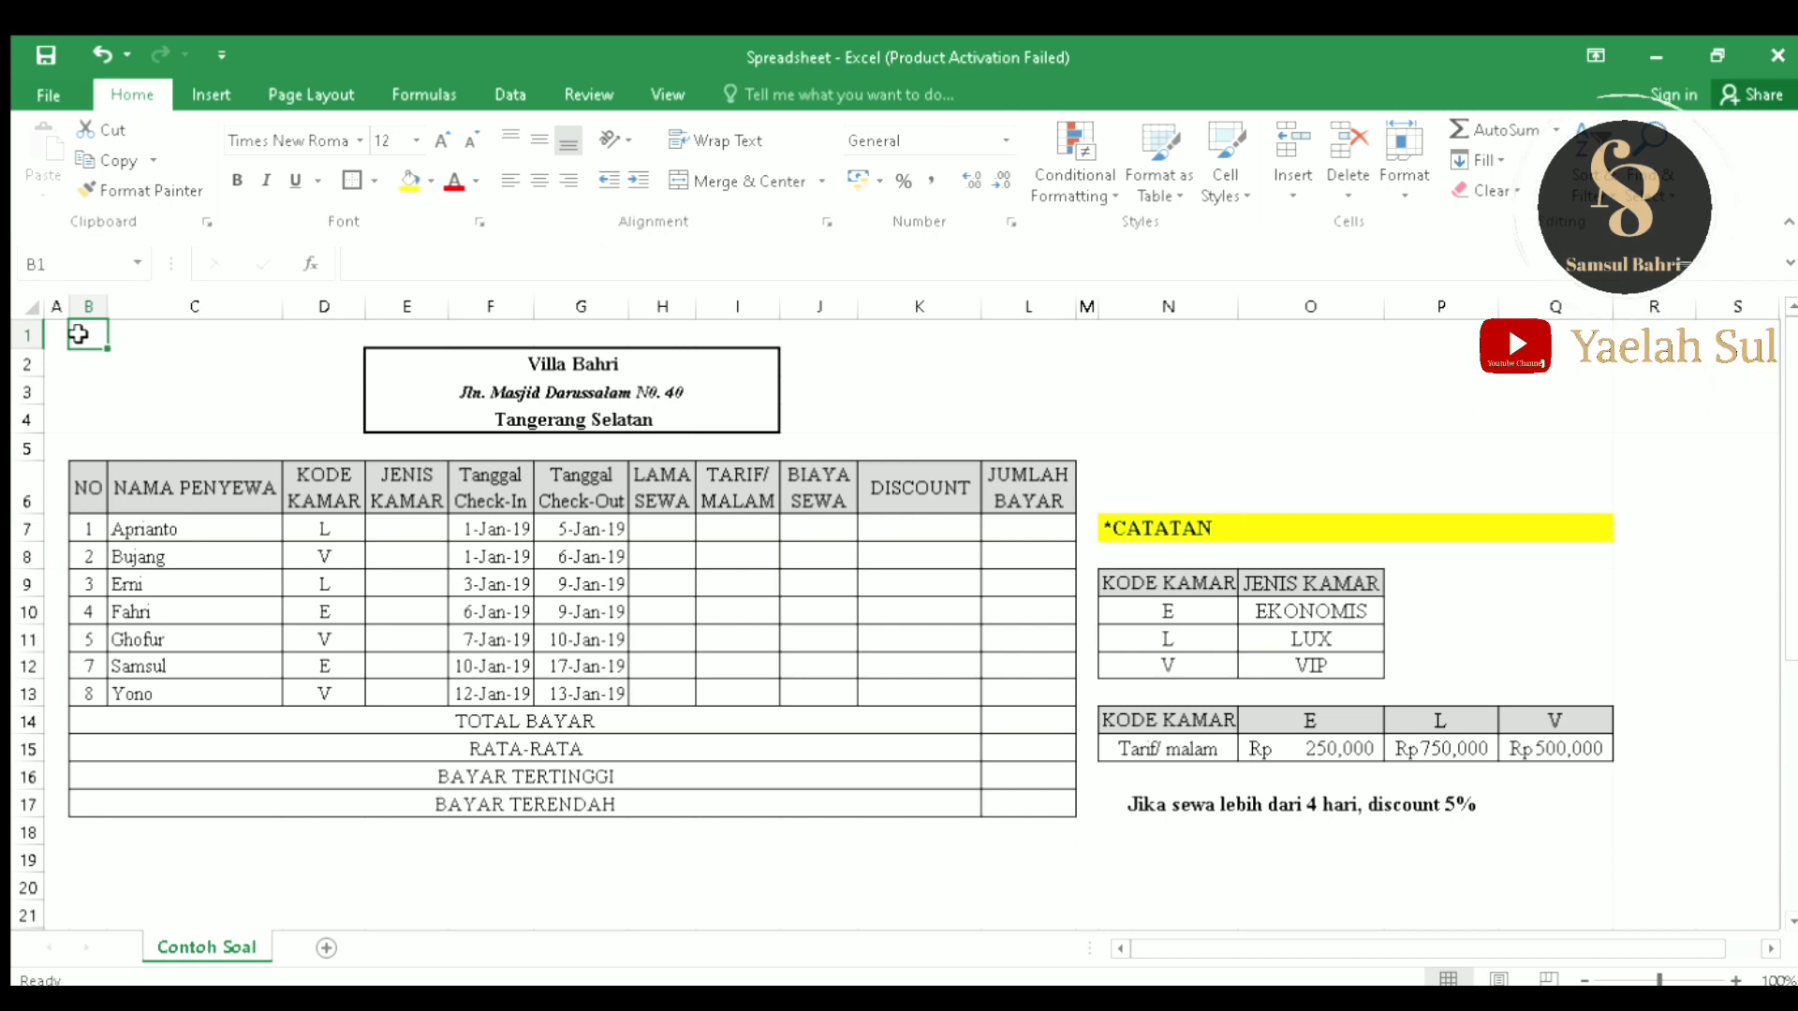
left_click(141, 337)
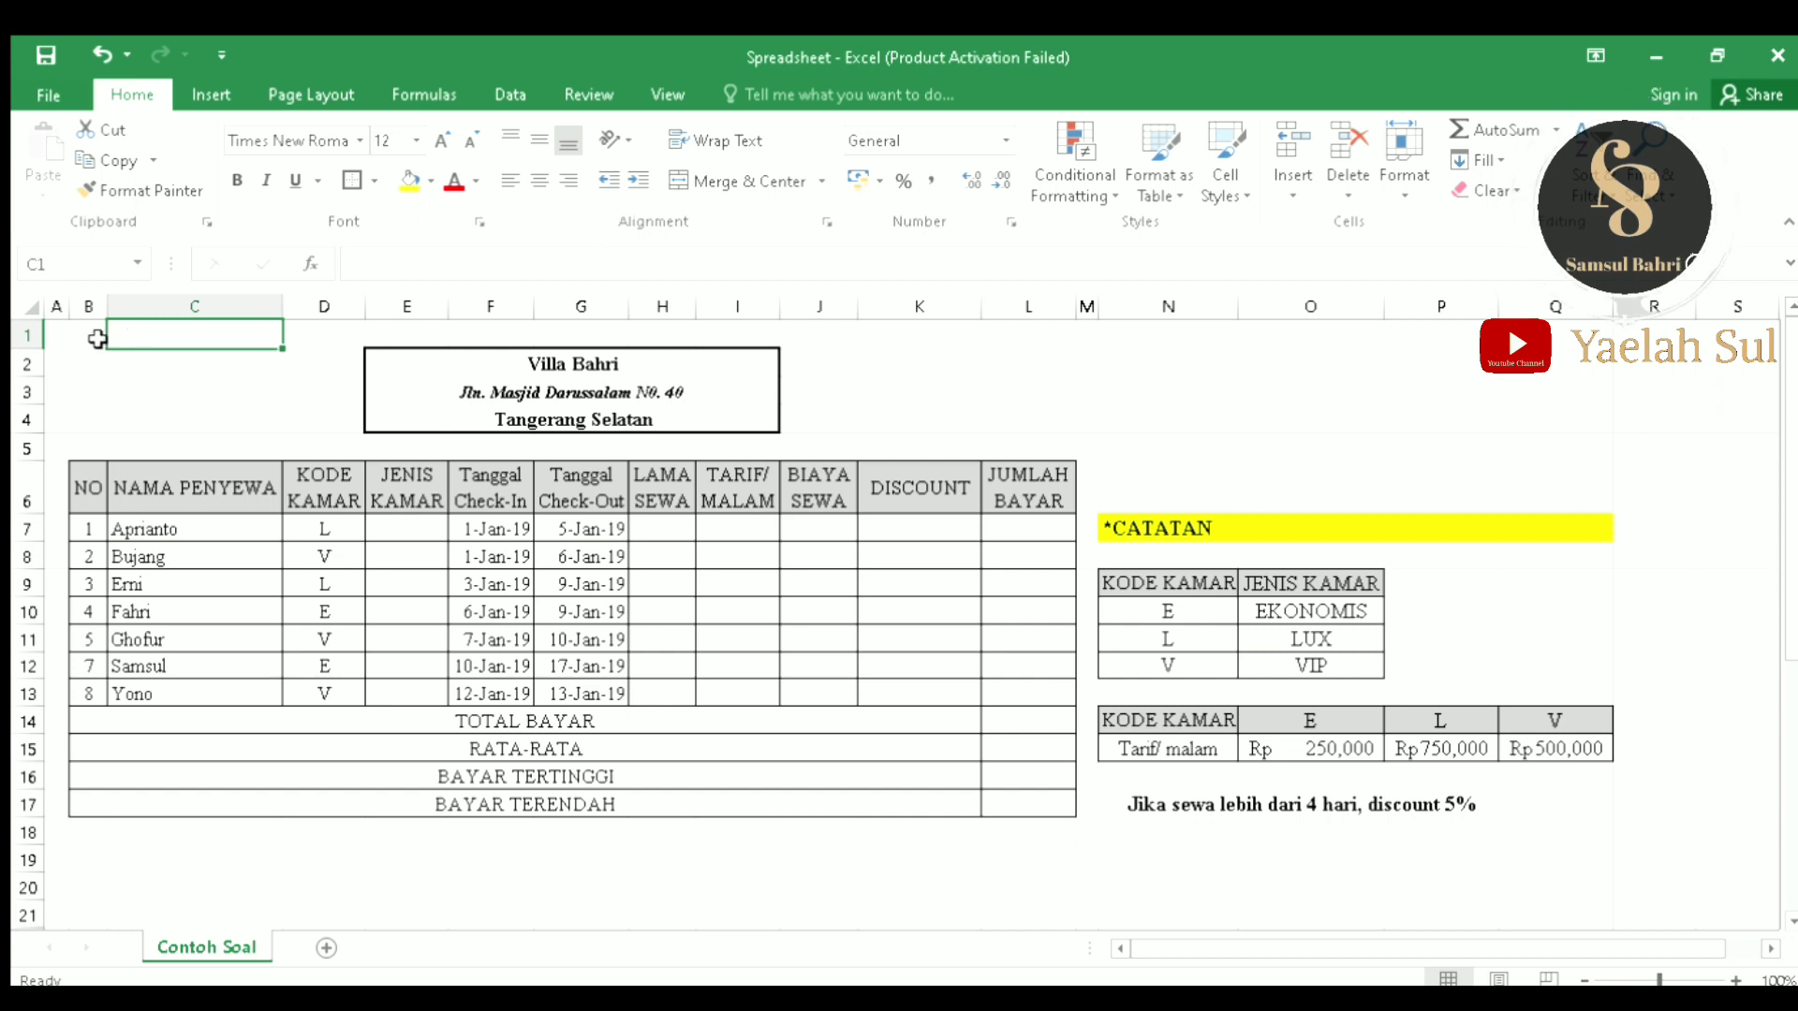
left_click(96, 339)
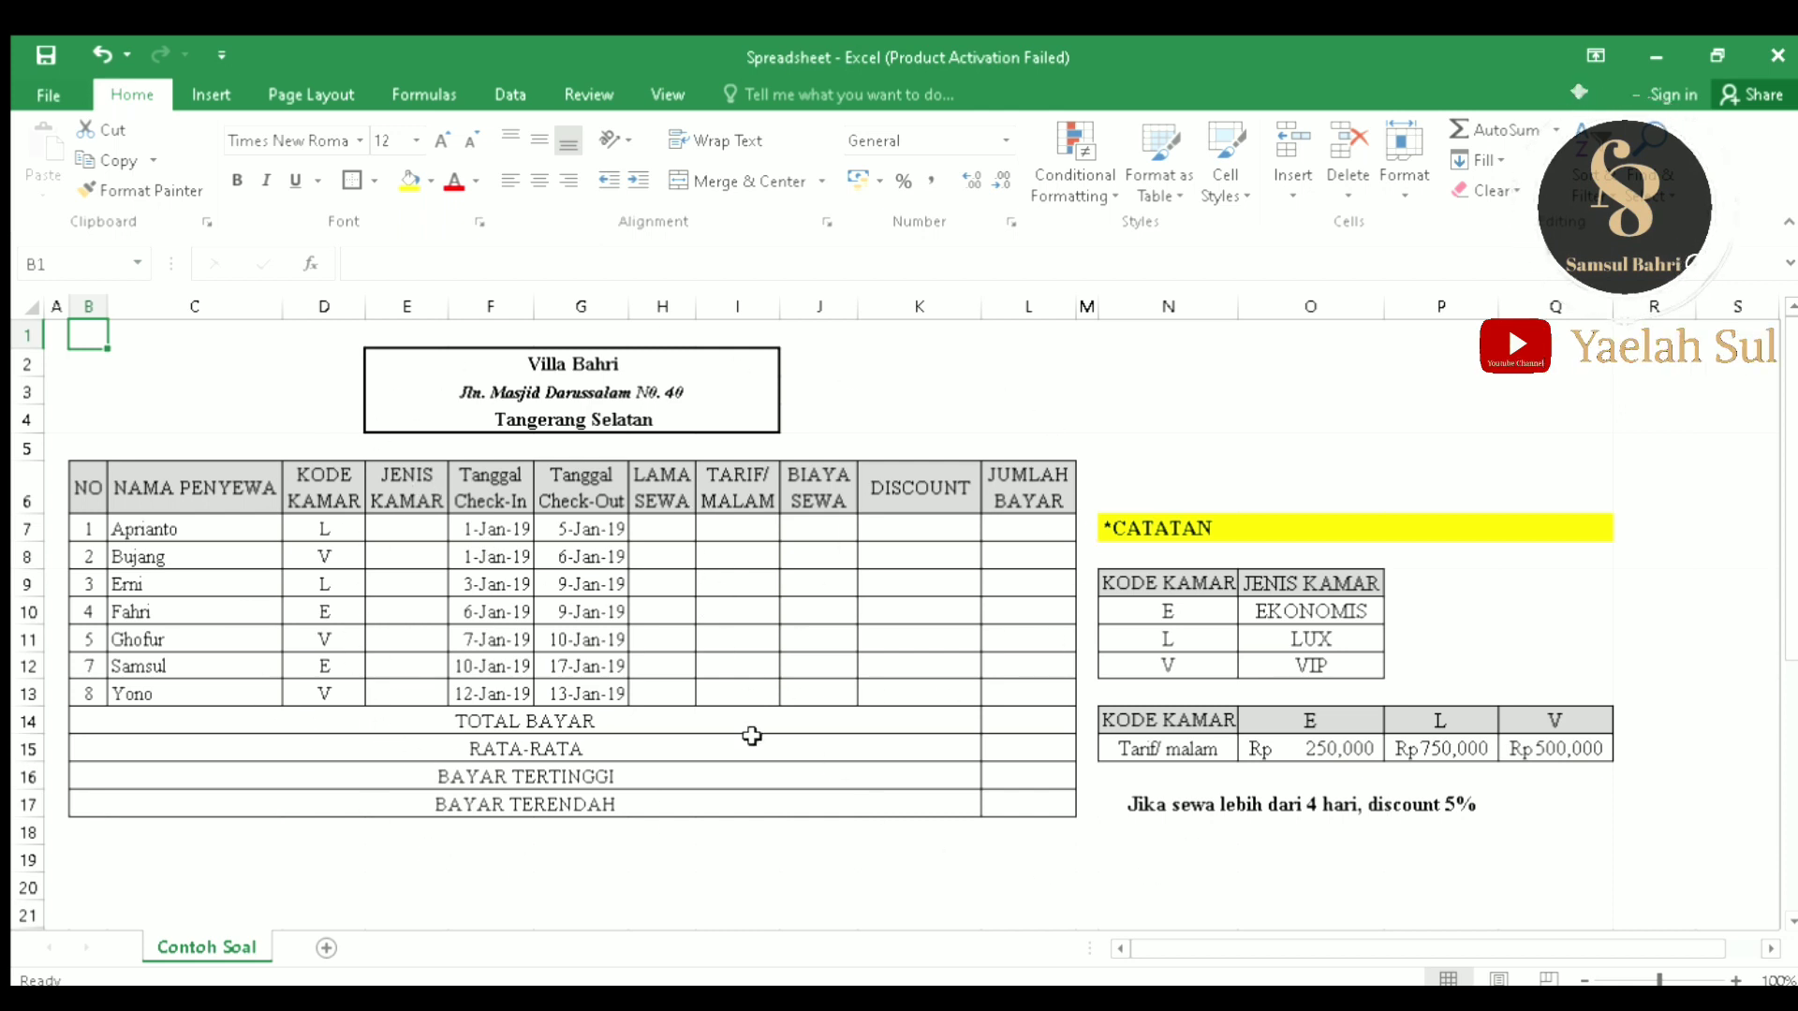
Step: Enter =VLOOKUP(D7,$N$10:$O$12,2,FALSE) in E7 to look up the first tenant's JENIS KAMAR
left_click(425, 528)
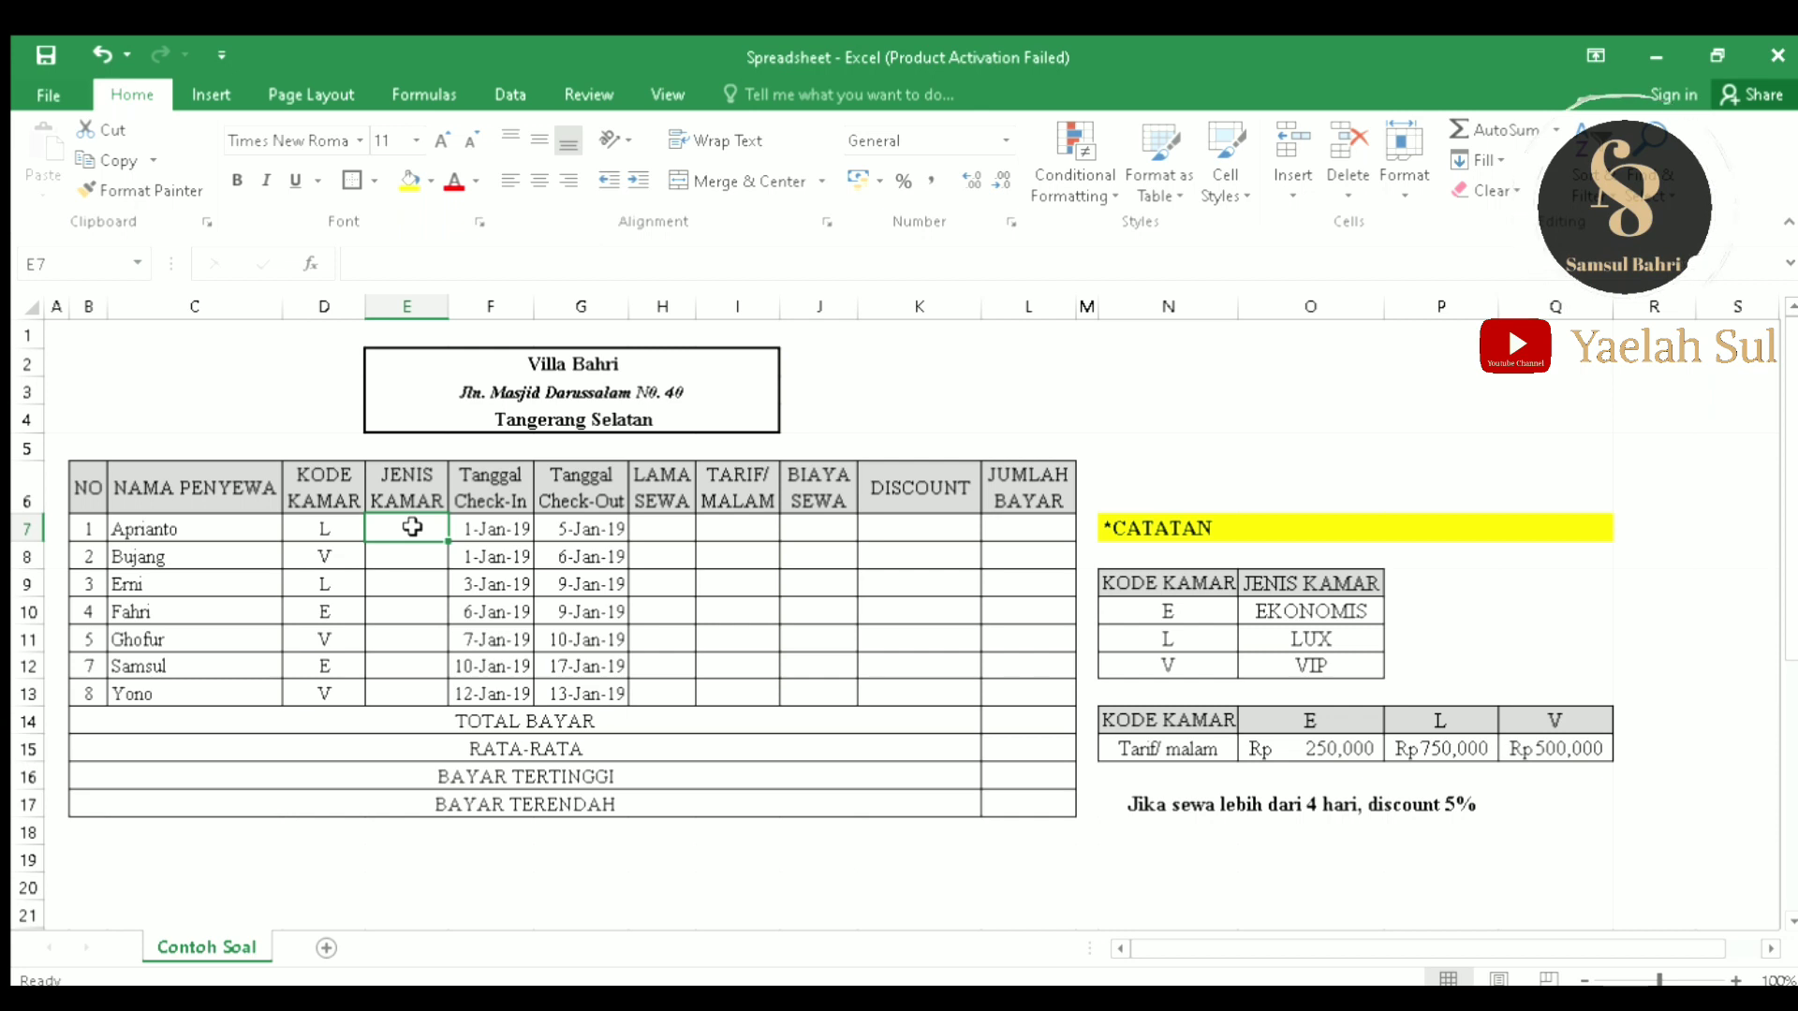
left_click(426, 280)
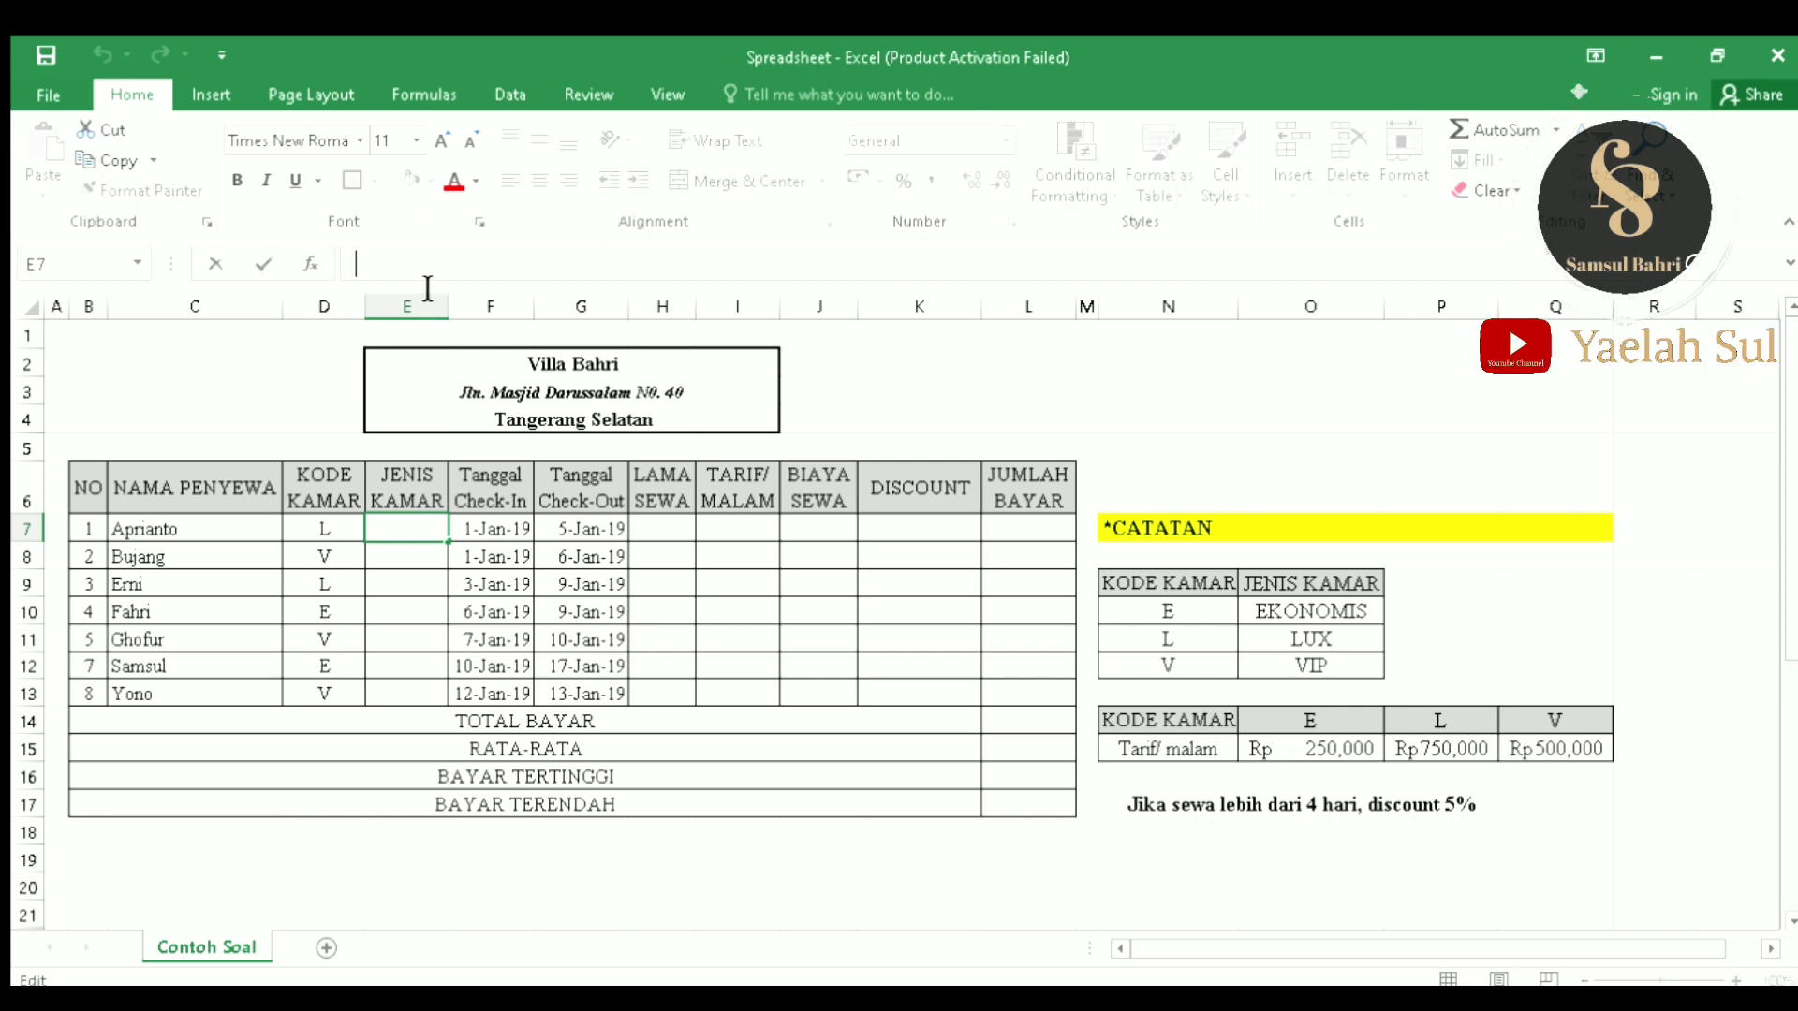
type("=")
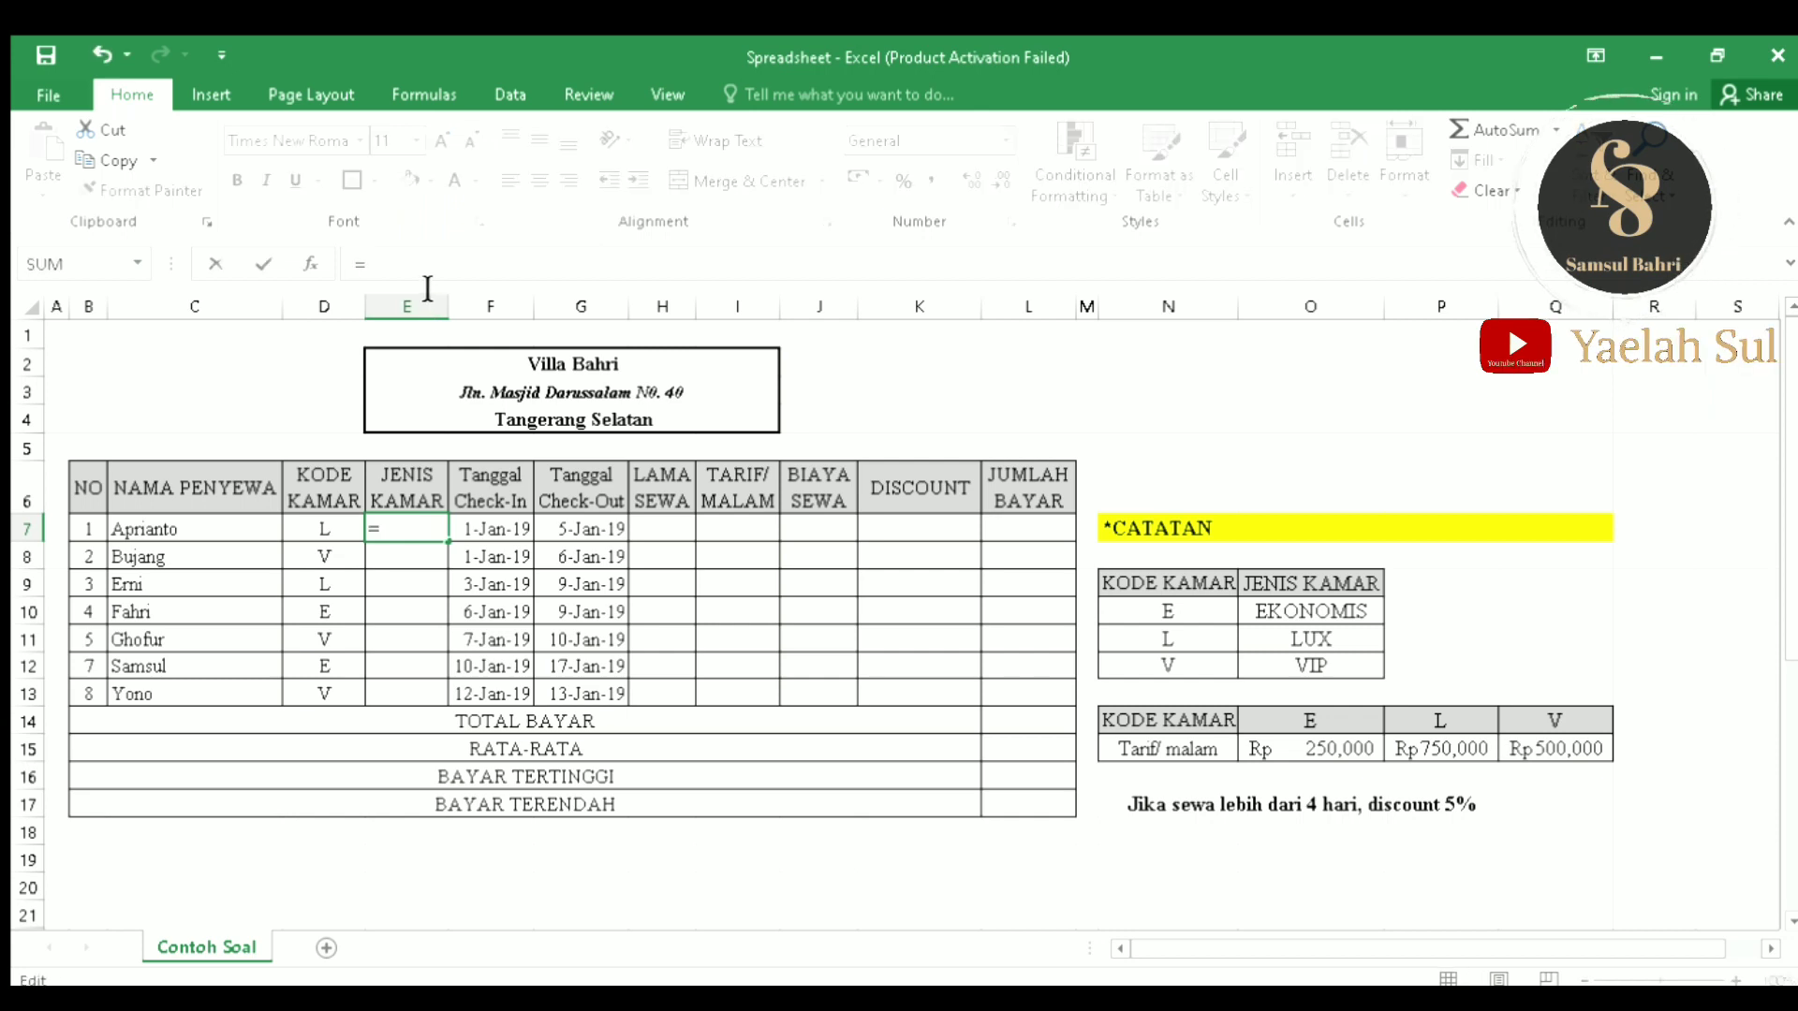
type("V")
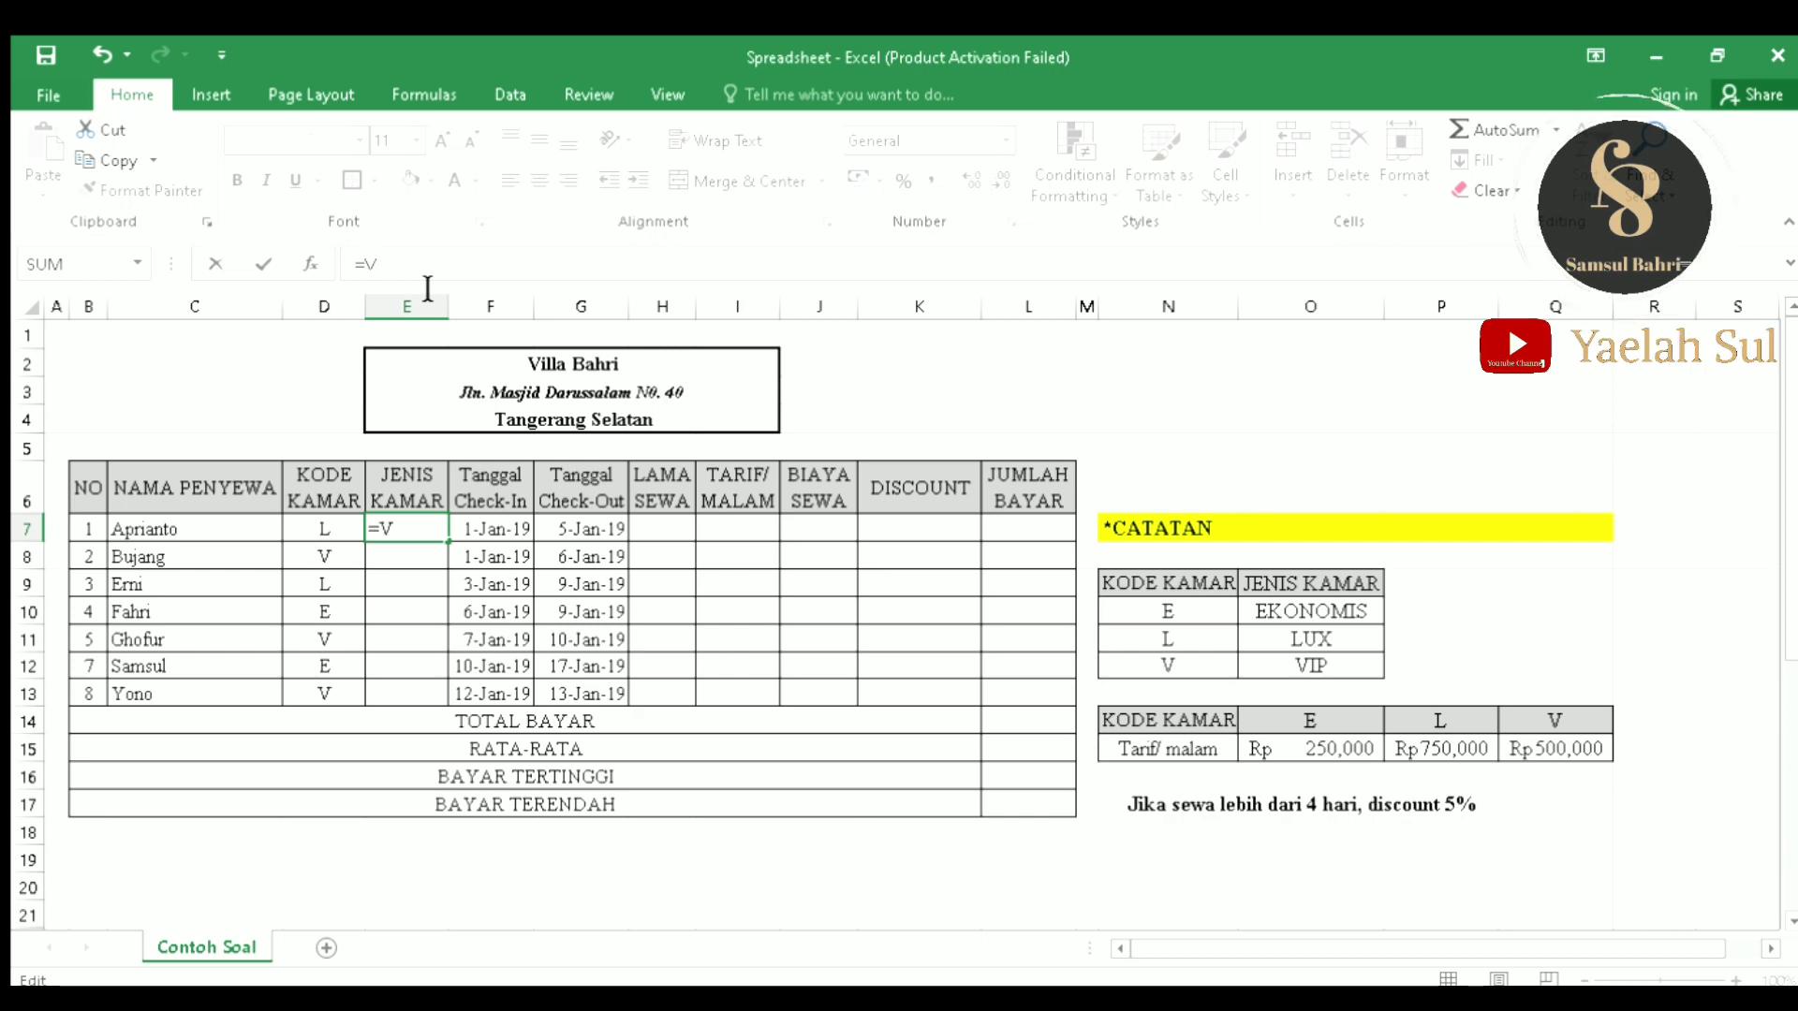
type("loo")
key("Tab")
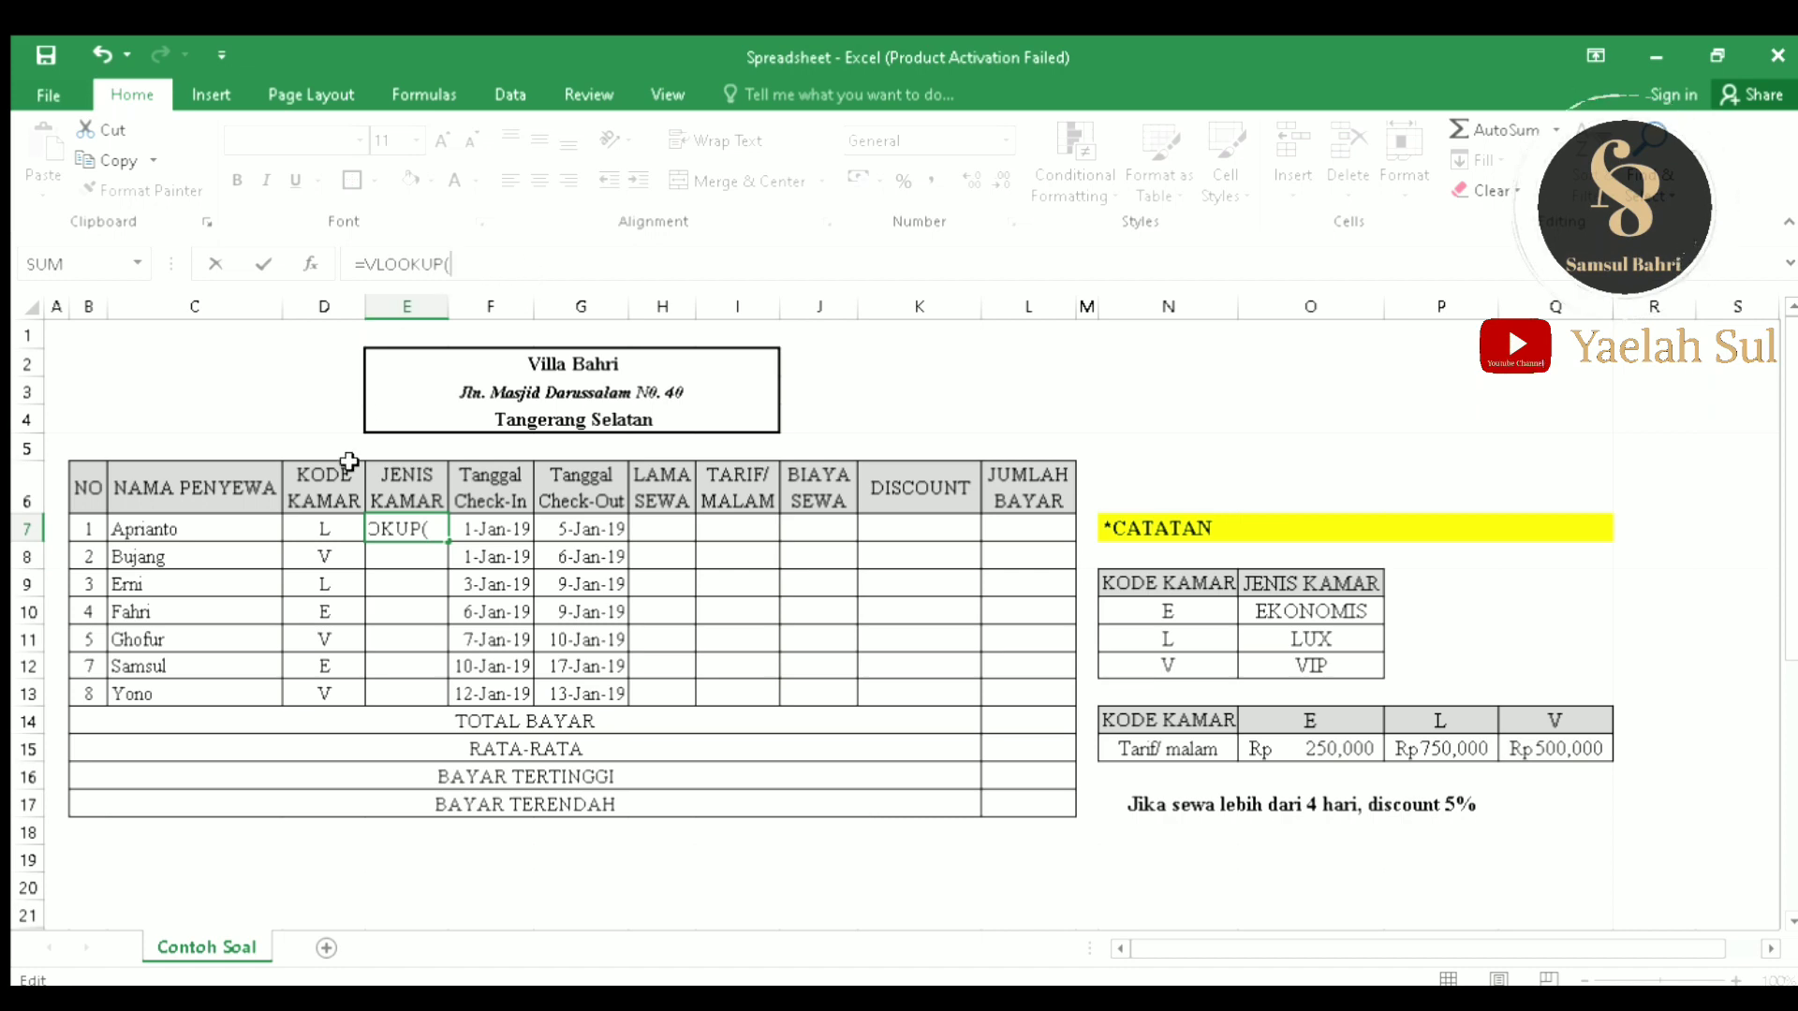
left_click(315, 531)
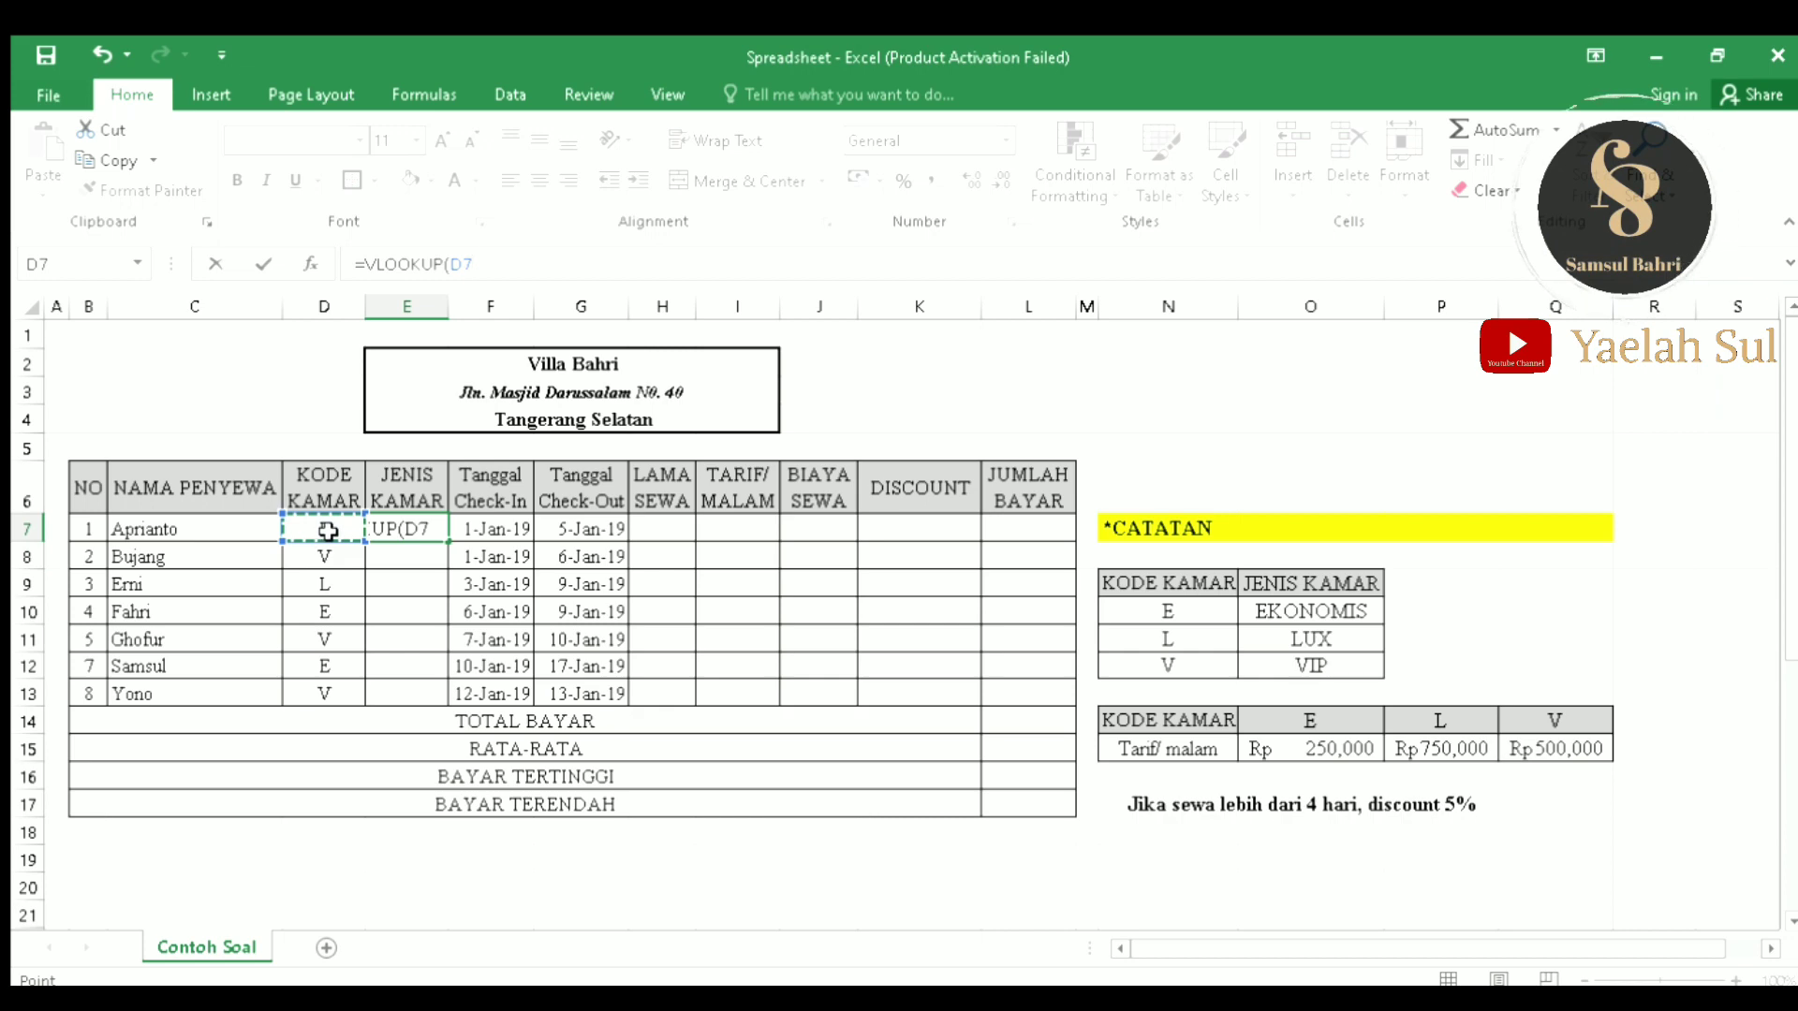
type(",")
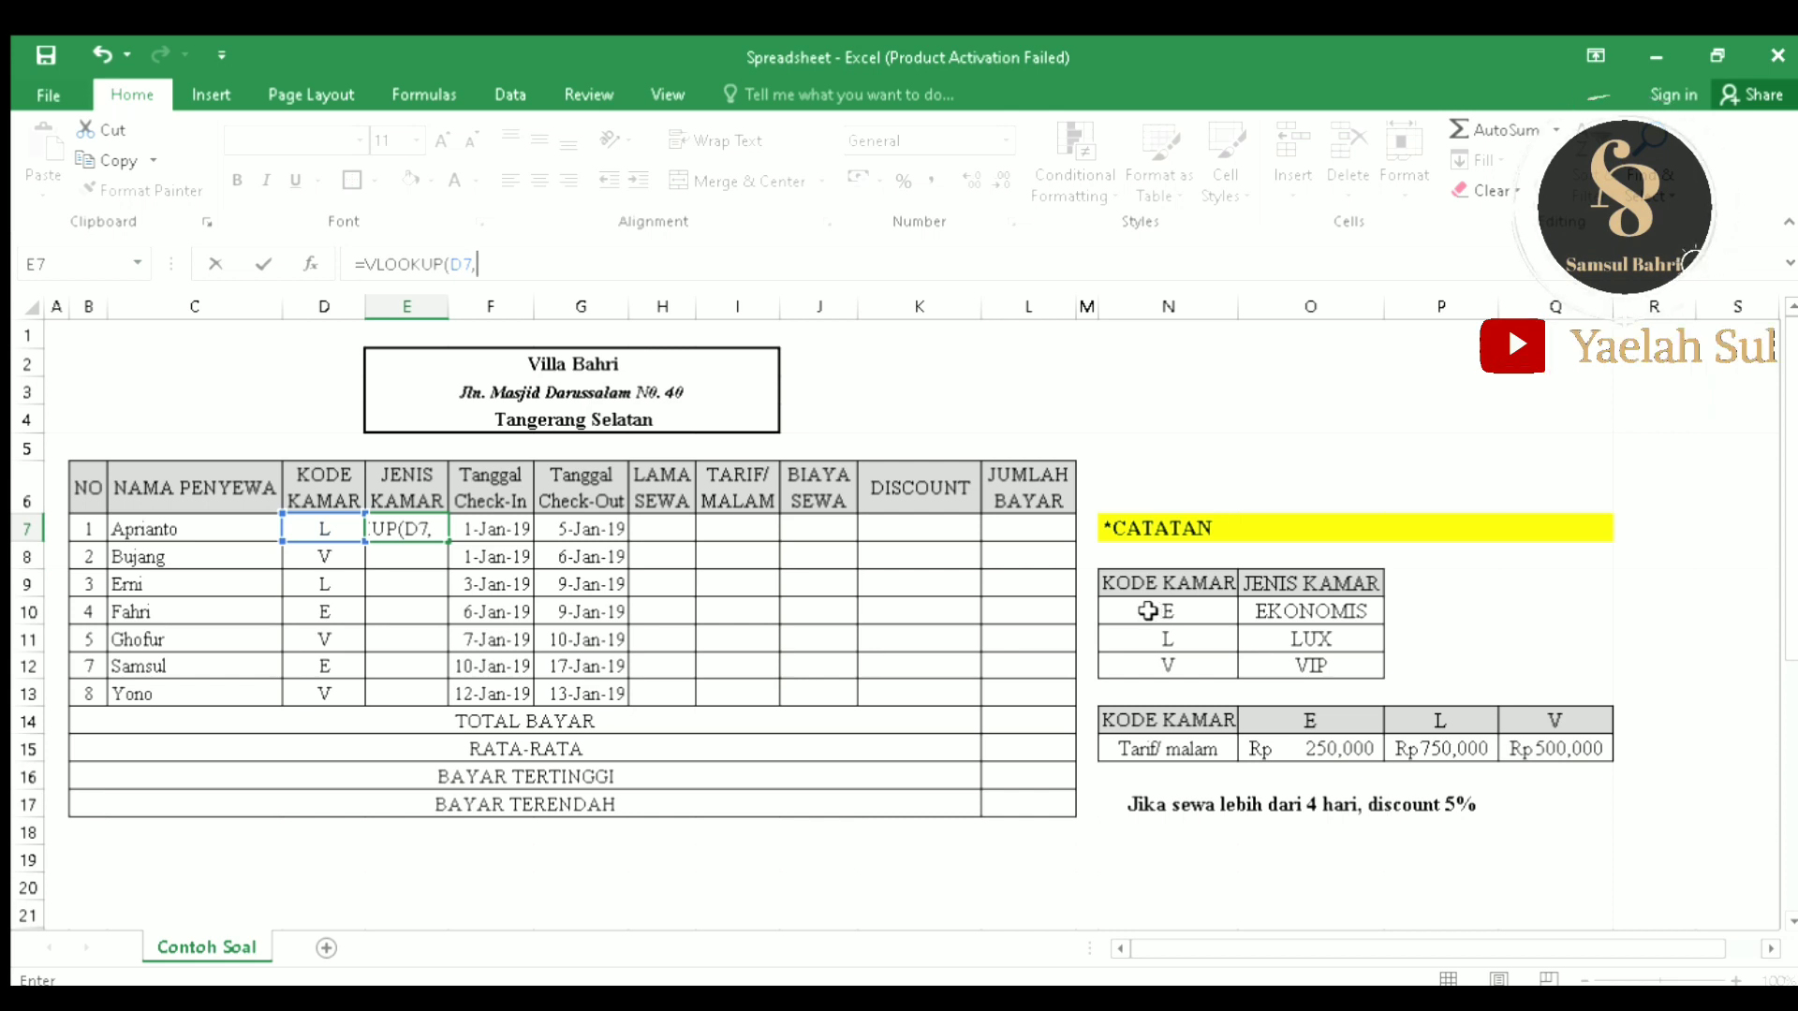
left_click_drag(1146, 610, 1328, 668)
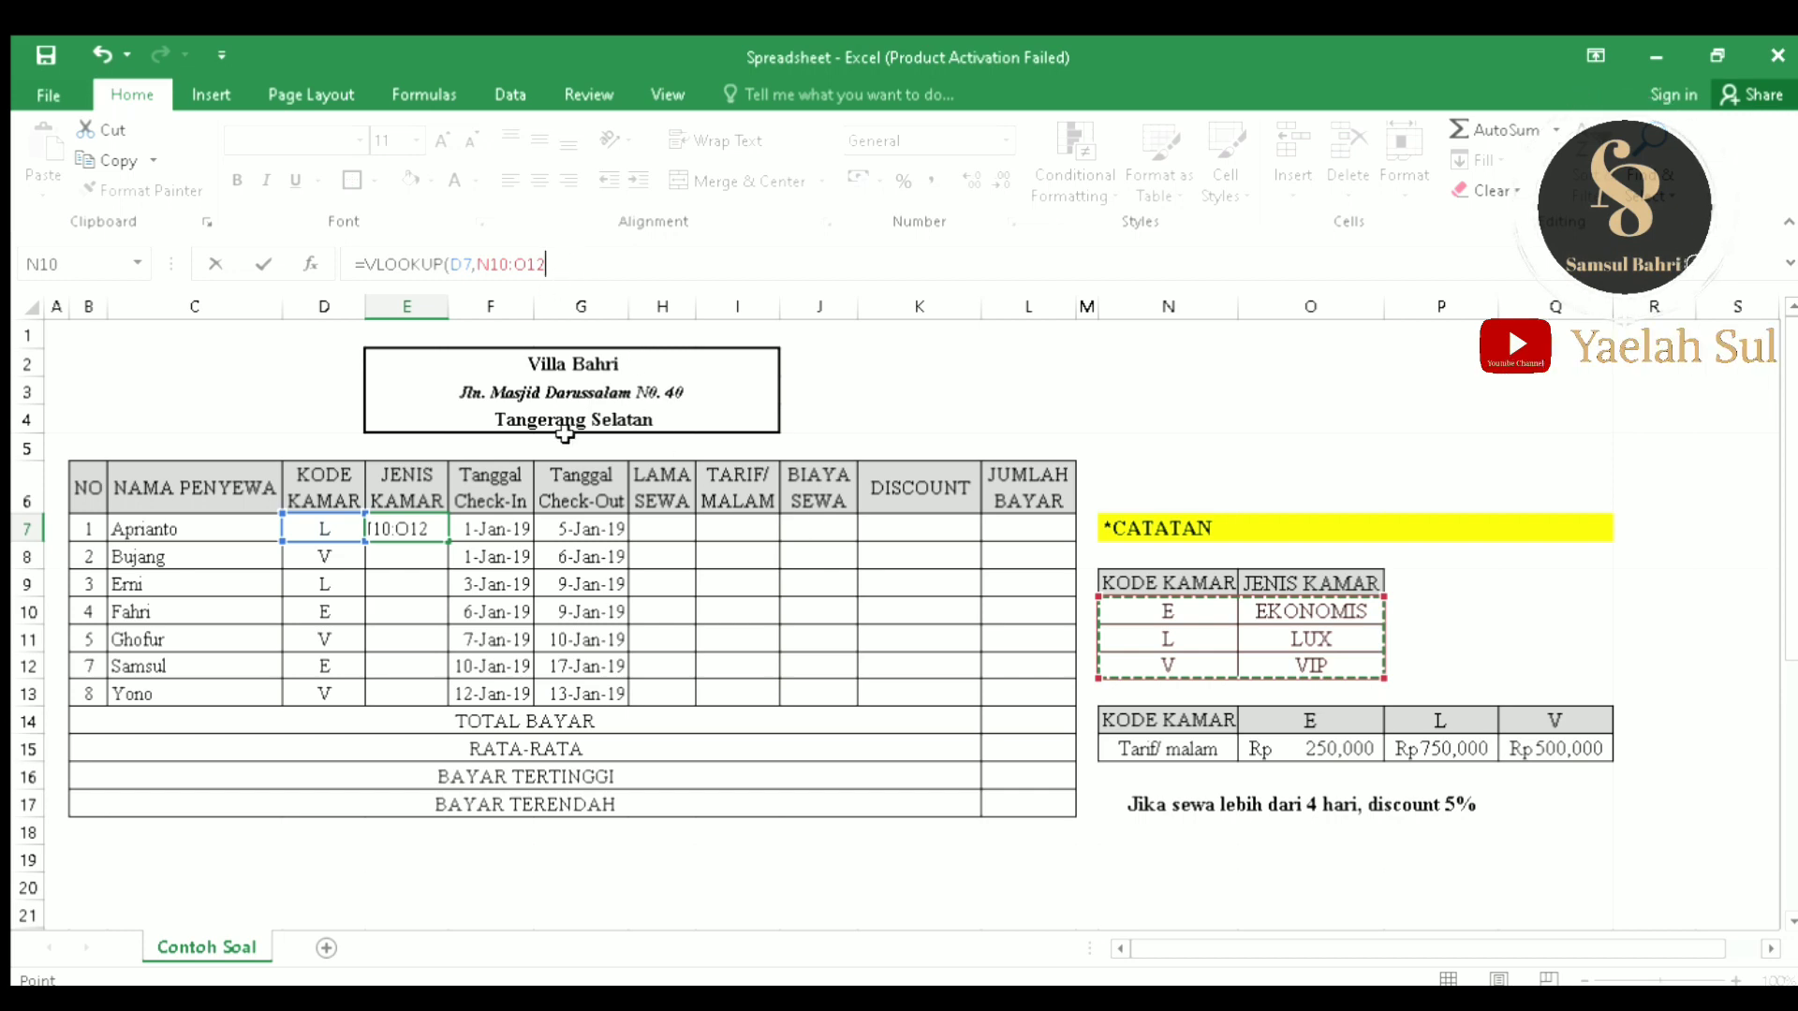
key("F4")
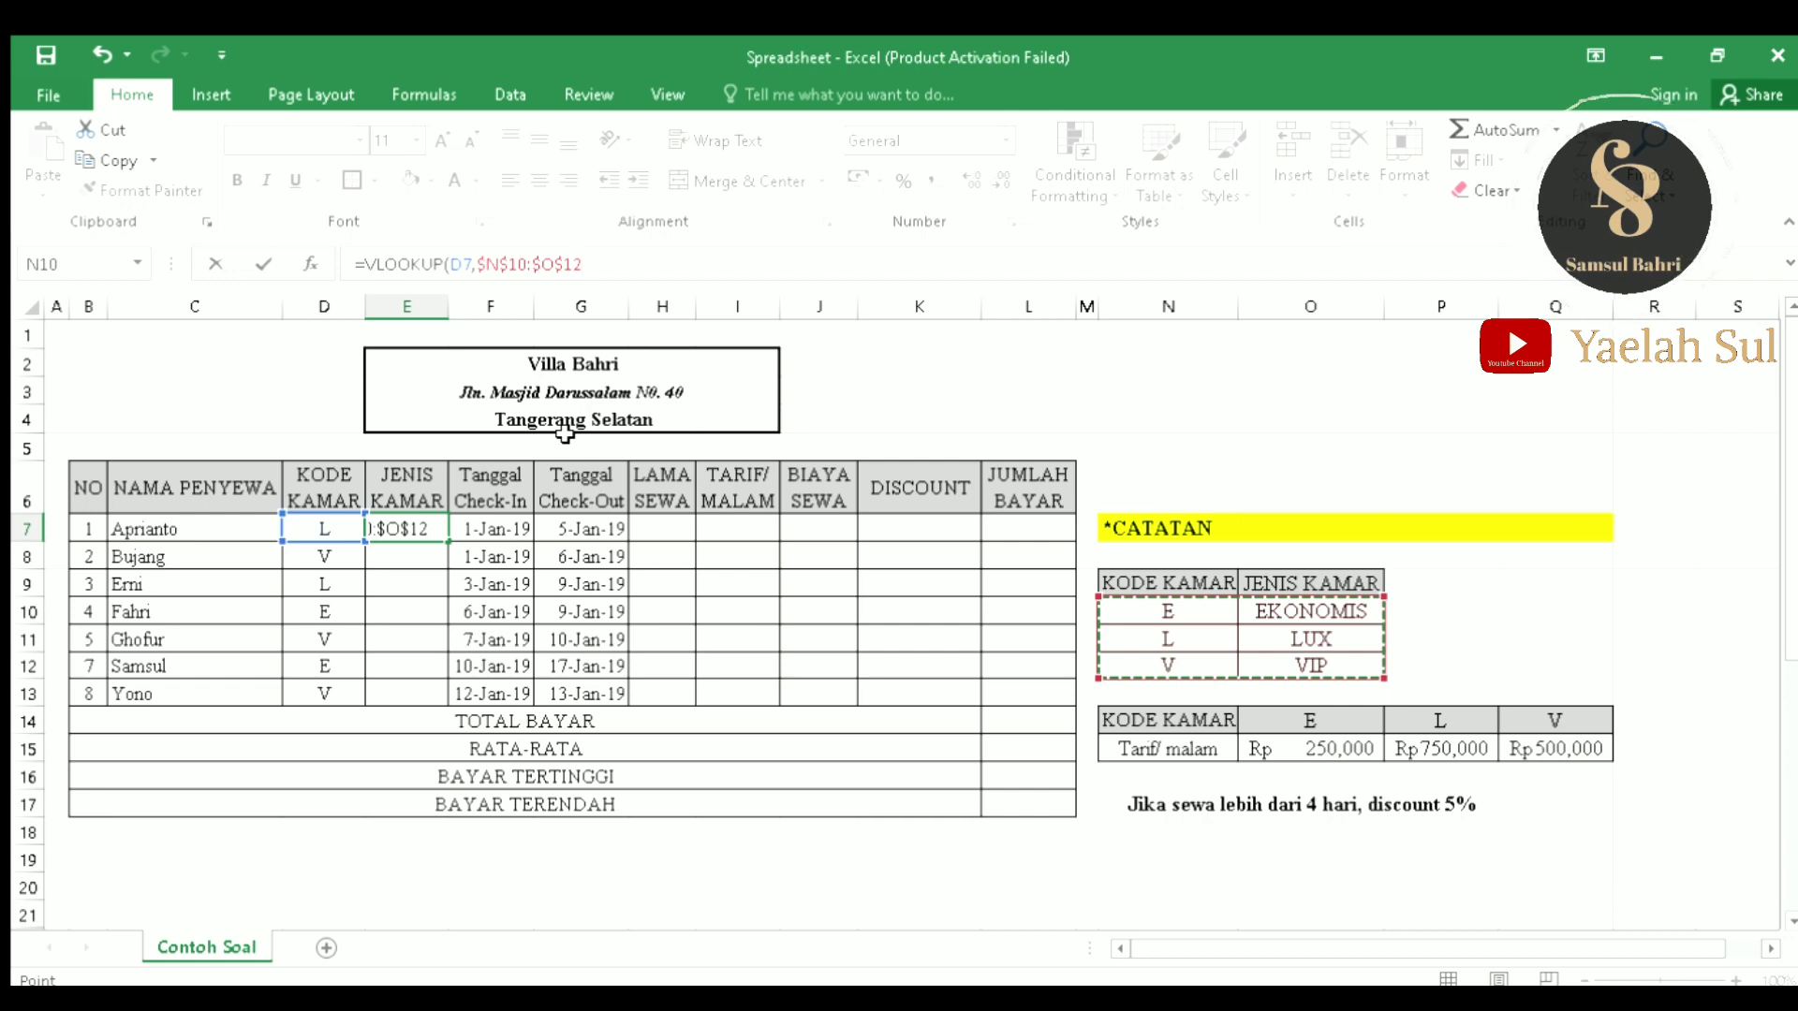
type(",2,")
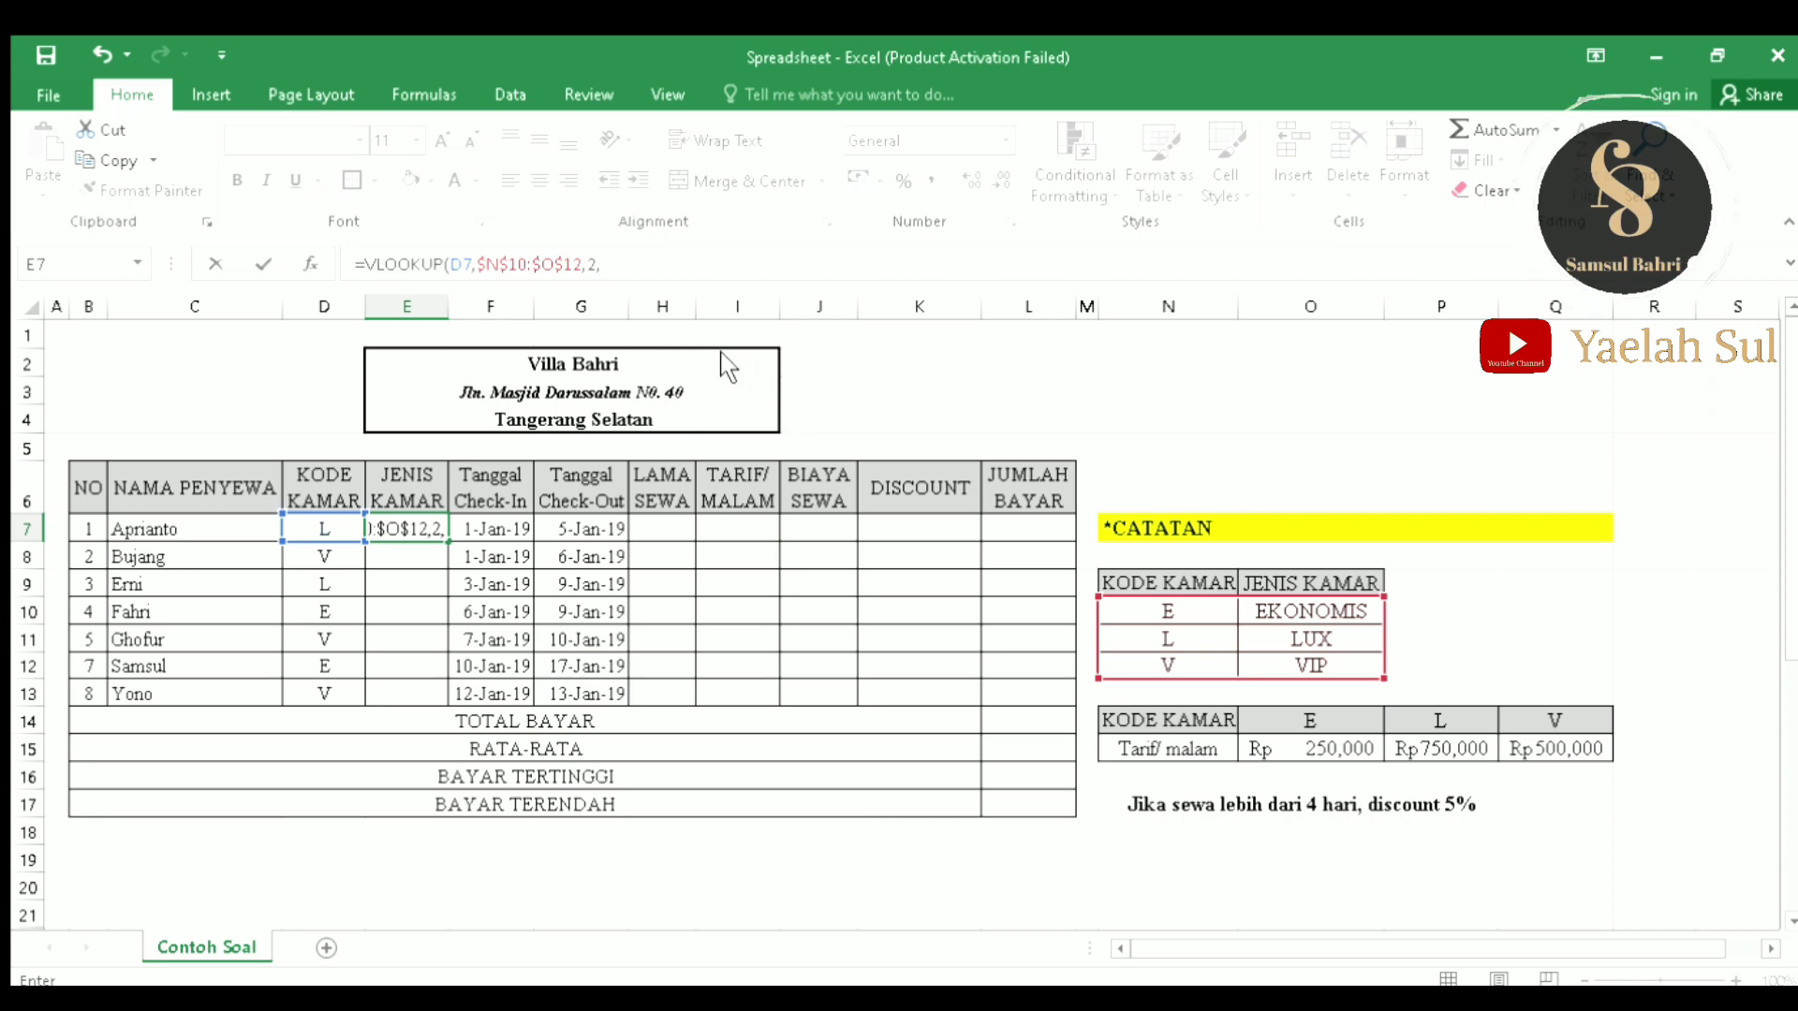
type("FALSE")
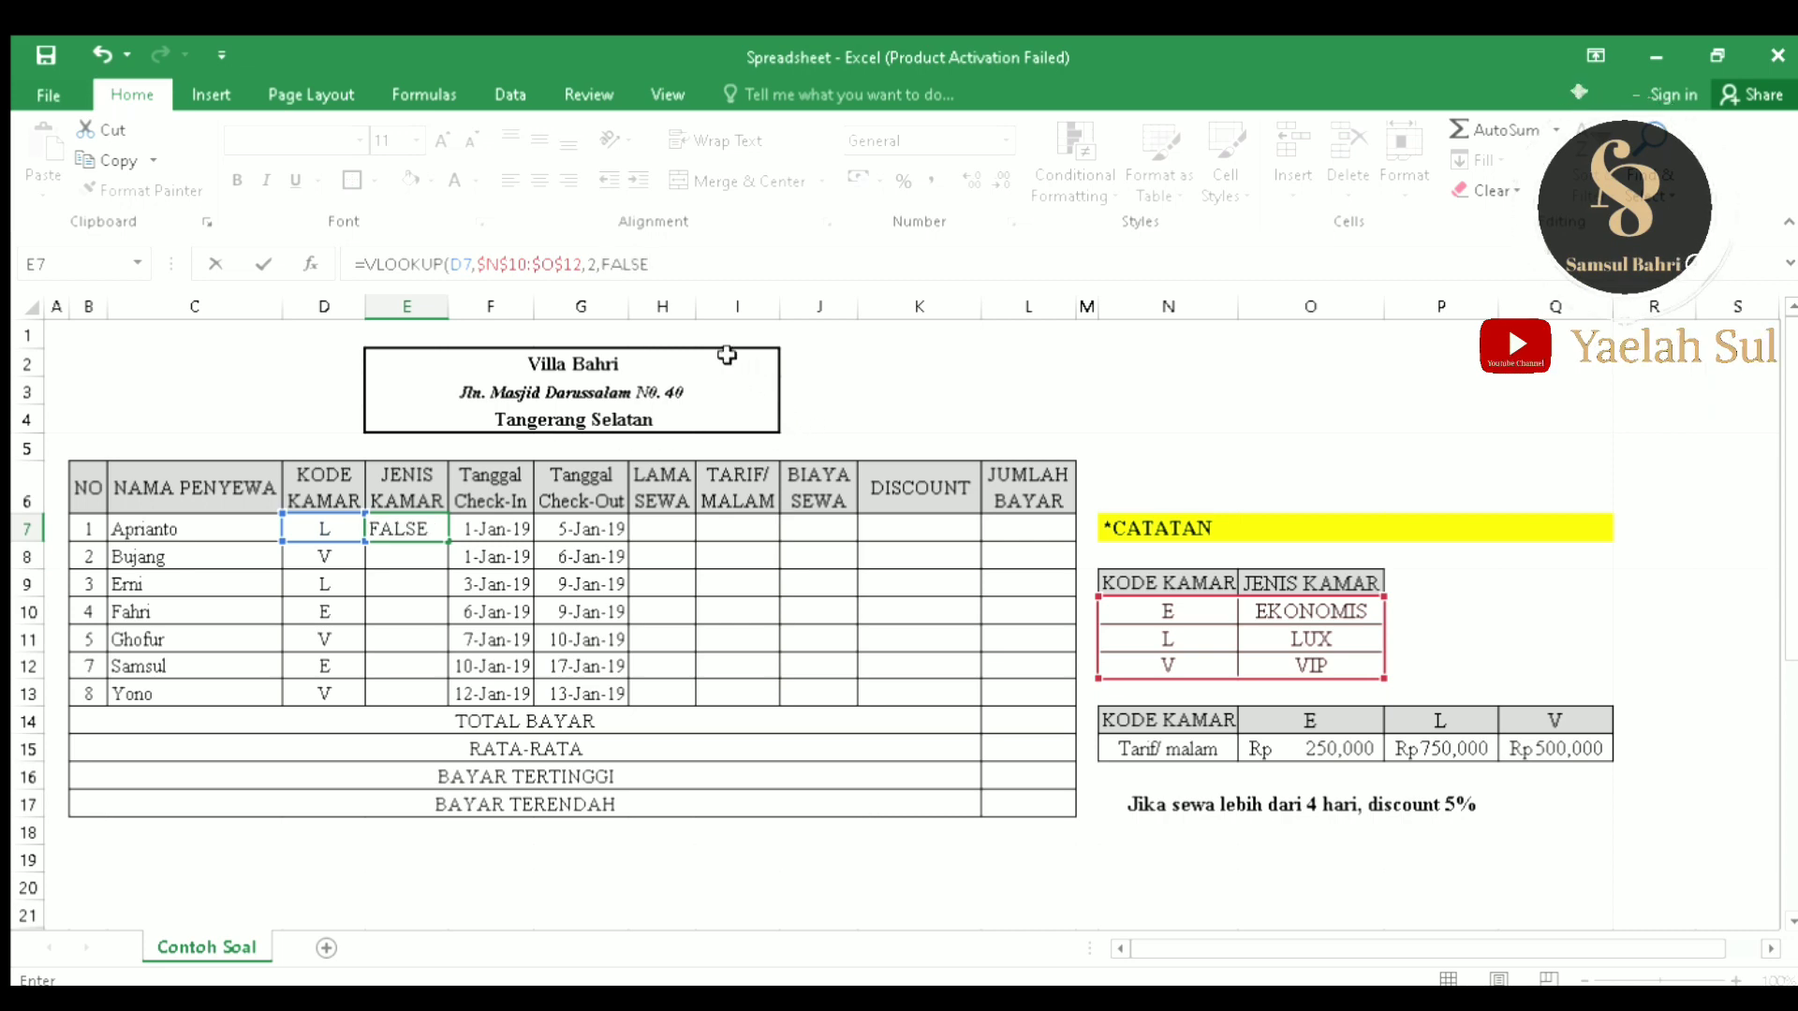
key("Return")
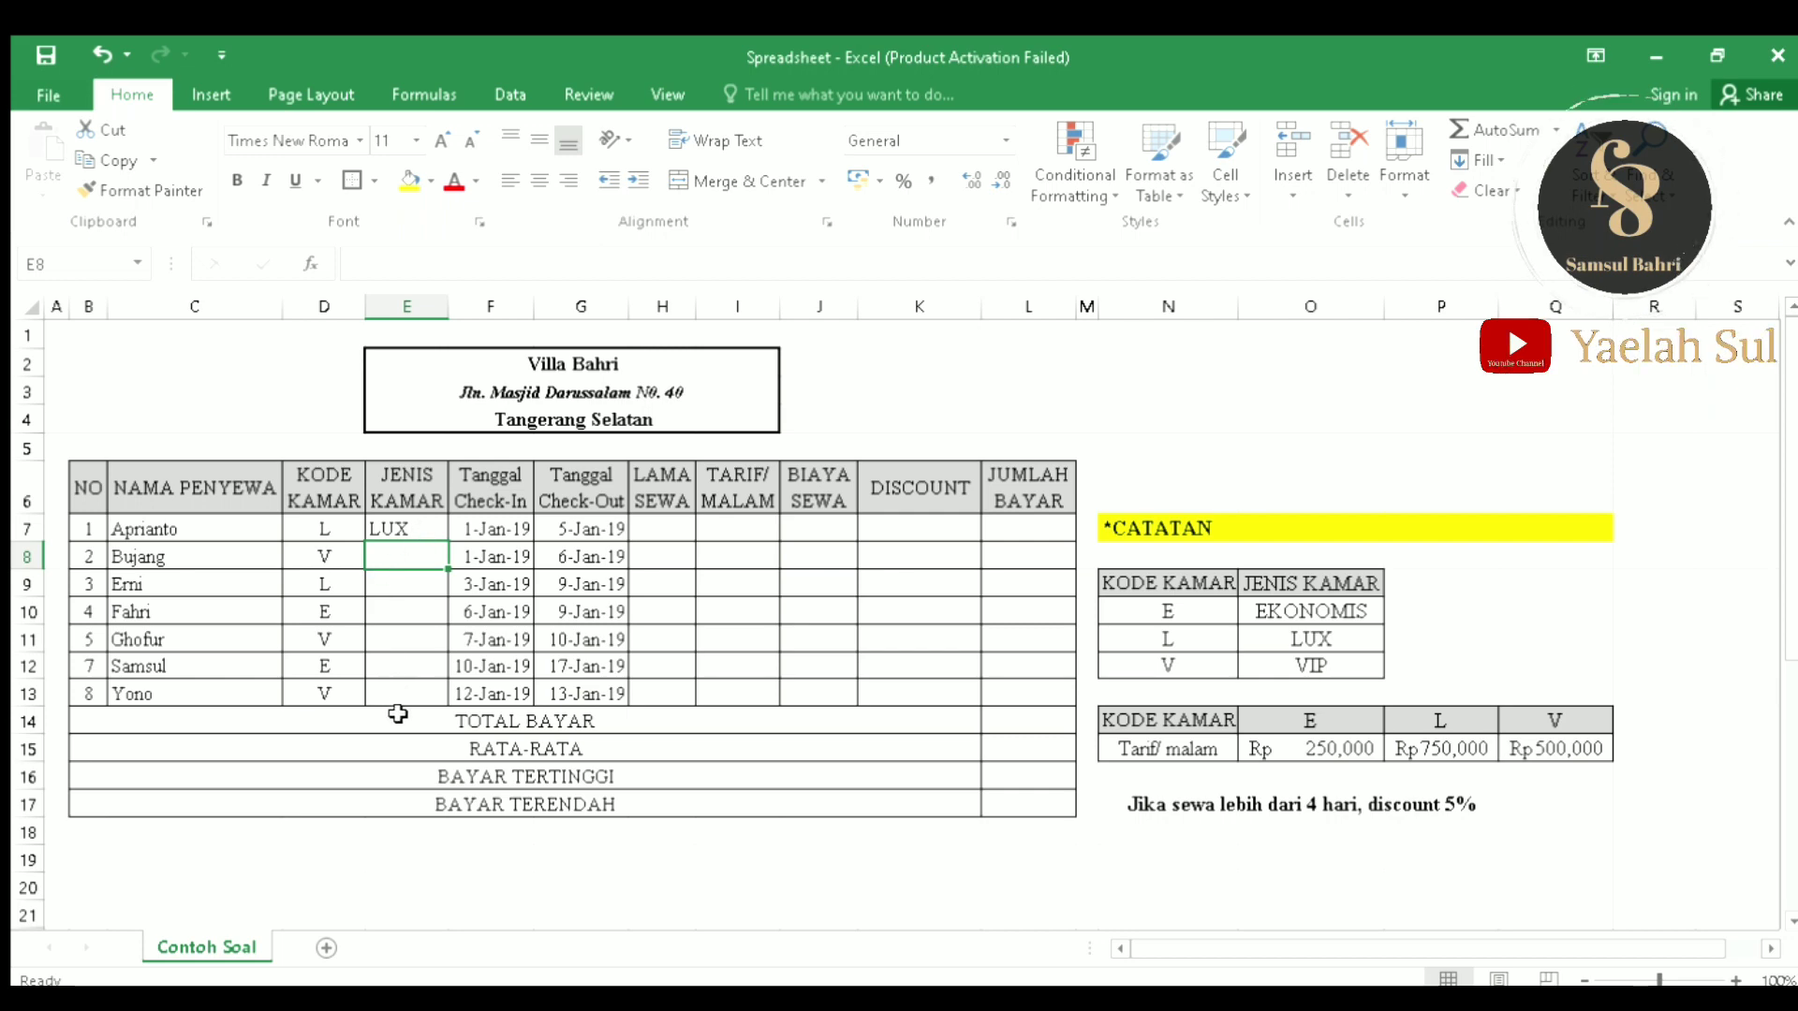
Step: Fill the JENIS KAMAR formula from E7 down to E13 and autofit the width of column E
left_click(416, 524)
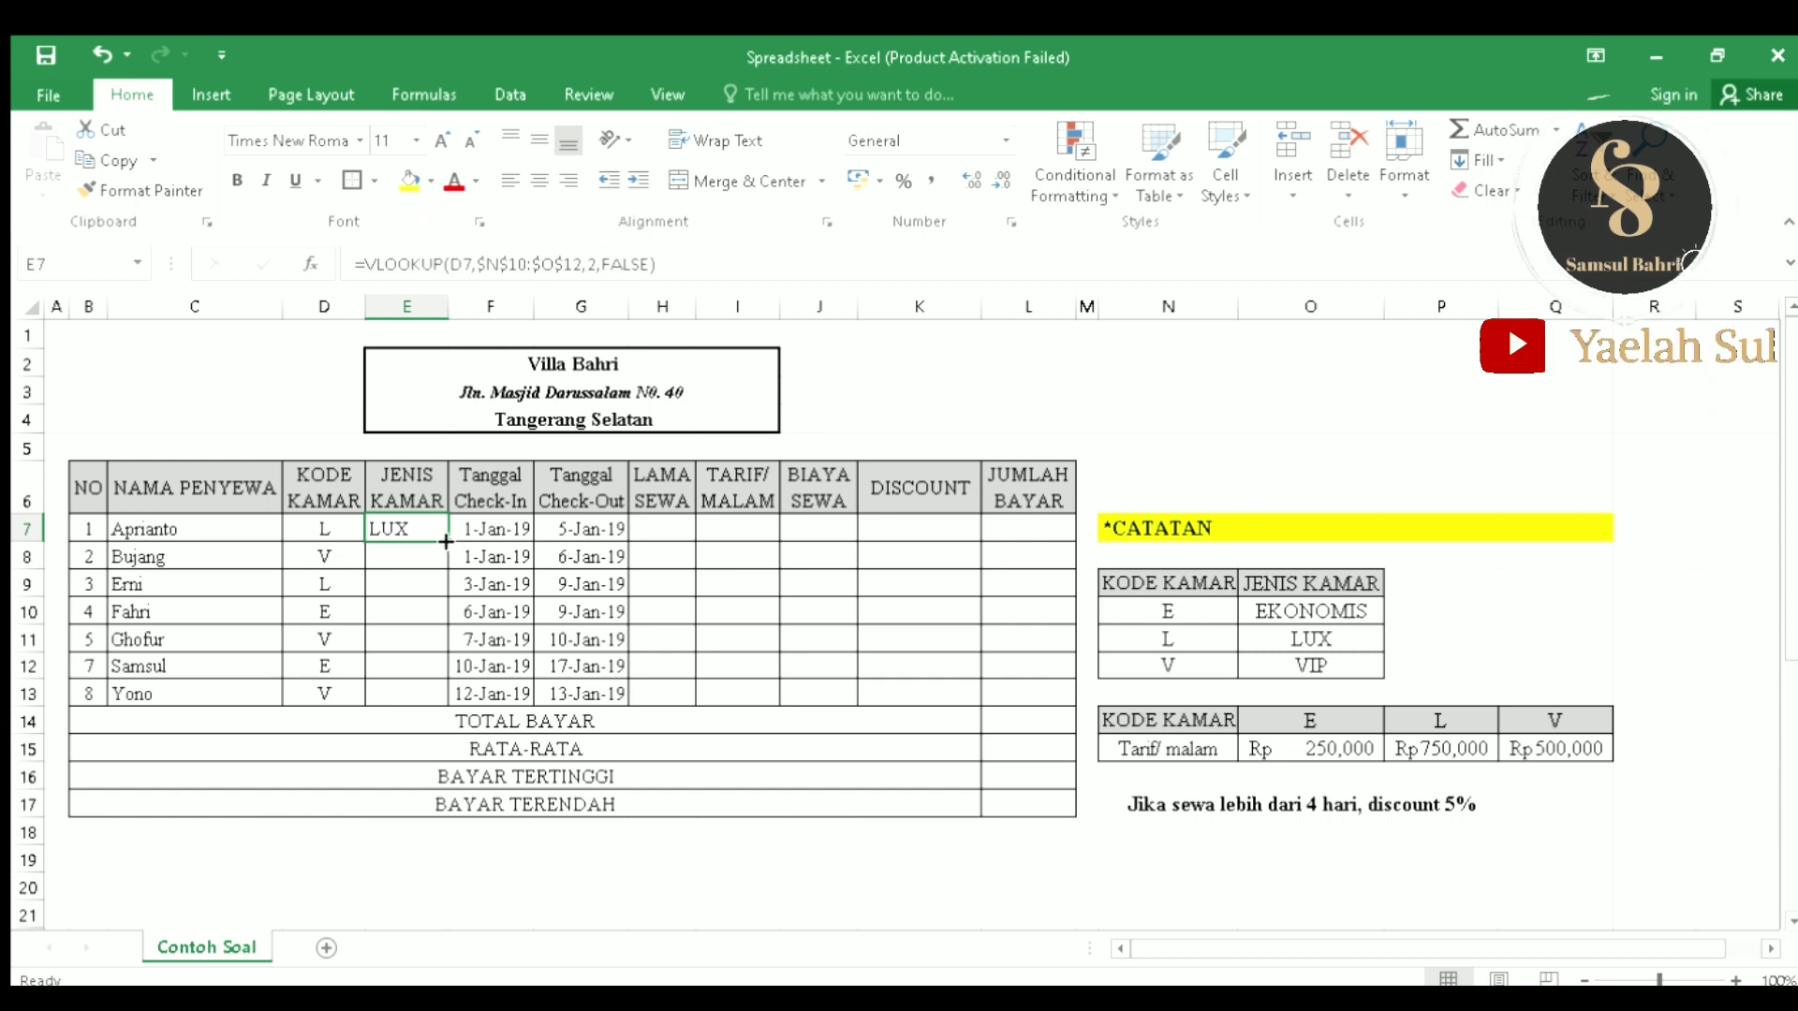
left_click_drag(446, 542, 442, 708)
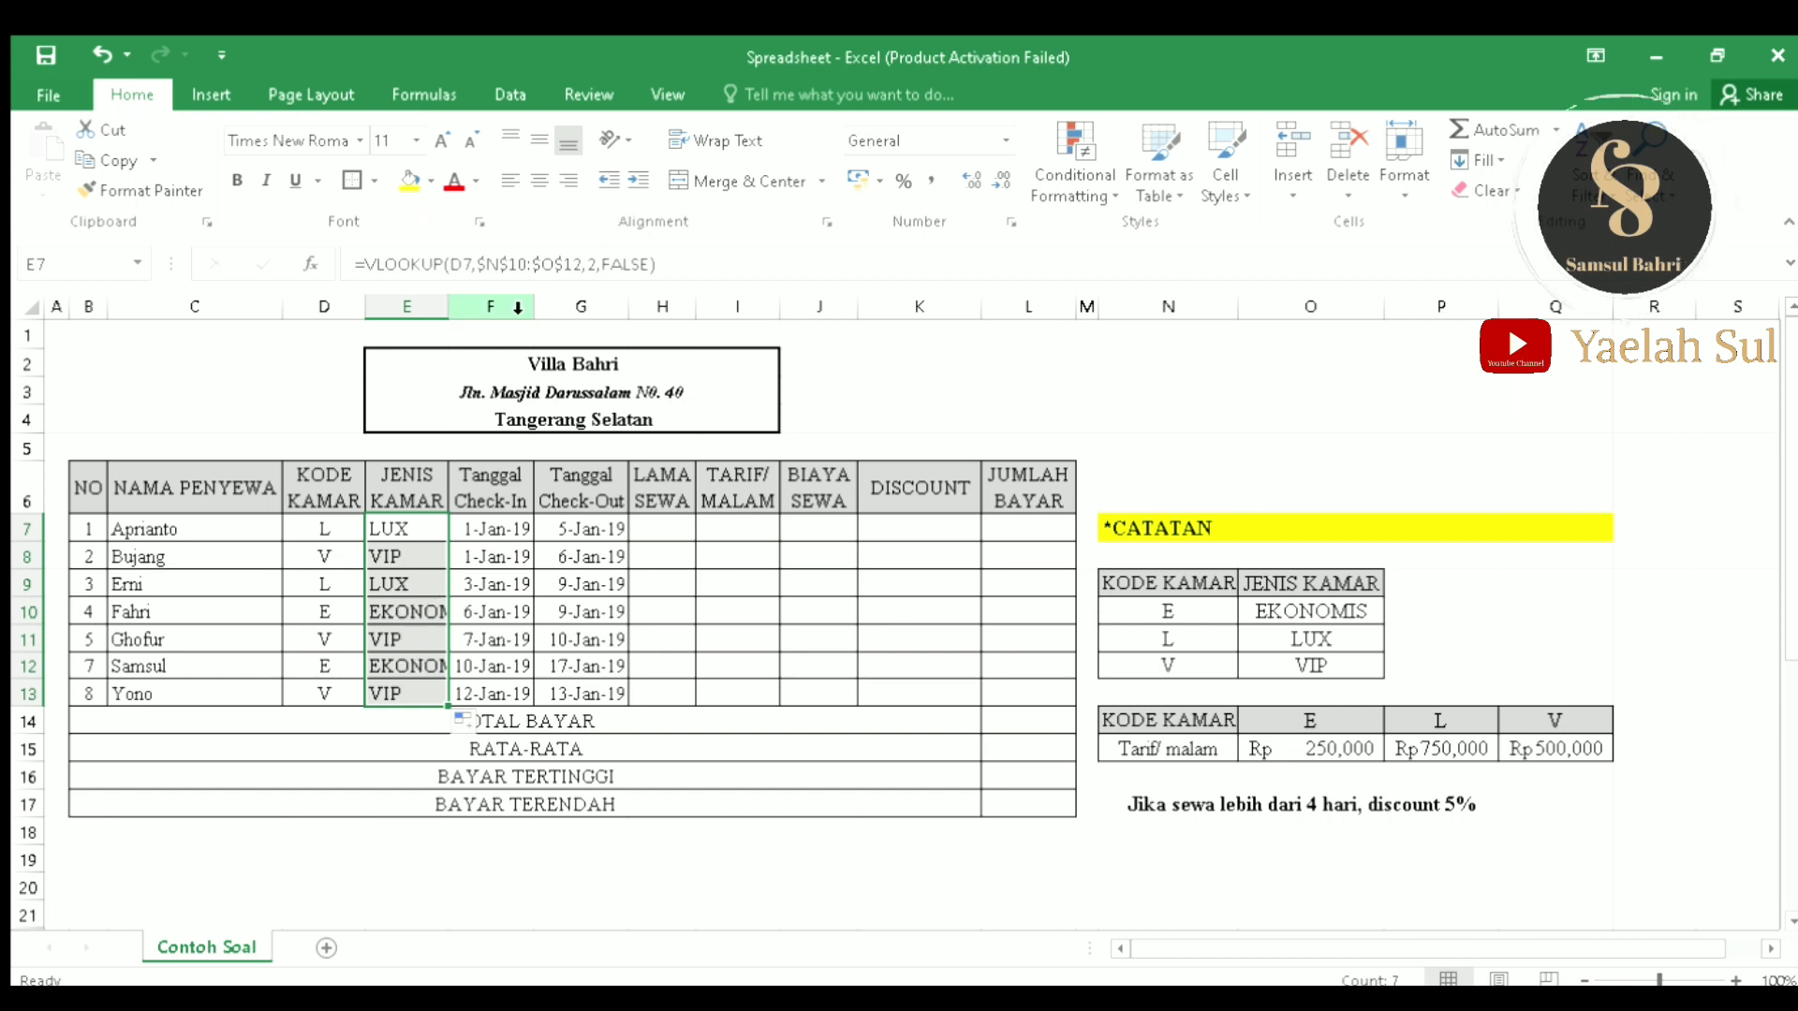
double_click(449, 307)
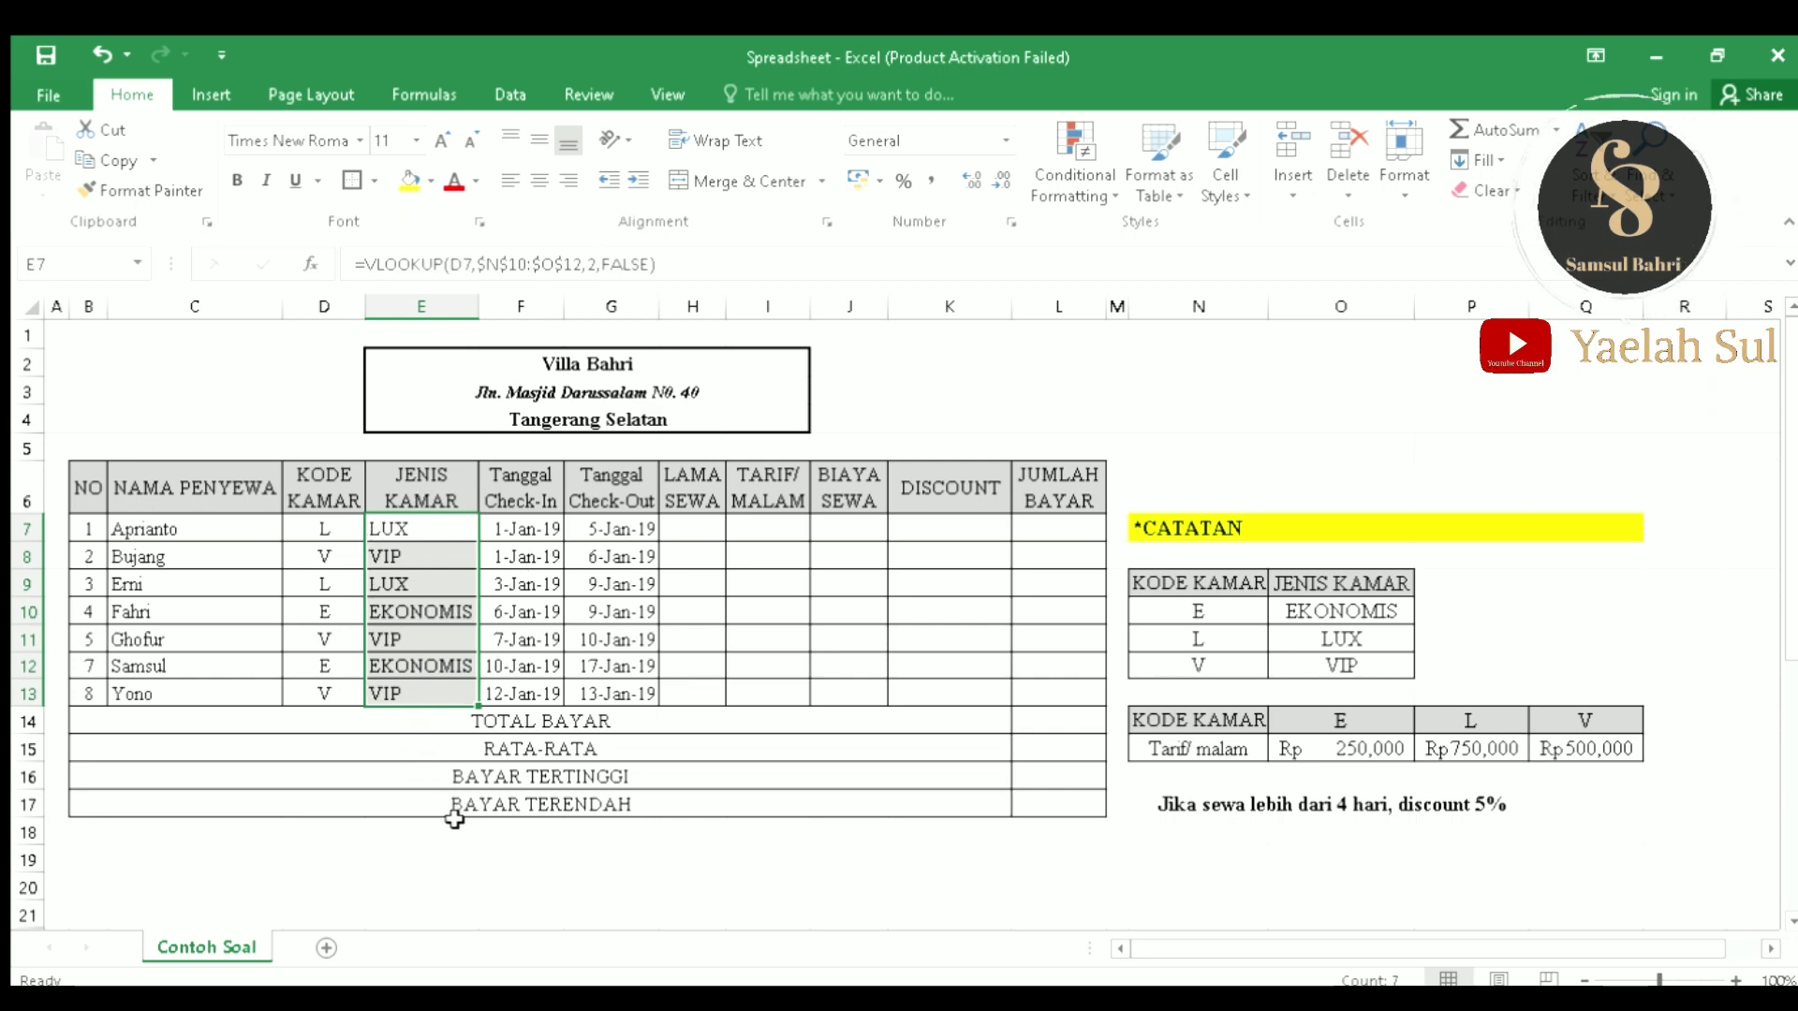
Step: Calculate LAMA SEWA with =G7-F7 in H7 and fill the formula down to H13
left_click(693, 531)
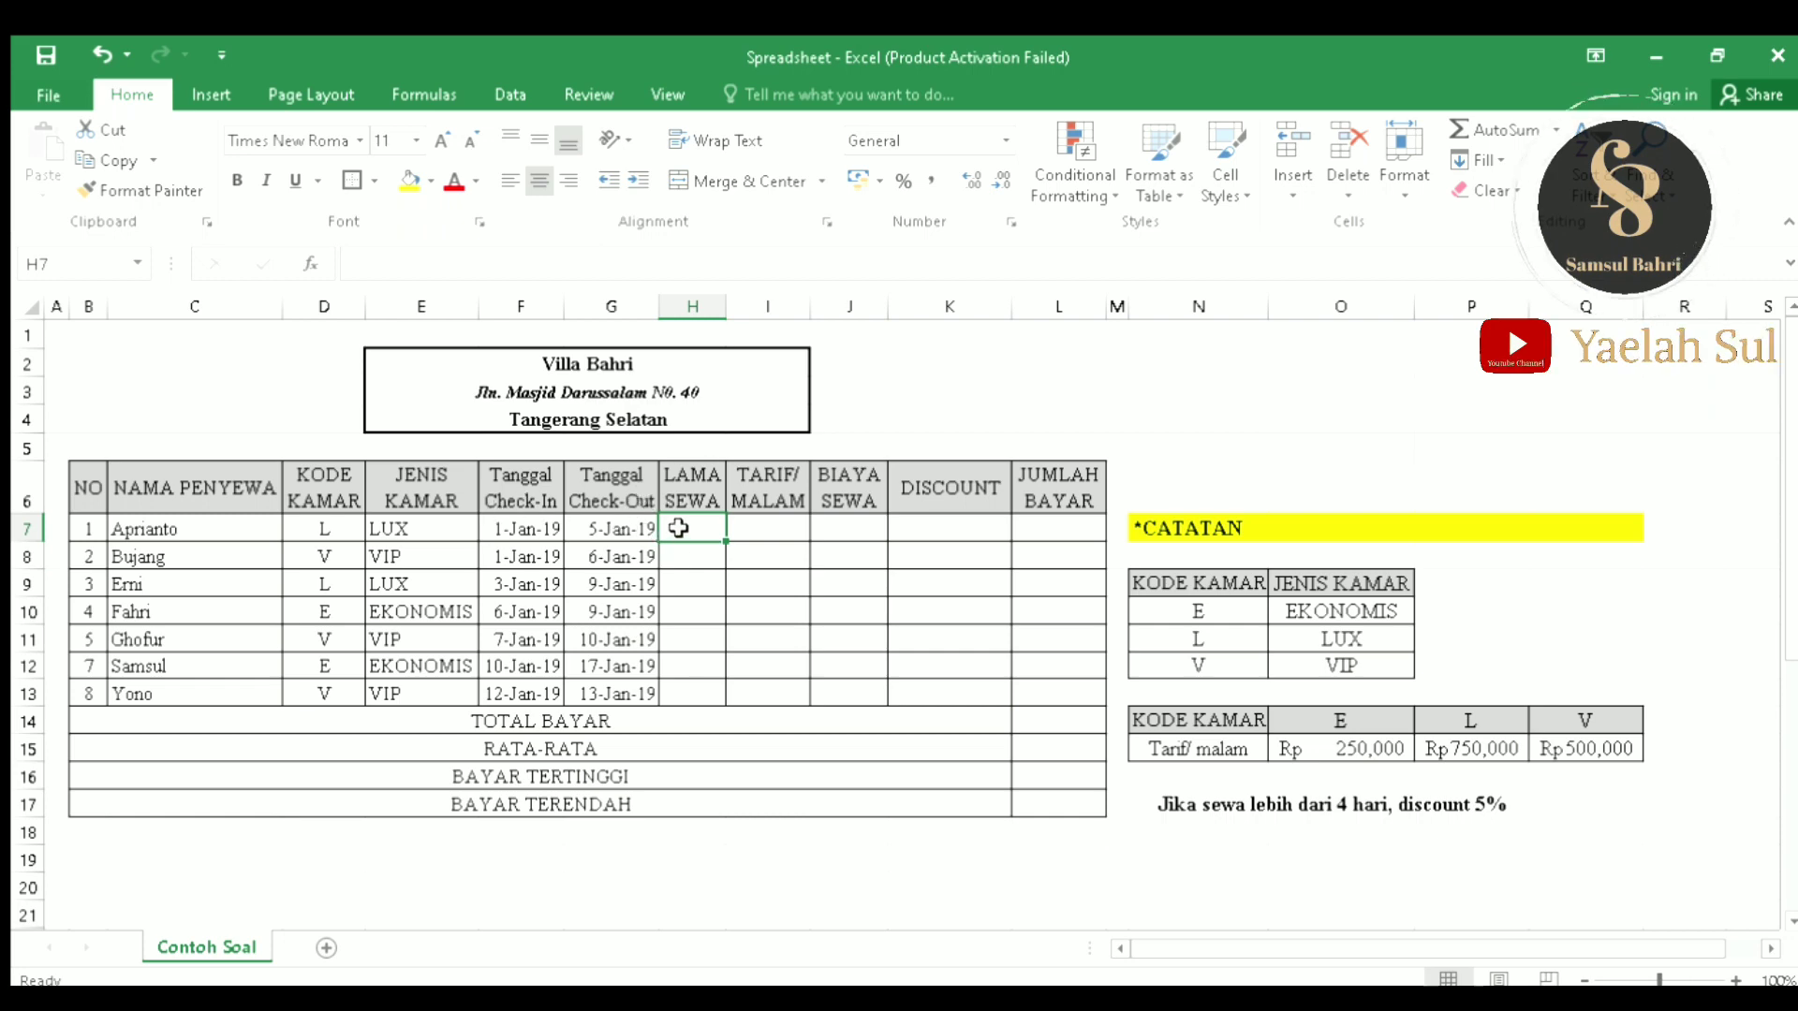
left_click(404, 276)
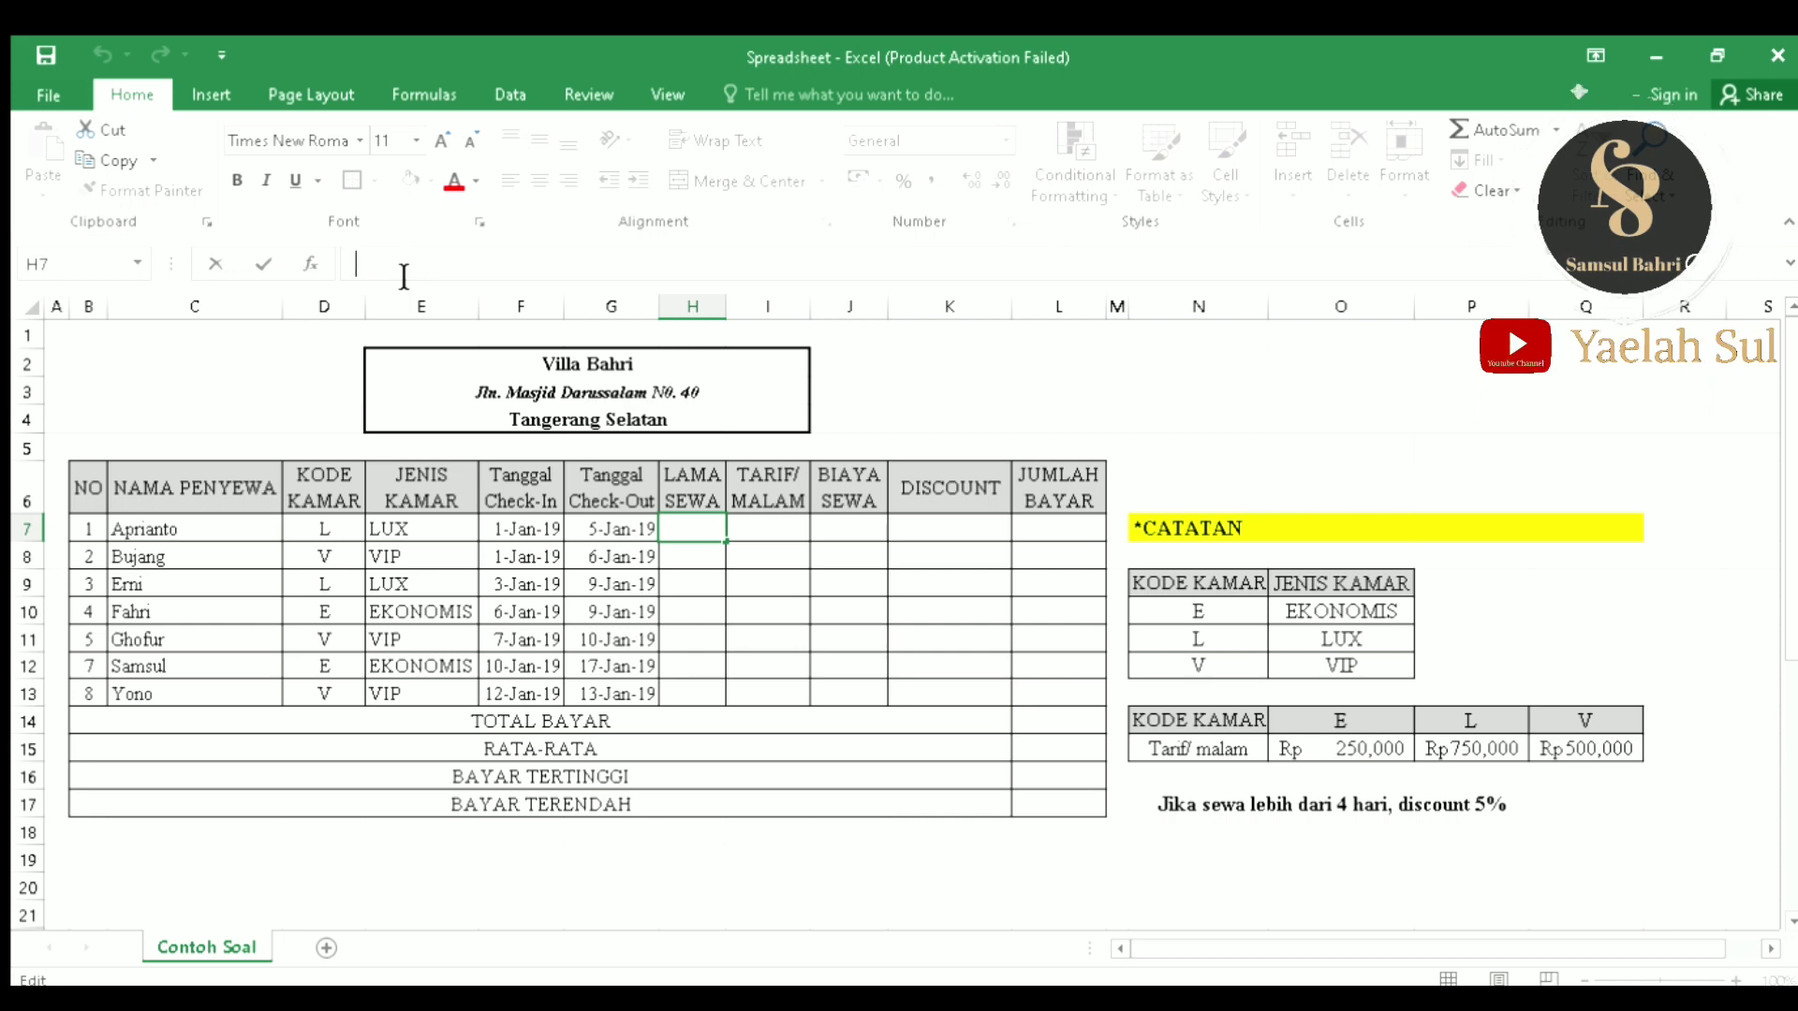
type("=")
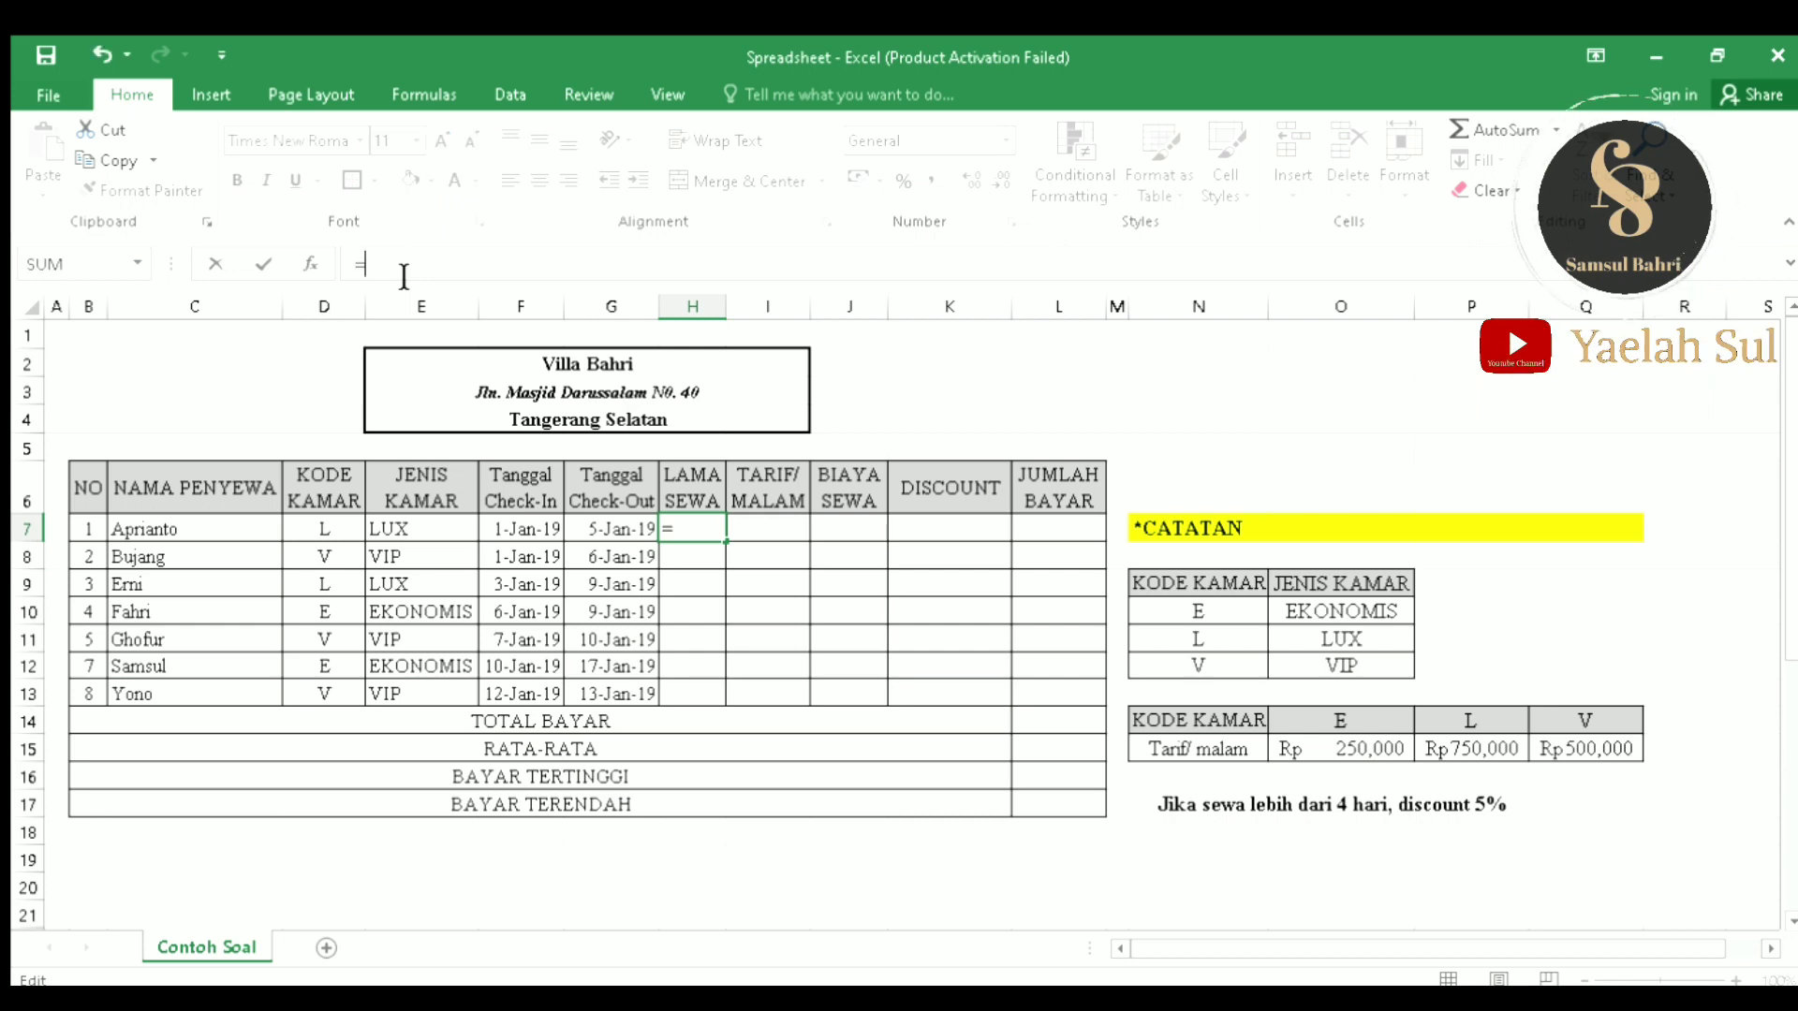
left_click(613, 530)
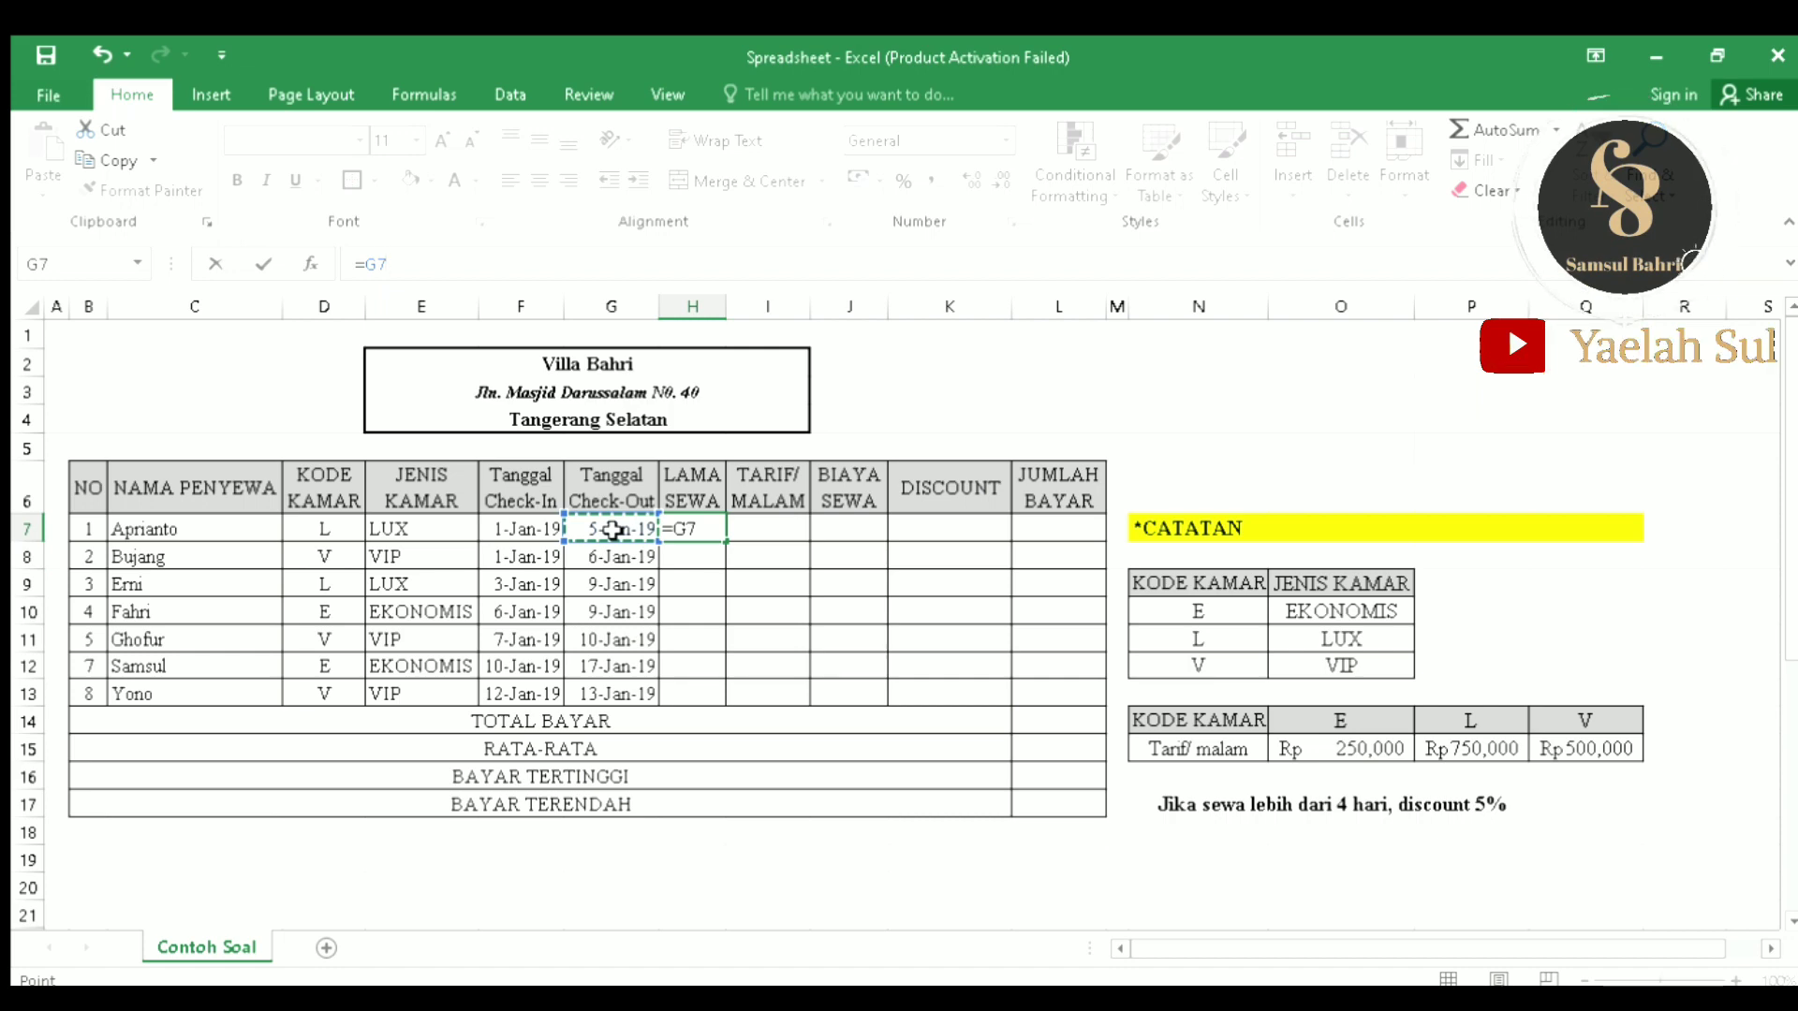
type("-")
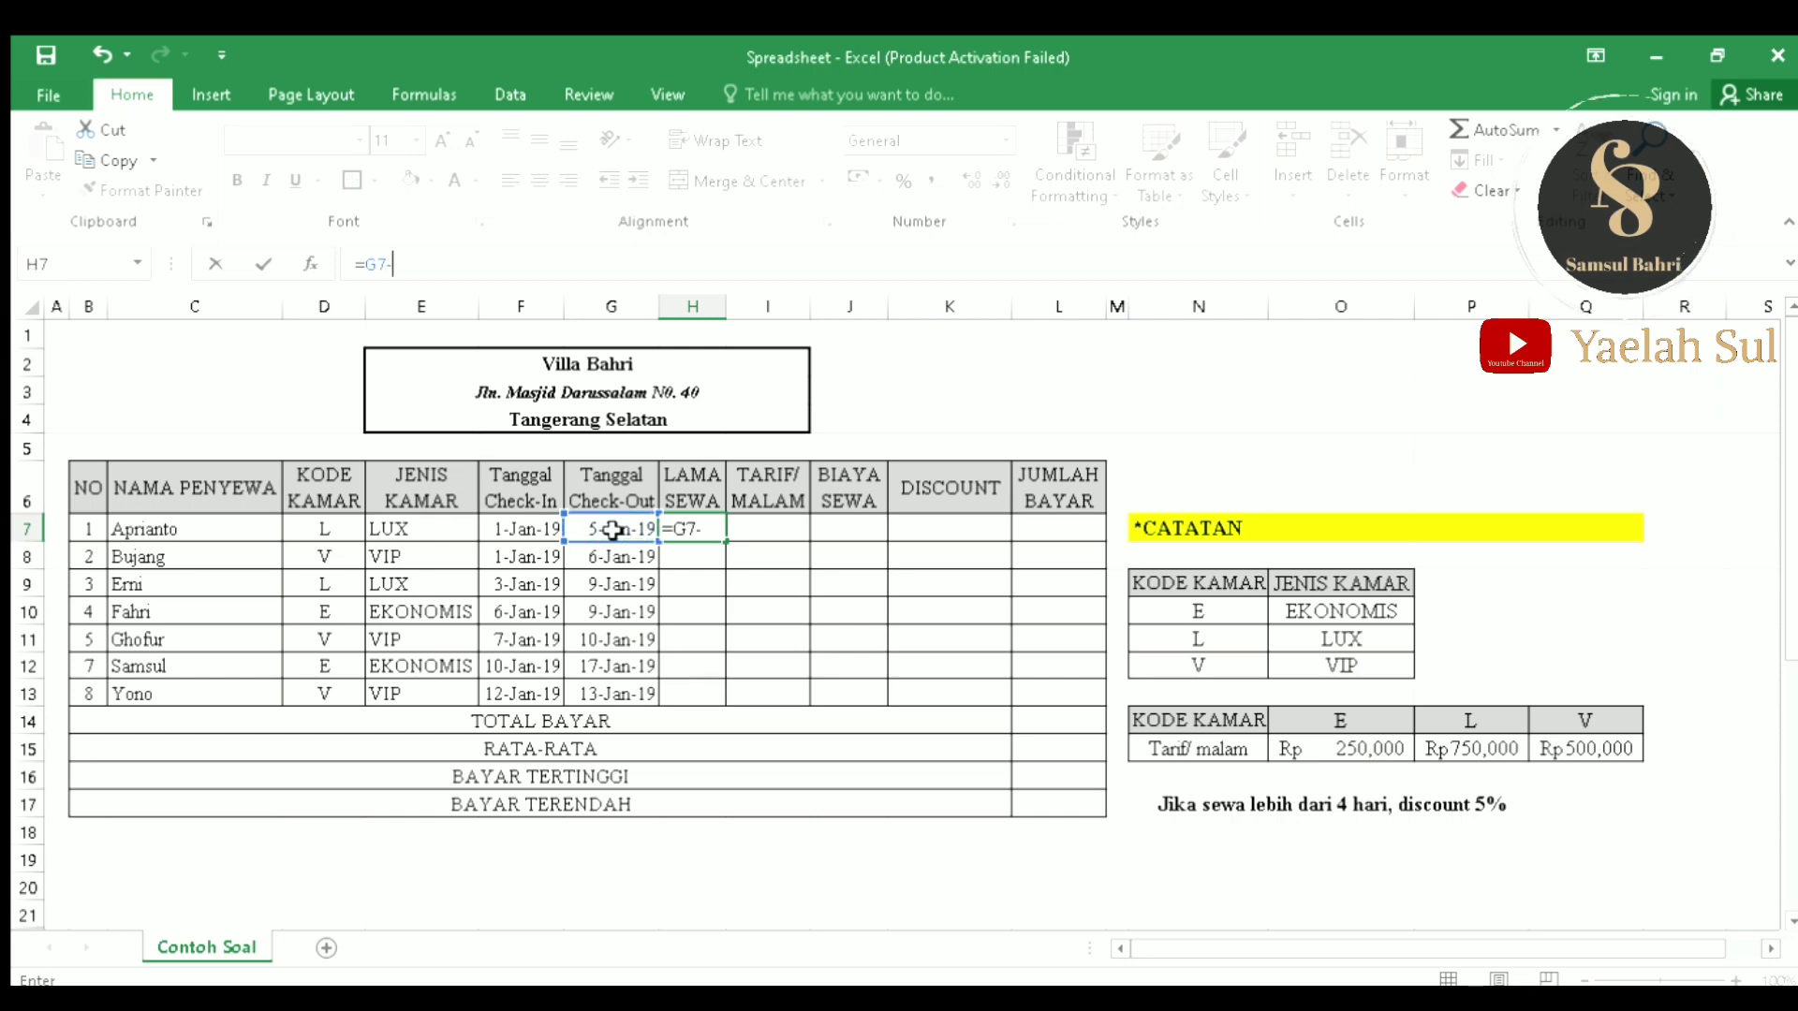
left_click(525, 530)
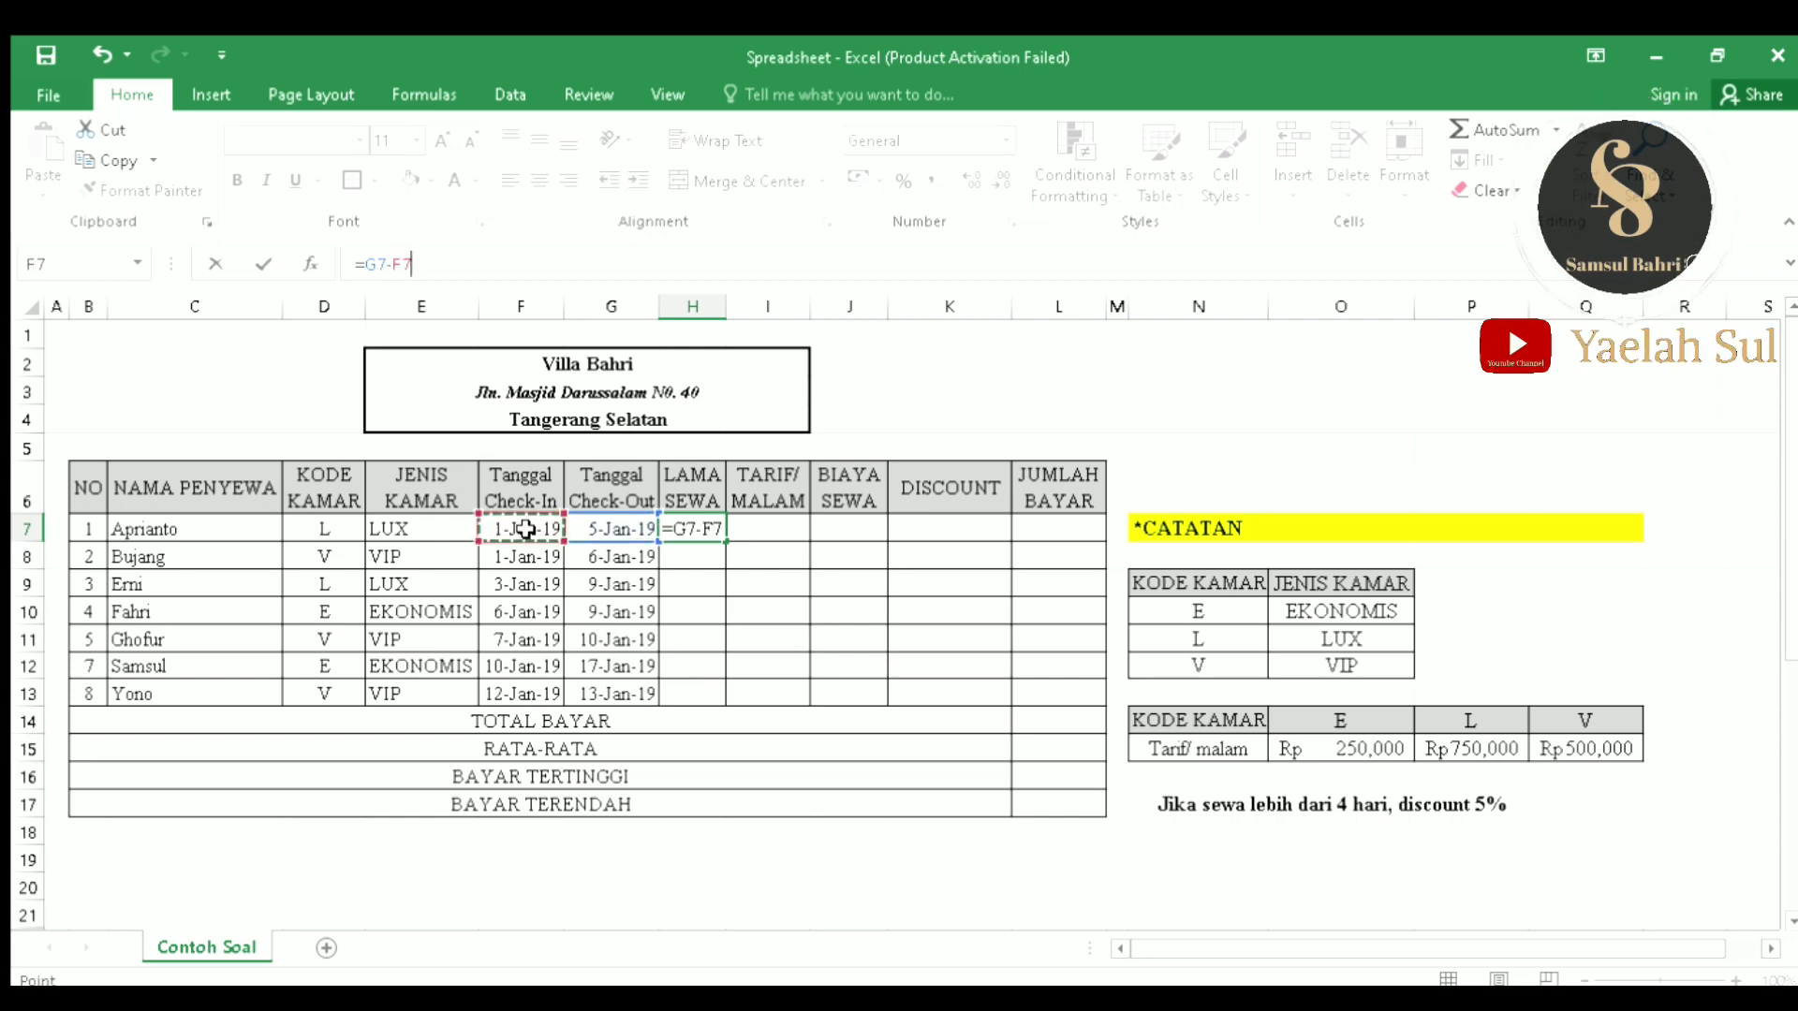
key("Return")
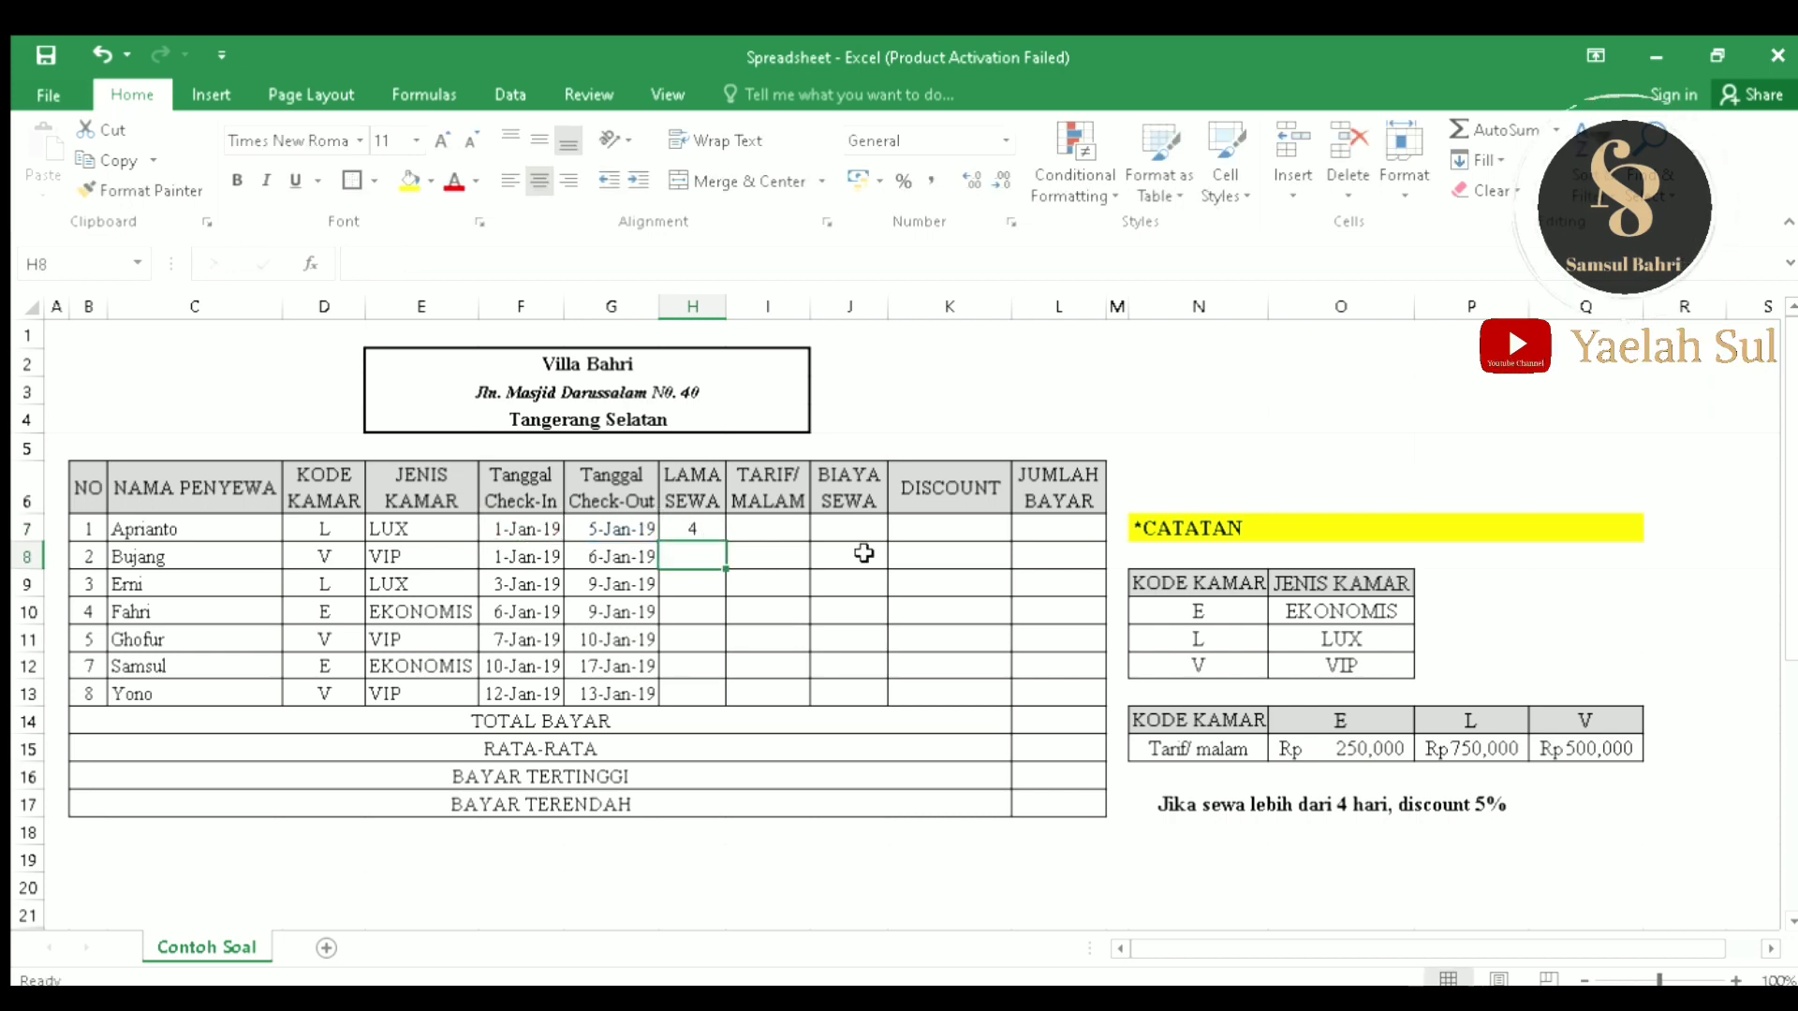
left_click(710, 532)
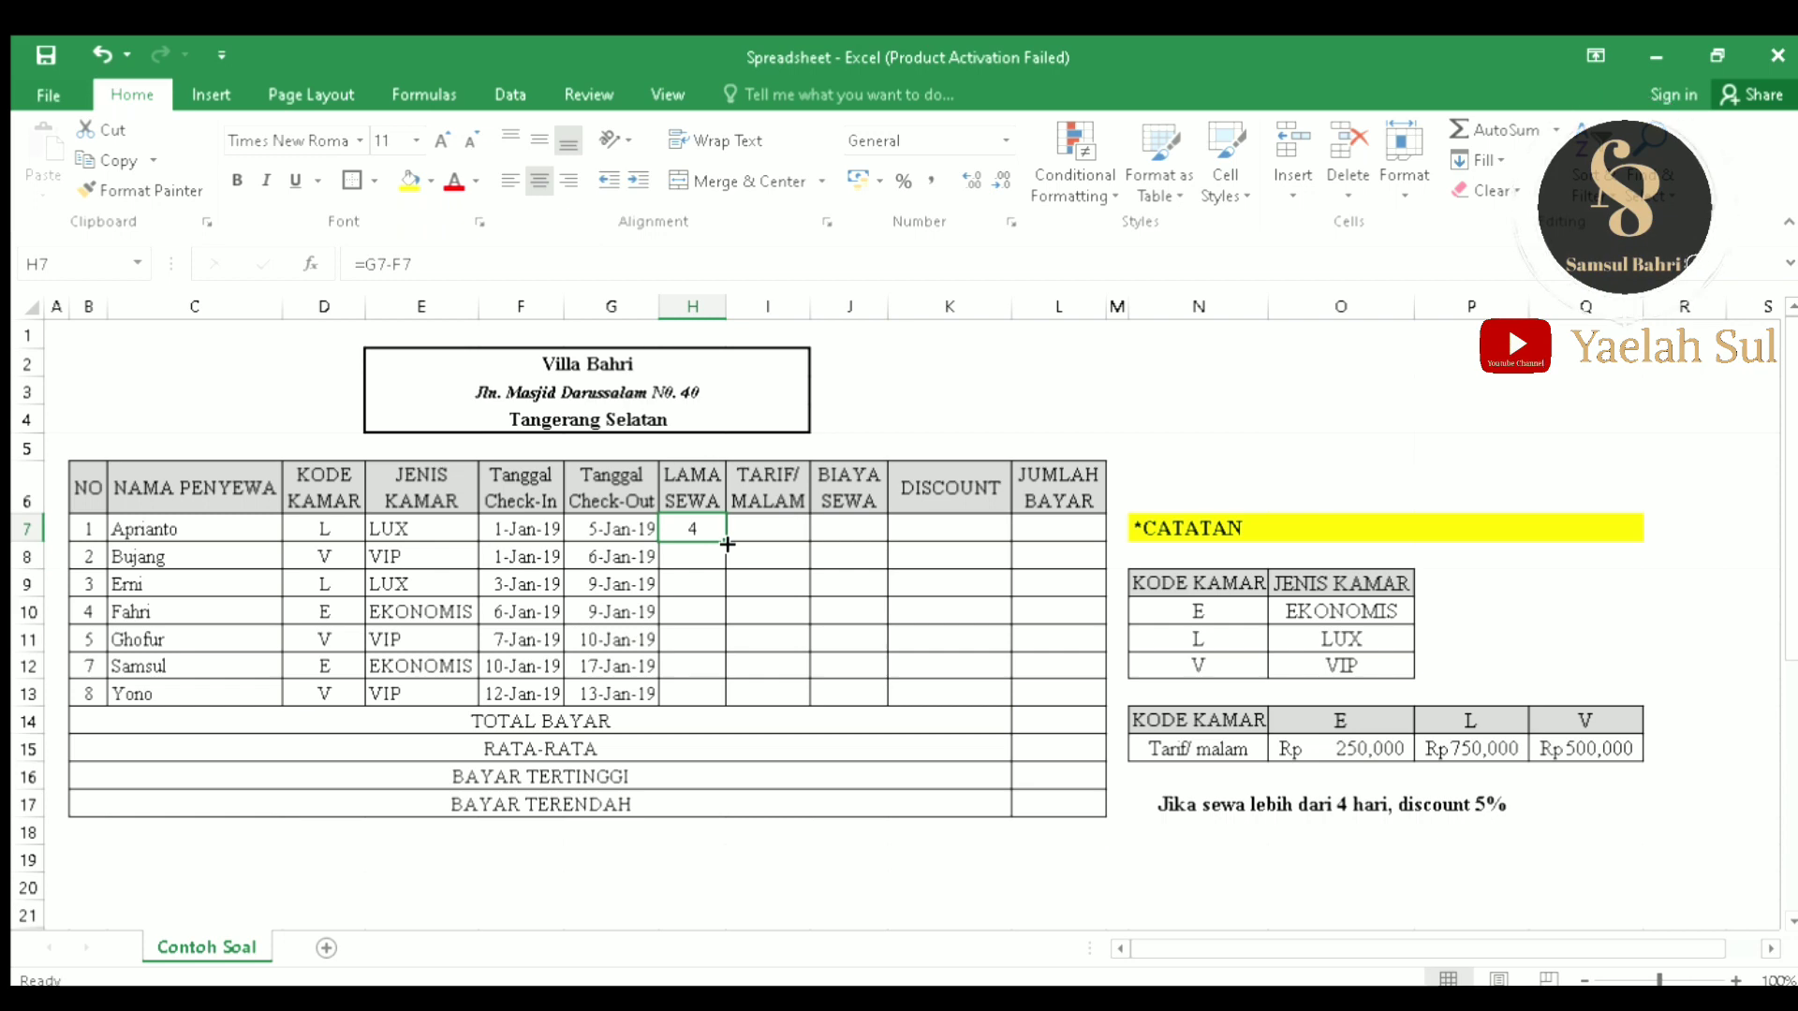
left_click_drag(728, 544, 716, 697)
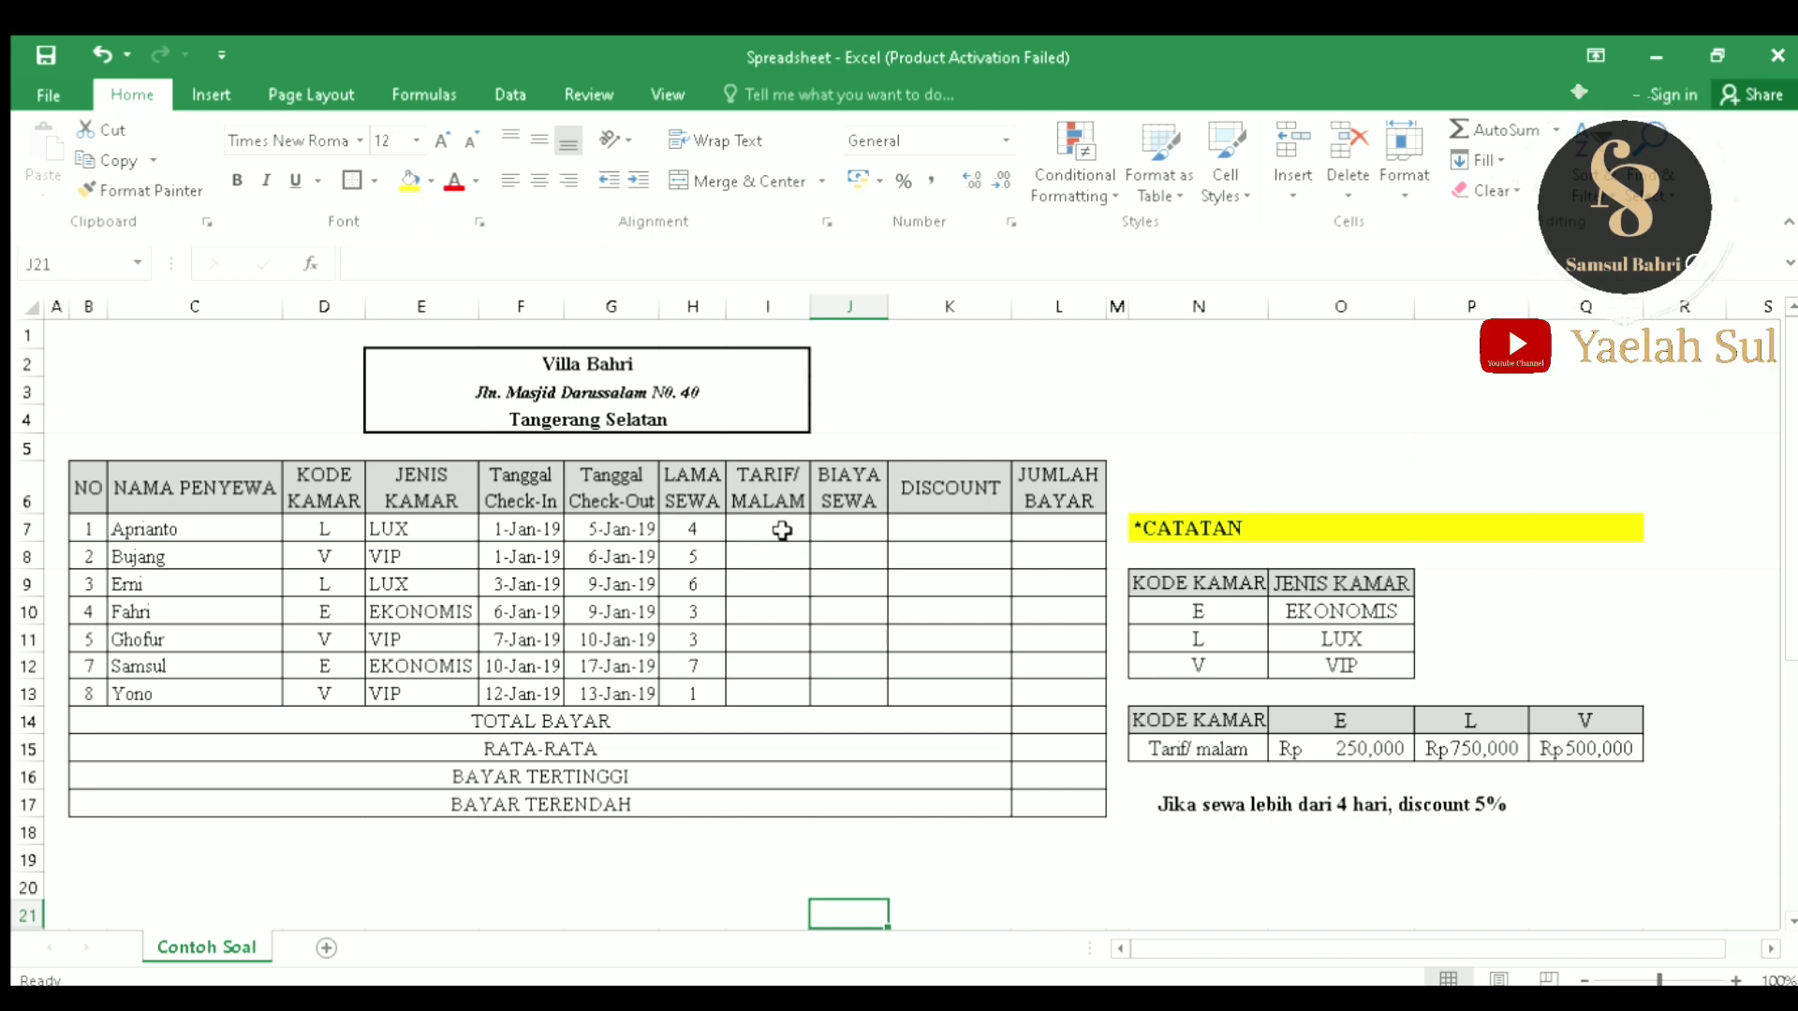
Step: Look up the TARIF/MALAM with =HLOOKUP(D7,$O$14:$Q$15,2,FALSE) in I7 and fill the formula down to I13
left_click(1175, 746)
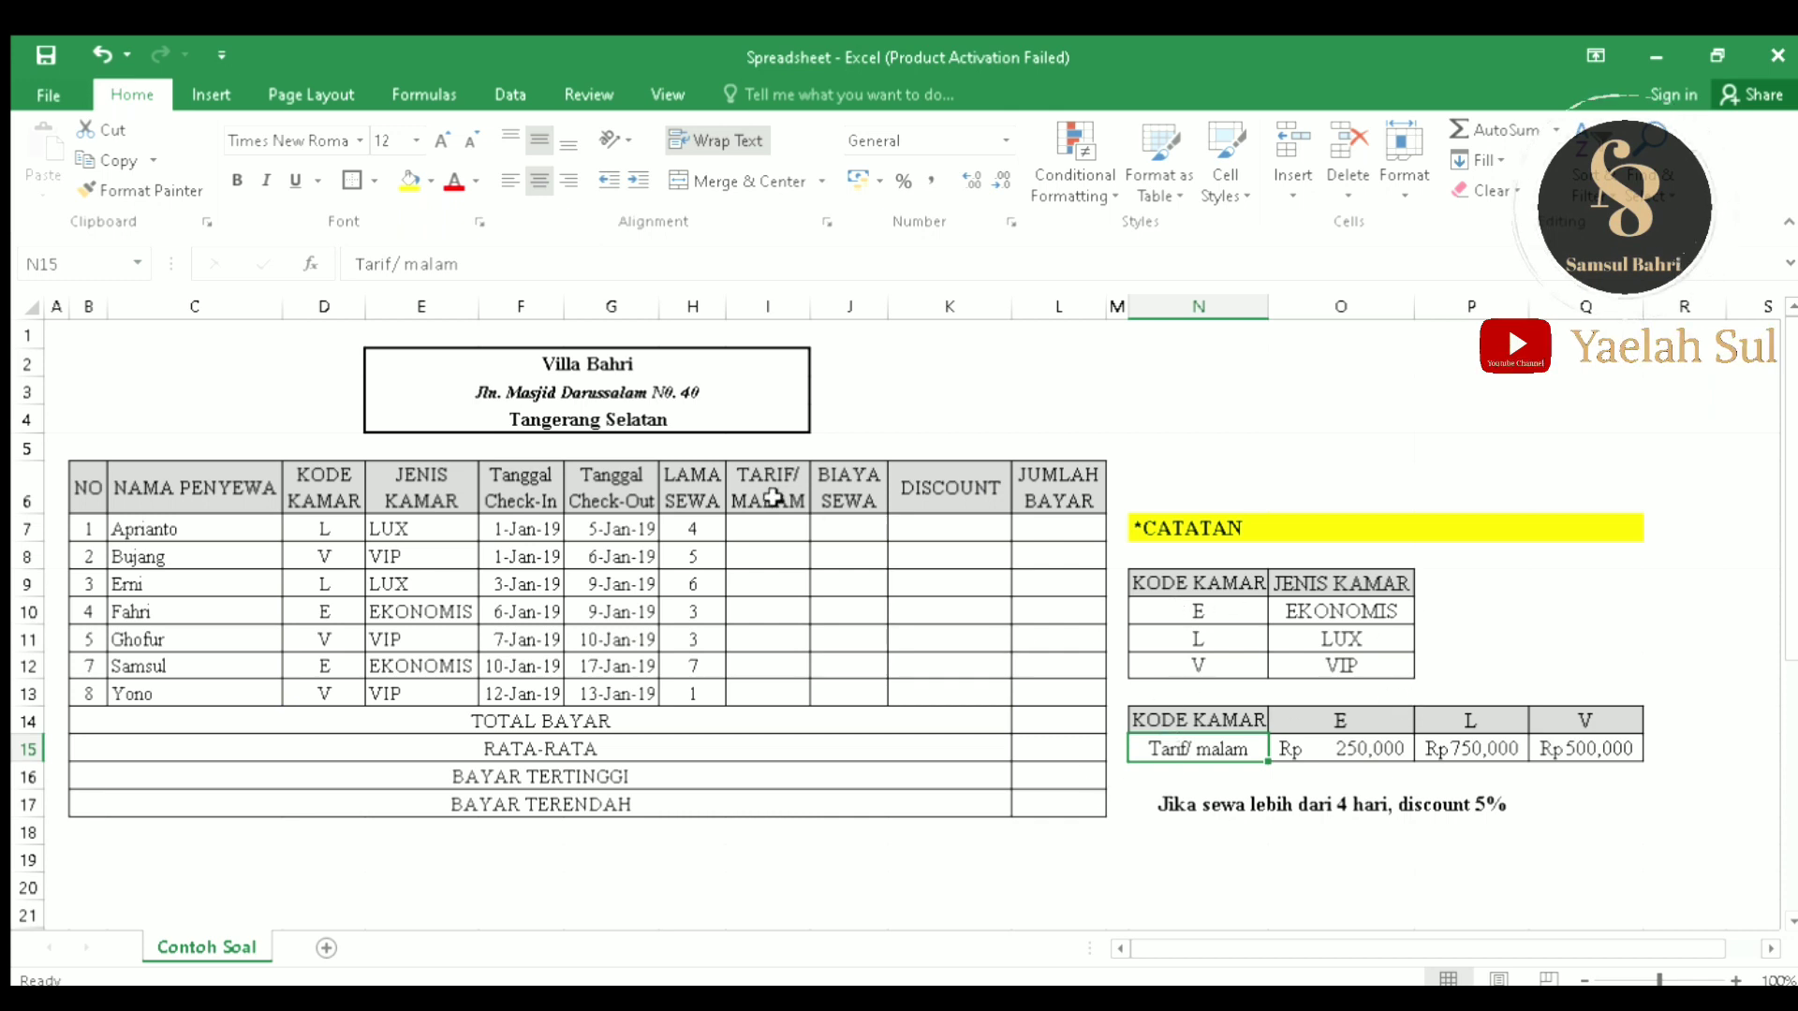
left_click(772, 527)
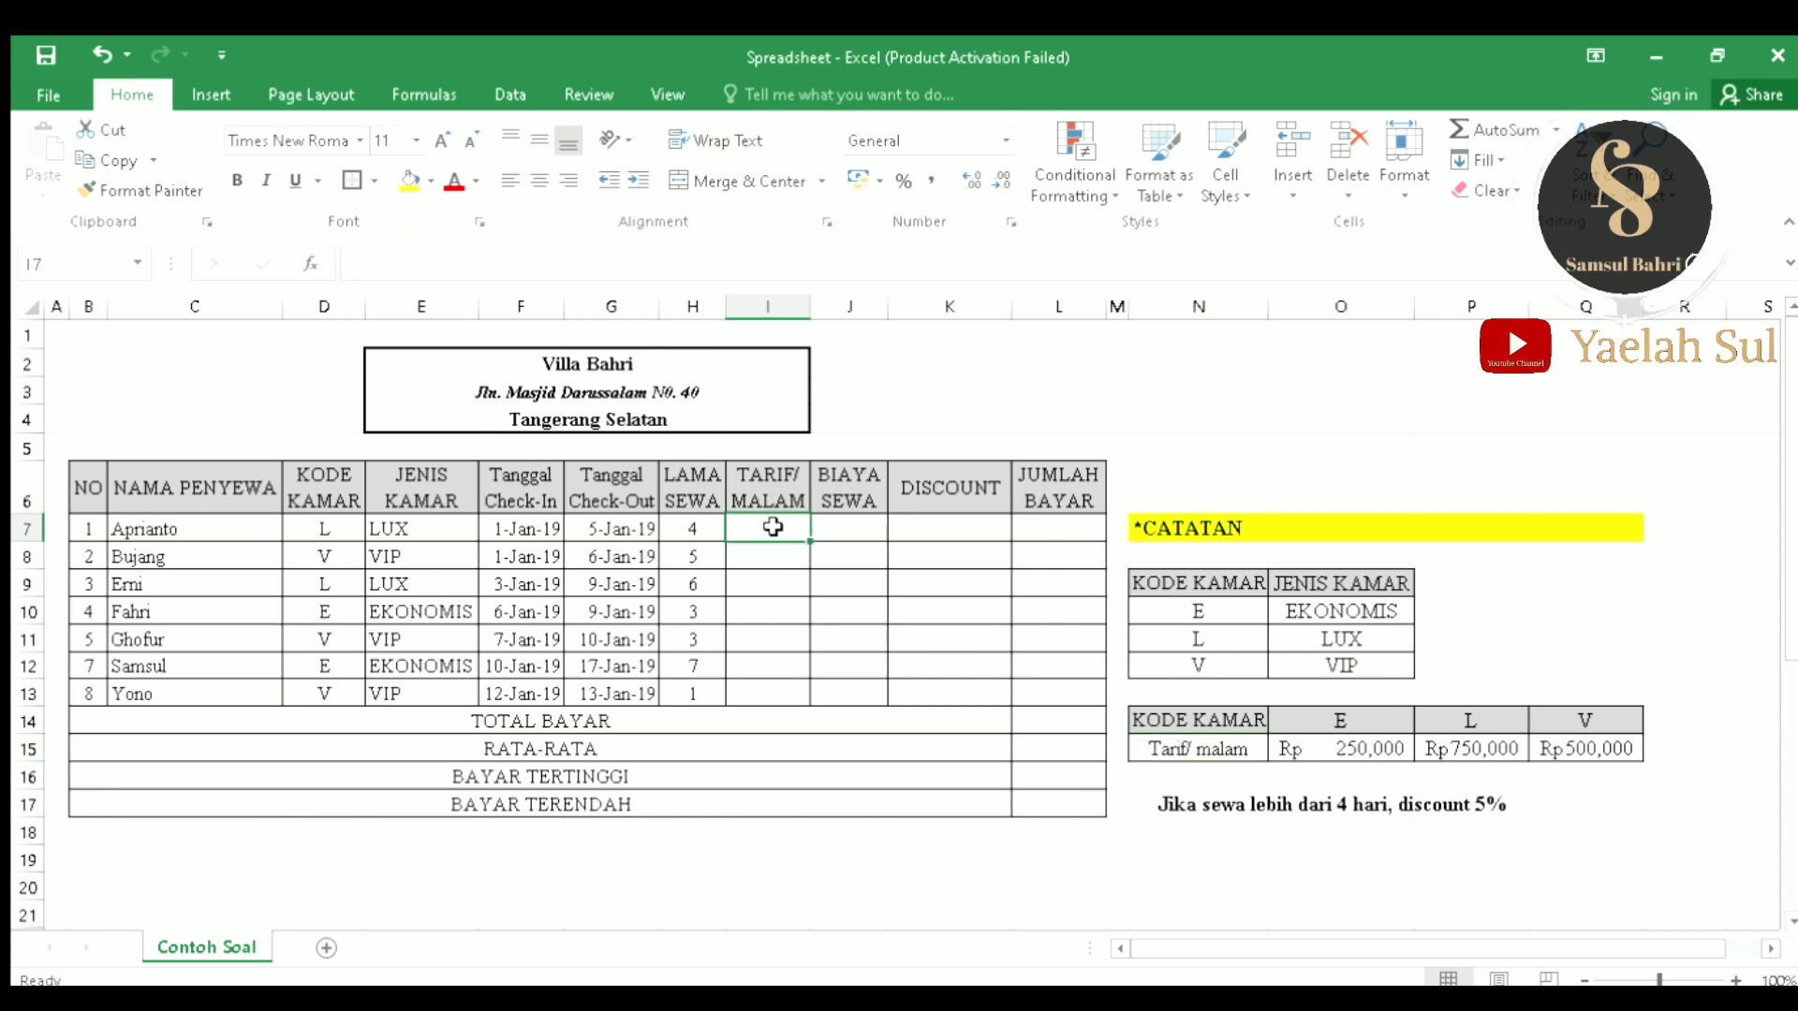
type("=")
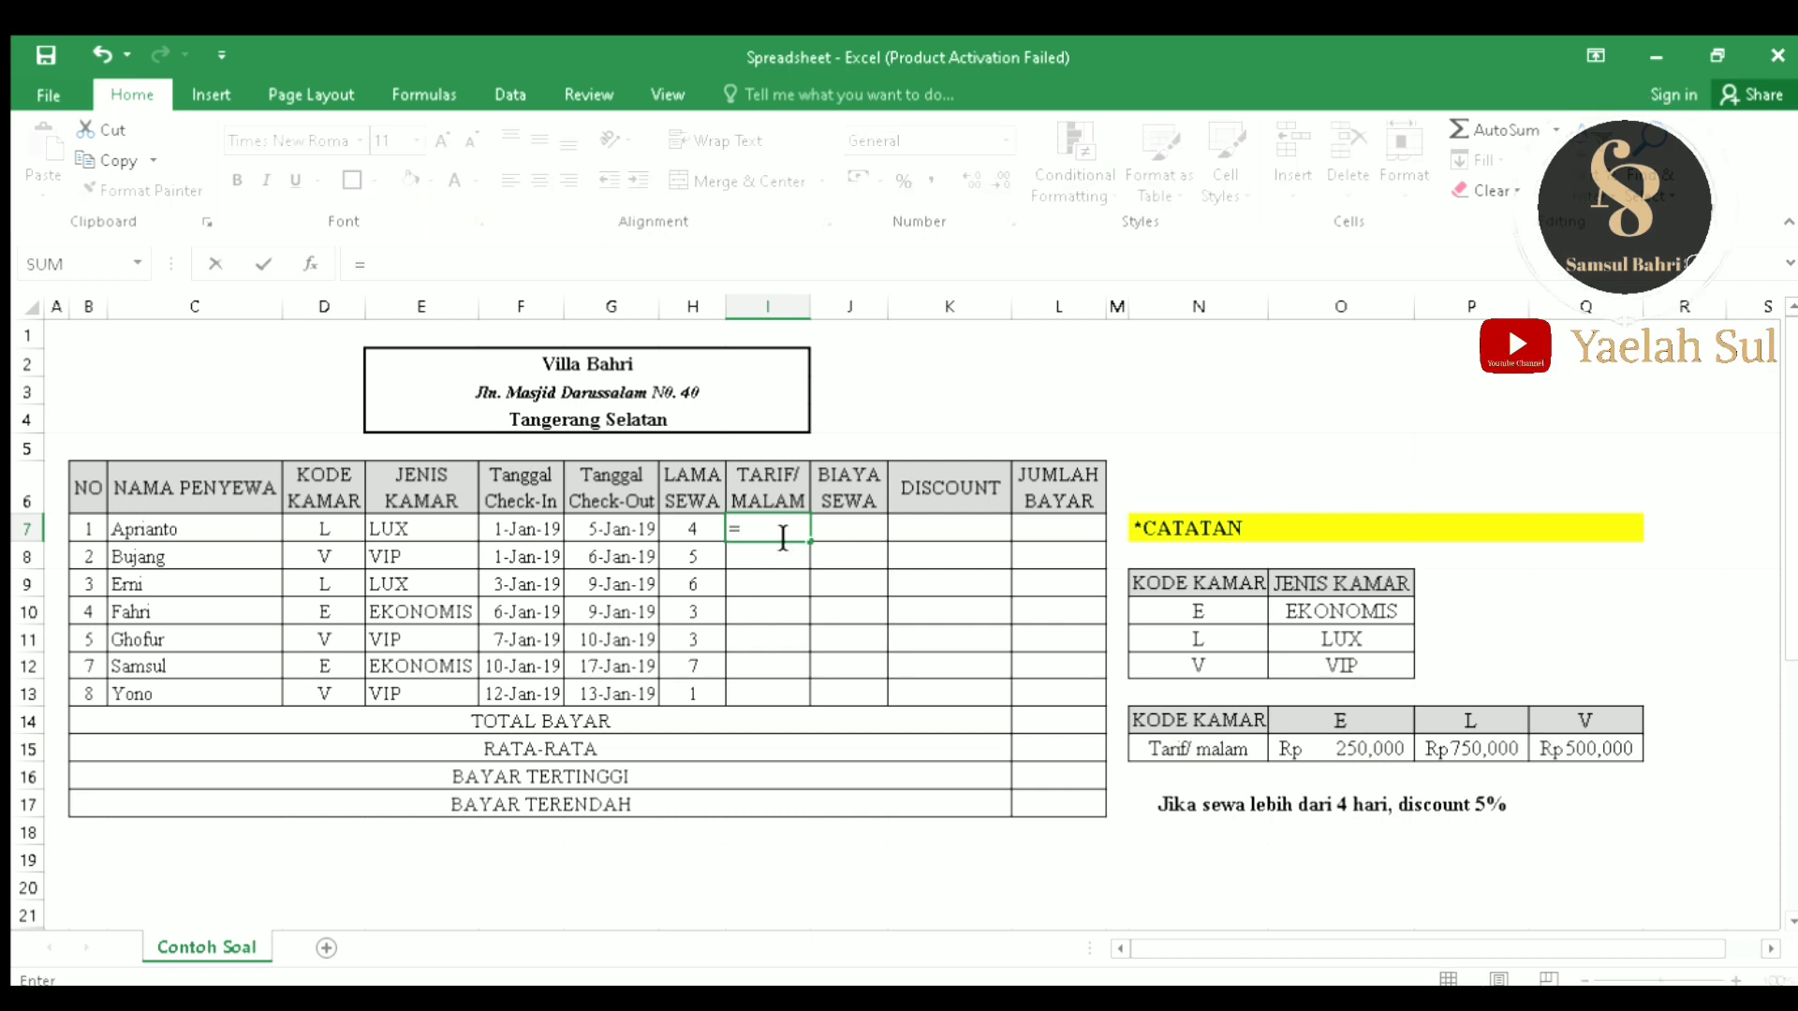
type("hlo")
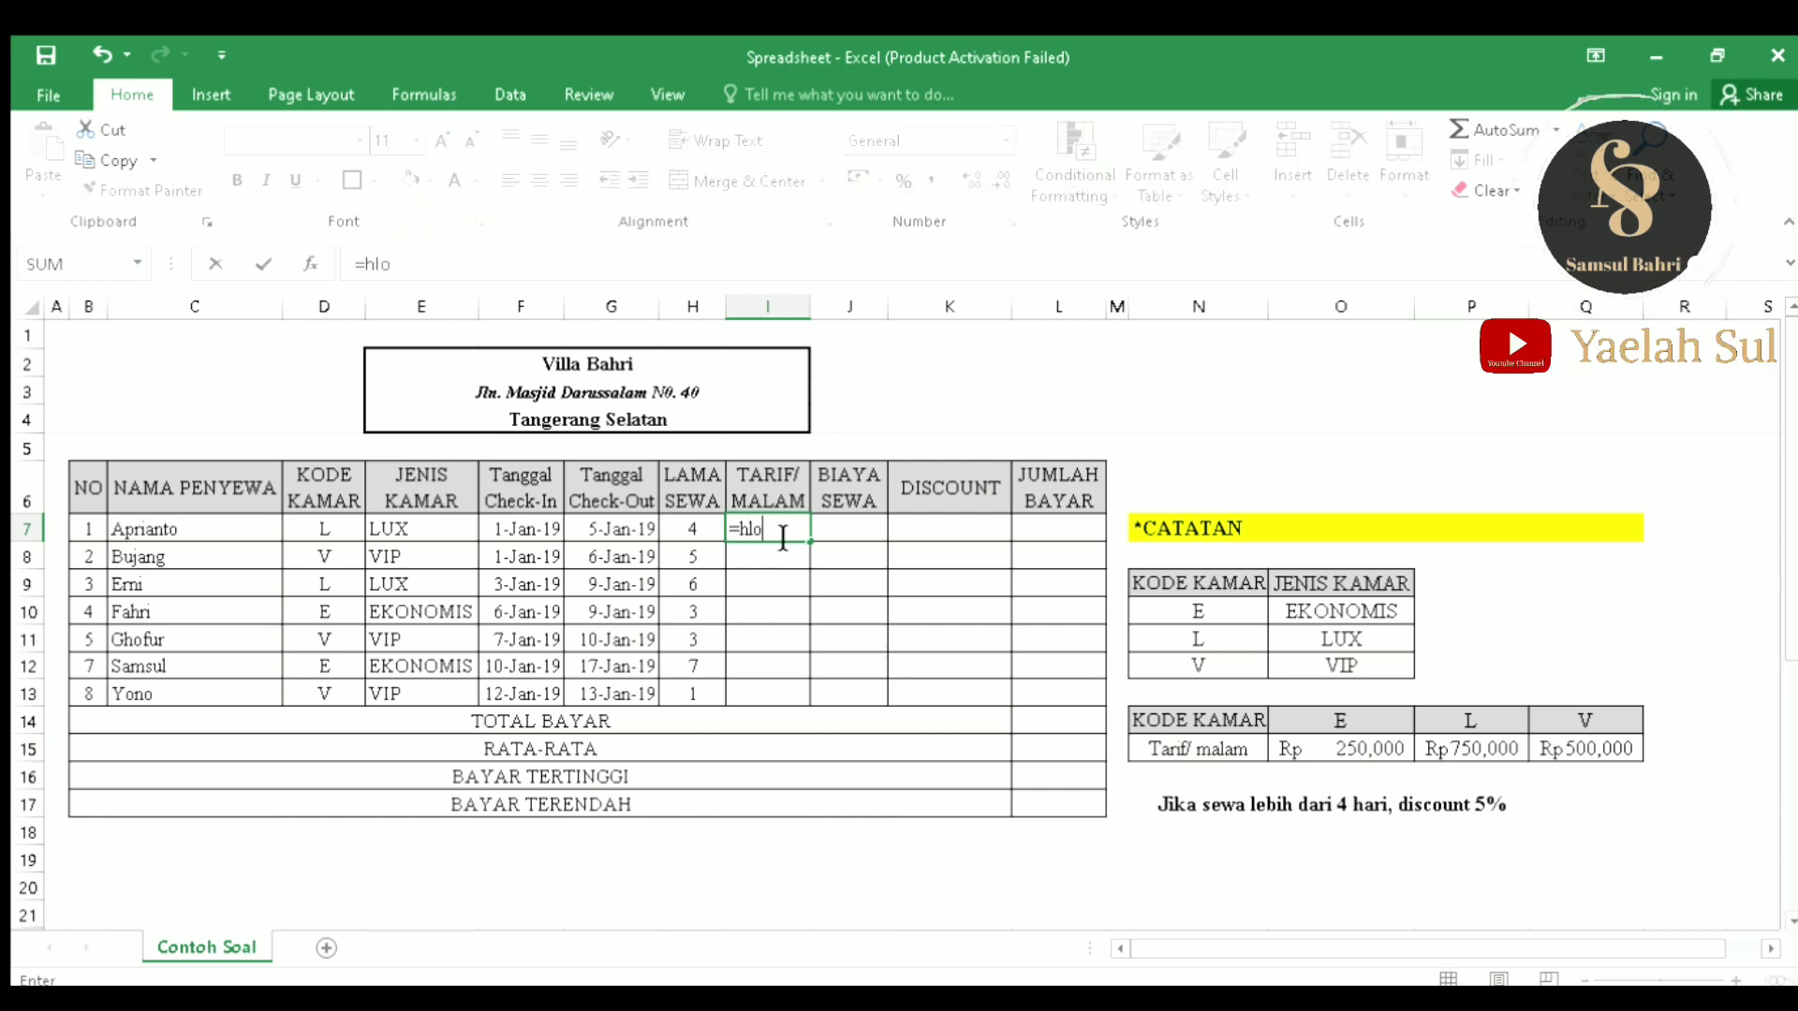
type("okup(")
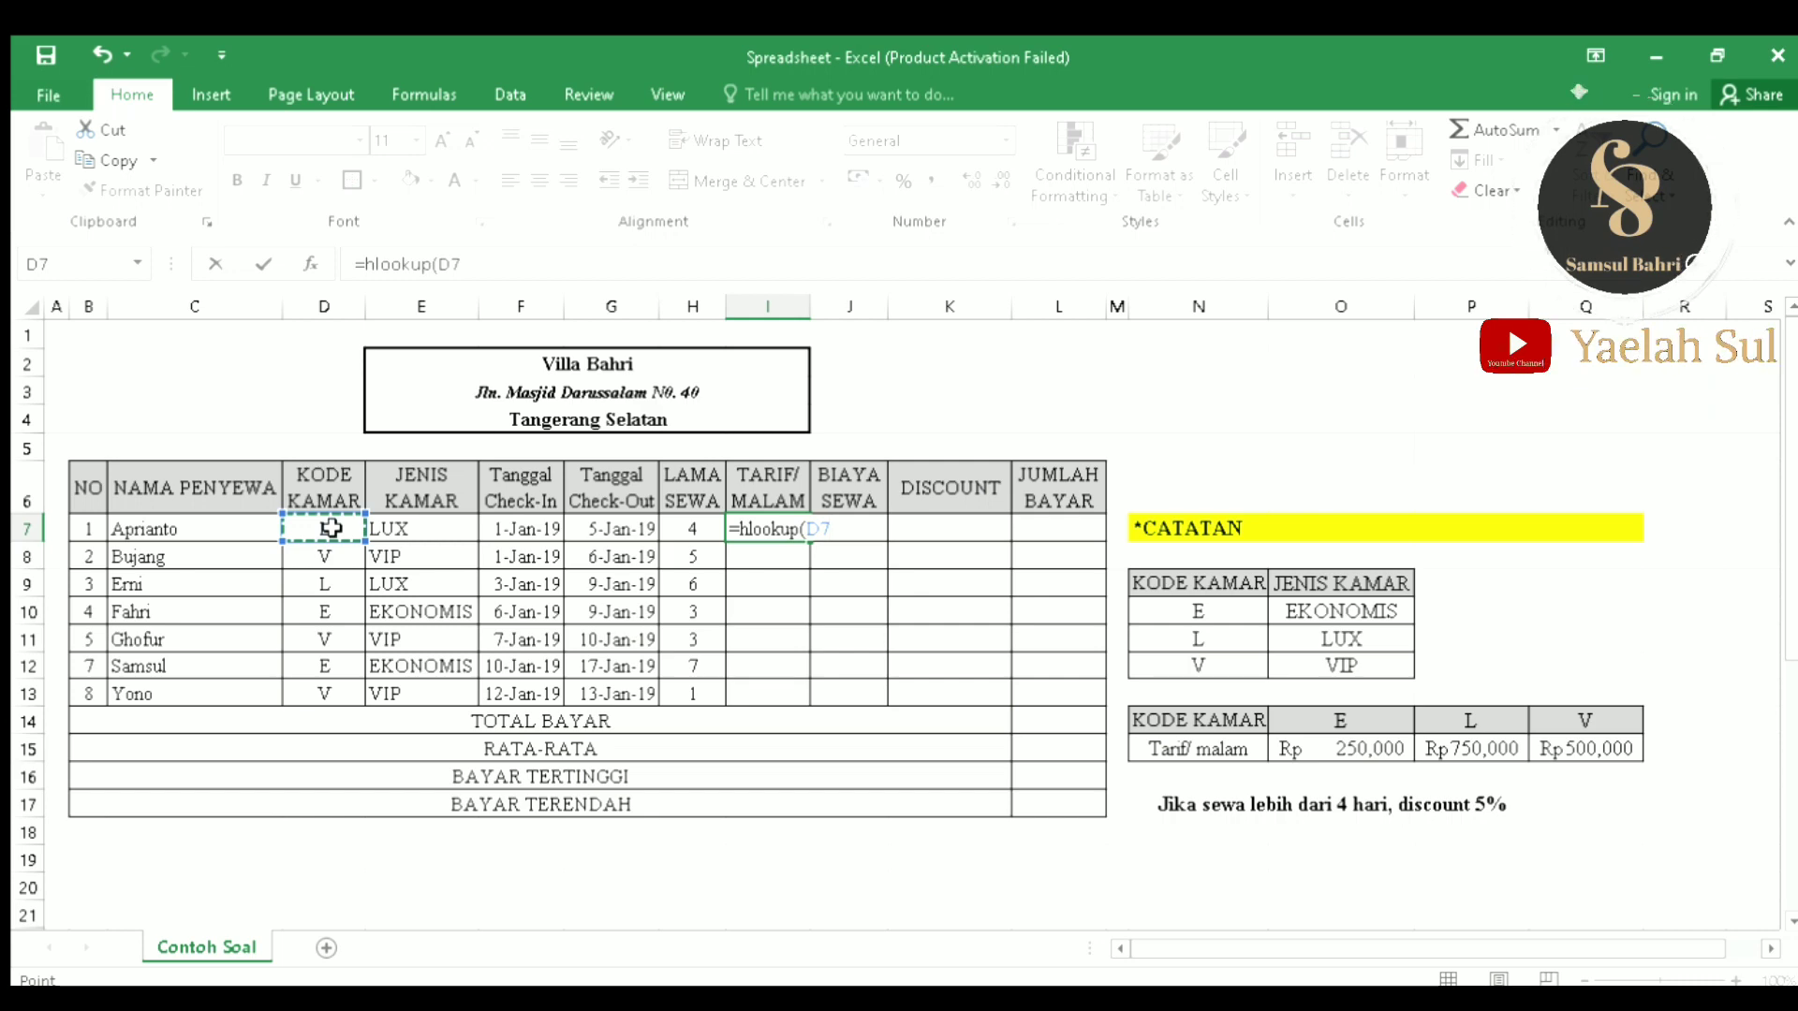
type(",")
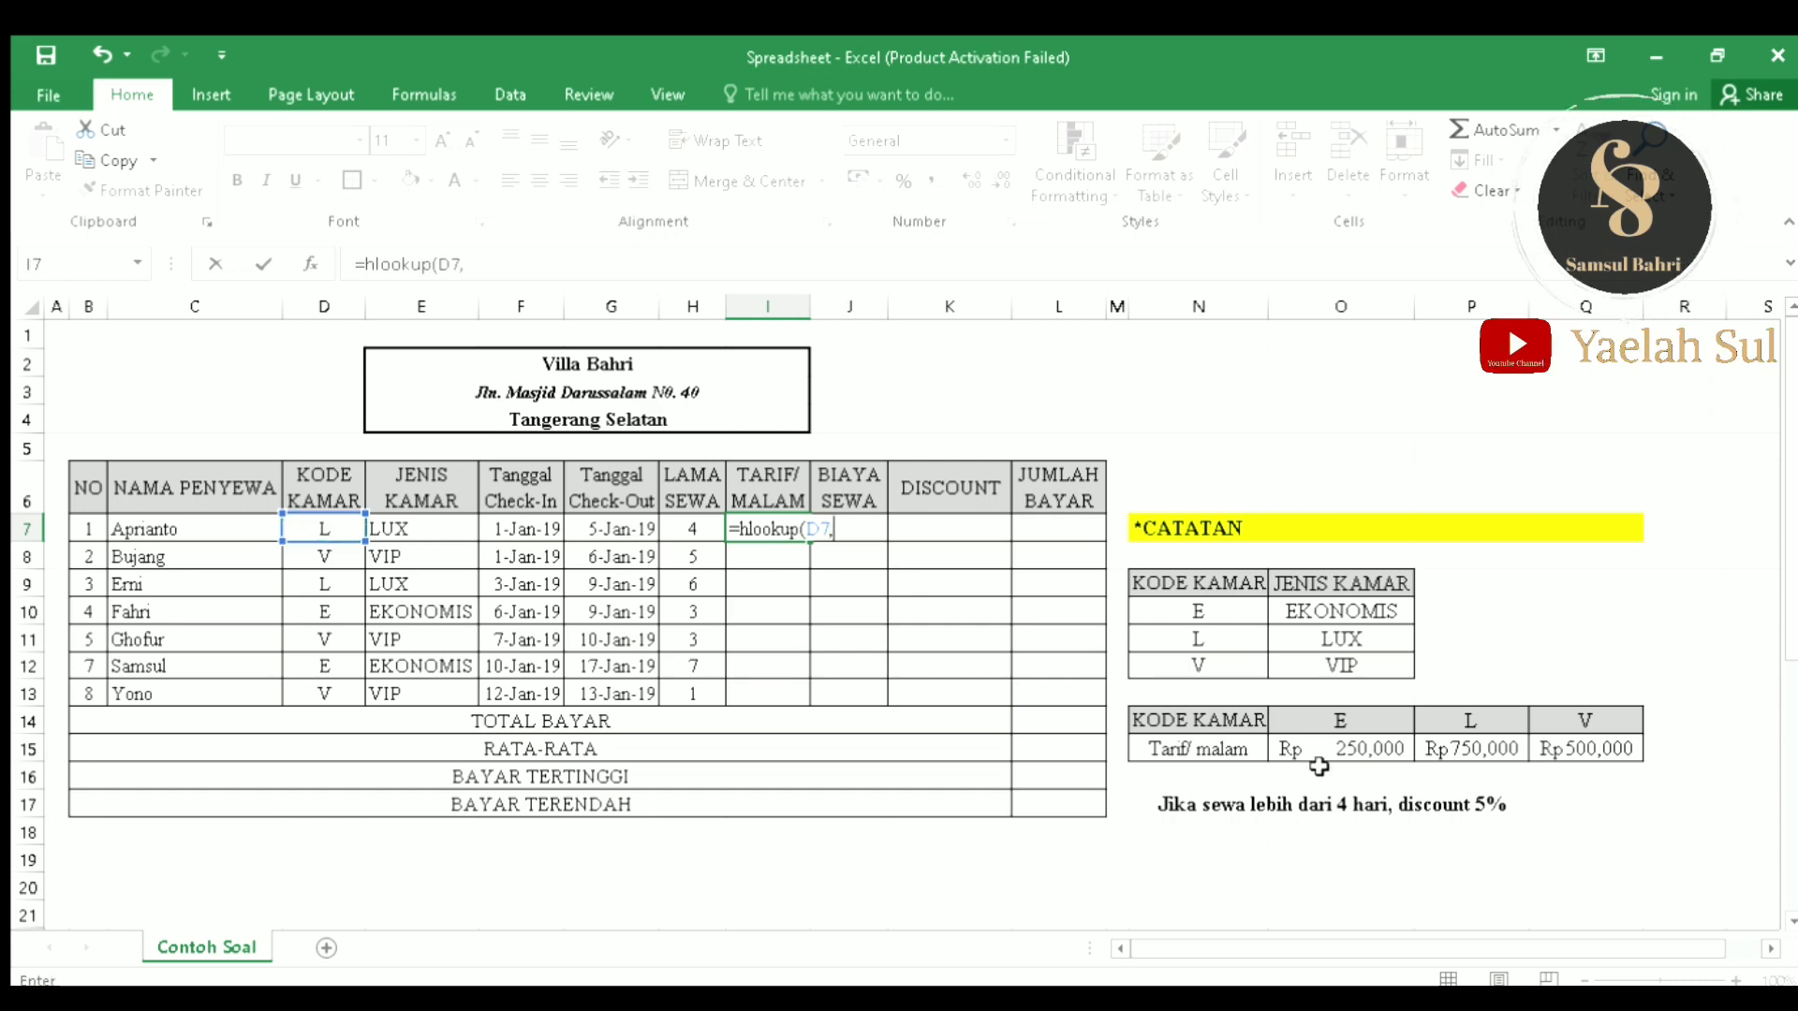
left_click(1329, 723)
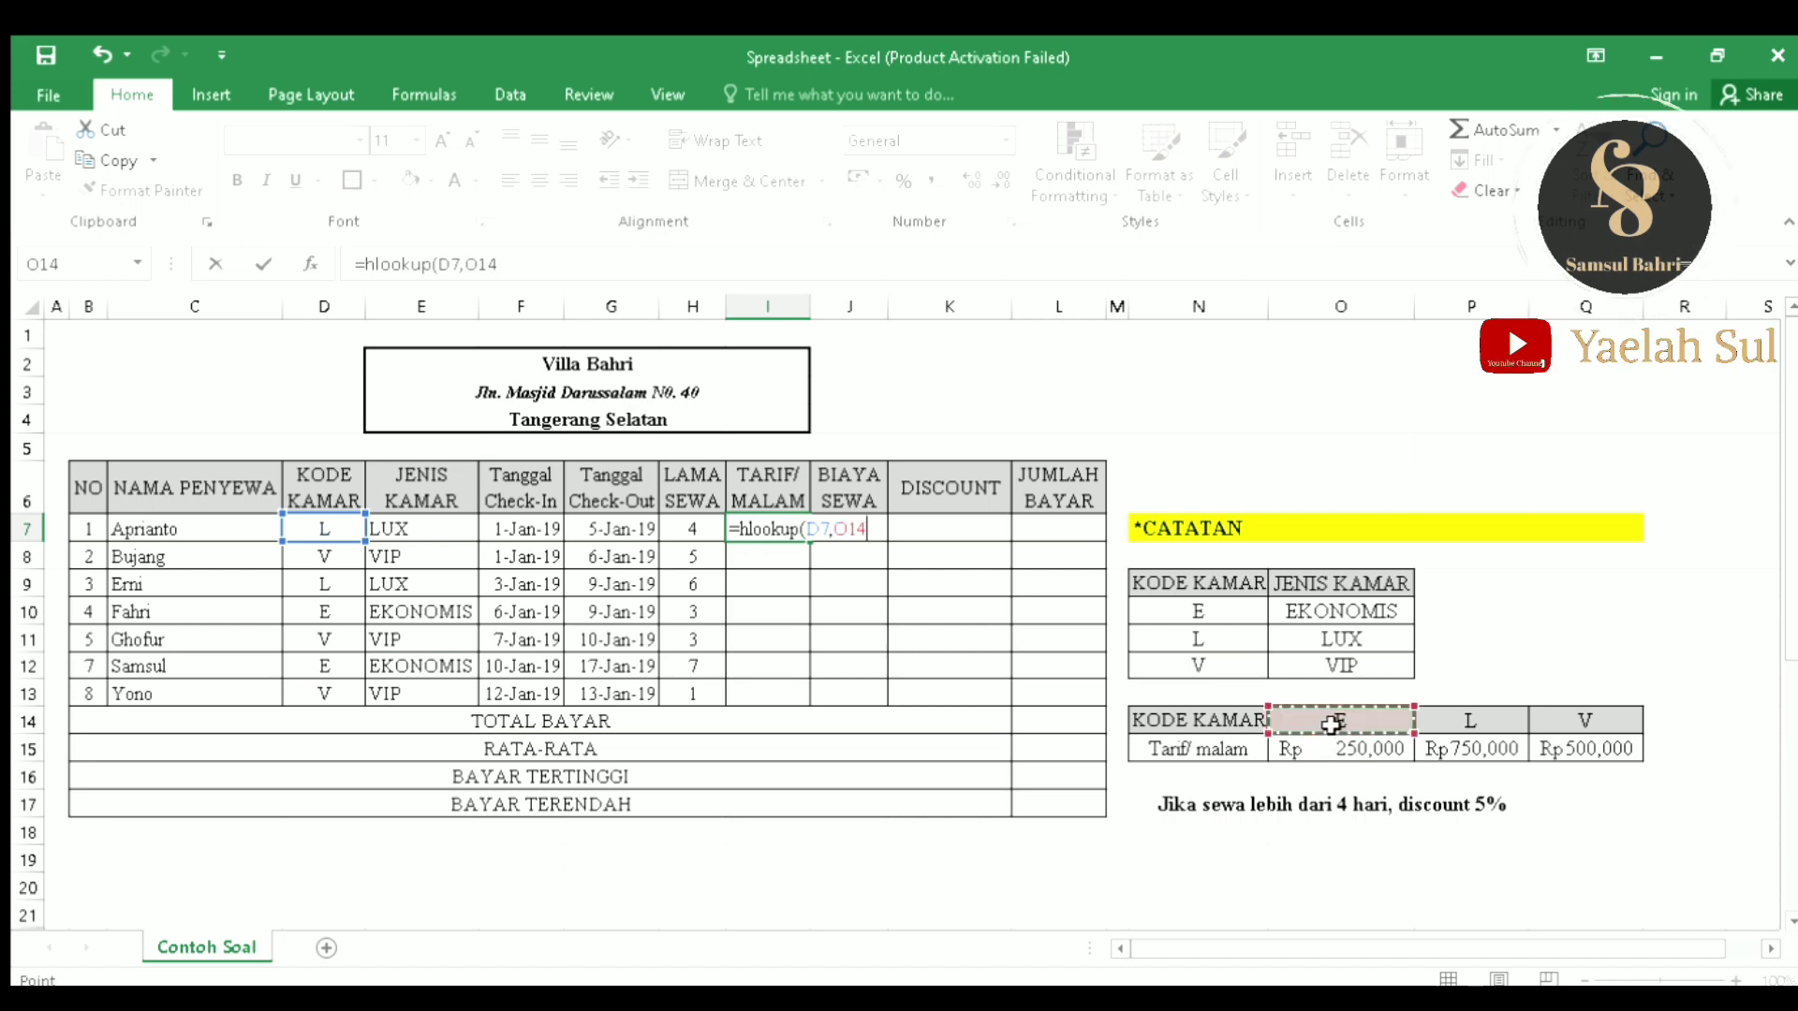
left_click_drag(1384, 734, 1576, 749)
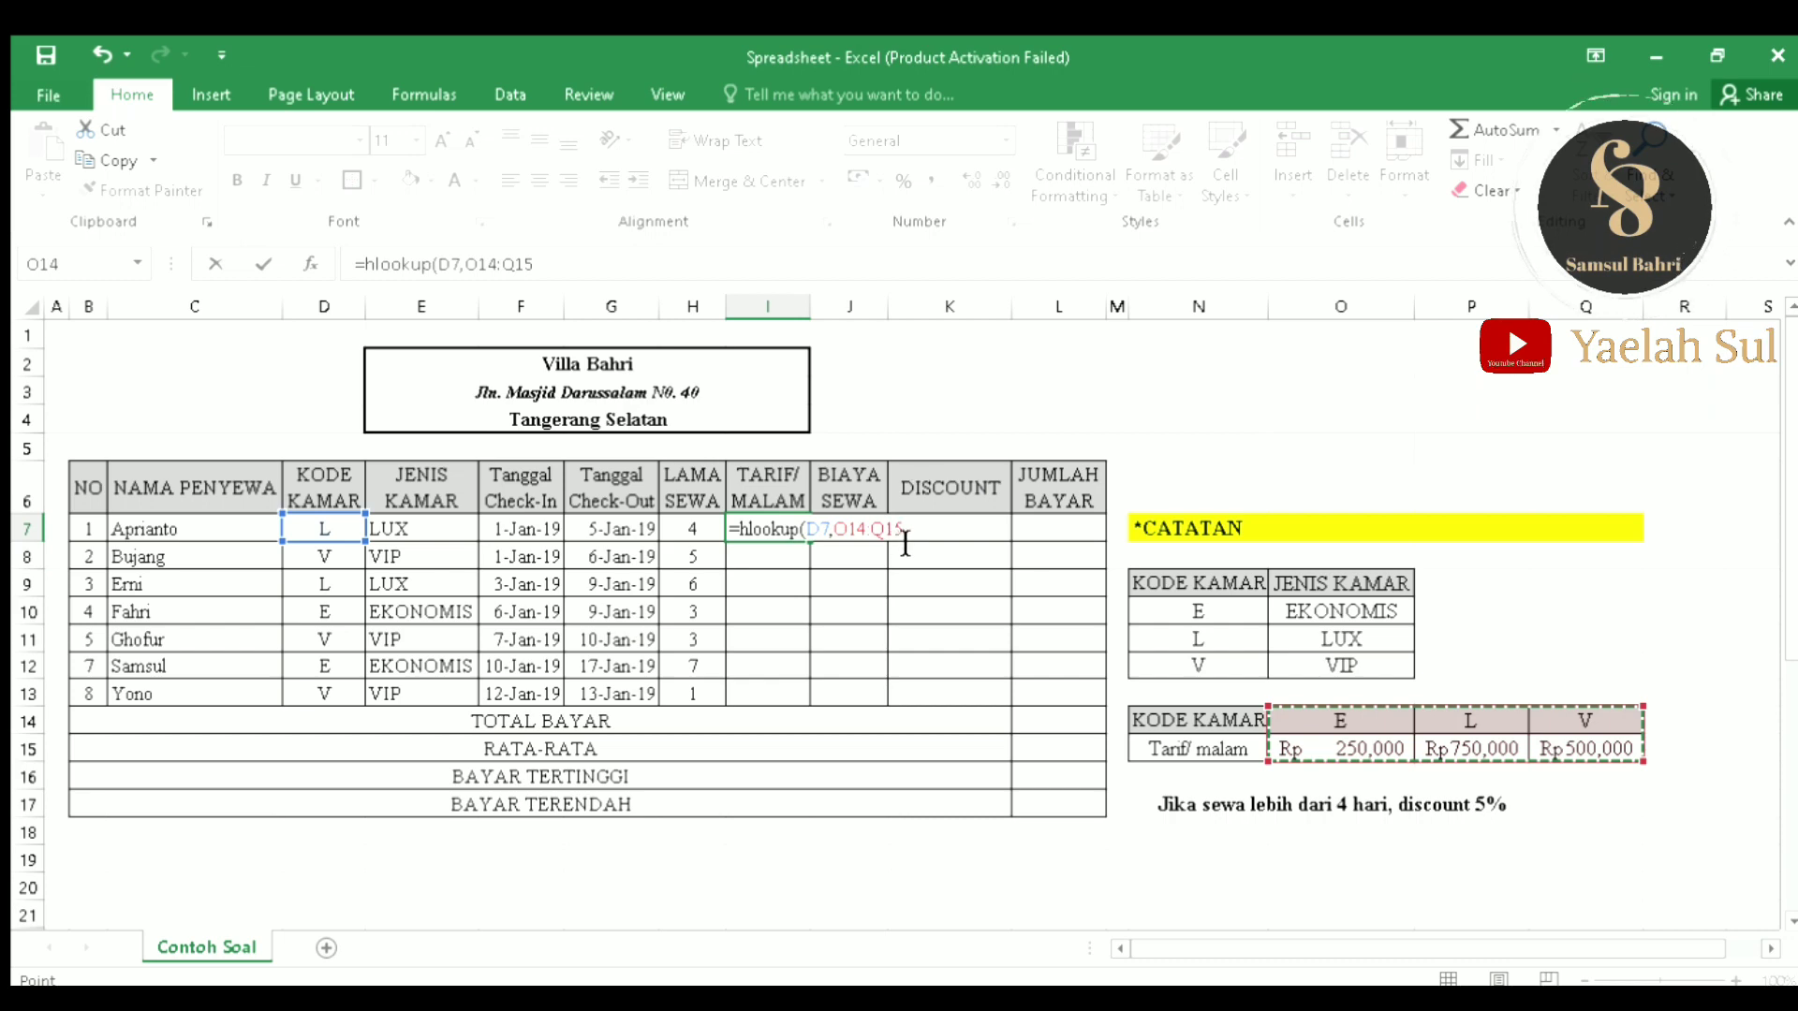
key("F4")
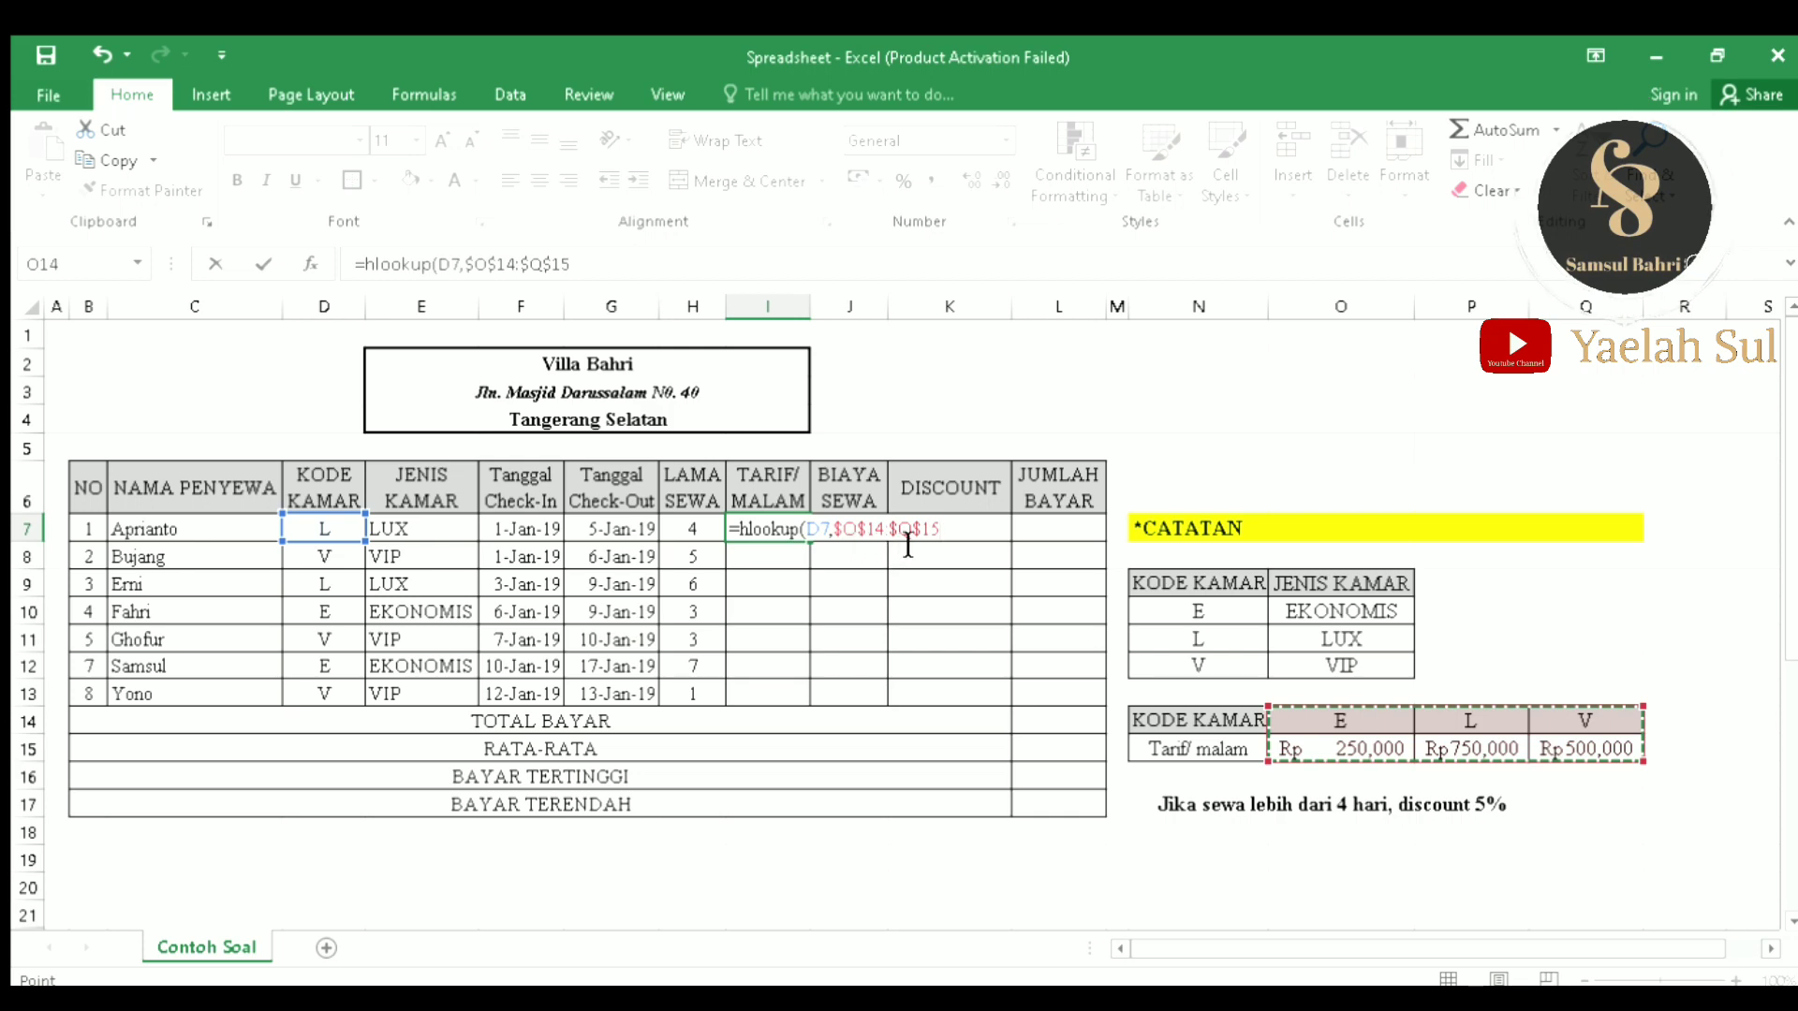
type(",")
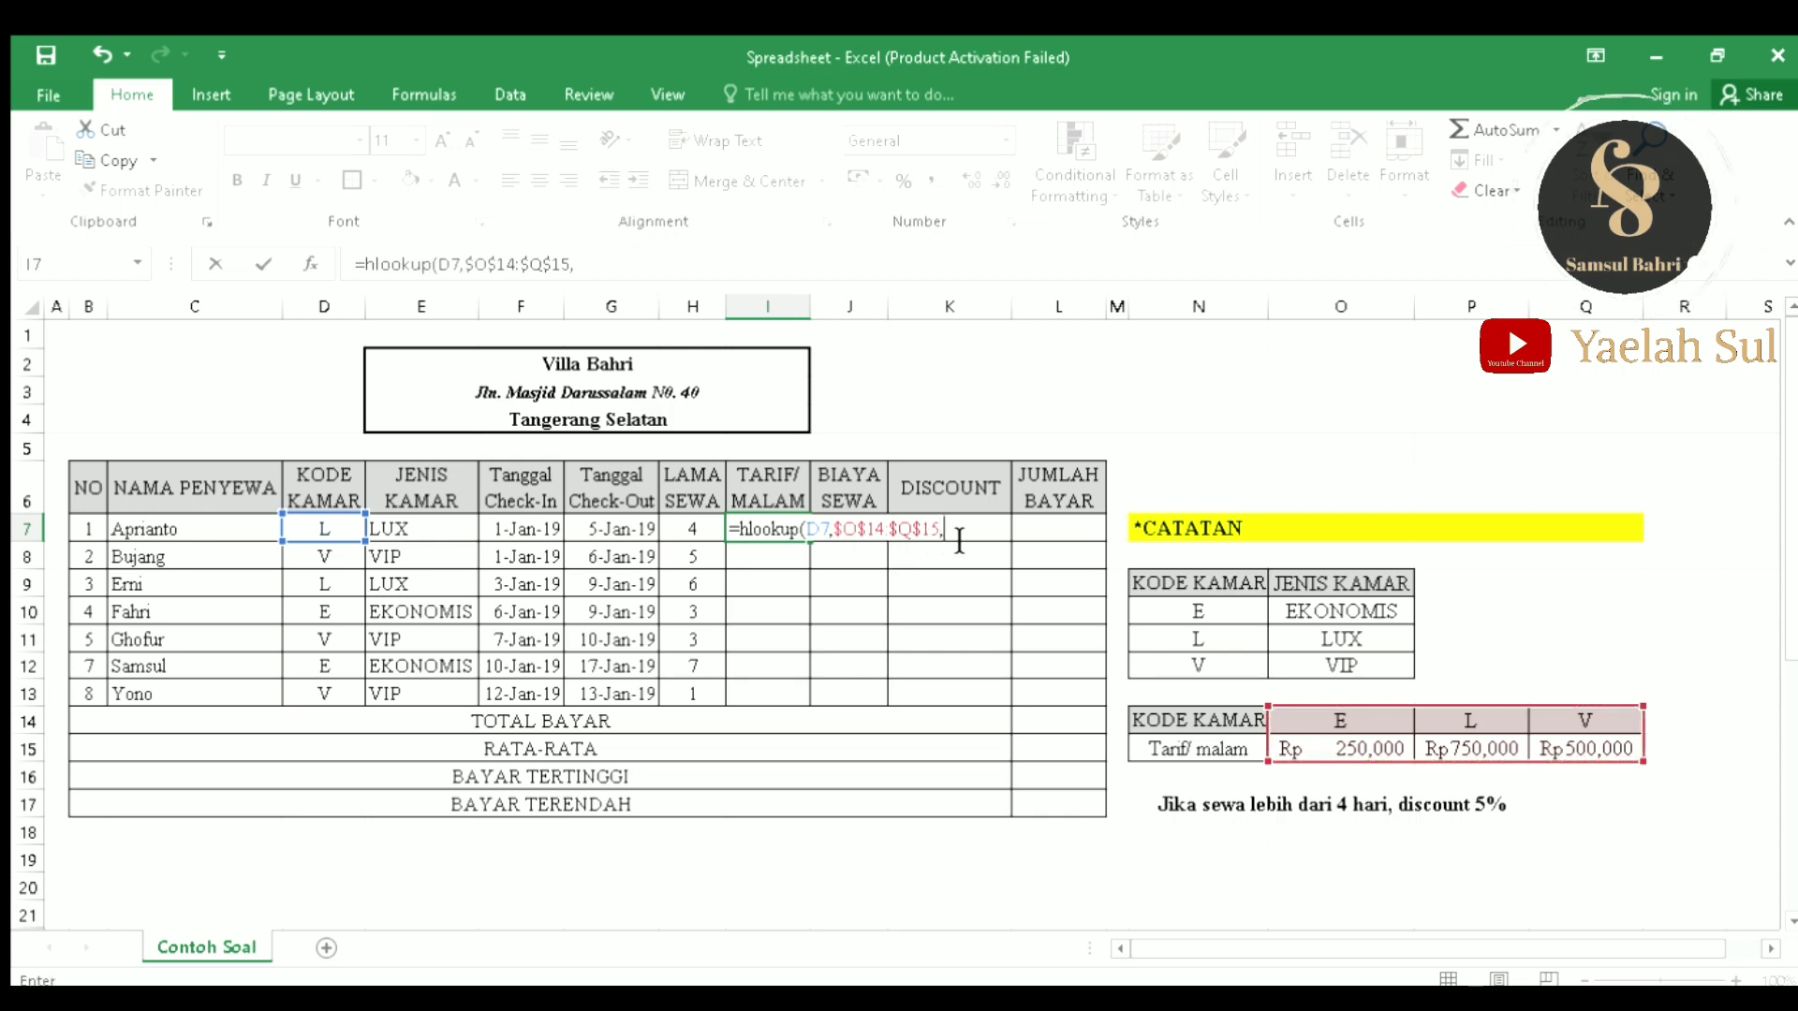
type("2")
type(",fal")
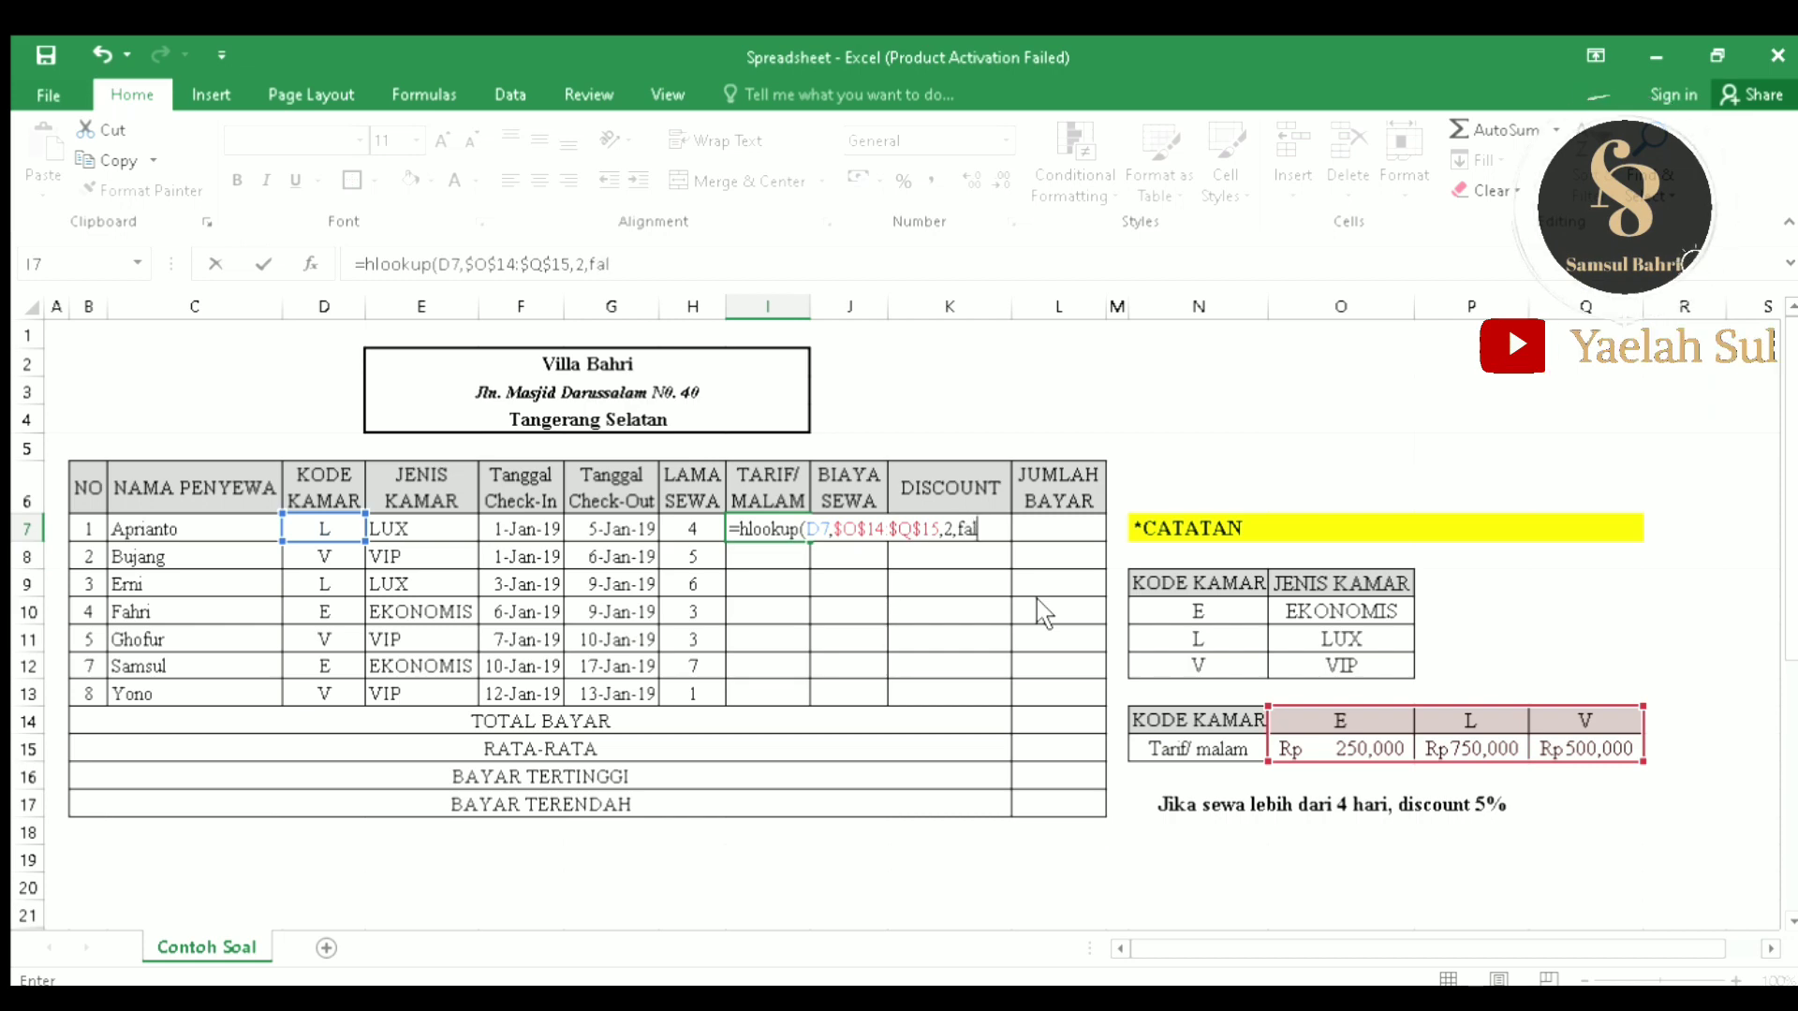
type("se)")
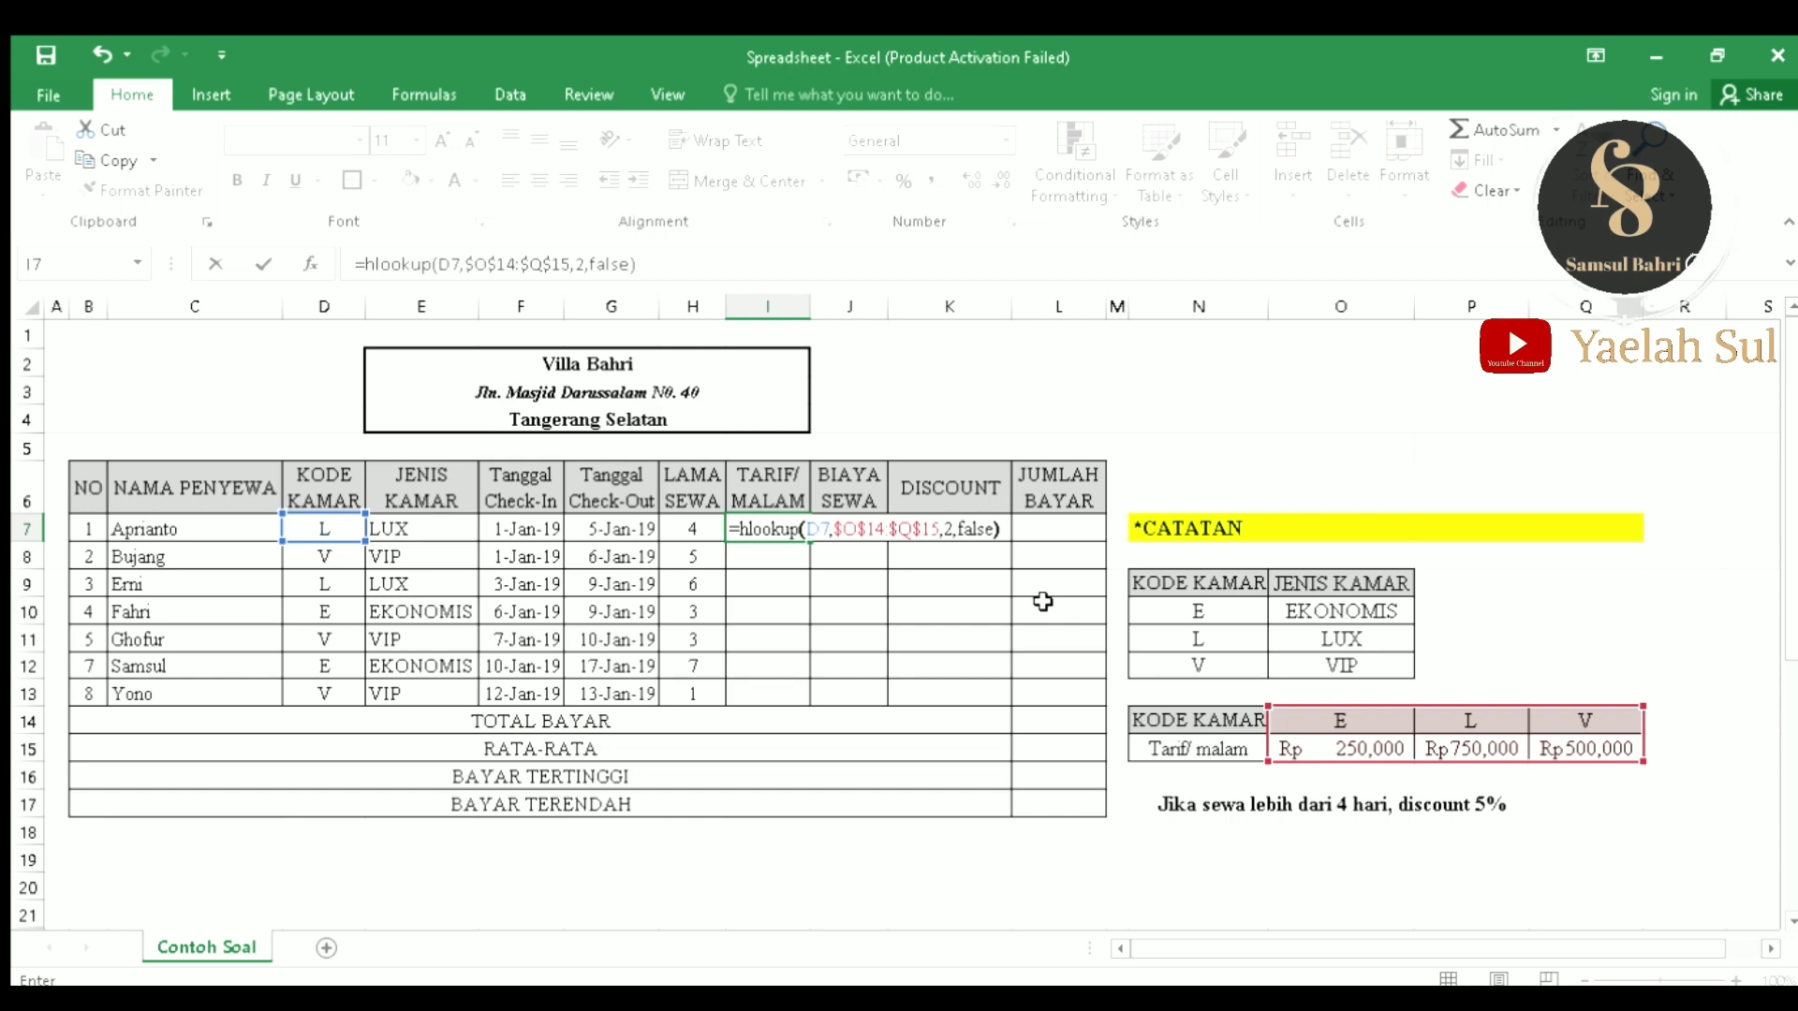
key("Return")
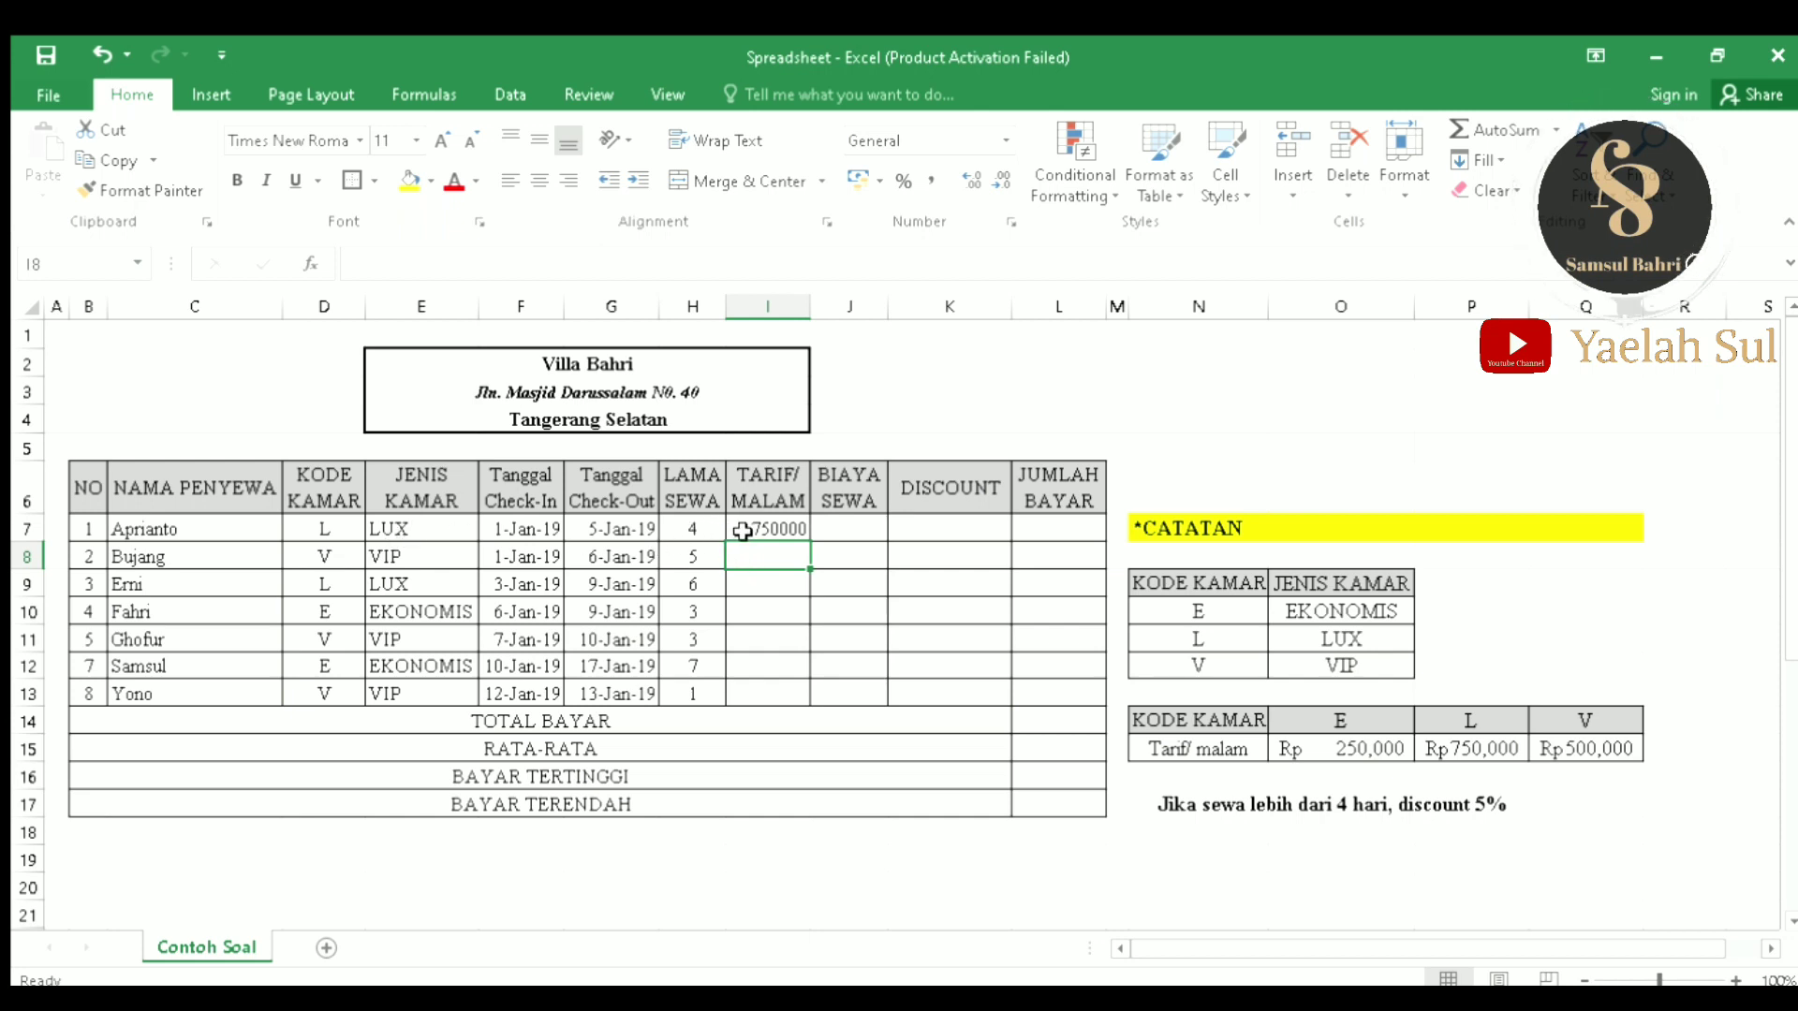
left_click(791, 530)
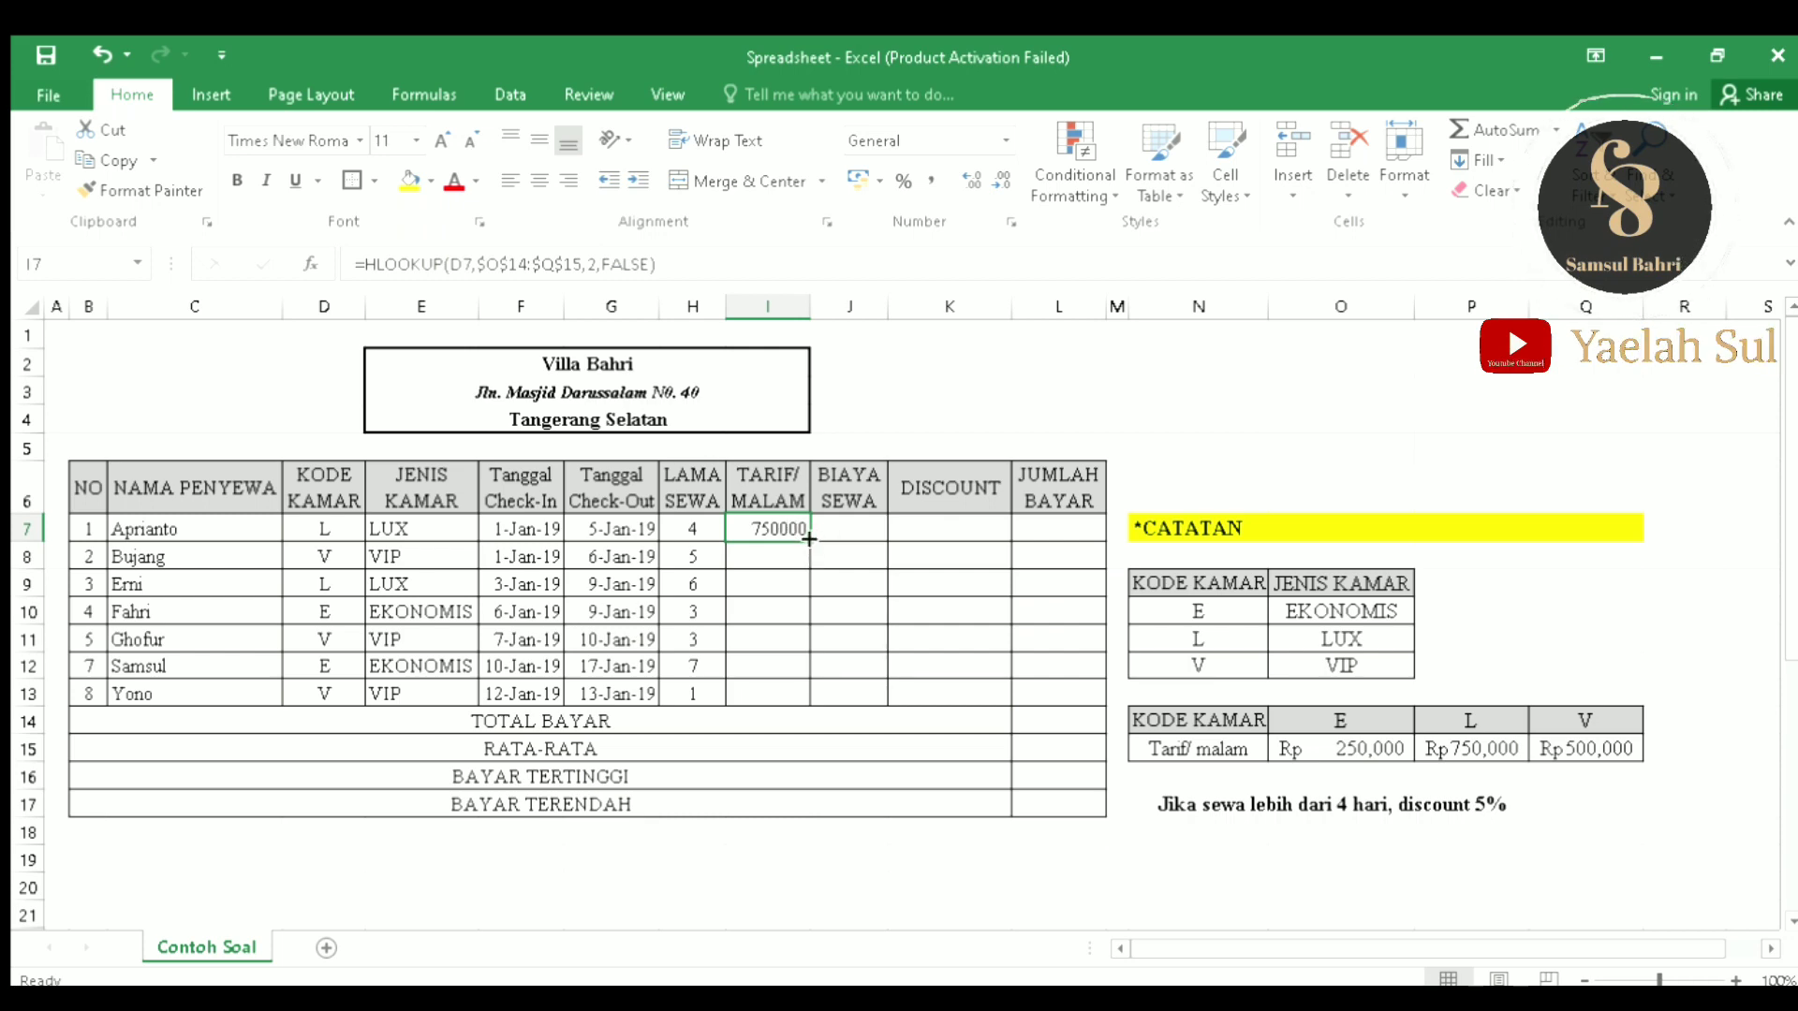
left_click_drag(808, 539, 784, 696)
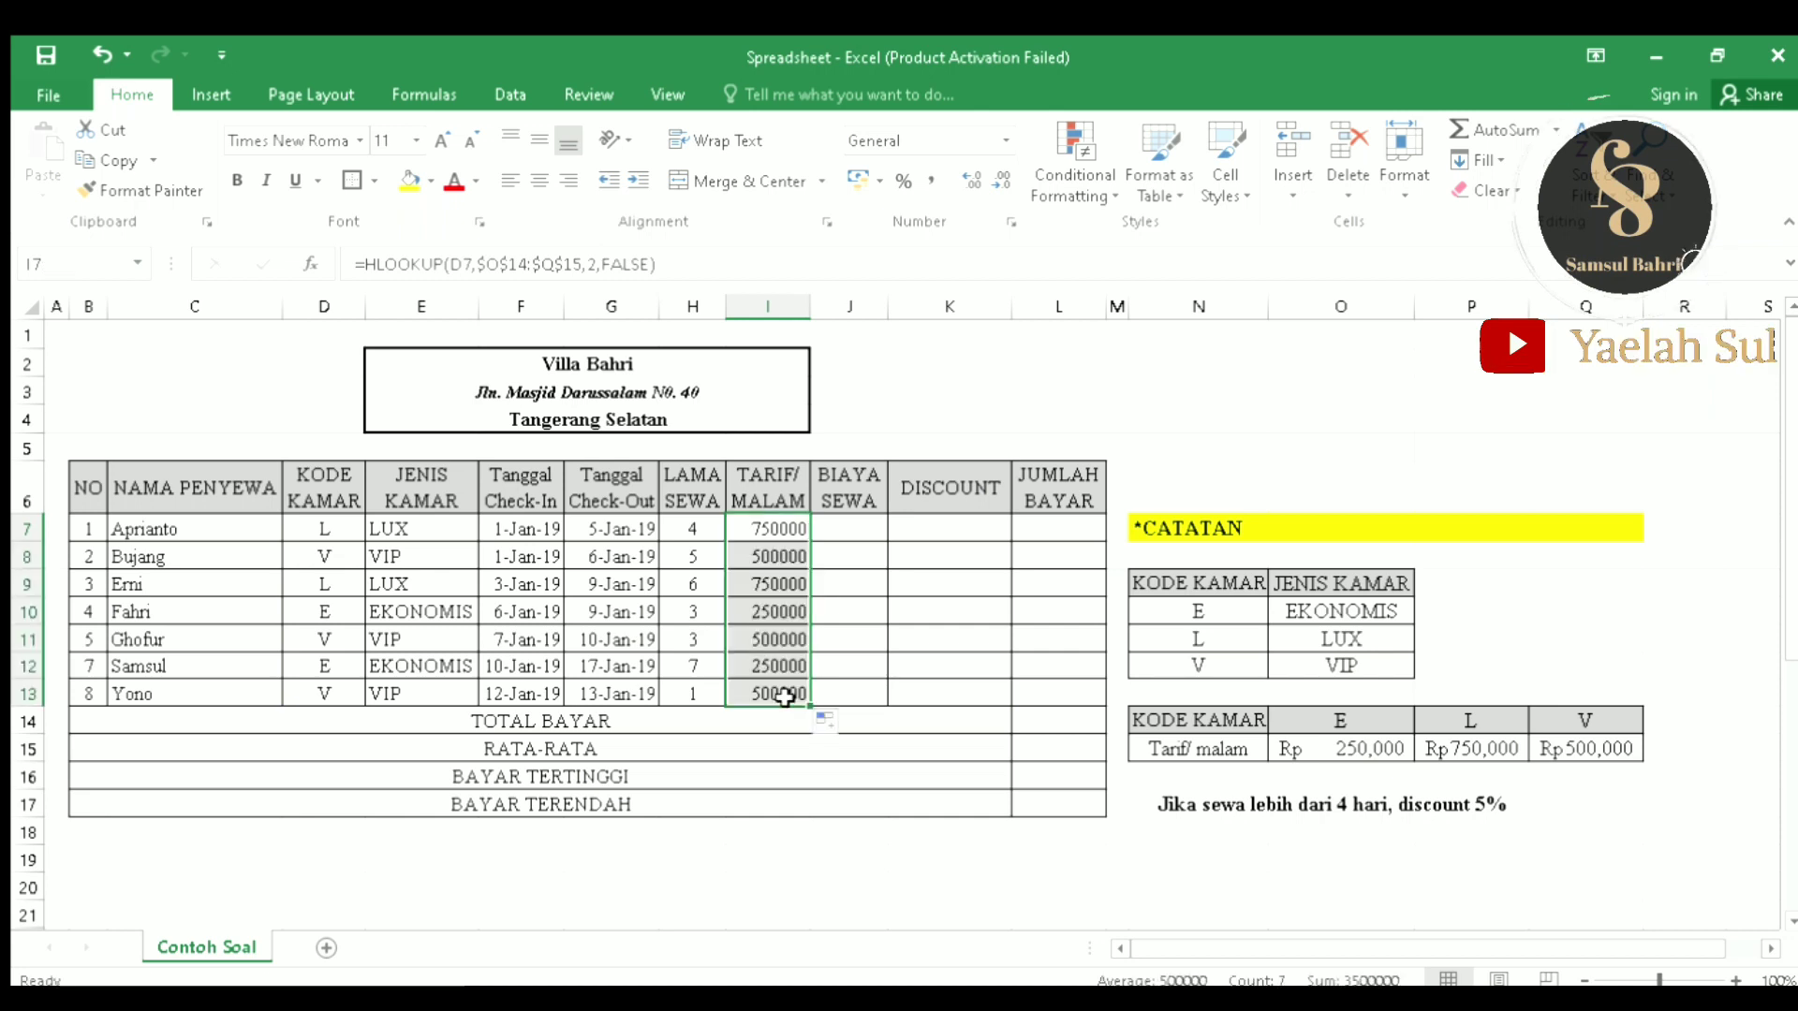
Step: Calculate BIAYA SEWA with =H7*I7 in J7 and fill the formula down to J13
left_click(851, 529)
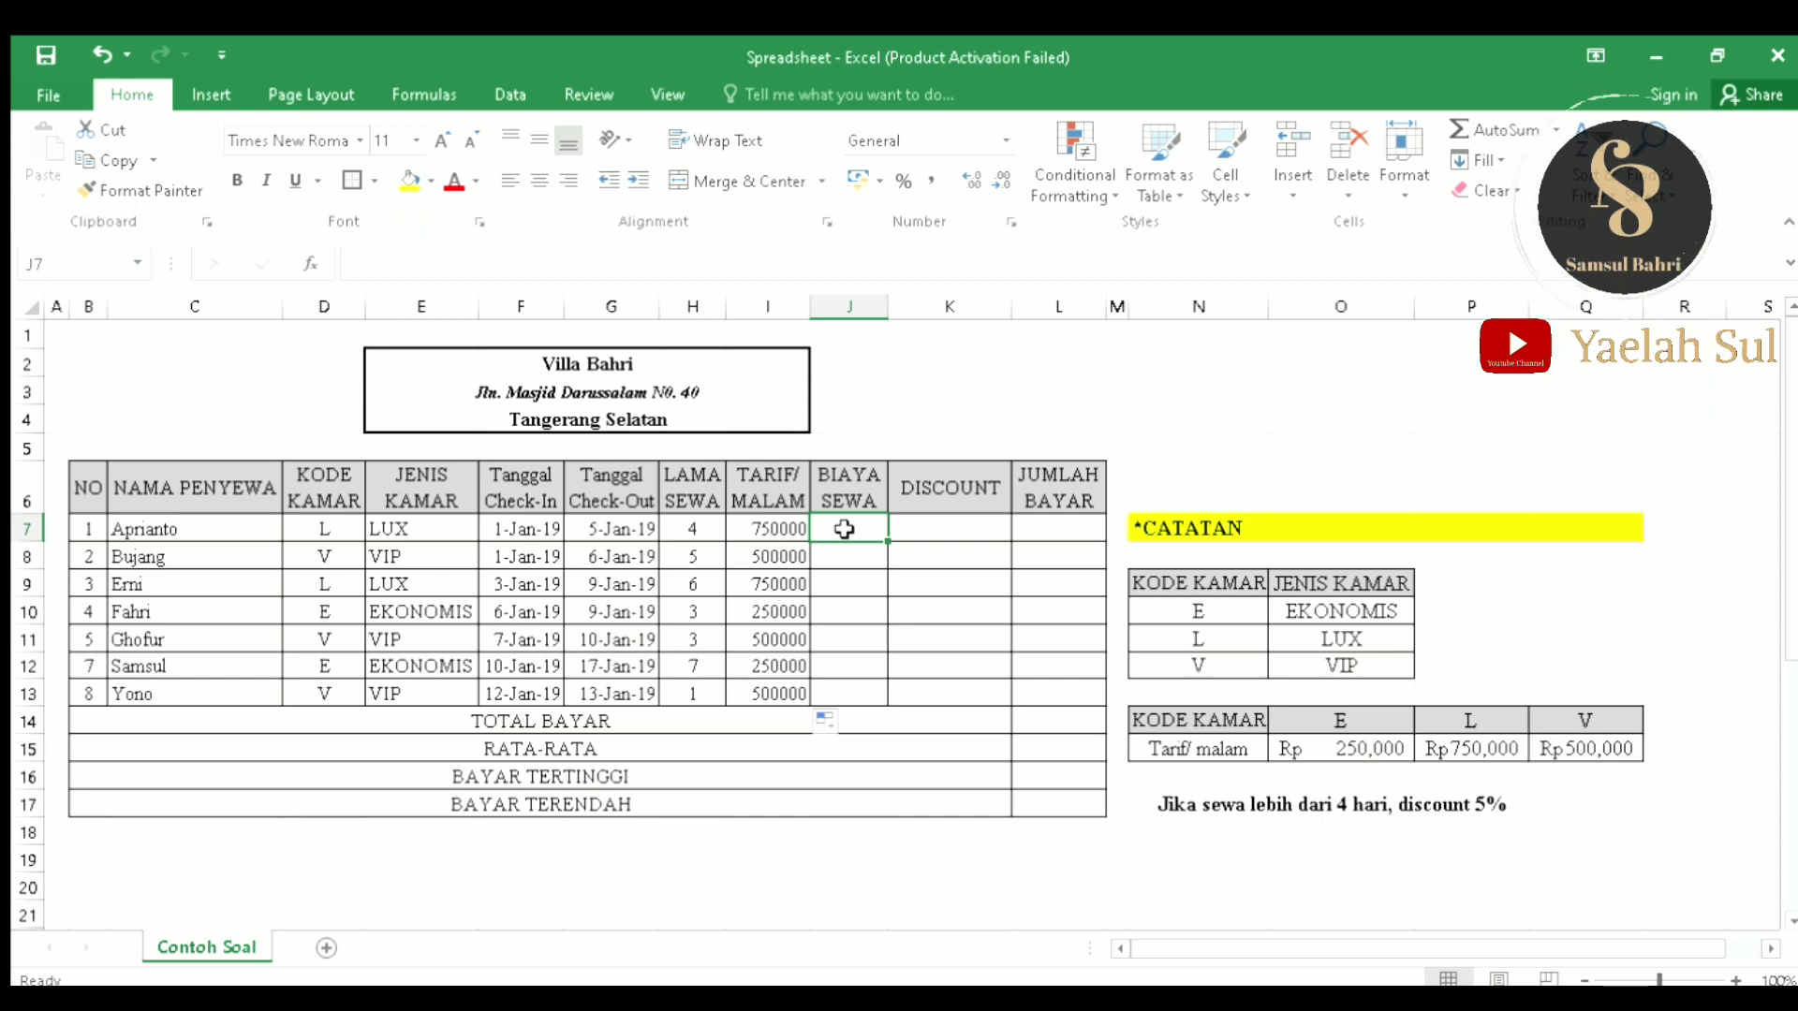
type("=")
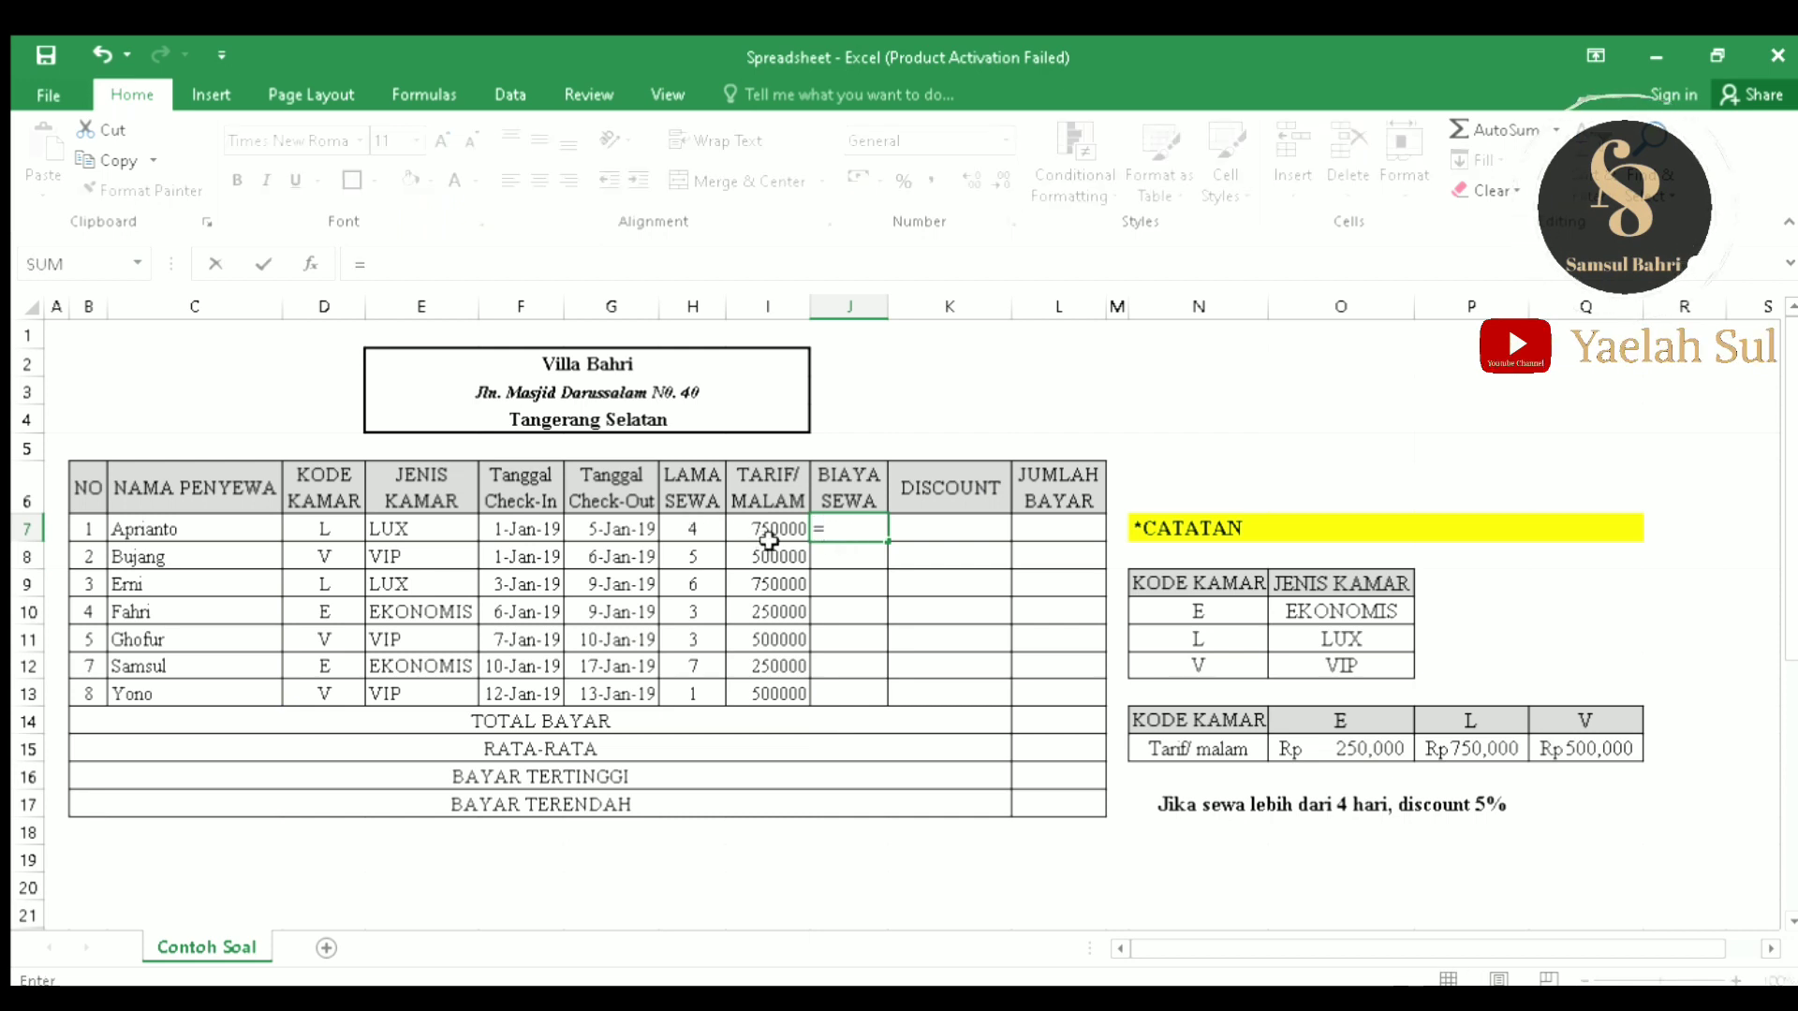
left_click(704, 530)
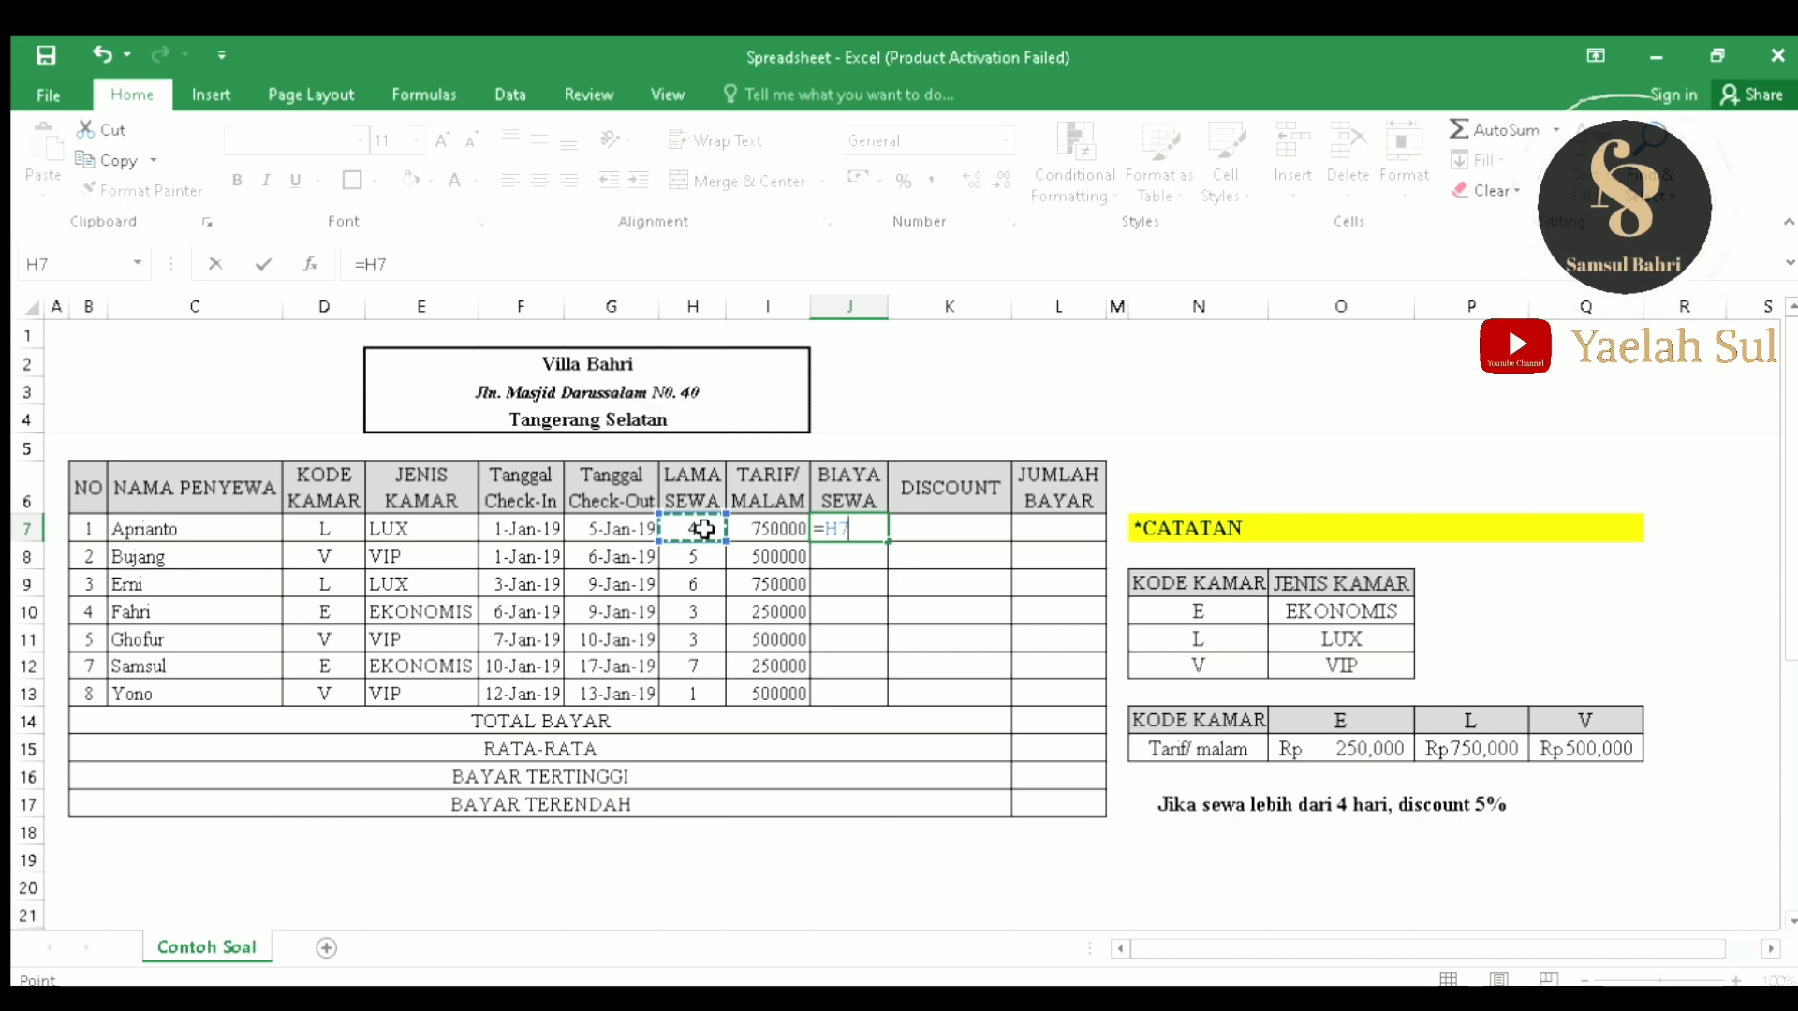
type("*")
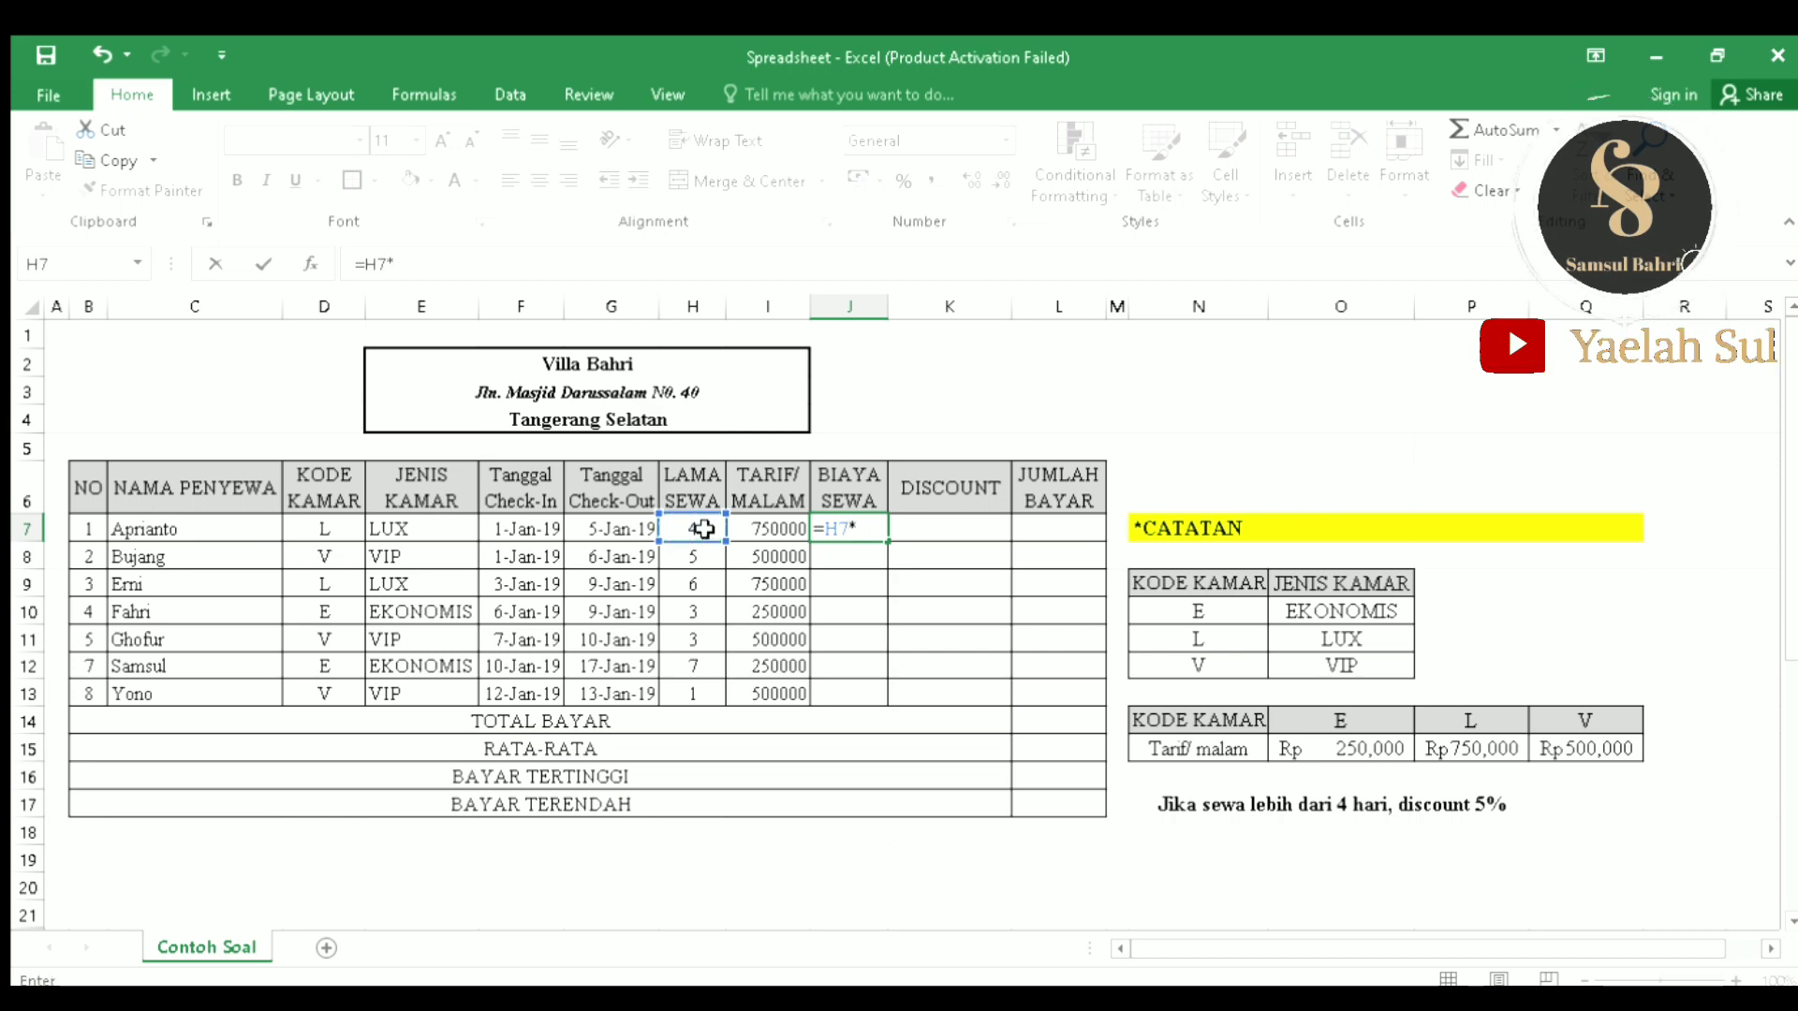
left_click(771, 532)
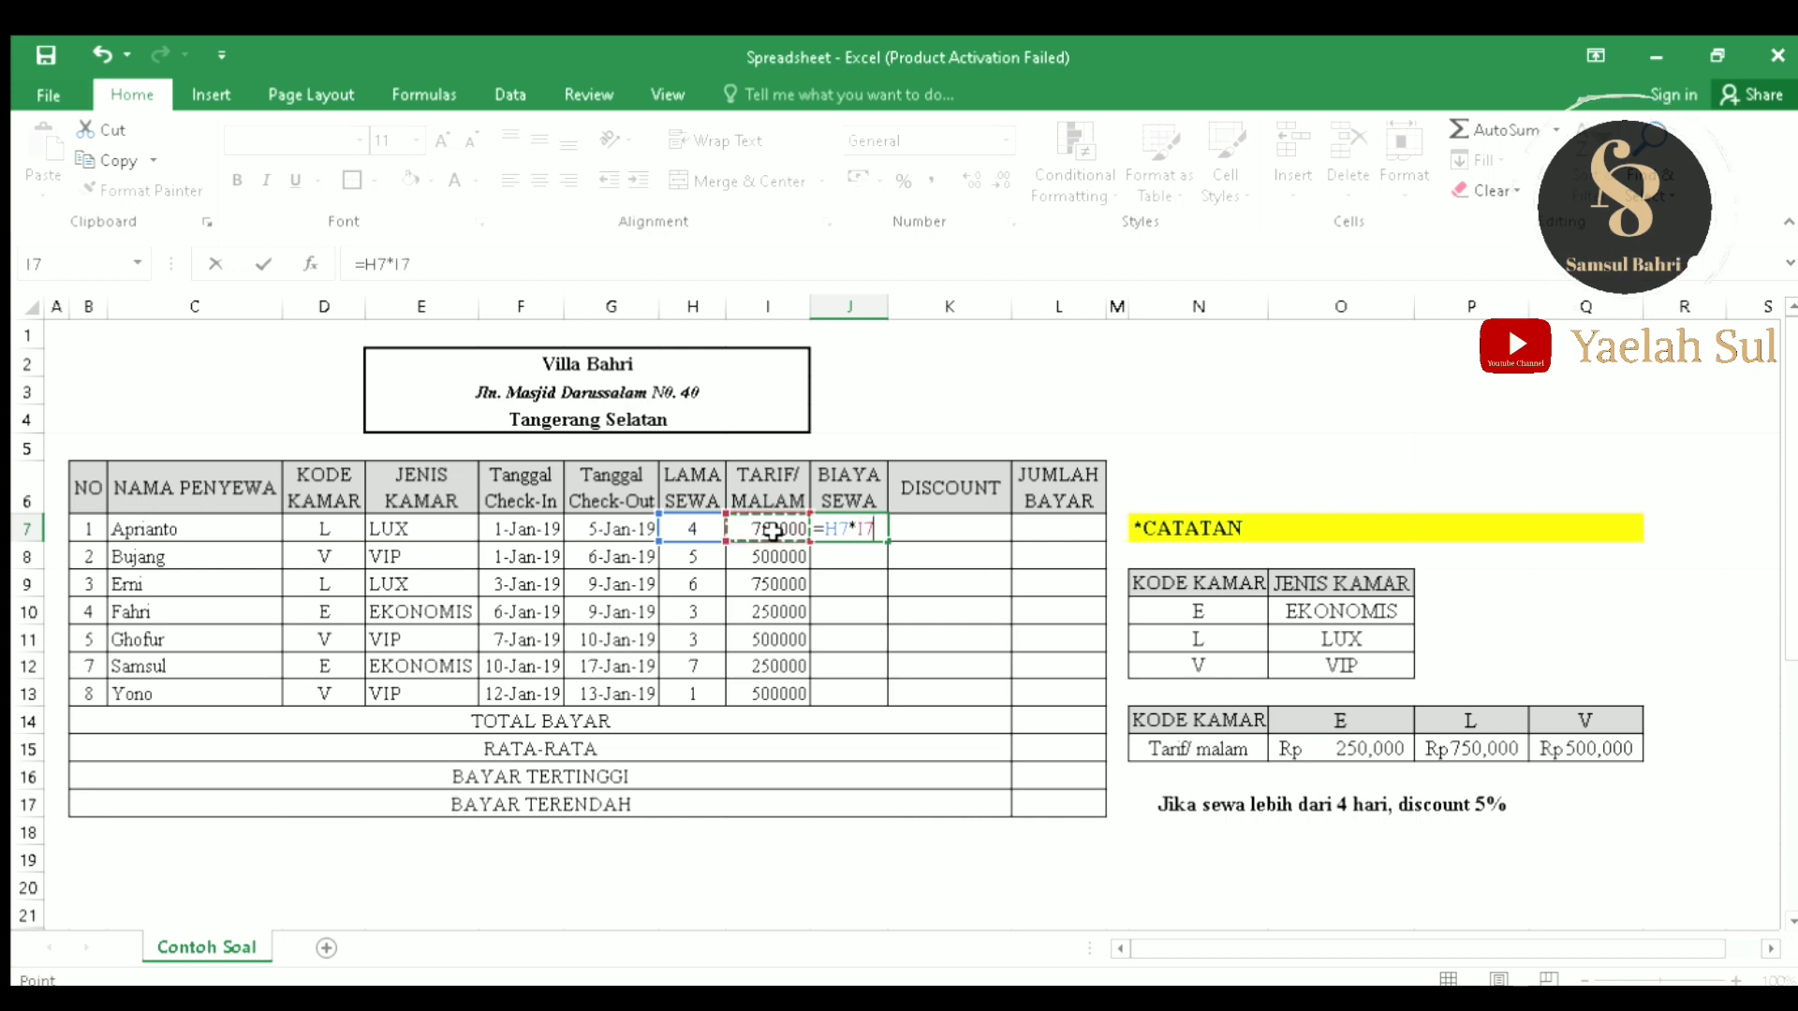
key("Return")
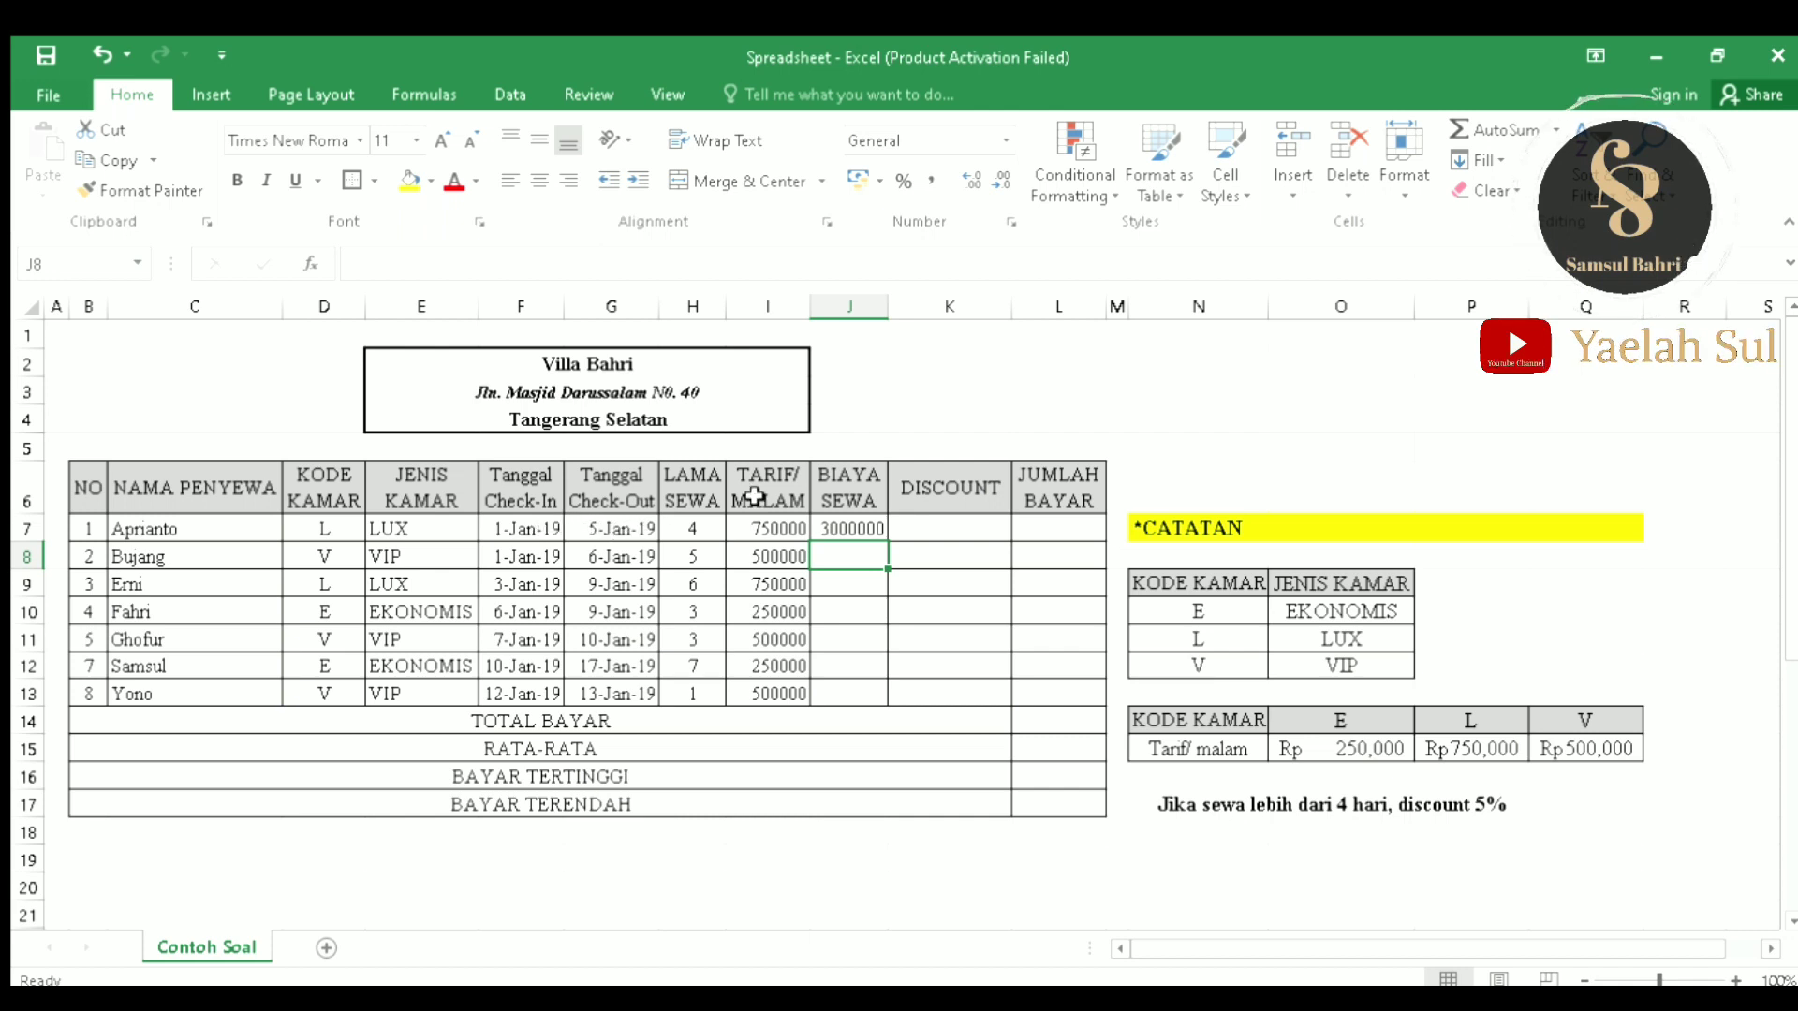
left_click(862, 528)
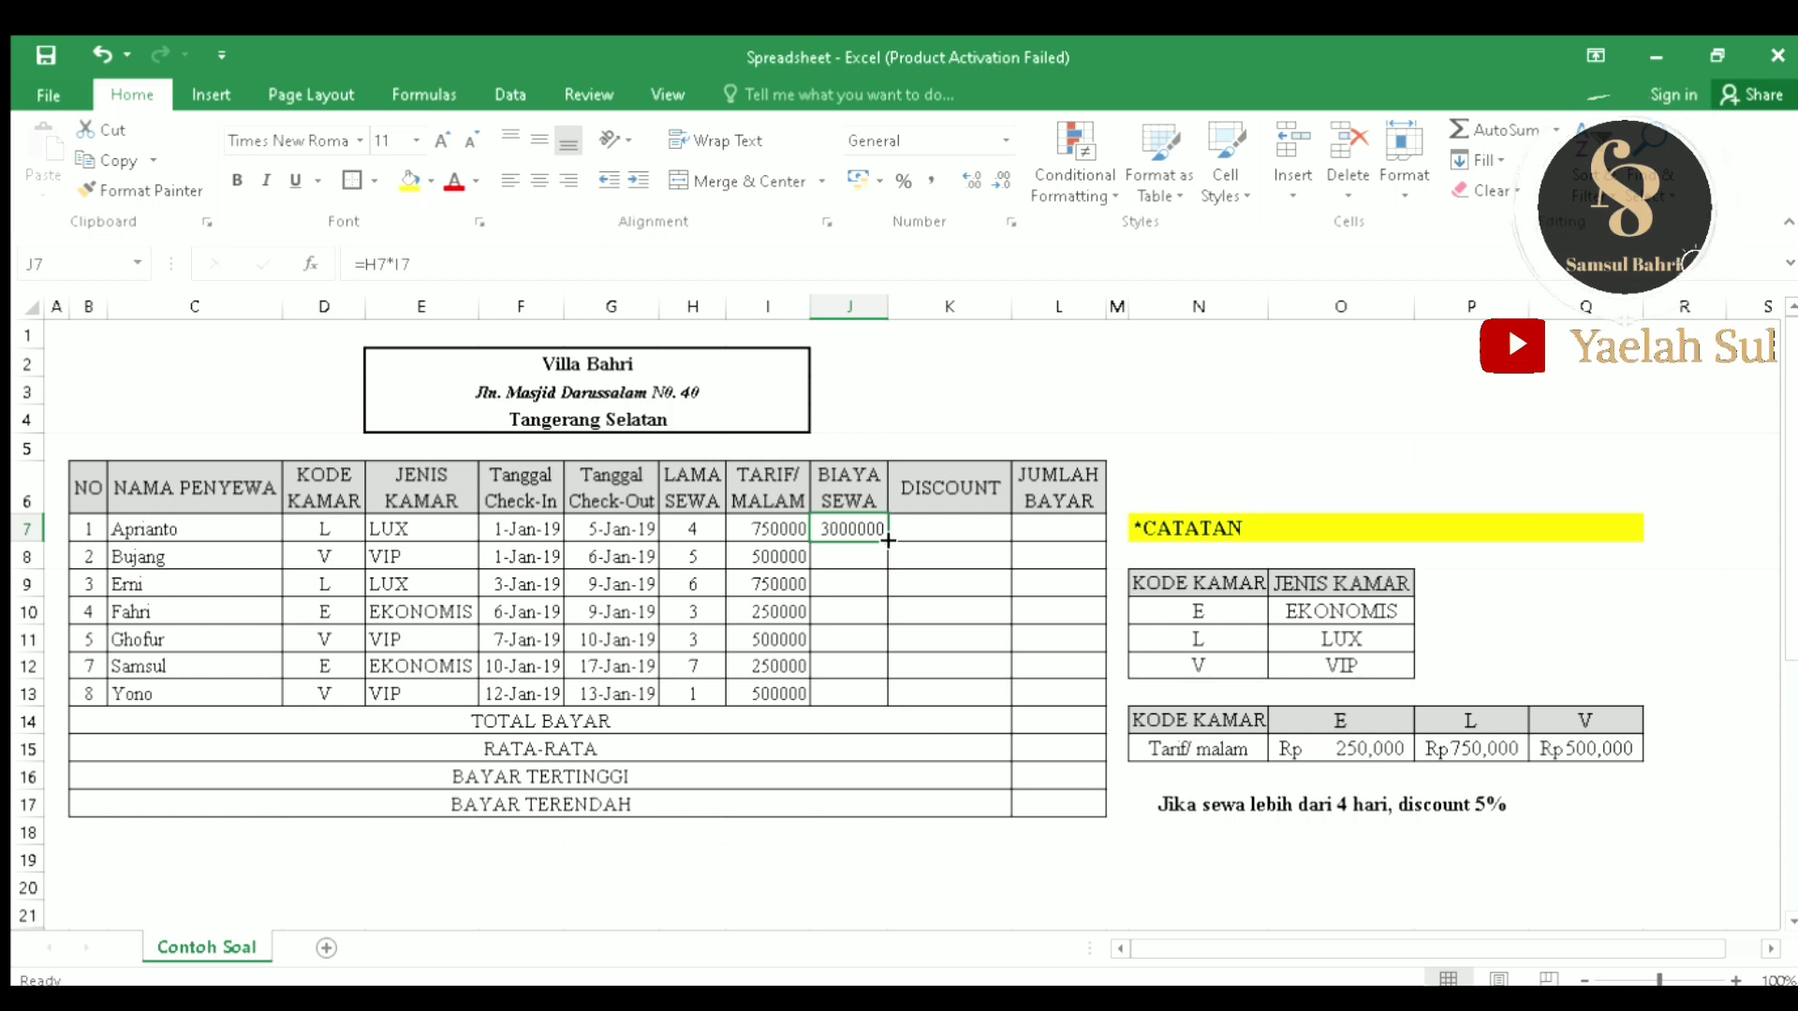
left_click_drag(887, 540, 885, 705)
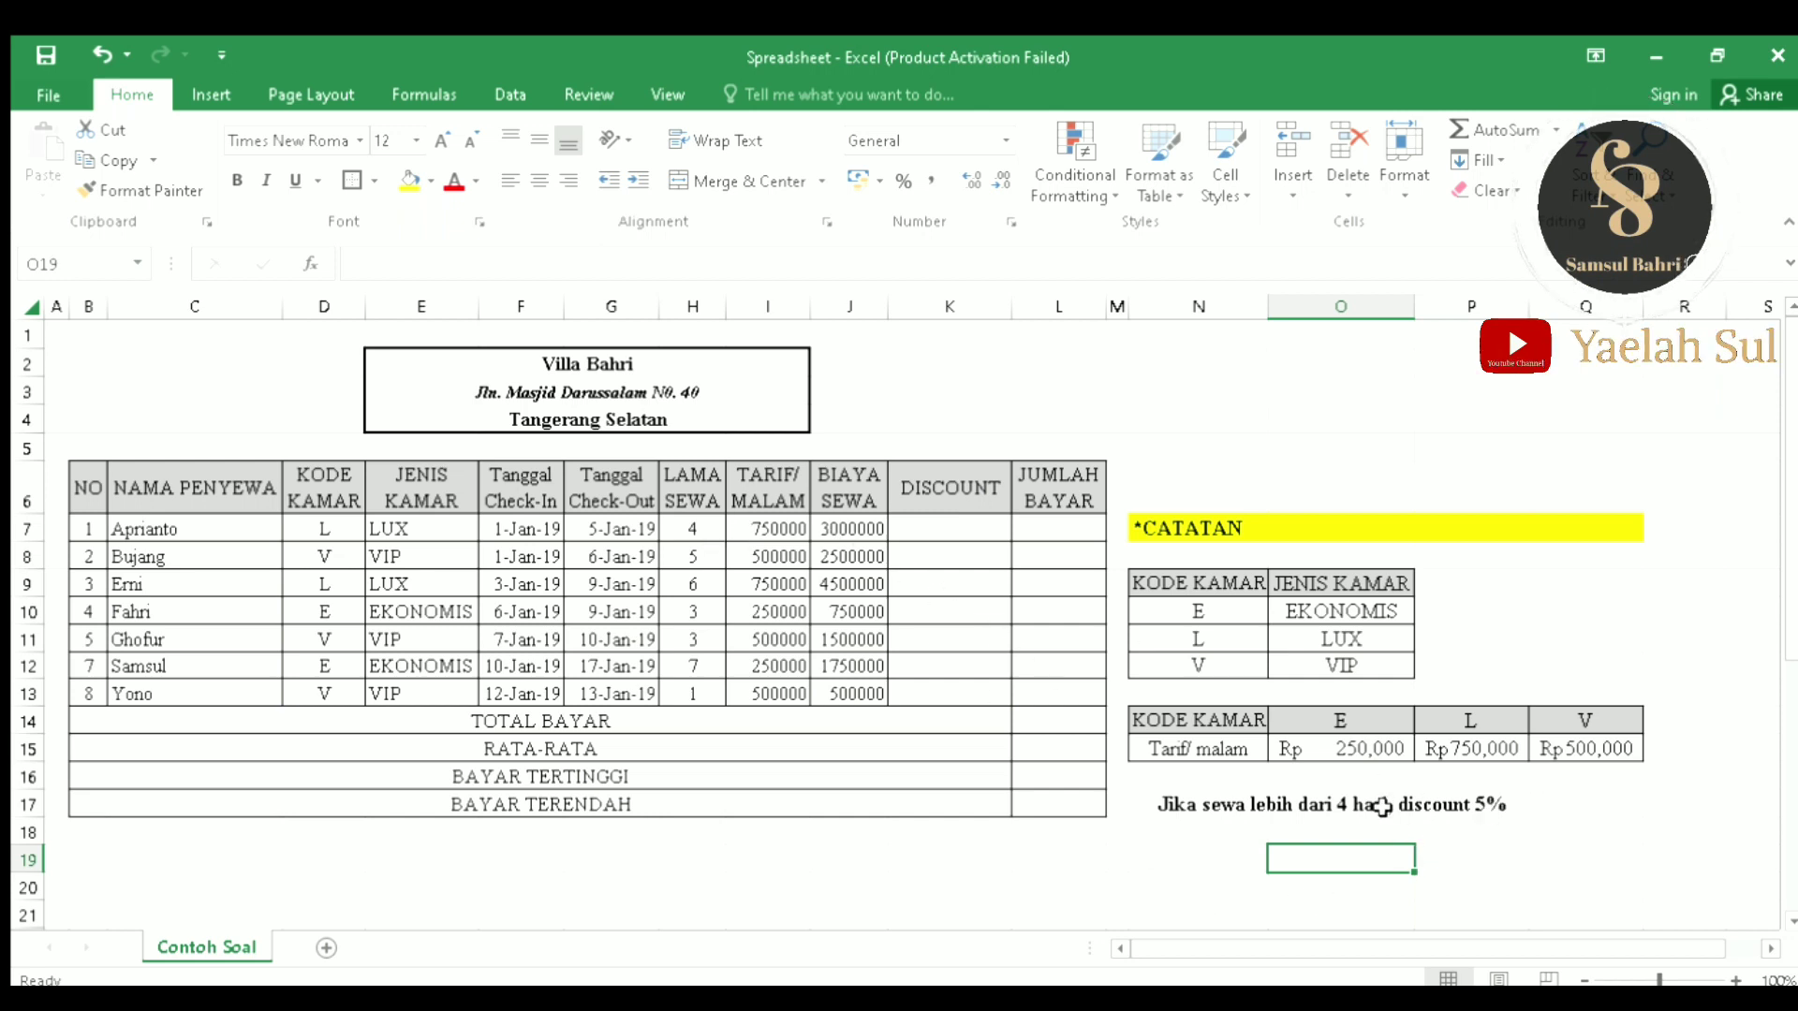
Step: Enter the DISCOUNT formula =IF(H7>4,5%*J7,0) in K7 for the first renter
left_click(953, 529)
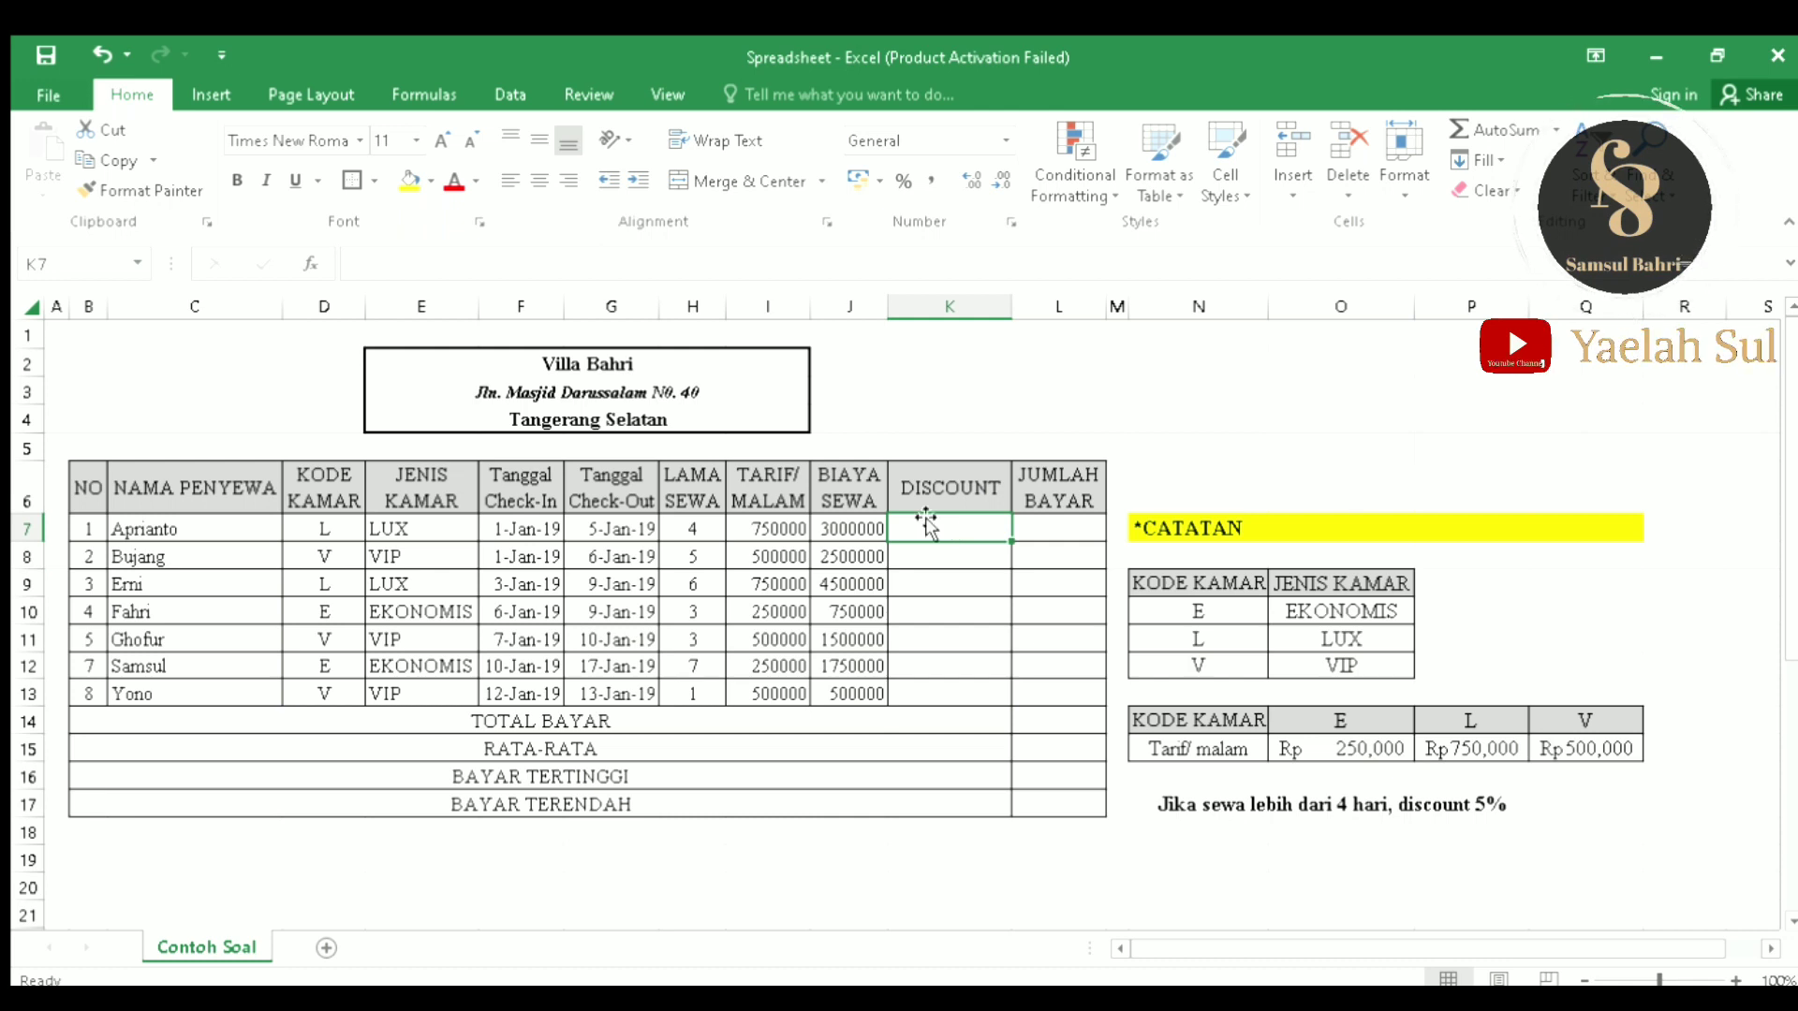
left_click(408, 271)
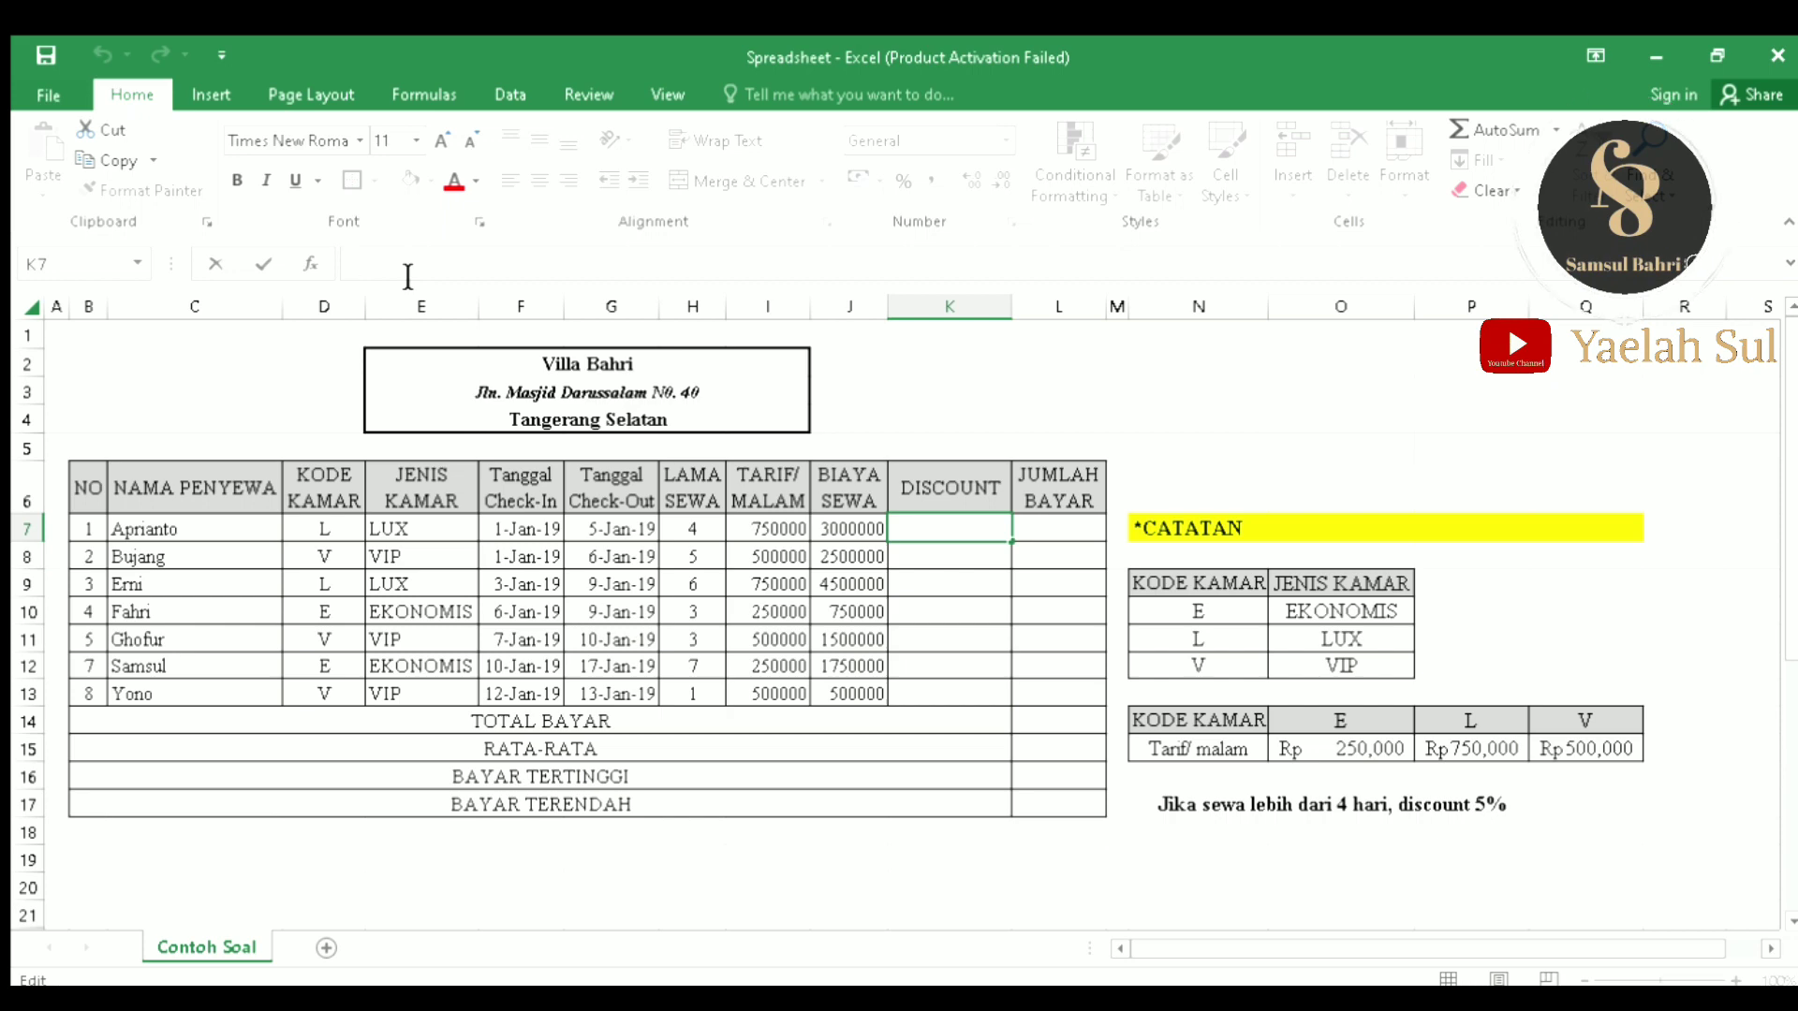
type("=")
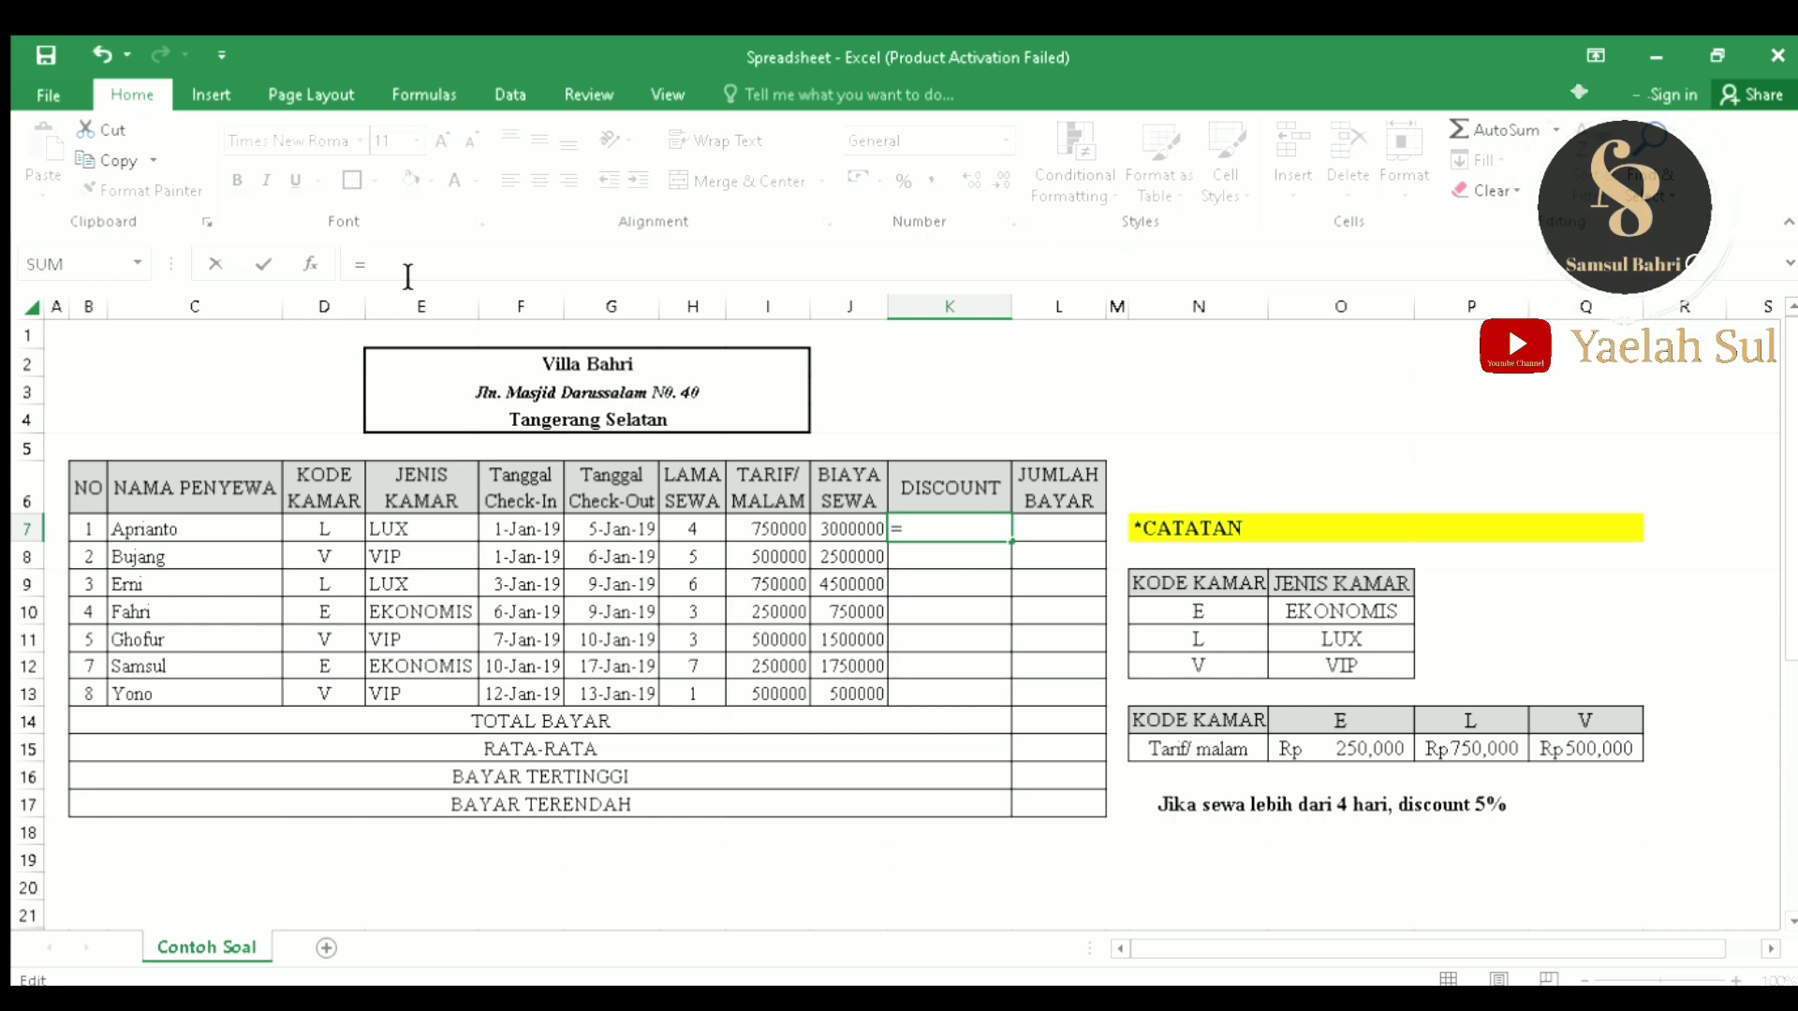
type("if(")
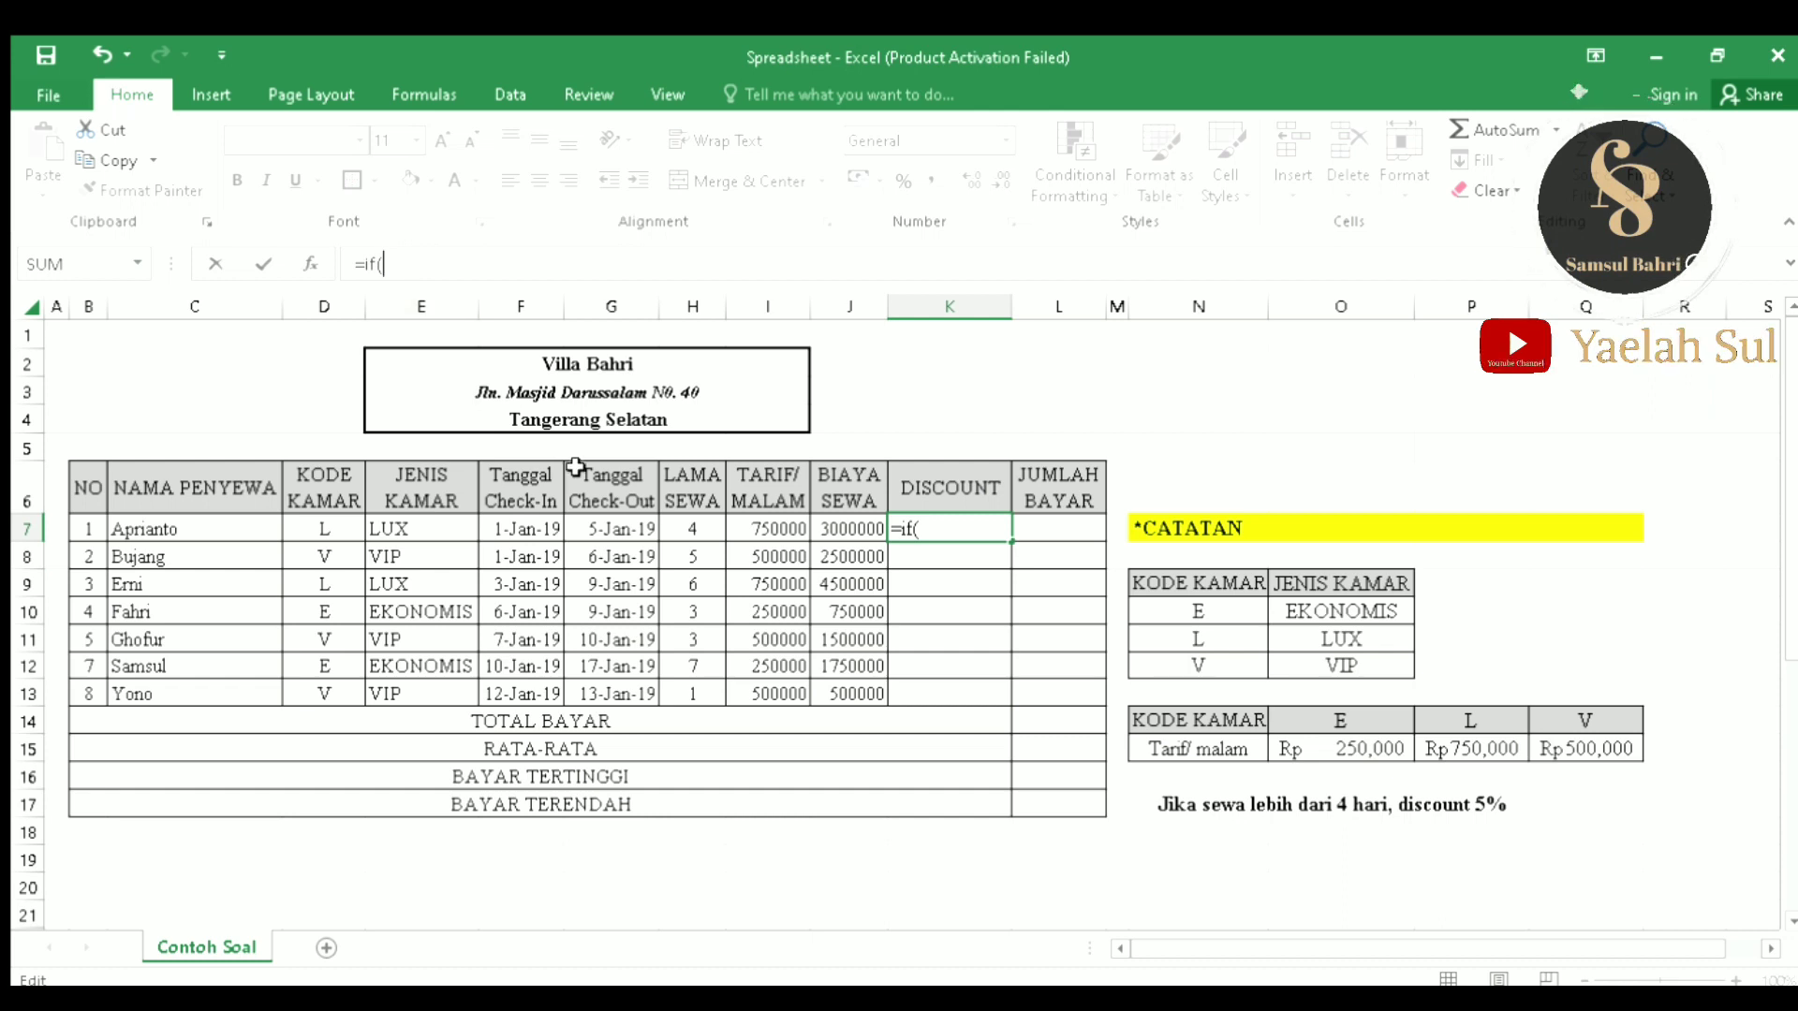
left_click(701, 528)
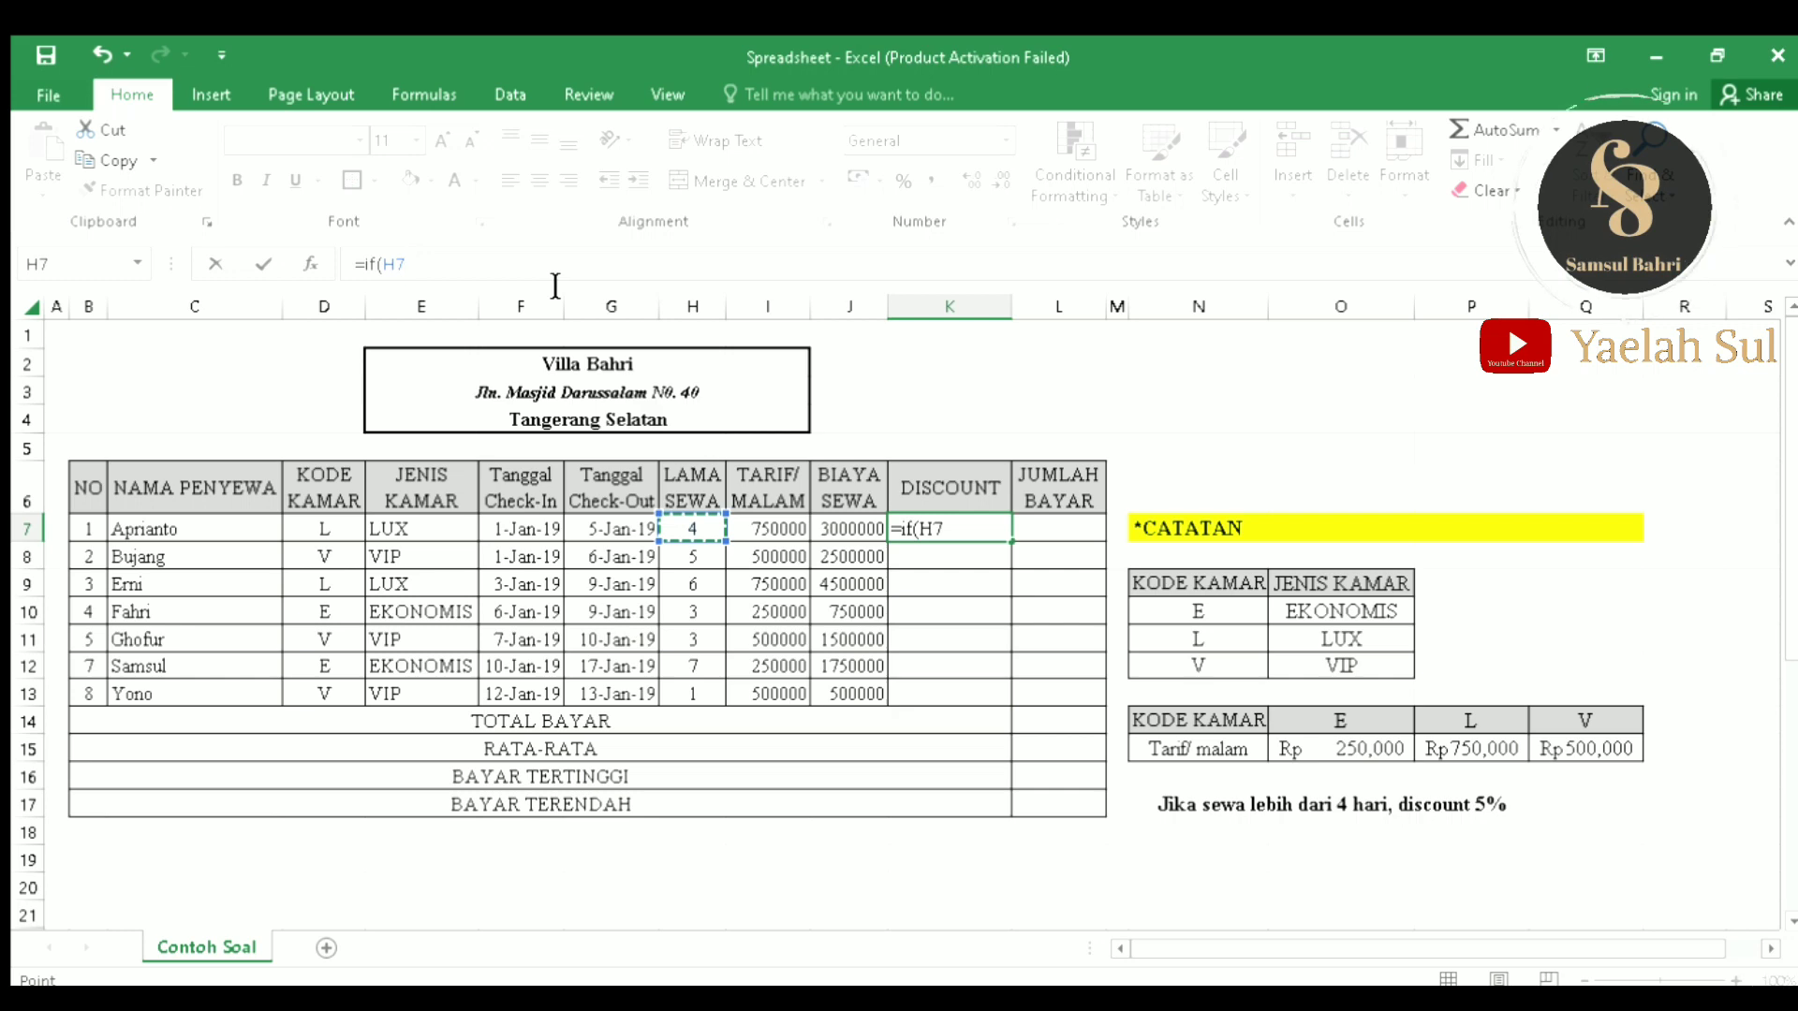
type(">")
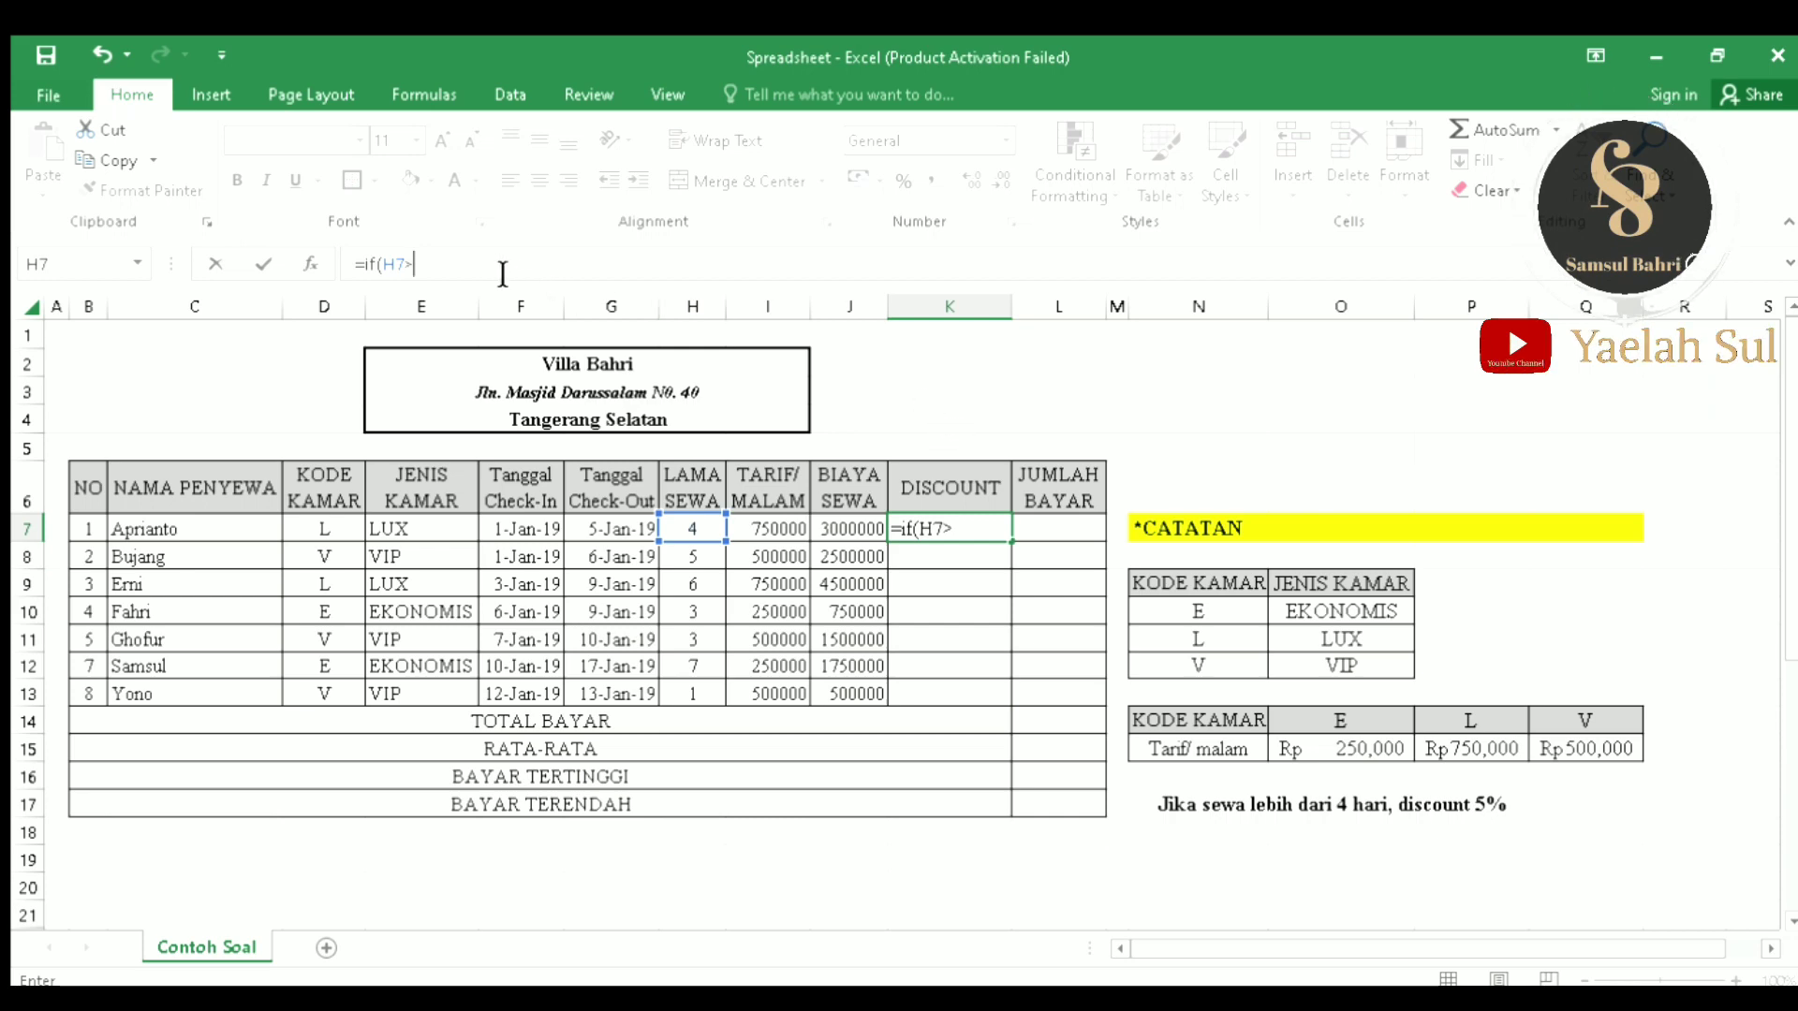
key("BackSpace")
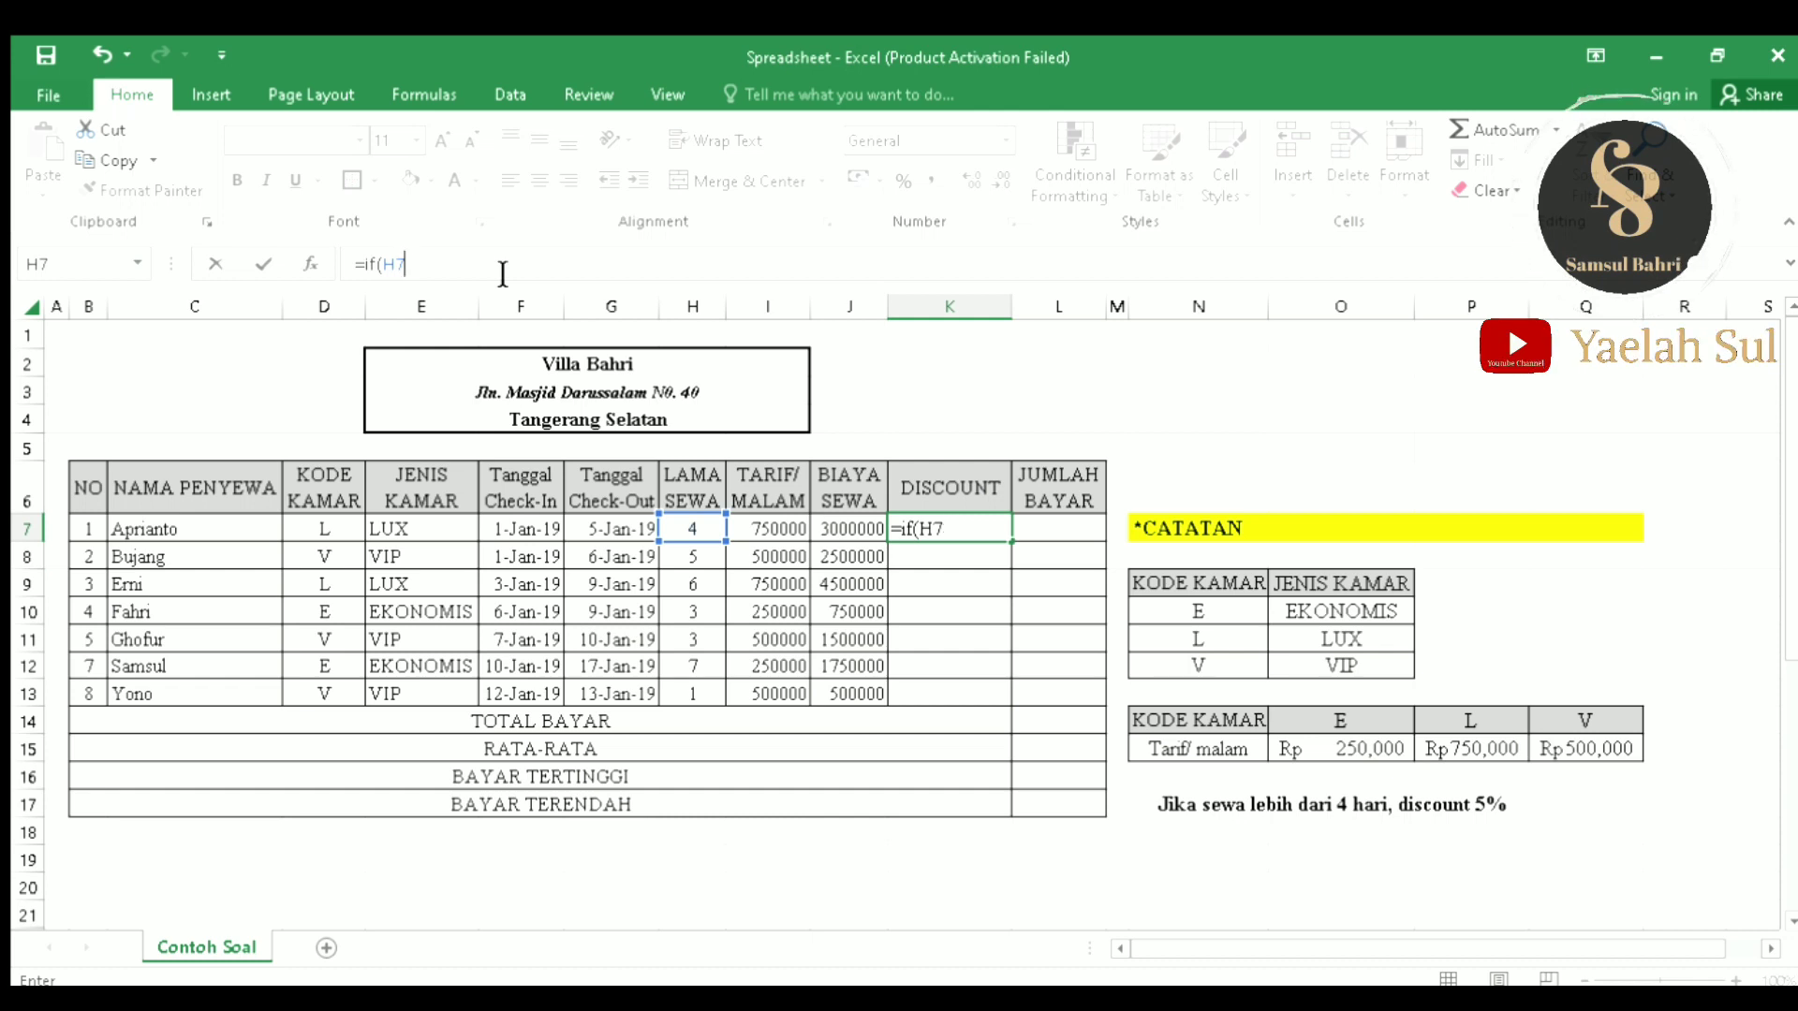
type(">")
type("4,")
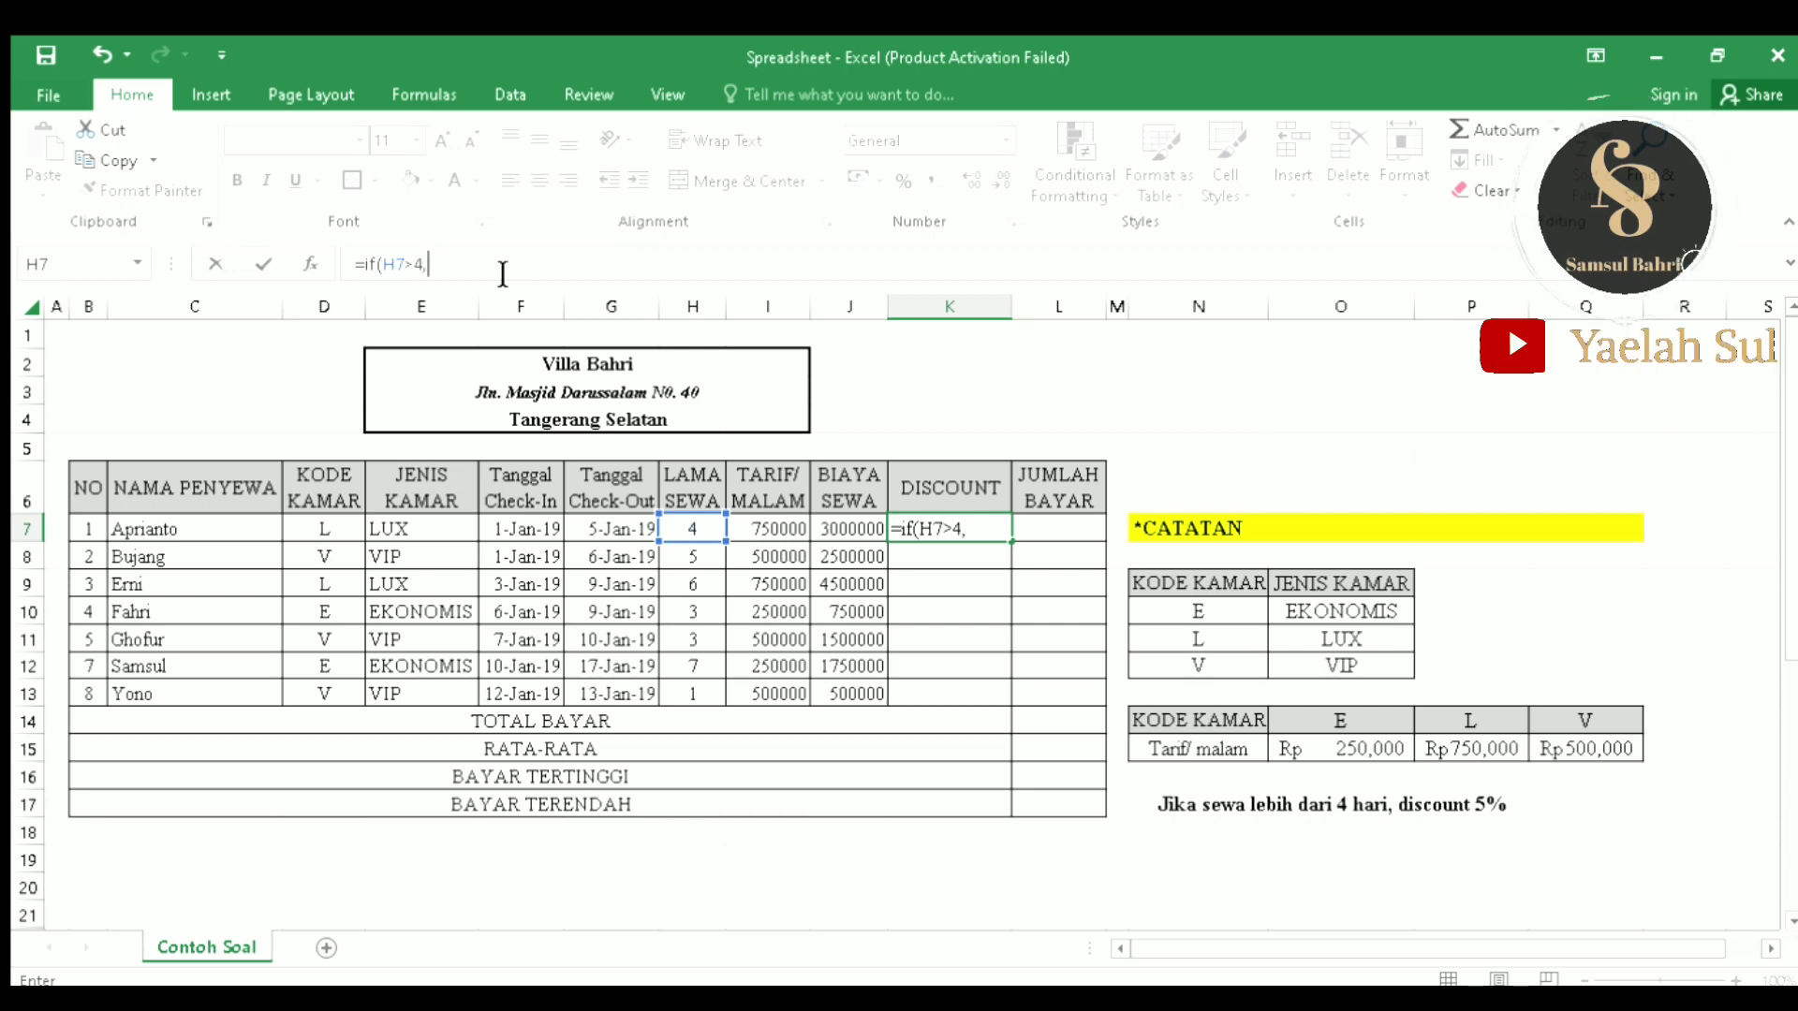
type("%%")
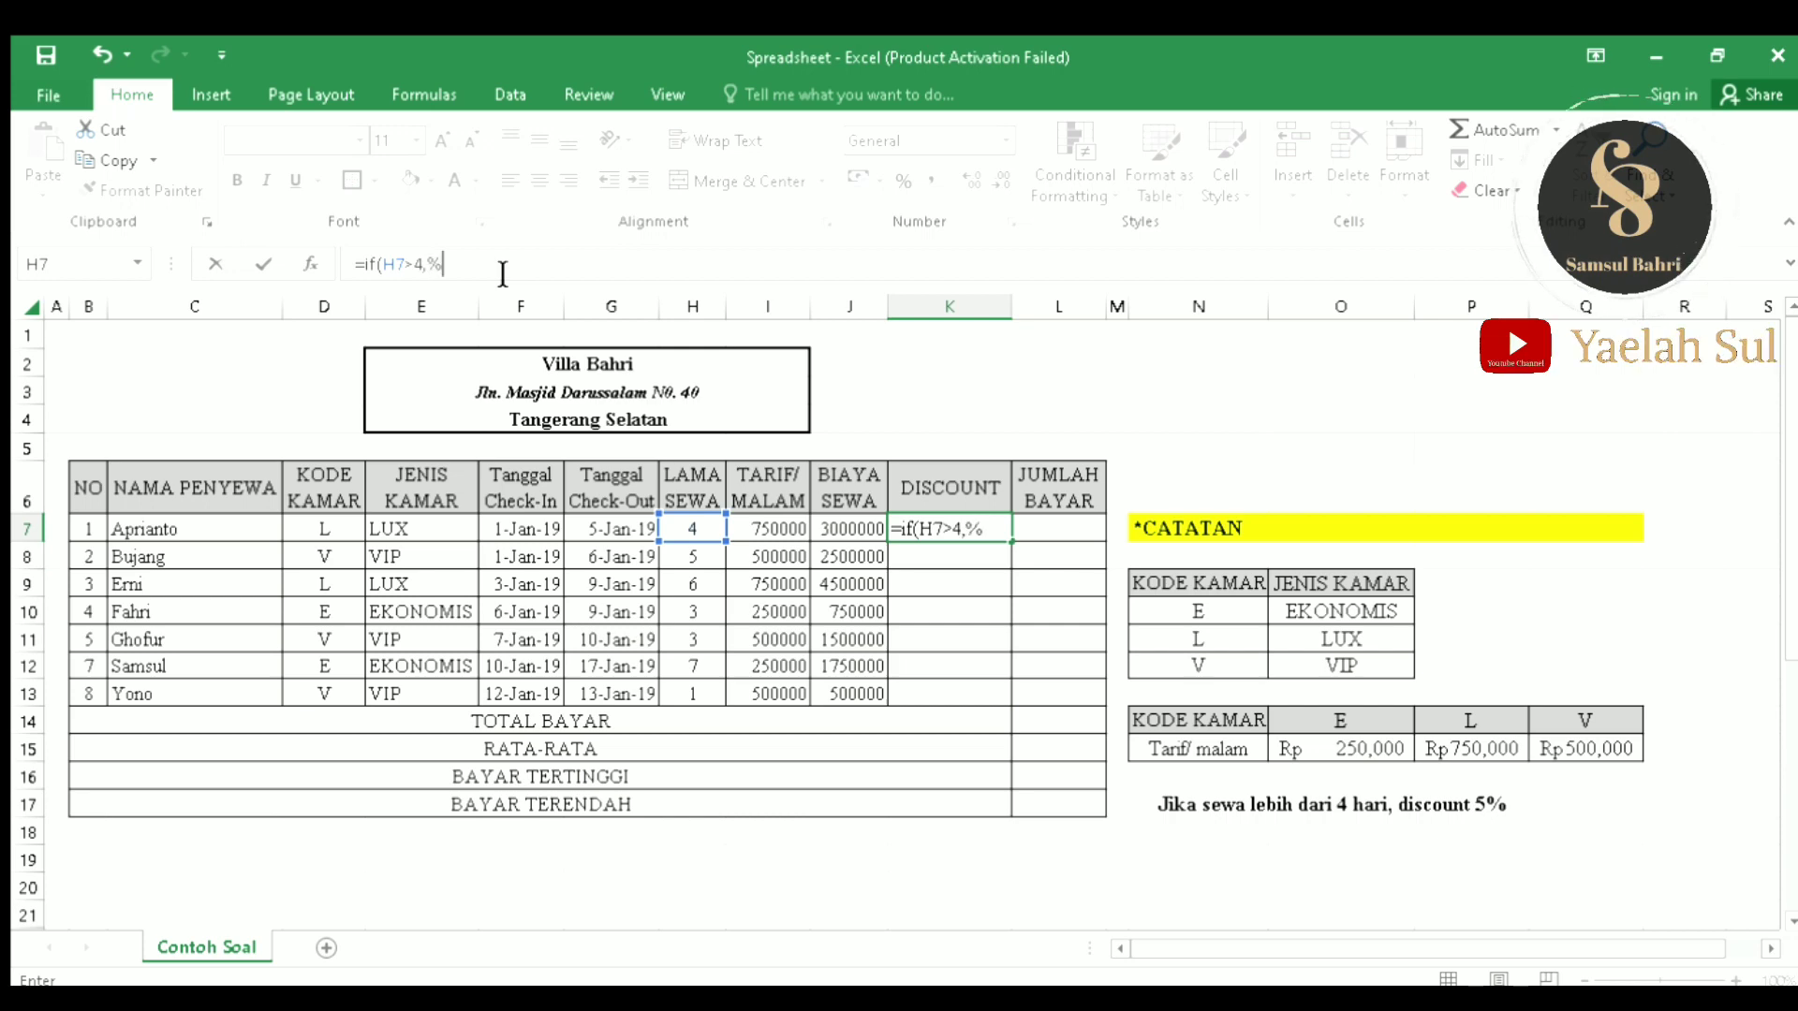
key("BackSpace")
key("BackSpace")
type("5%")
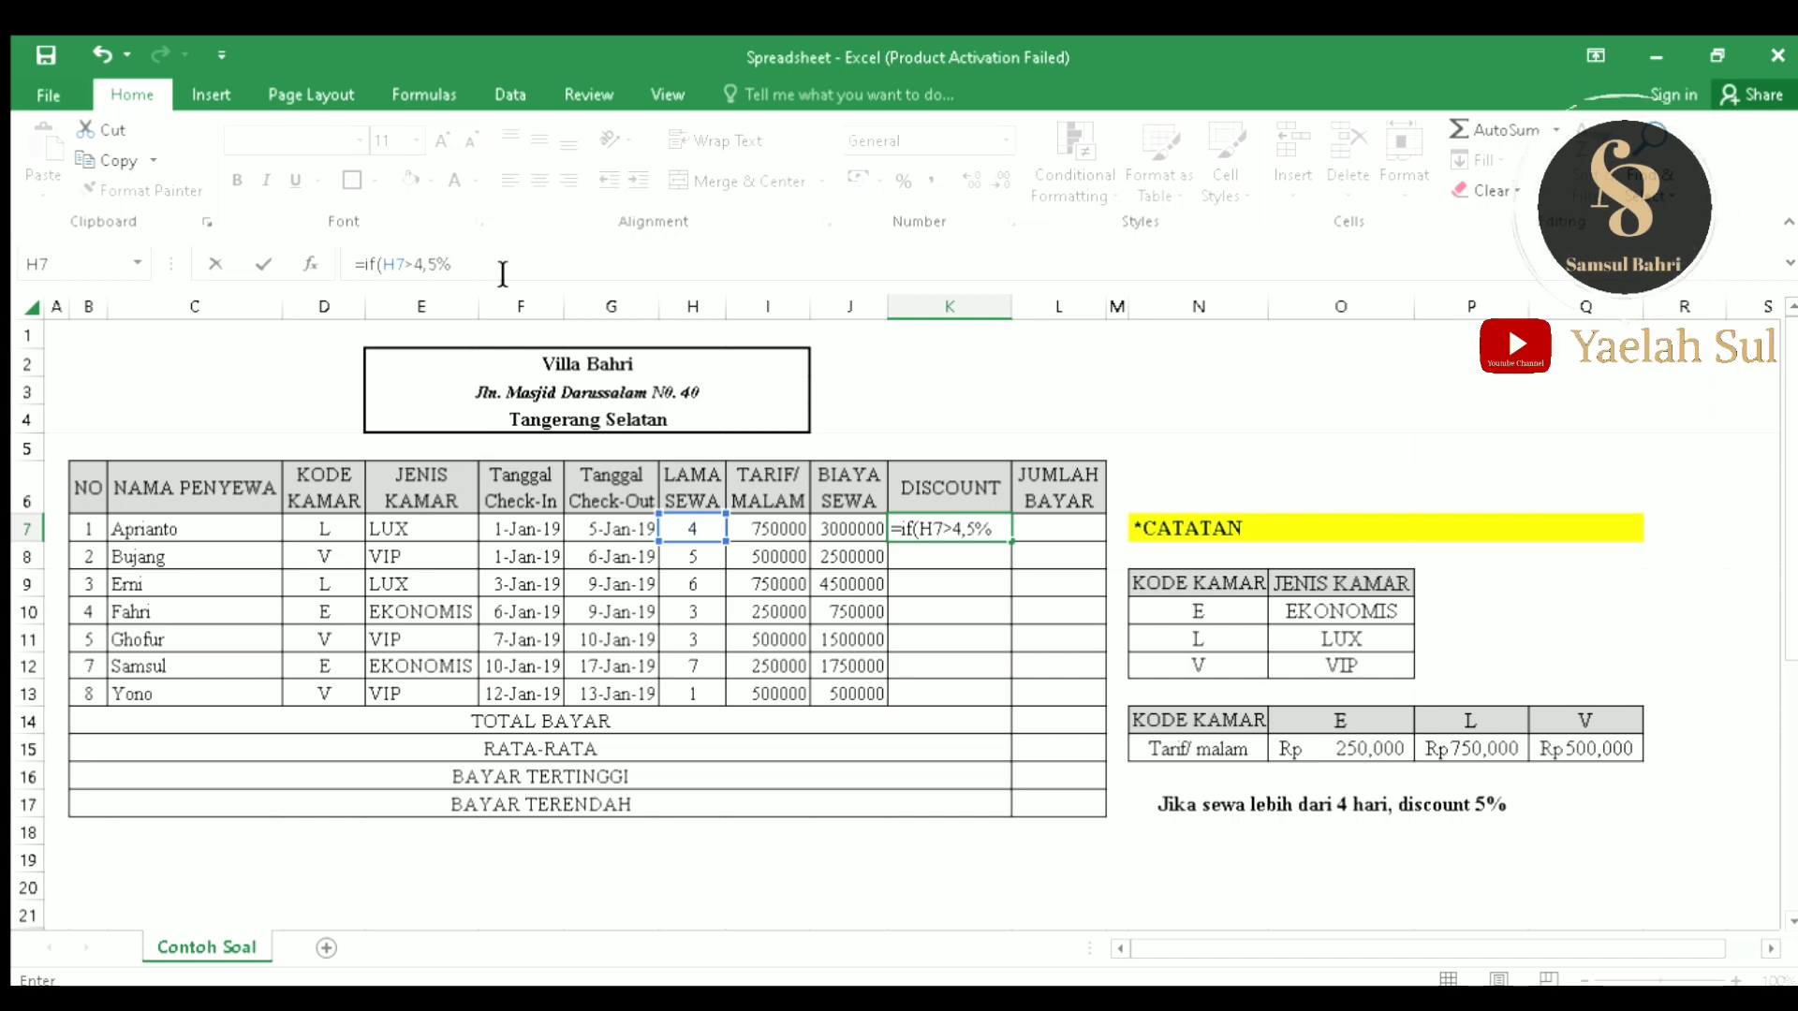
type("*")
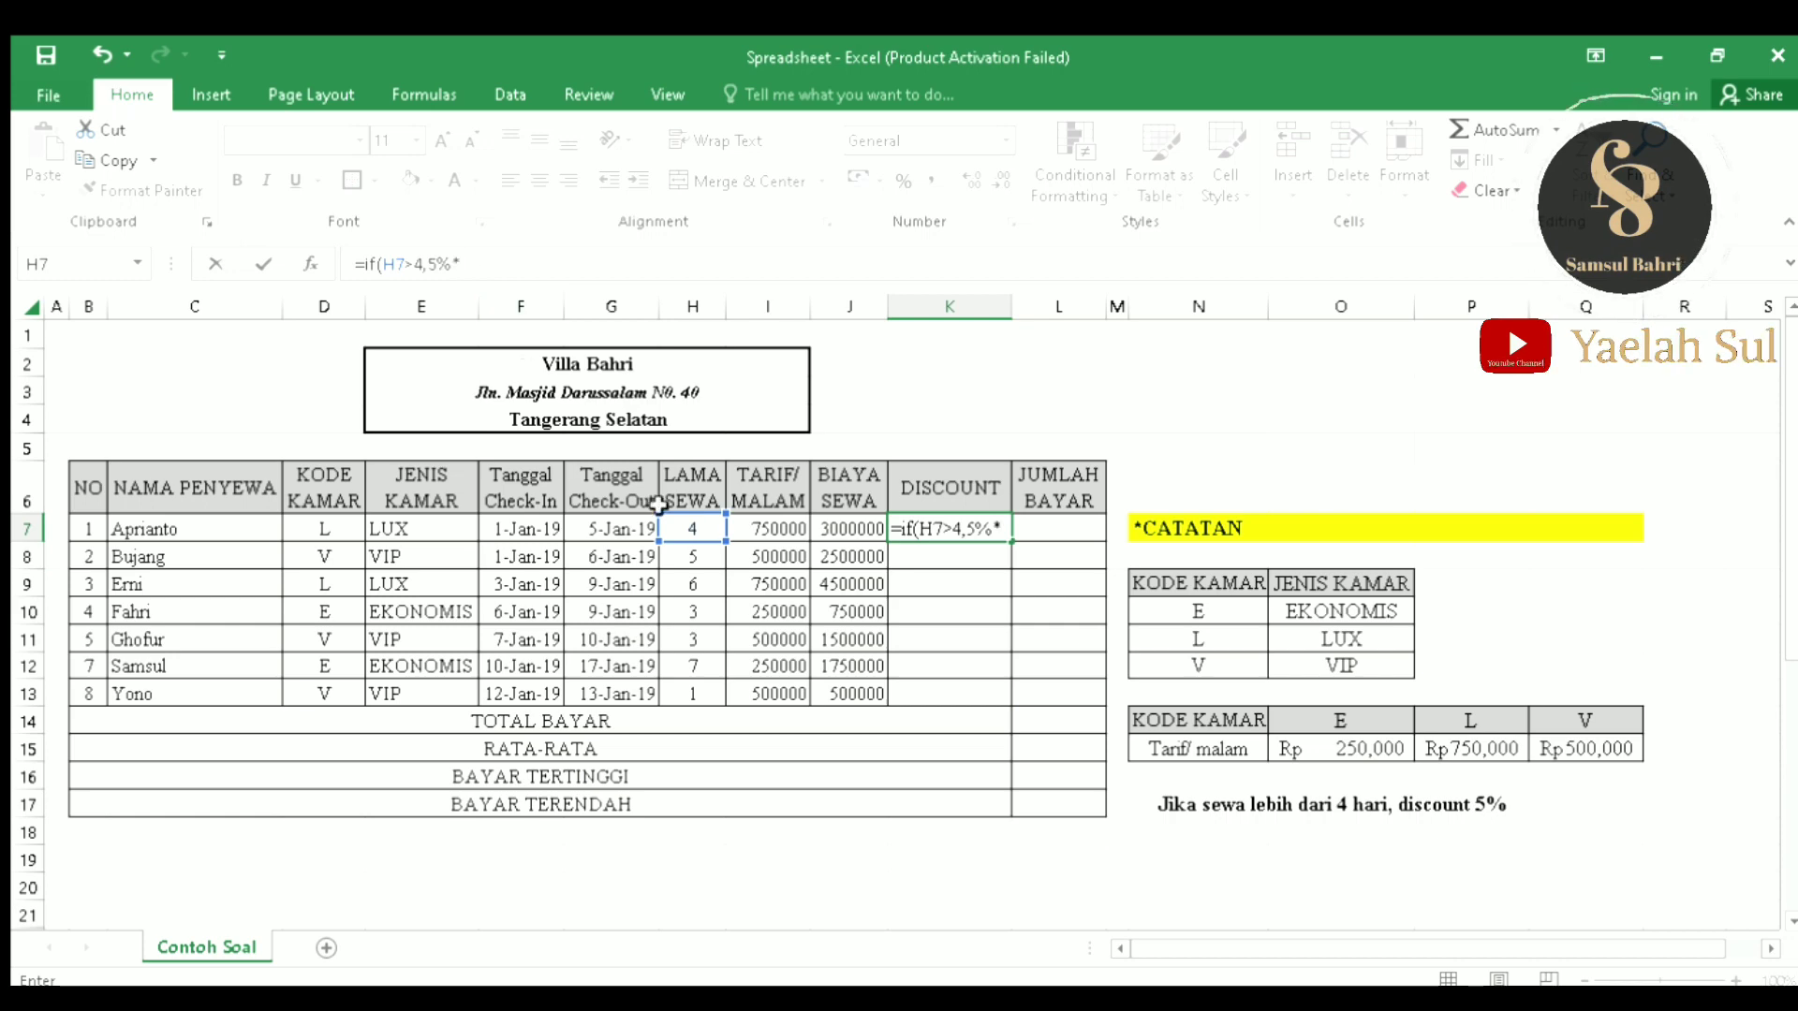
left_click(858, 532)
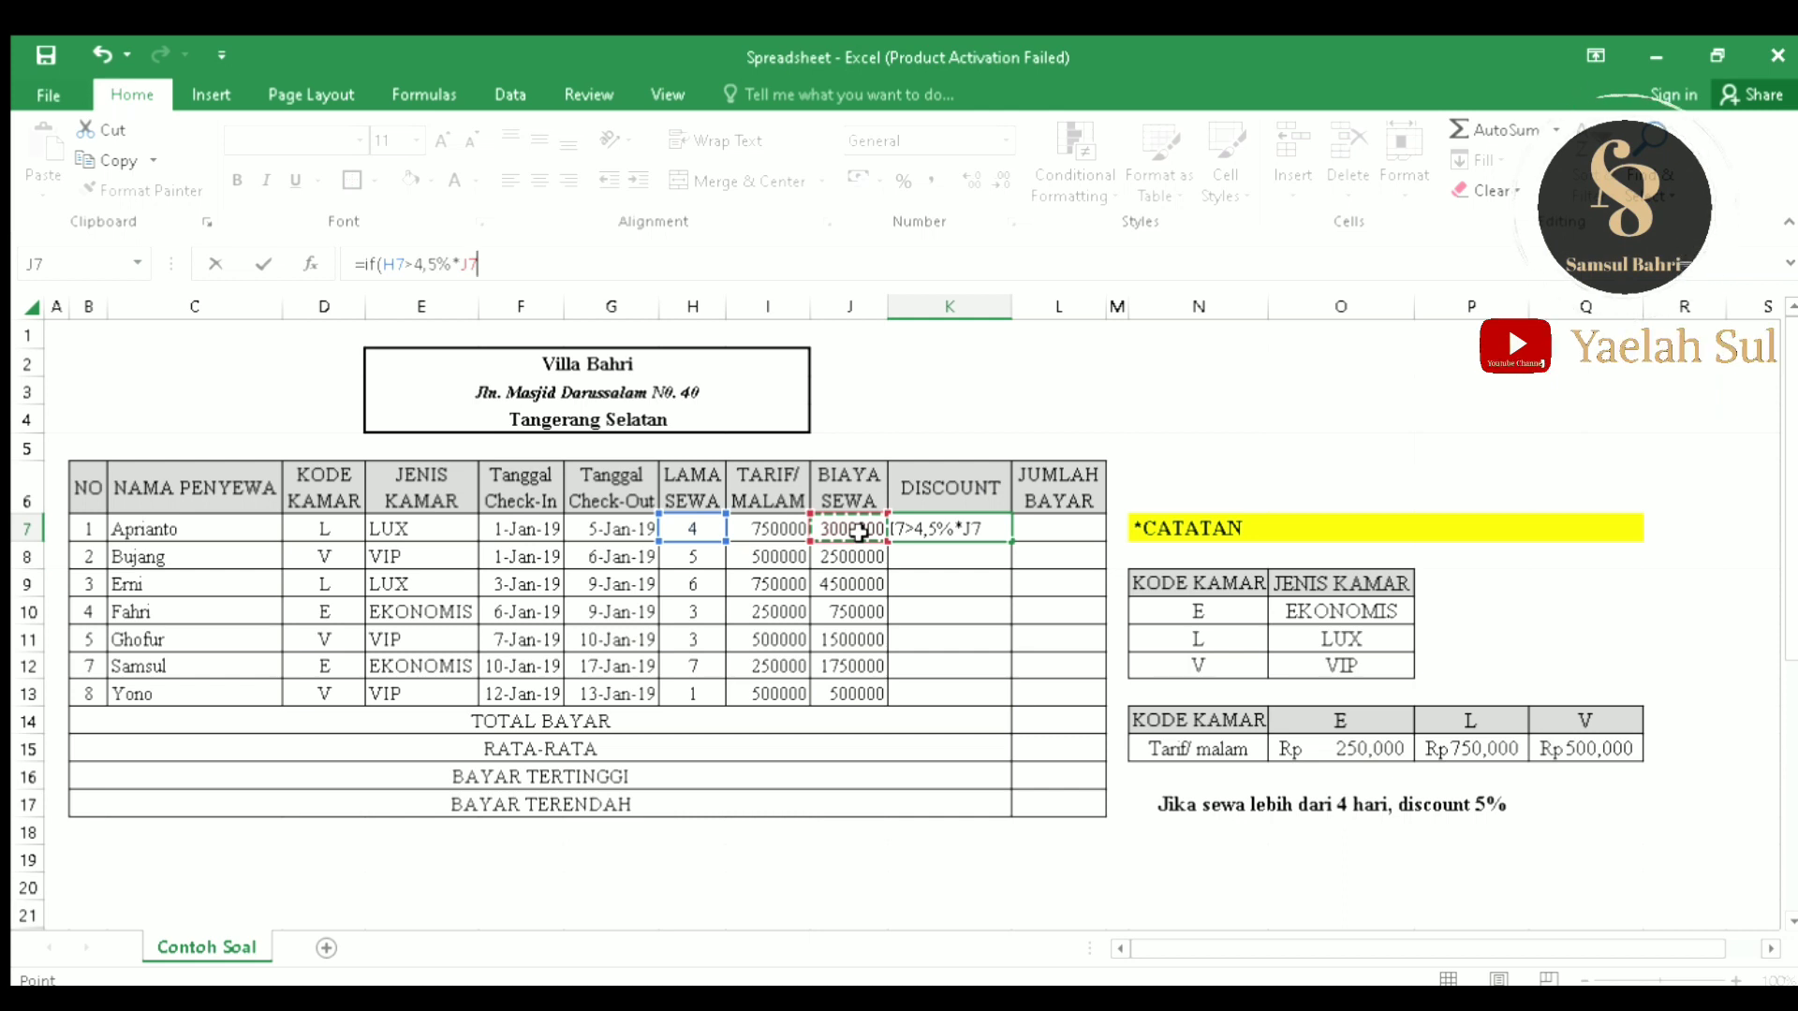
type(",0")
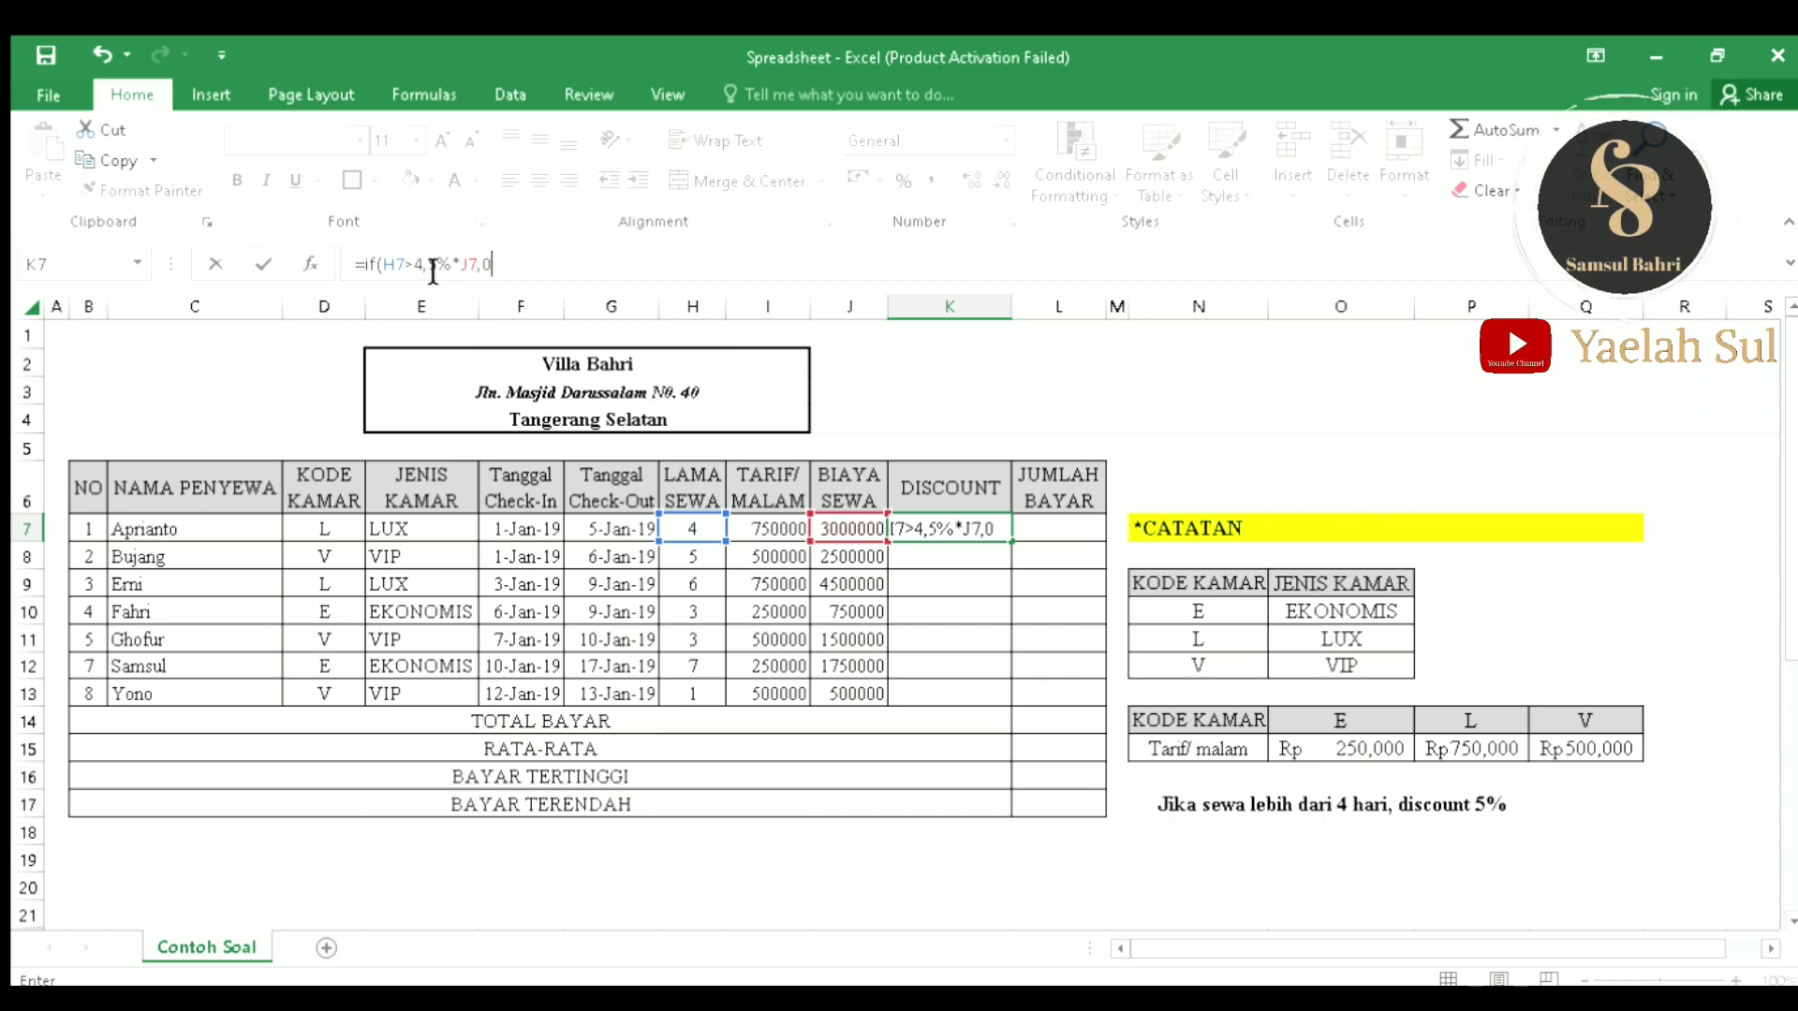
key("Return")
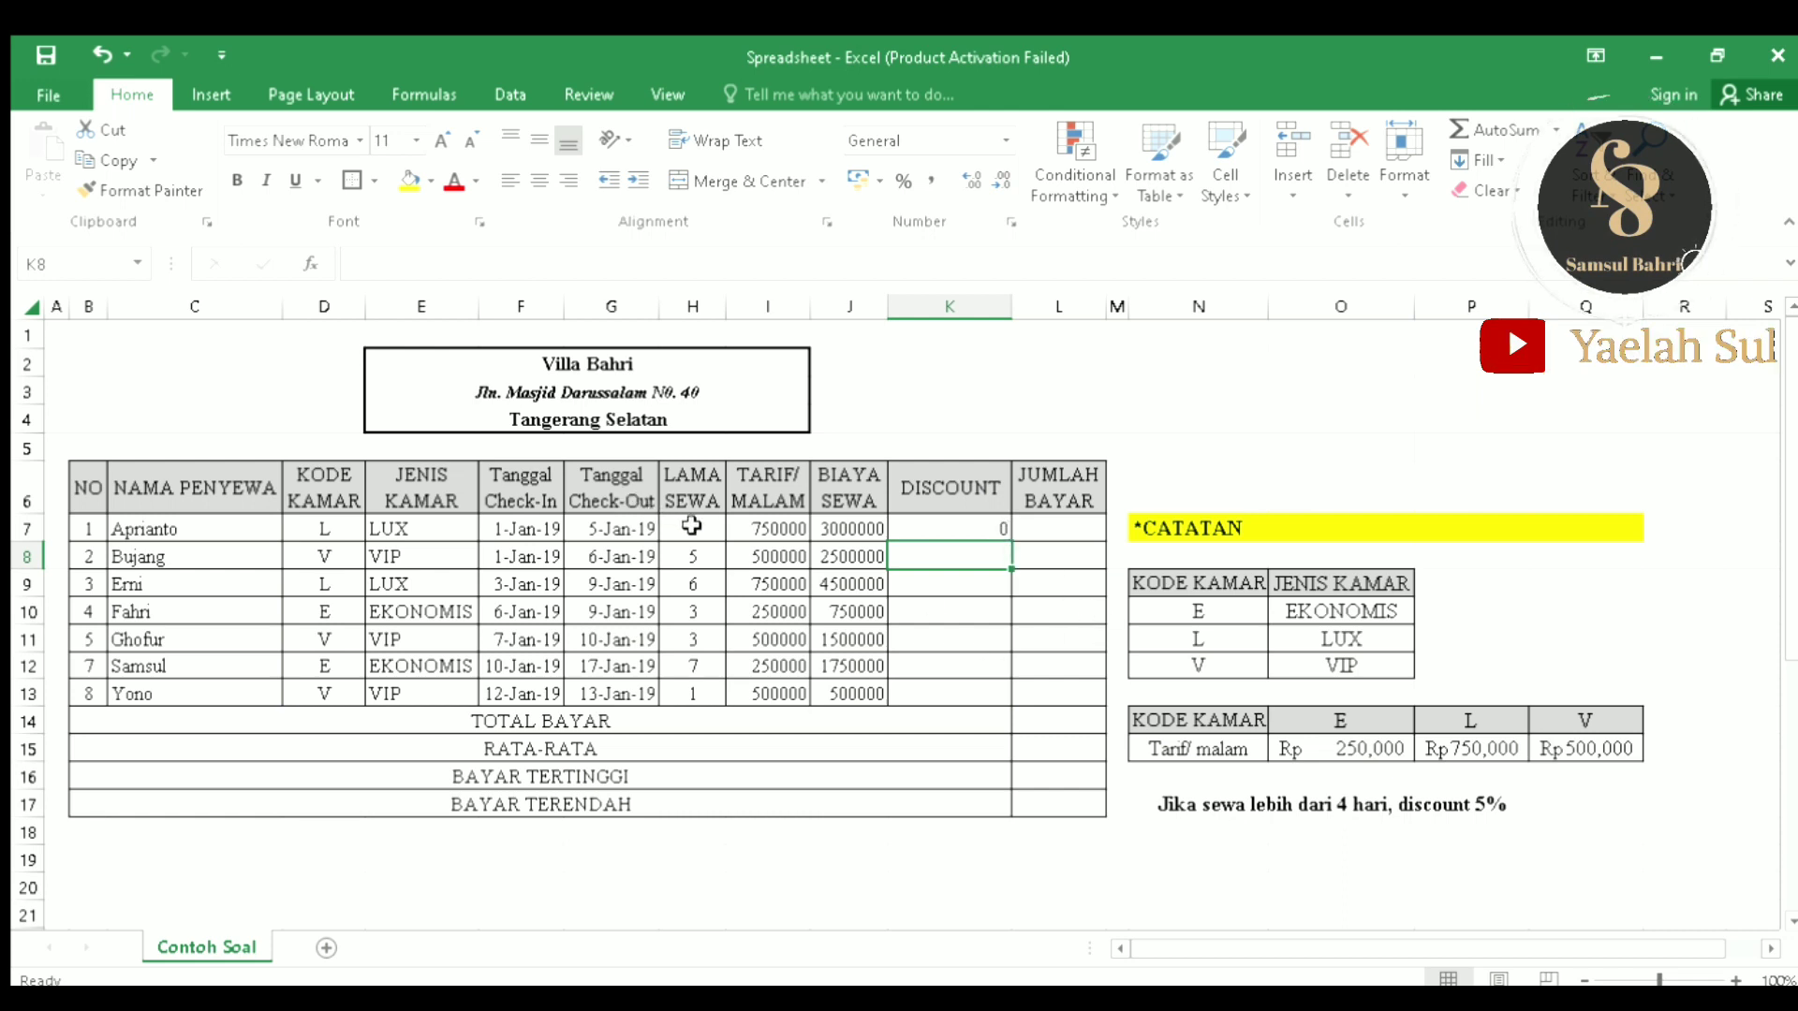
Step: Fill the DISCOUNT formula from K7 down to K13
left_click(992, 535)
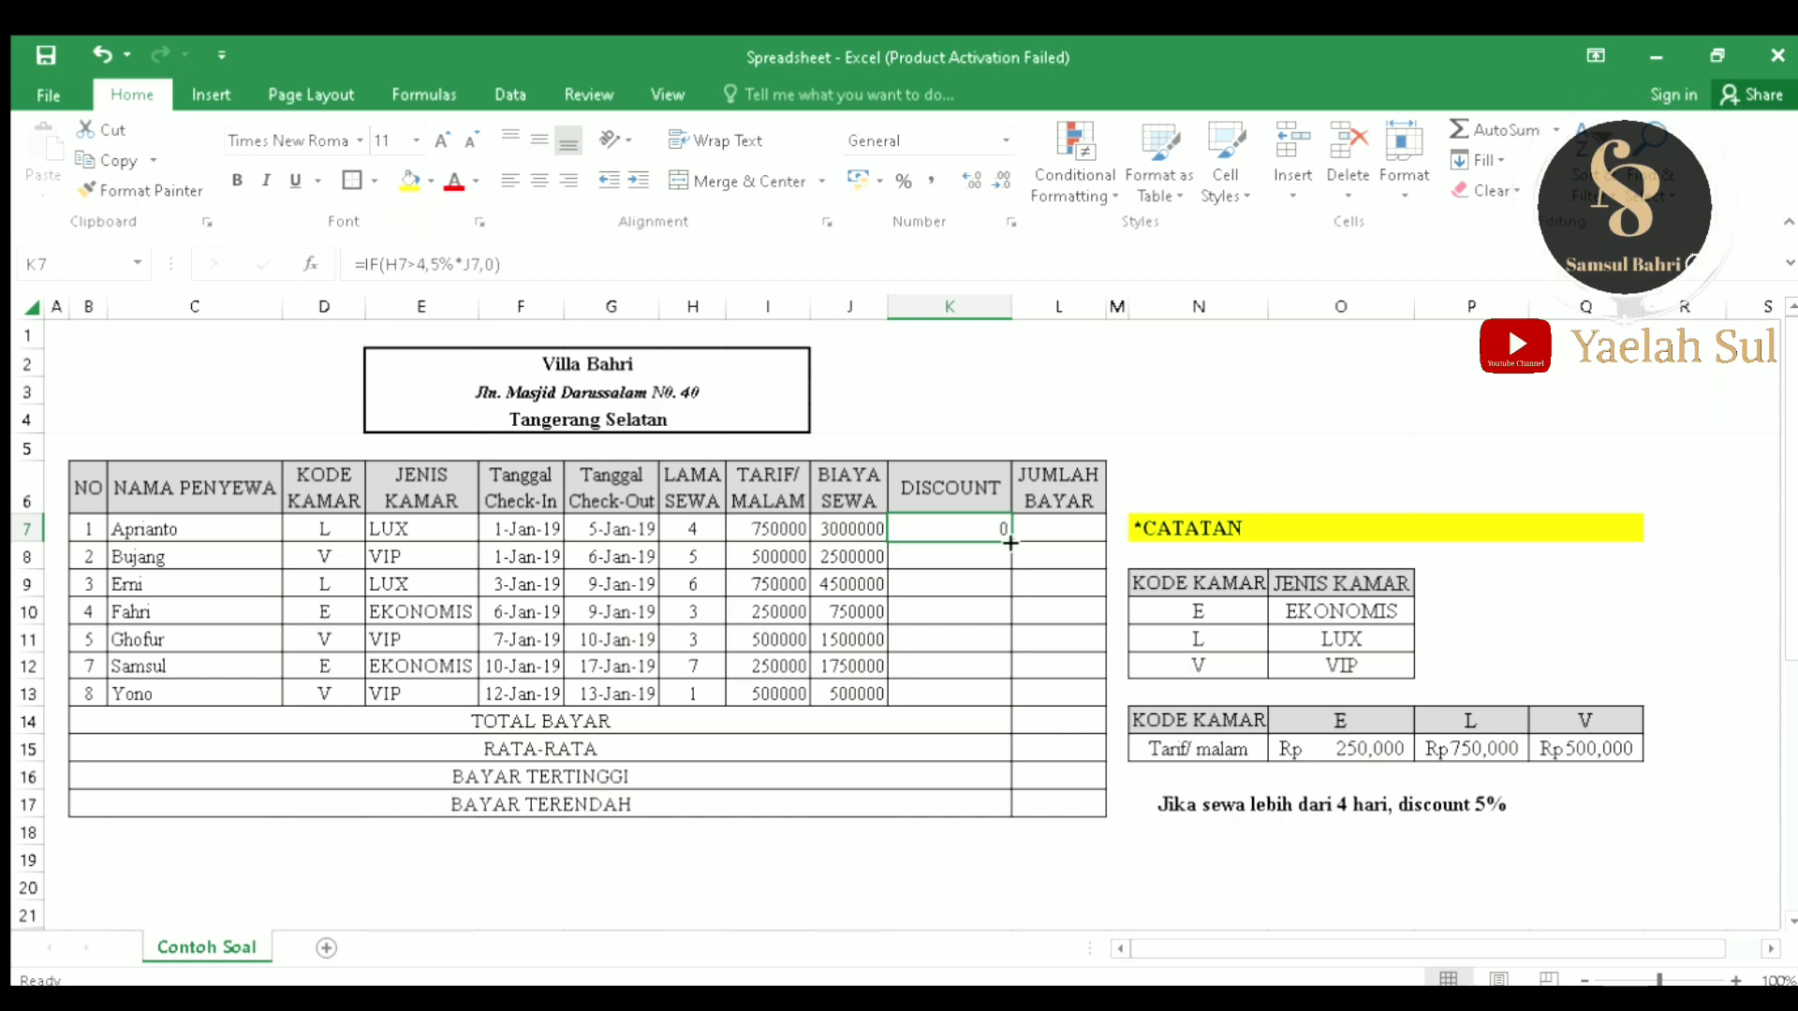
left_click_drag(1010, 543, 1001, 693)
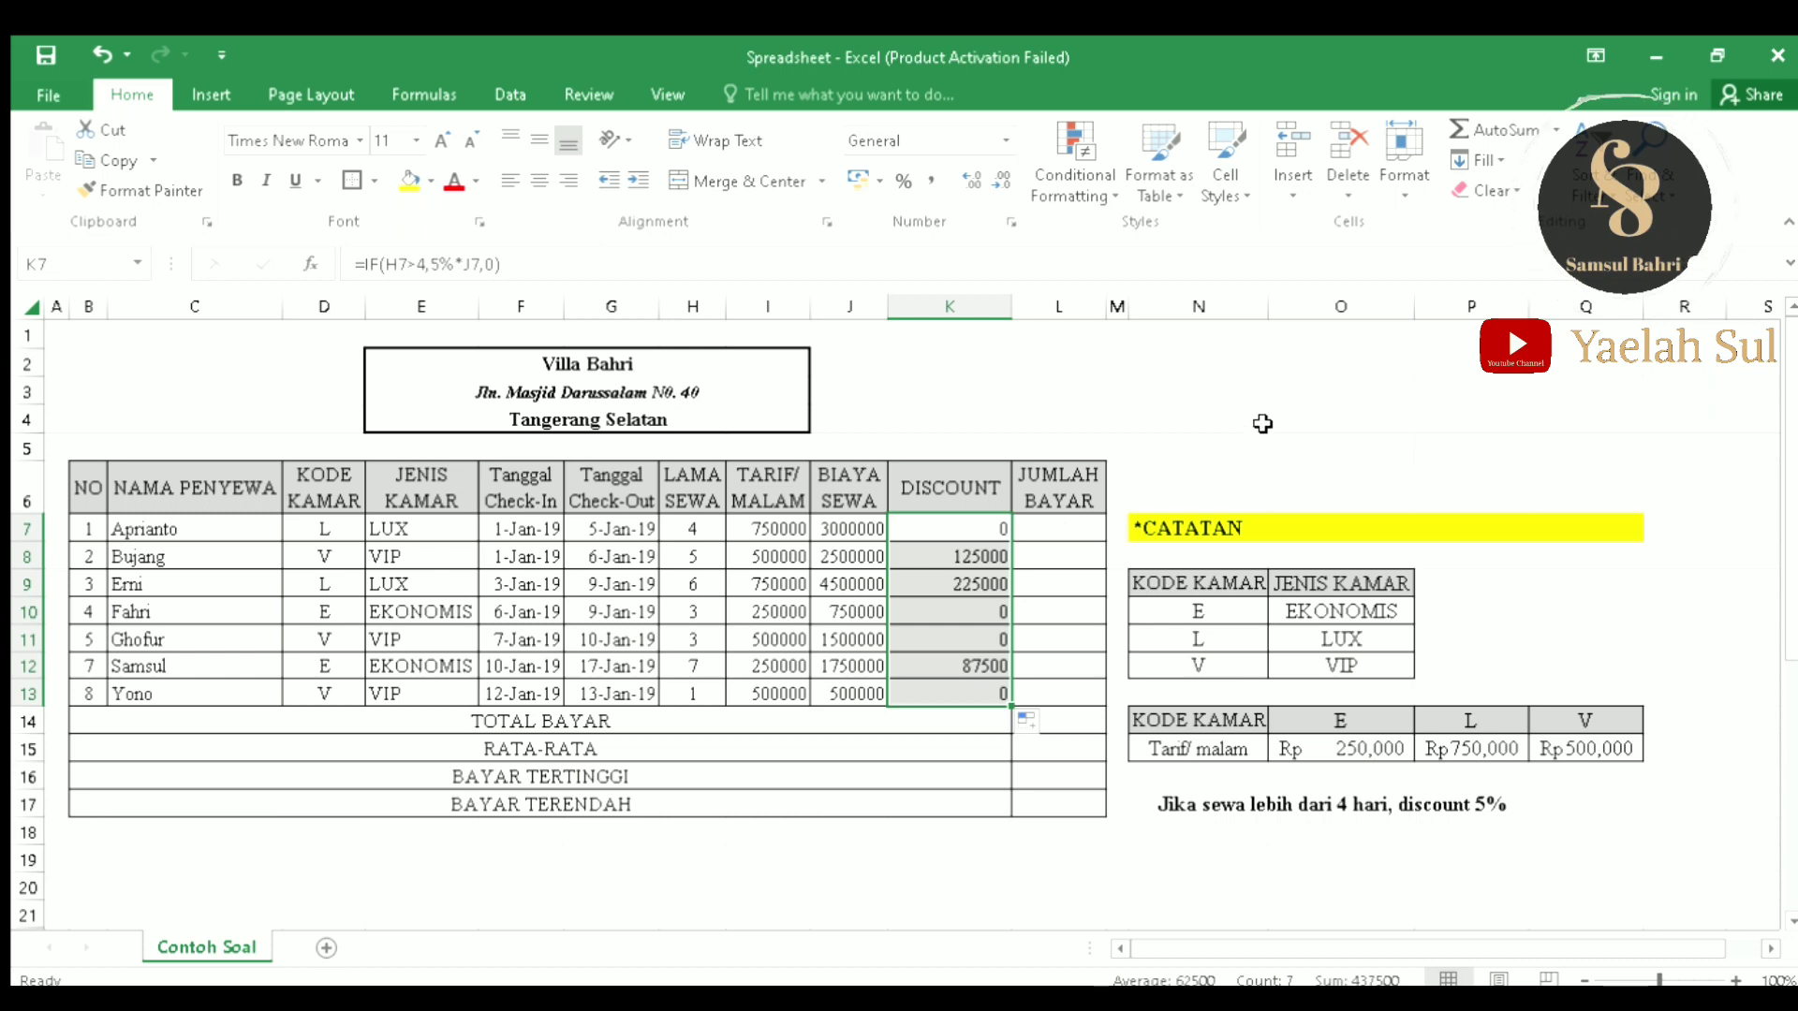
left_click(1069, 367)
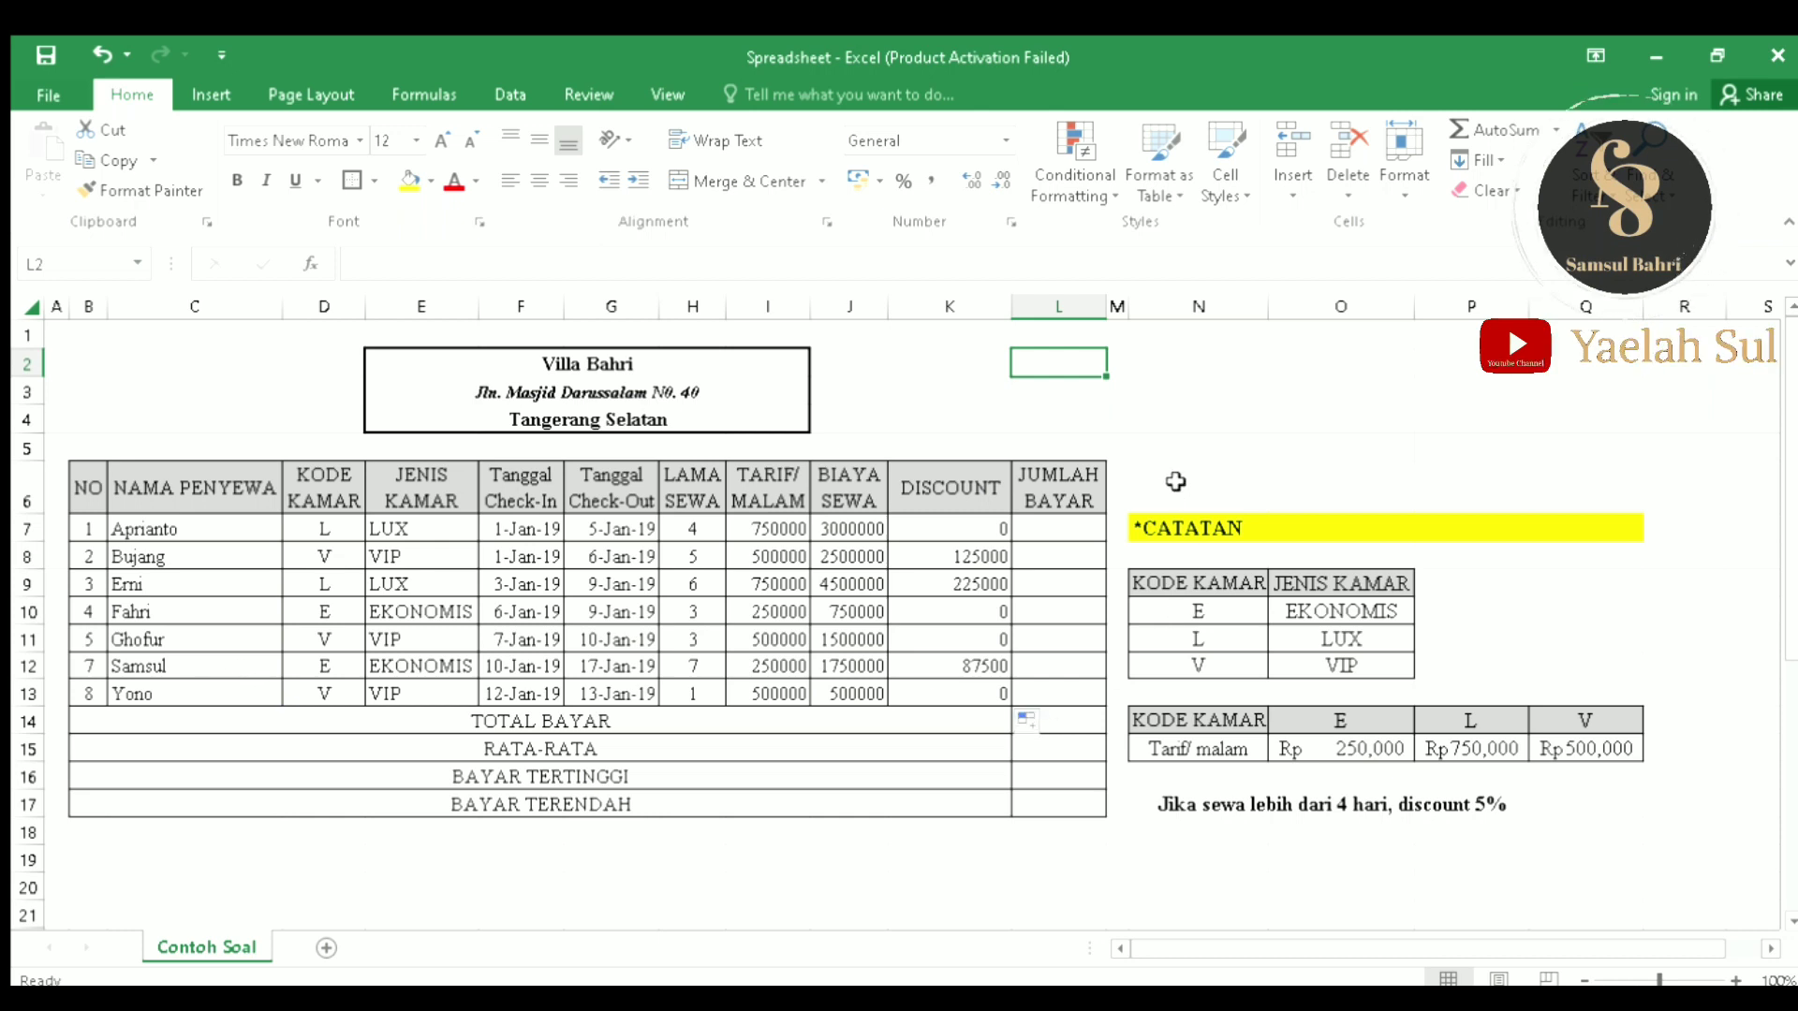
Step: Calculate JUMLAH BAYAR with =J7-K7 in L7 and fill the formula down to L13
left_click(1053, 530)
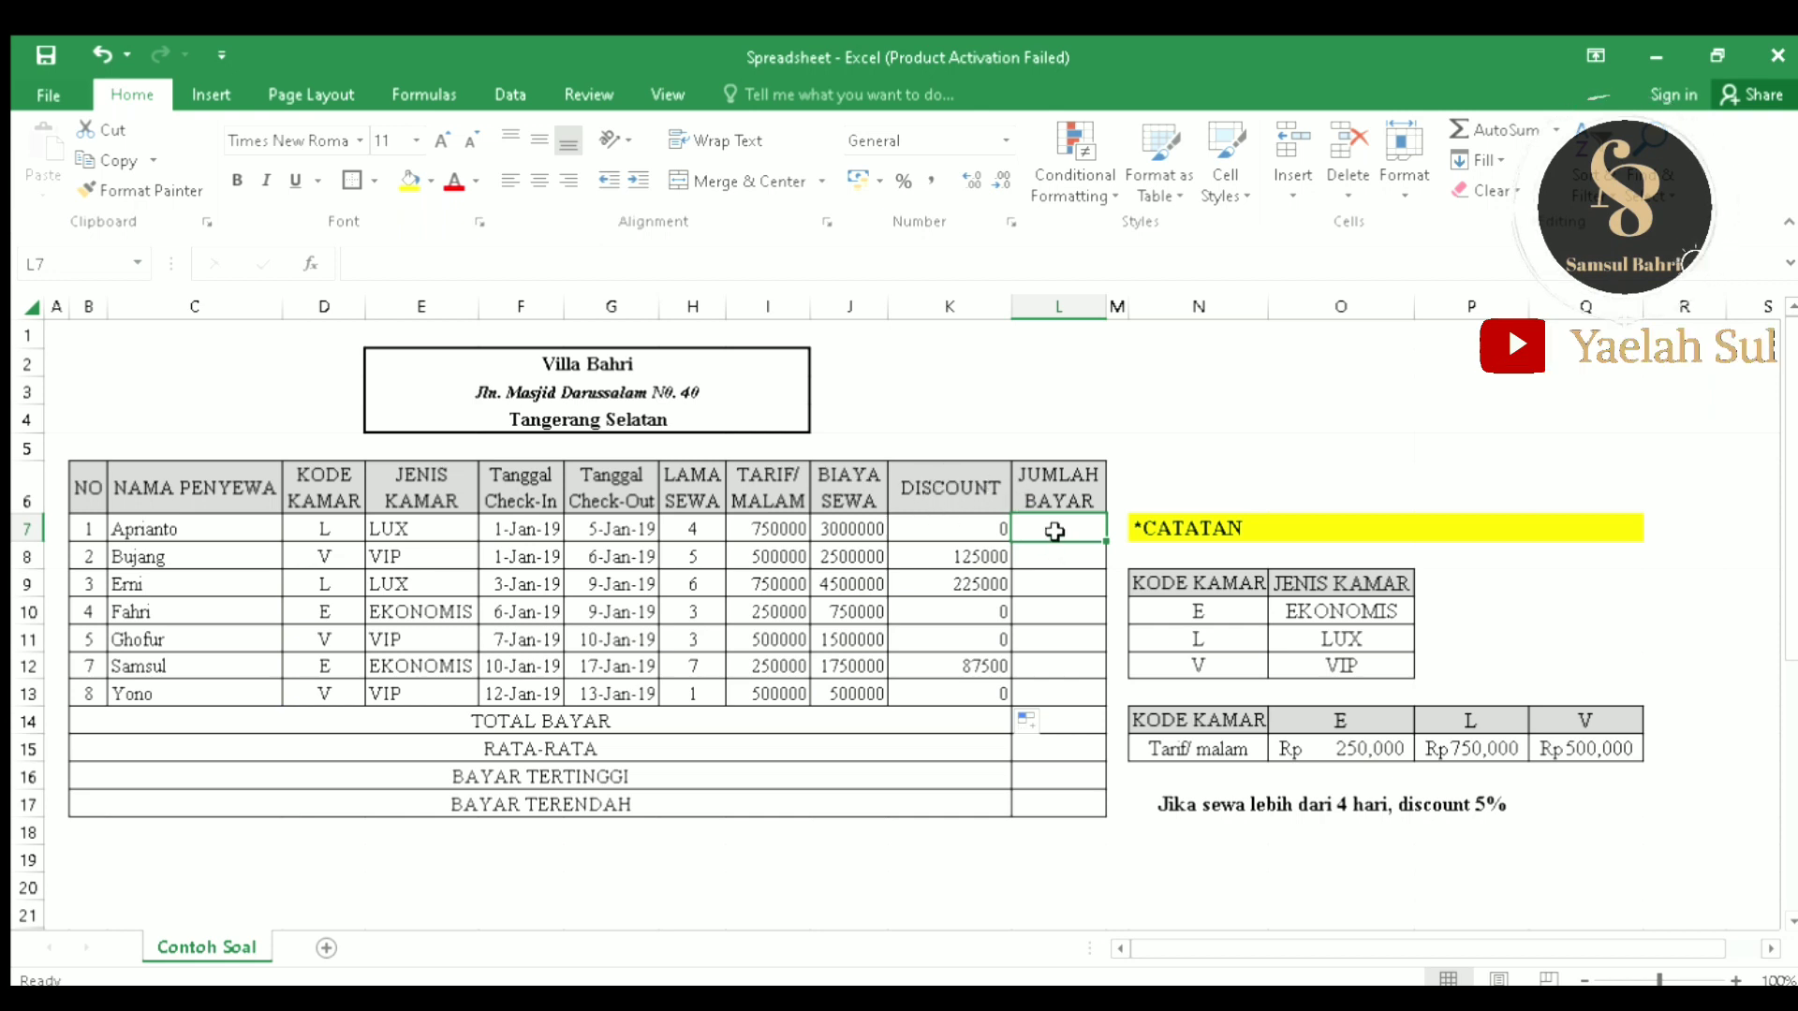
type("=")
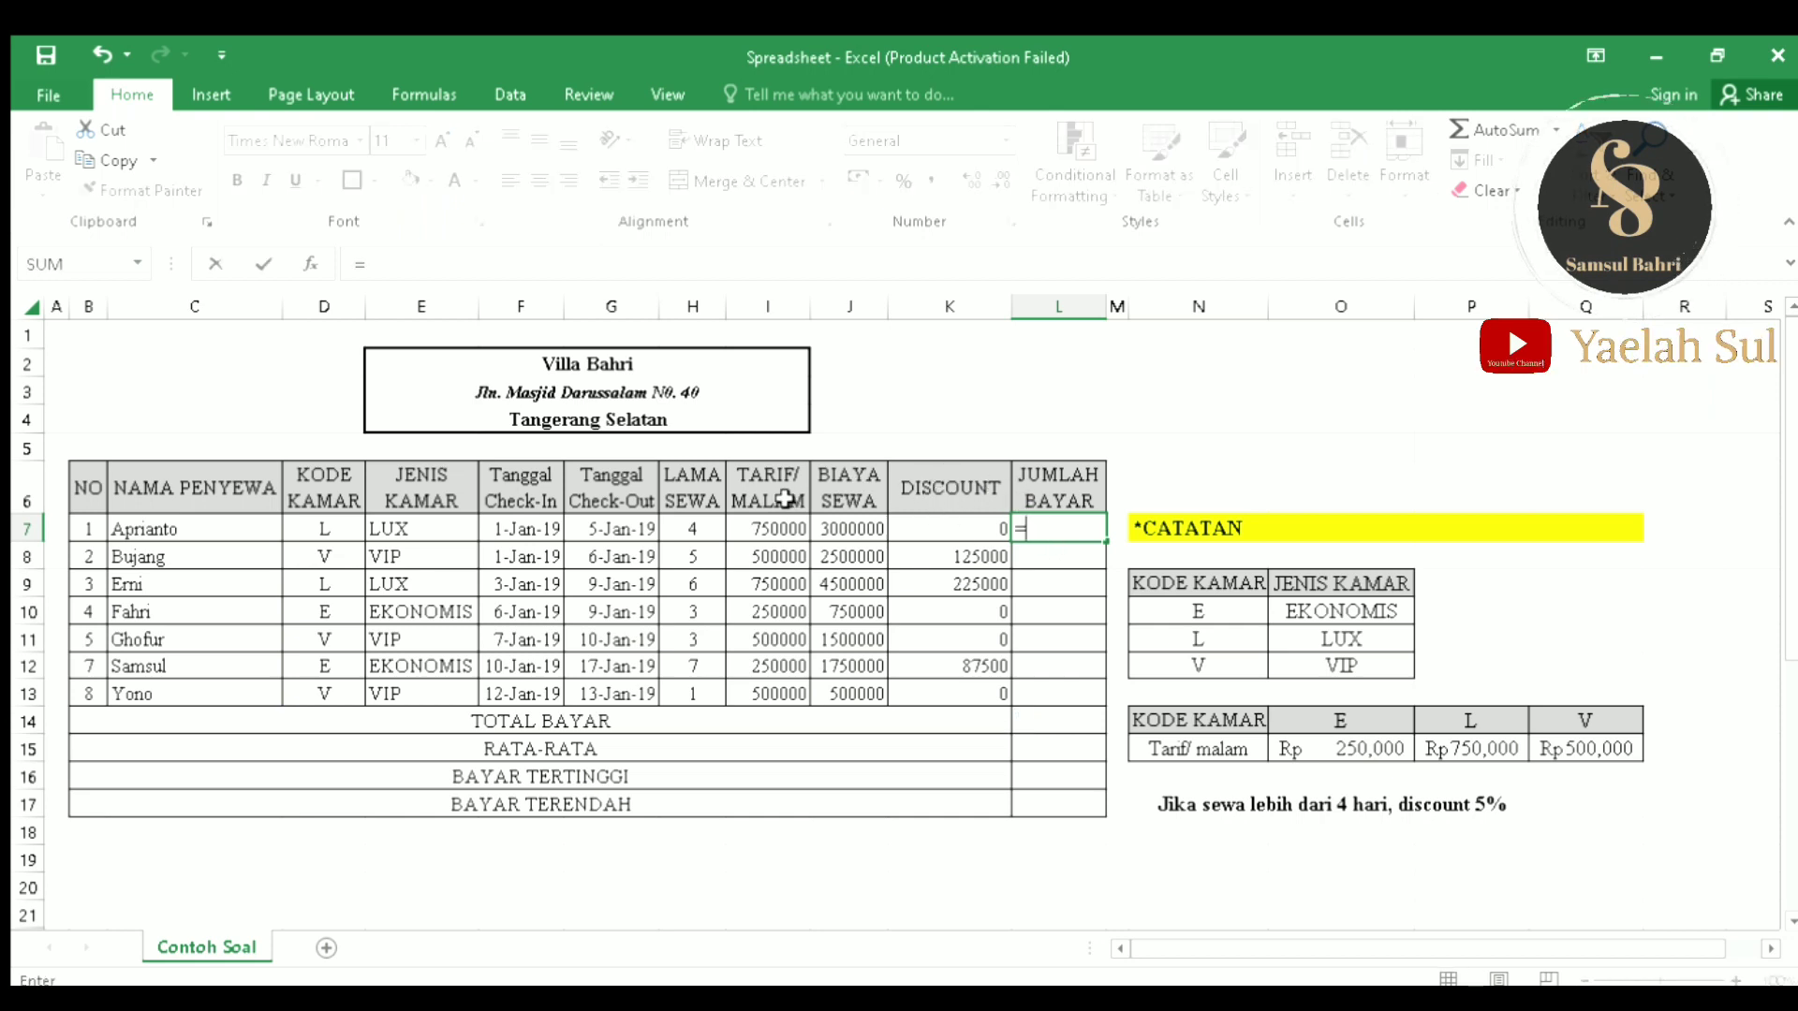
left_click(850, 526)
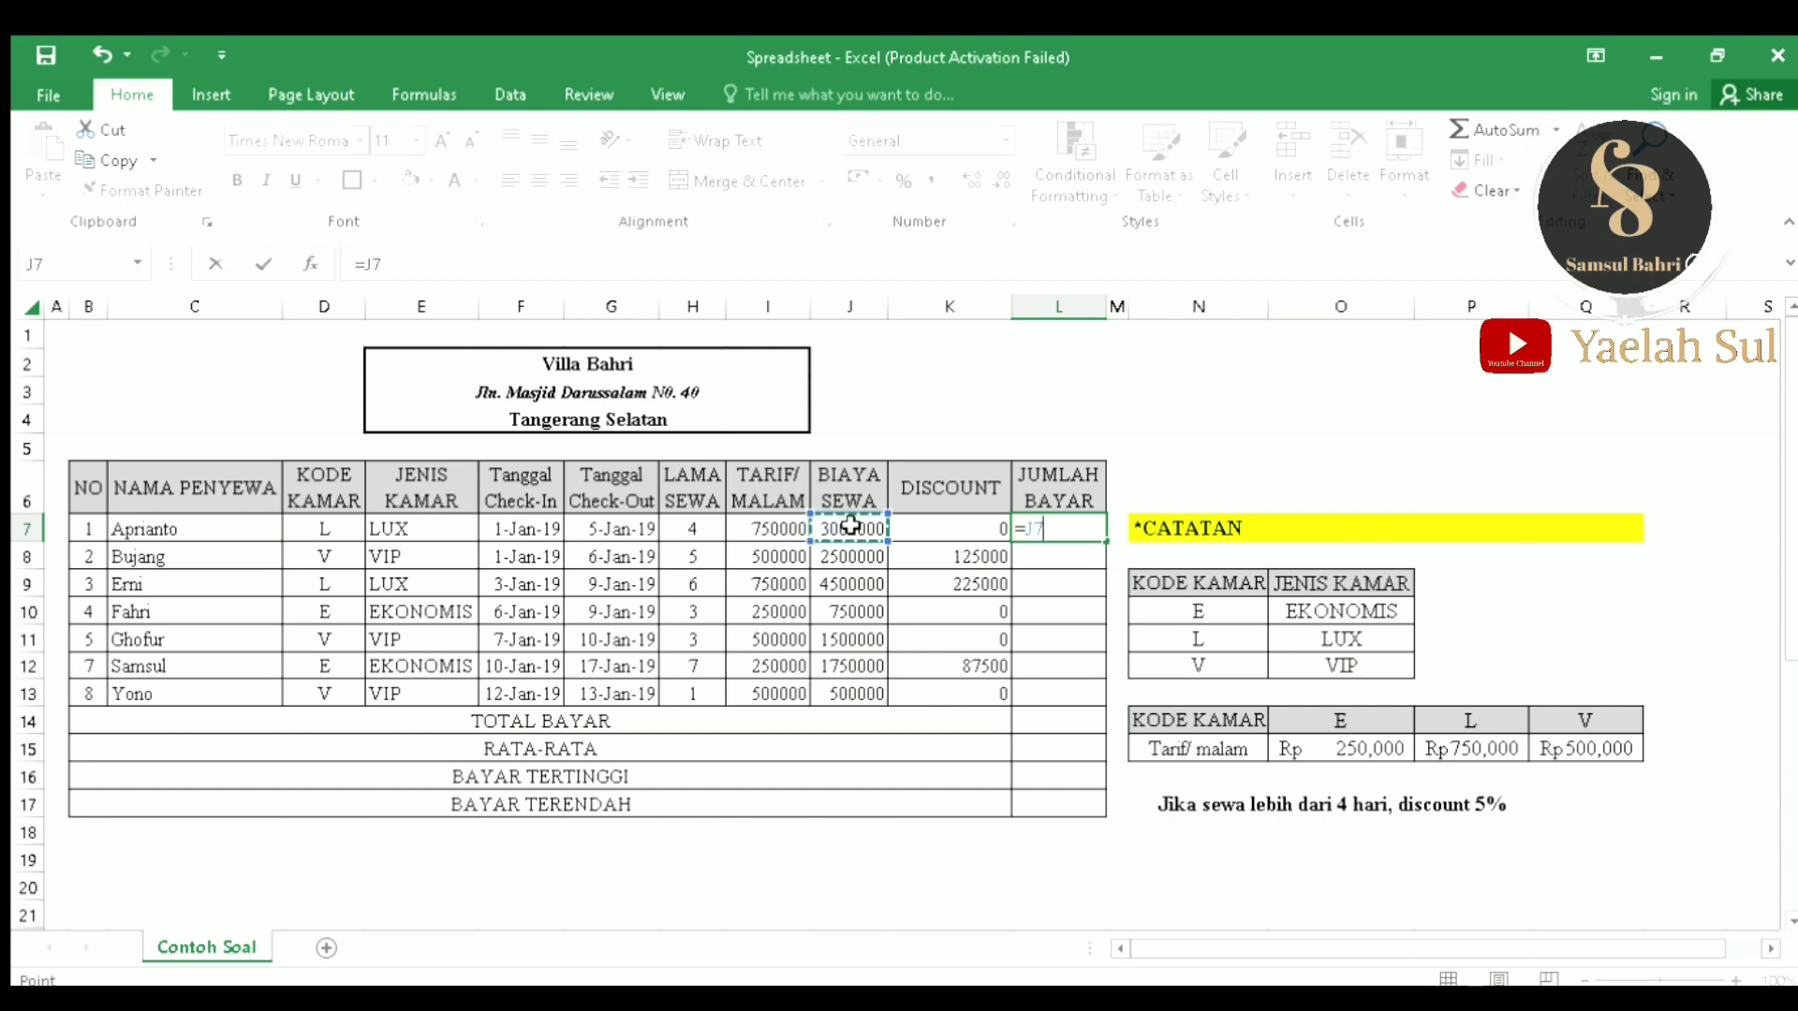
type("-")
left_click(991, 524)
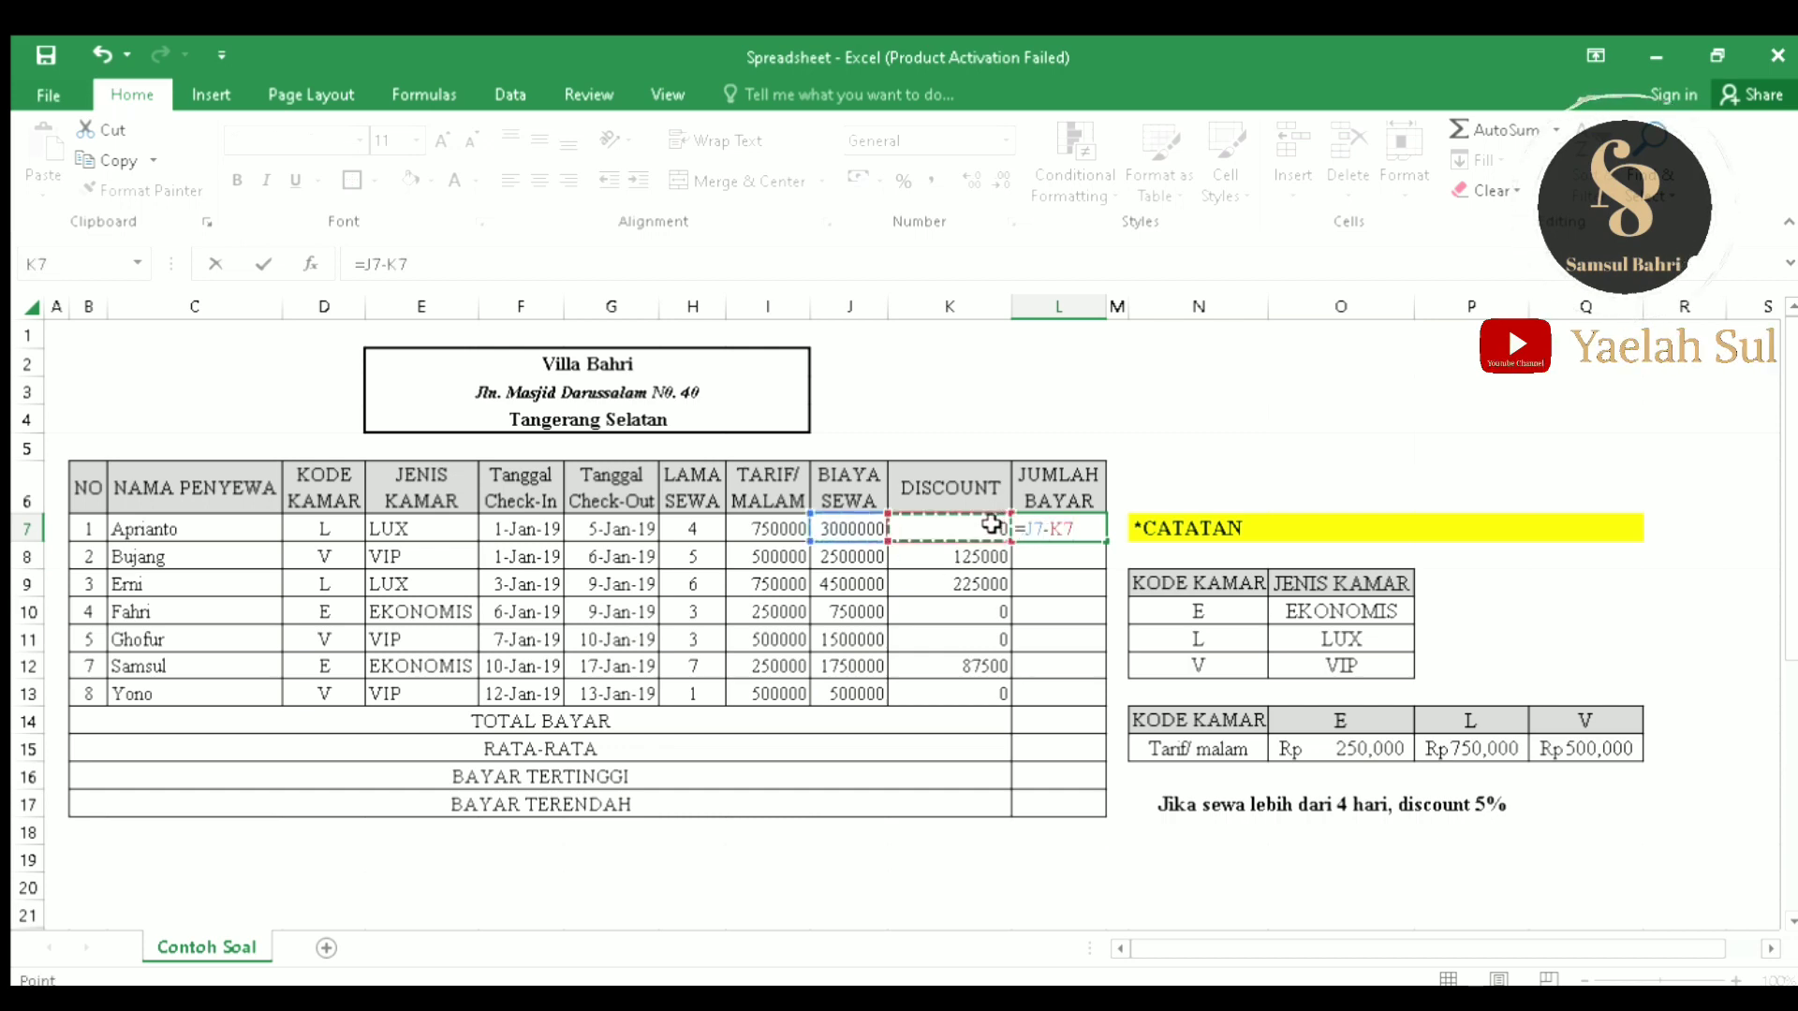
key("Return")
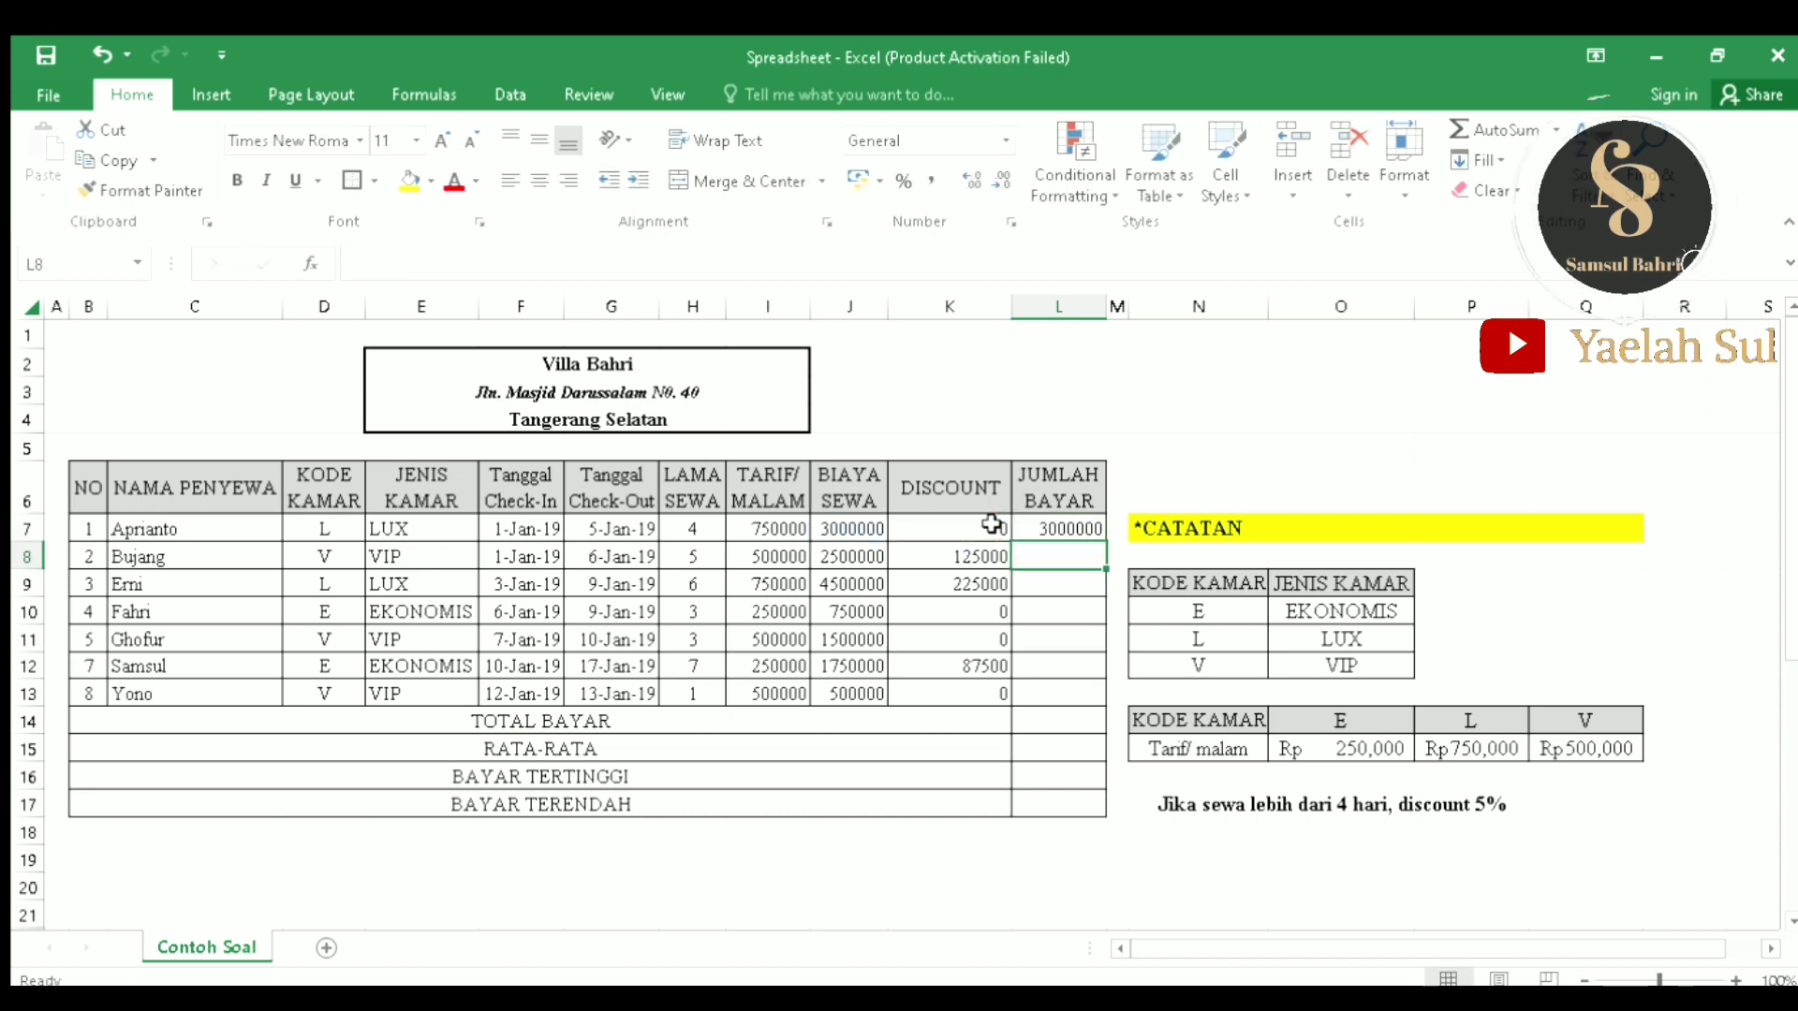
left_click(1052, 531)
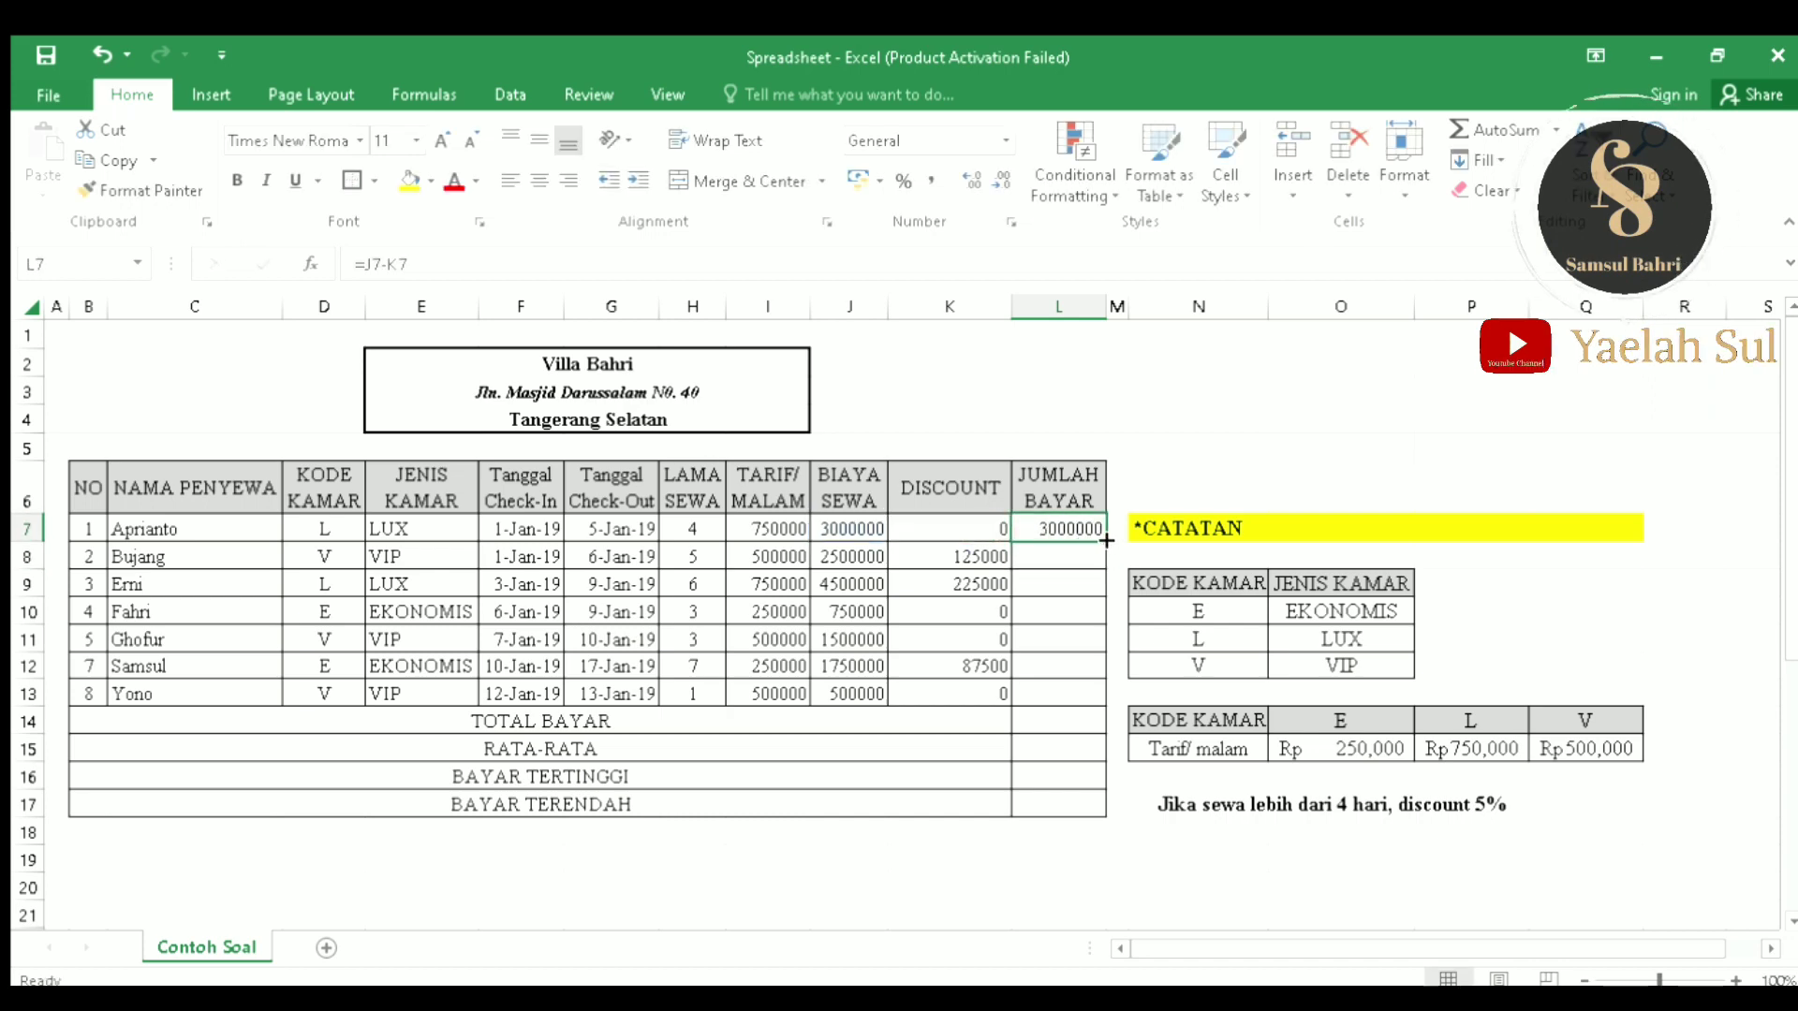
left_click_drag(1106, 540, 1096, 711)
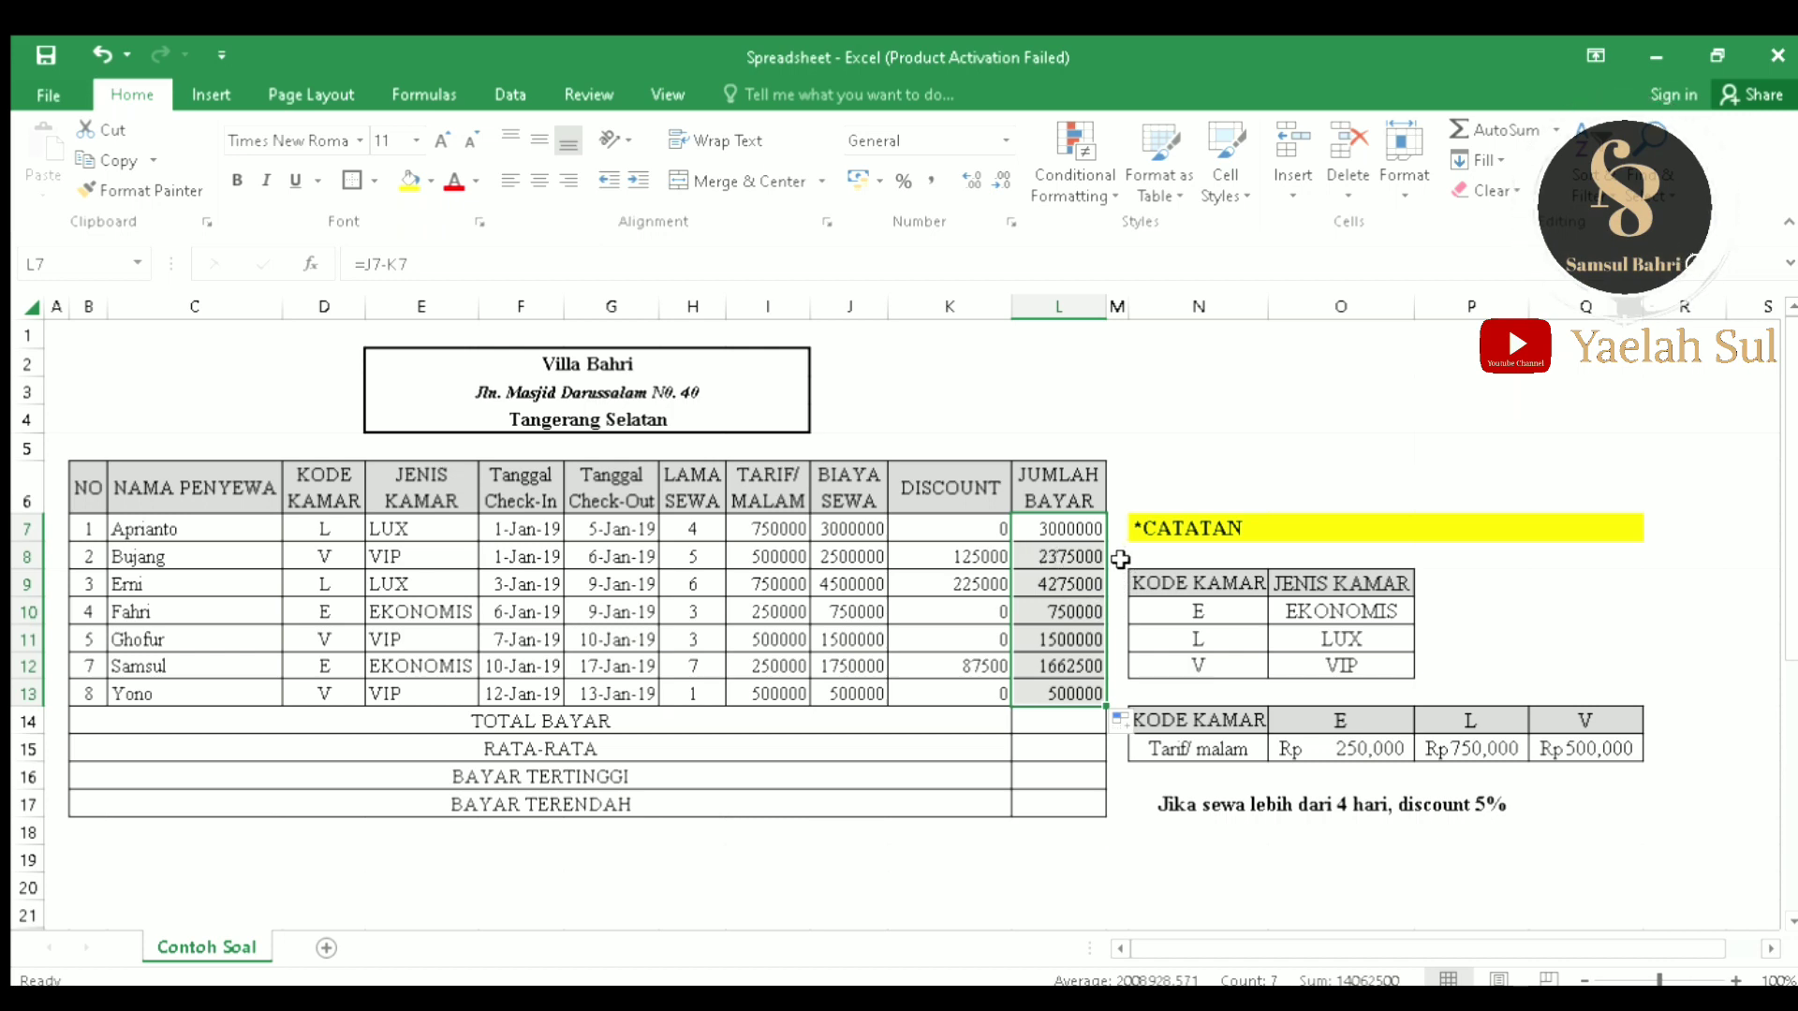
left_click(1117, 692)
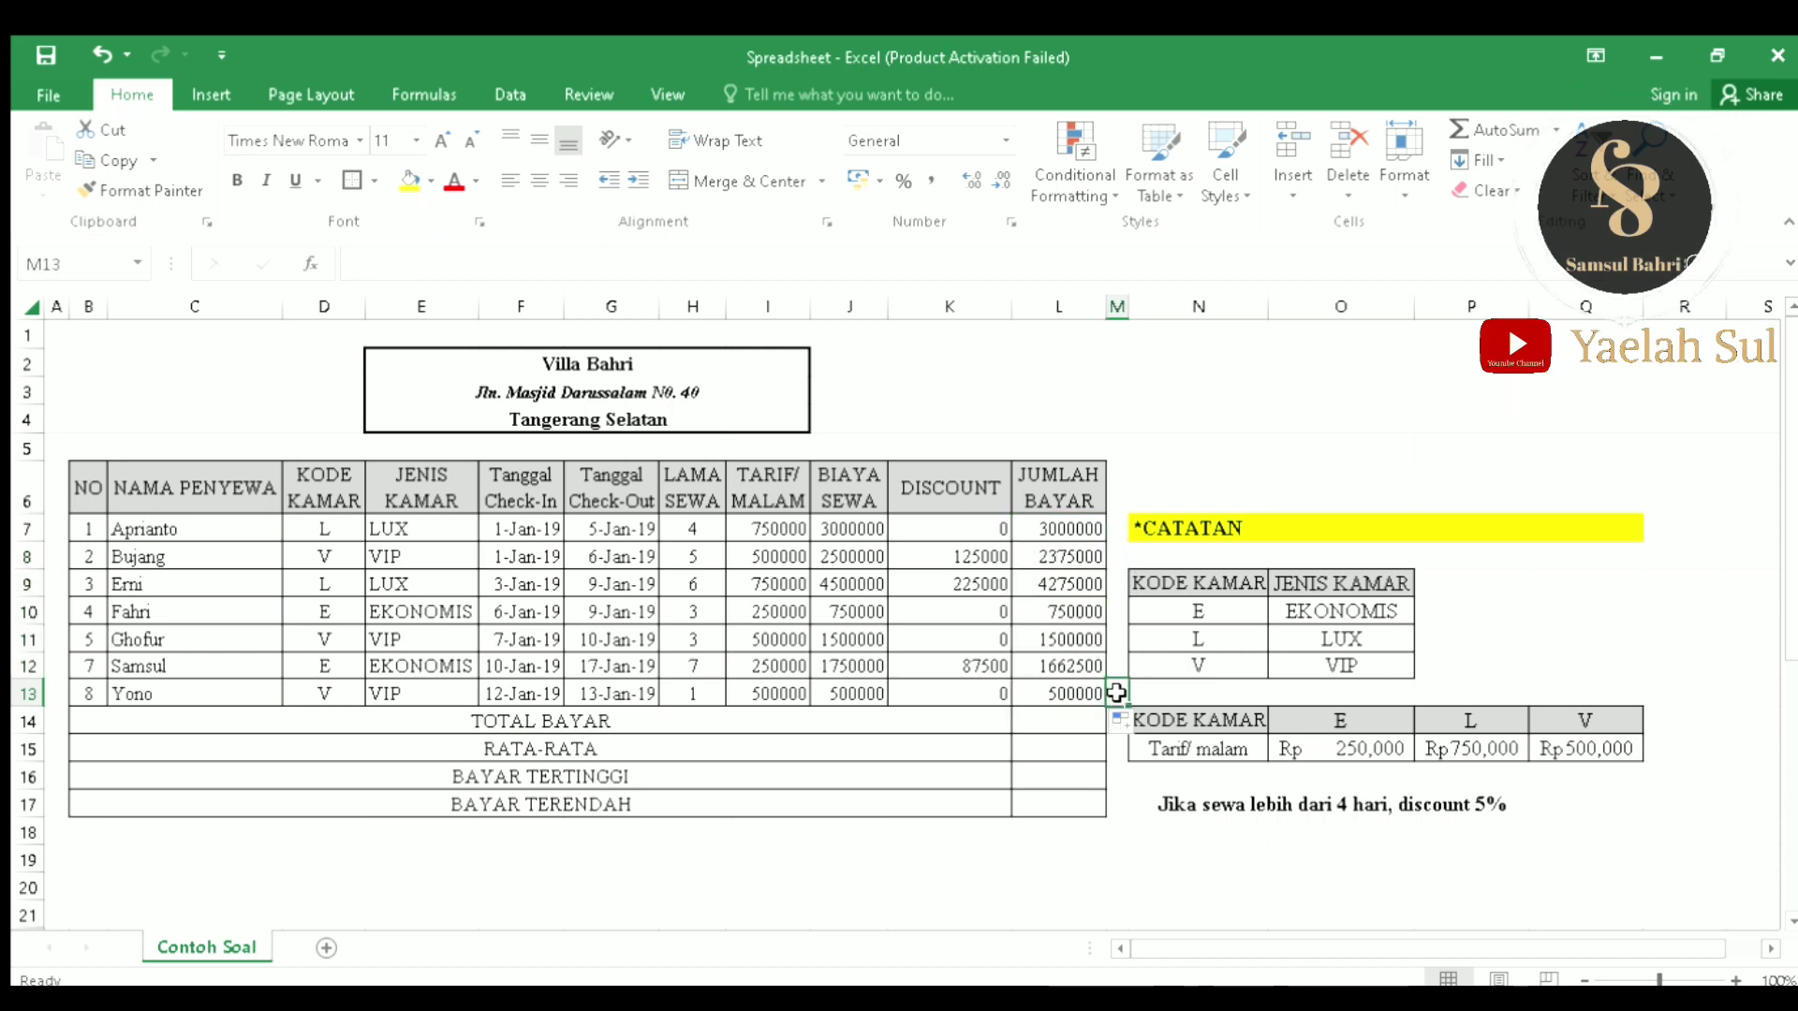
Step: Calculate TOTAL BAYAR in L14 by summing the JUMLAH BAYAR range L7:L13 with the SUM function
left_click(1080, 724)
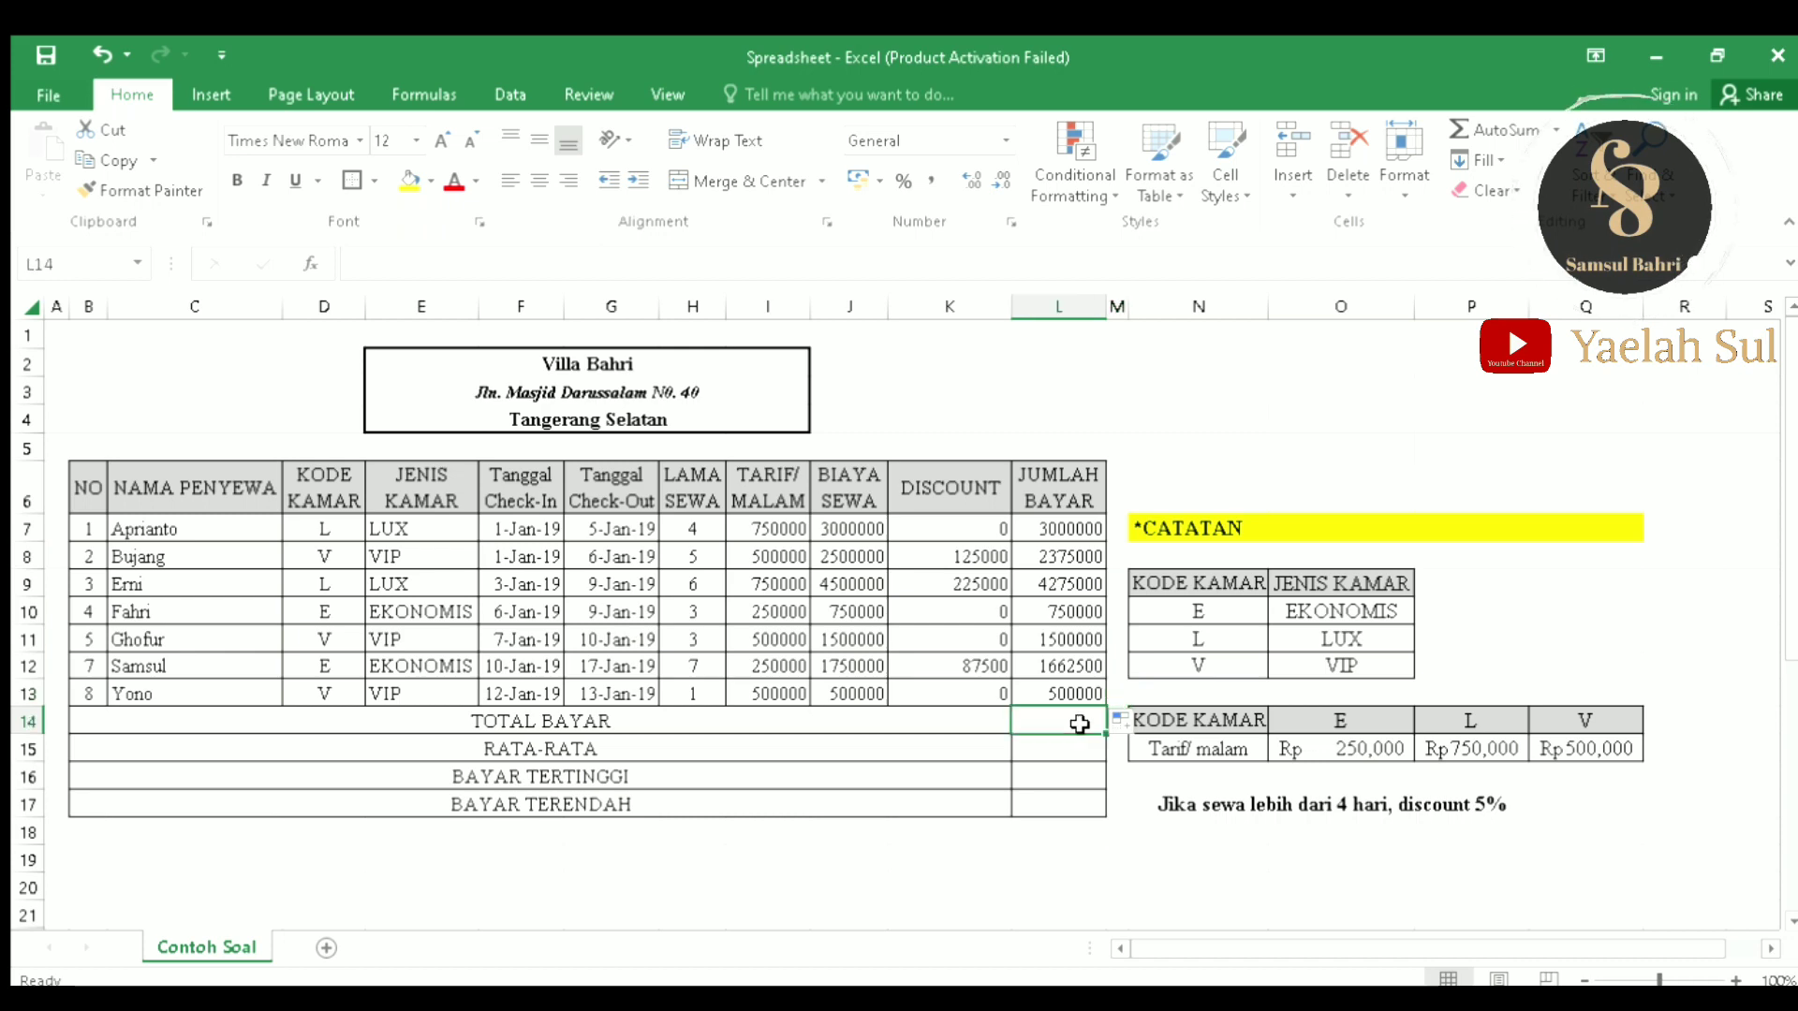
left_click(1091, 526)
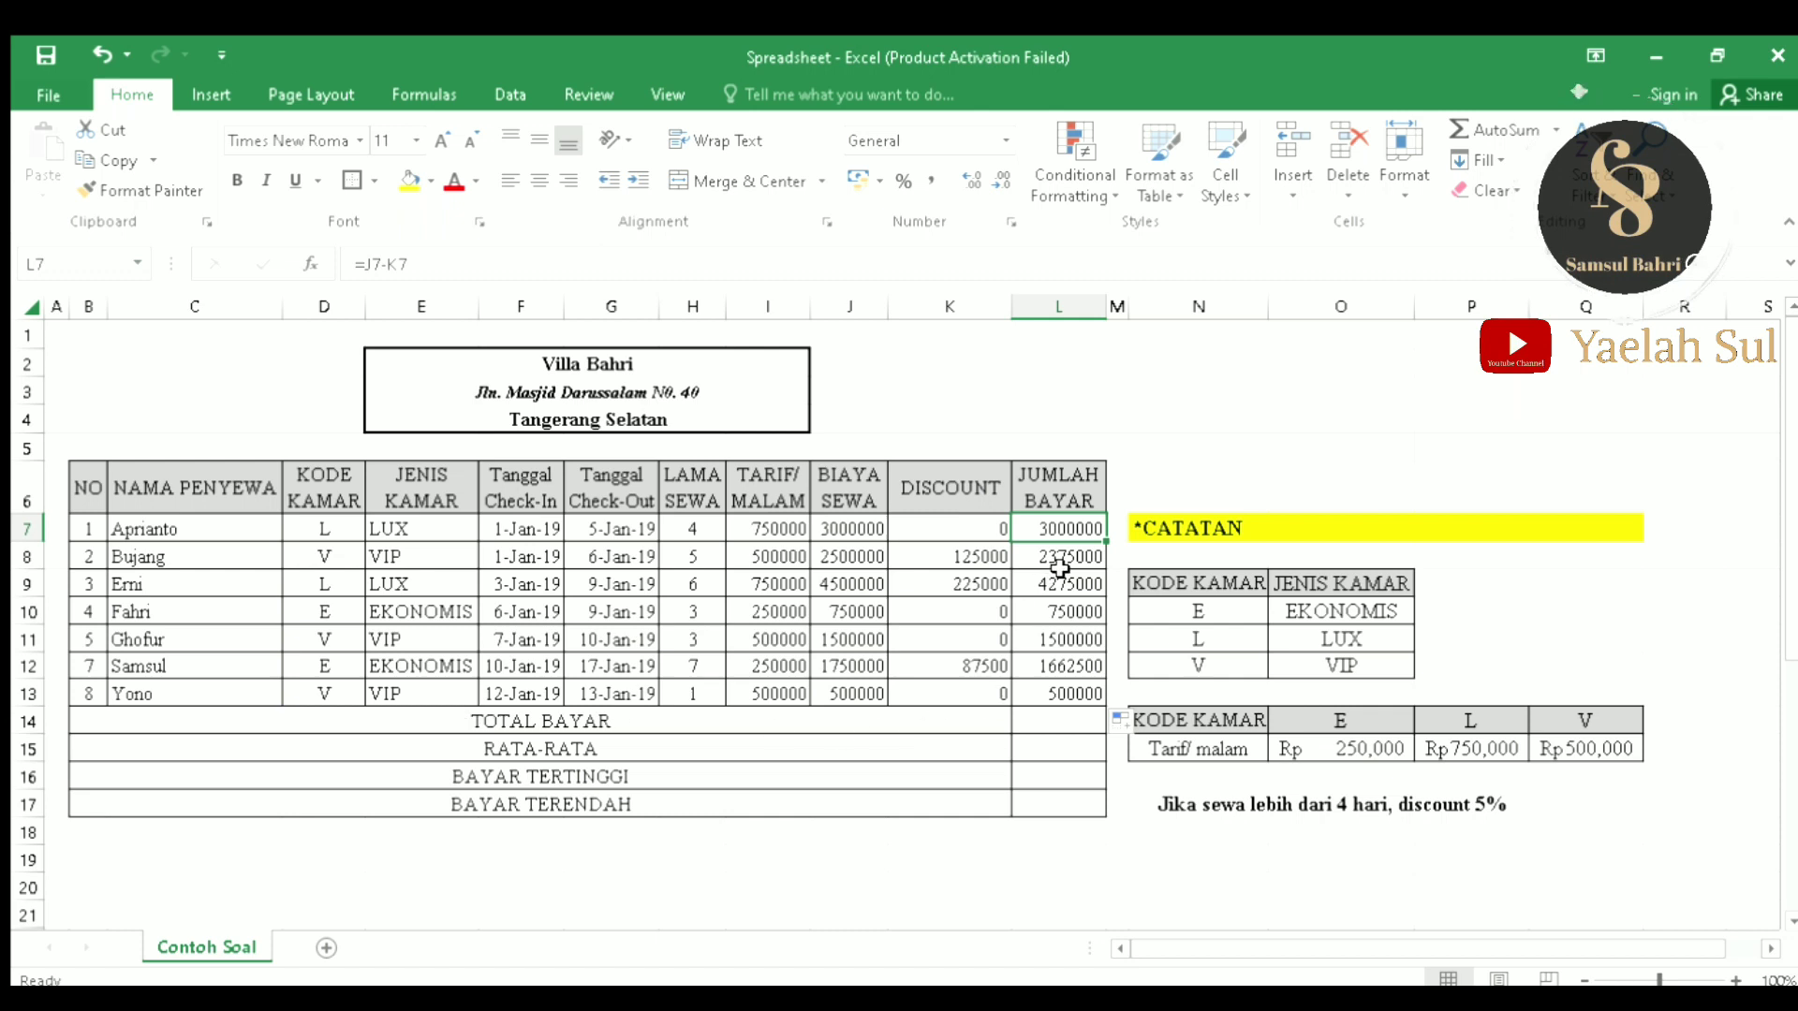
left_click(1041, 731)
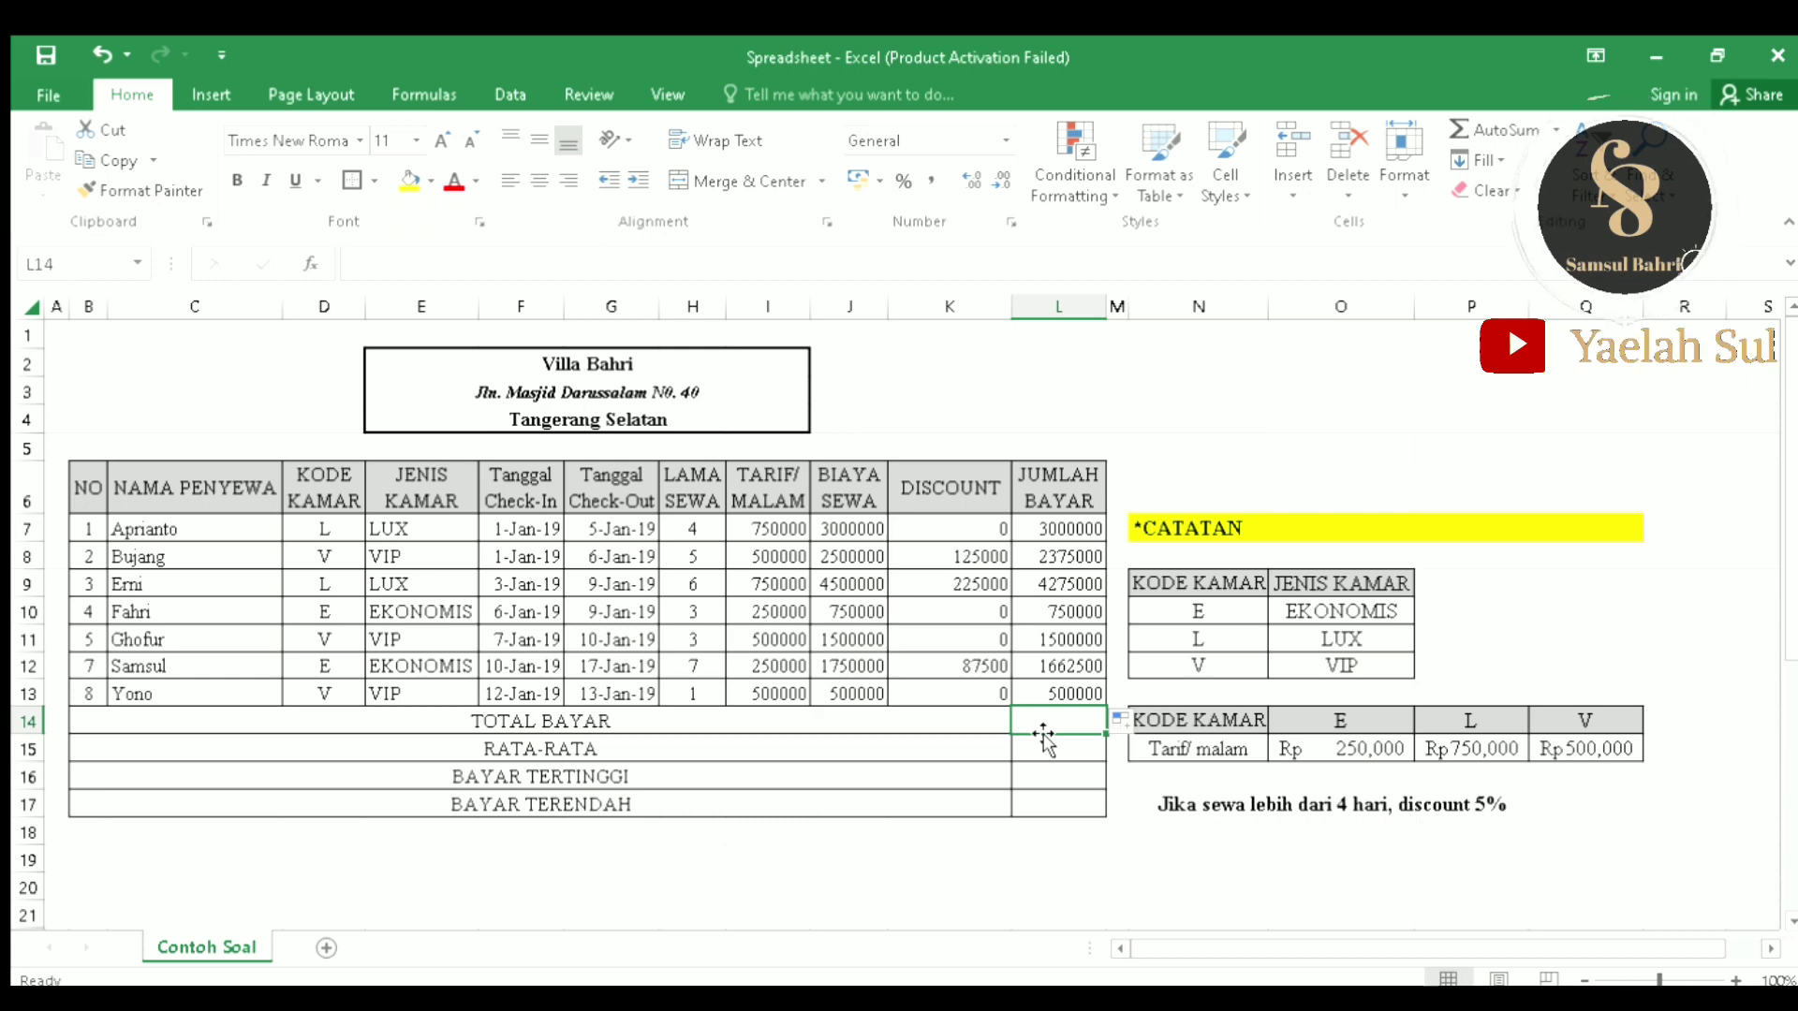
type("=su")
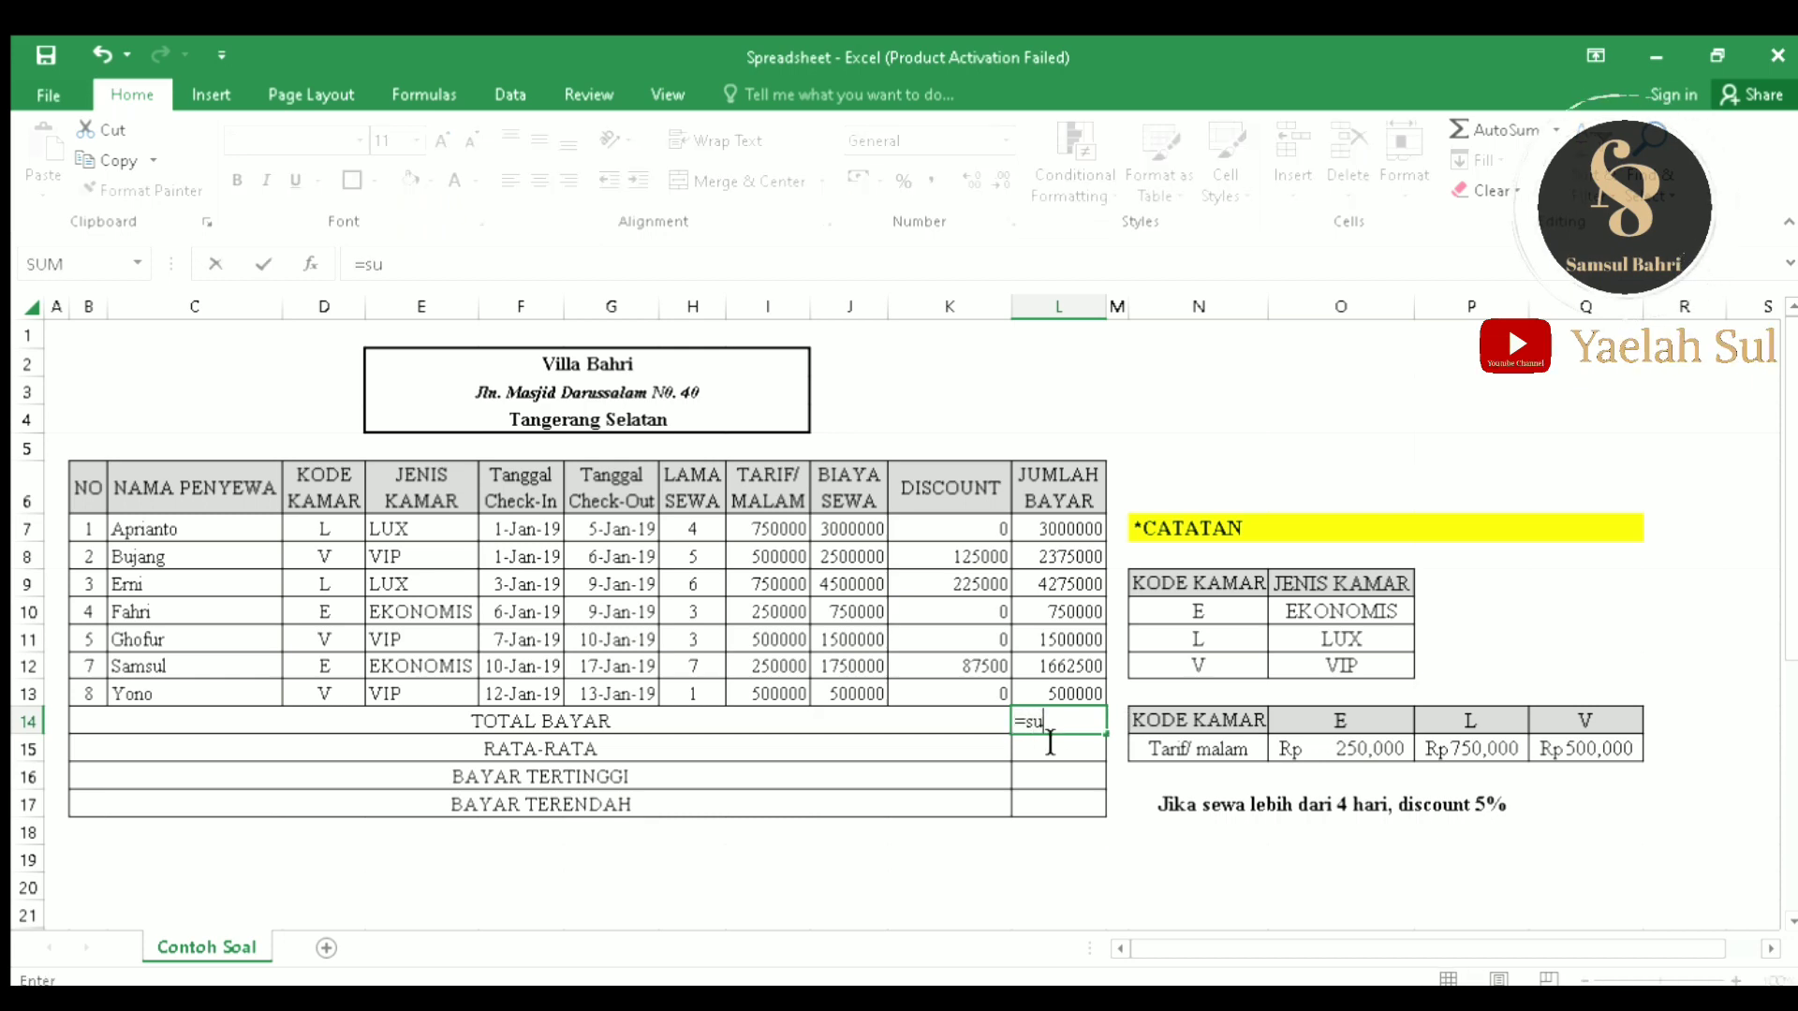
type("m(")
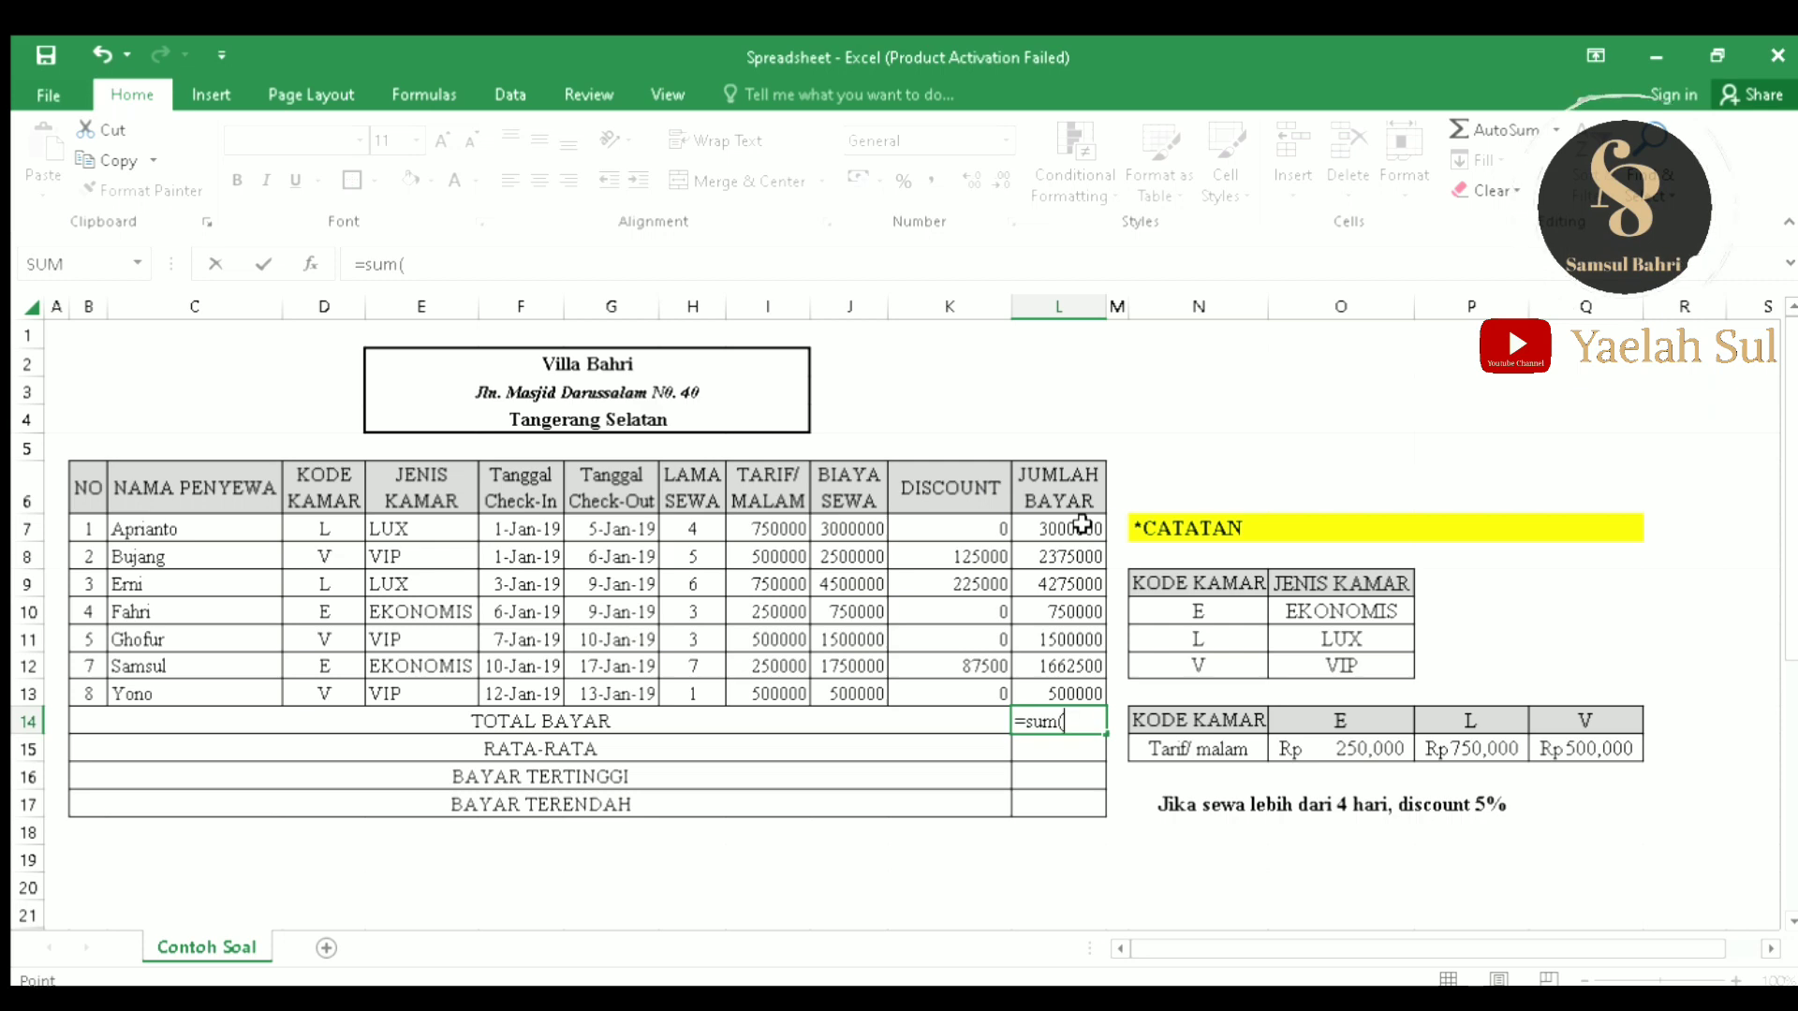
left_click(1082, 524)
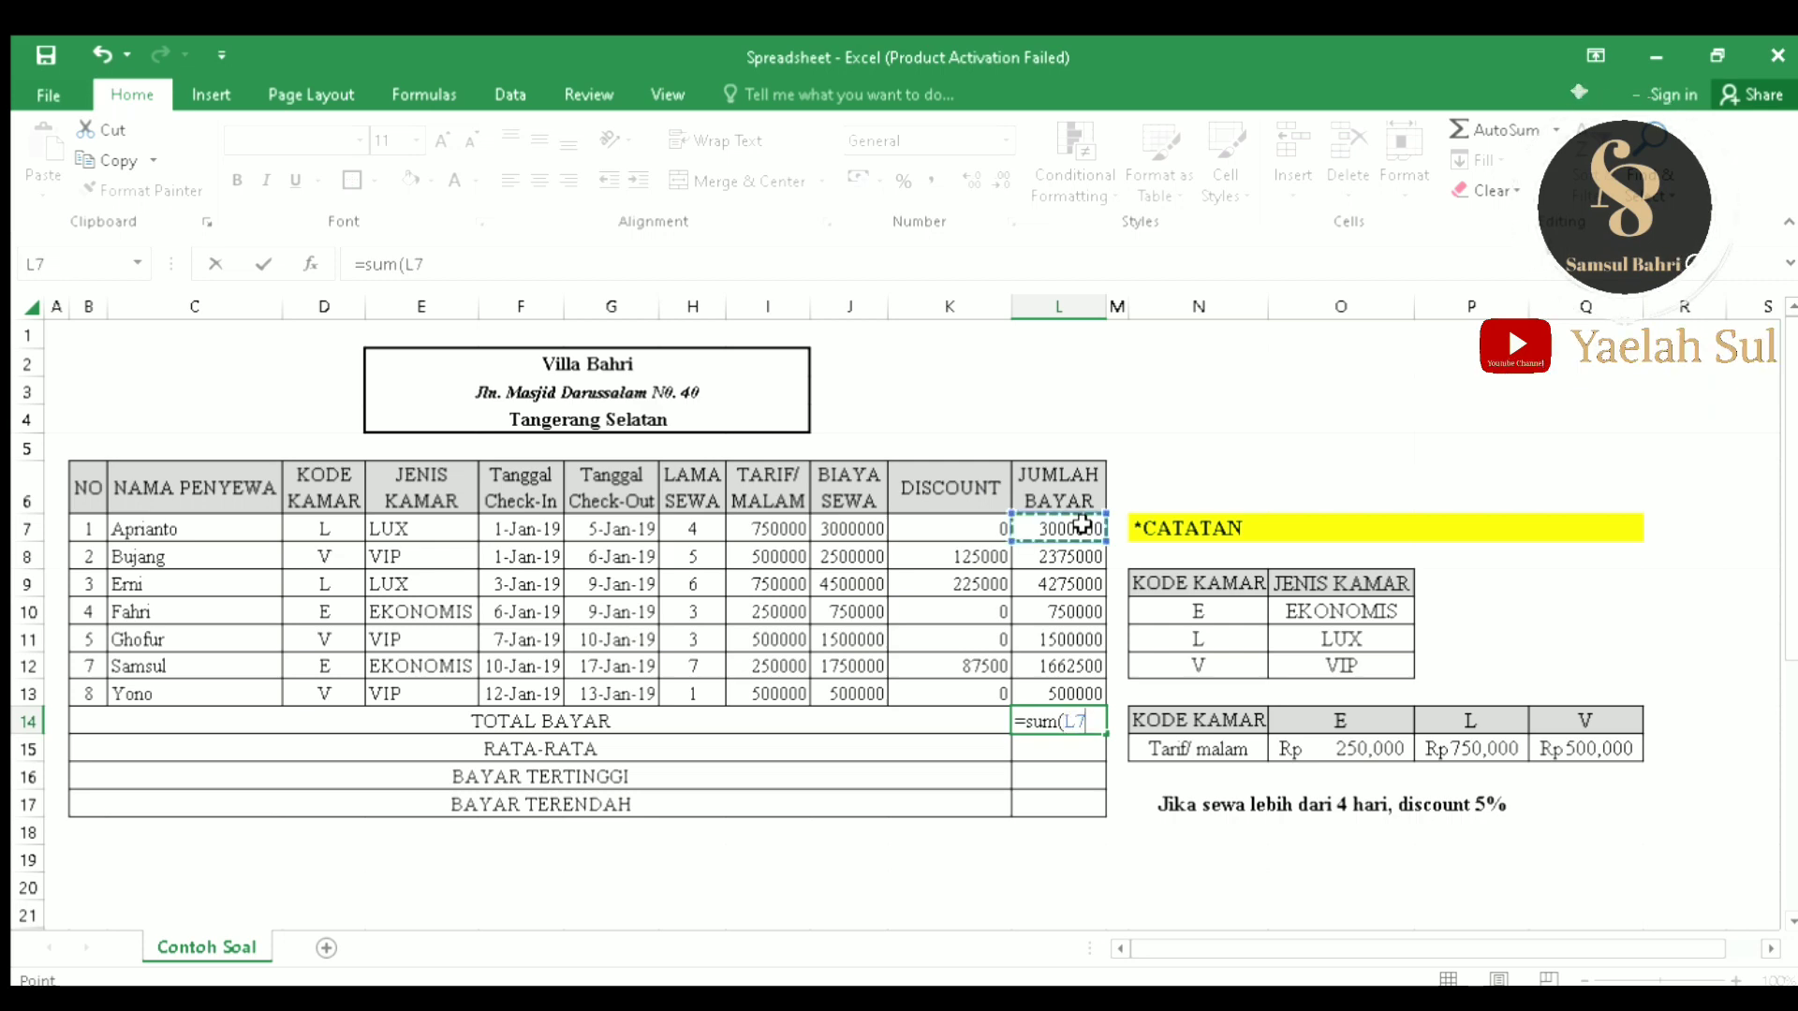
left_click_drag(1082, 524, 1086, 693)
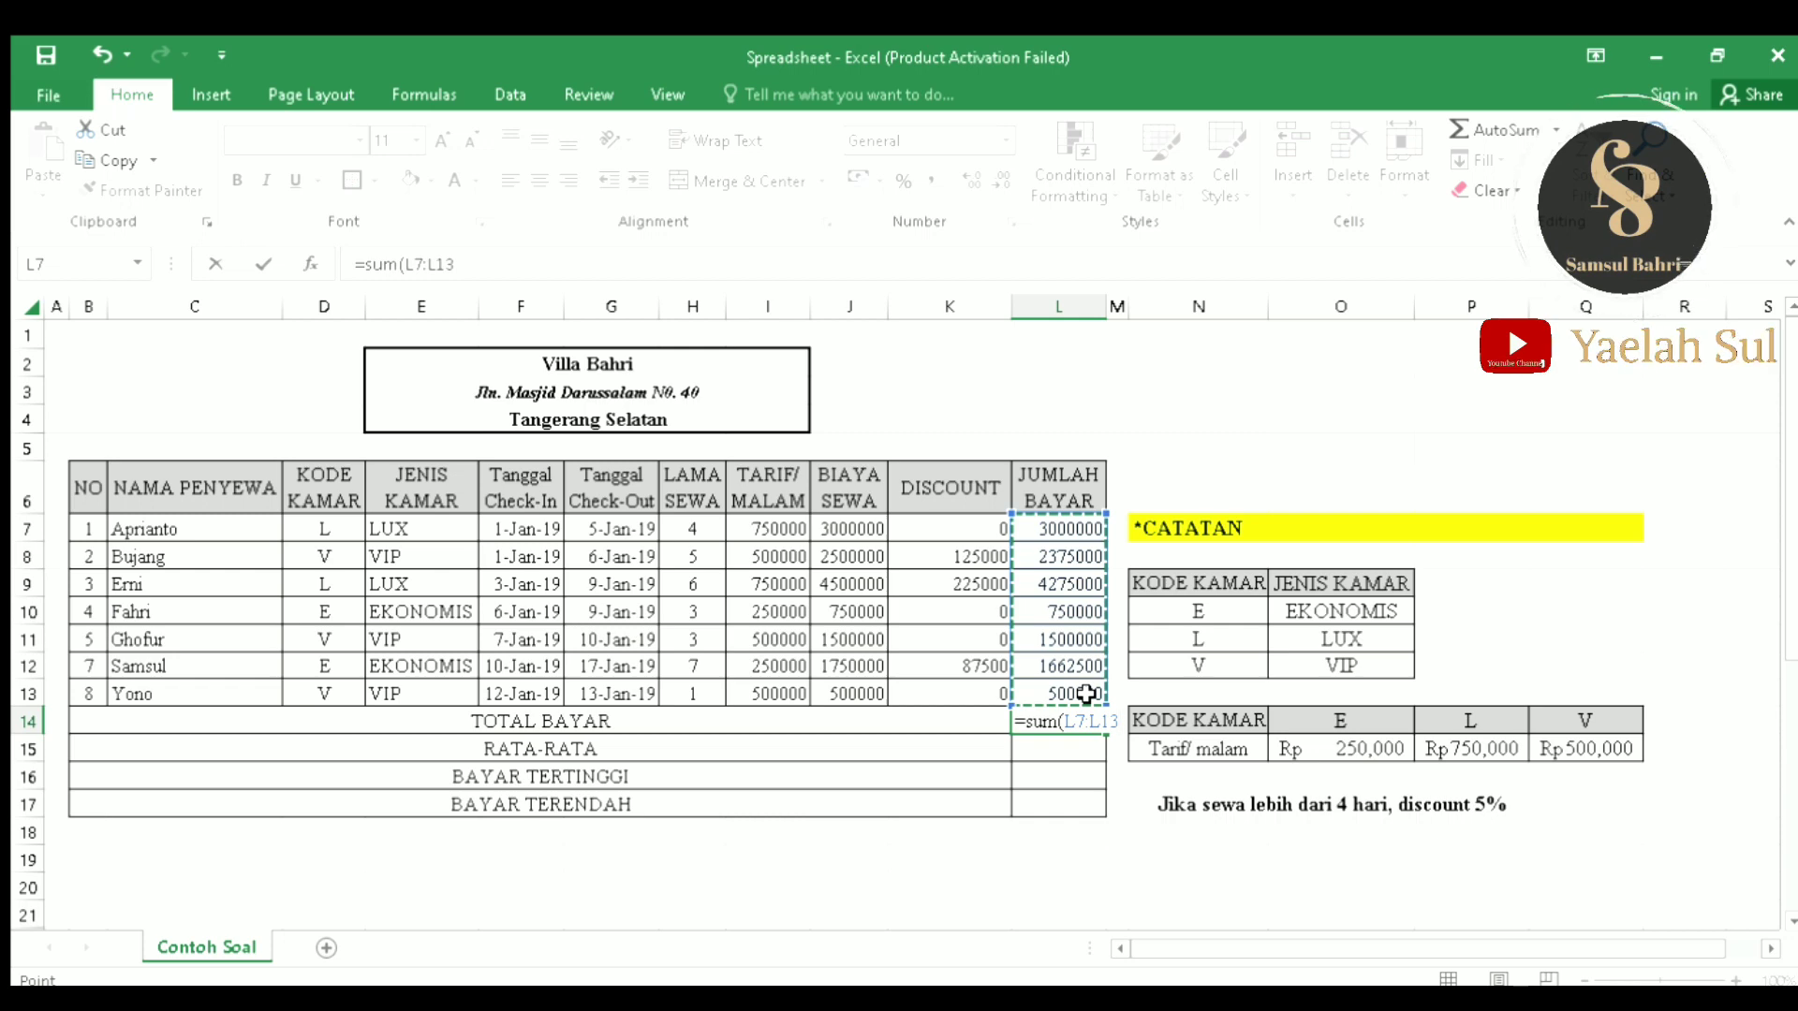
key("Return")
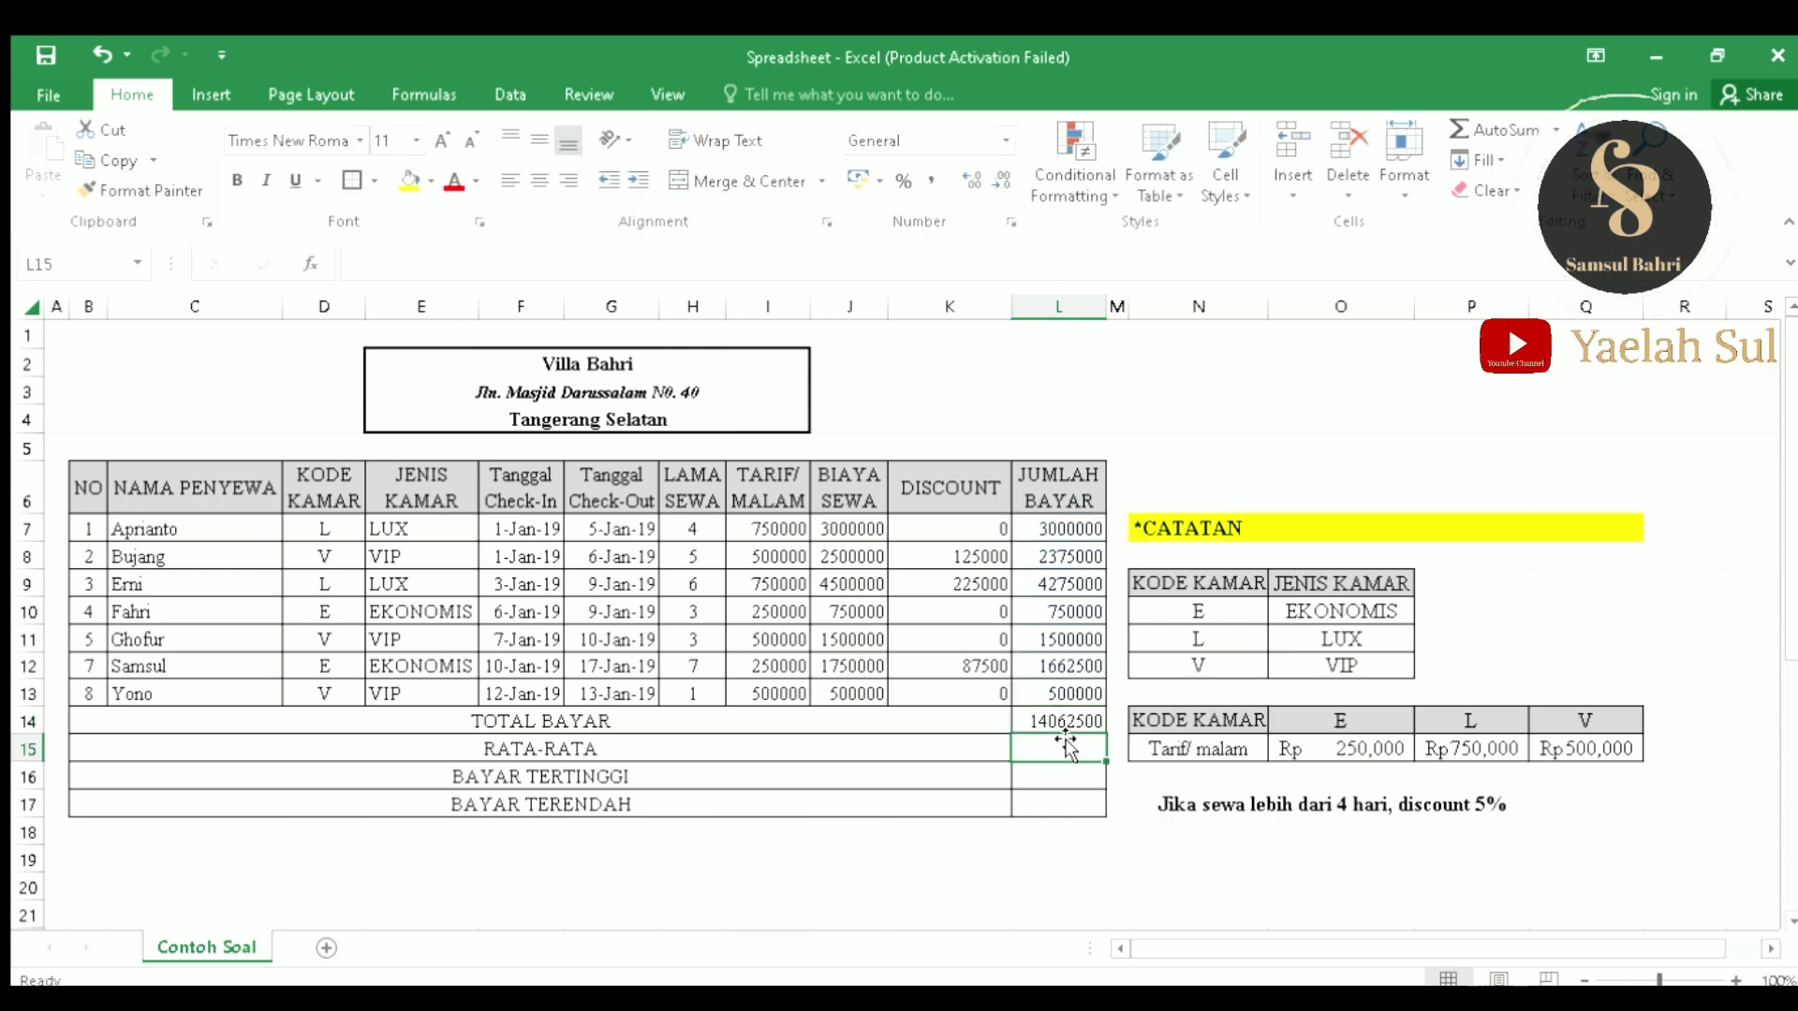
Step: Re-enter the TOTAL BAYAR formula in L14 as the SUM of the range L7:L13
left_click(1064, 721)
double_click(1065, 722)
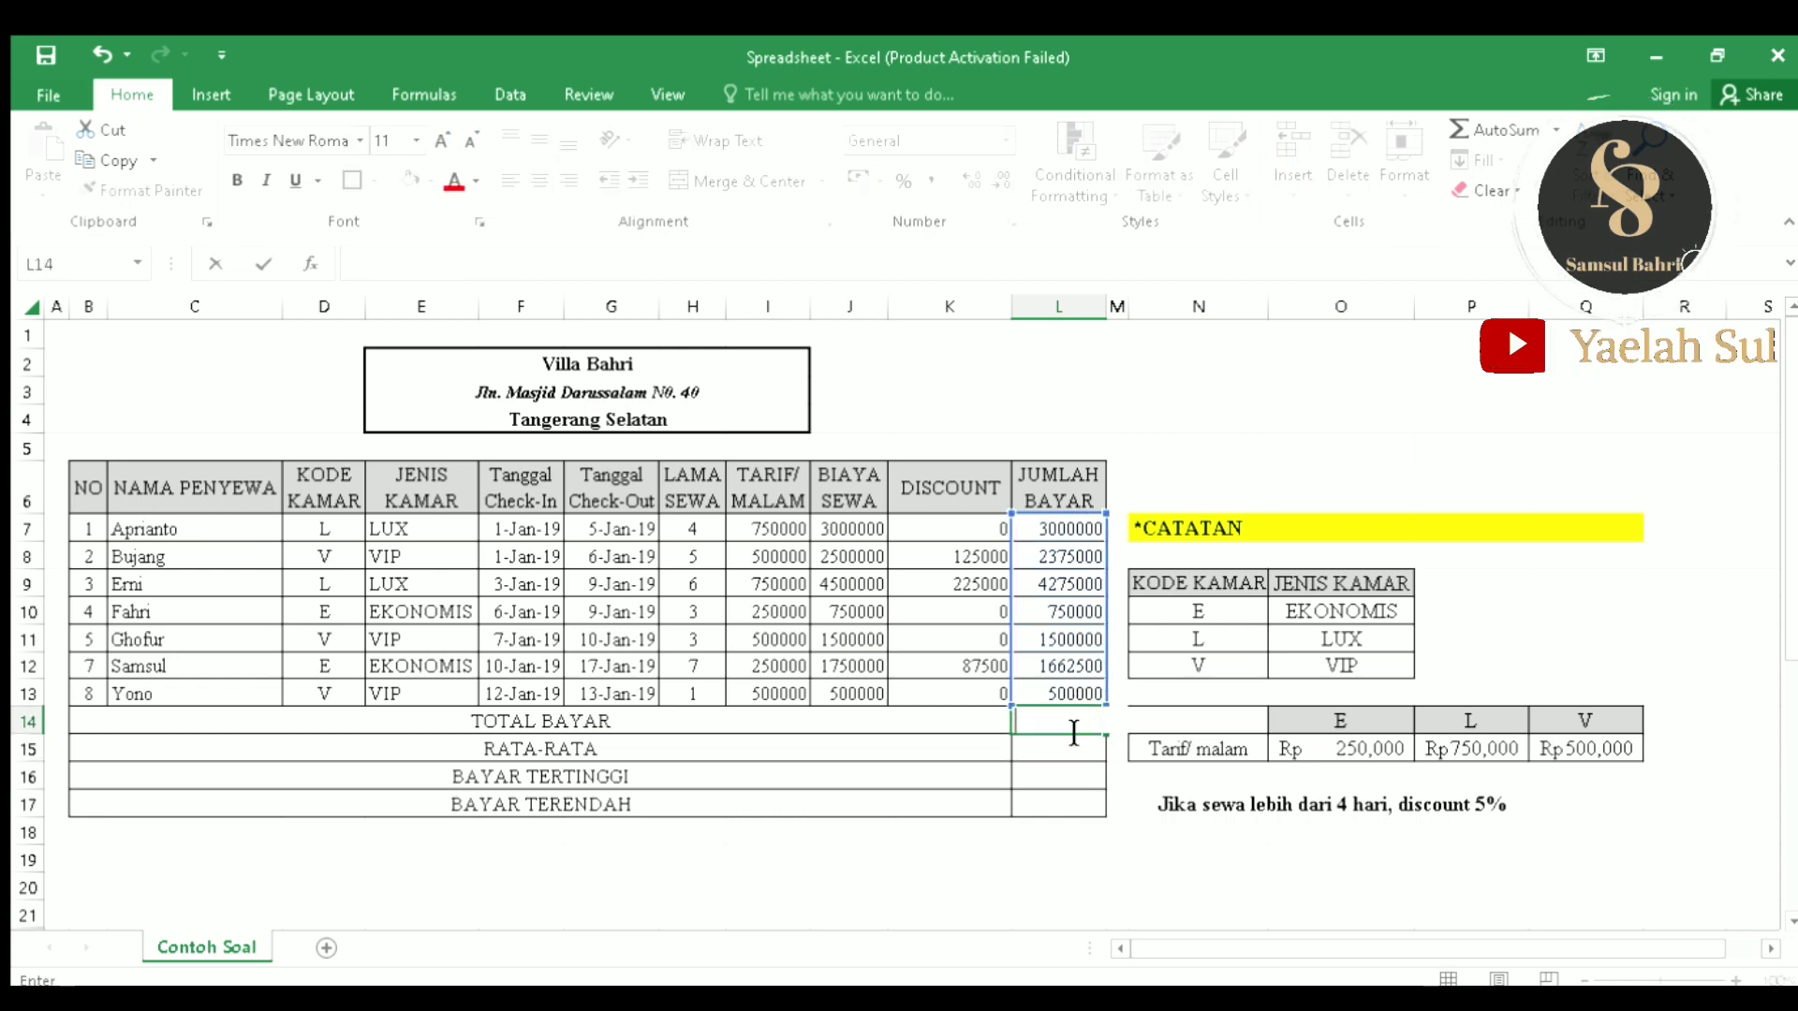
type("=sum")
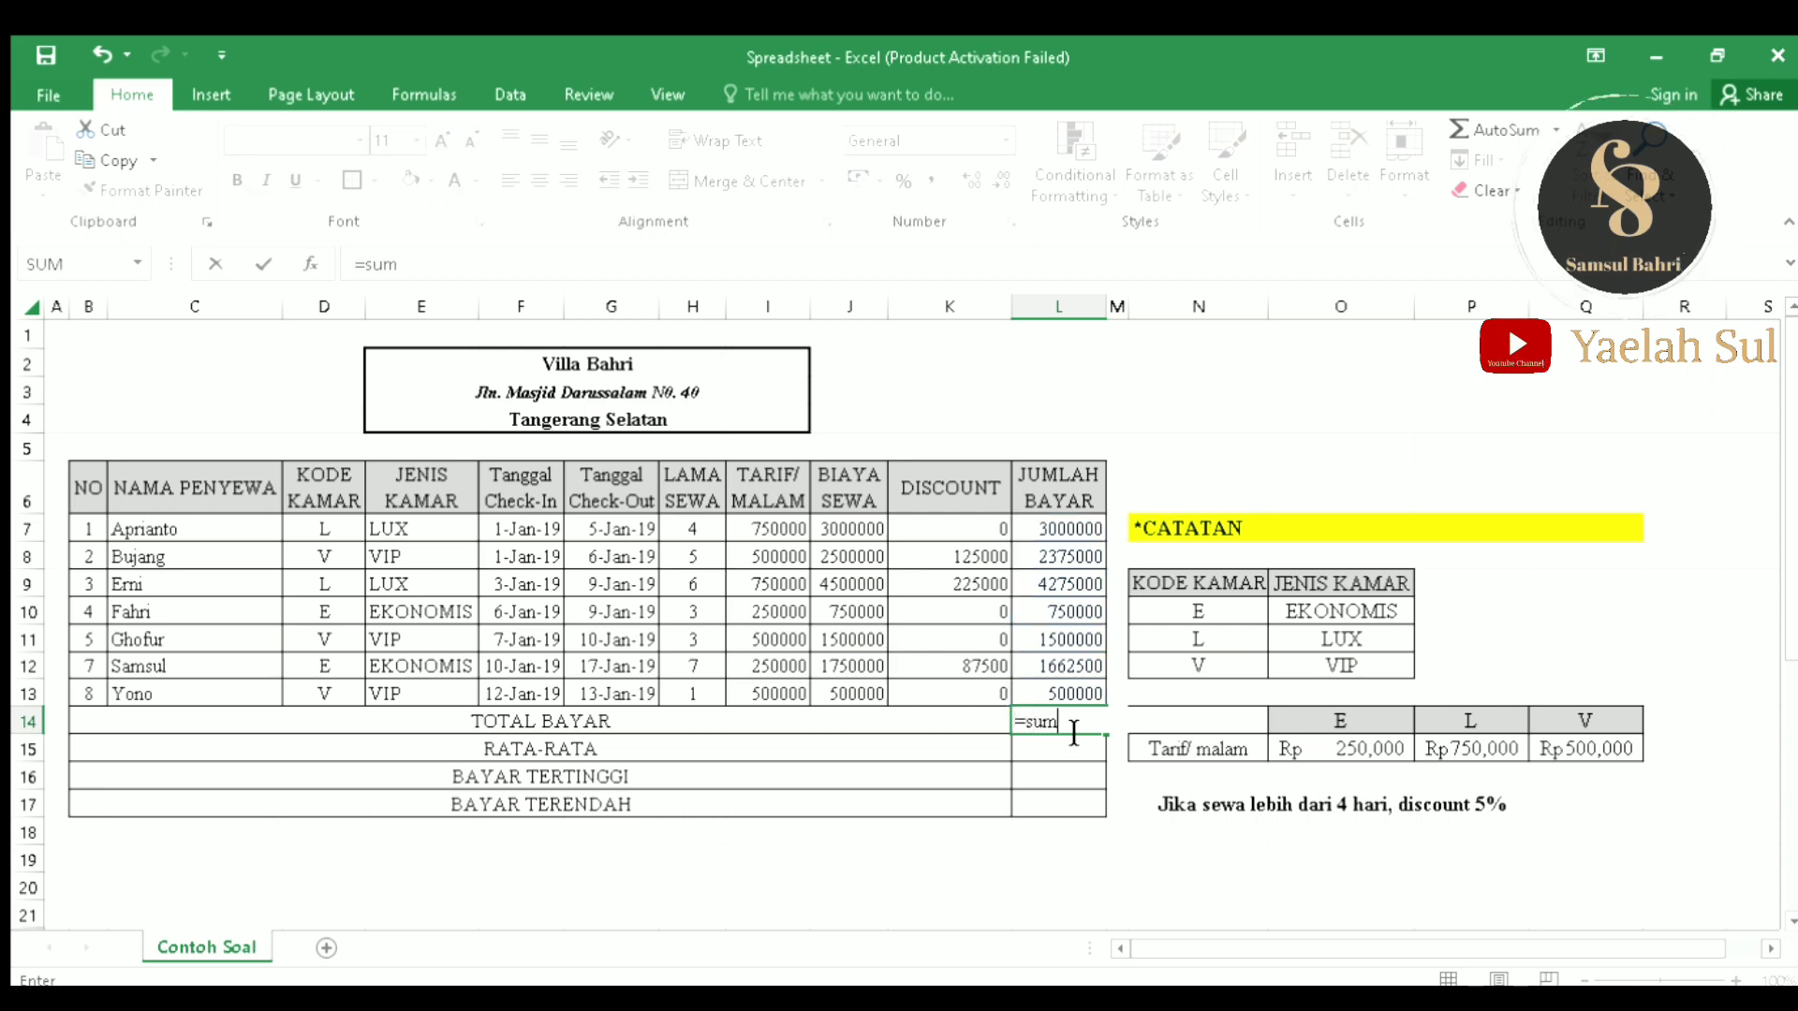
type("(")
left_click(1083, 525)
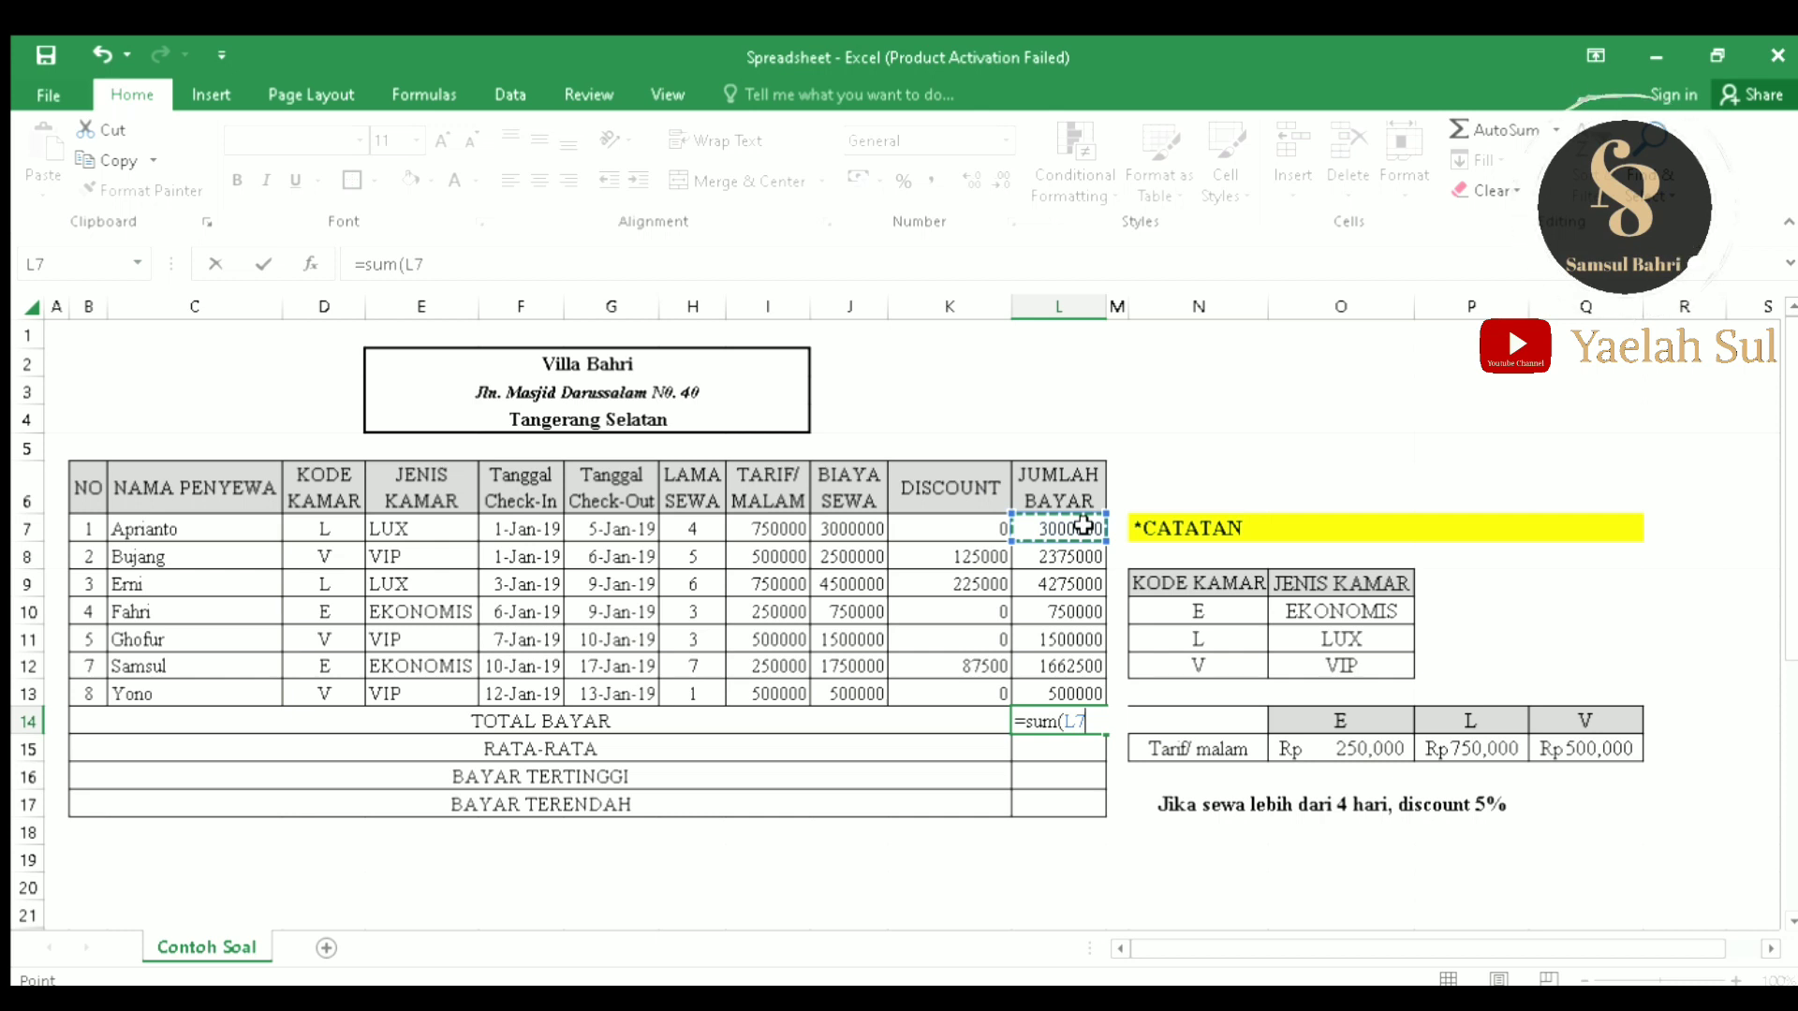
key("shift+Down")
key("shift+Down")
key("shift+Down")
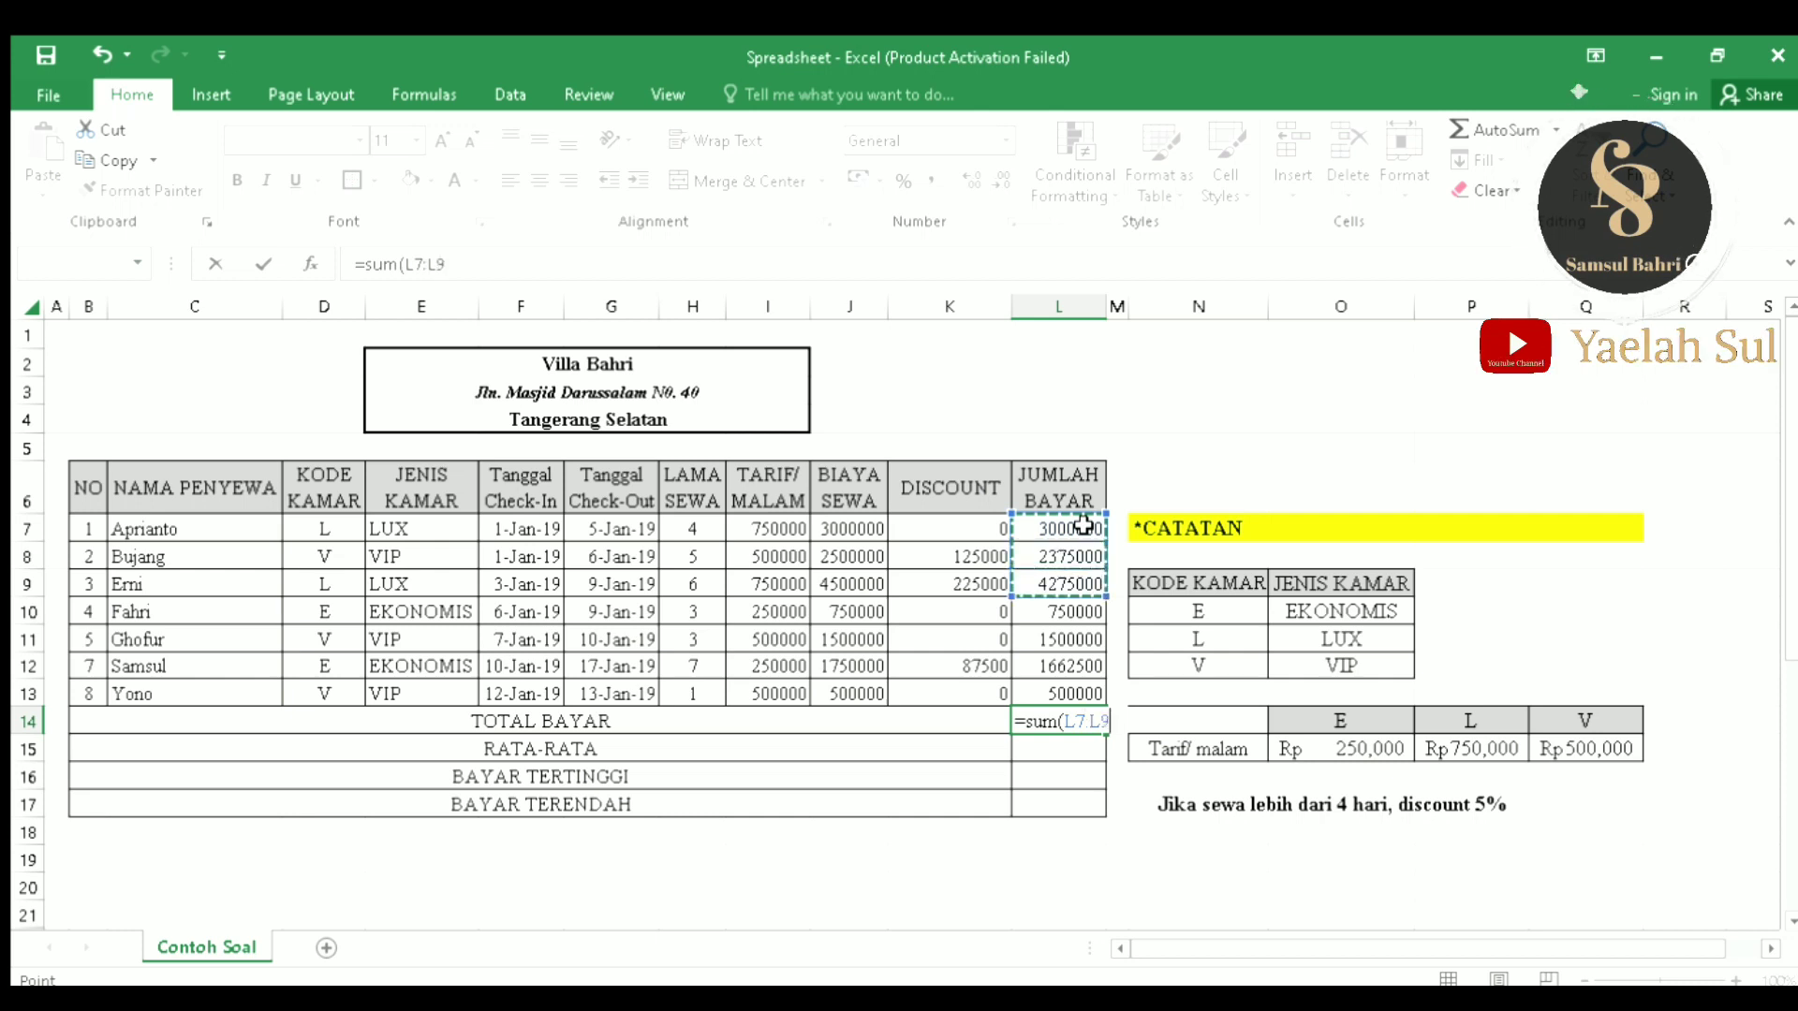
key("shift+Down")
key("shift+Down")
key("shift+Down")
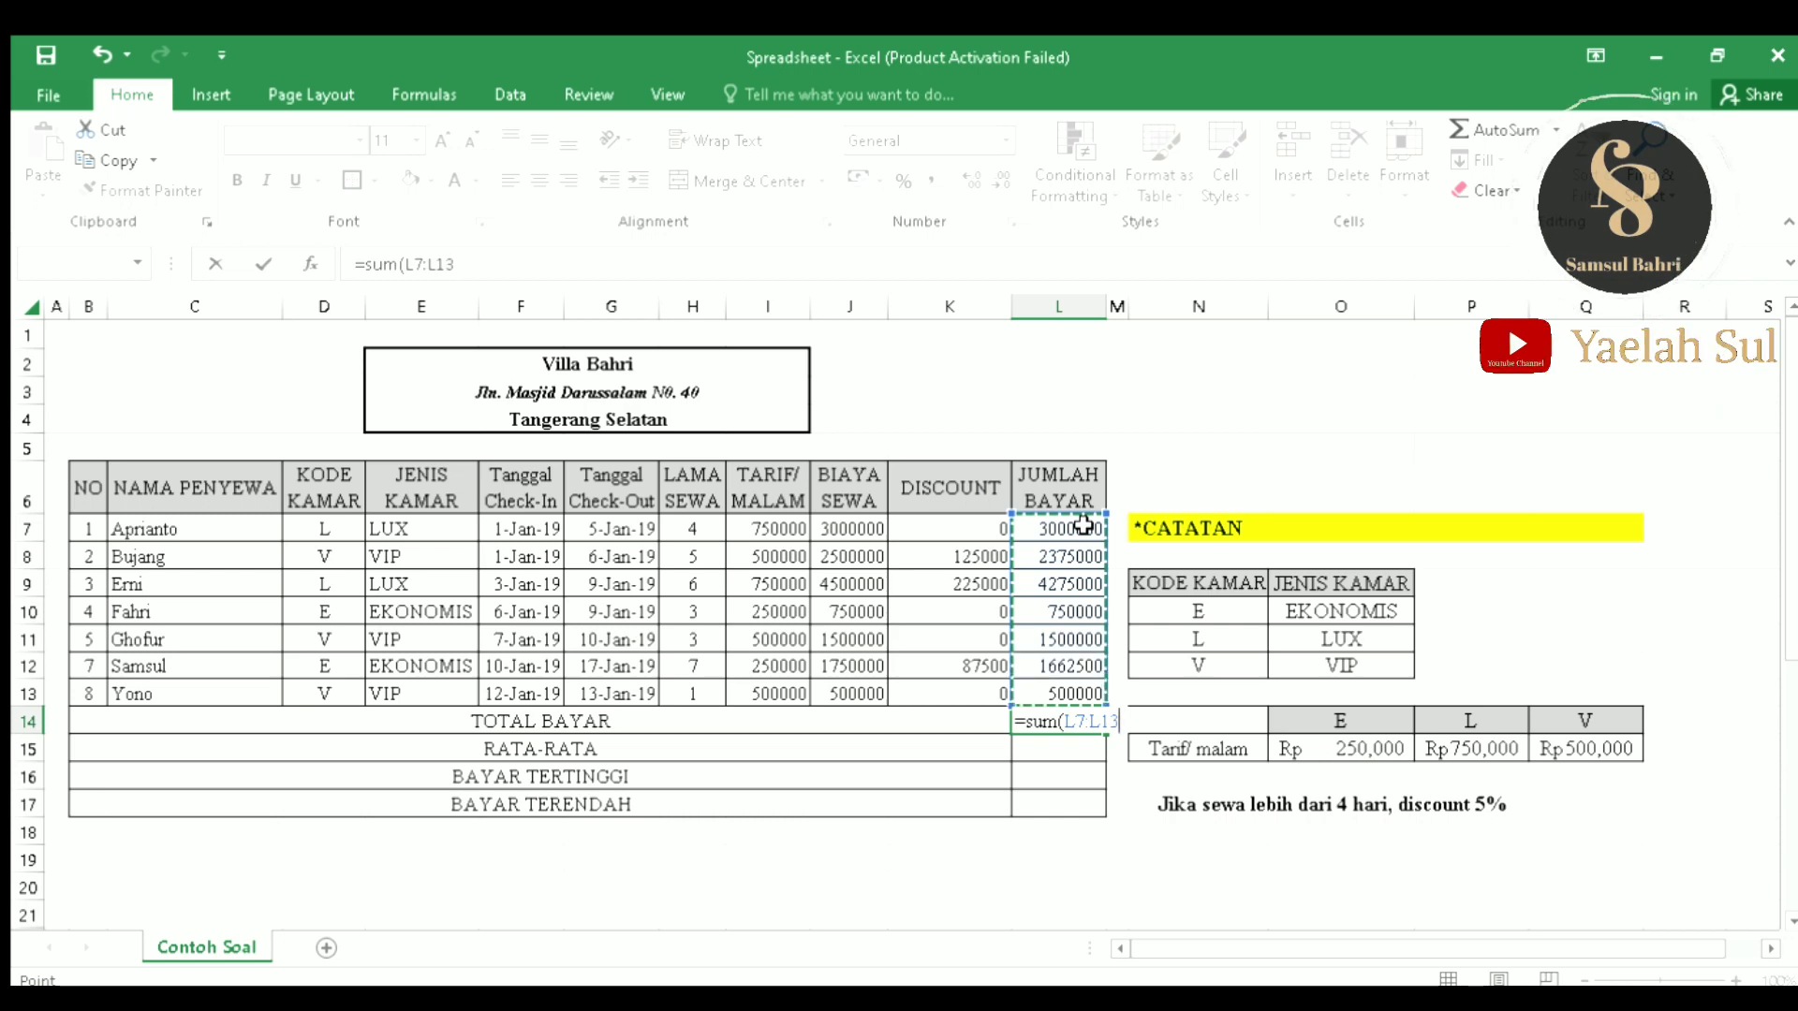
key("Return")
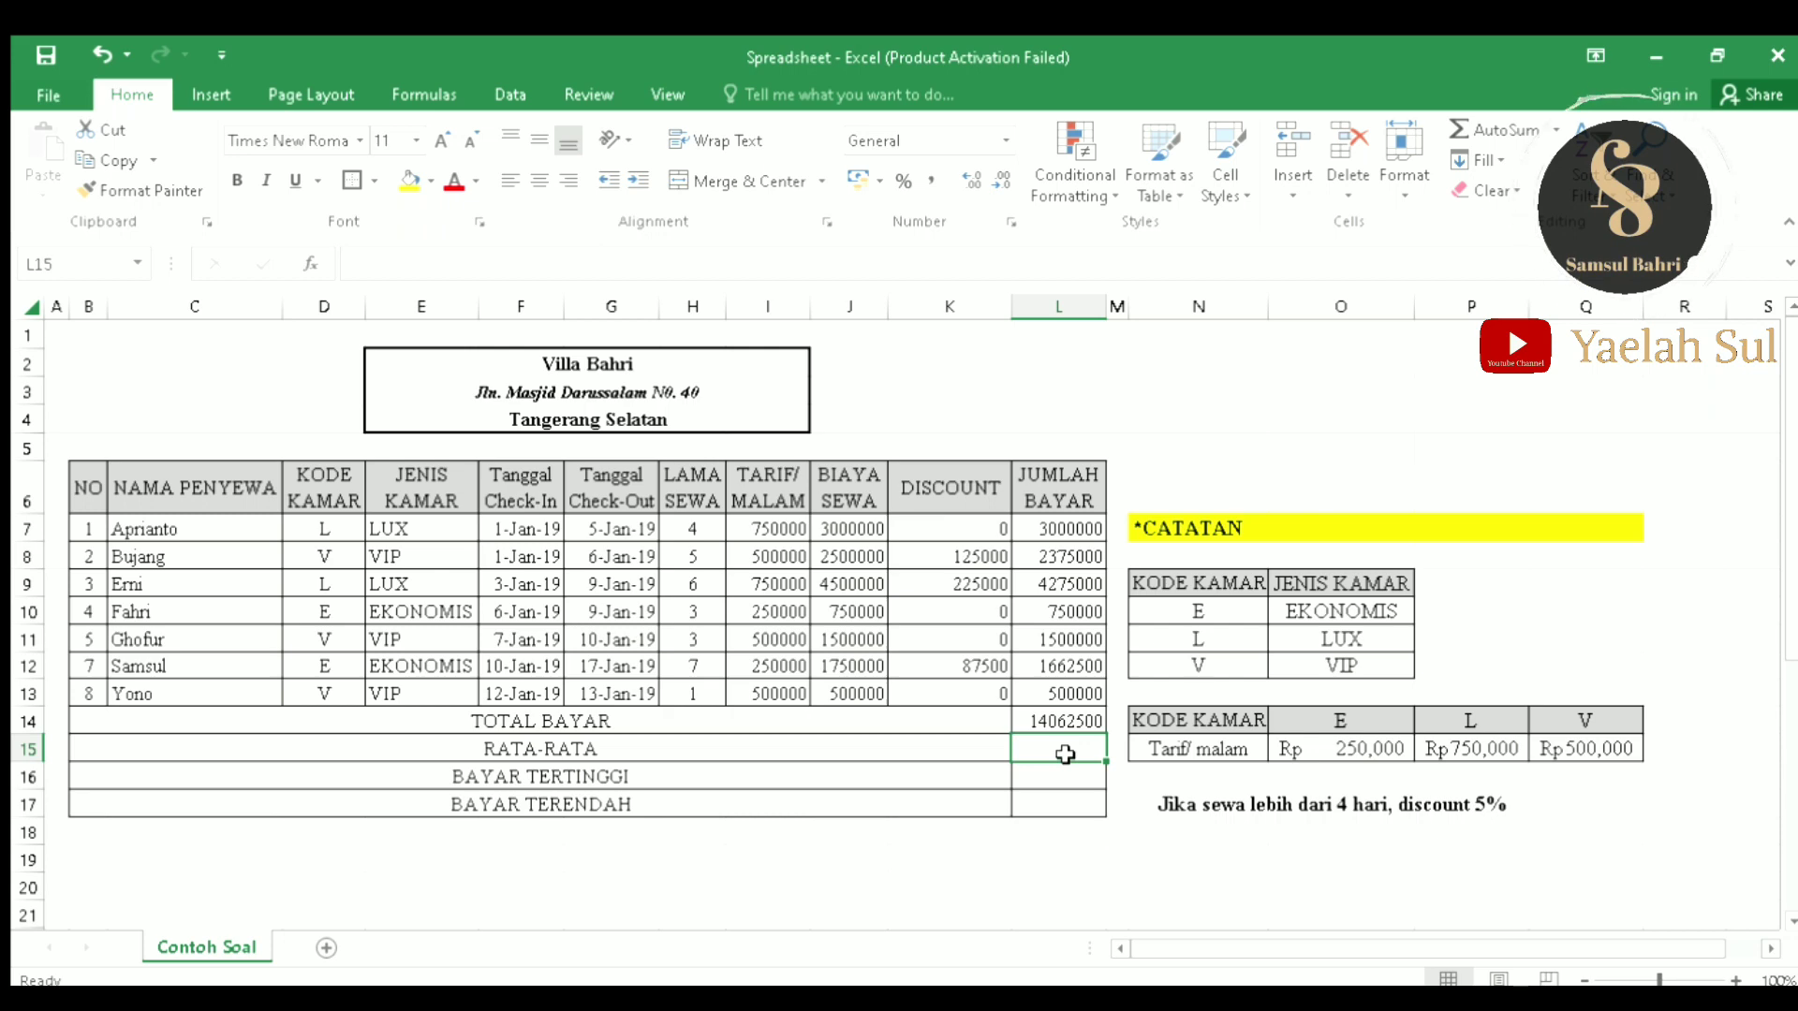
Step: Calculate RATA-RATA in L15 with the AVERAGE function over the JUMLAH BAYAR range L7:L13
type("=")
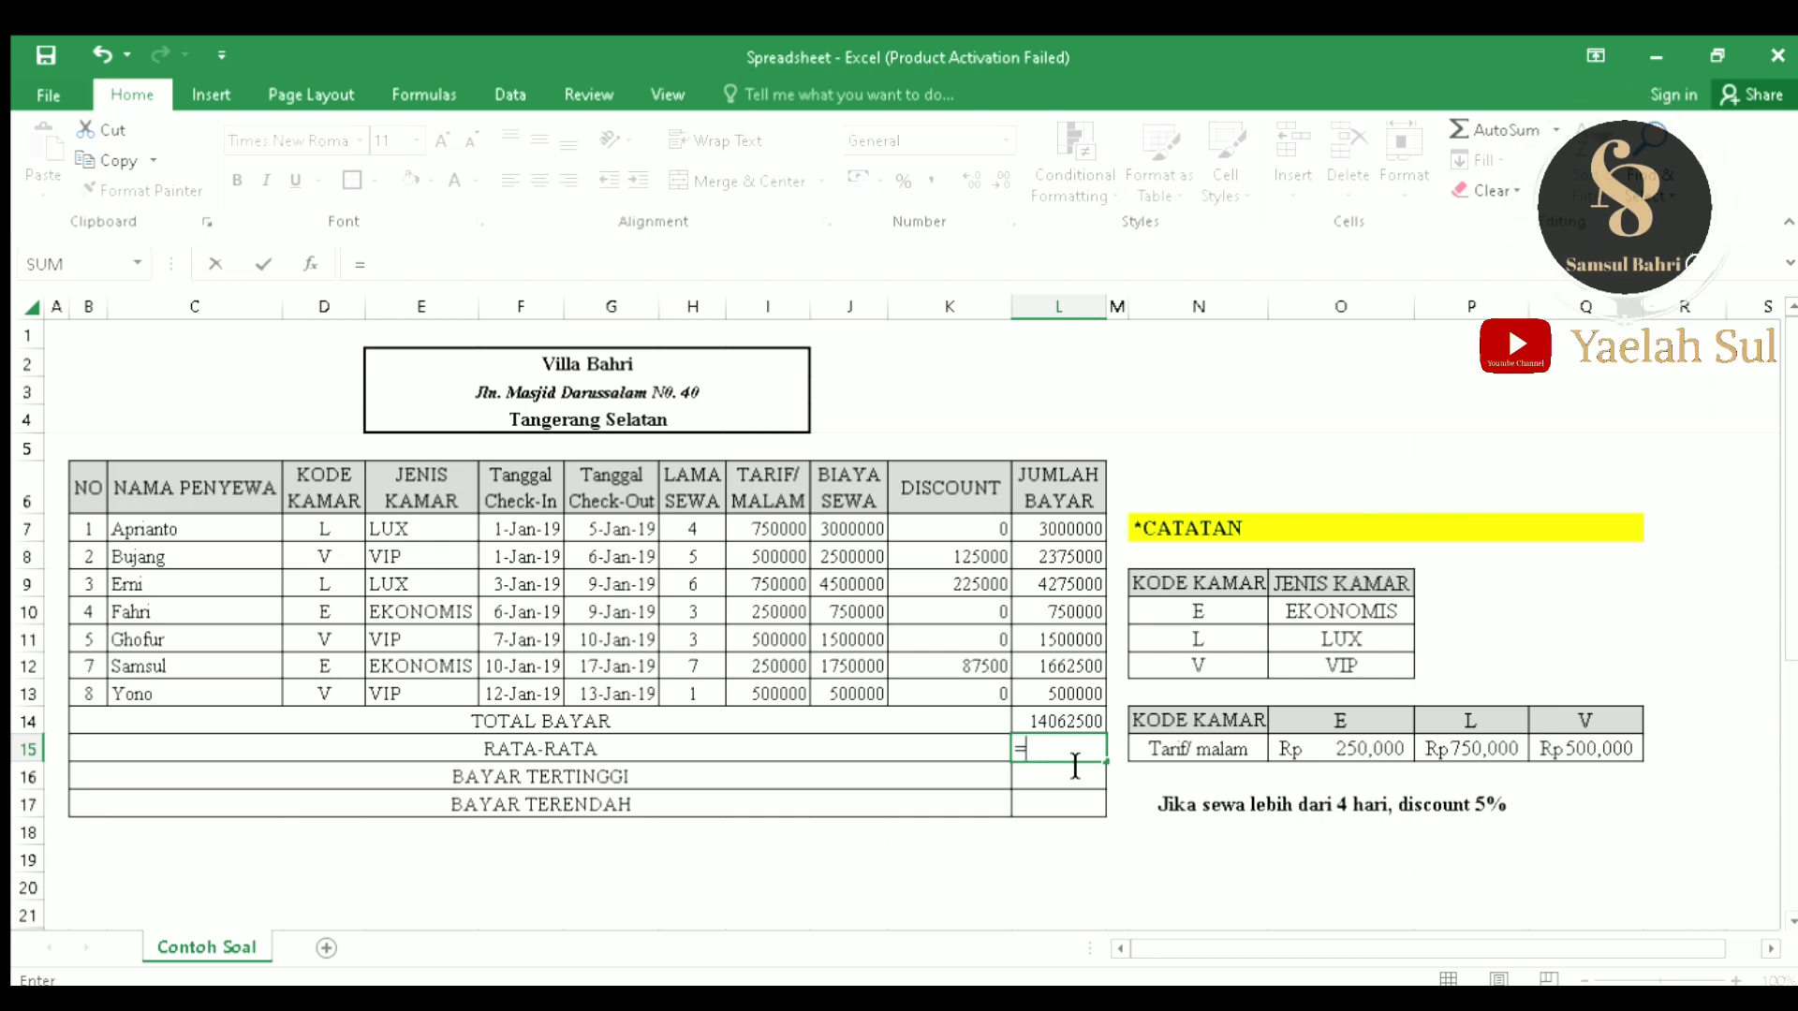
type("ave")
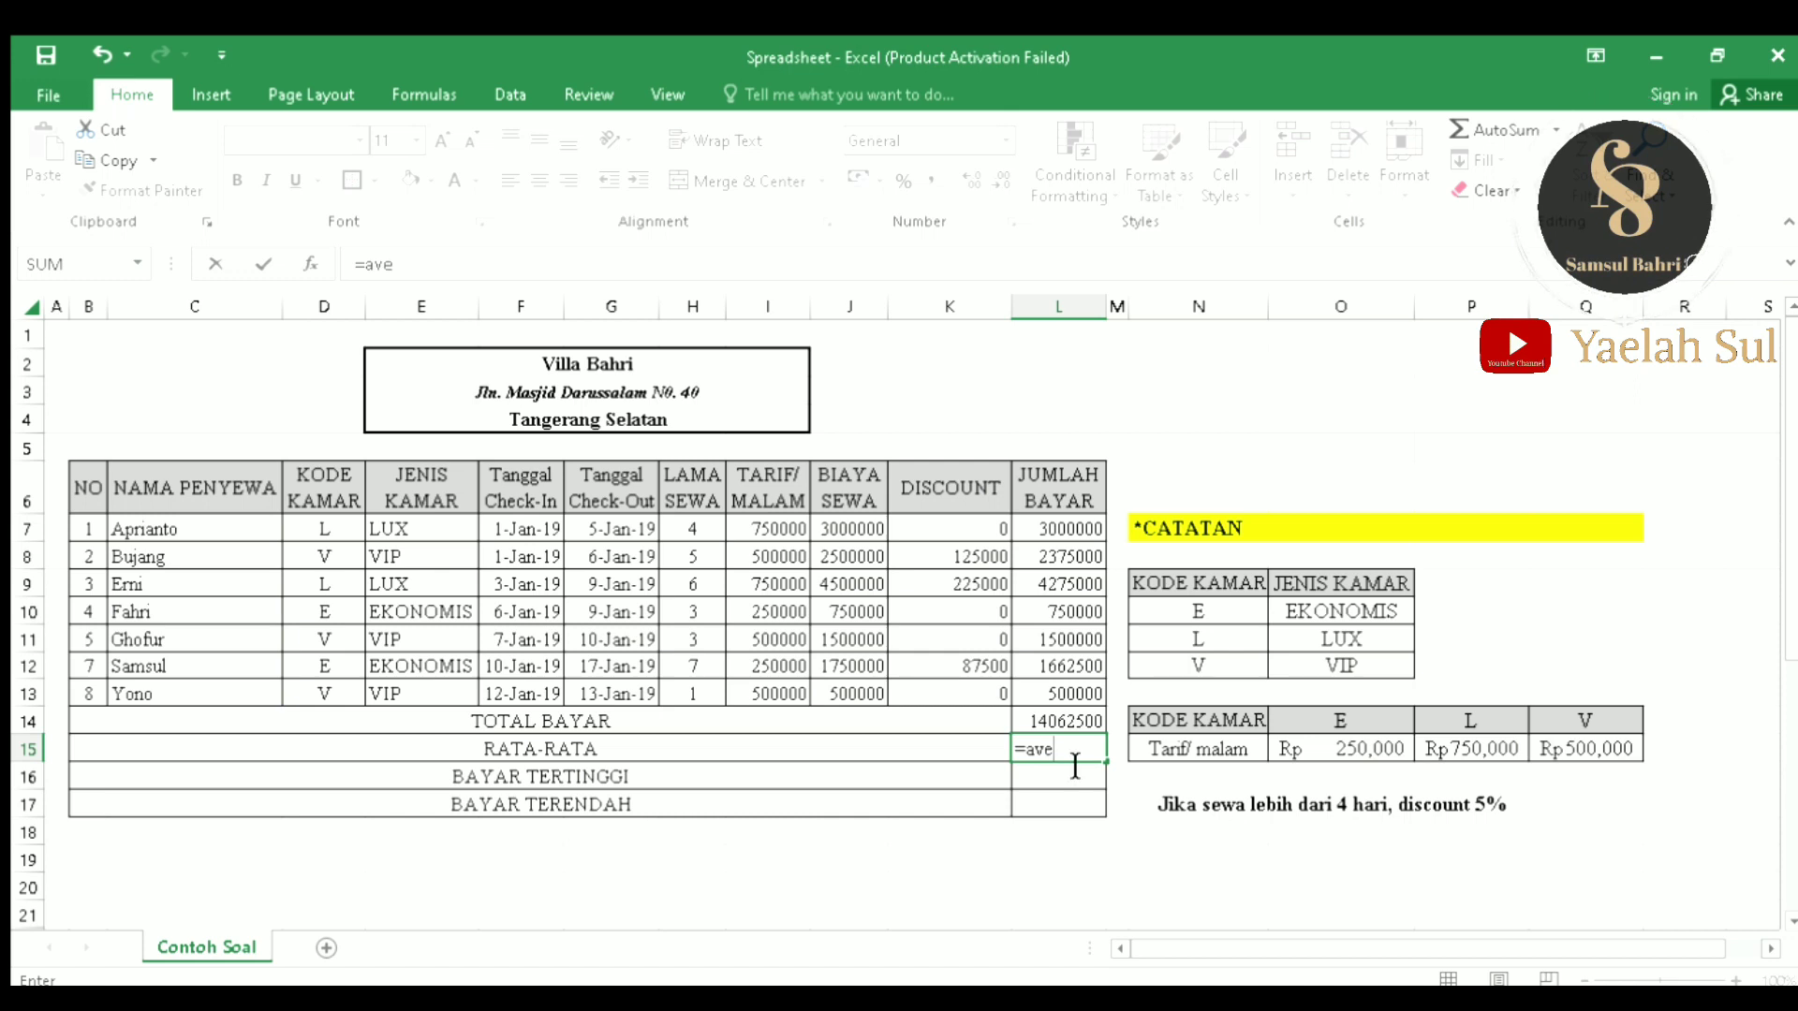
key("Tab")
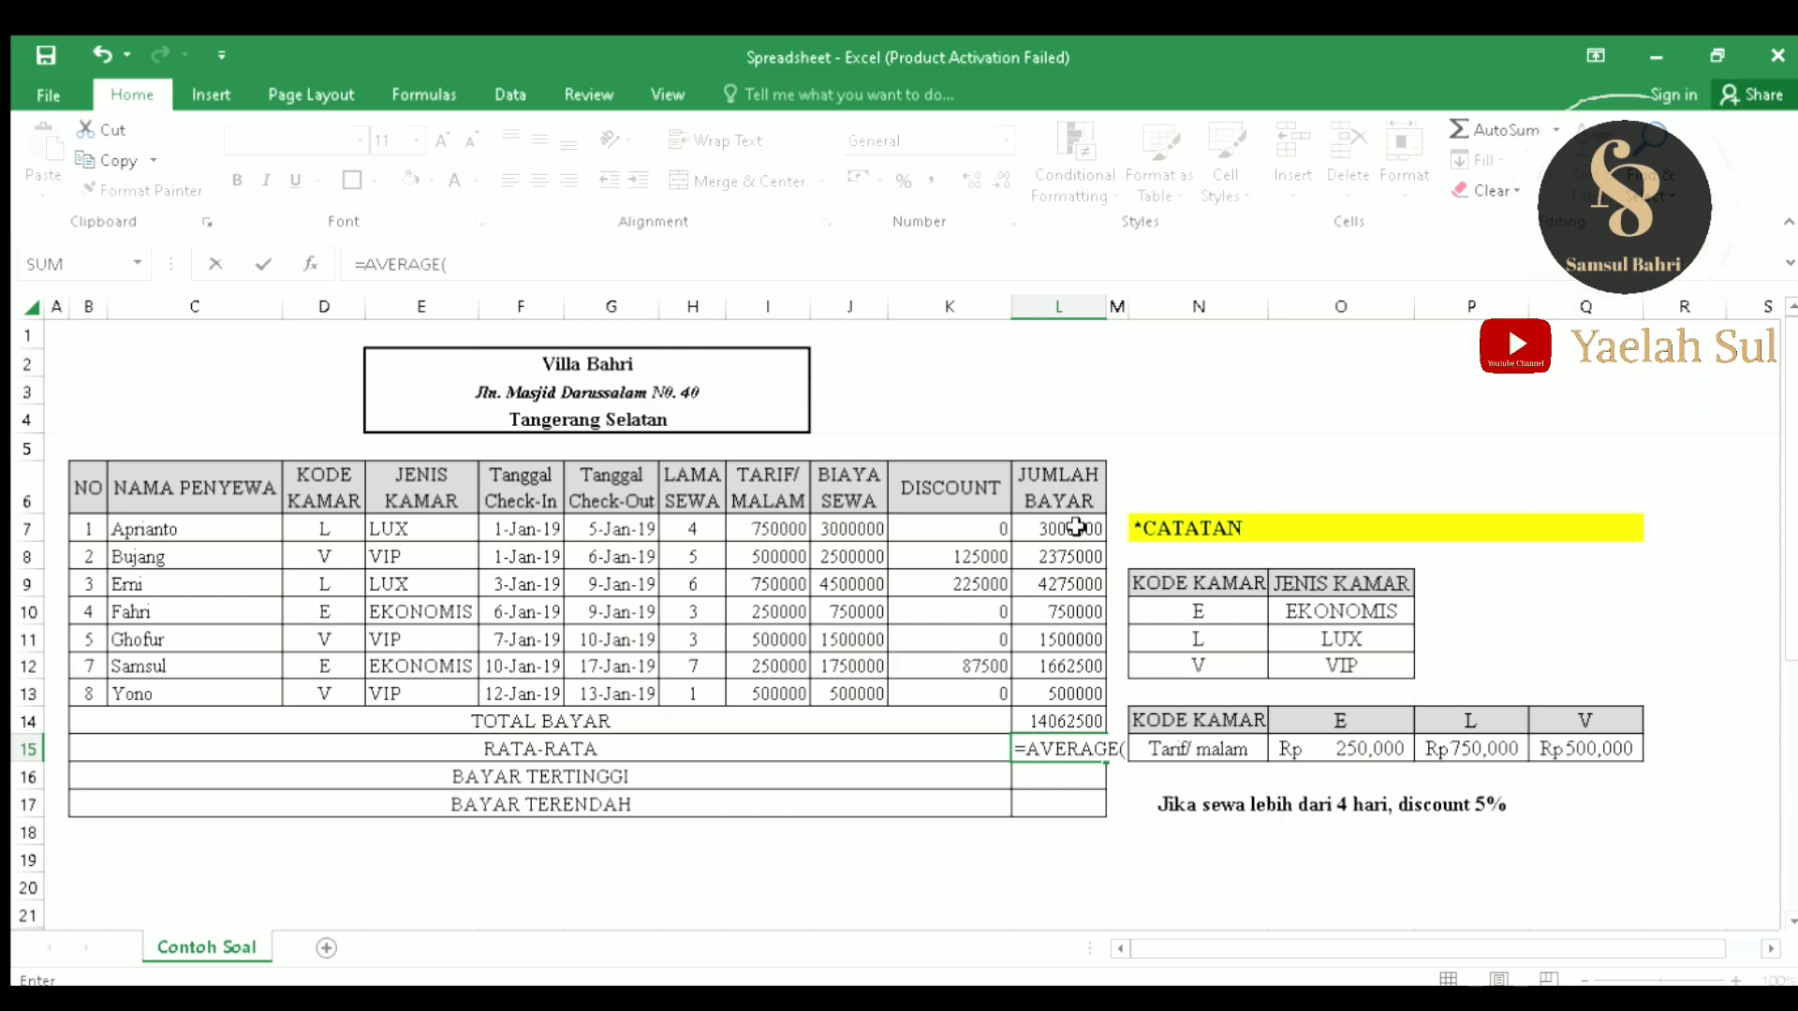
left_click_drag(1076, 527, 1063, 701)
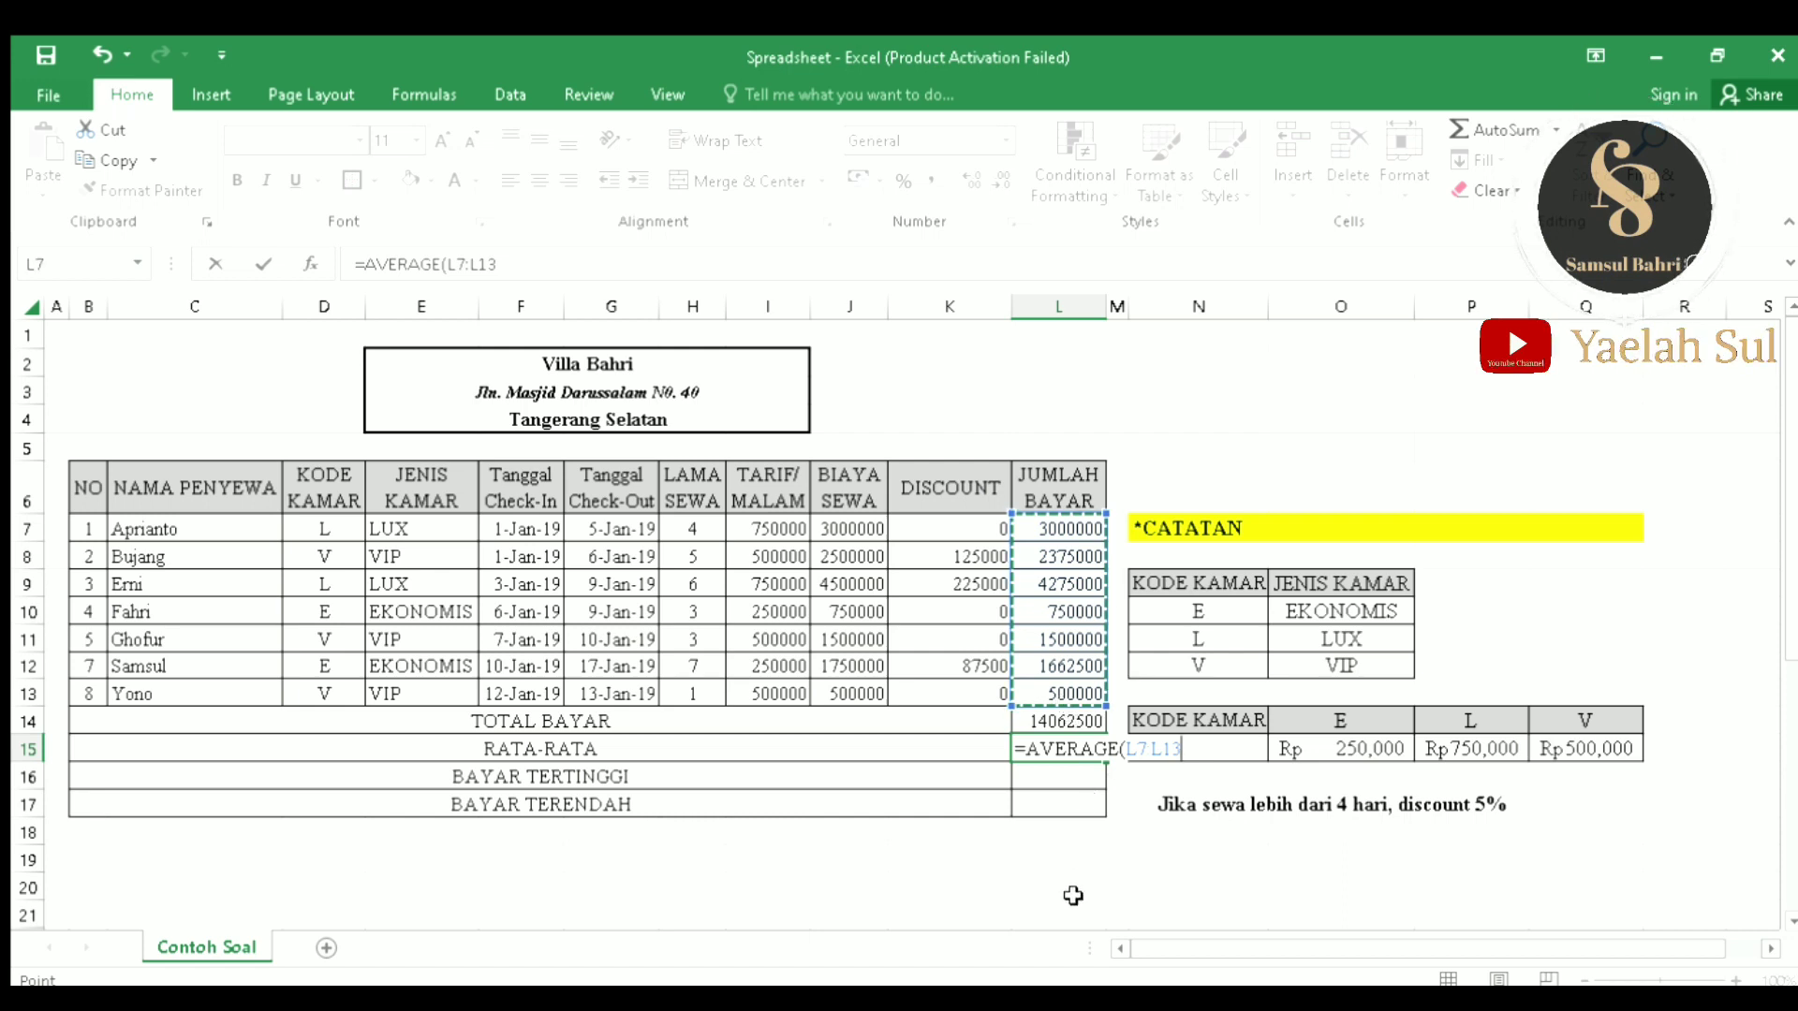
key("Return")
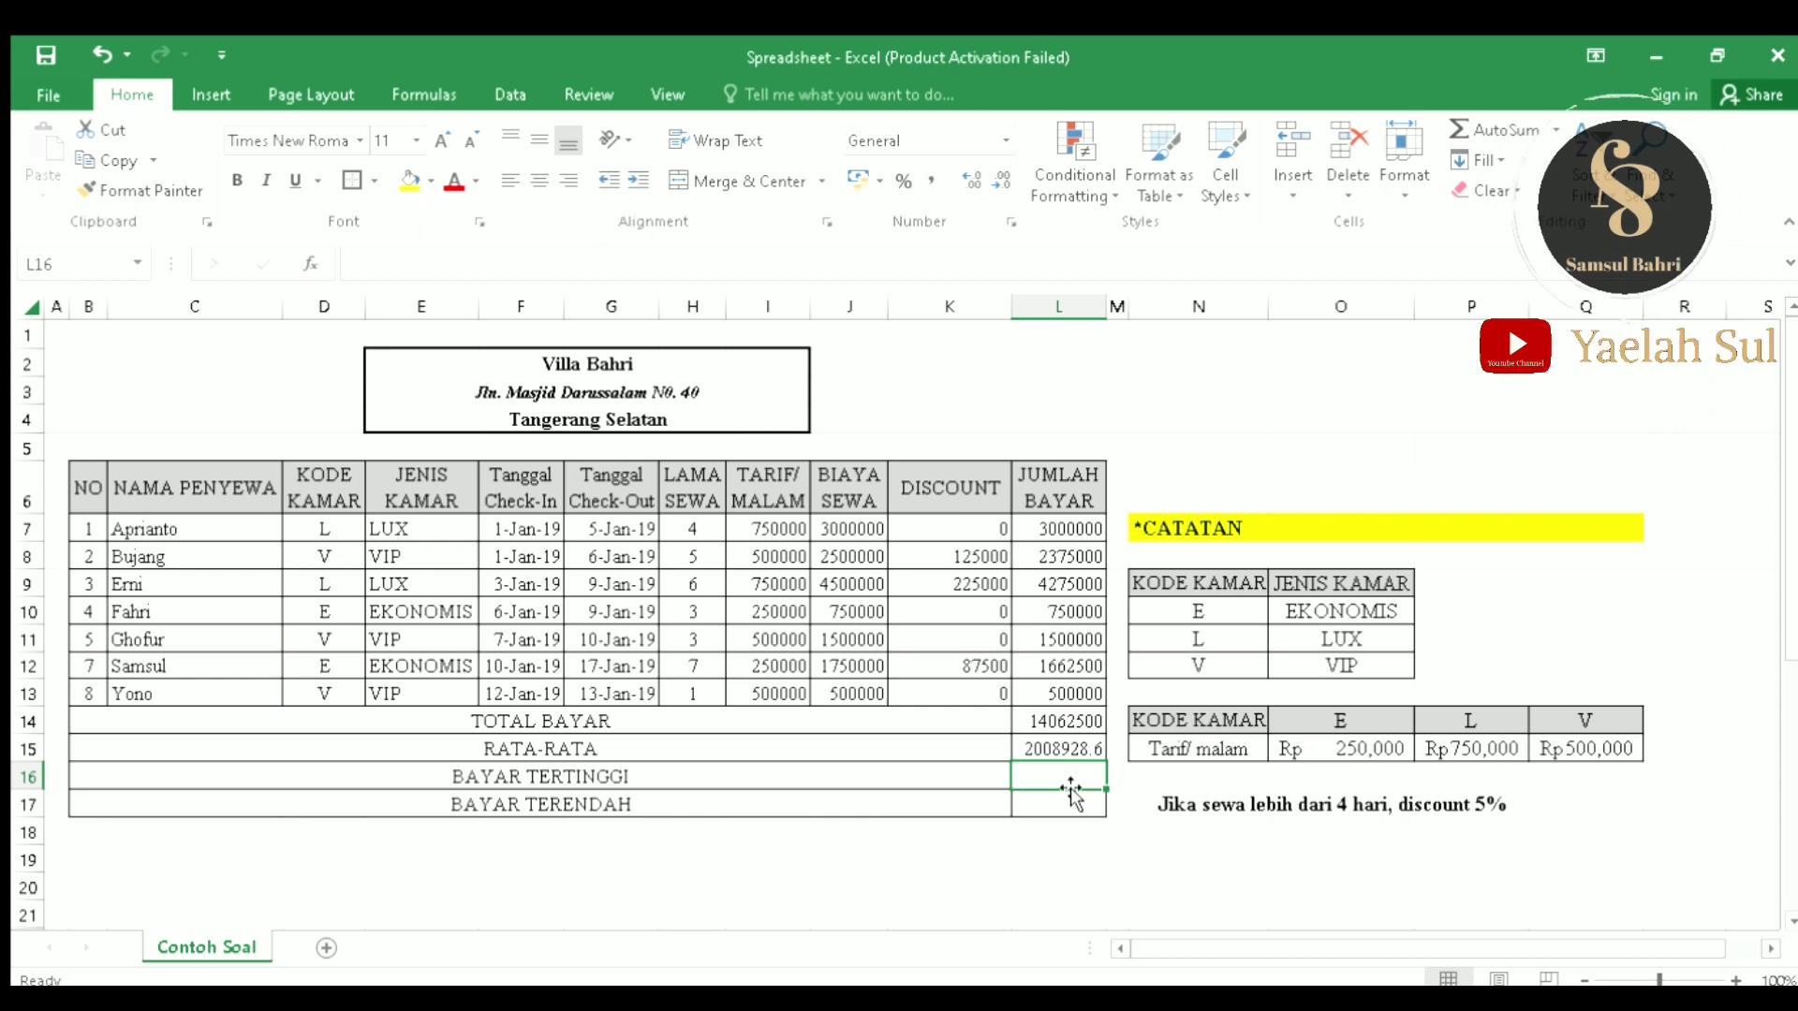
Step: Calculate BAYAR TERTINGGI in L16 with the MAX function over the range L7:L13
type("=")
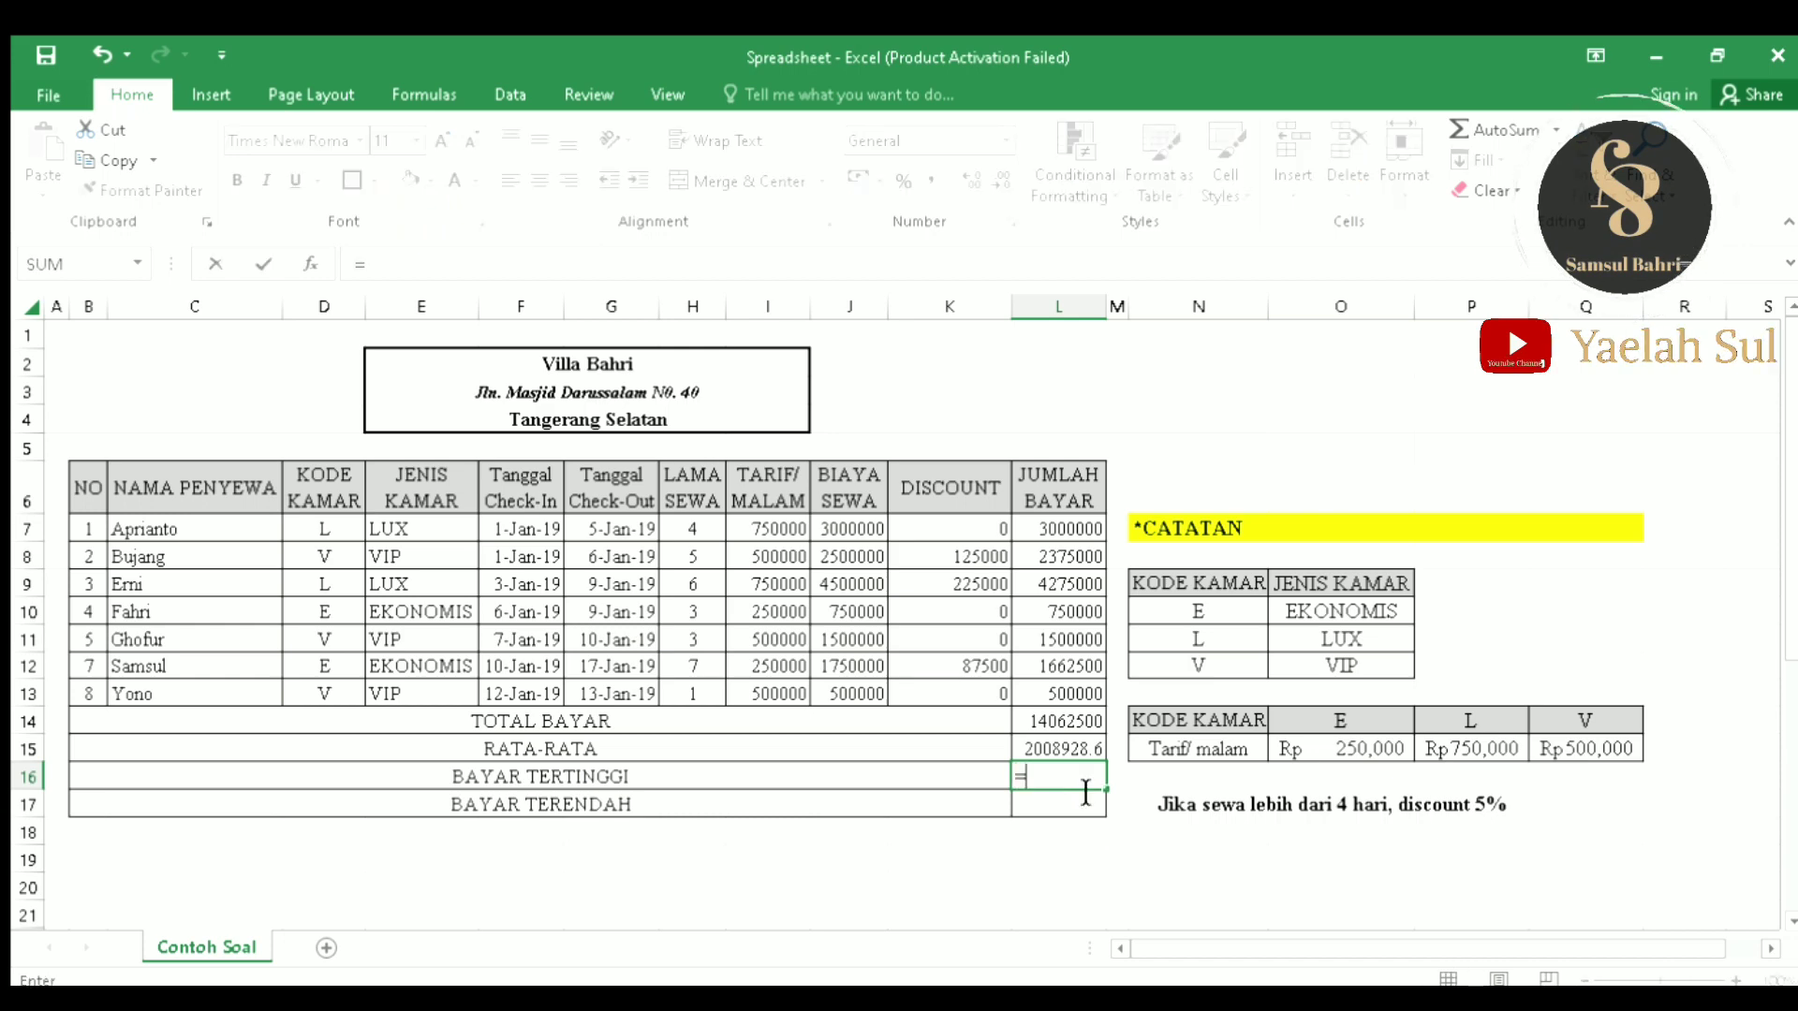
type("ma")
double_click(1069, 828)
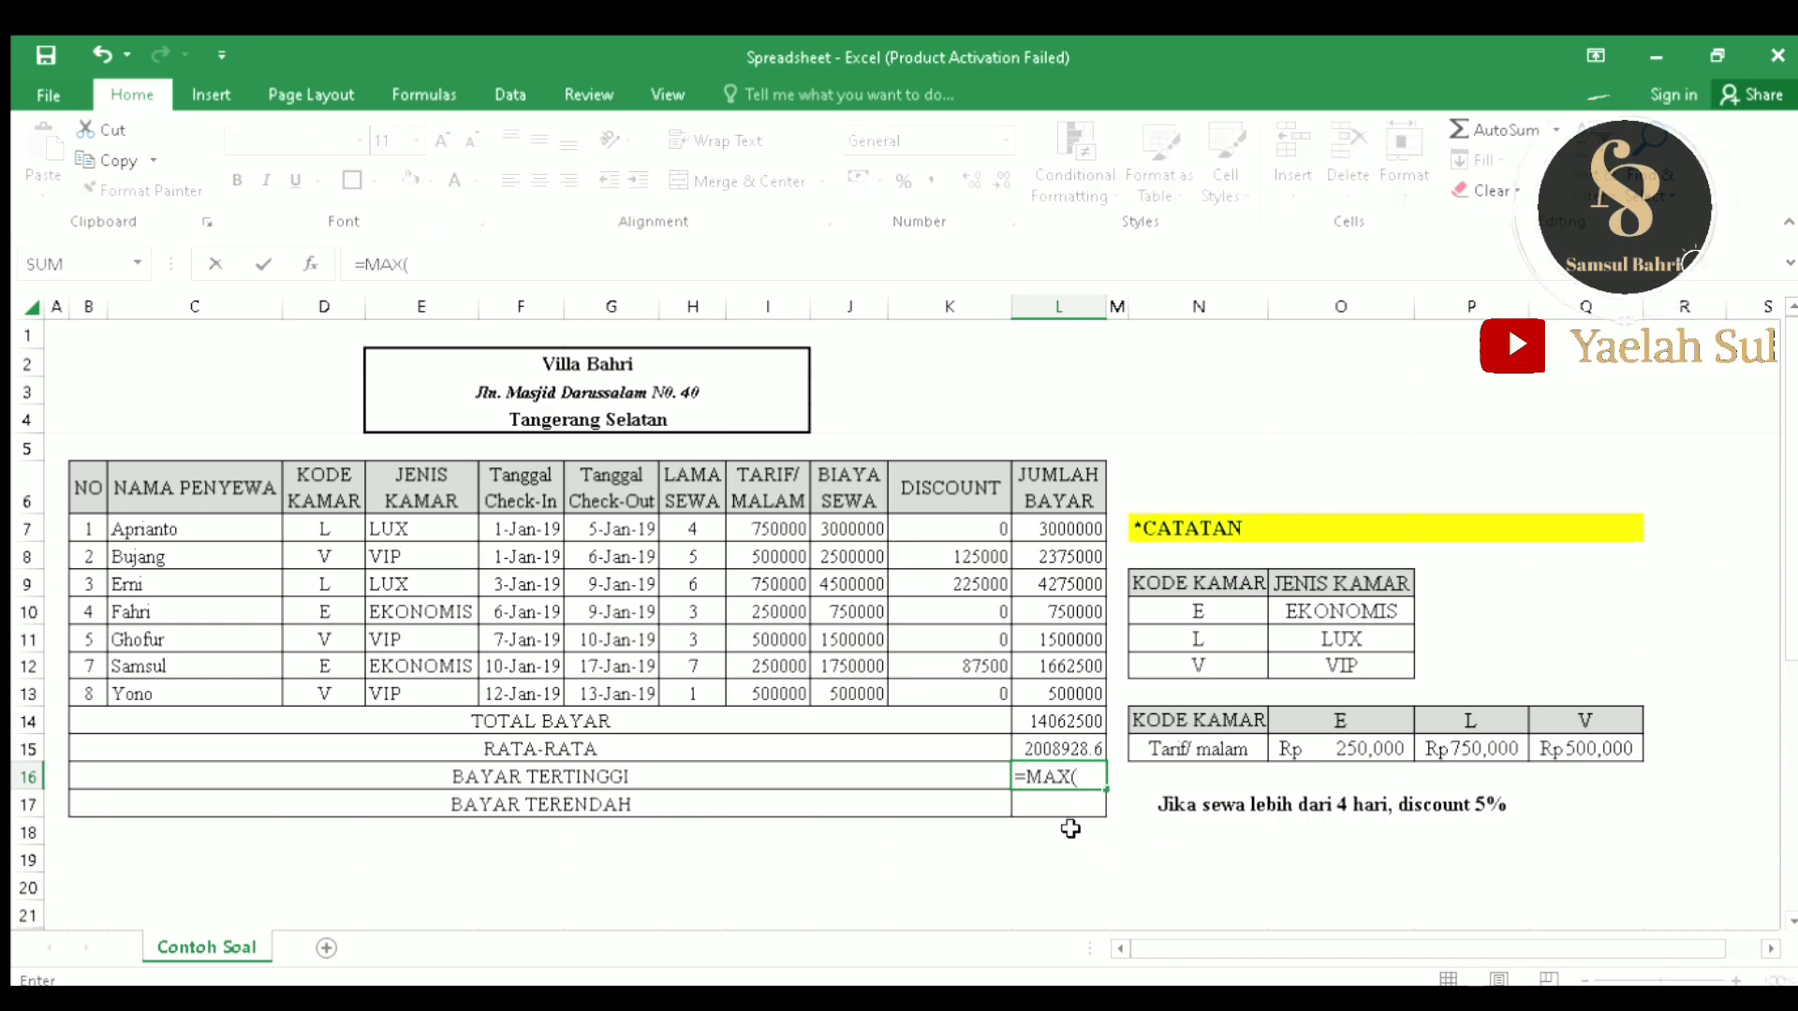
left_click(1066, 828)
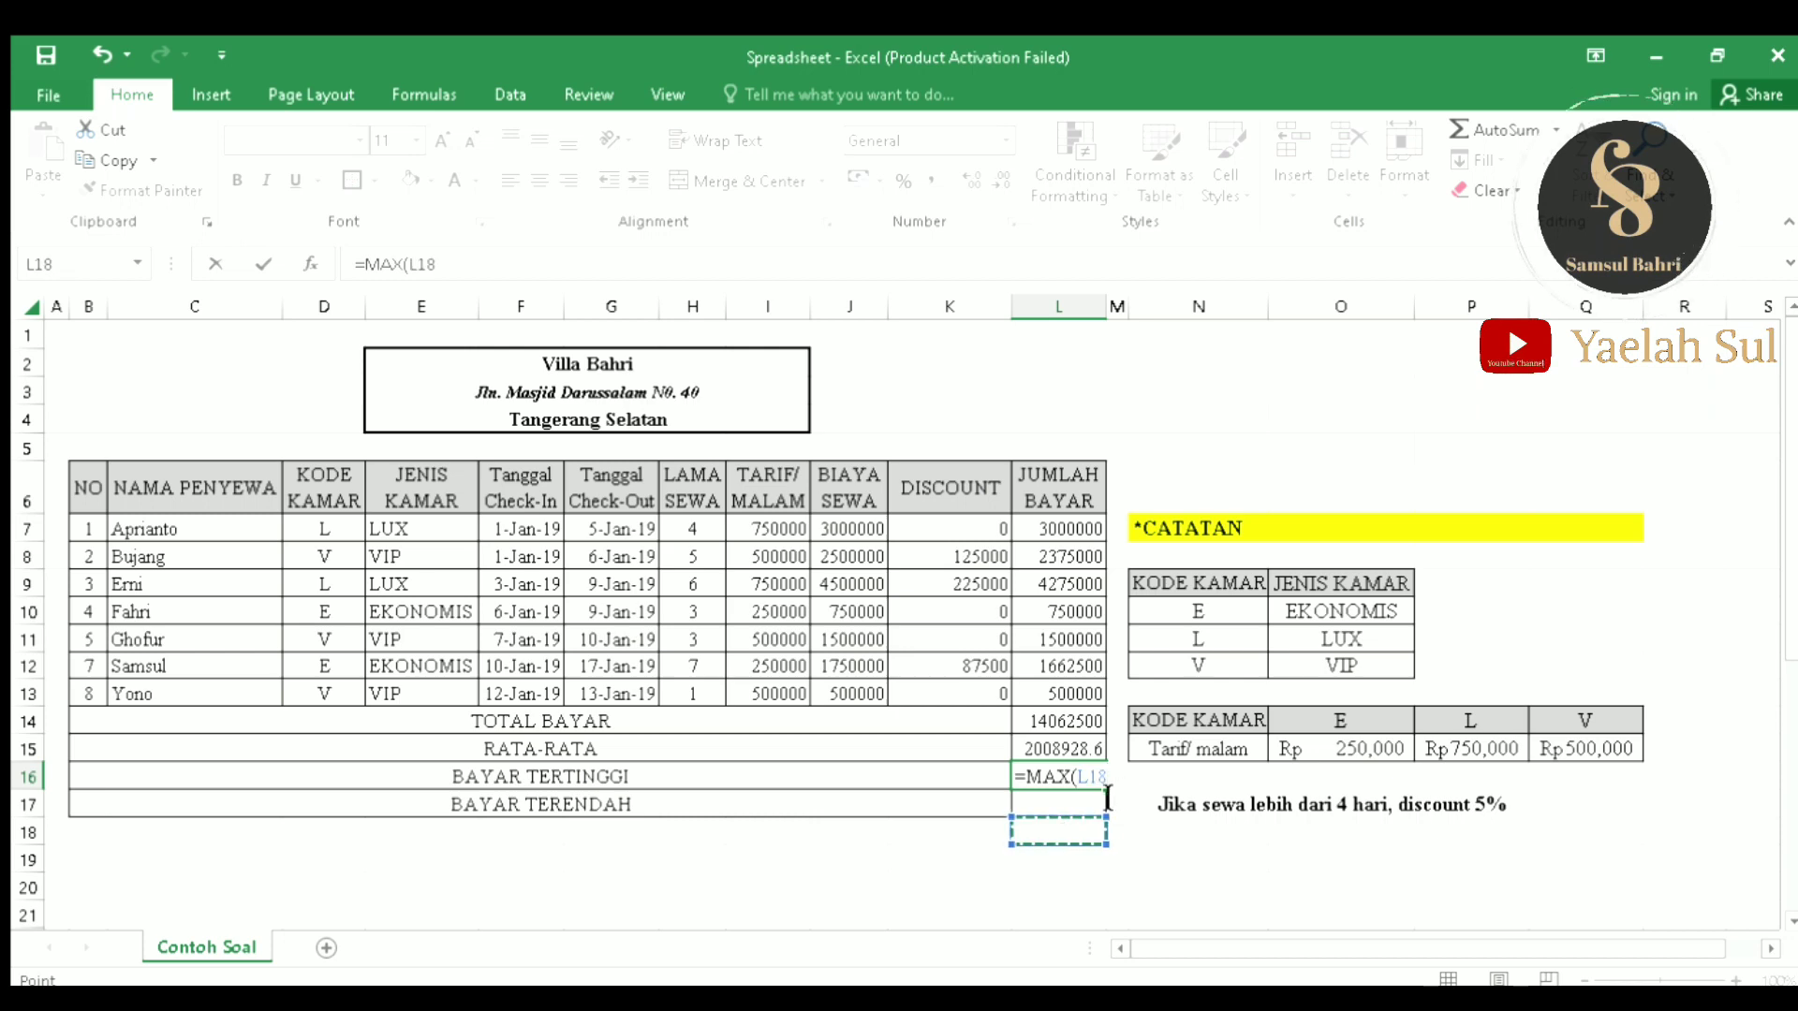
key("BackSpace")
key("BackSpace")
key("BackSpace")
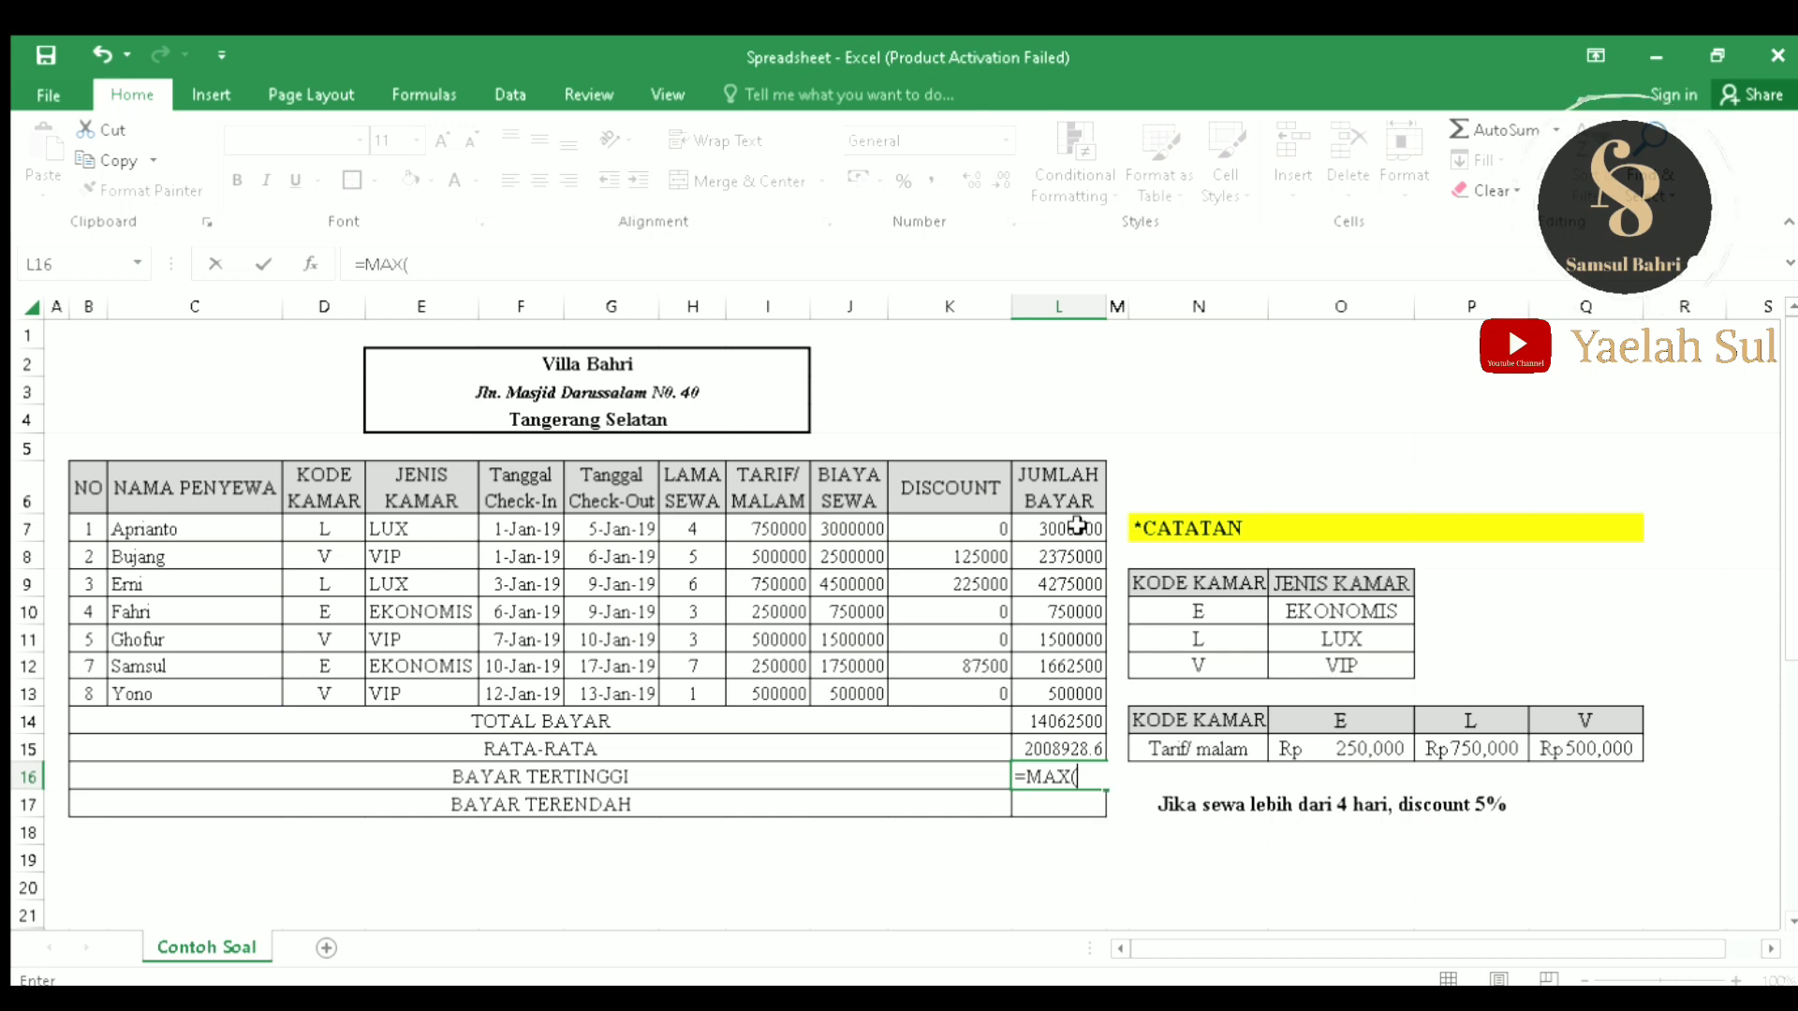
left_click_drag(1076, 527, 1080, 695)
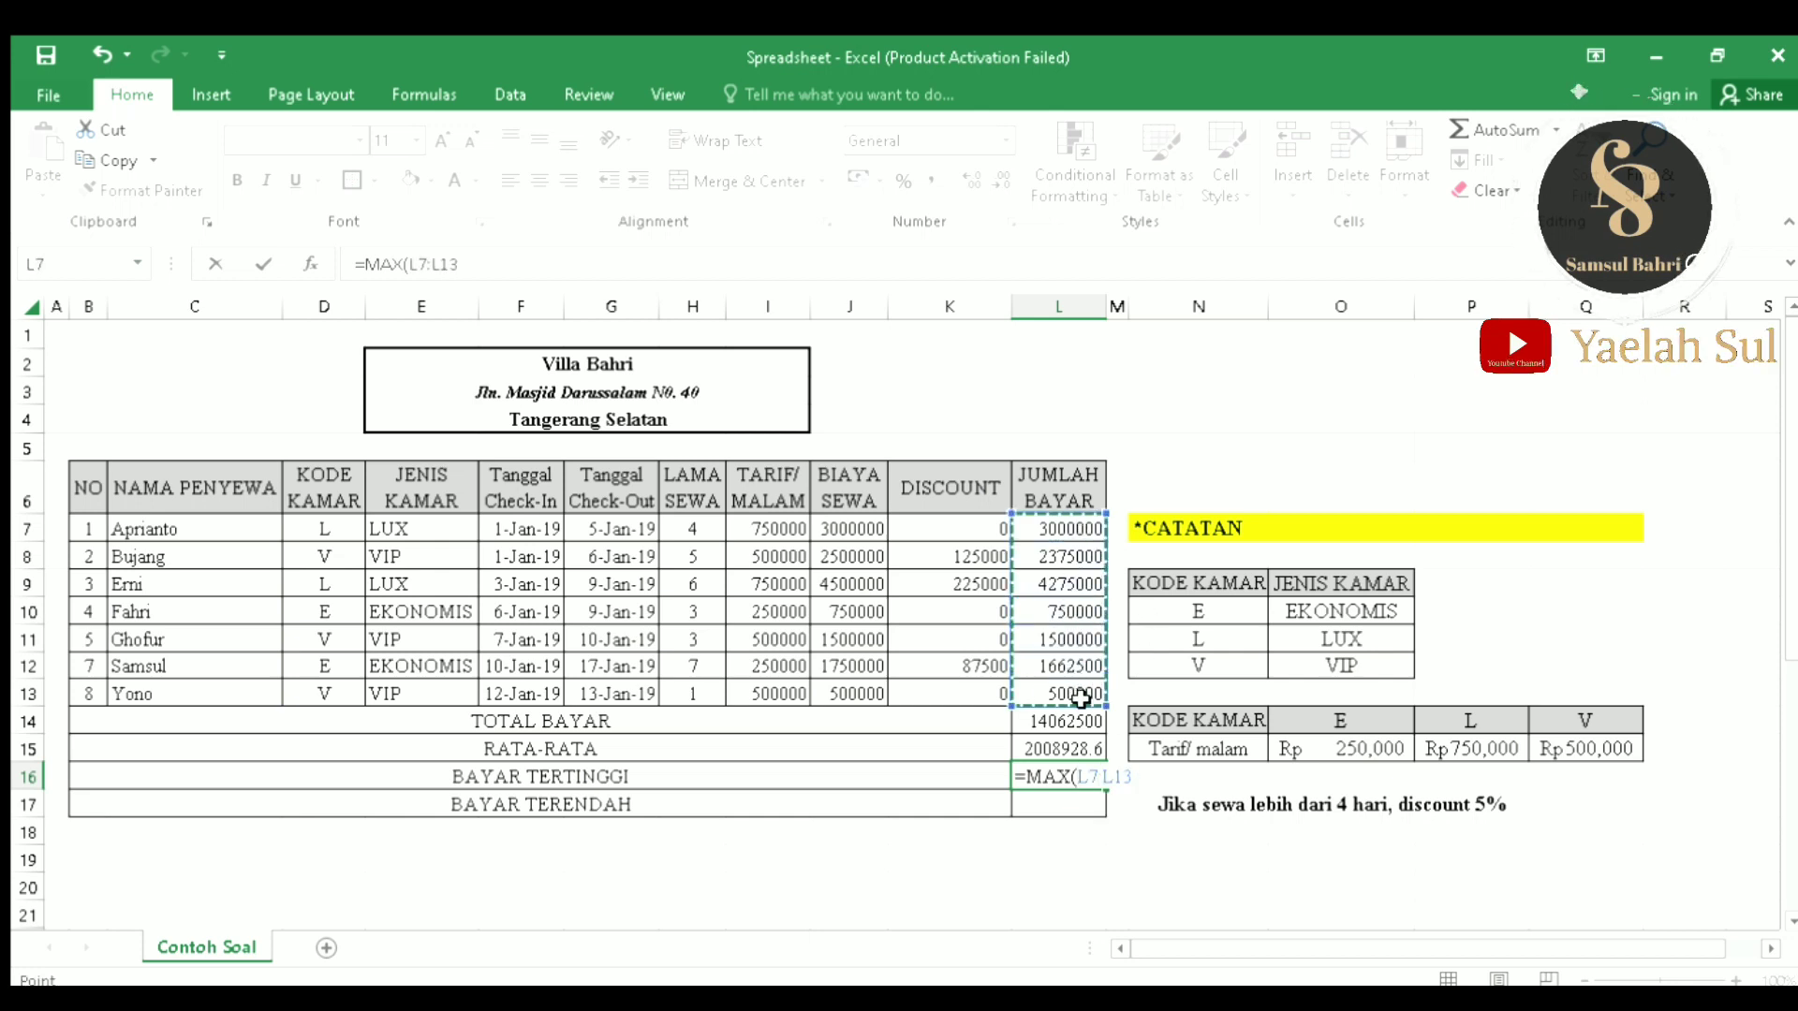
key("Return")
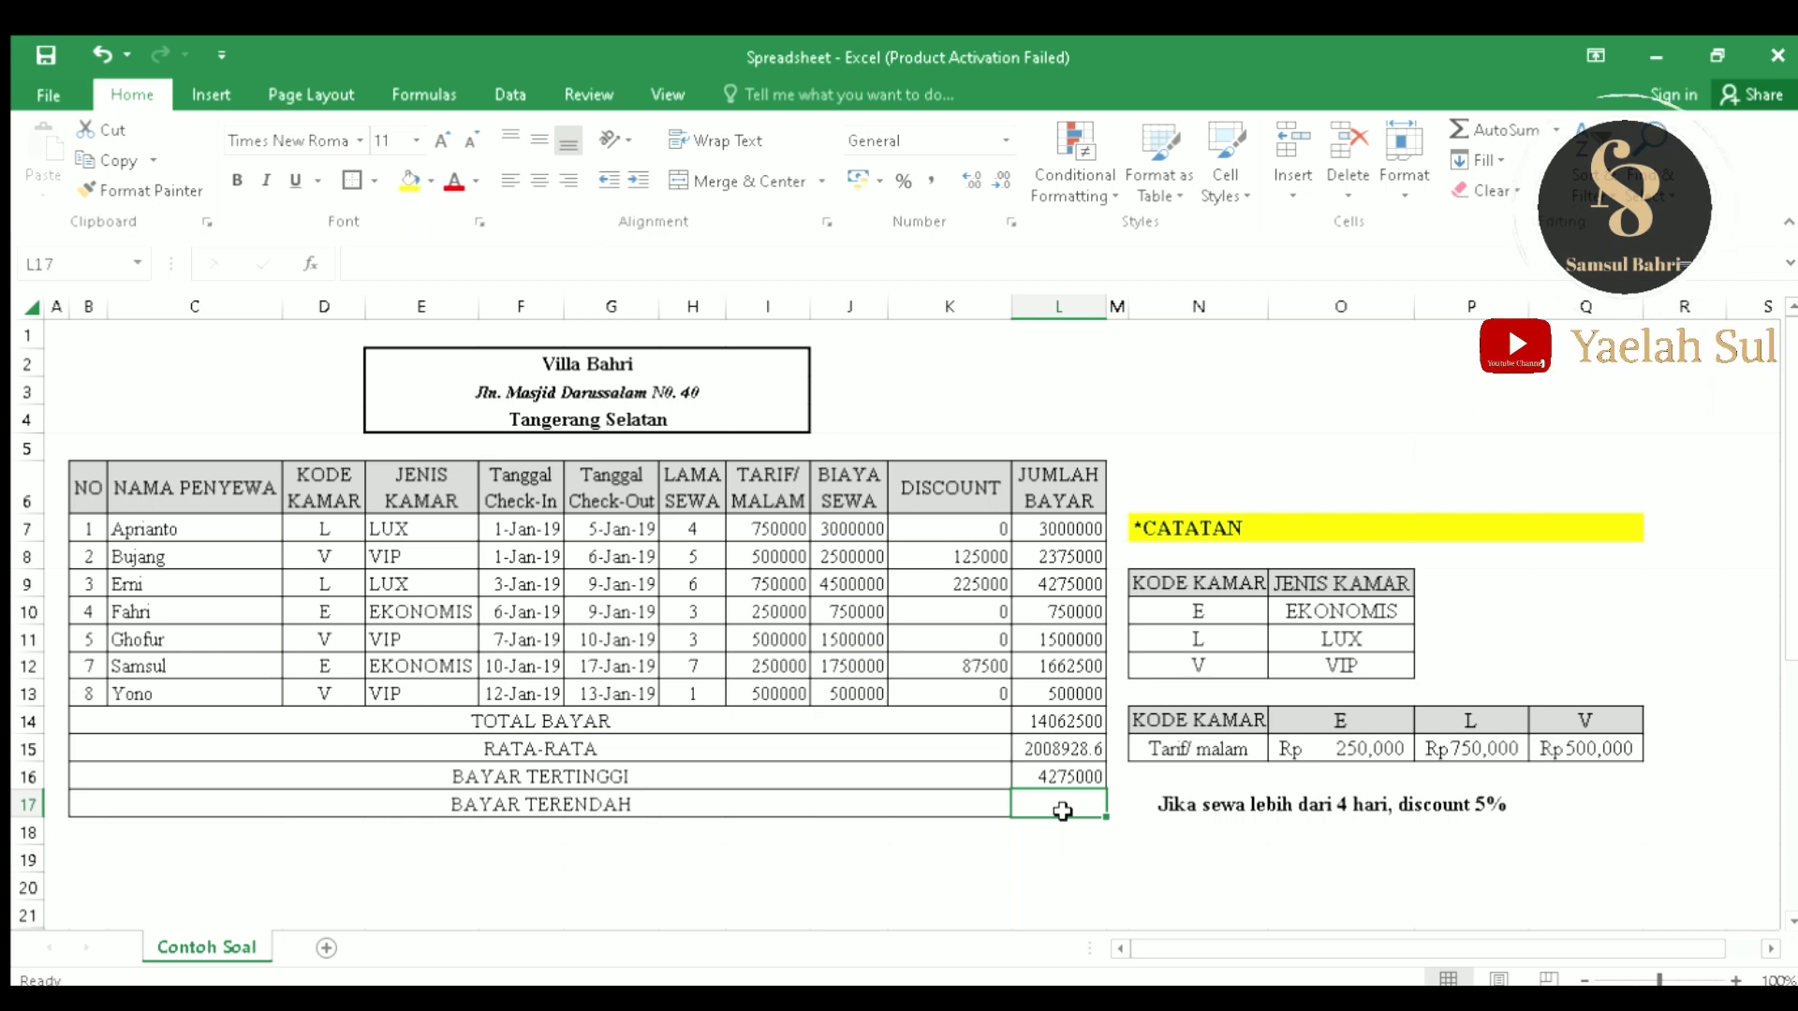
Step: Calculate BAYAR TERENDAH in L17 with the MIN function over the range L7:L13
type("=")
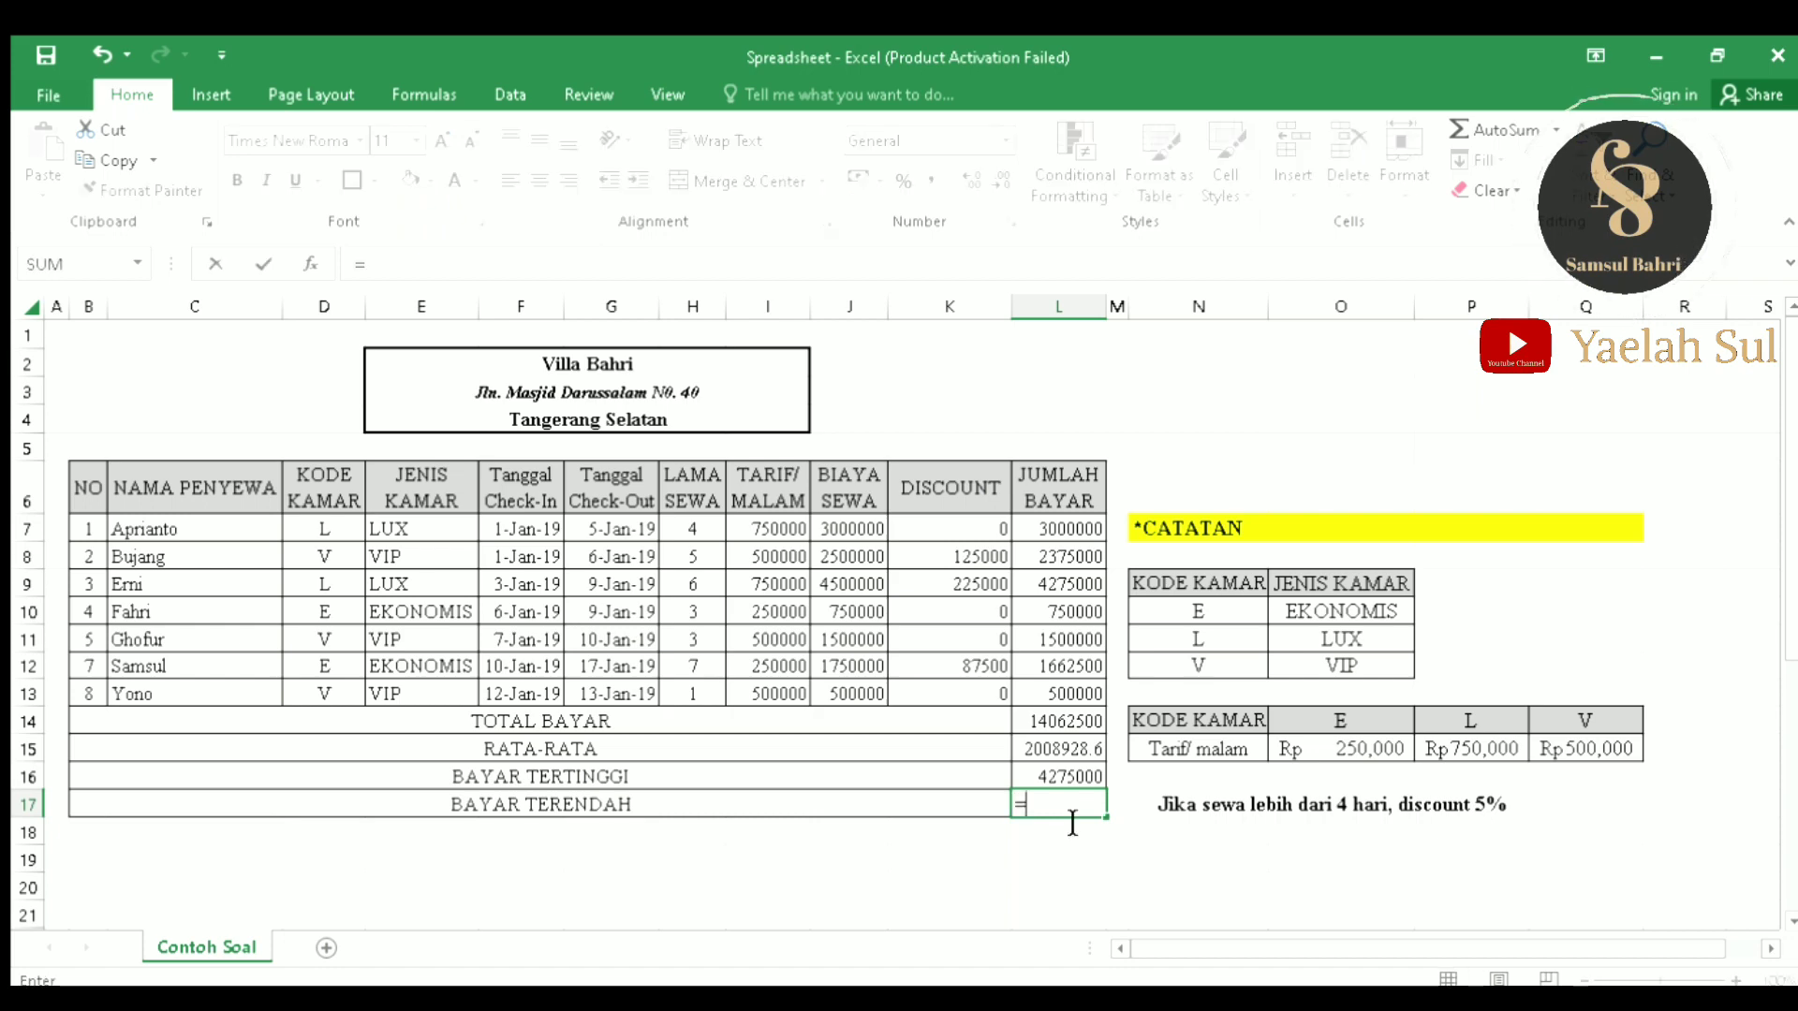
type("m")
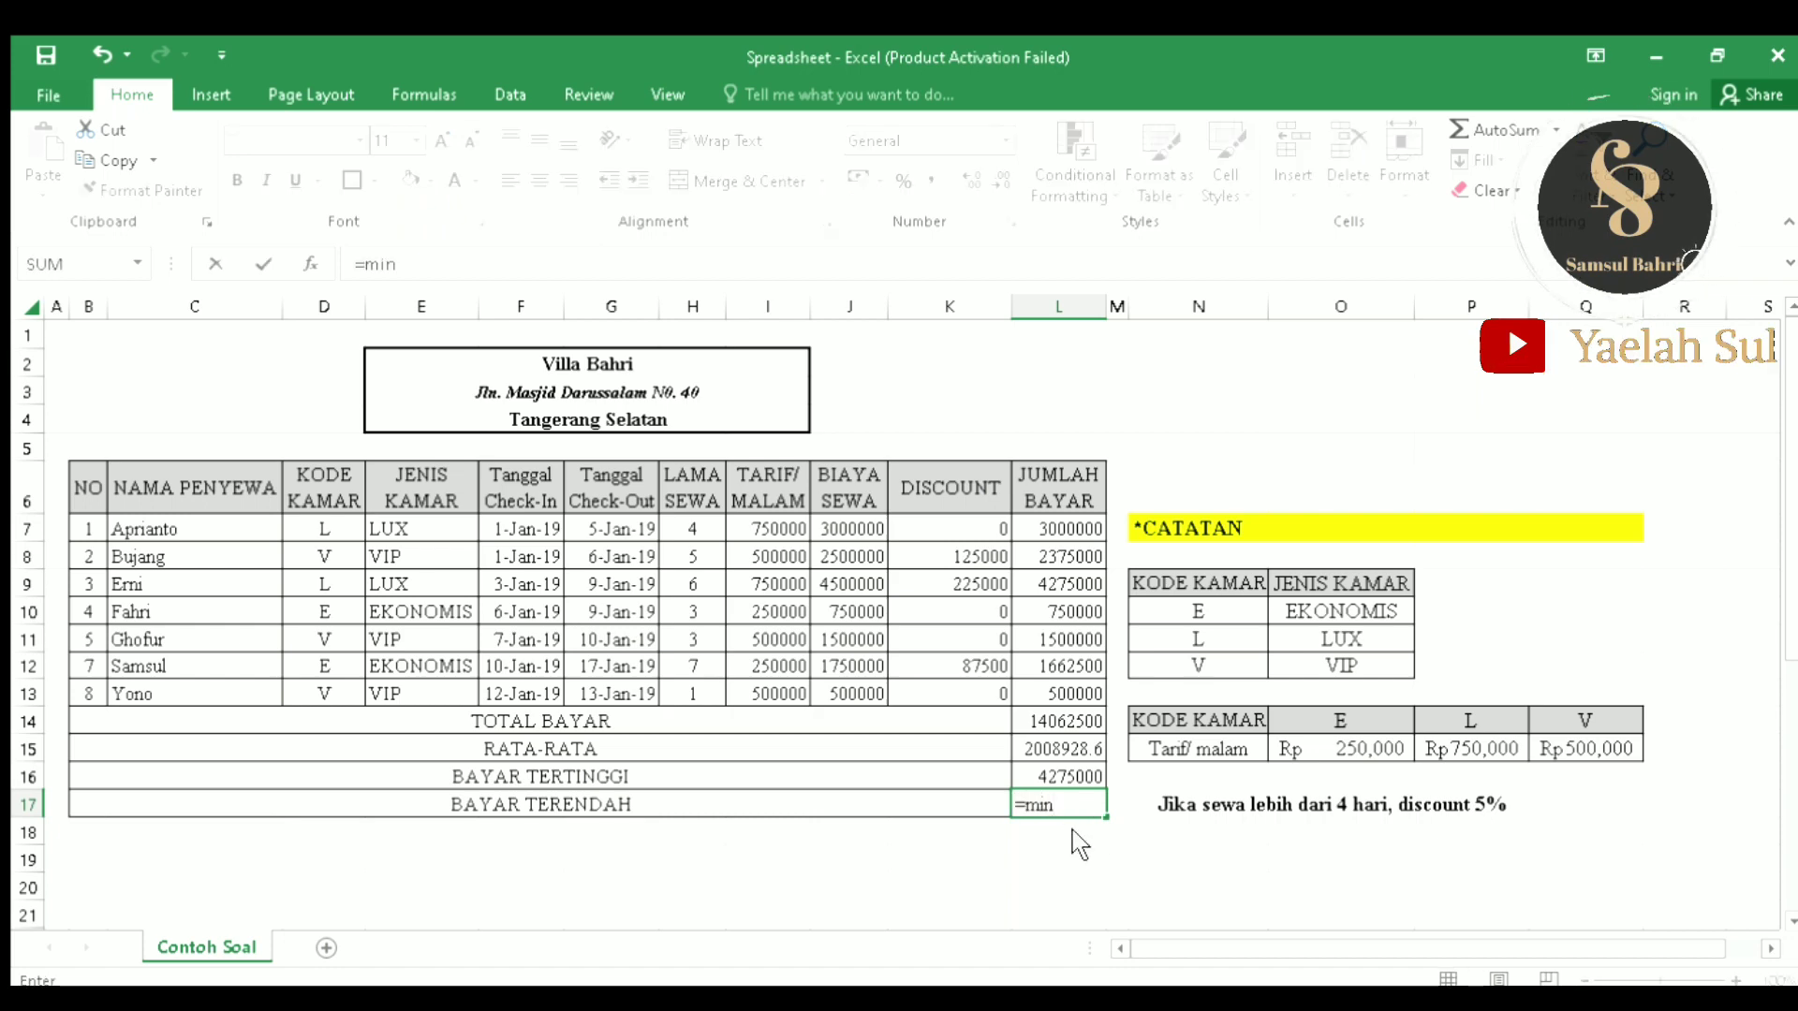
type("in")
key("Tab")
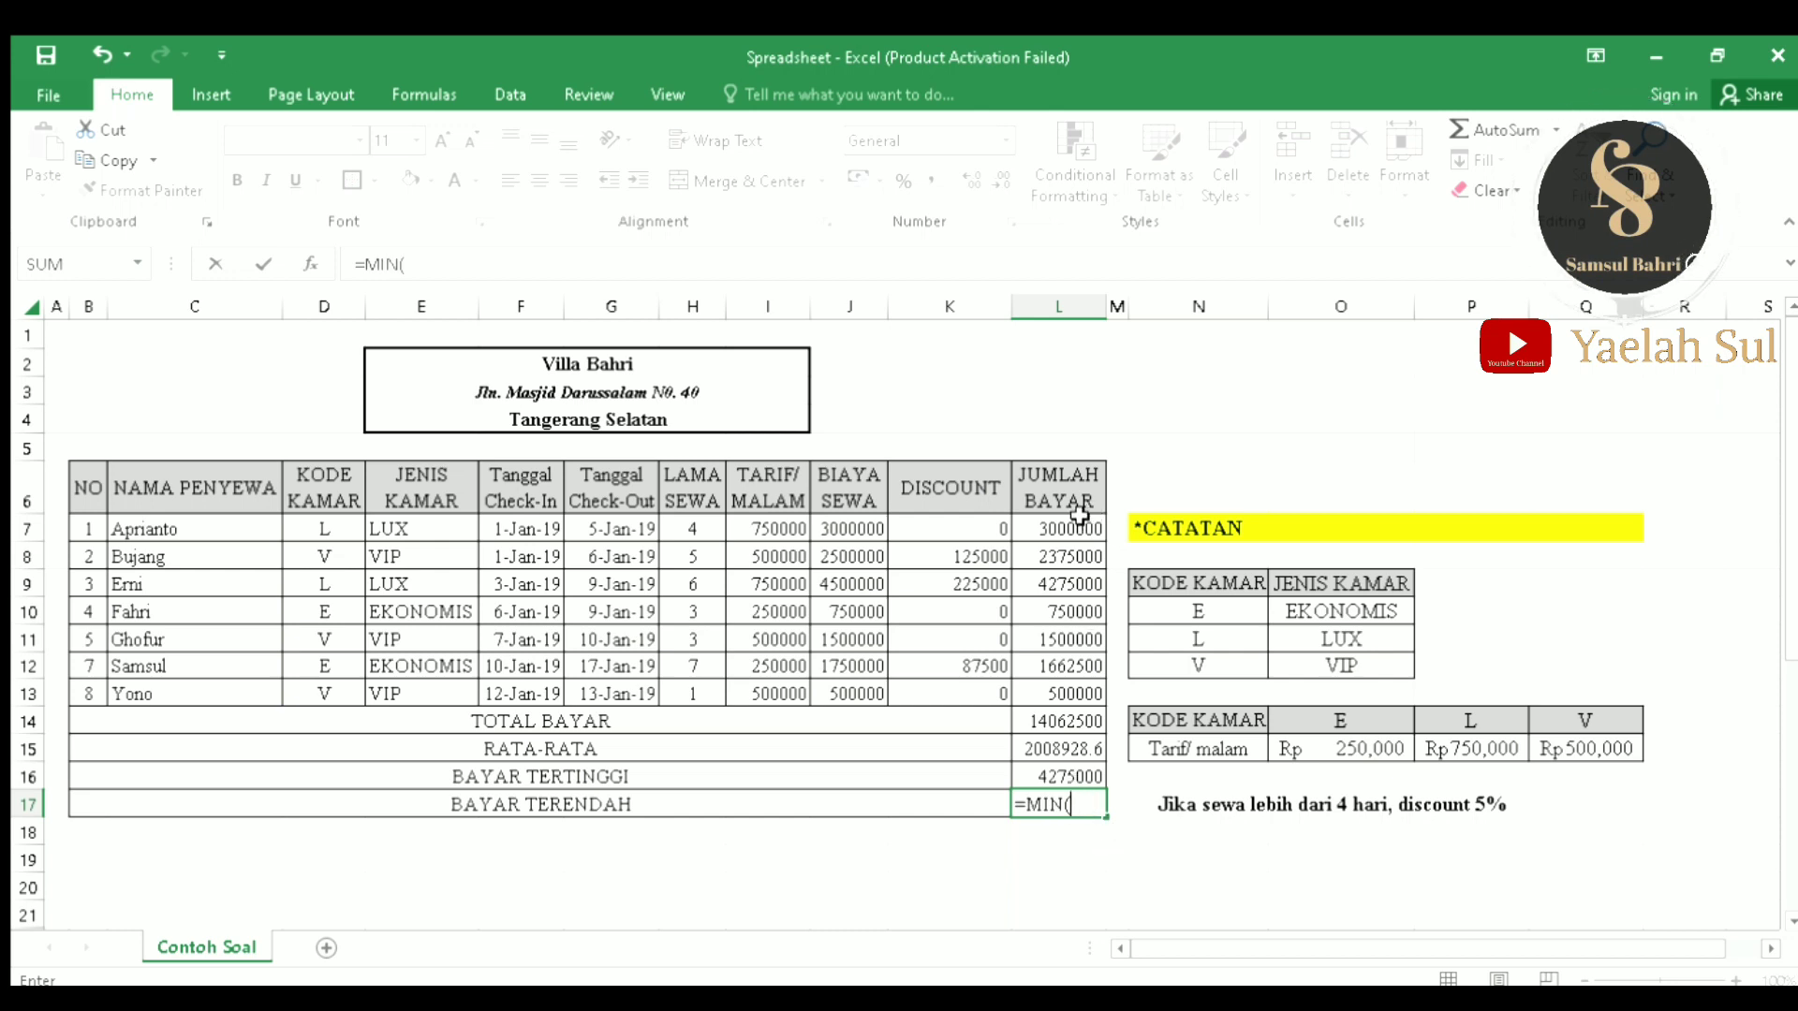
left_click_drag(1081, 521, 1081, 713)
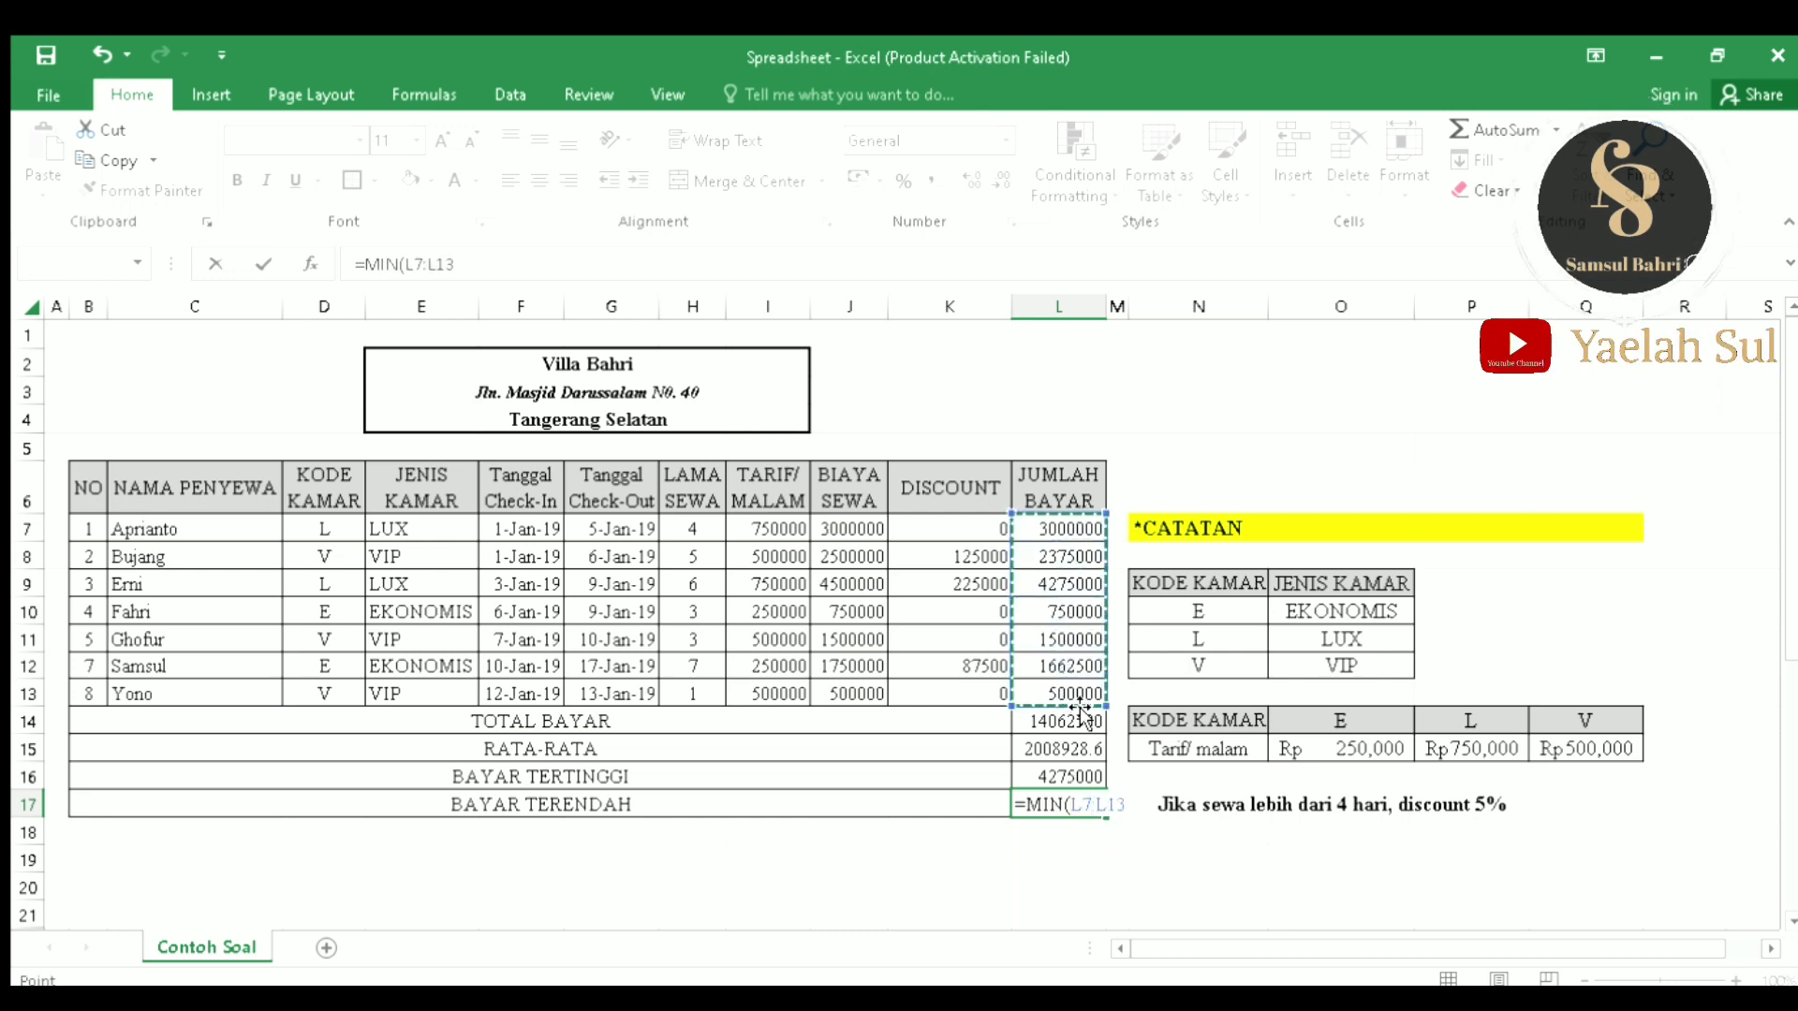
key("Return")
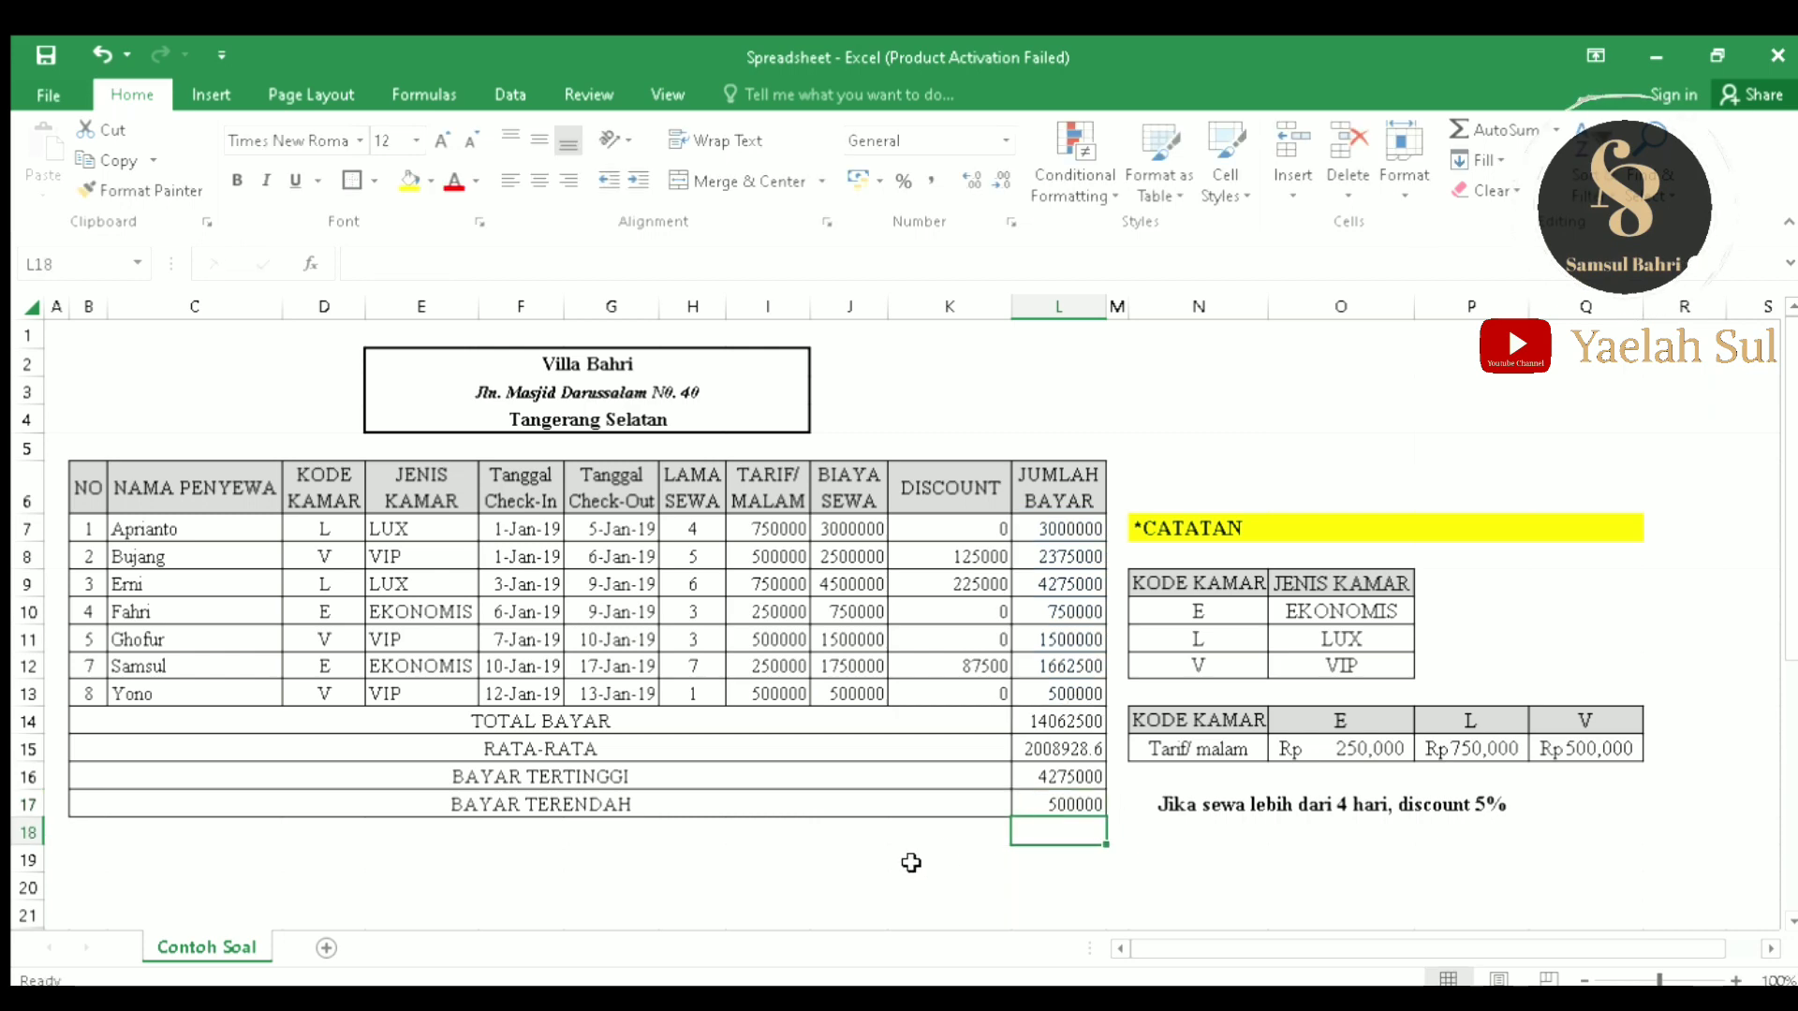
Step: Compare the TARIF/MALAM and BIAYA SEWA cells I7 and J7 with the Rupiah-formatted rates in O15:Q15
left_click(812, 897)
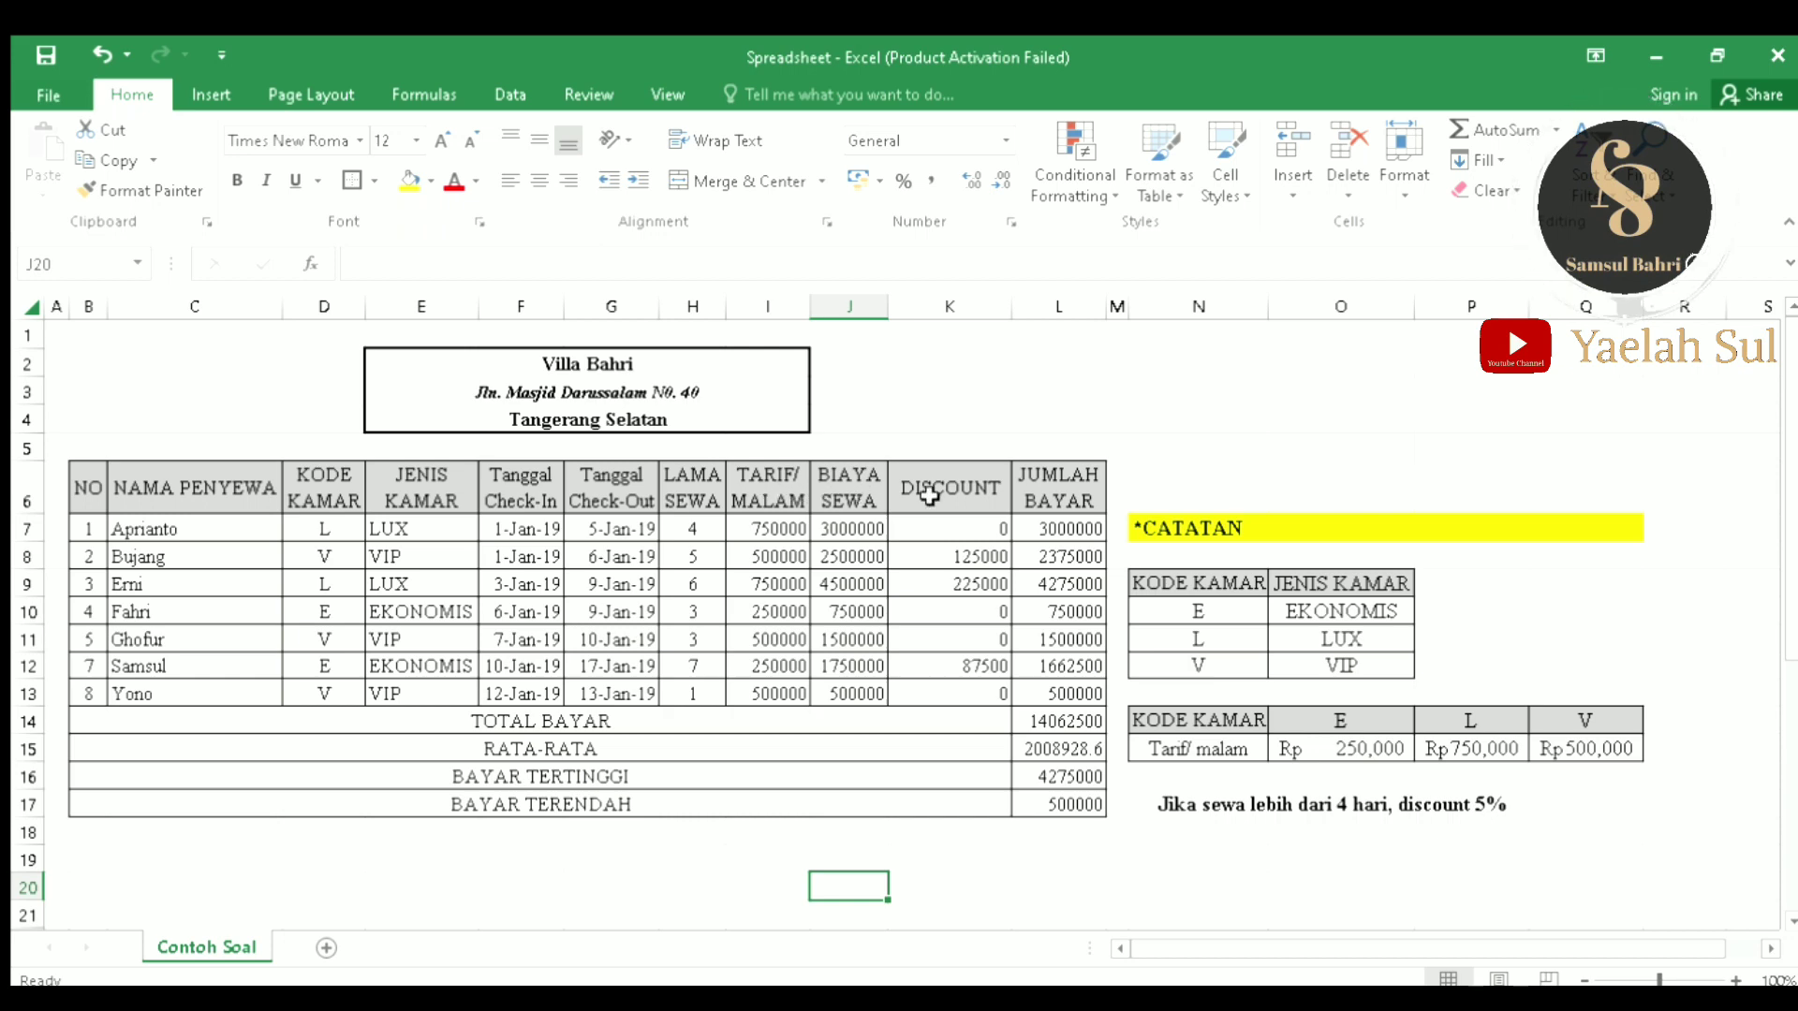
left_click(1169, 801)
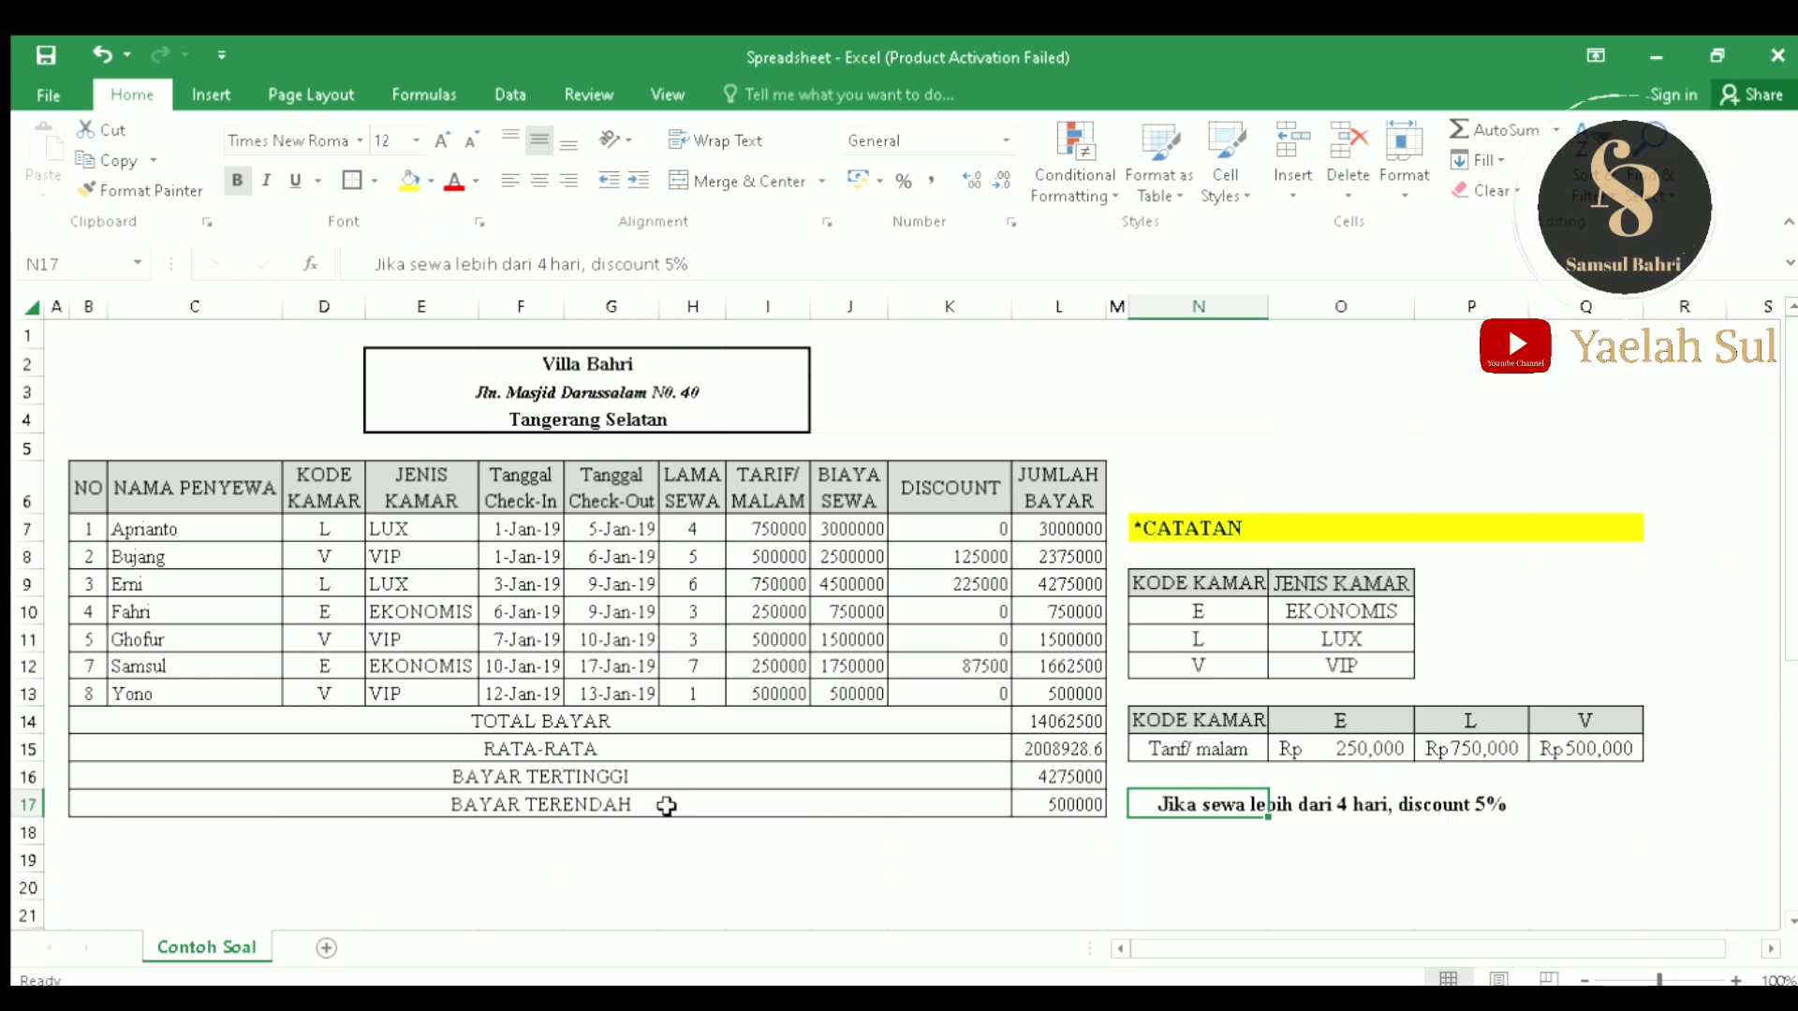
left_click(783, 524)
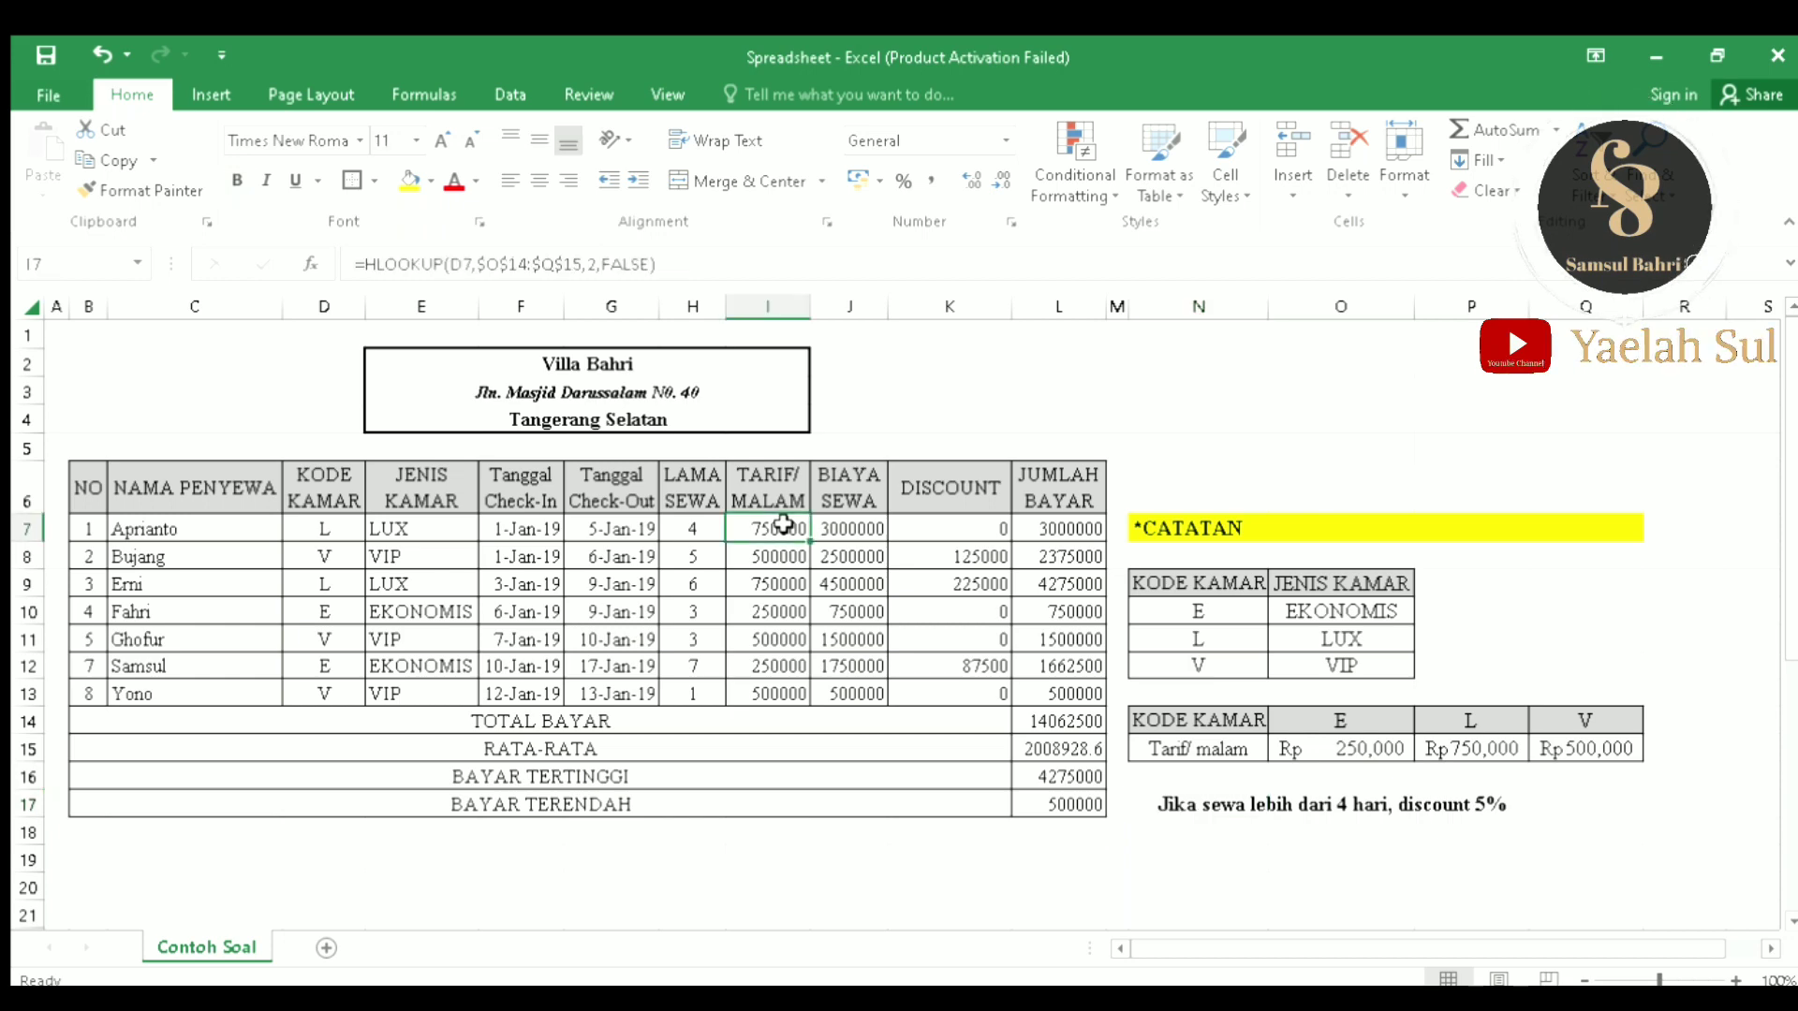
left_click(853, 530)
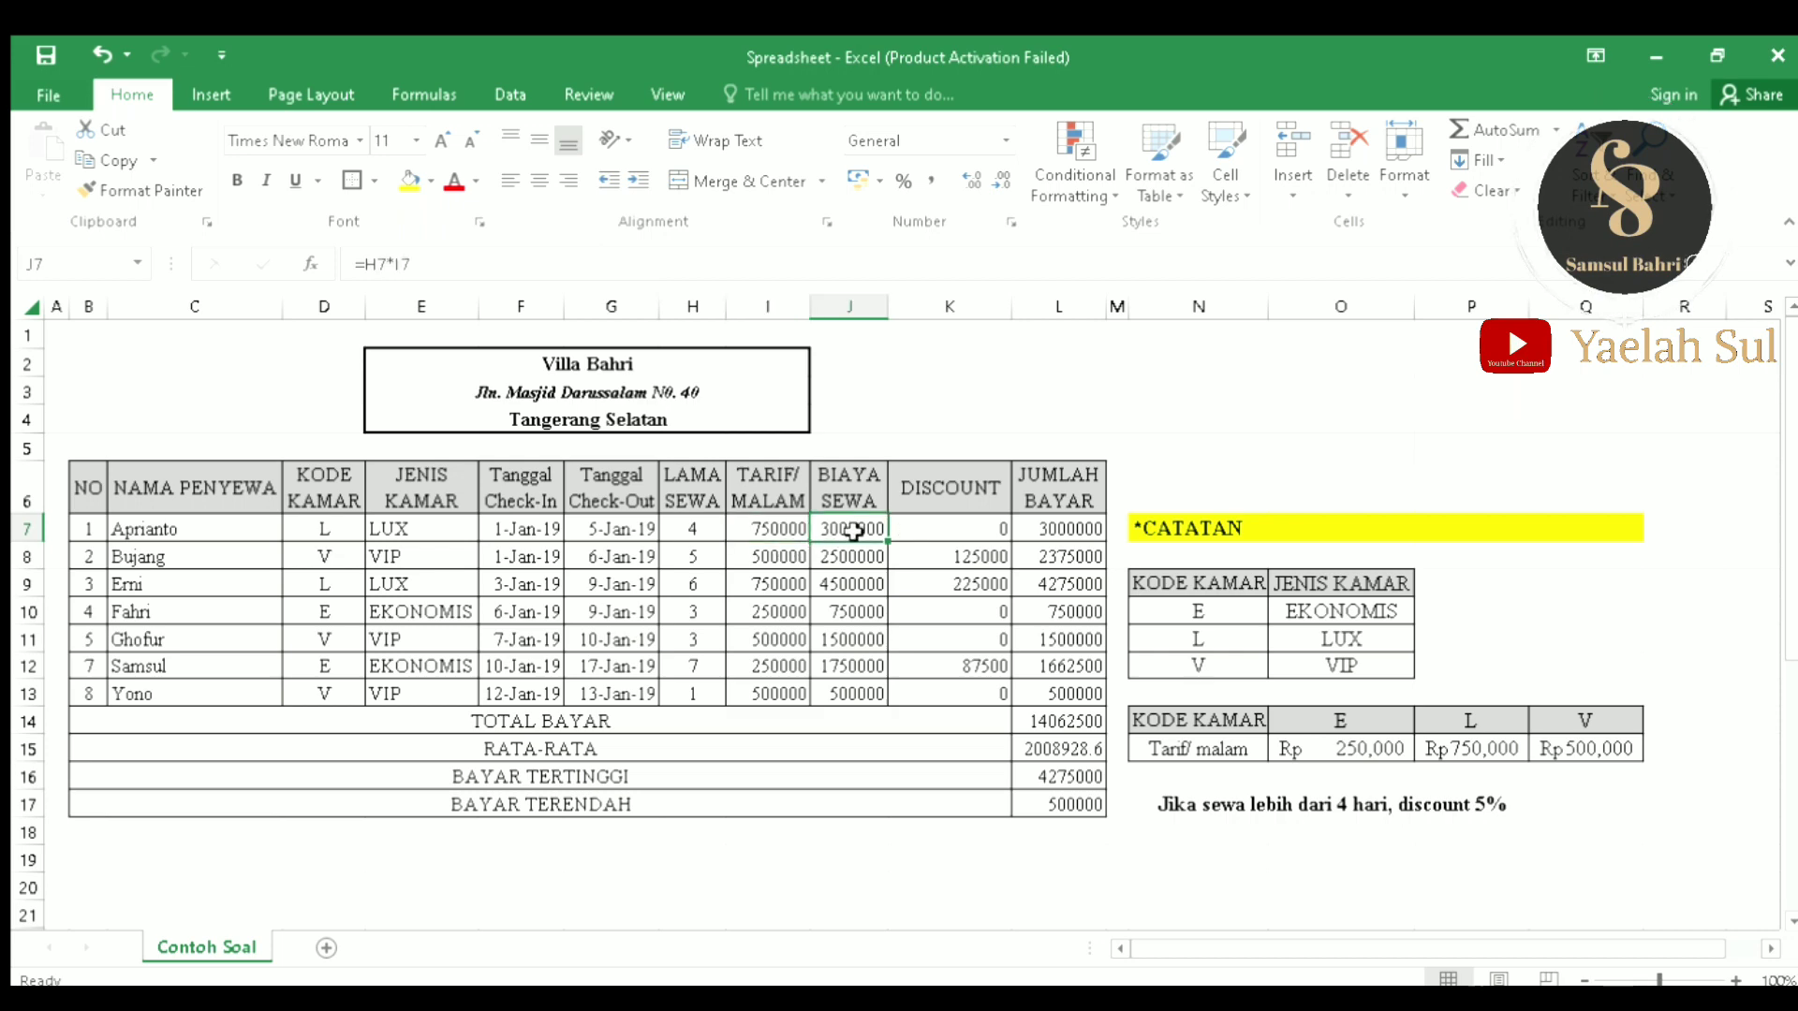
left_click(1359, 751)
left_click(1496, 746)
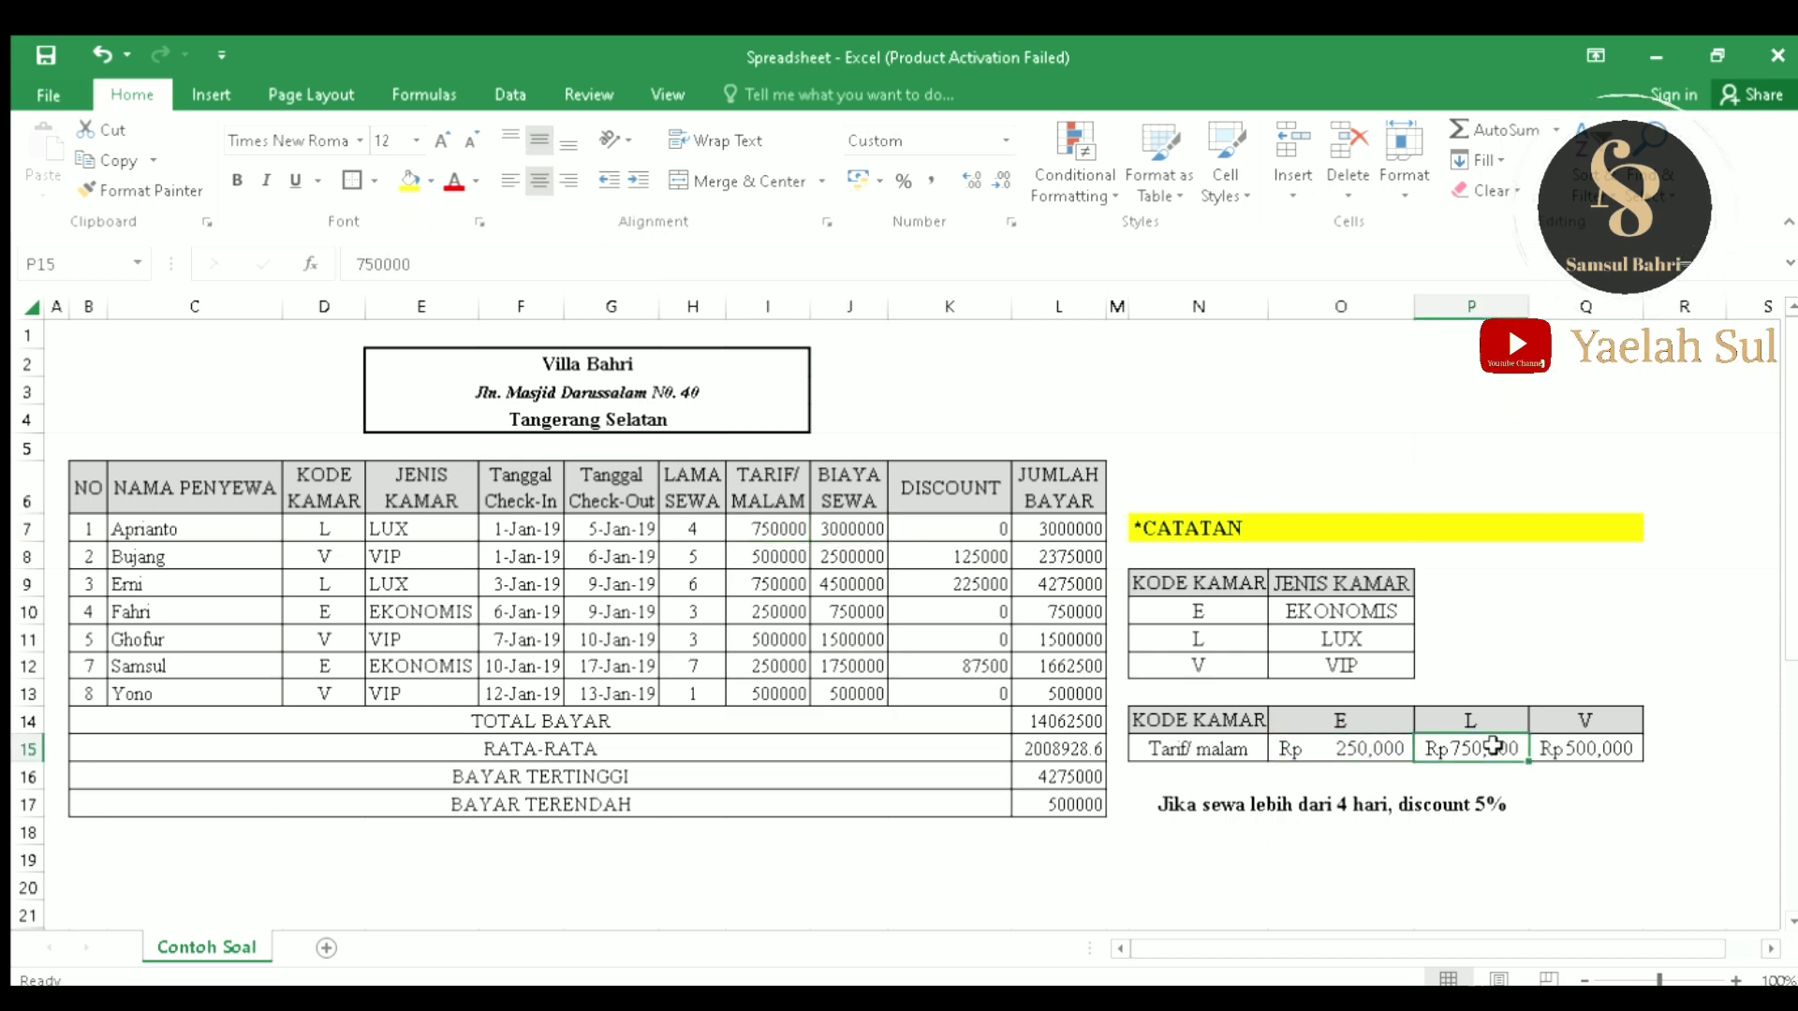
left_click(1568, 742)
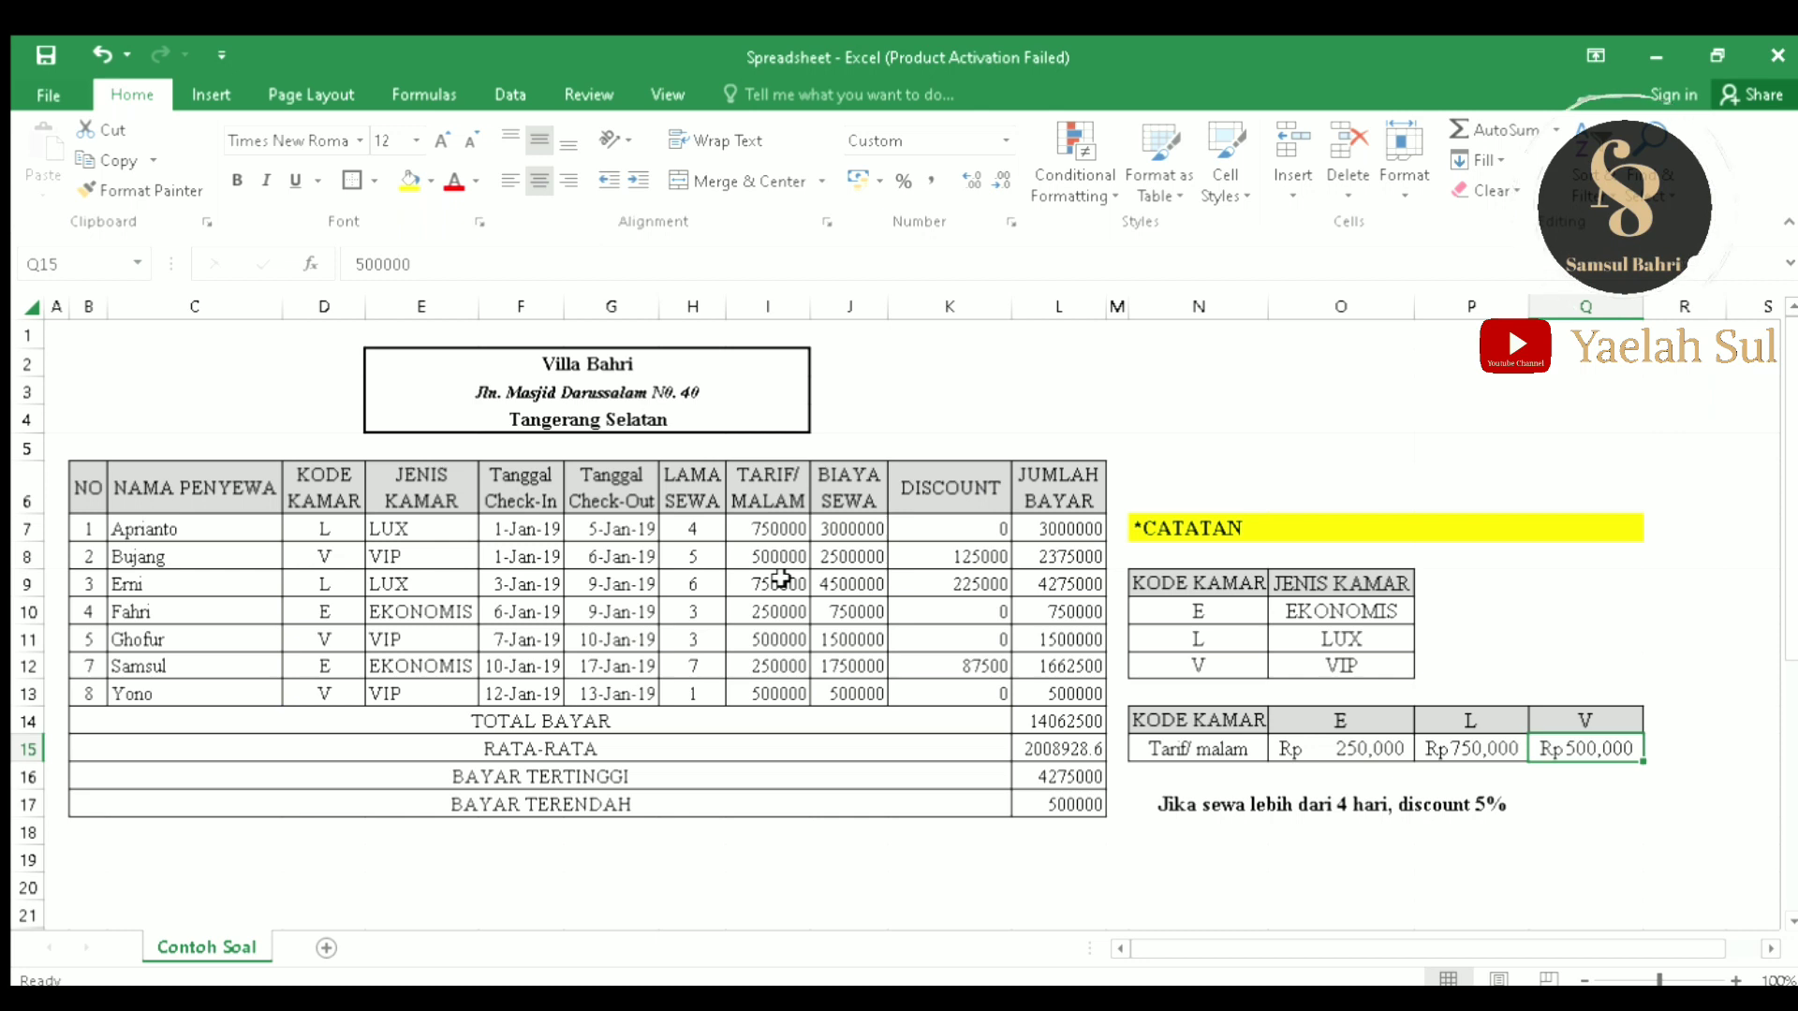
left_click_drag(785, 529, 1070, 767)
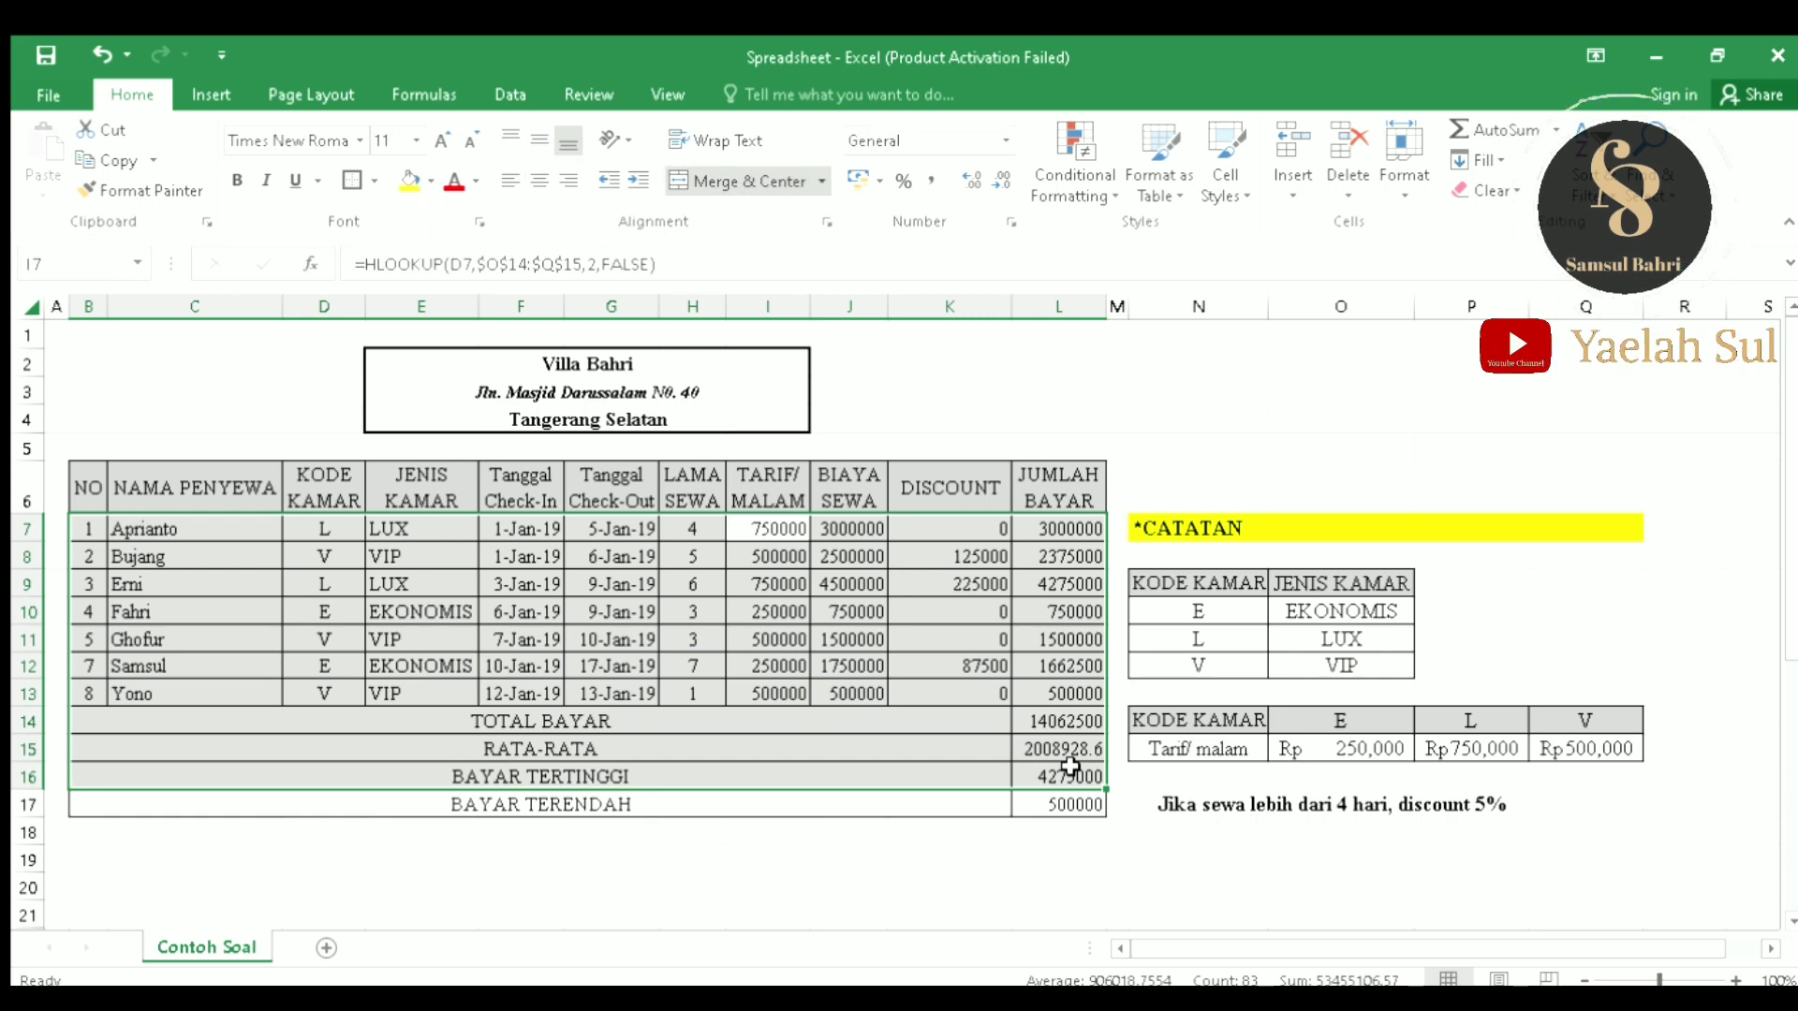
left_click(790, 321)
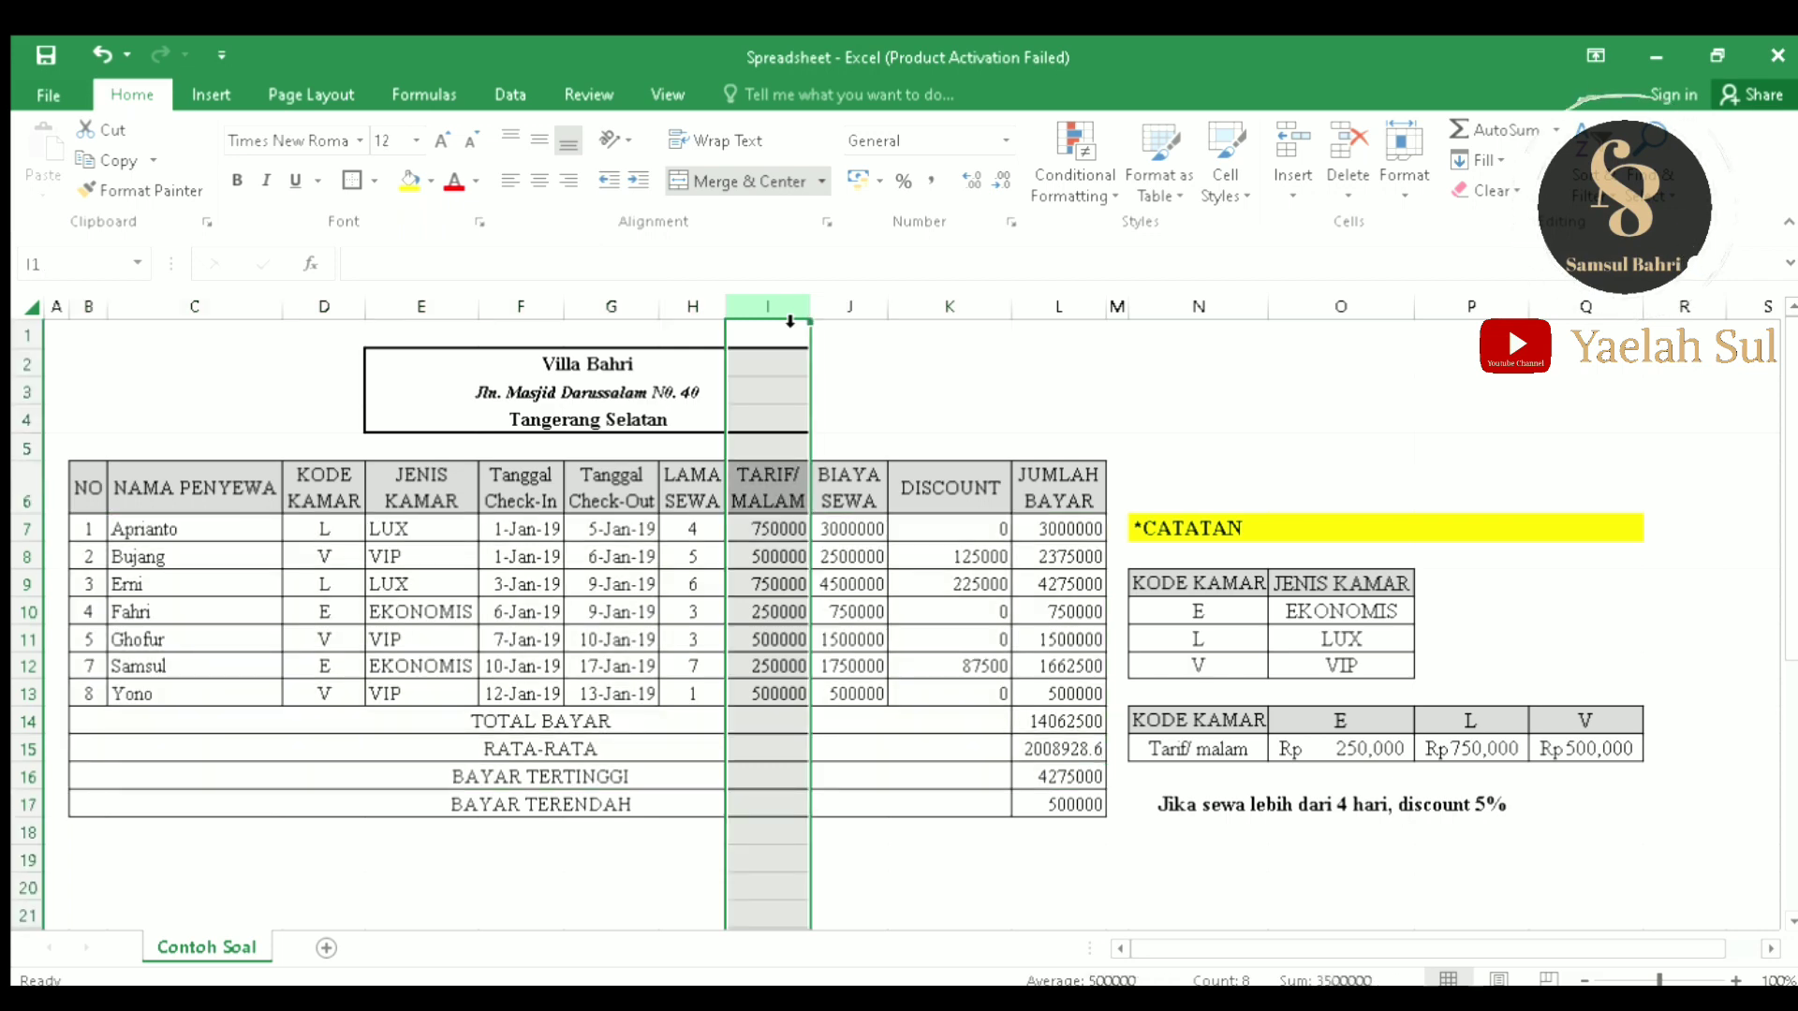
left_click_drag(790, 321, 1030, 324)
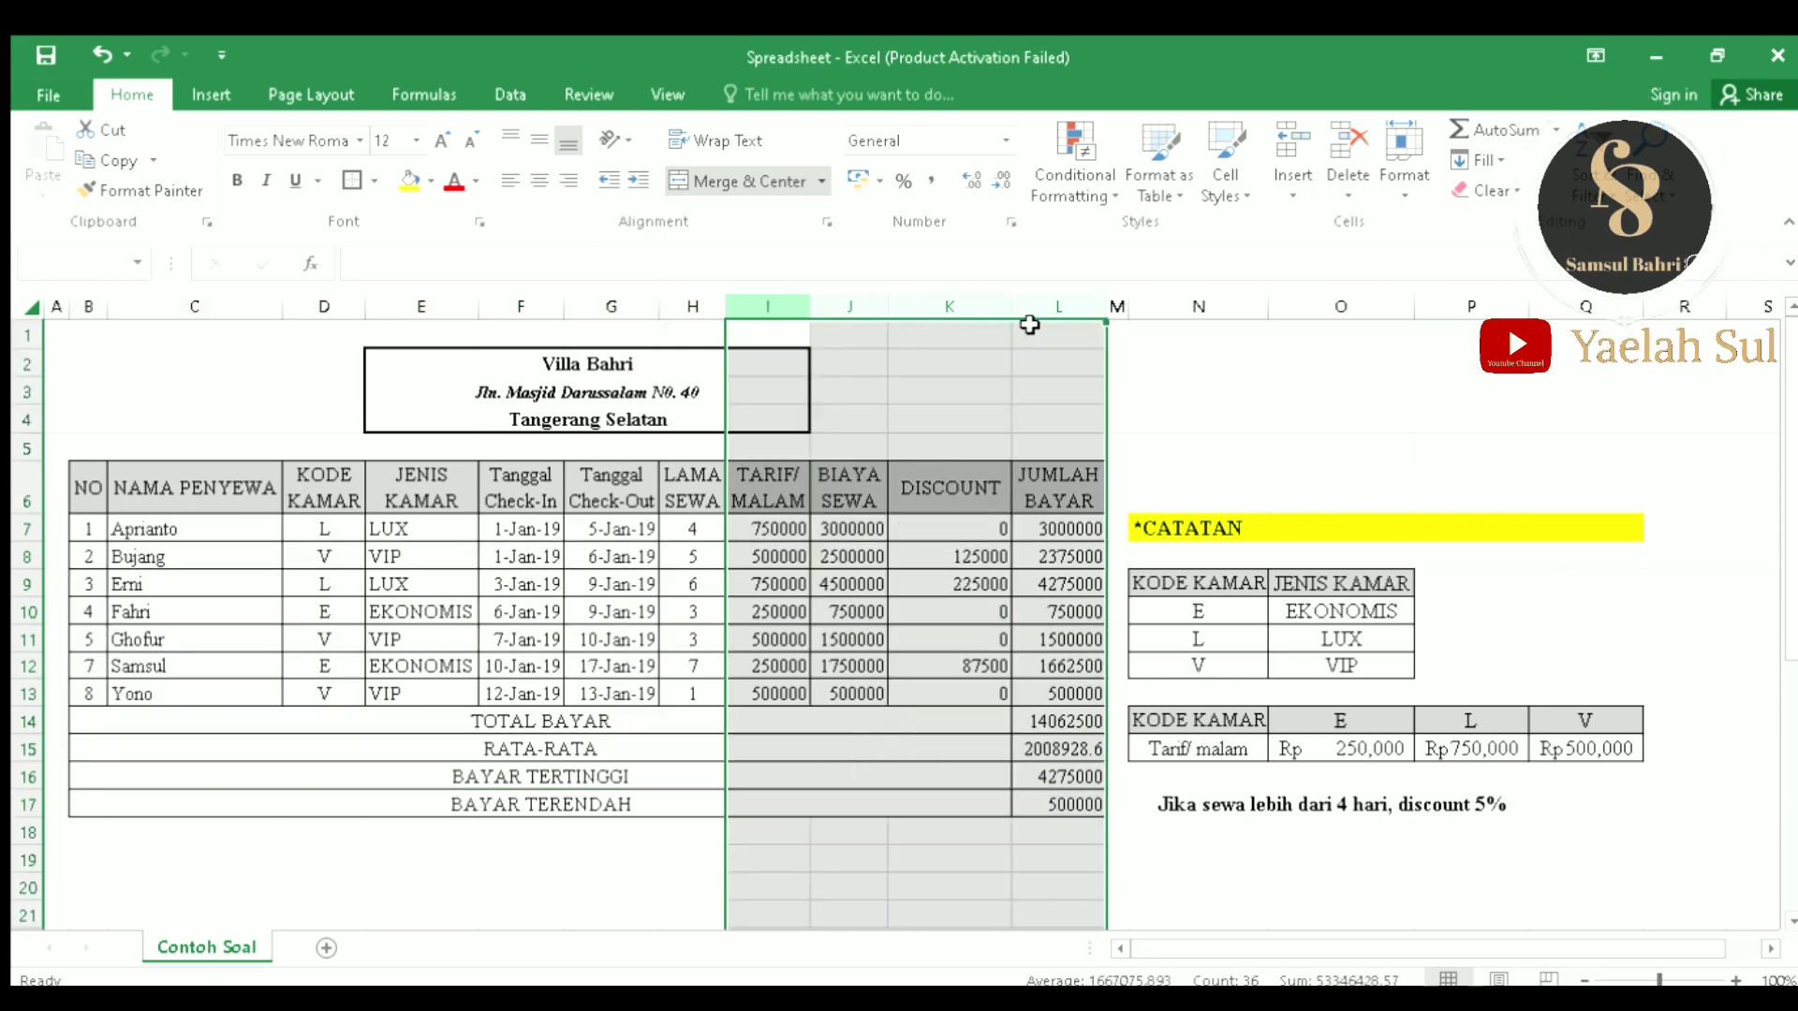
left_click(777, 313)
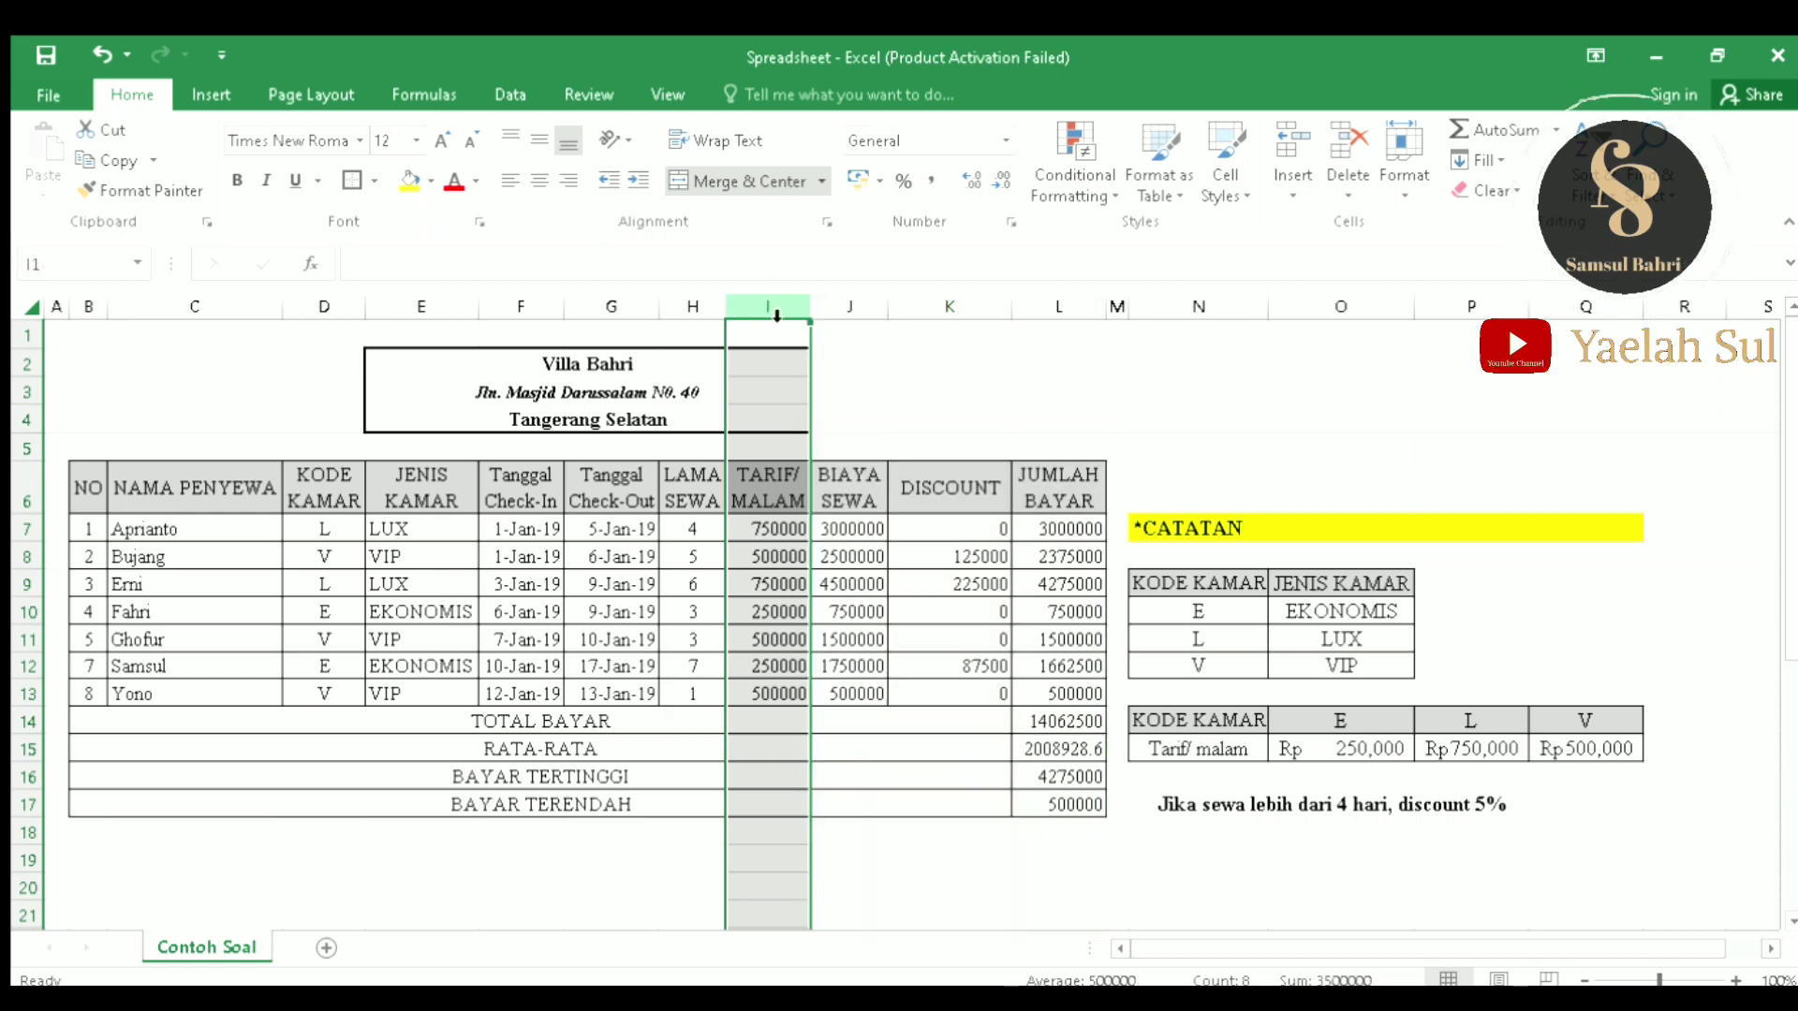
key("ctrl+a")
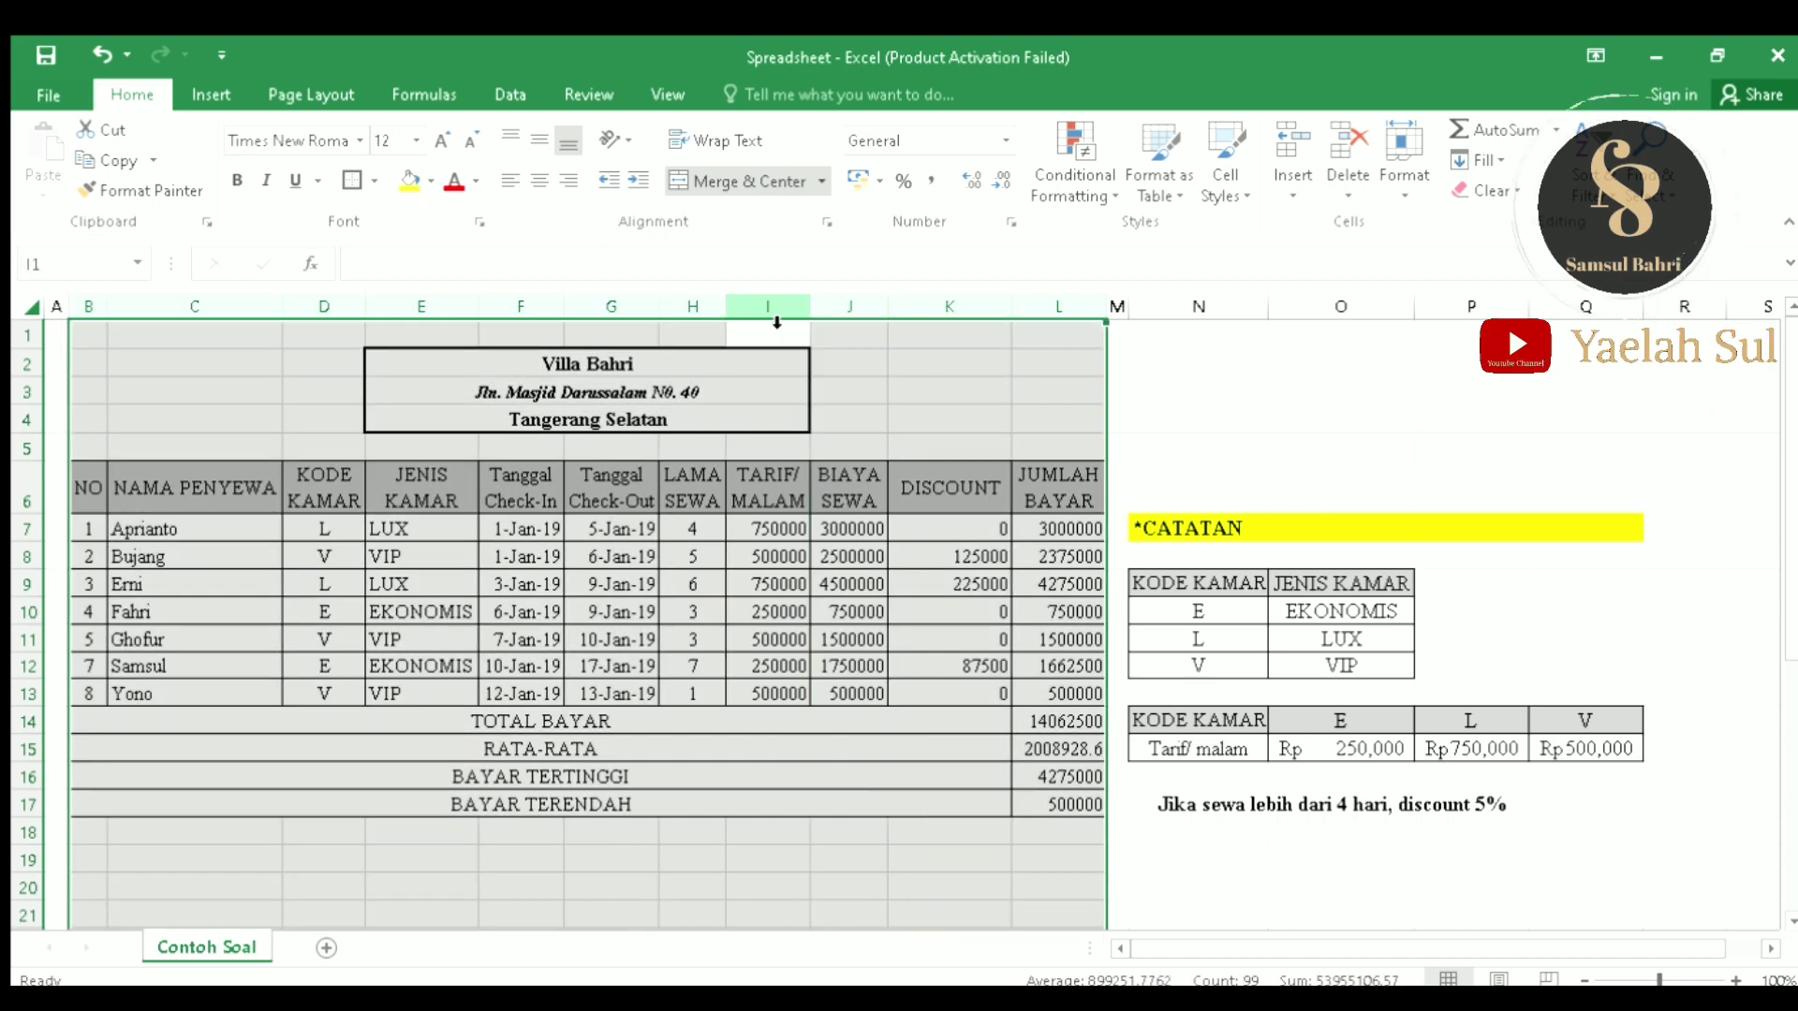
left_click(777, 322)
key("ctrl+a")
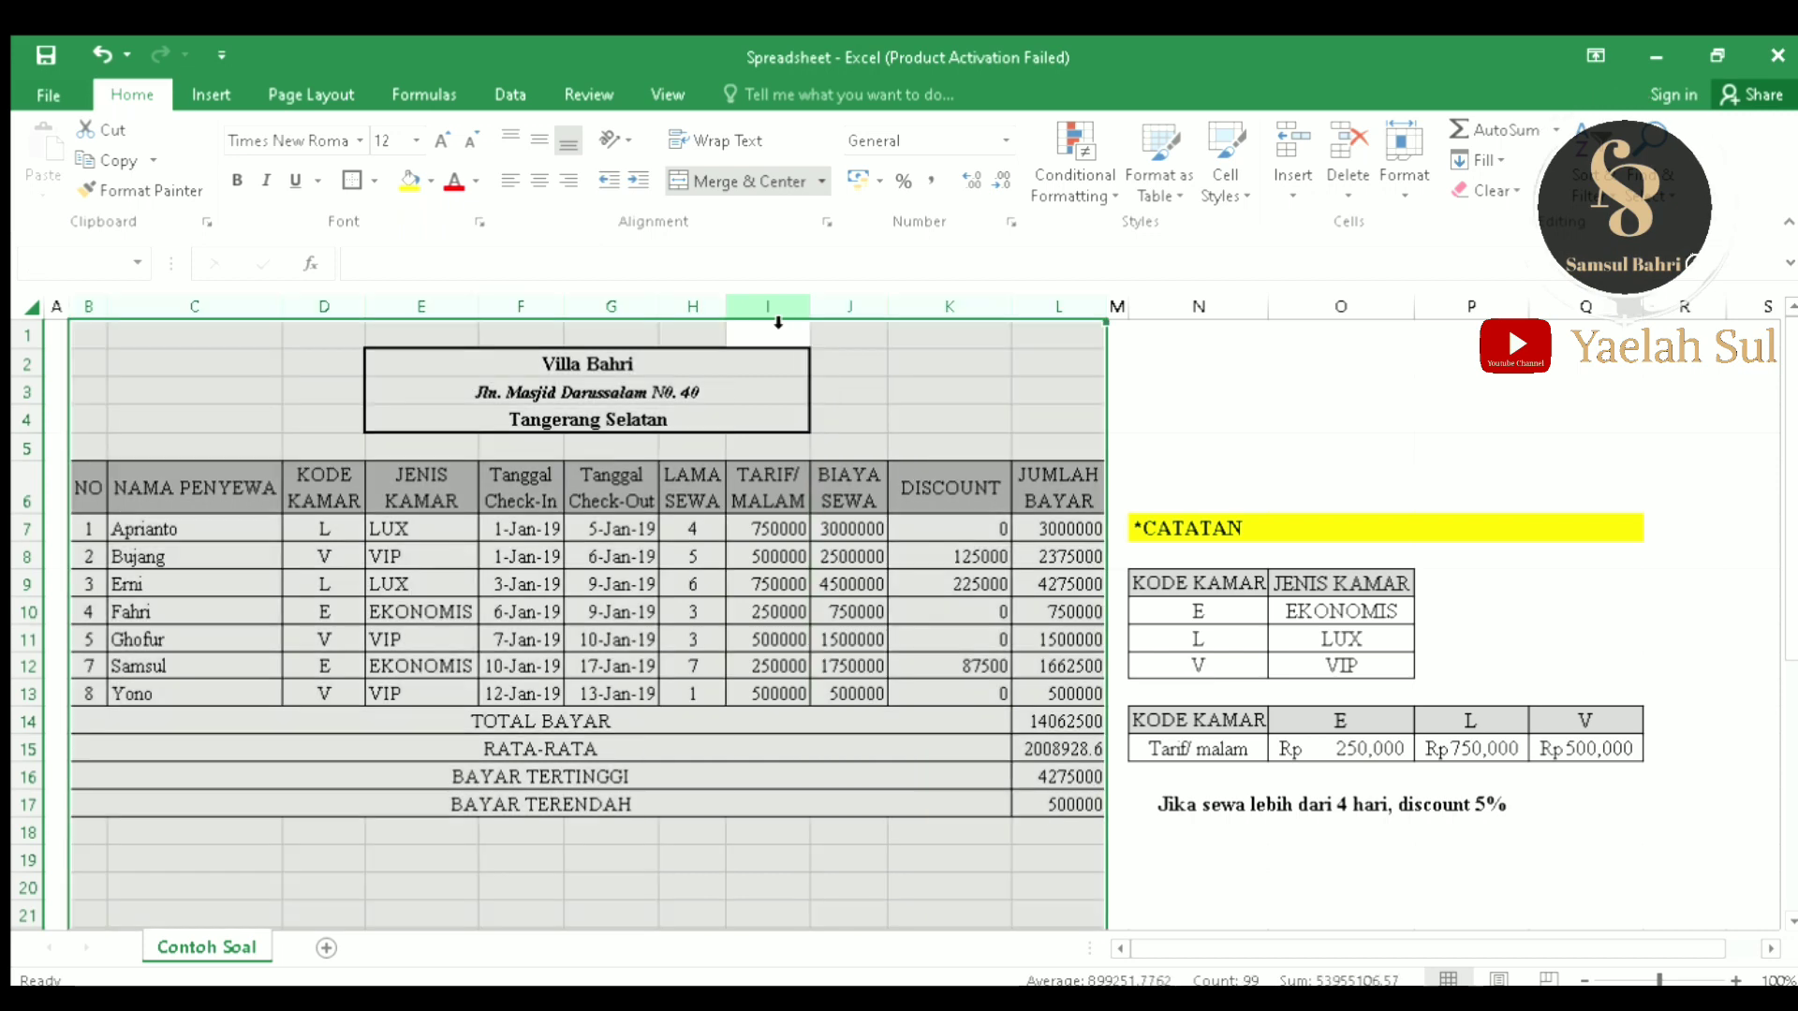
left_click(782, 323)
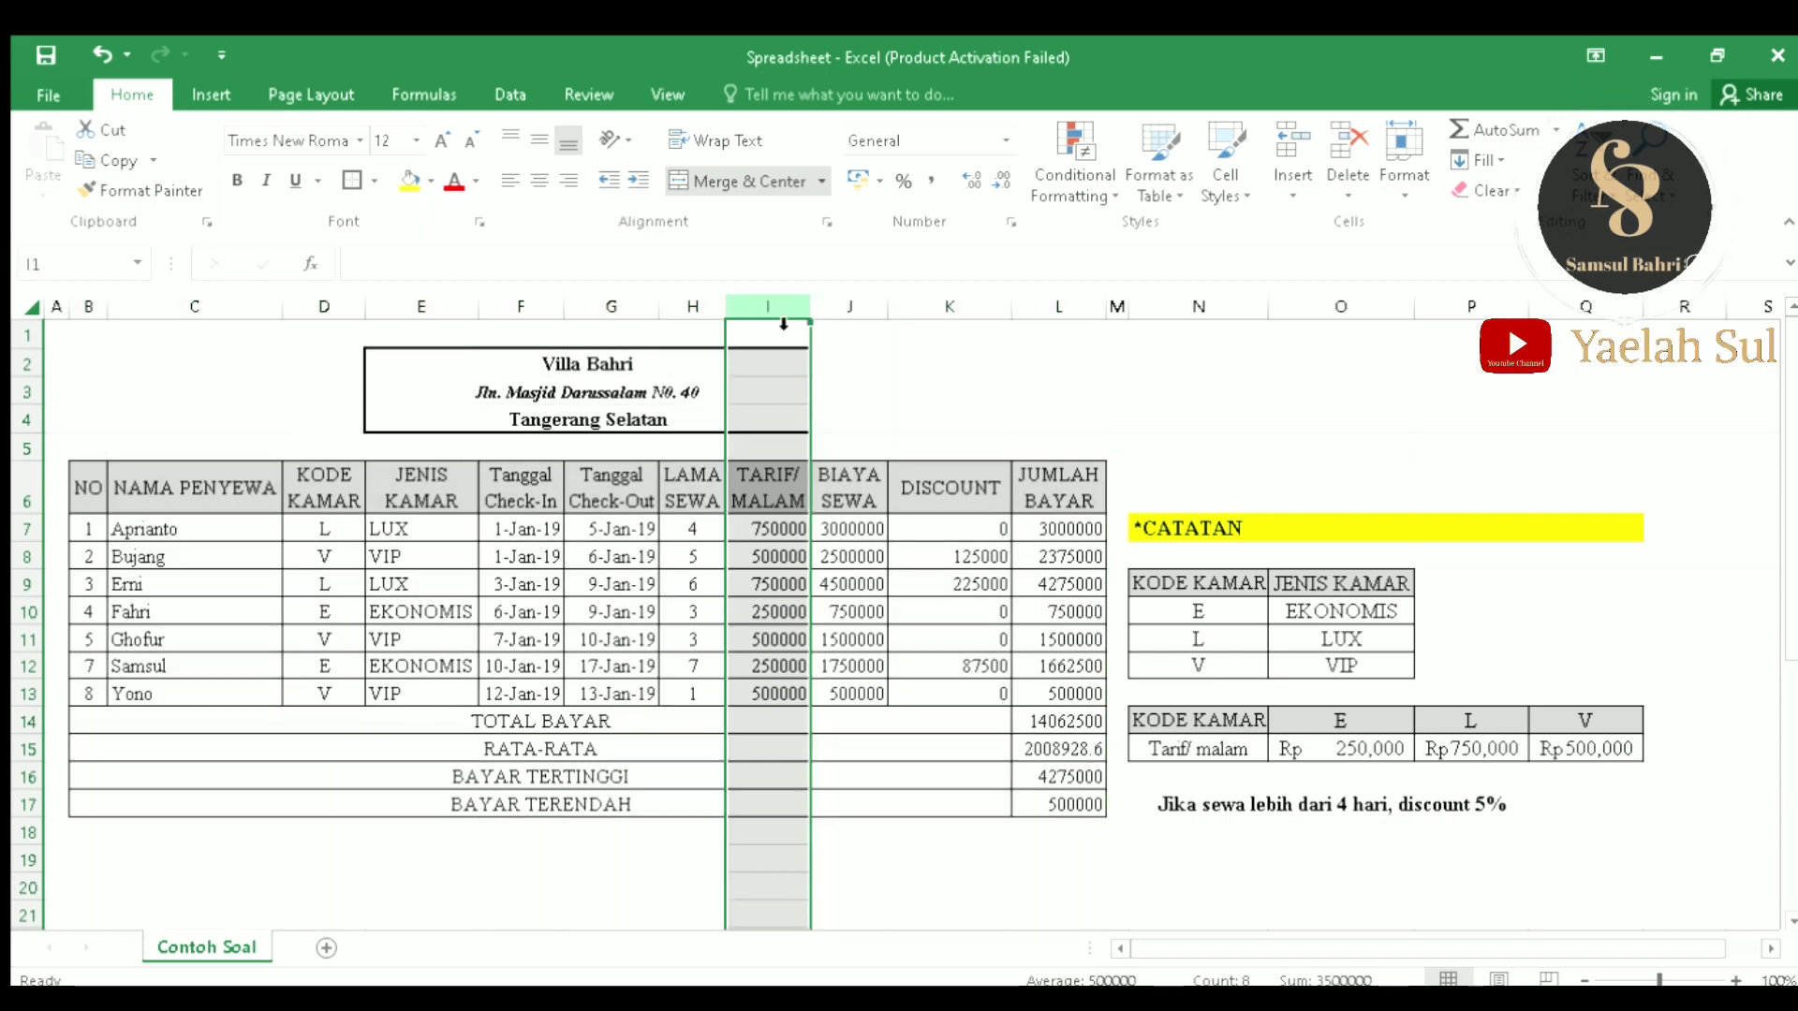
key("ctrl+a")
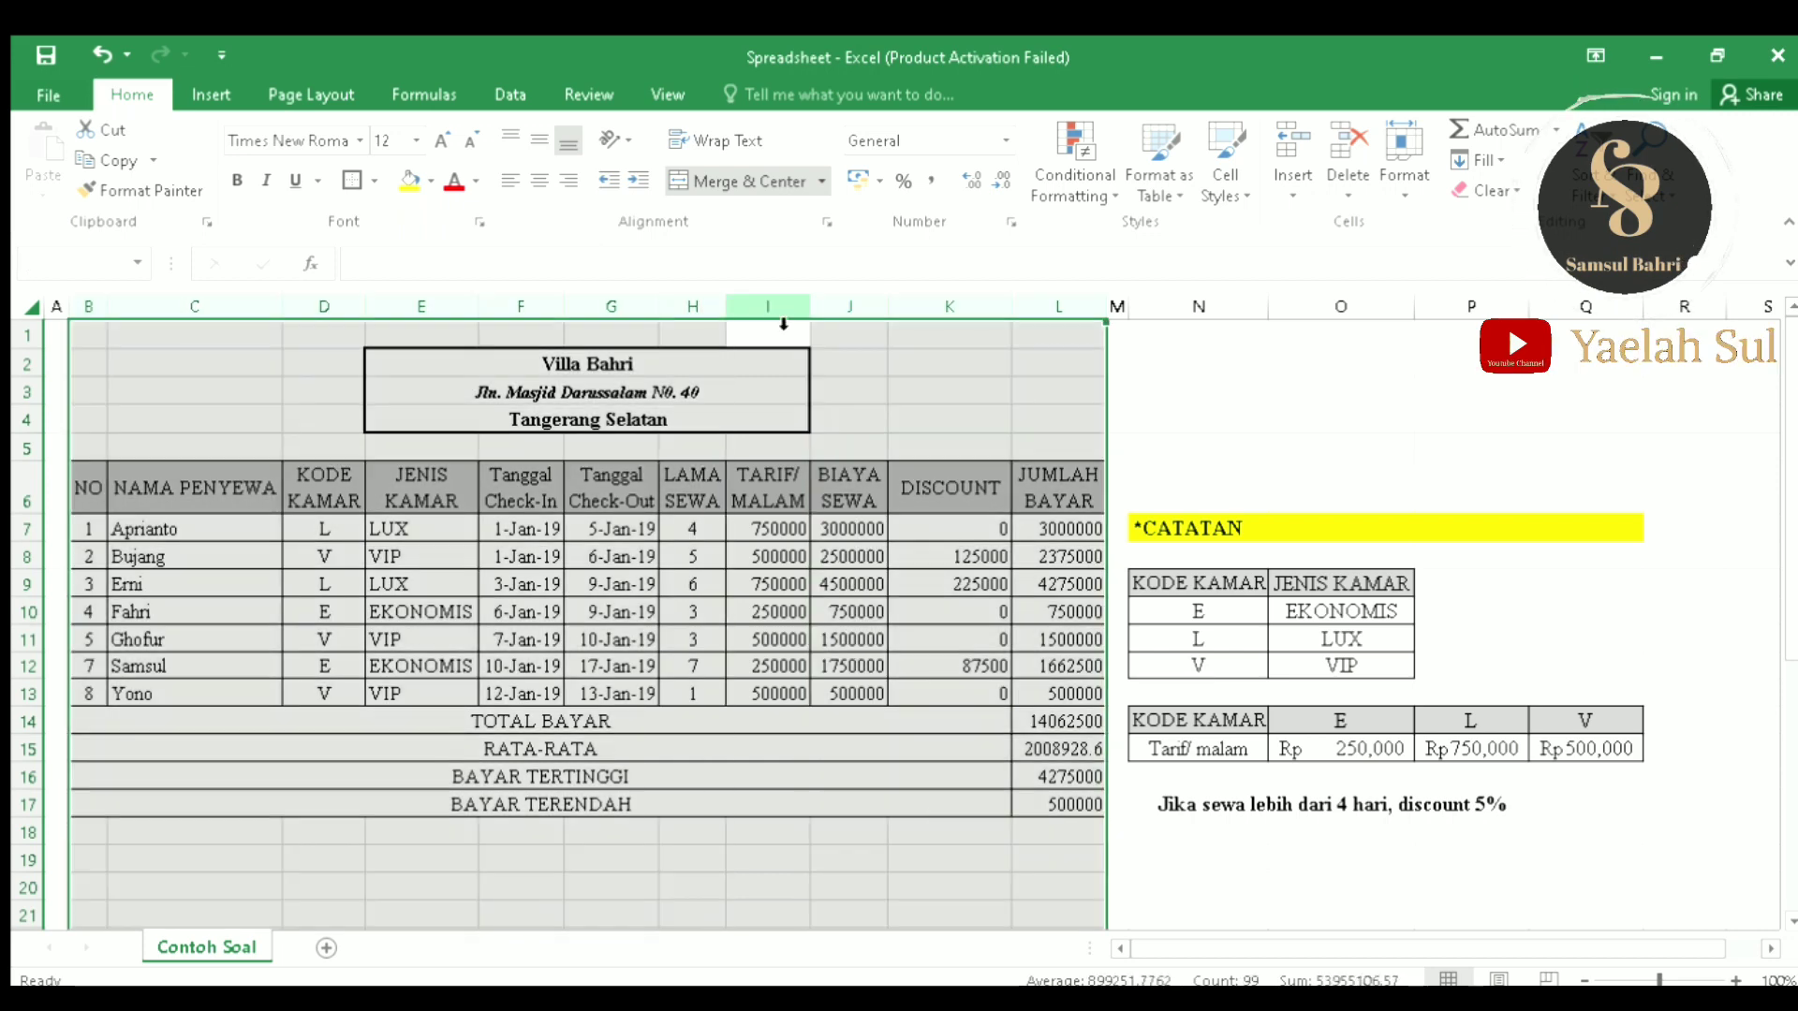
key("shift+Right")
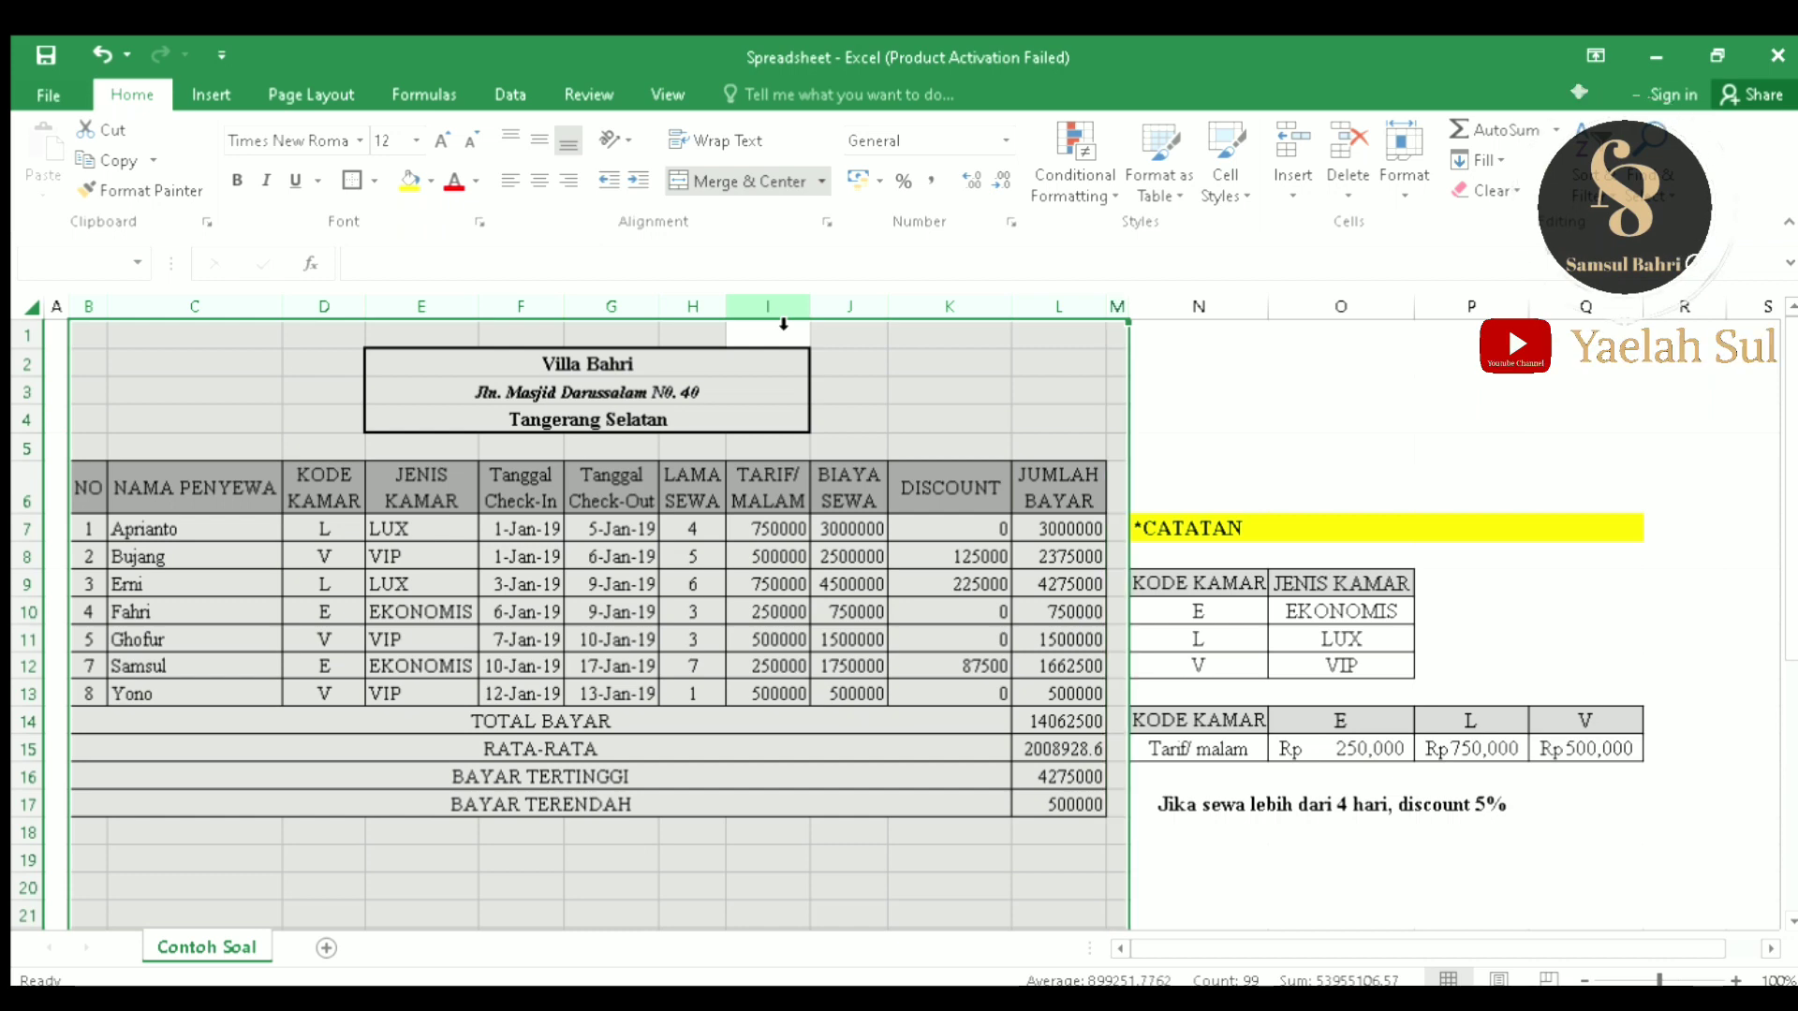
key("shift+Left")
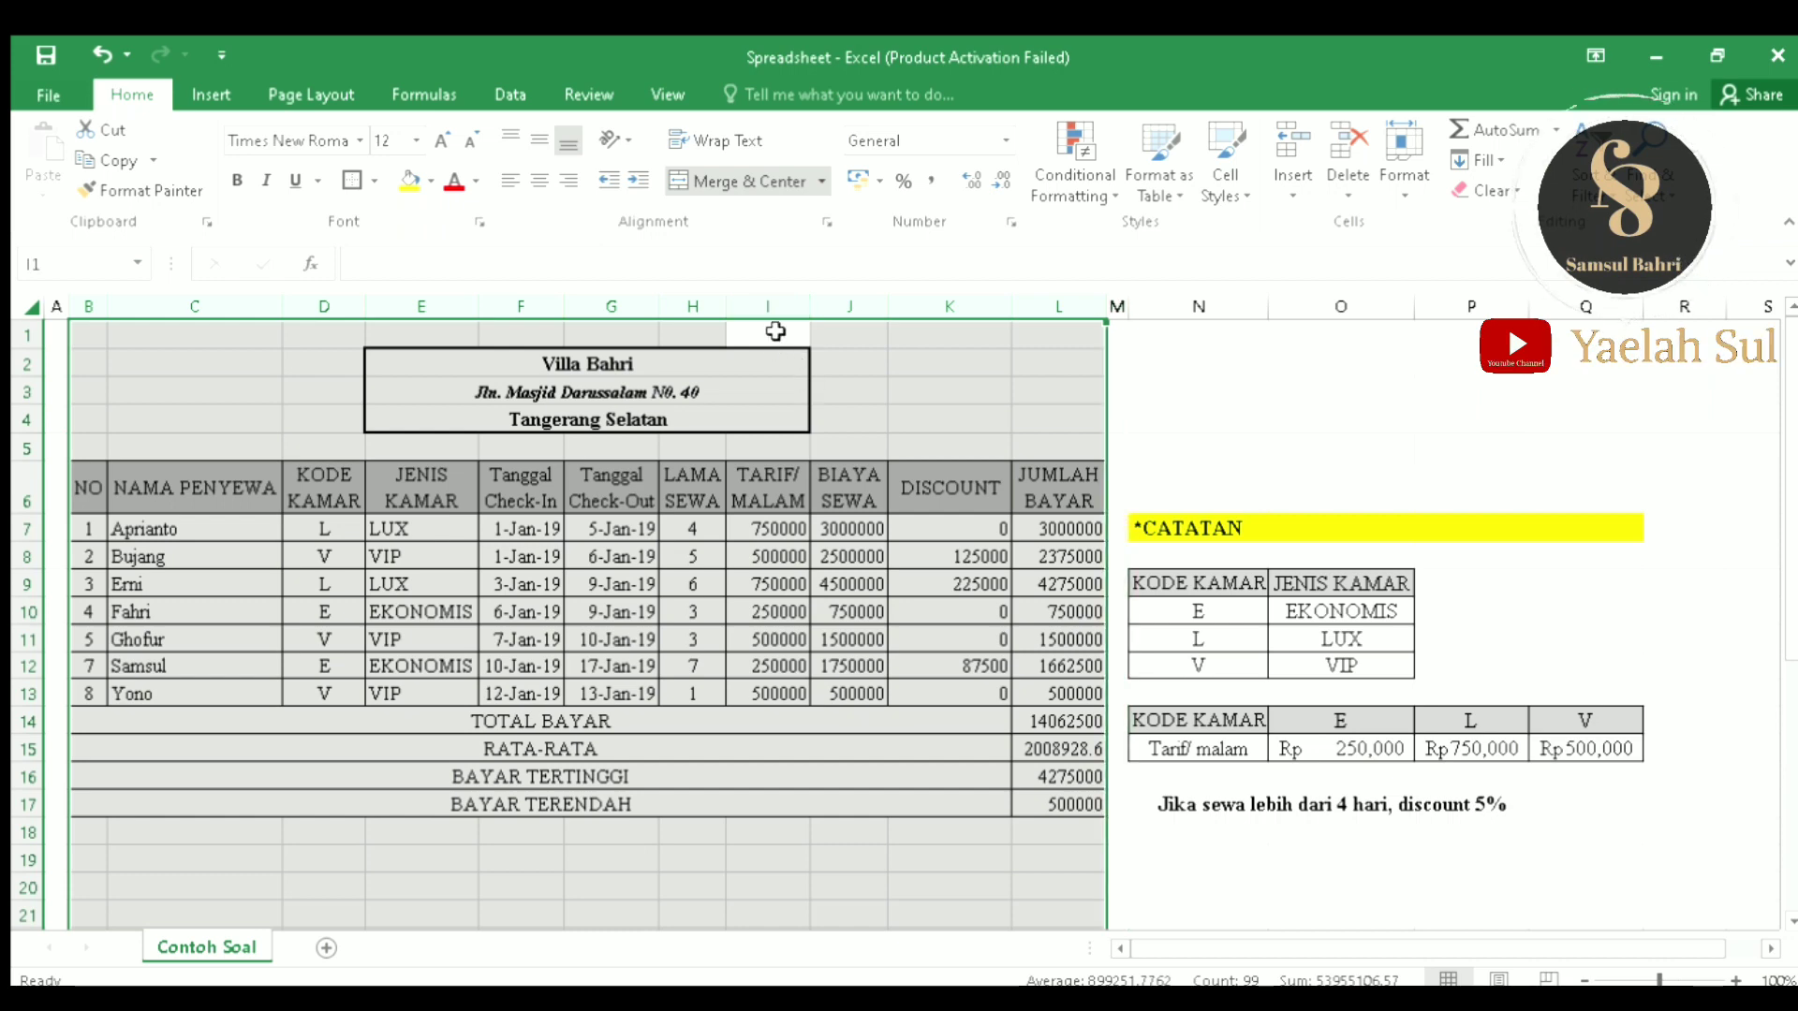
left_click(775, 331)
left_click(765, 489)
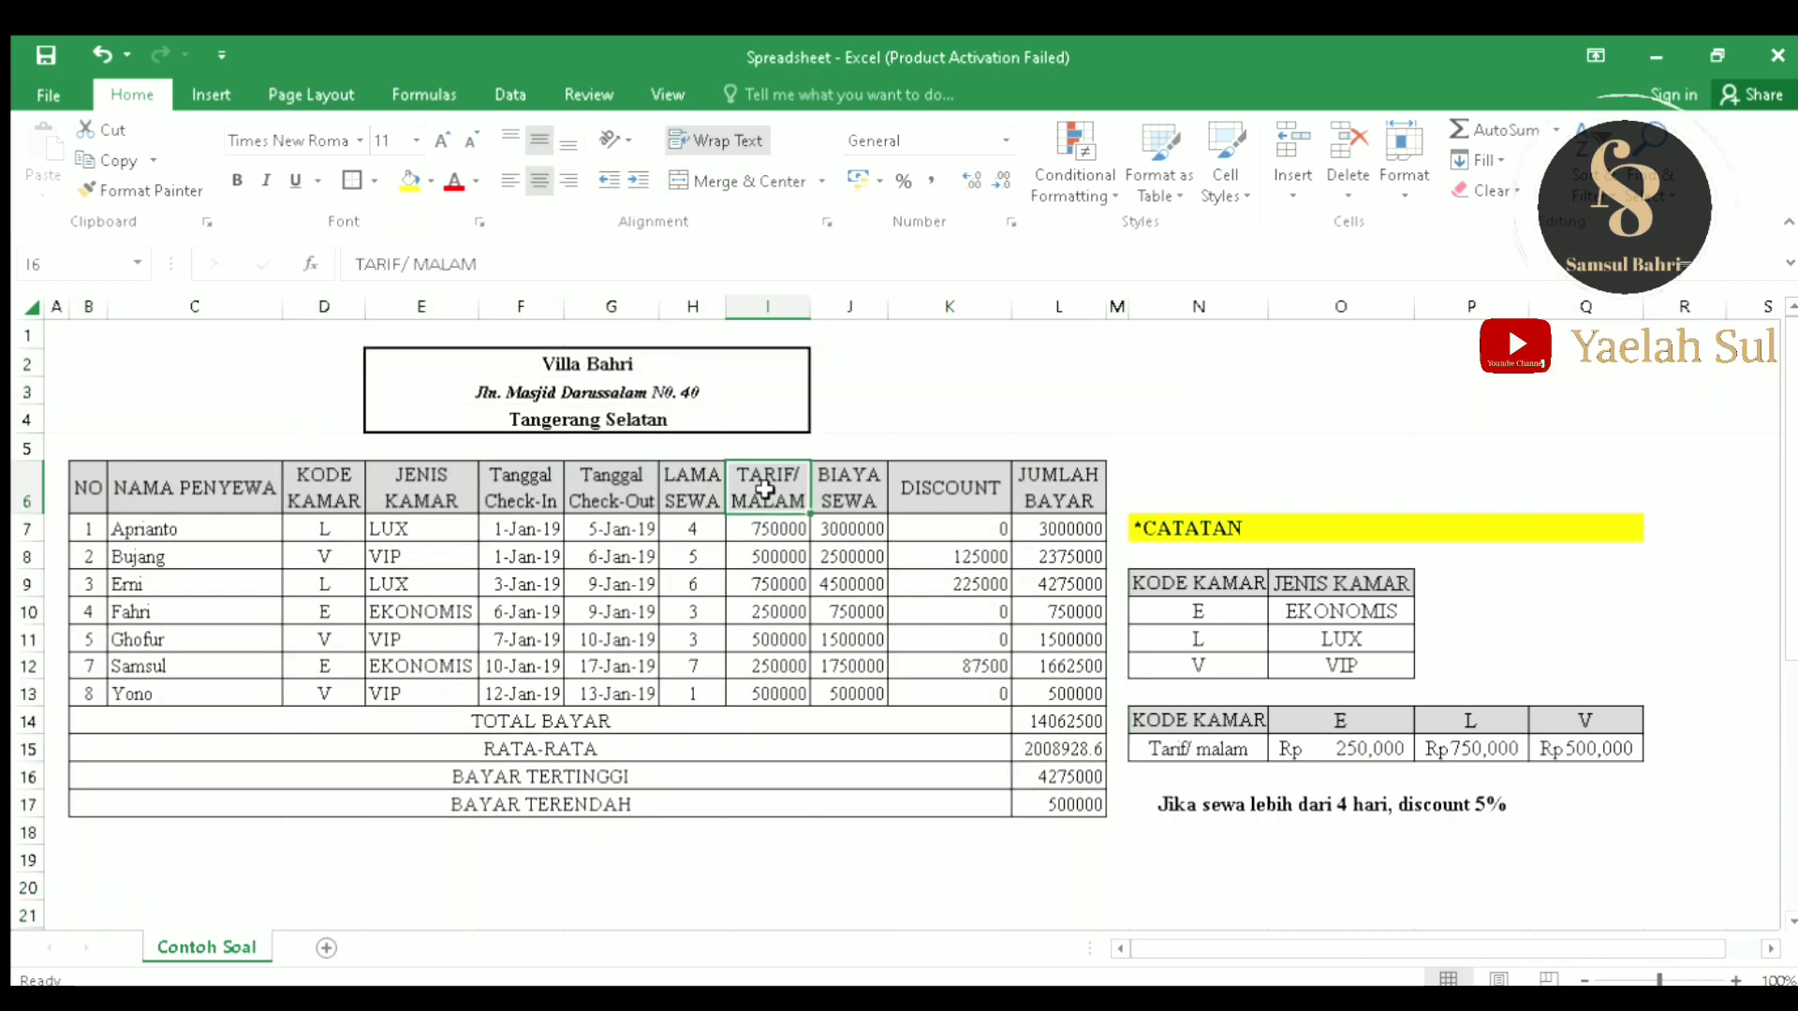
mouse_move(796, 307)
left_mouse_down()
mouse_move(904, 309)
mouse_move(770, 321)
left_mouse_up()
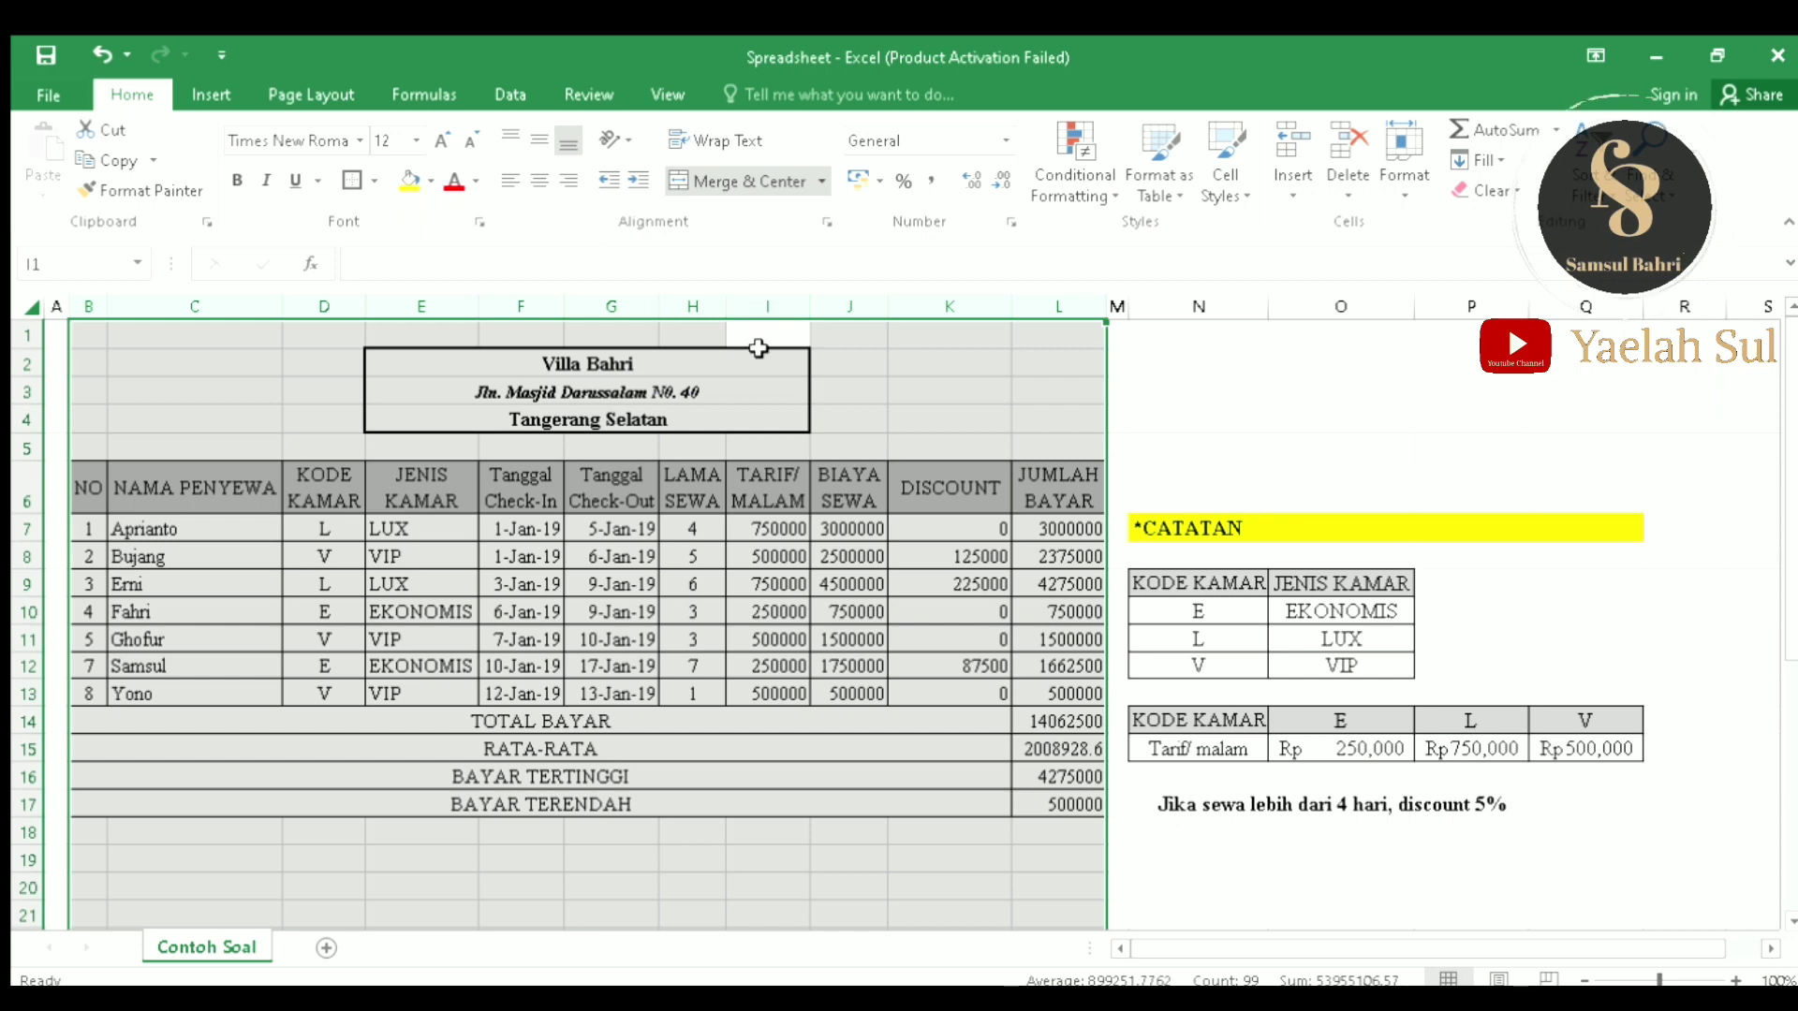
left_click(758, 344)
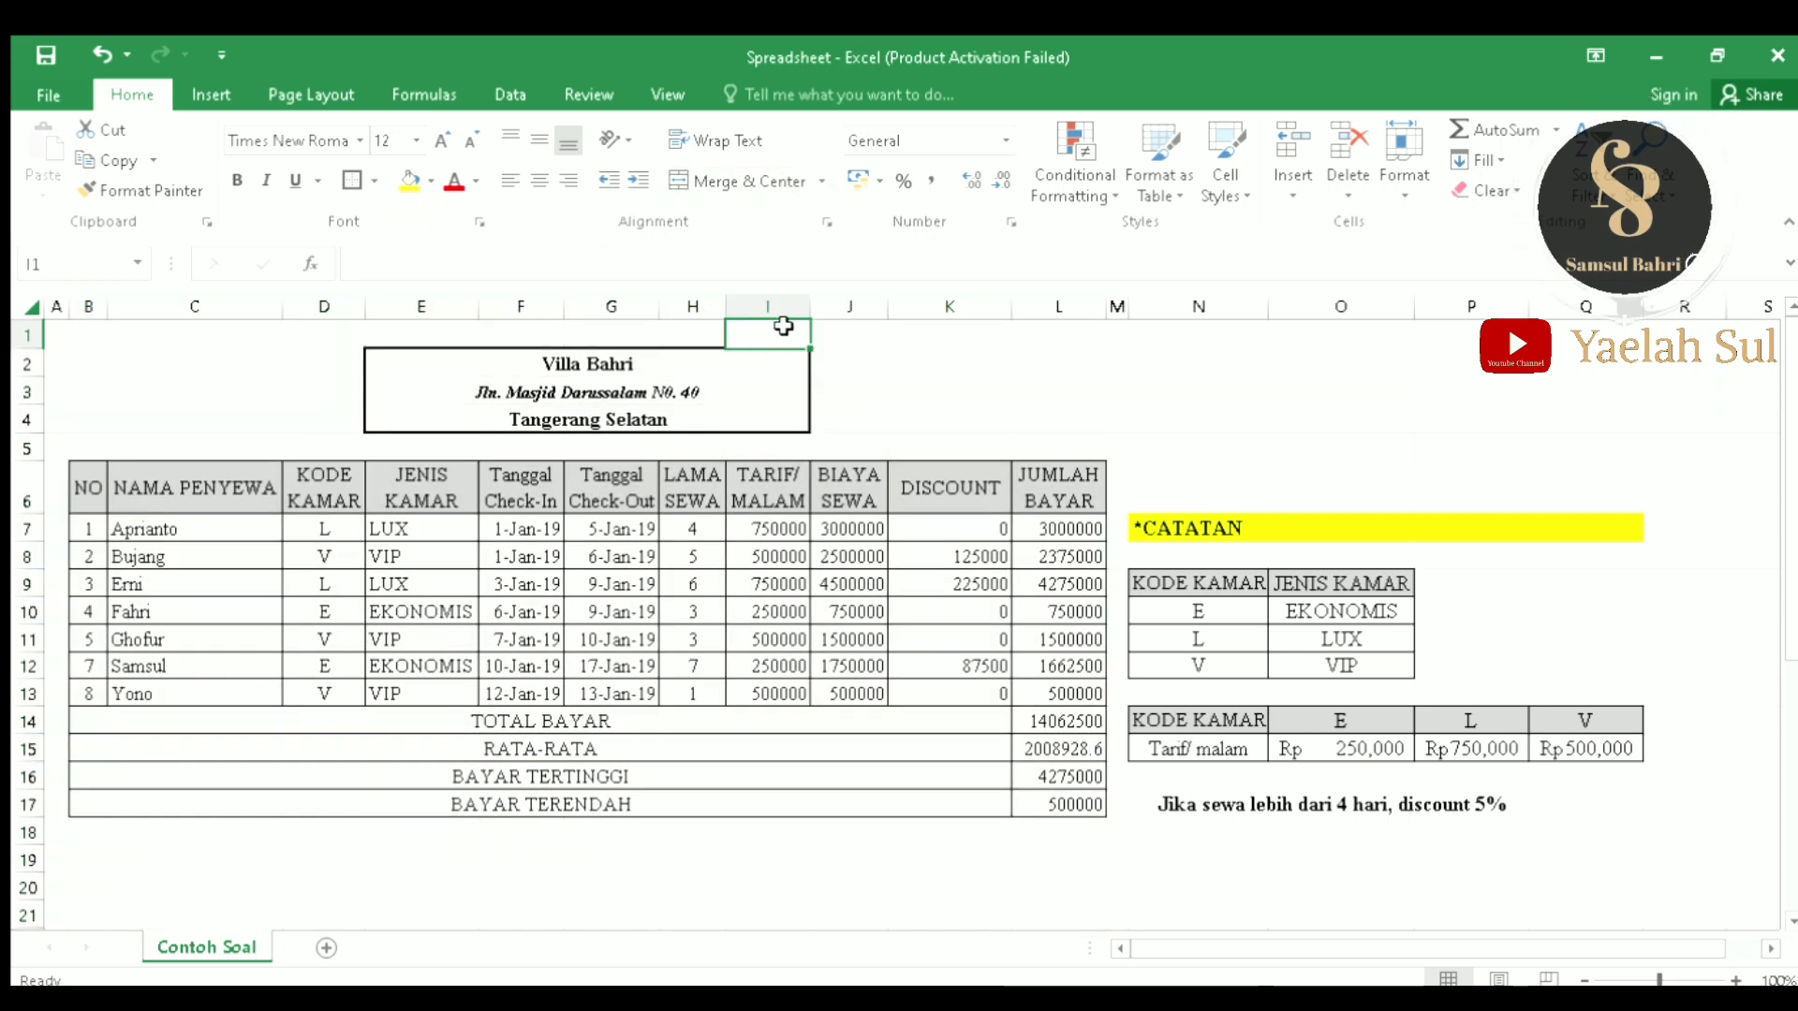
Step: Select columns I through L, TARIF/MALAM to JUMLAH BAYAR, and open their full number format settings
left_click(782, 309)
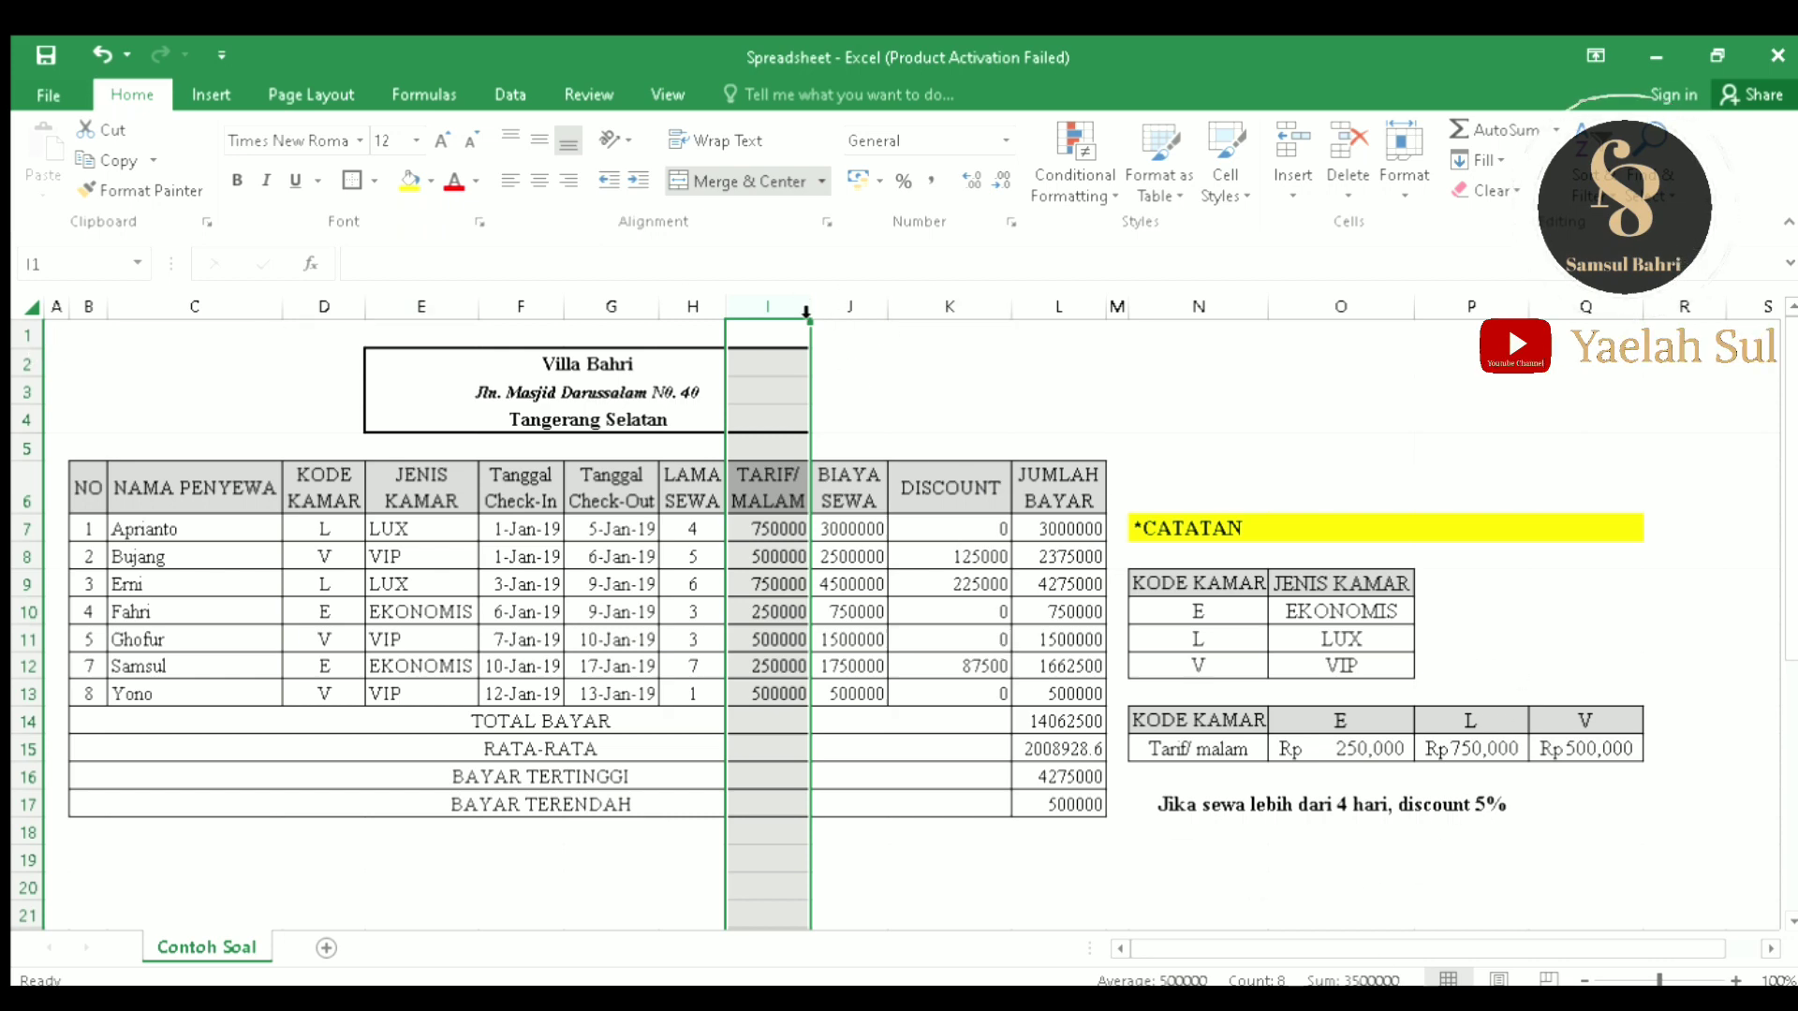
left_click_drag(780, 314, 1033, 337)
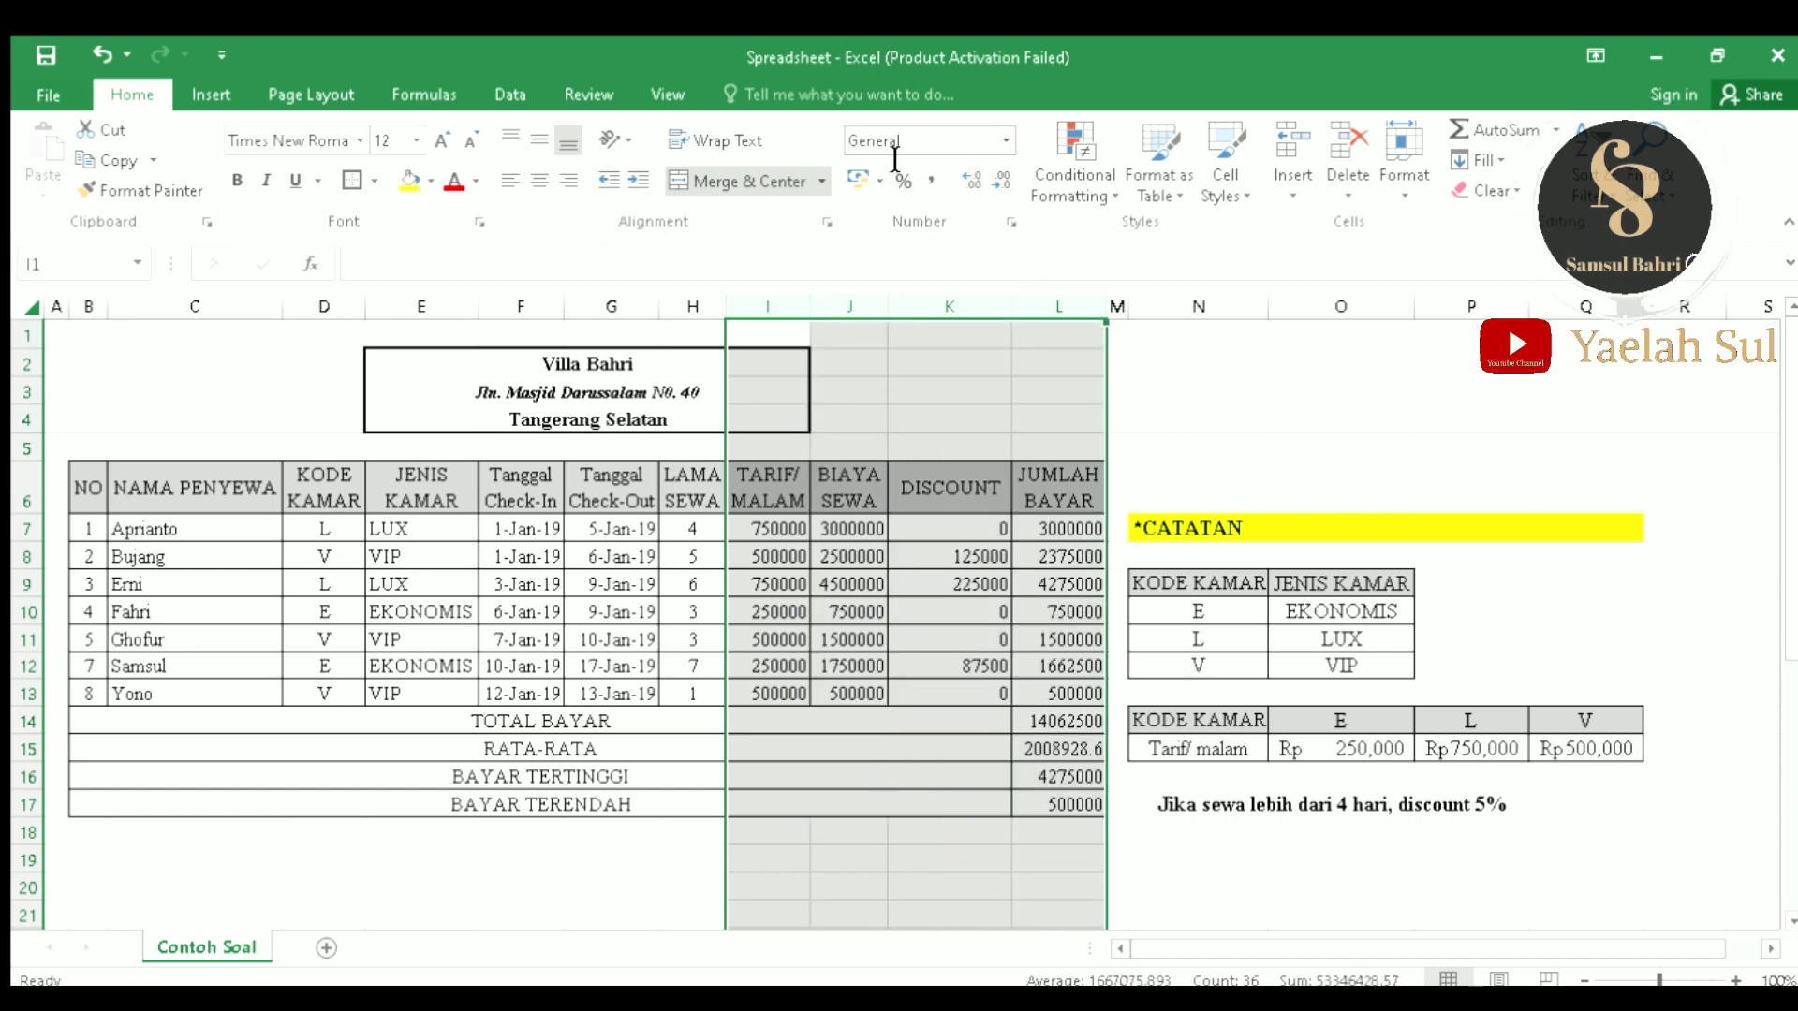
left_click(1002, 150)
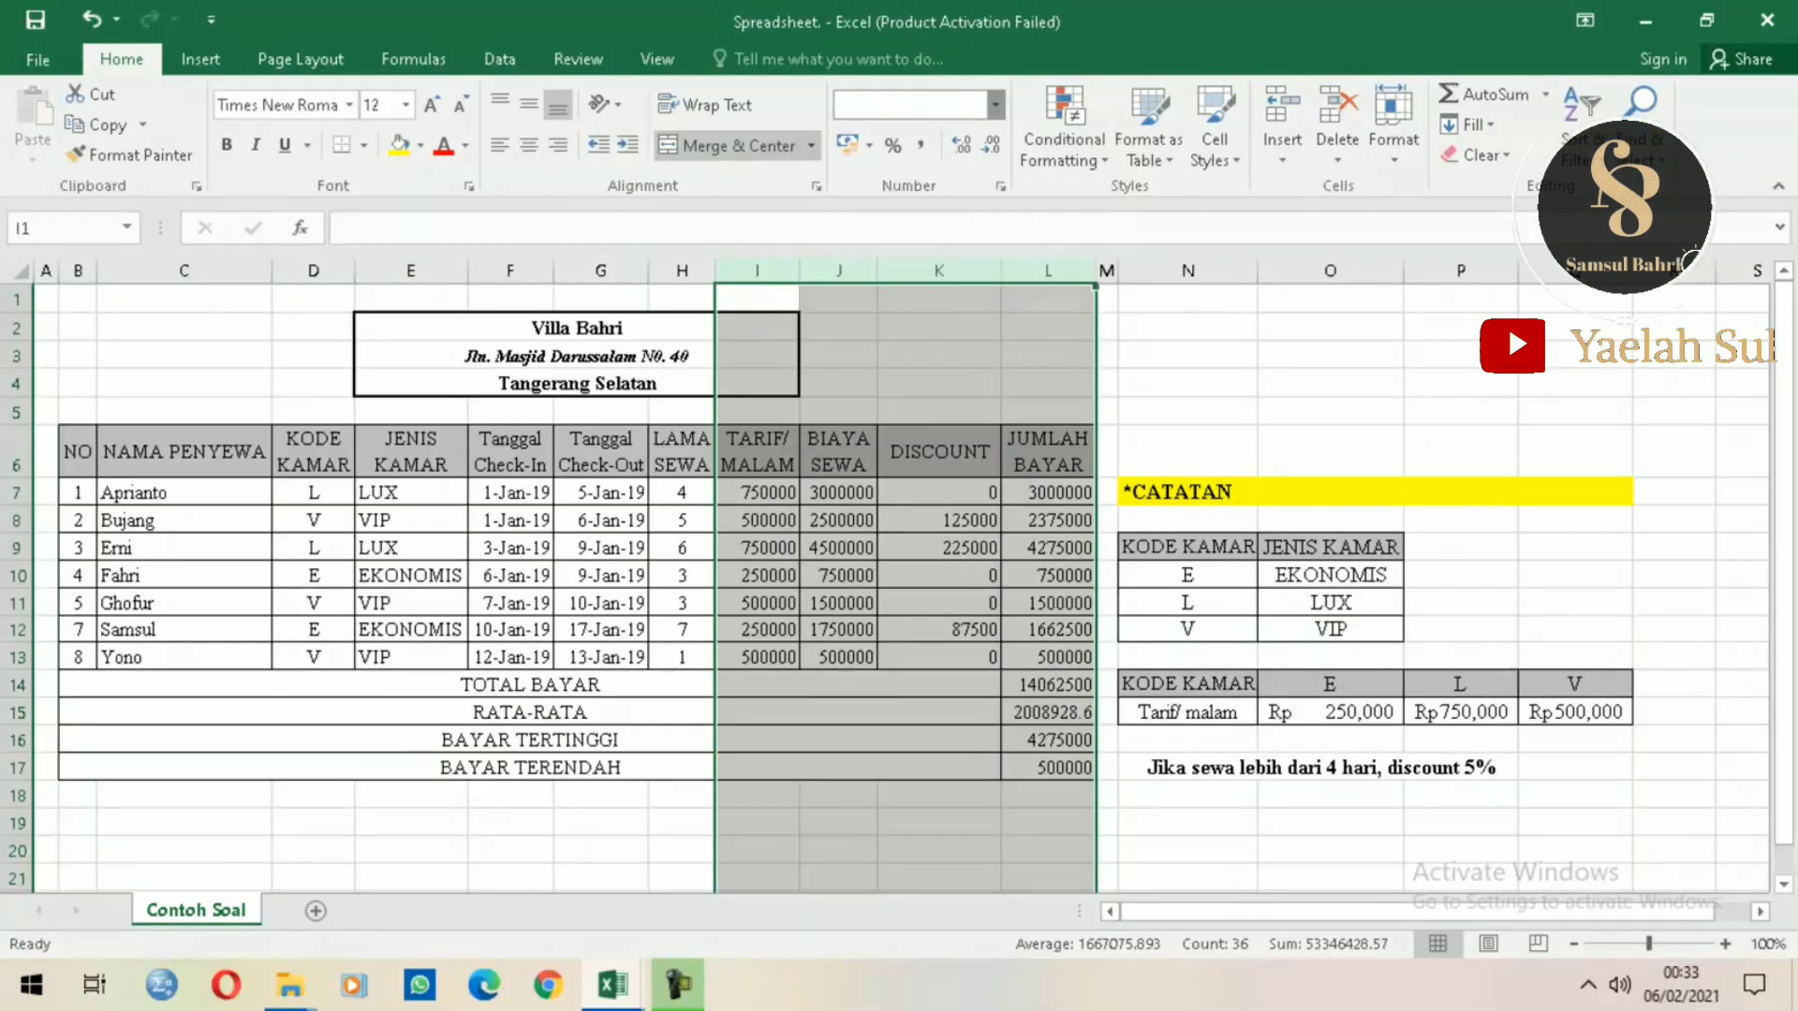
left_click(995, 104)
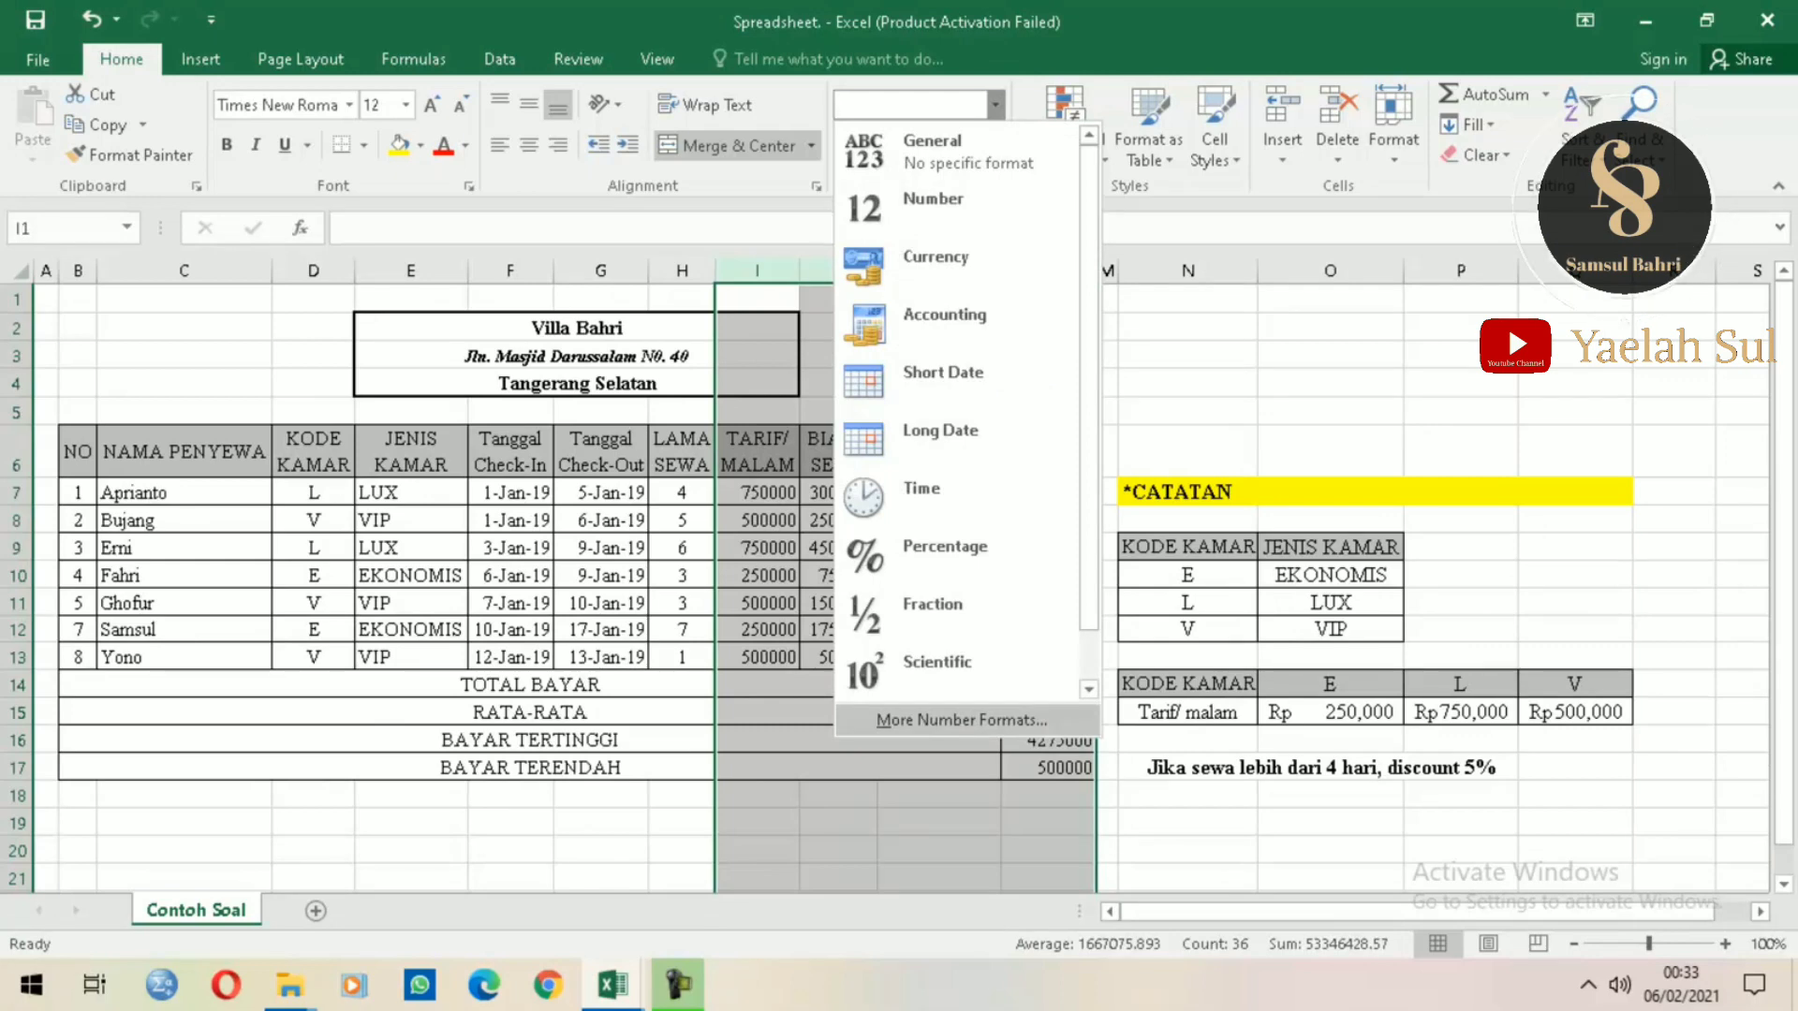
left_click(962, 719)
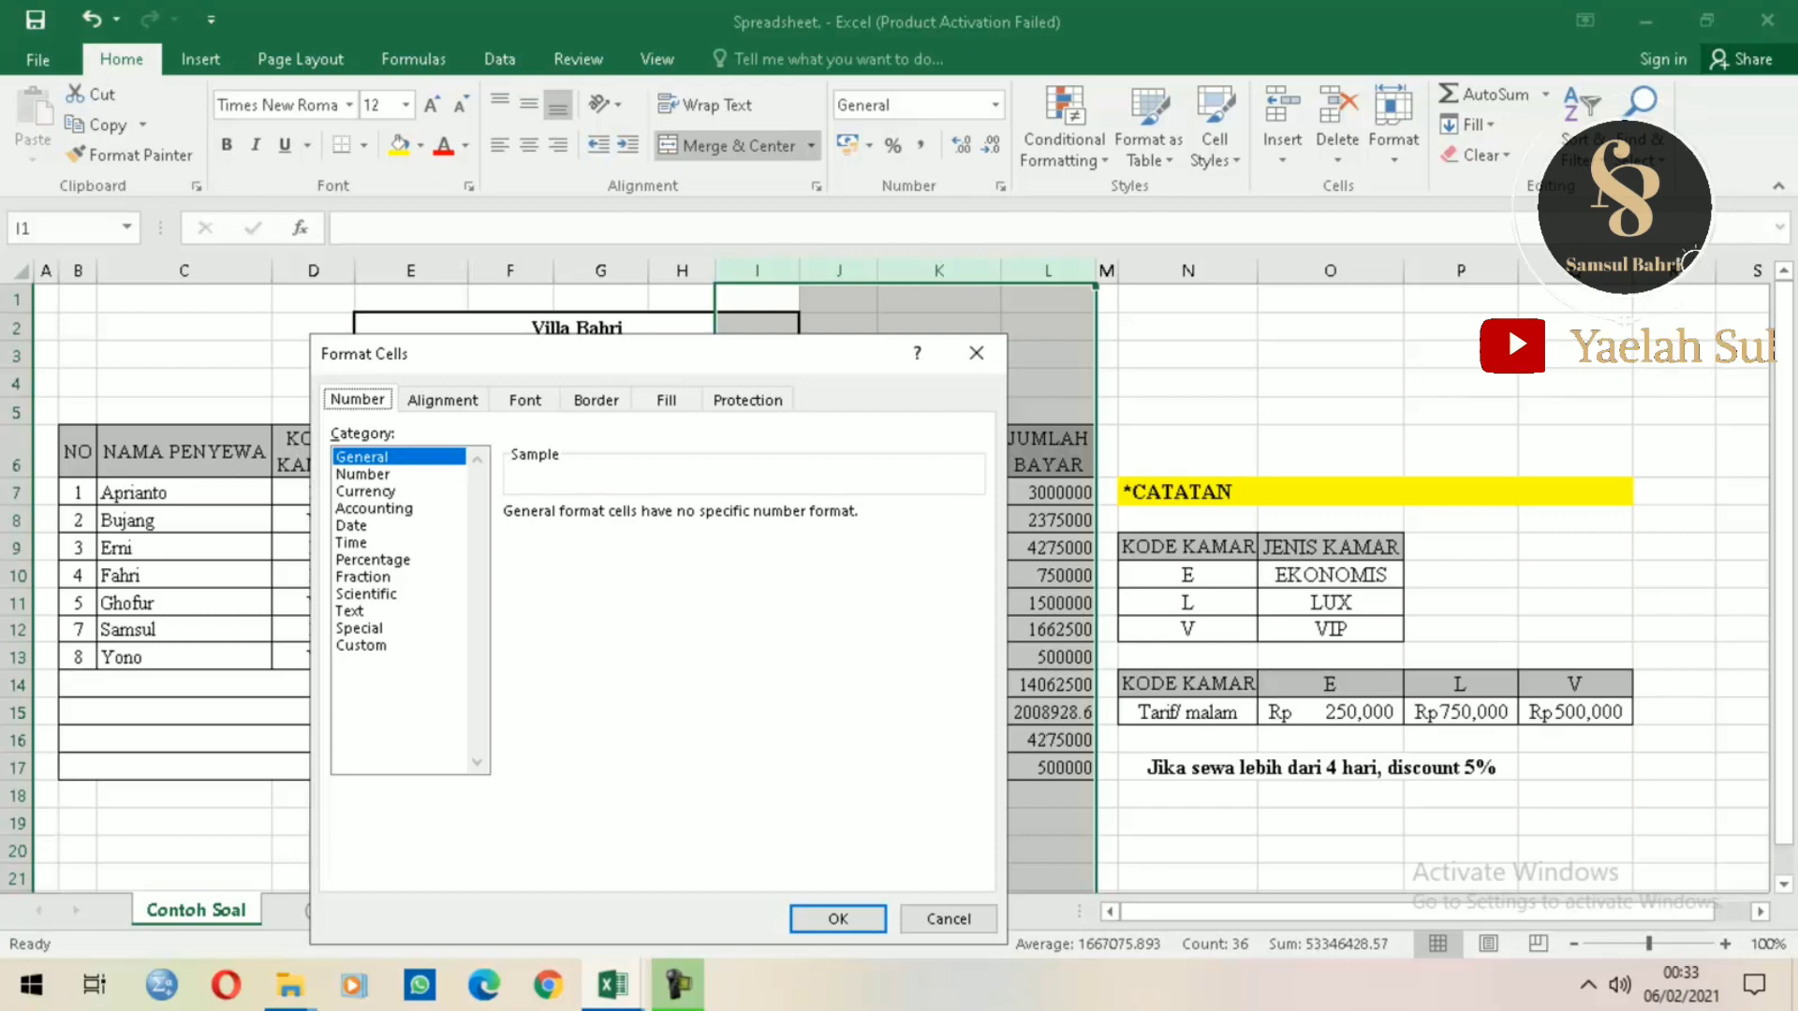
Step: Try the custom number format code beginning _("Rp"* #,##0_) for columns I through L
left_click(374, 508)
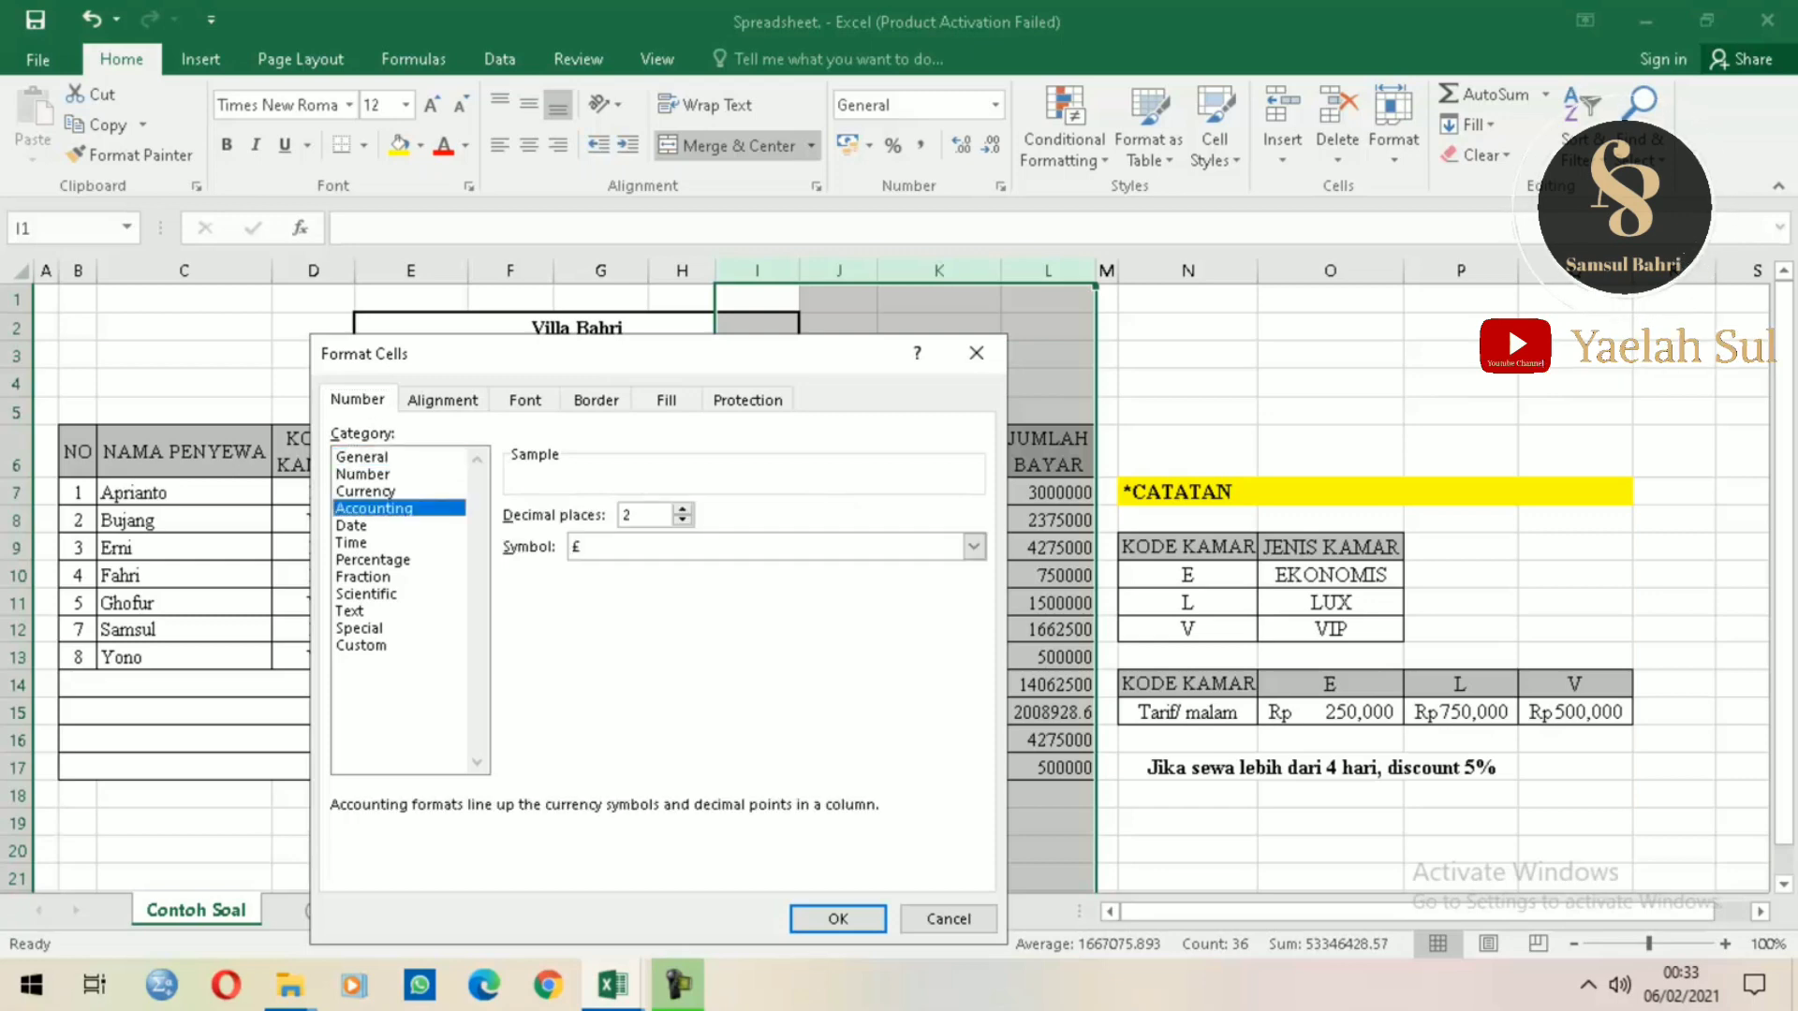
left_click(361, 645)
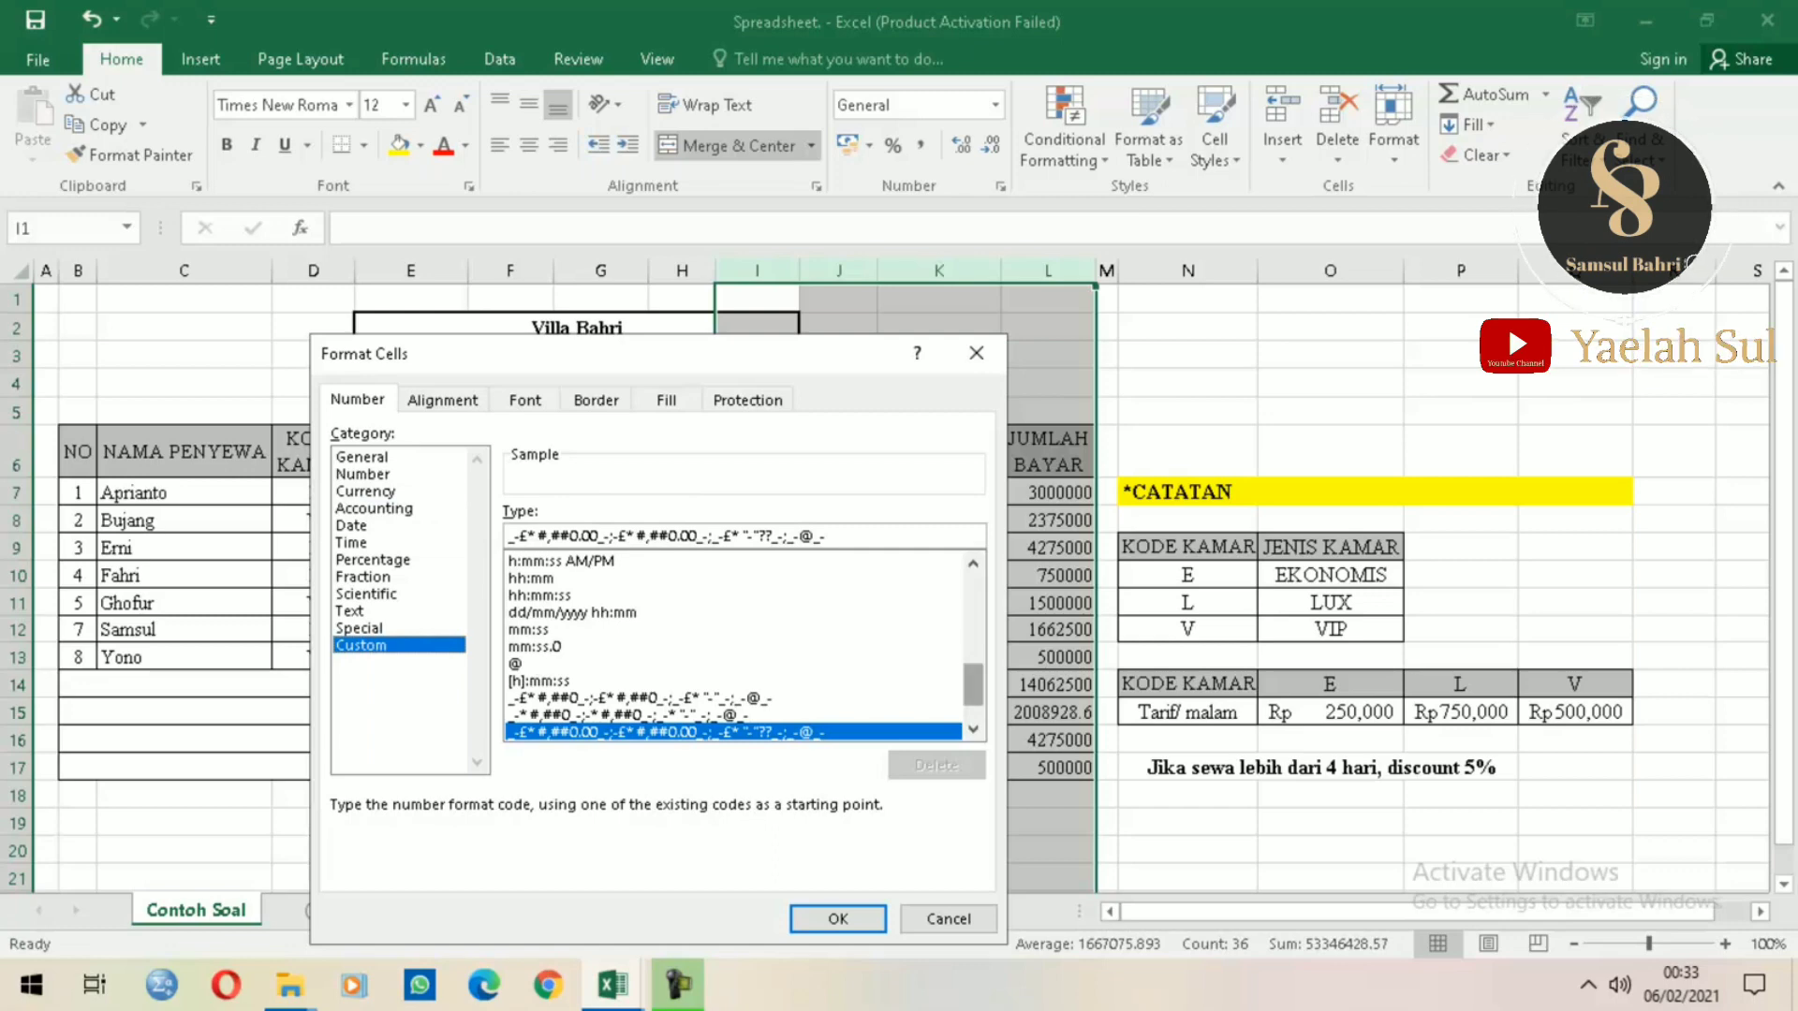
scroll(740, 646, "down", 1)
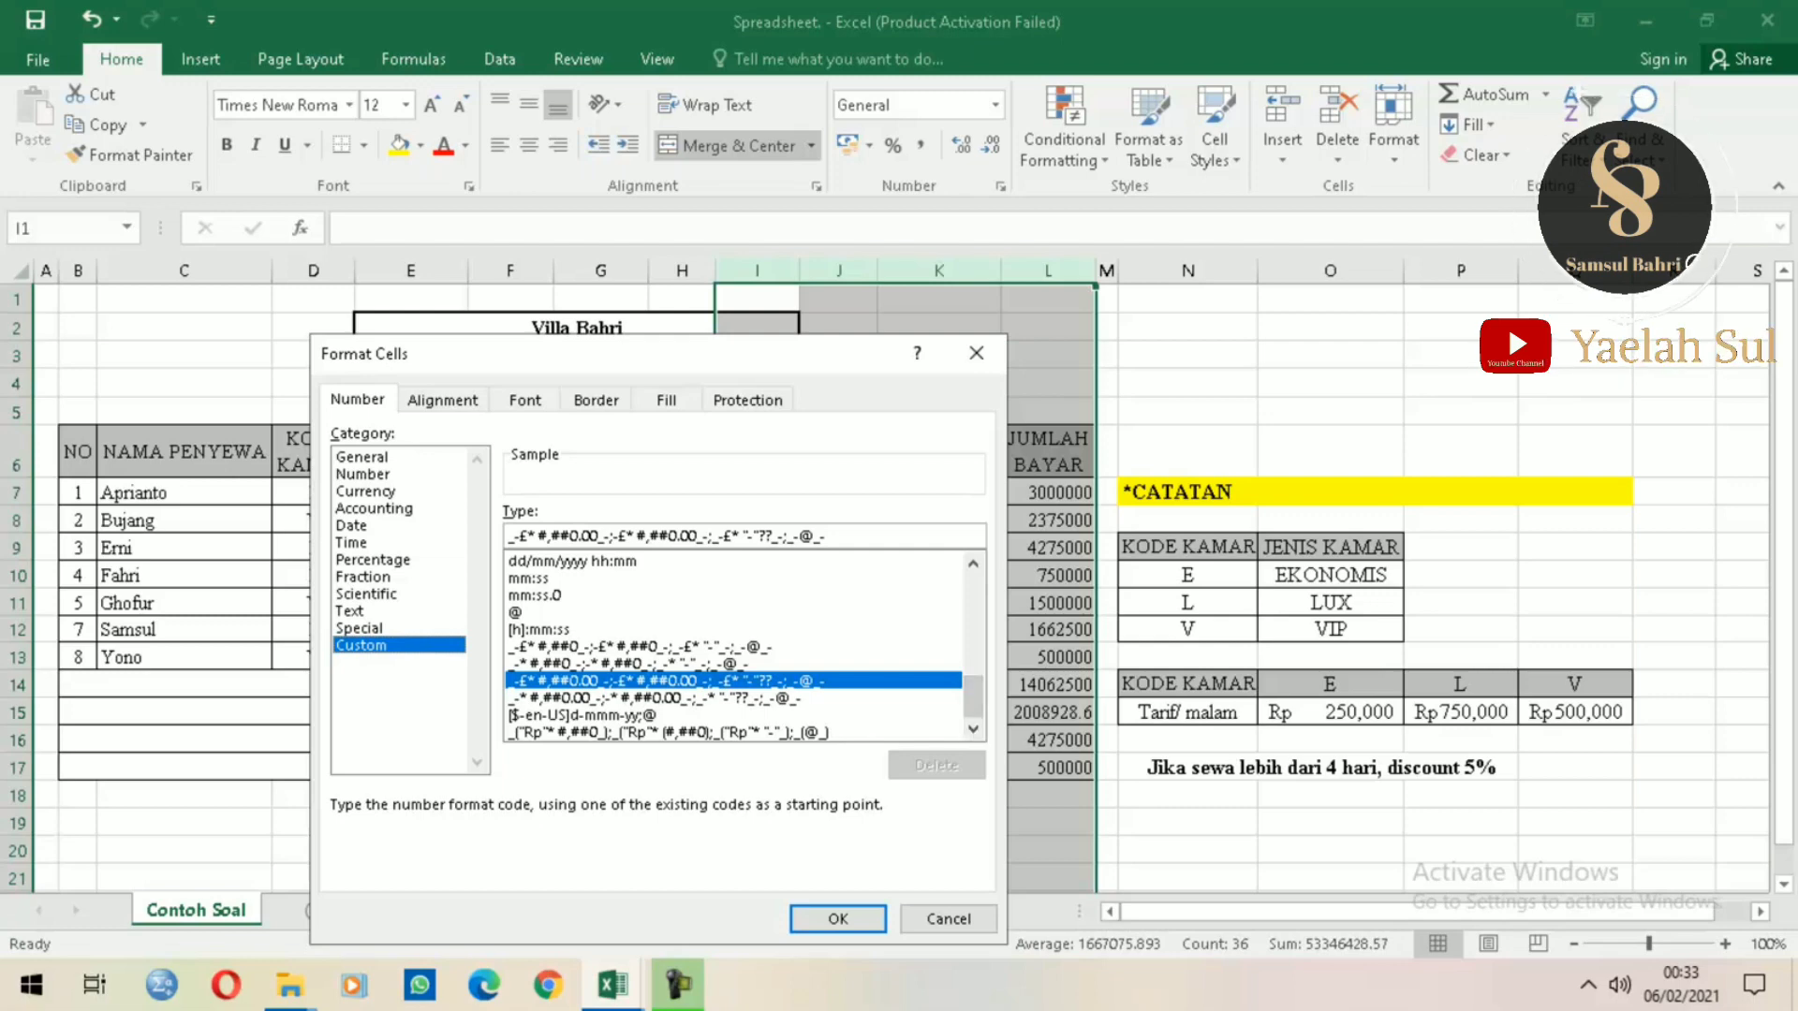
left_click(734, 732)
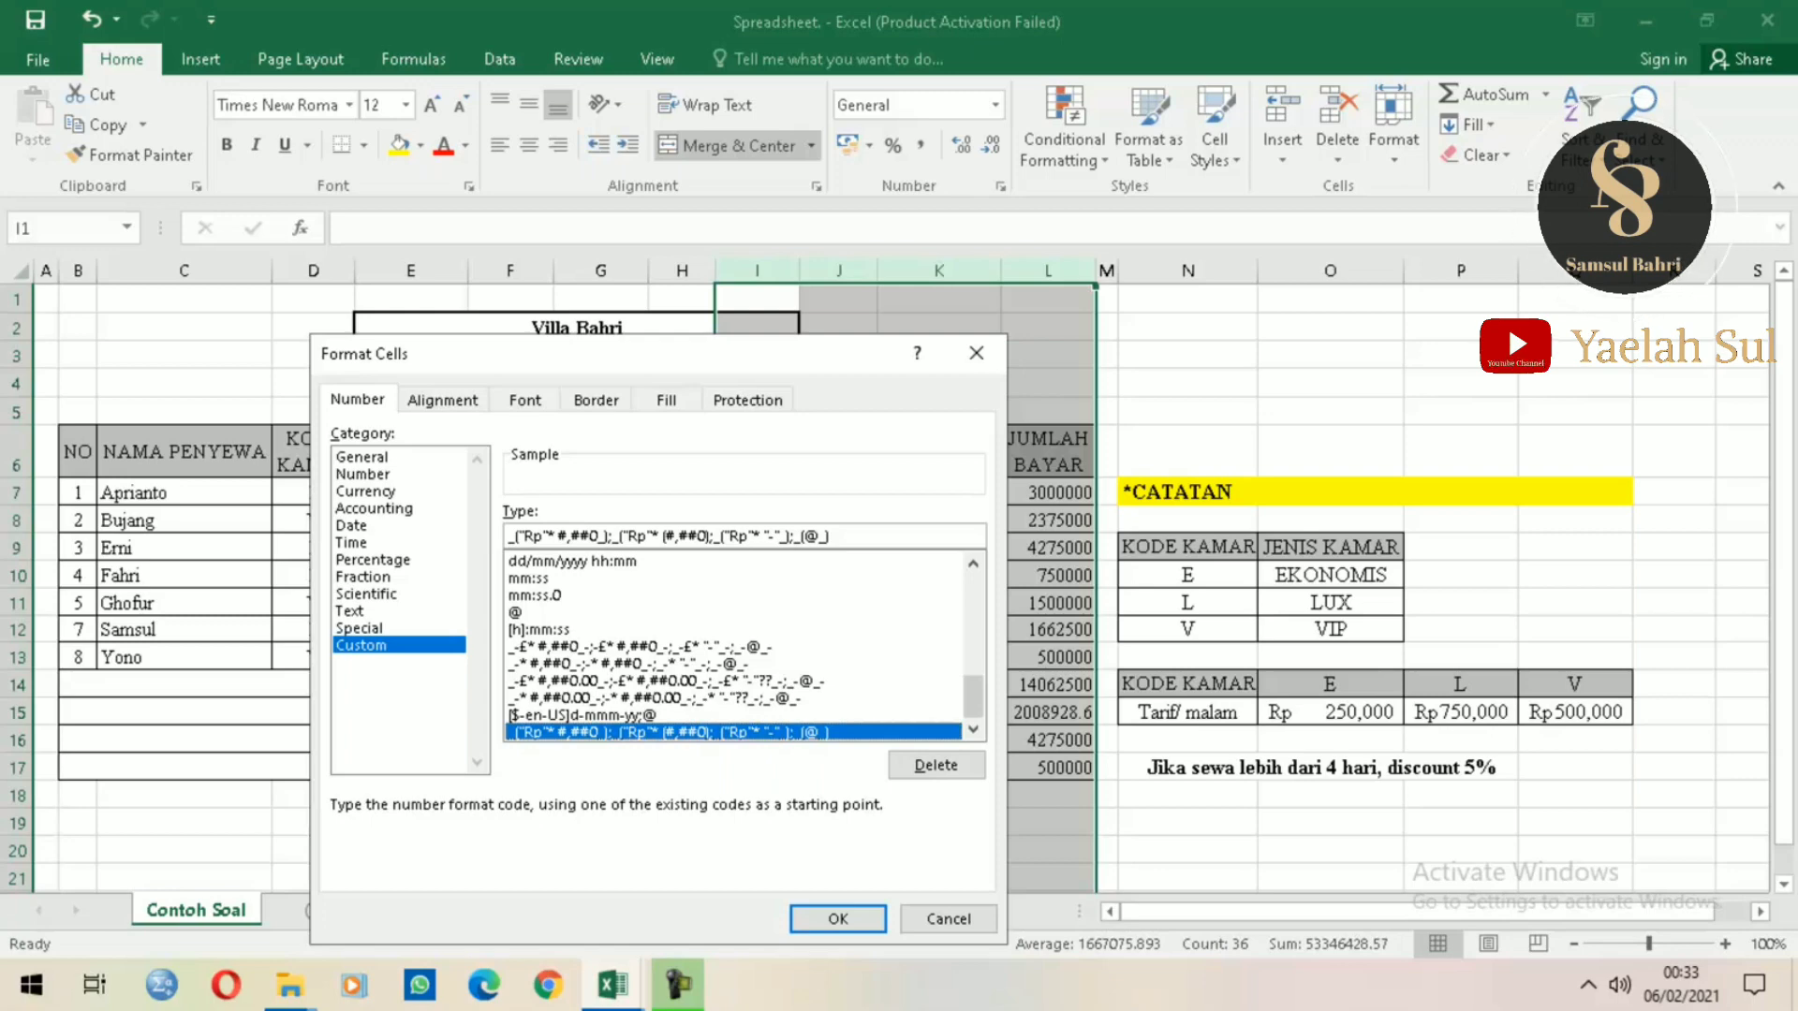
Step: Choose the Accounting category for columns I through L and set its decimal places to 0
left_click(375, 508)
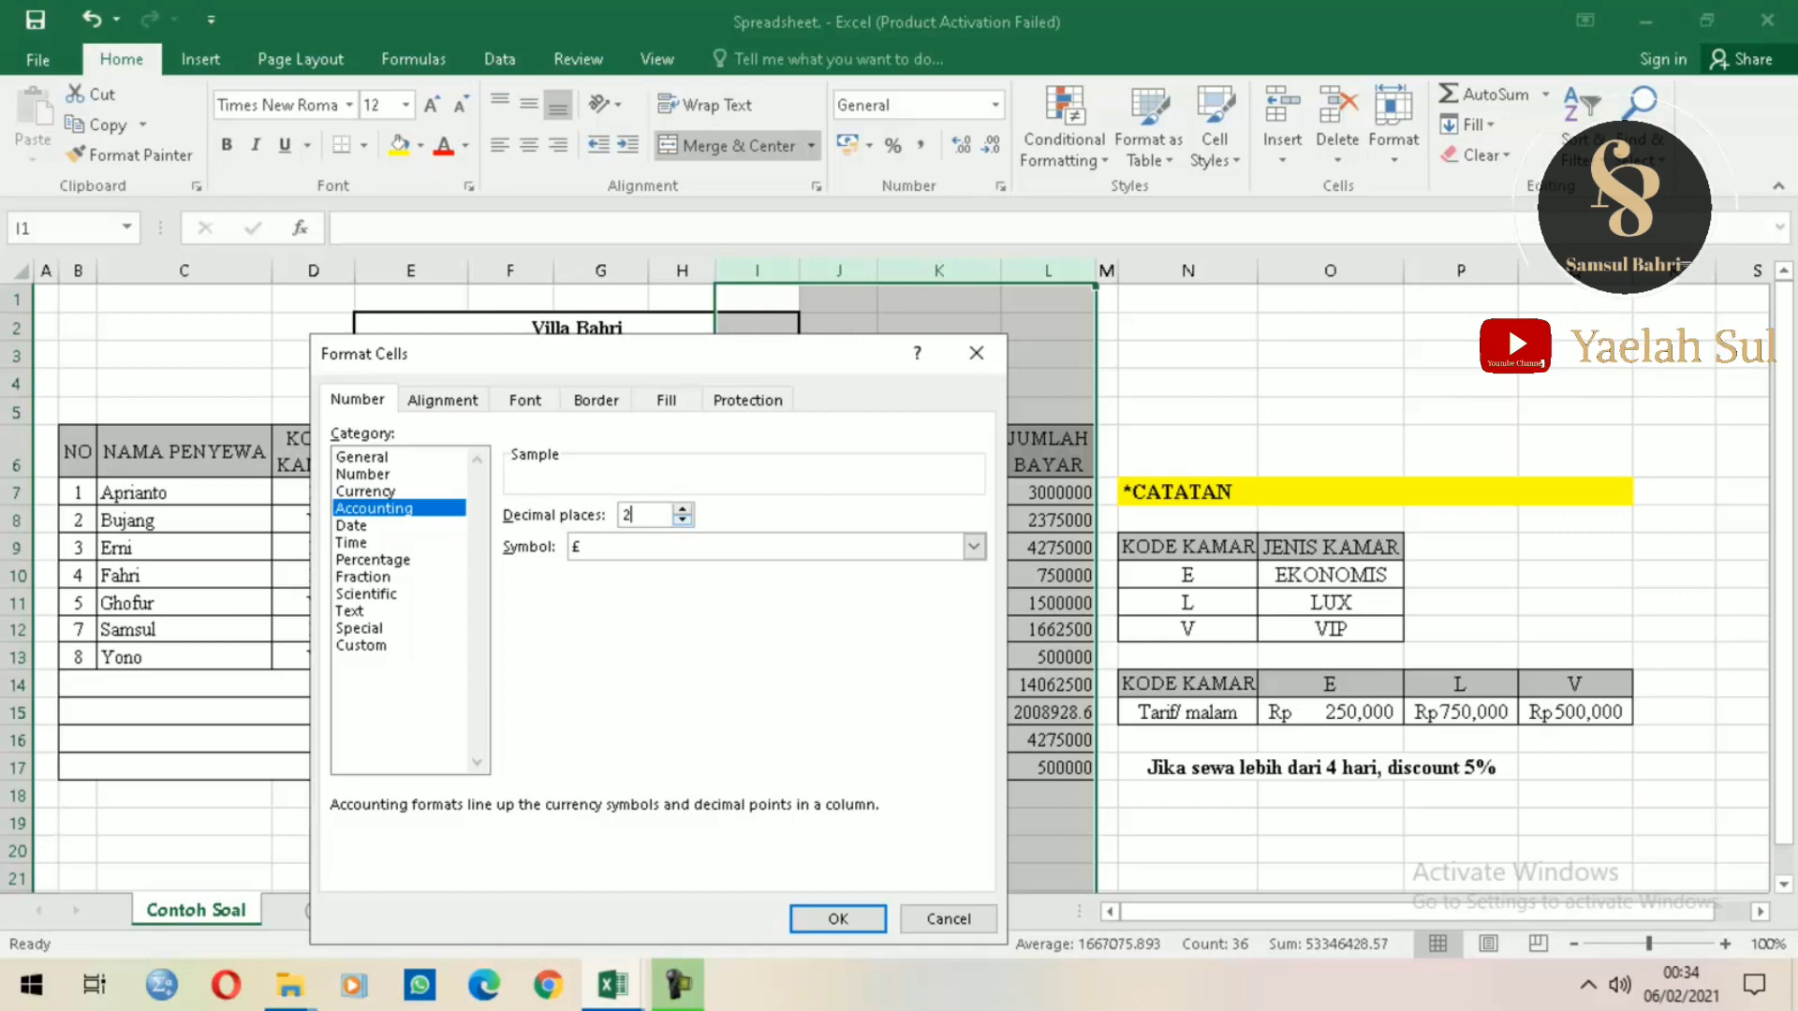
key("Down")
key("Down")
Step: Set the accounting currency symbol to Rp English (Indonesia) and apply the number format to columns I through L
left_click(974, 546)
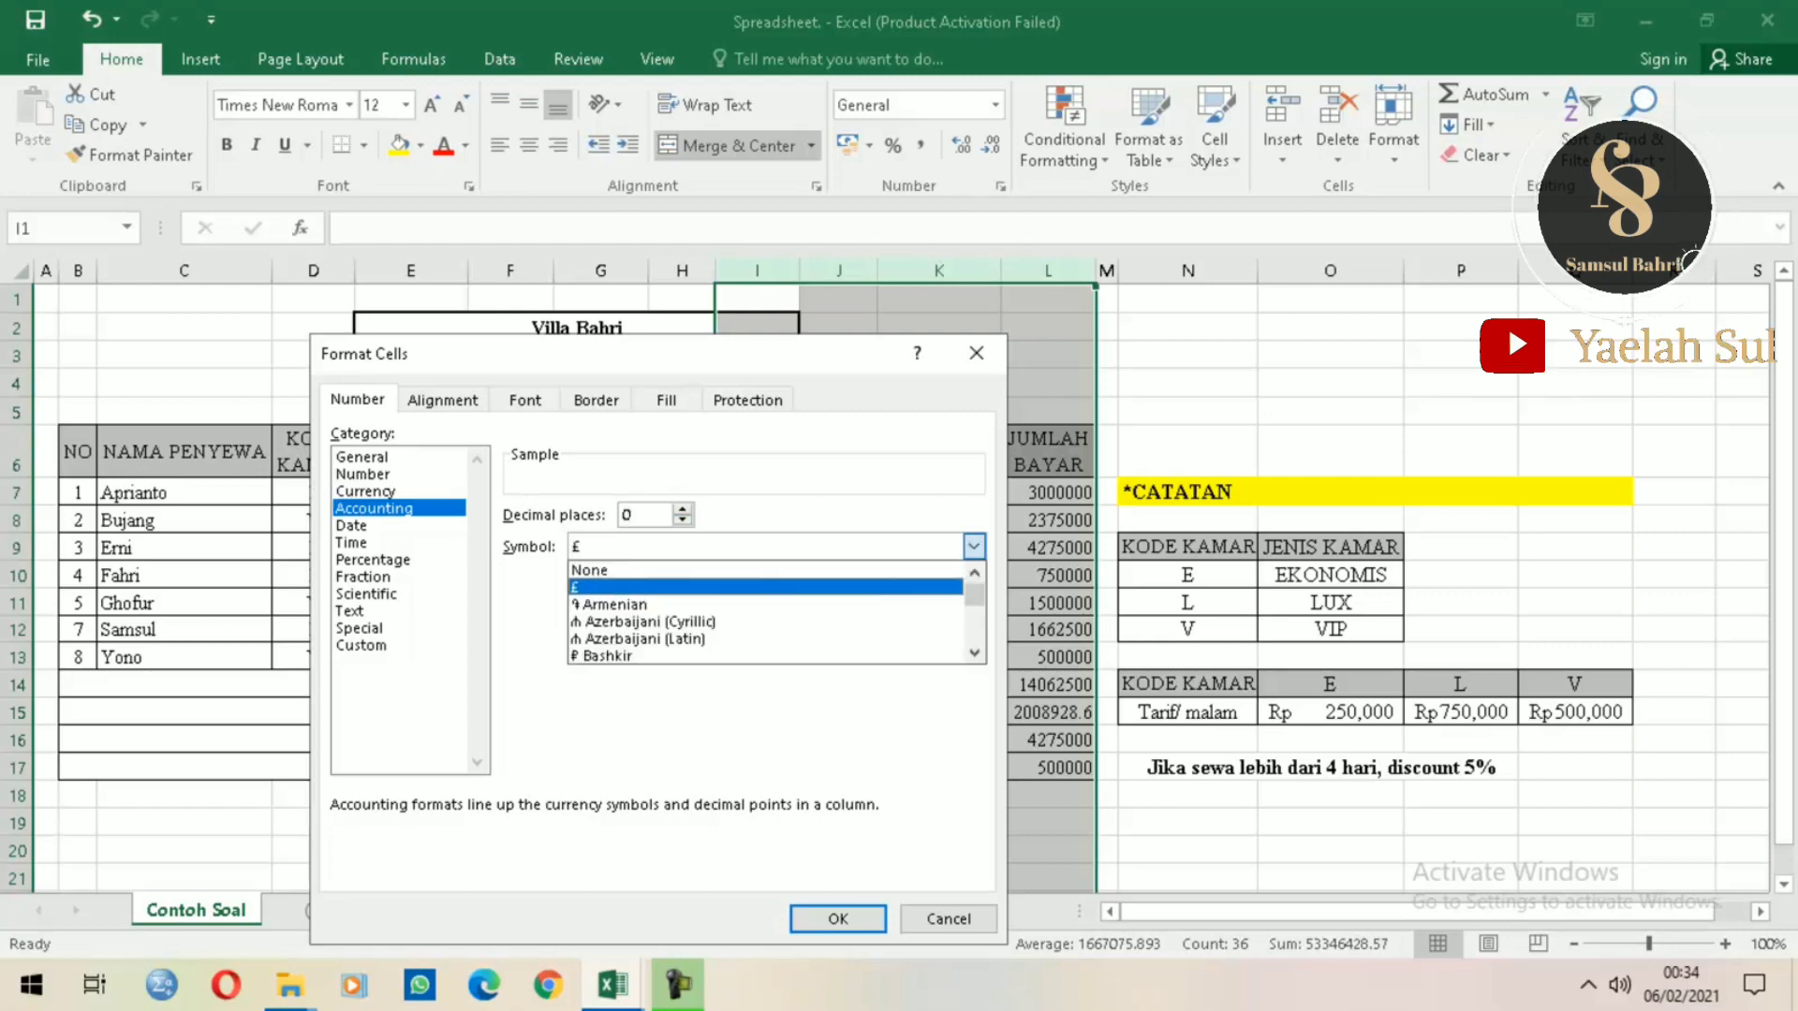
key("Down")
key("Down")
key("Down")
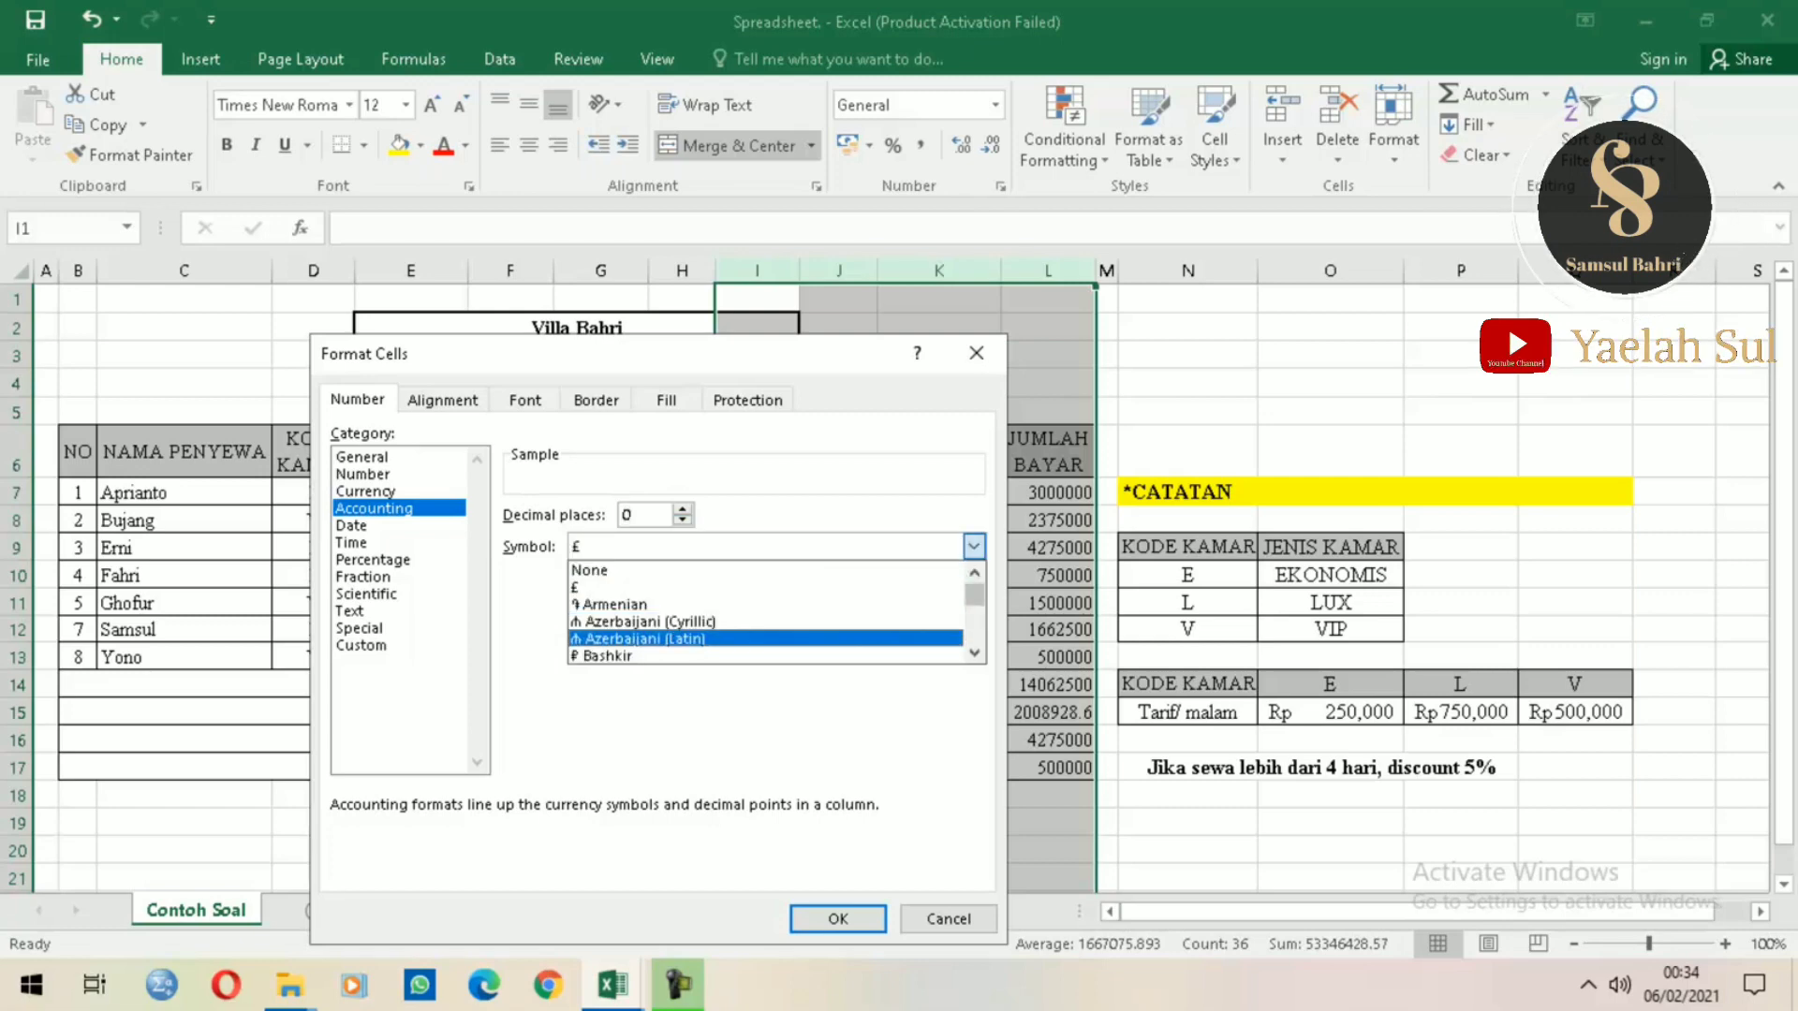
key("Up")
key("Up")
key("Up")
key("Up")
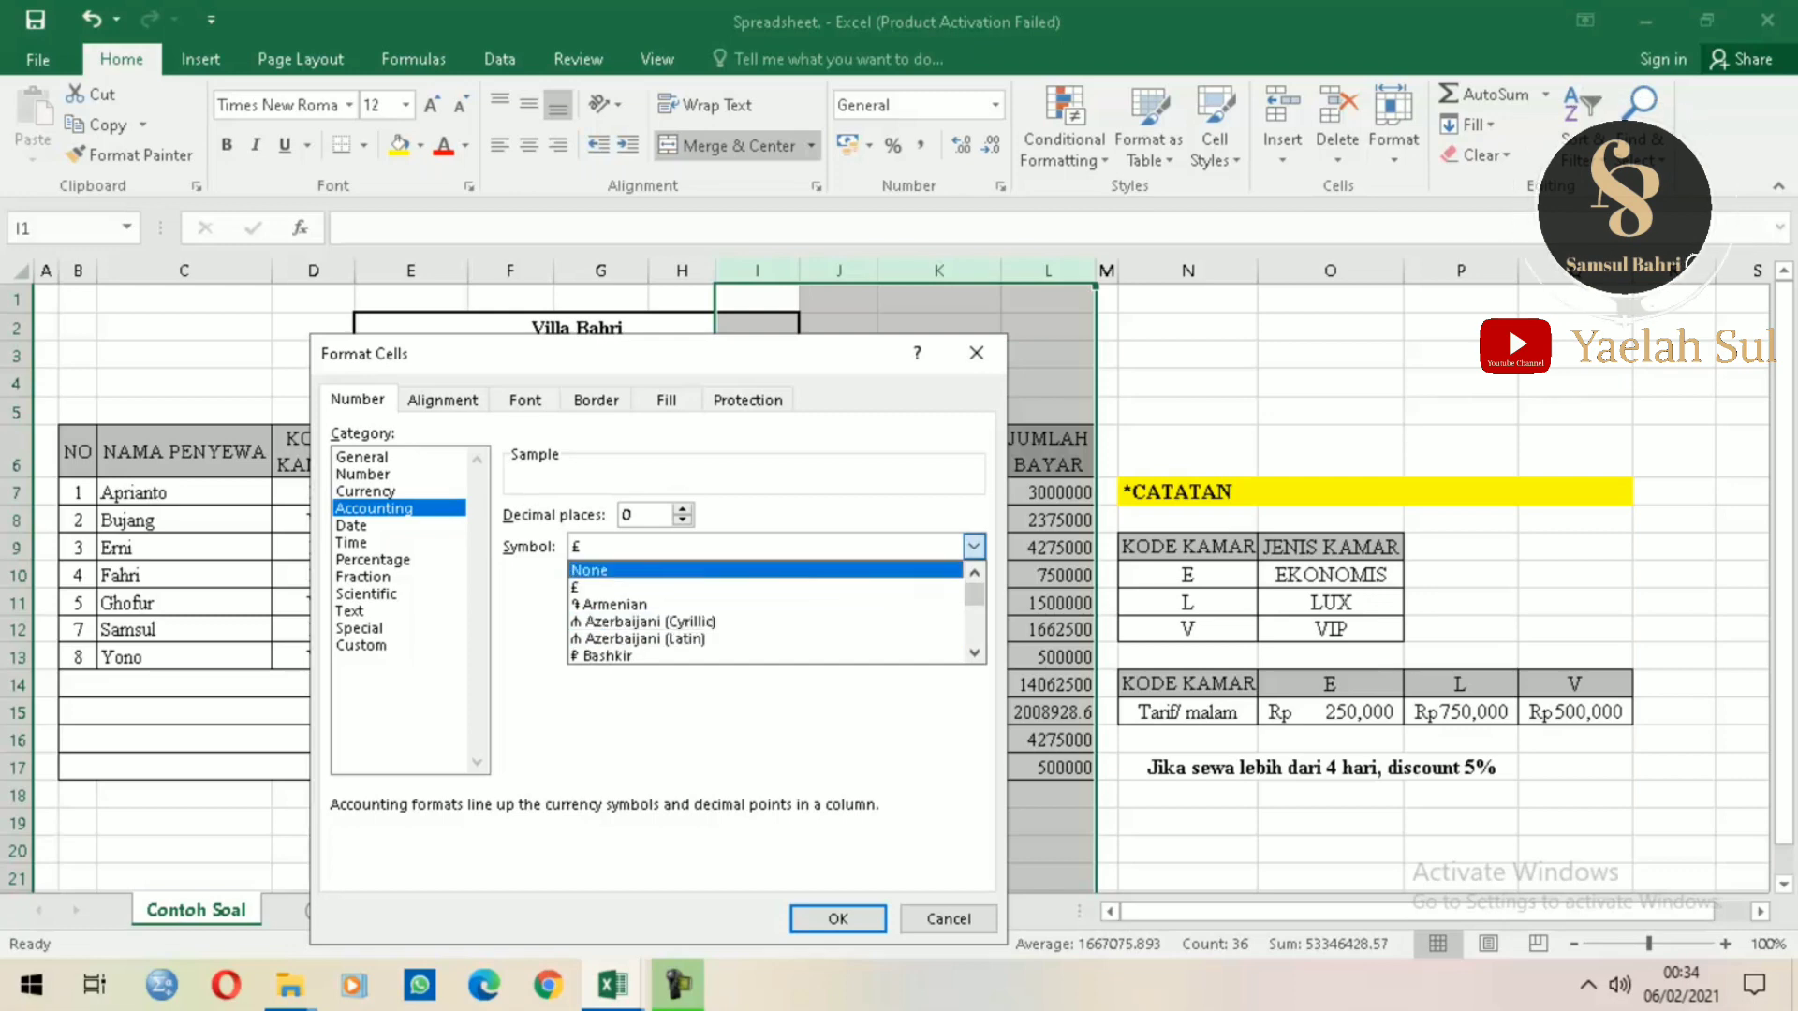
key("Down")
key("Down")
key("Down")
key("Down")
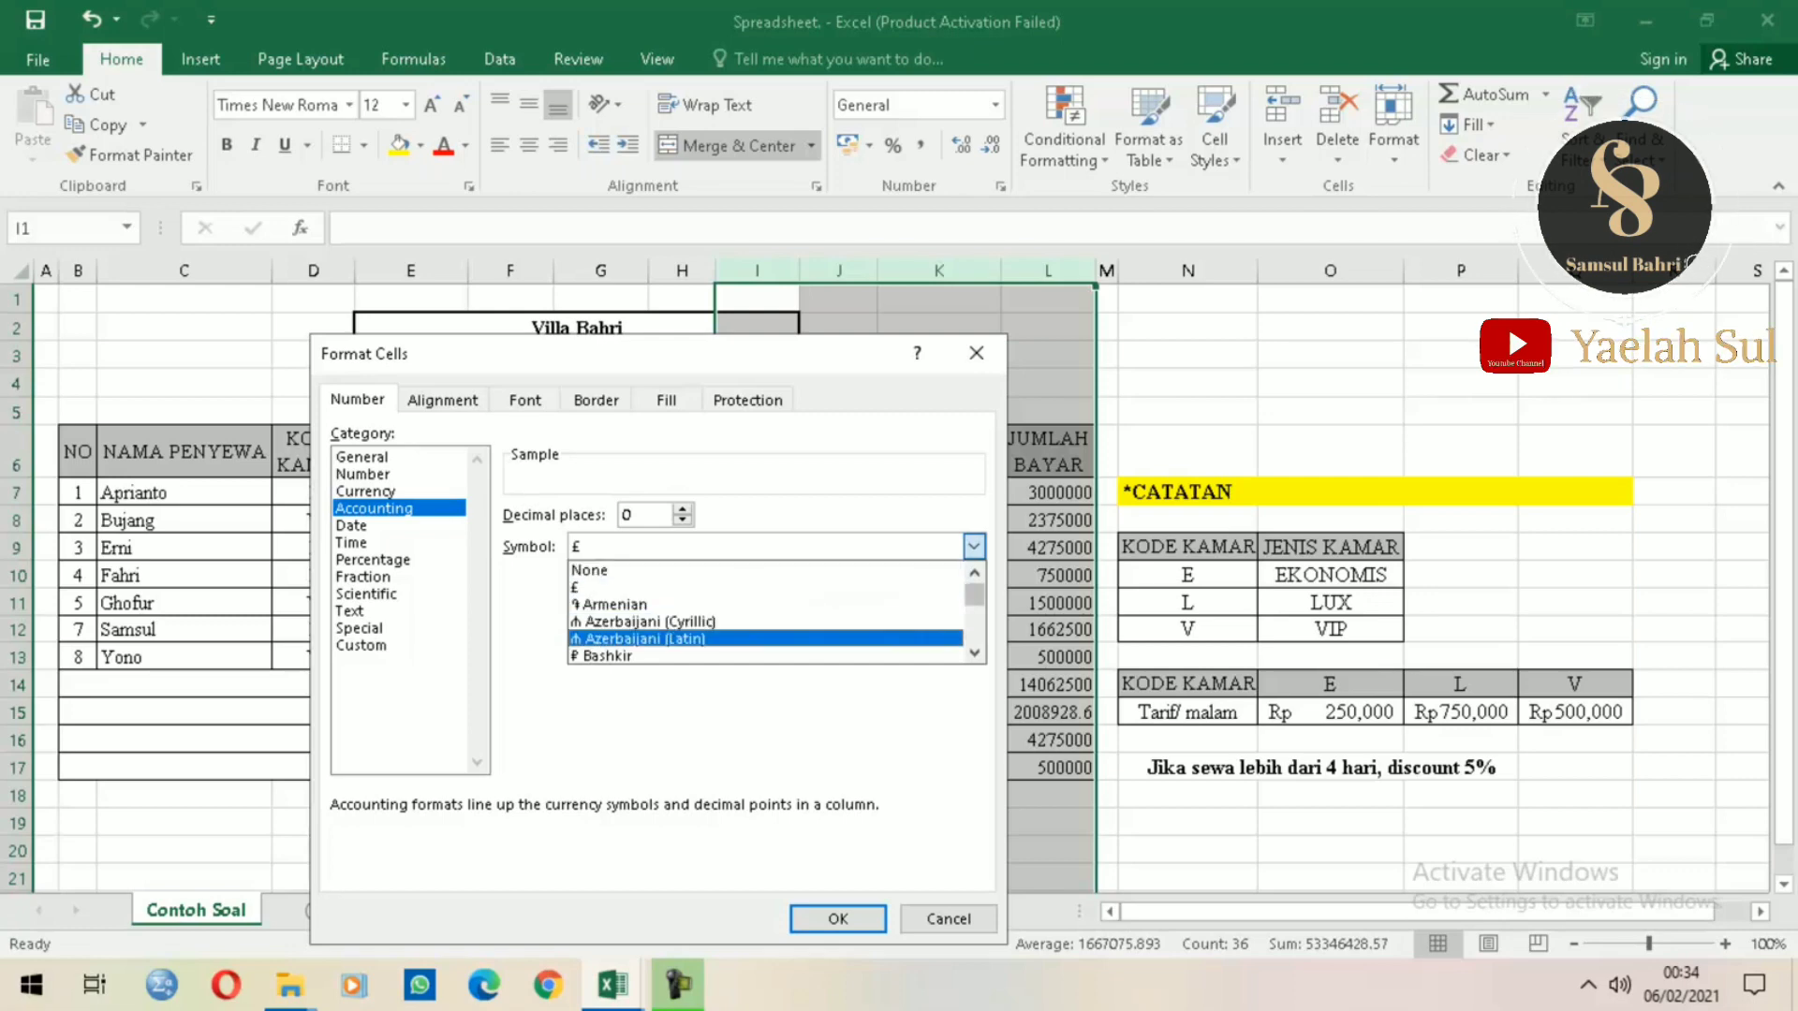
scroll(768, 613, "down", 10)
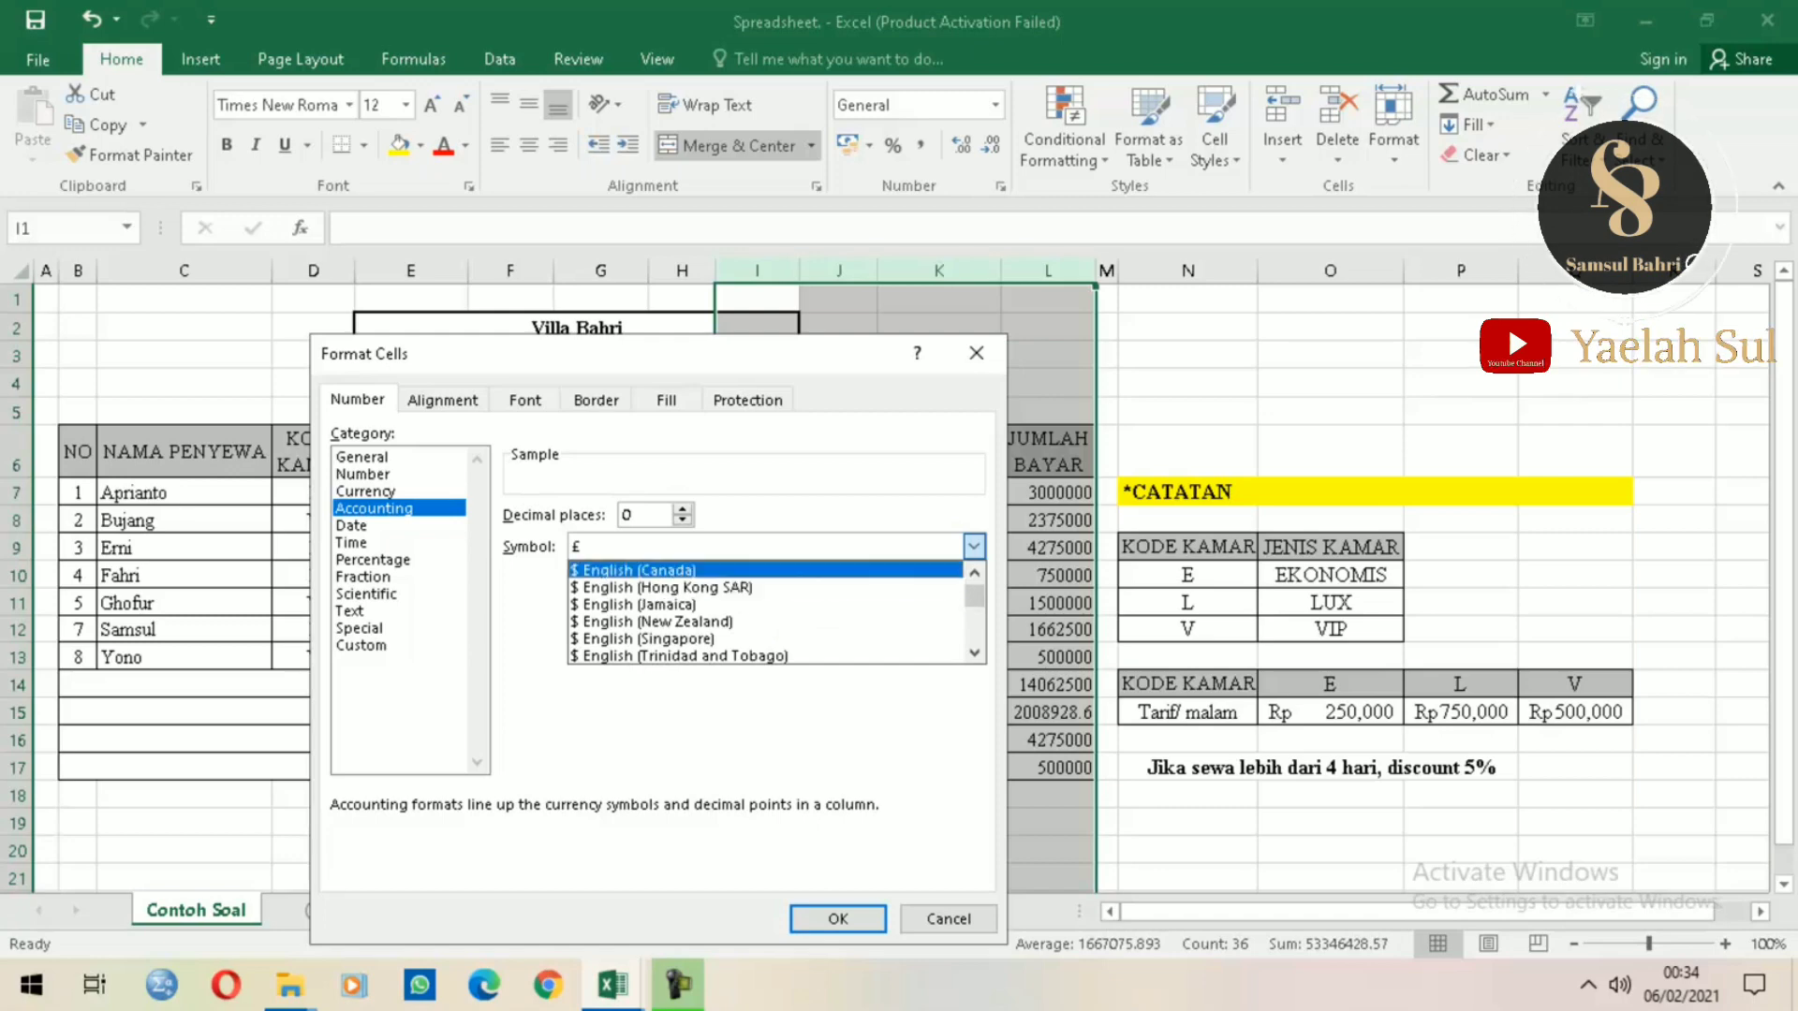
left_click(974, 572)
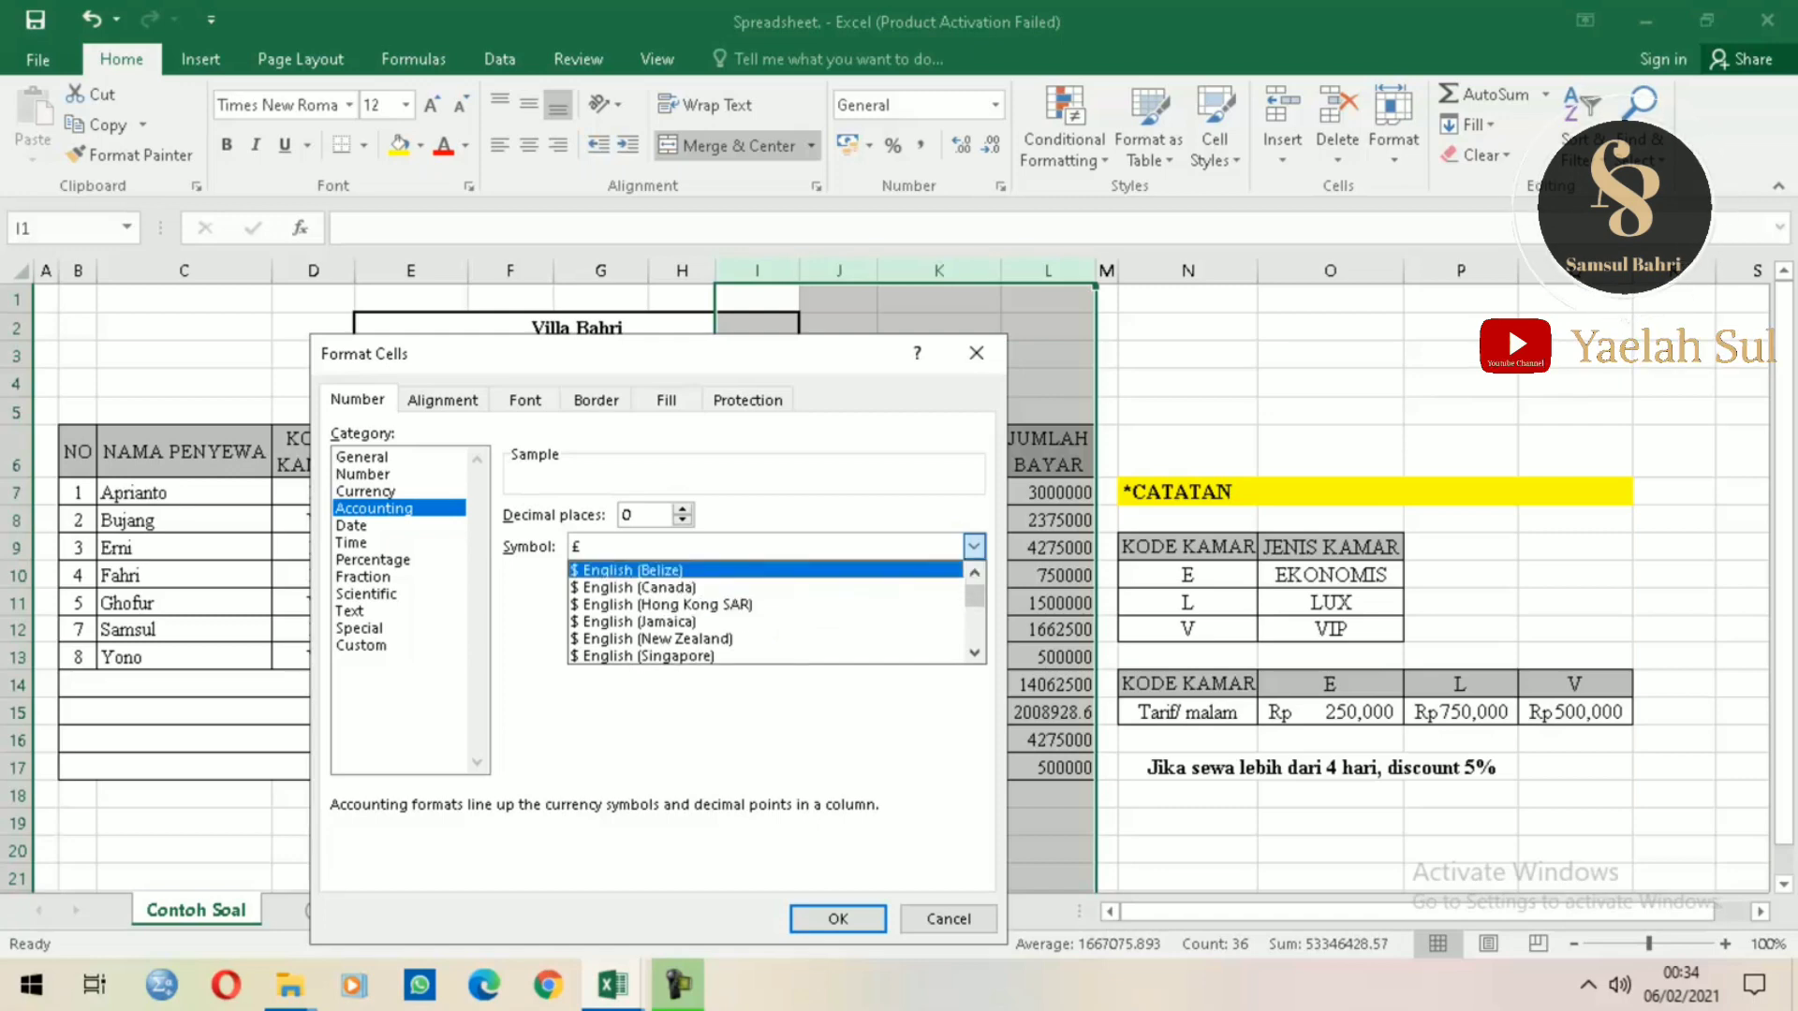
left_click(974, 572)
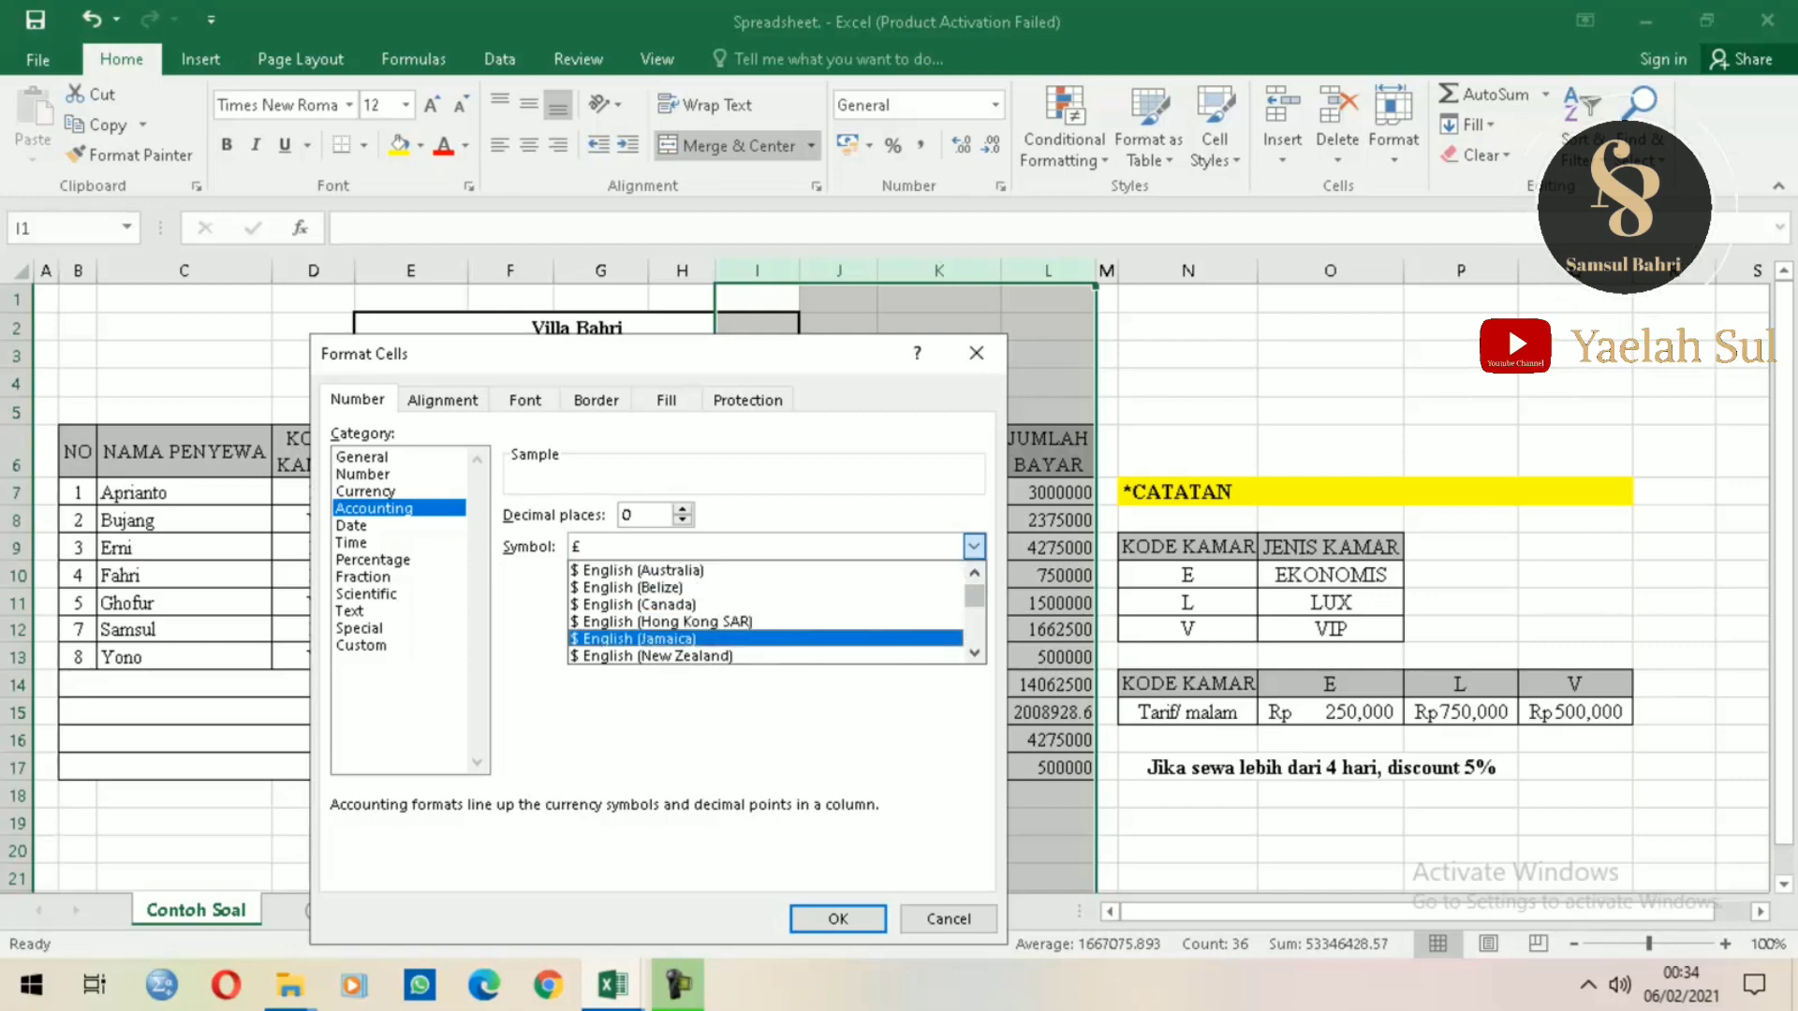
left_click(973, 627)
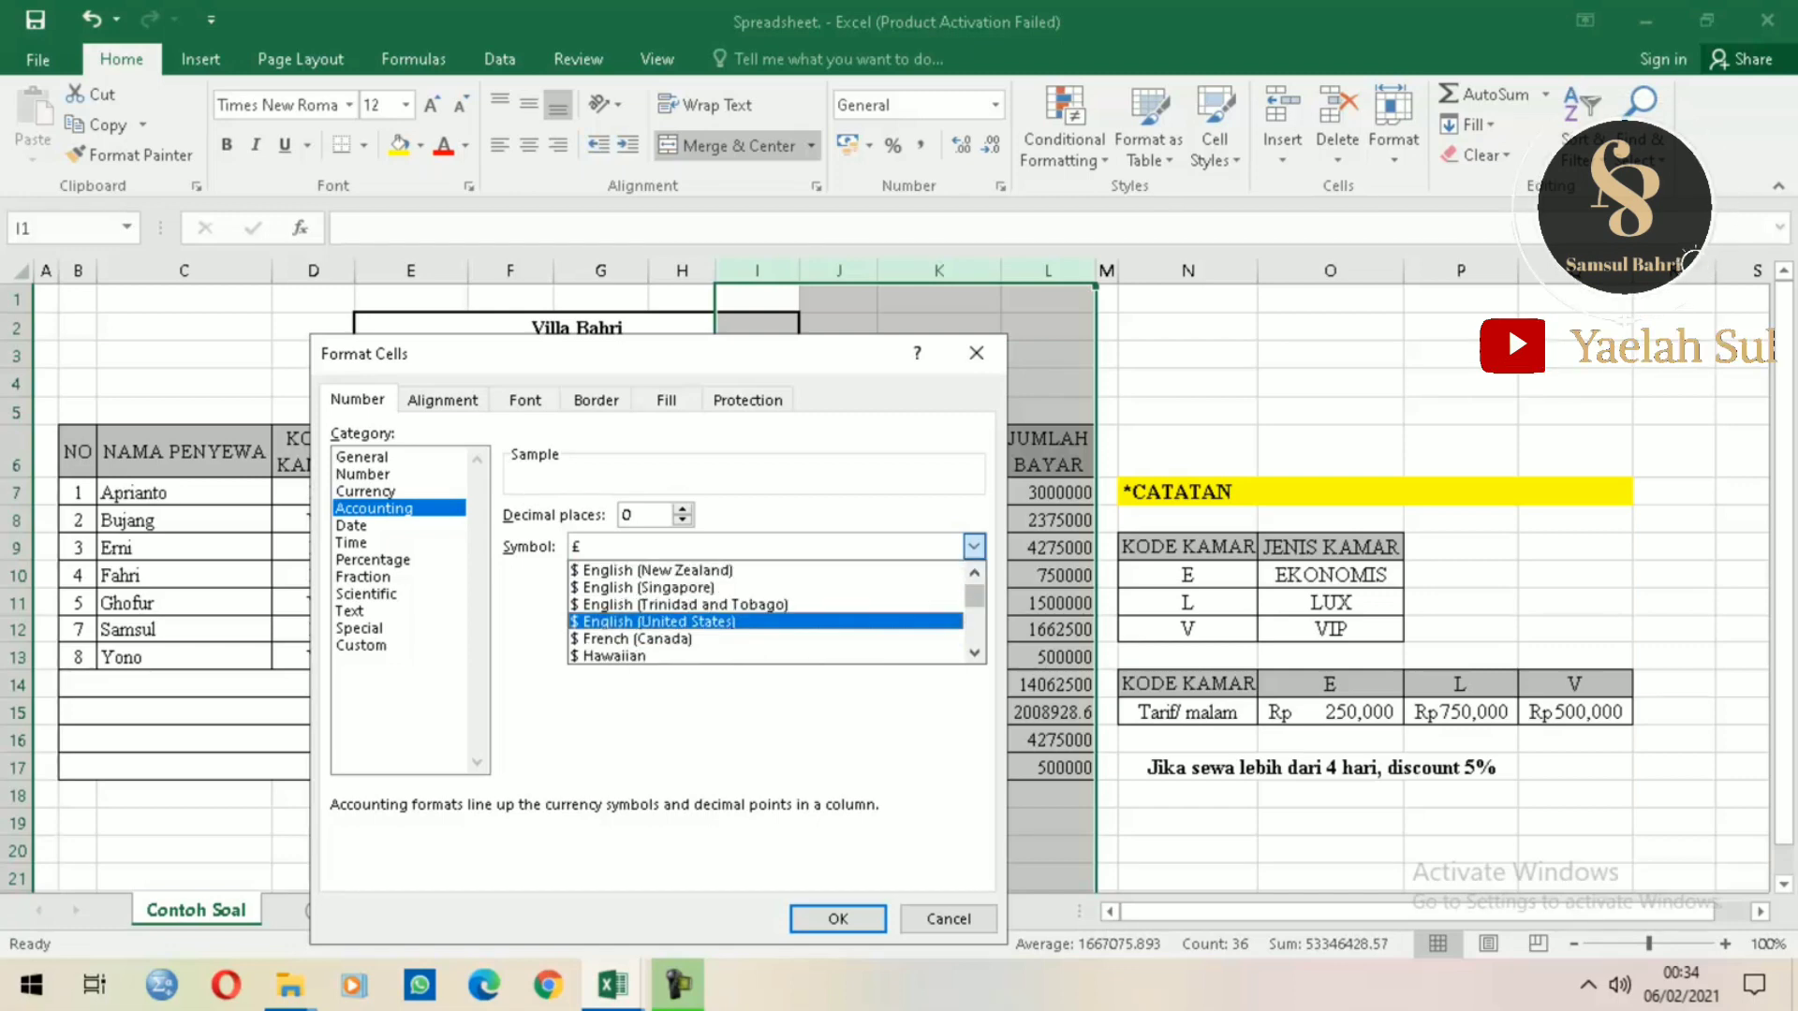
left_click(974, 627)
left_click(974, 627)
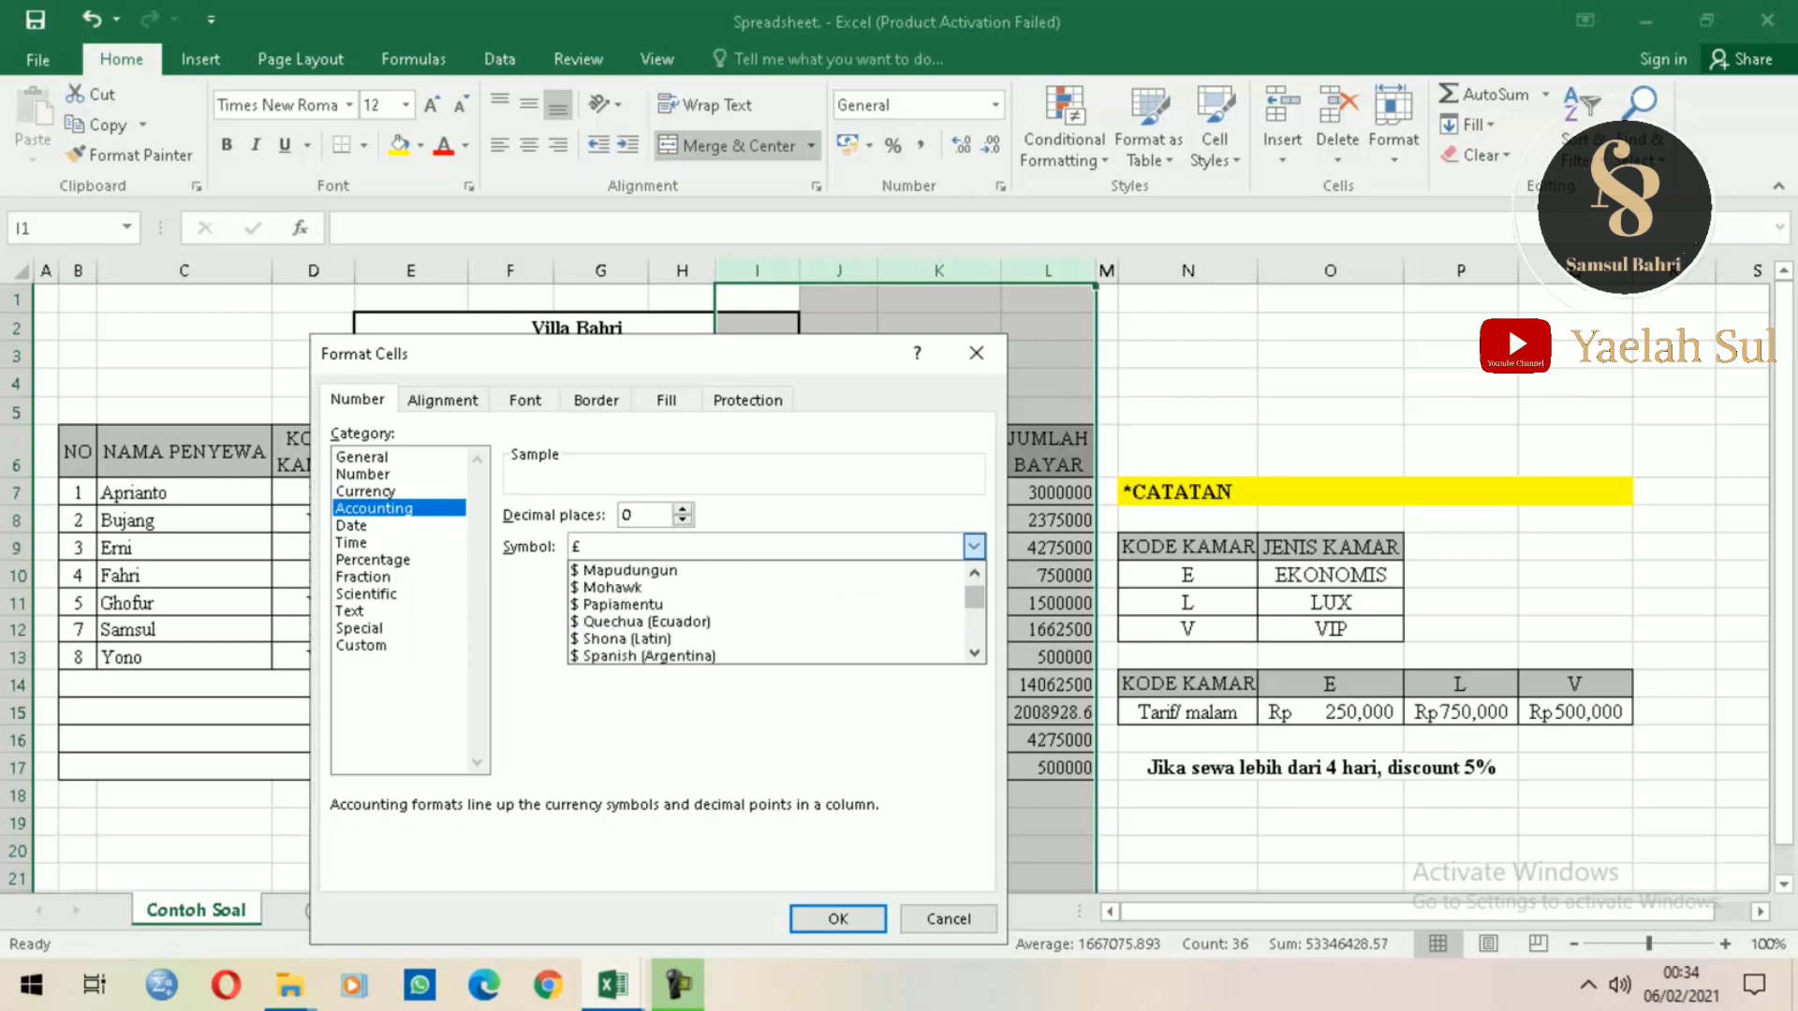
left_click(973, 626)
left_click(974, 626)
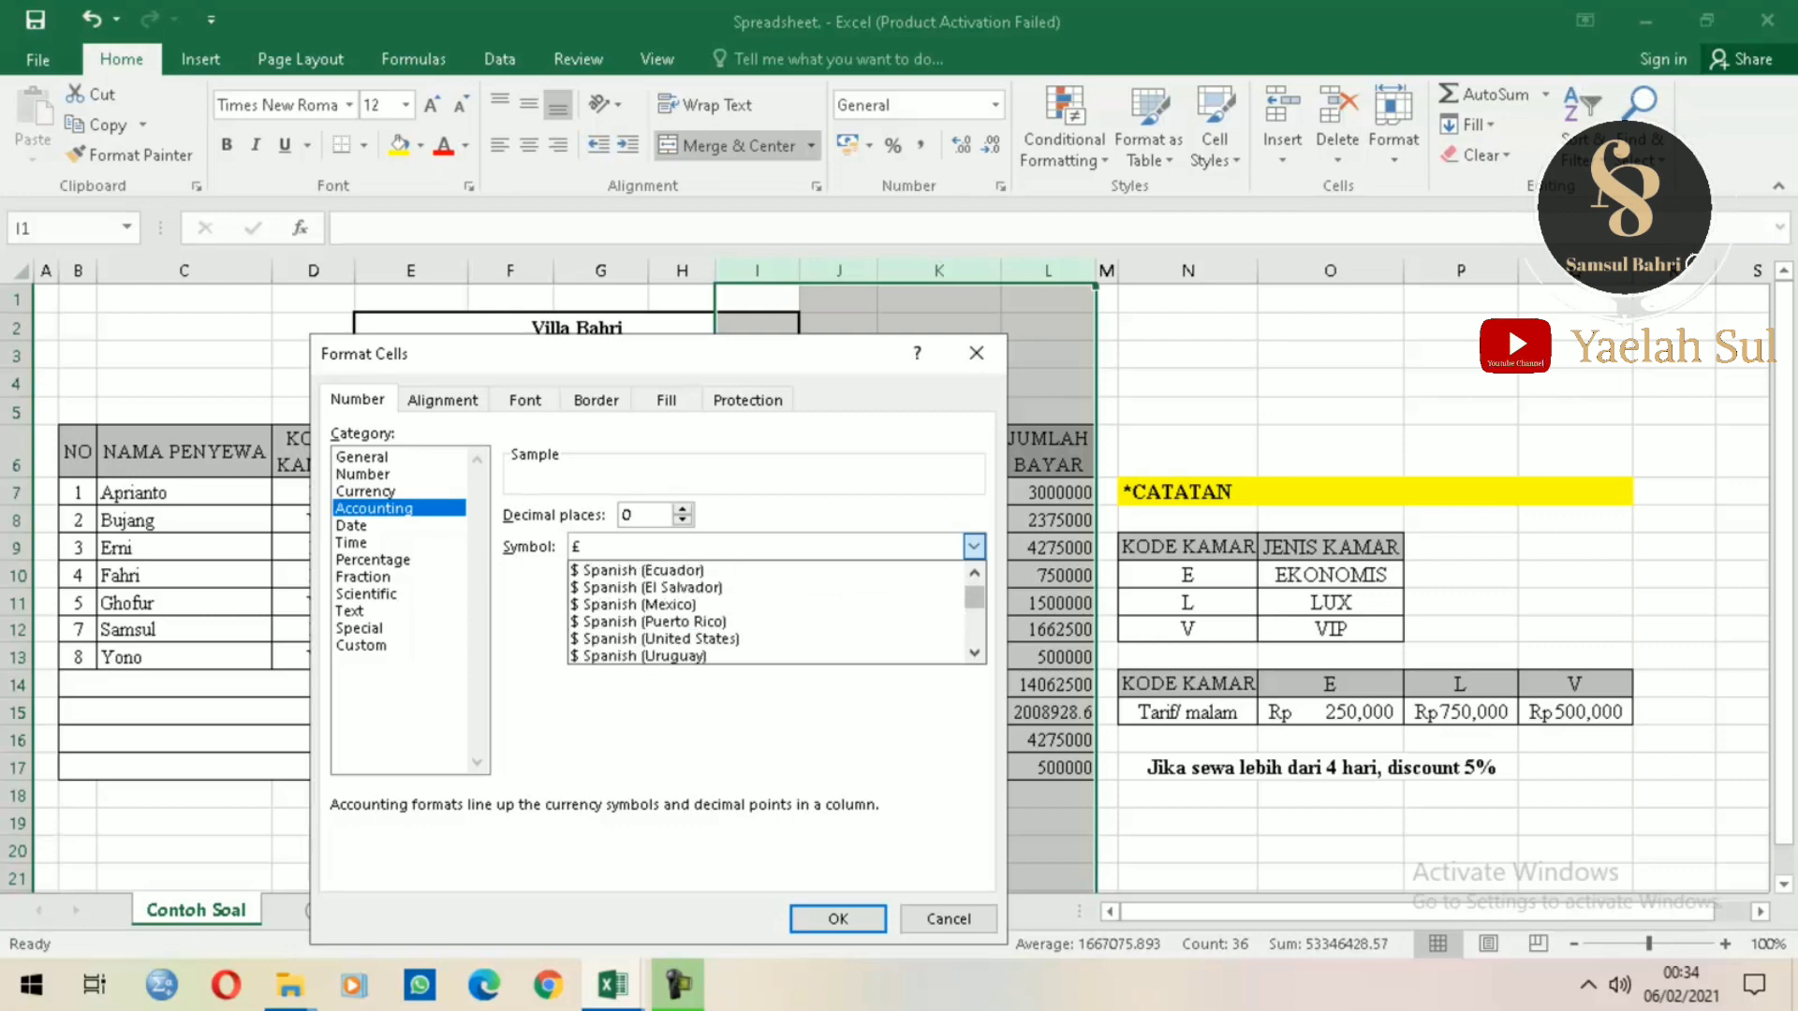
left_click(974, 626)
left_click(974, 626)
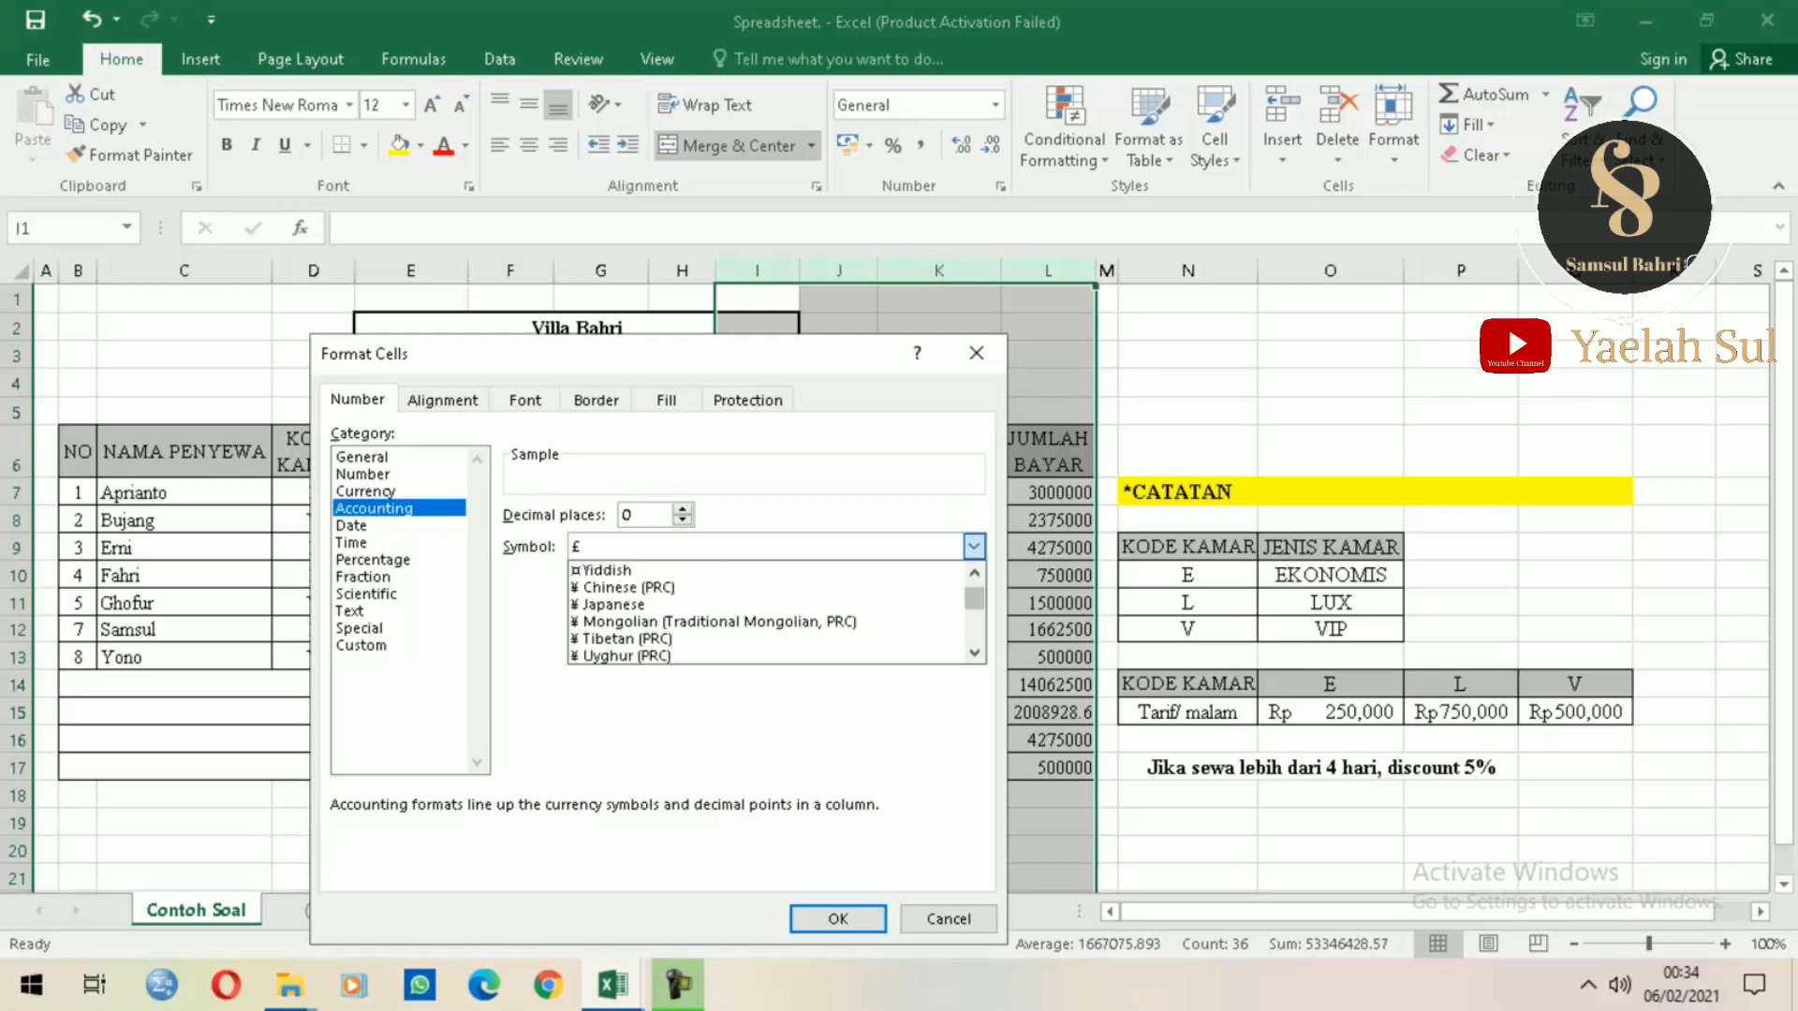
left_click(974, 627)
left_click(974, 626)
left_click(973, 626)
left_click(974, 627)
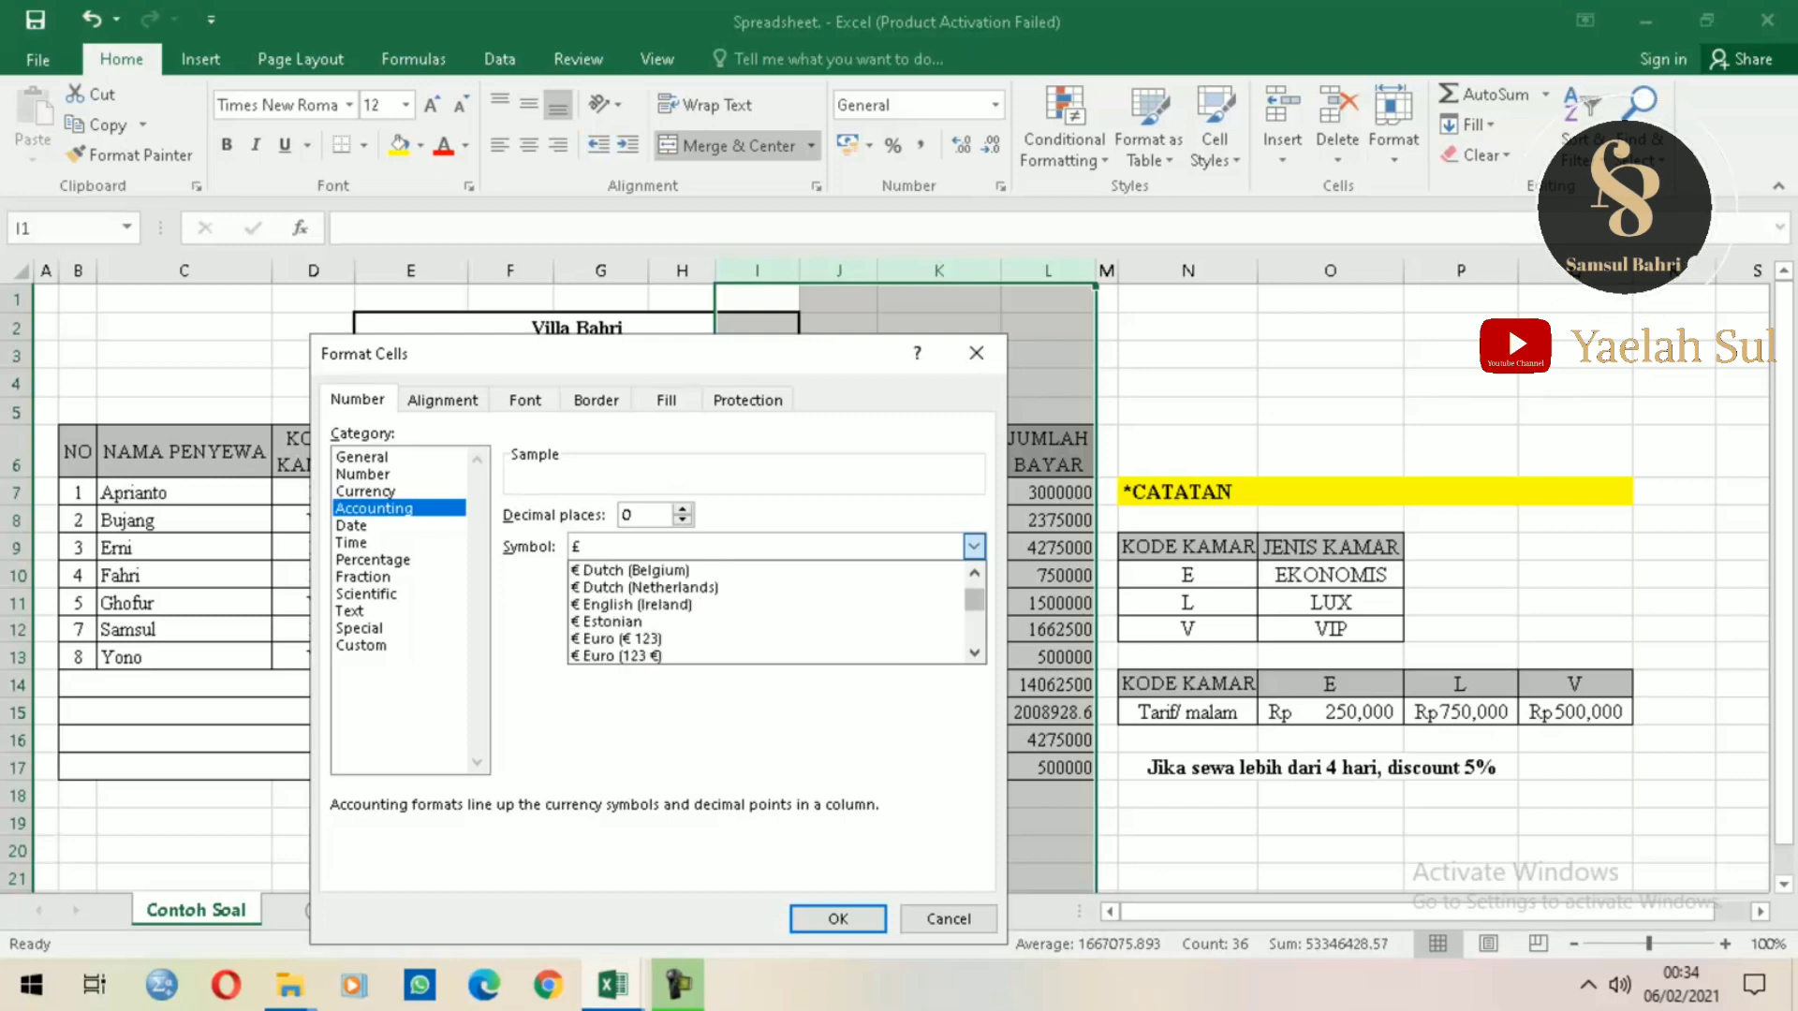
left_click(974, 626)
left_click(974, 626)
left_click(973, 626)
left_click(974, 626)
left_click(973, 627)
left_click(974, 627)
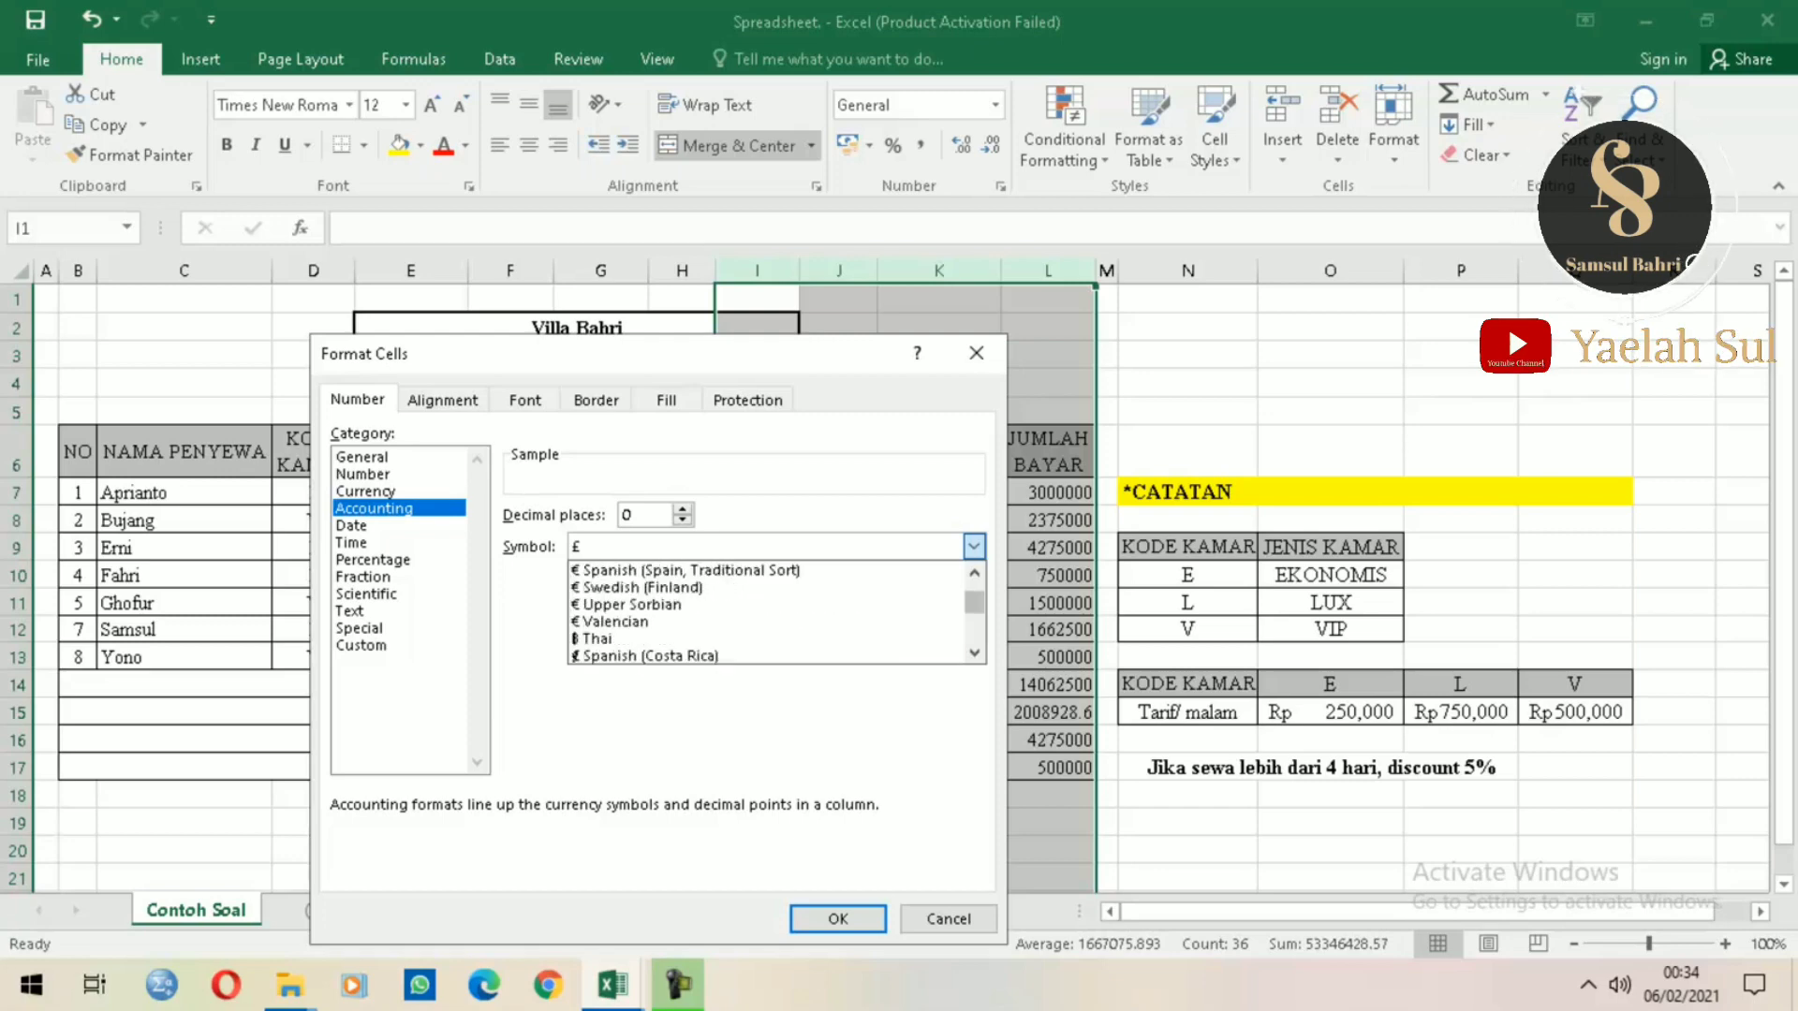
left_click(974, 626)
left_click(974, 626)
left_click(974, 627)
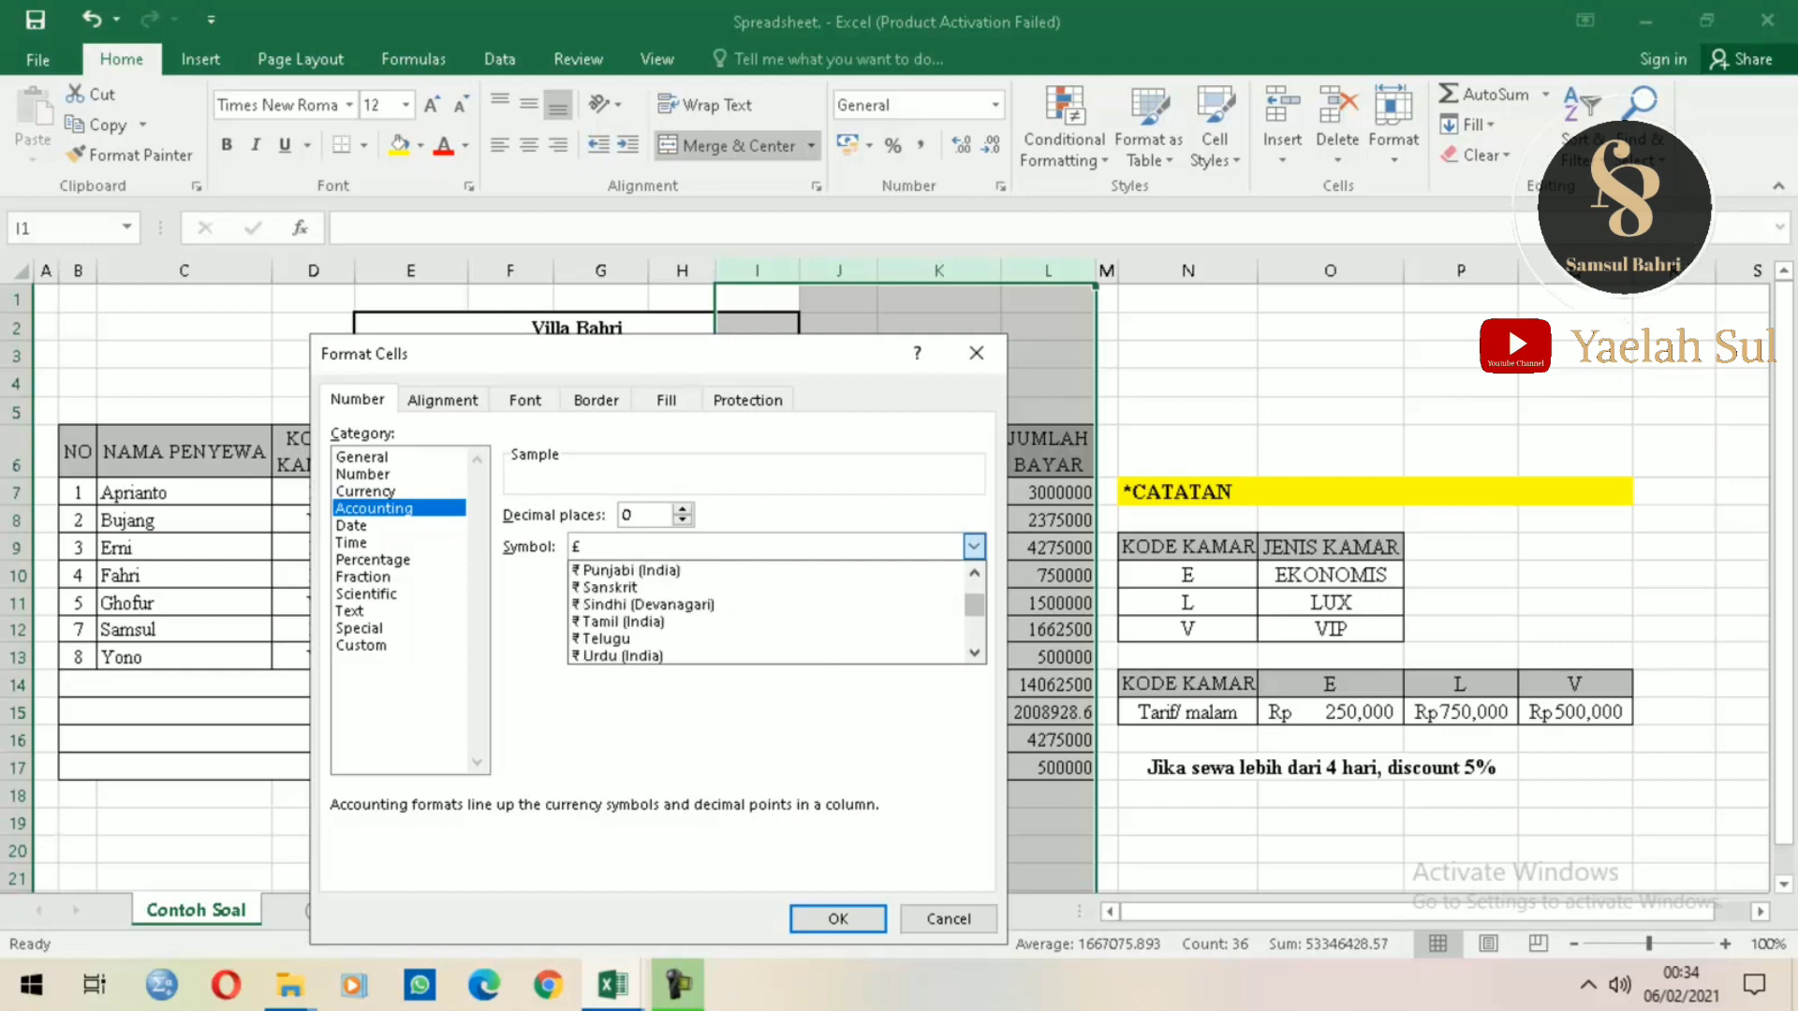
left_click(974, 626)
left_click(974, 627)
left_click(974, 627)
left_click(974, 626)
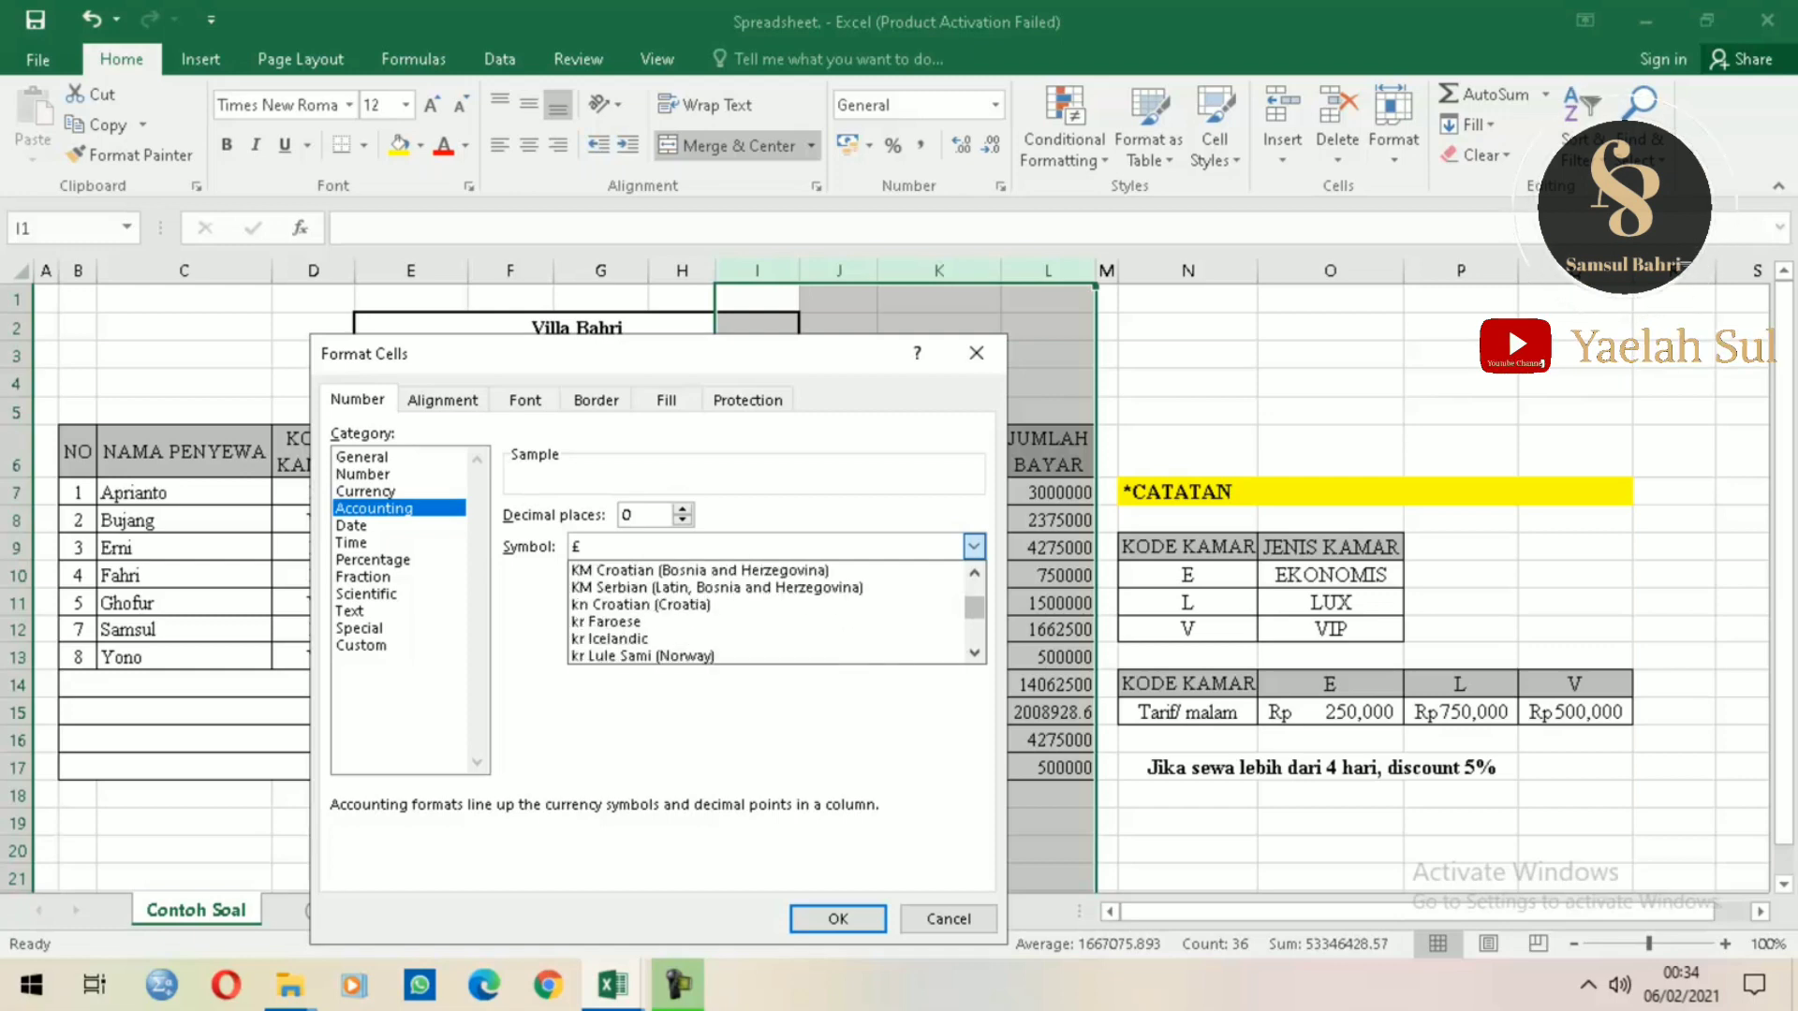
left_click(973, 626)
left_click(974, 627)
left_click(974, 626)
left_click(974, 627)
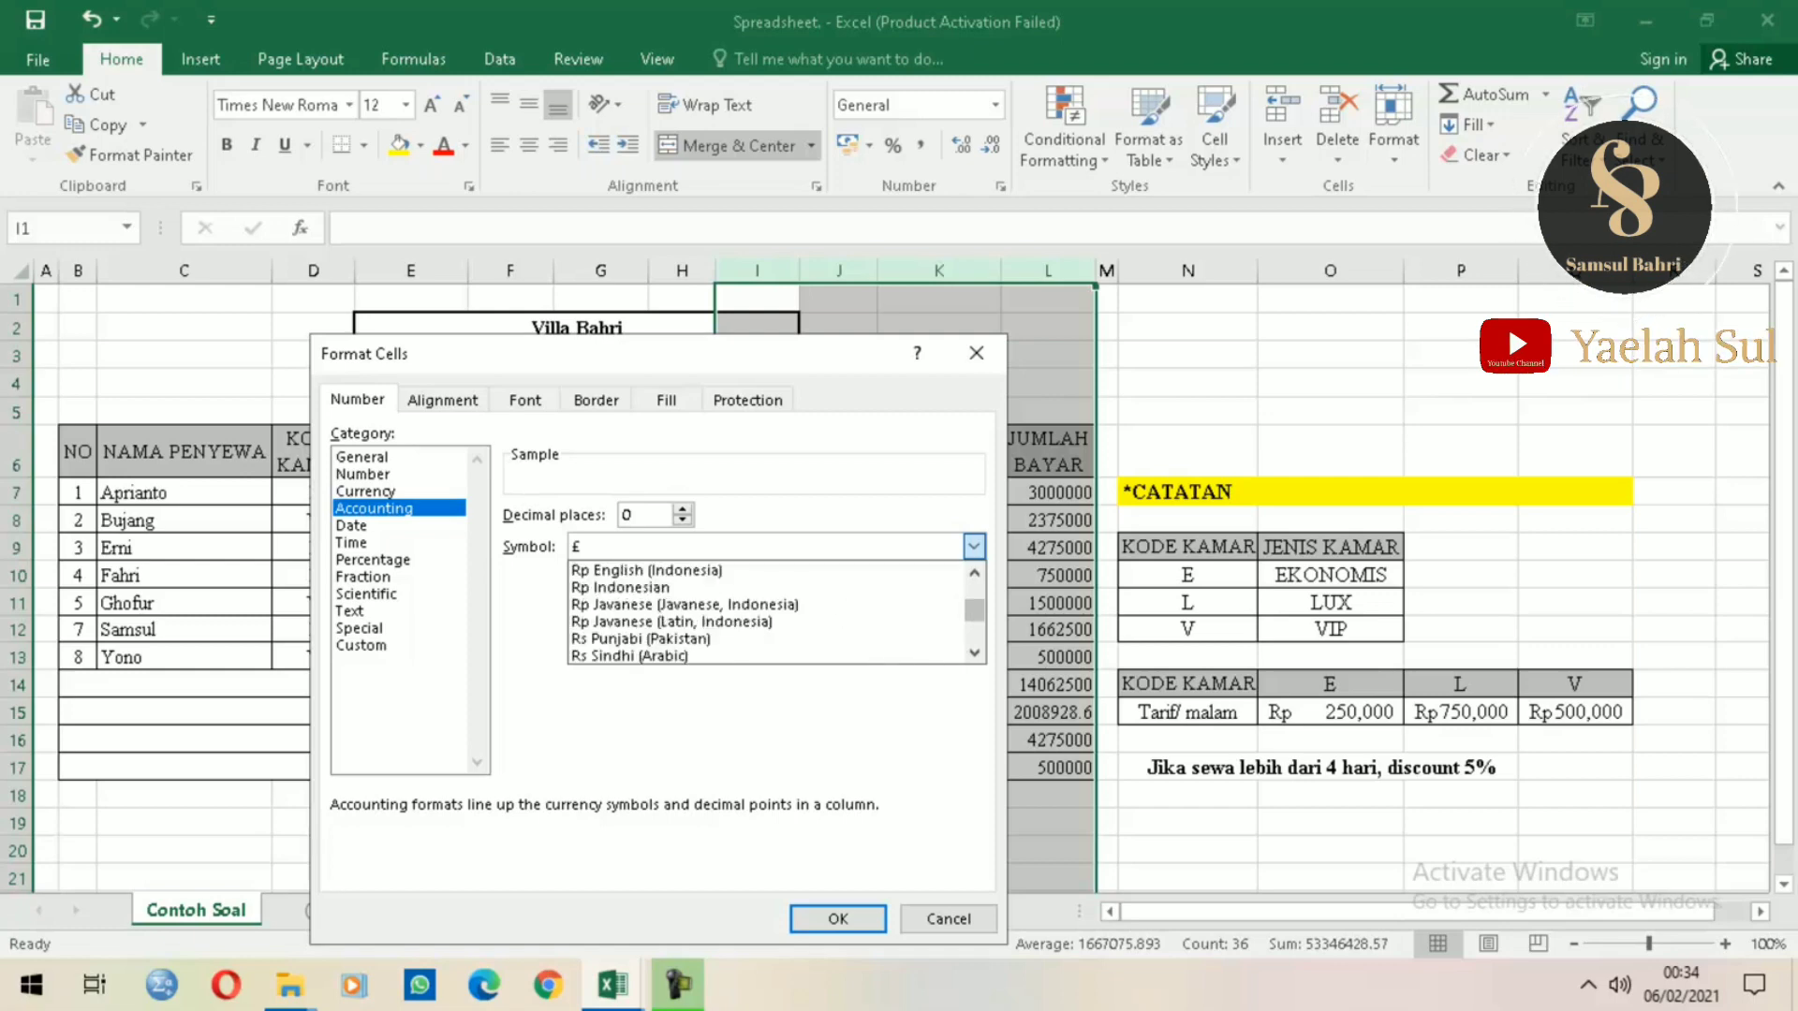
left_click(973, 627)
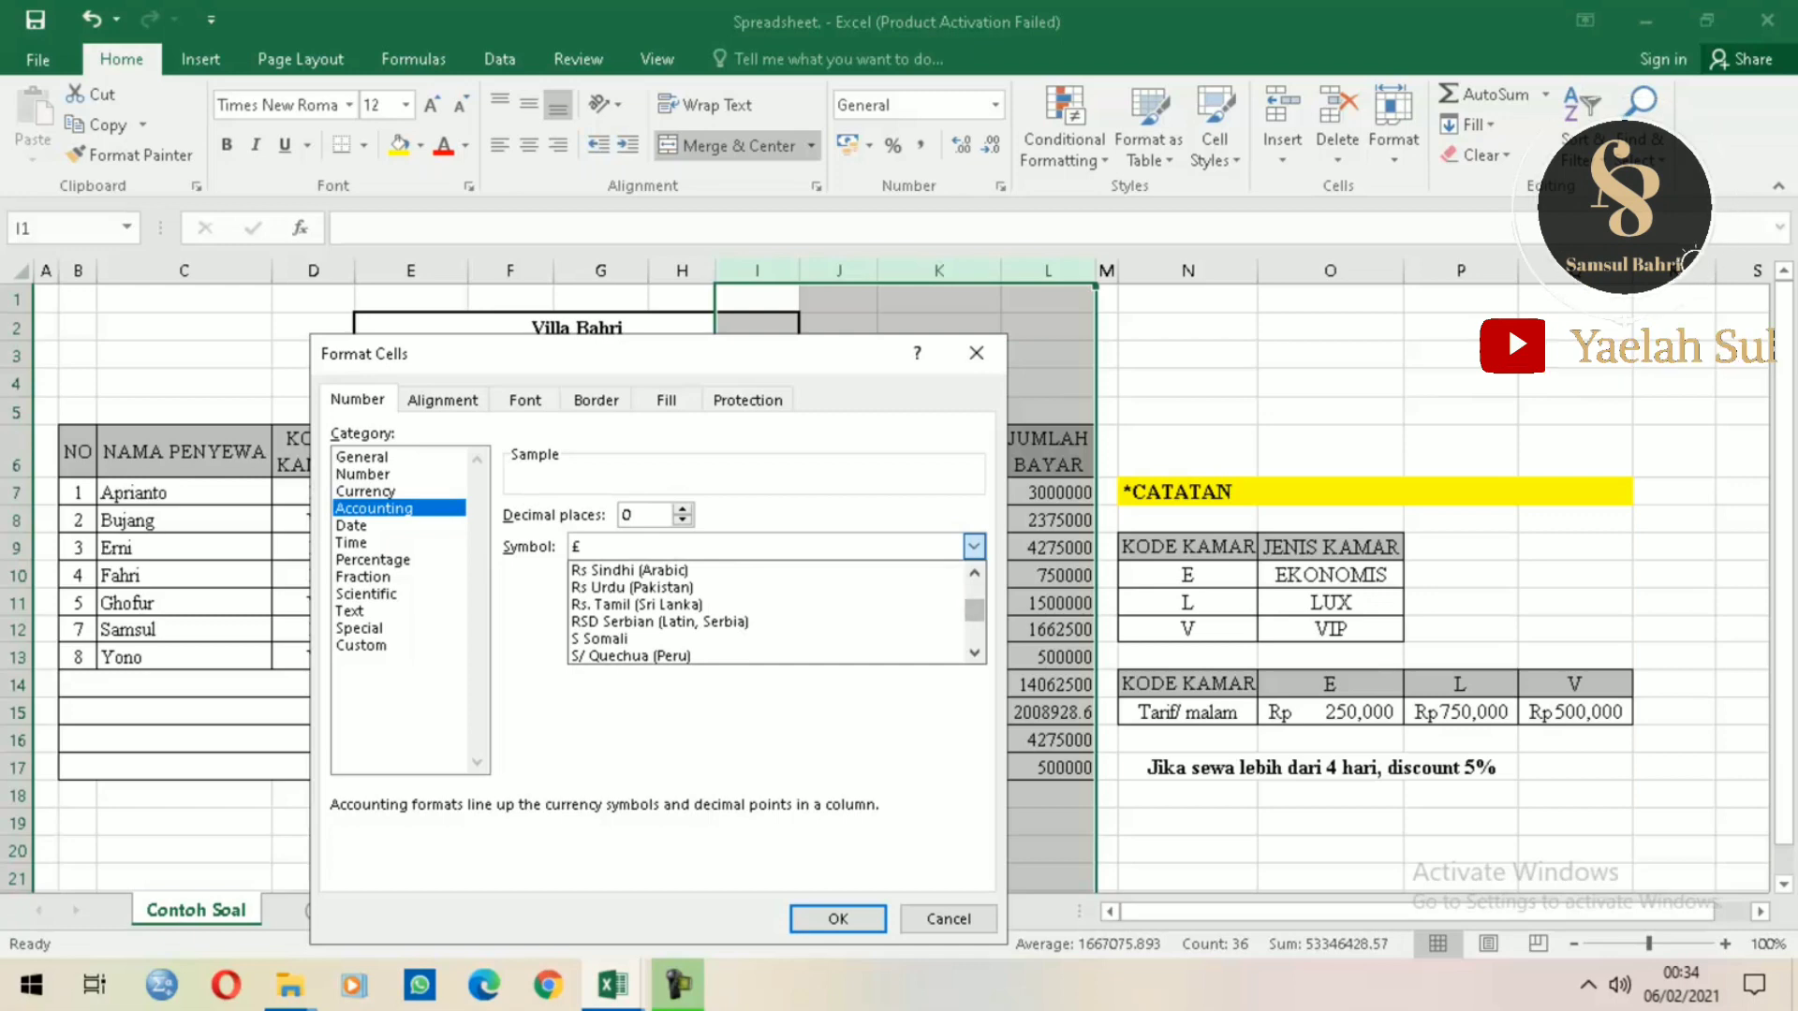
left_click(973, 591)
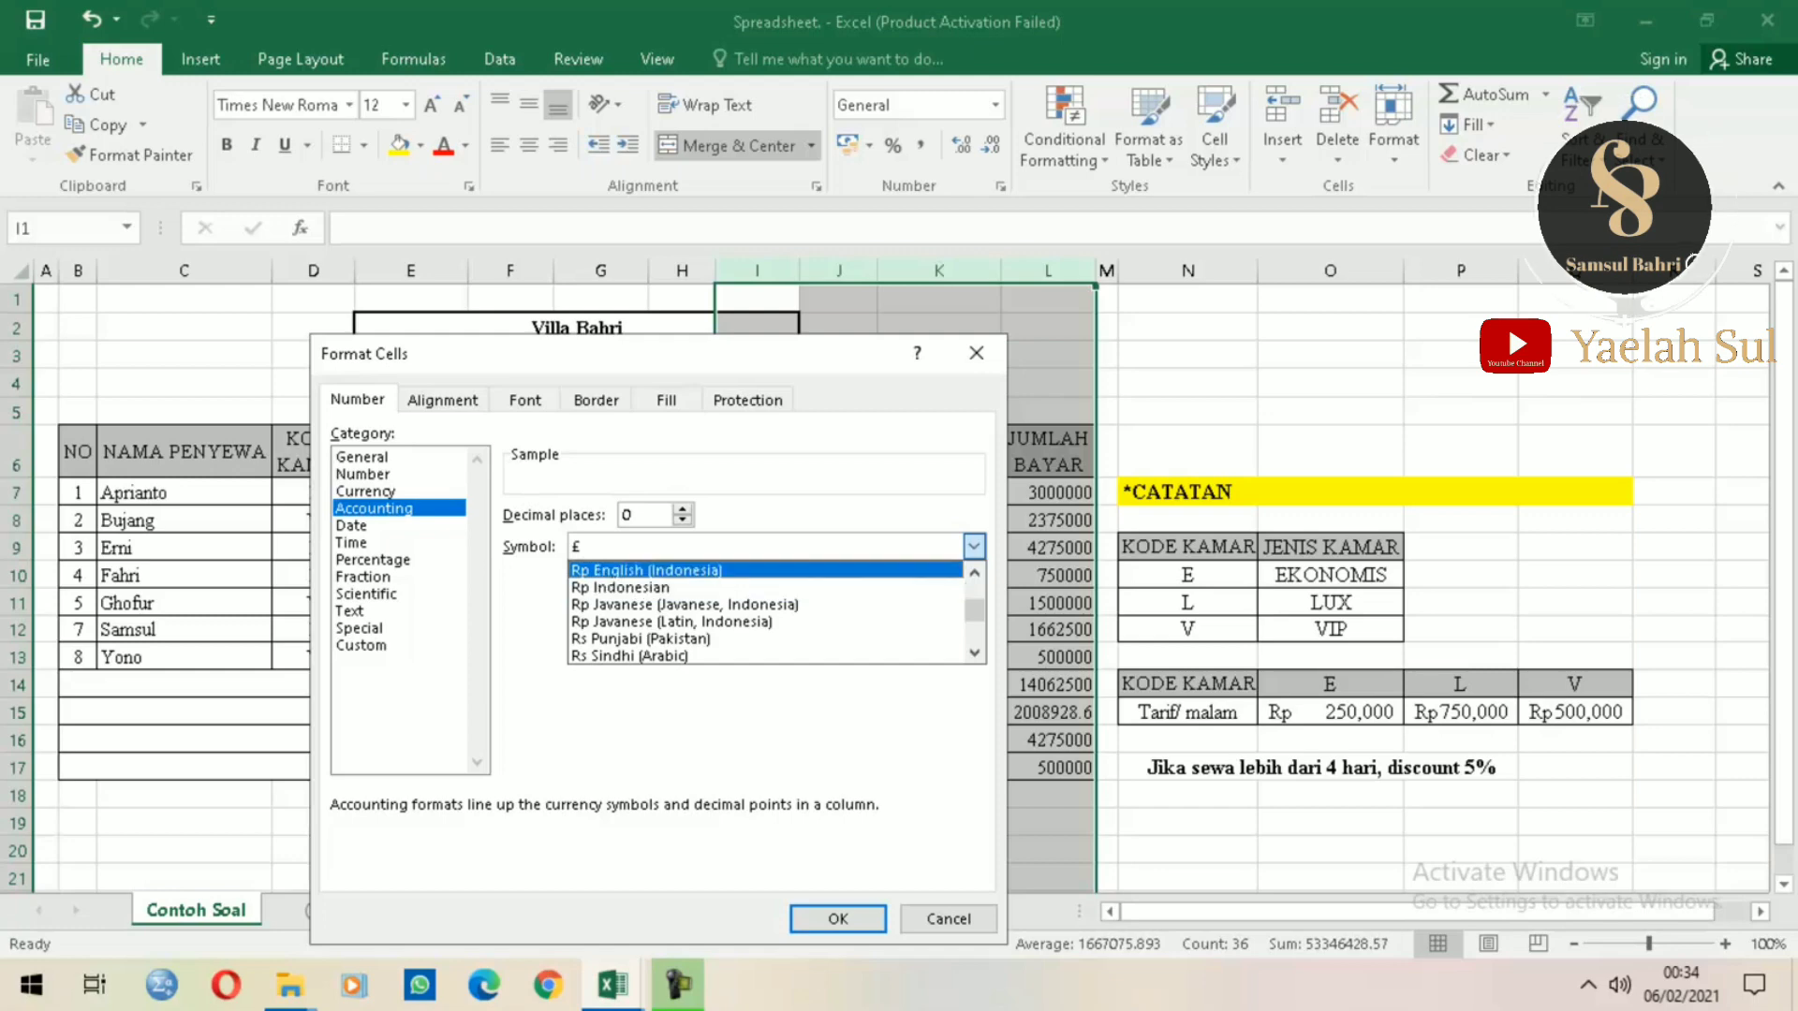
left_click(648, 570)
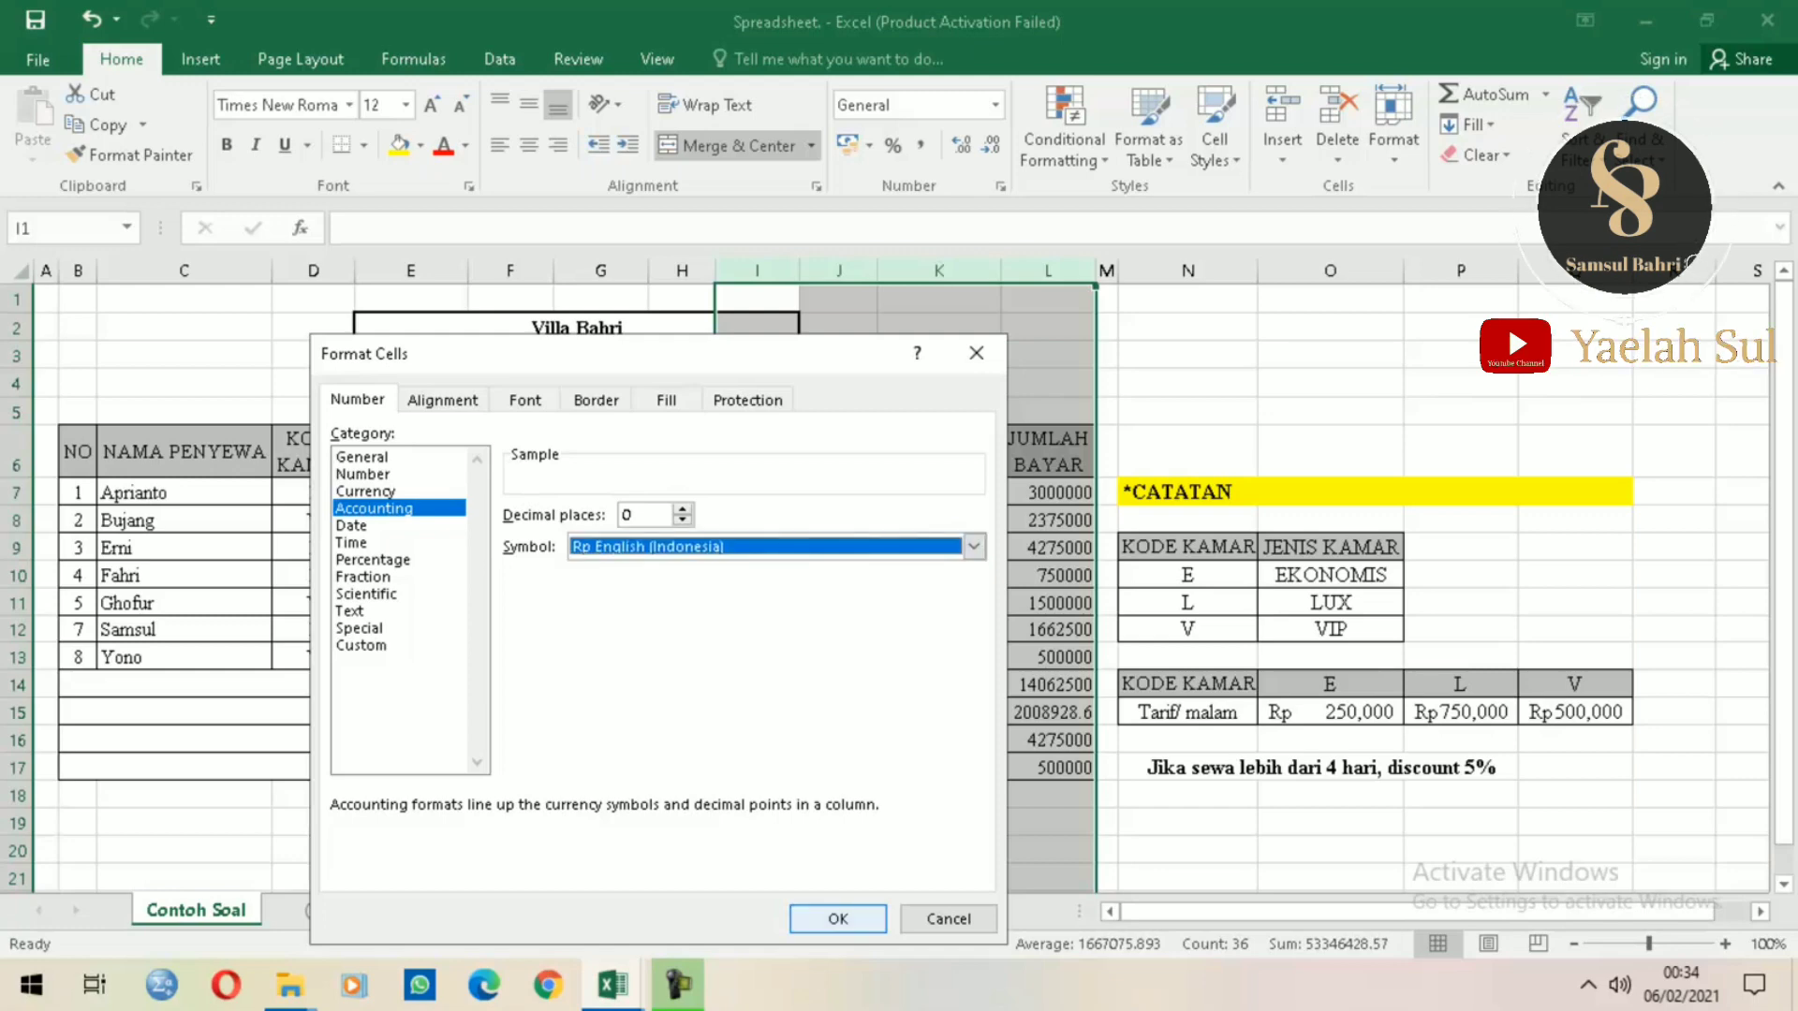
left_click(806, 910)
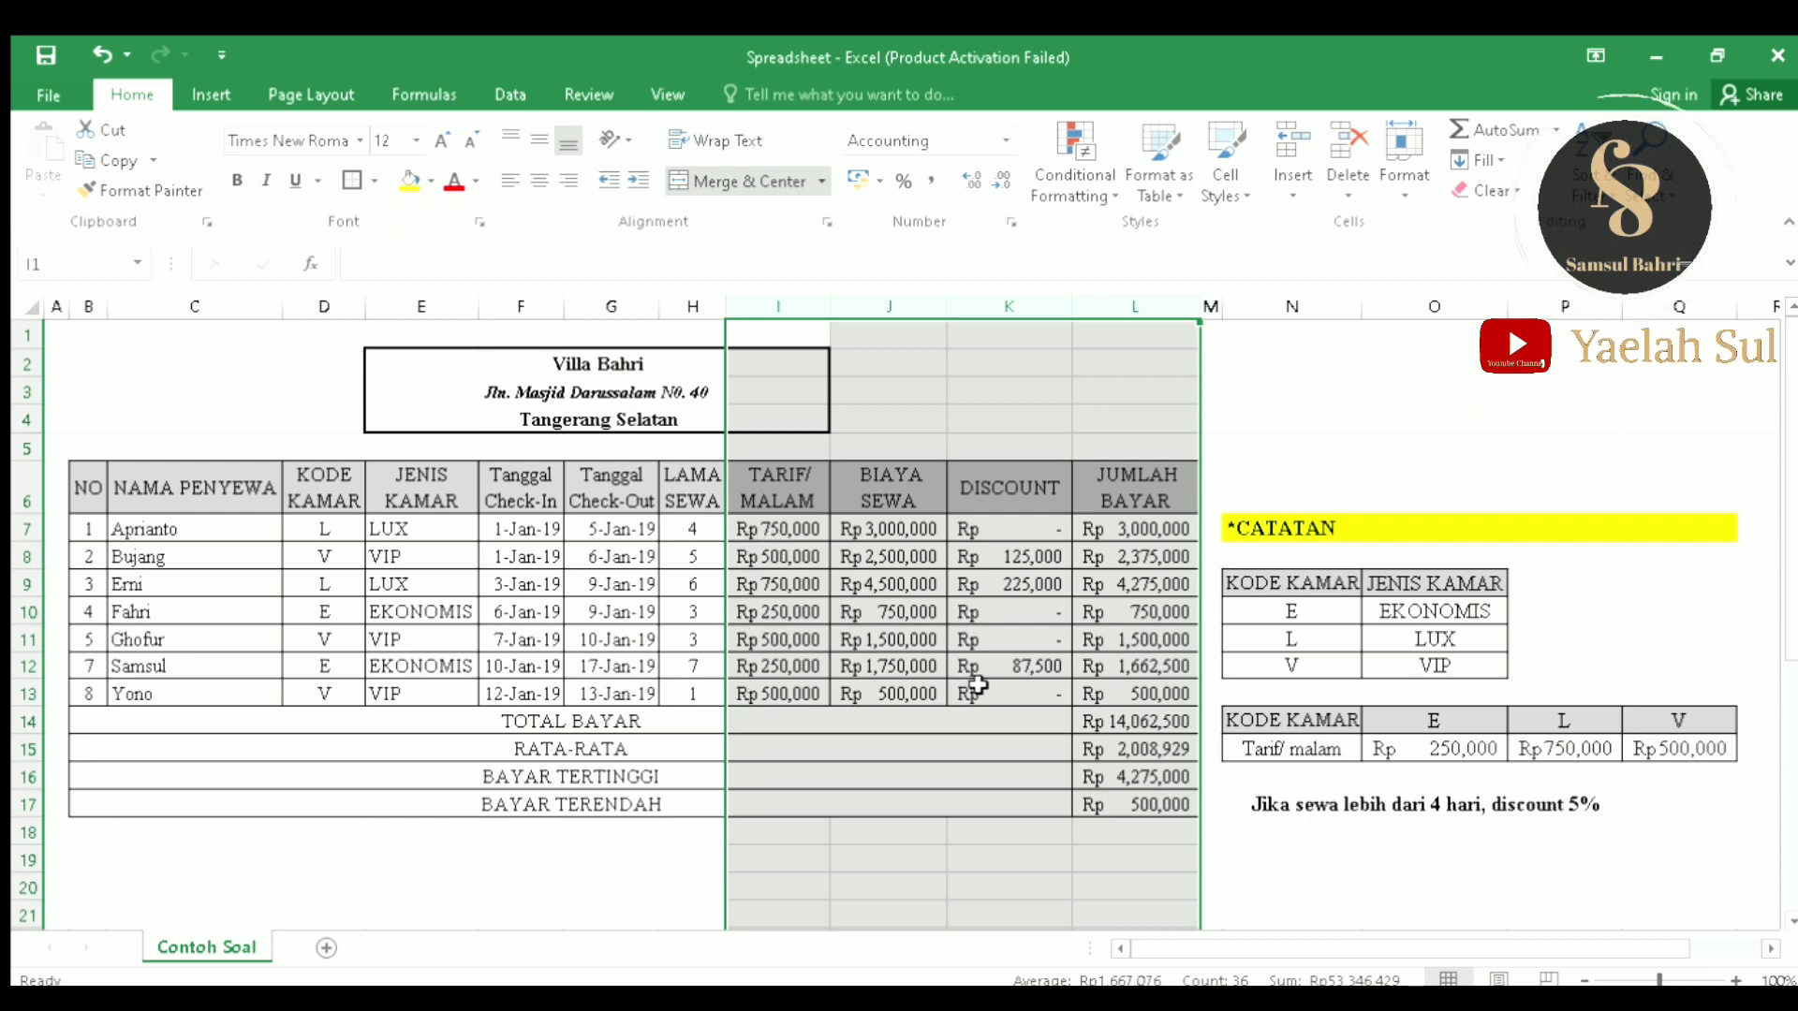
Step: Review the Rupiah-formatted rental table, checking cells G7 and I7 and the nightly rates in O15 and P15
left_click(1025, 412)
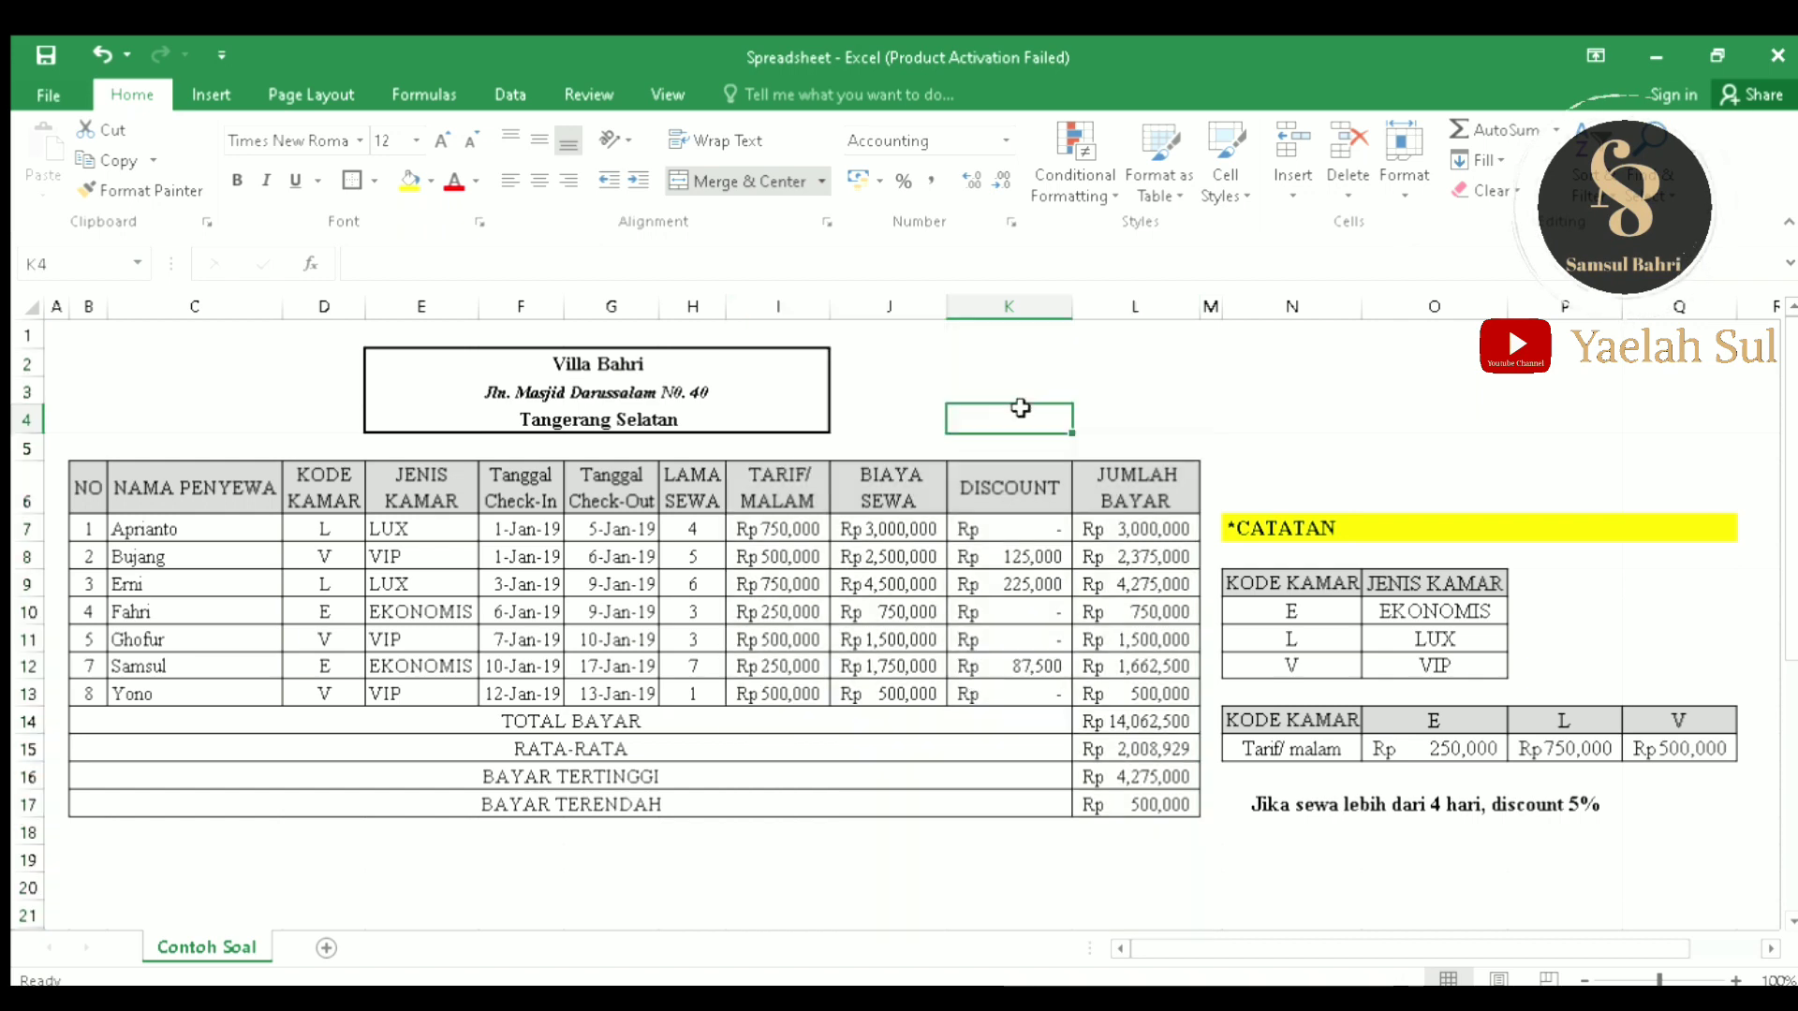
left_click(318, 524)
left_click(600, 521)
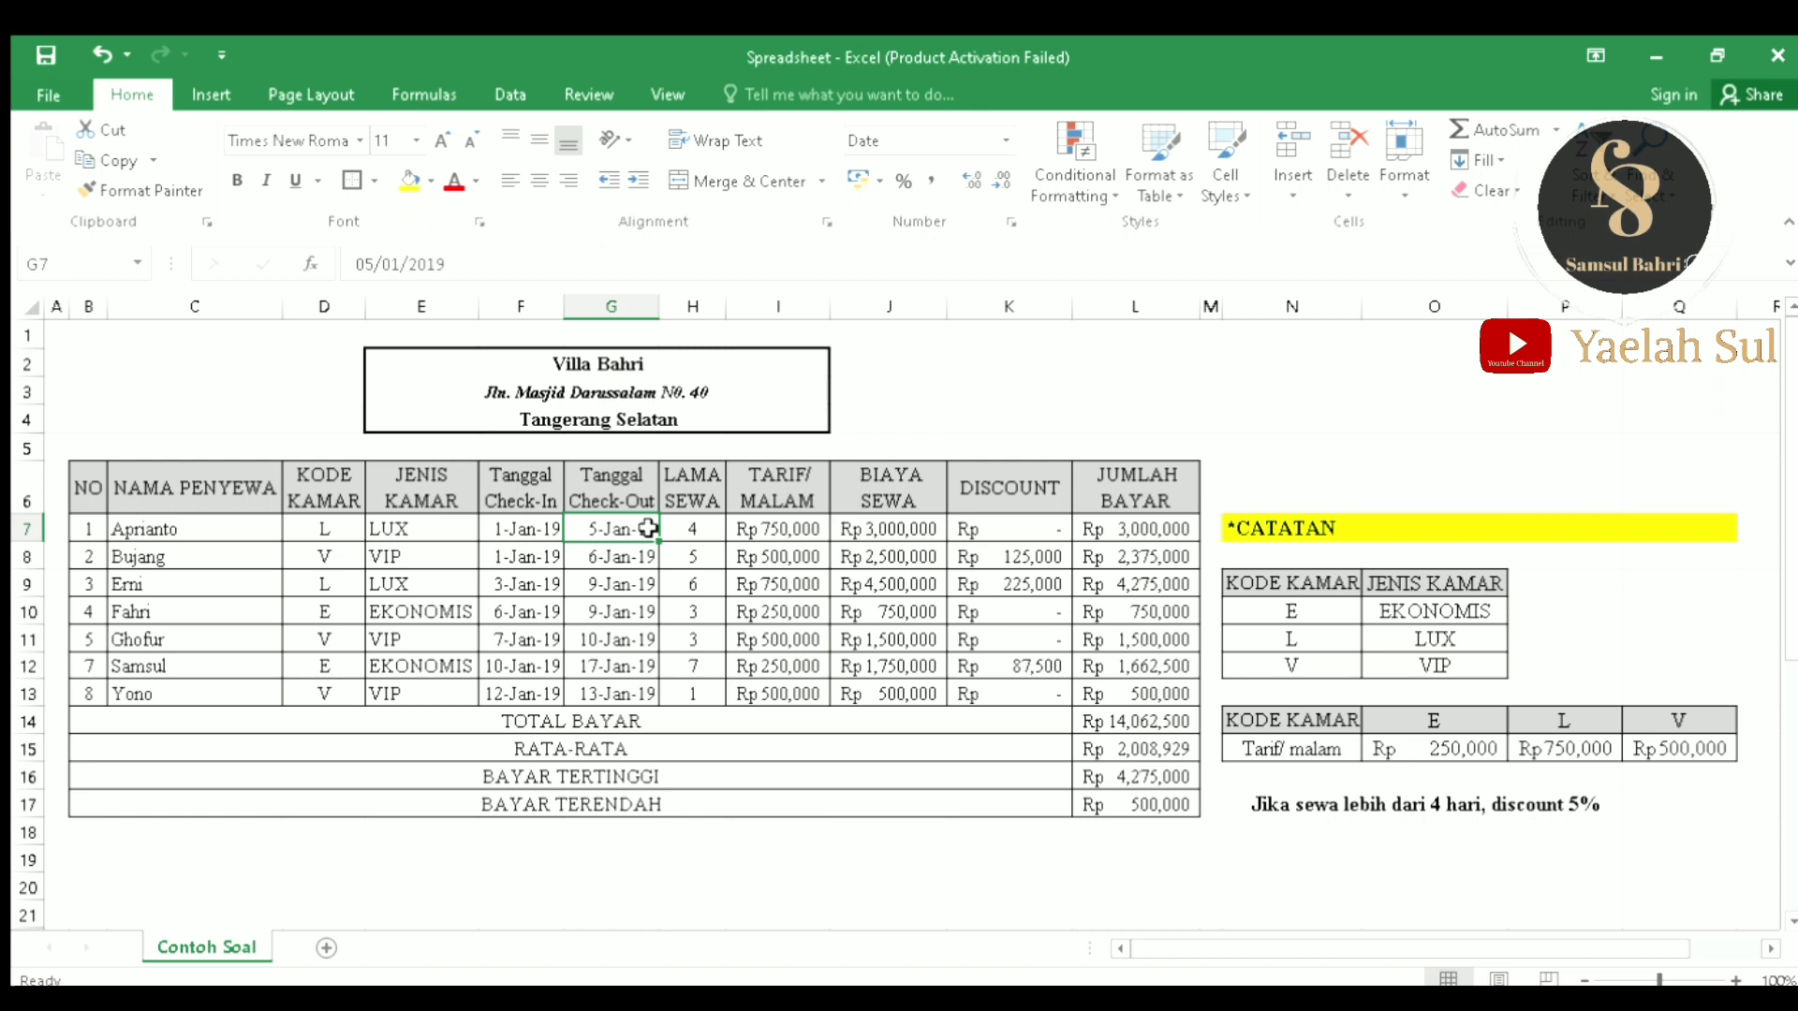
left_click(760, 530)
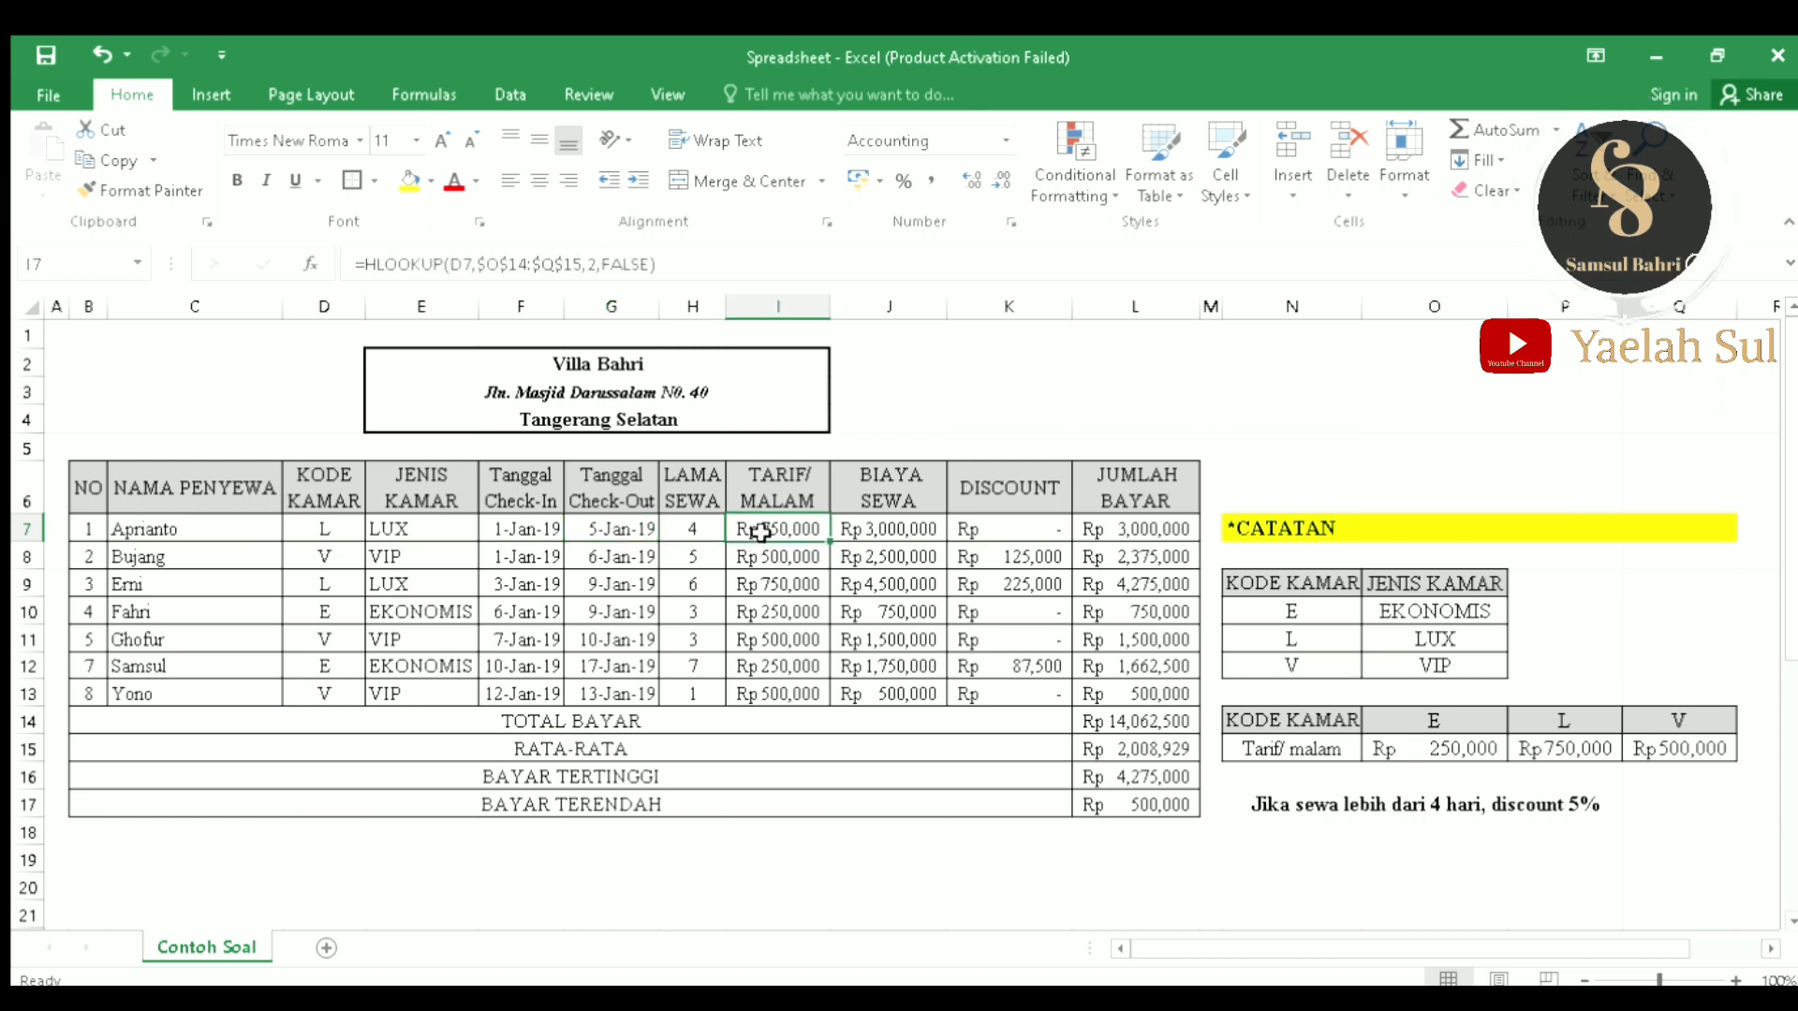
left_click(1039, 381)
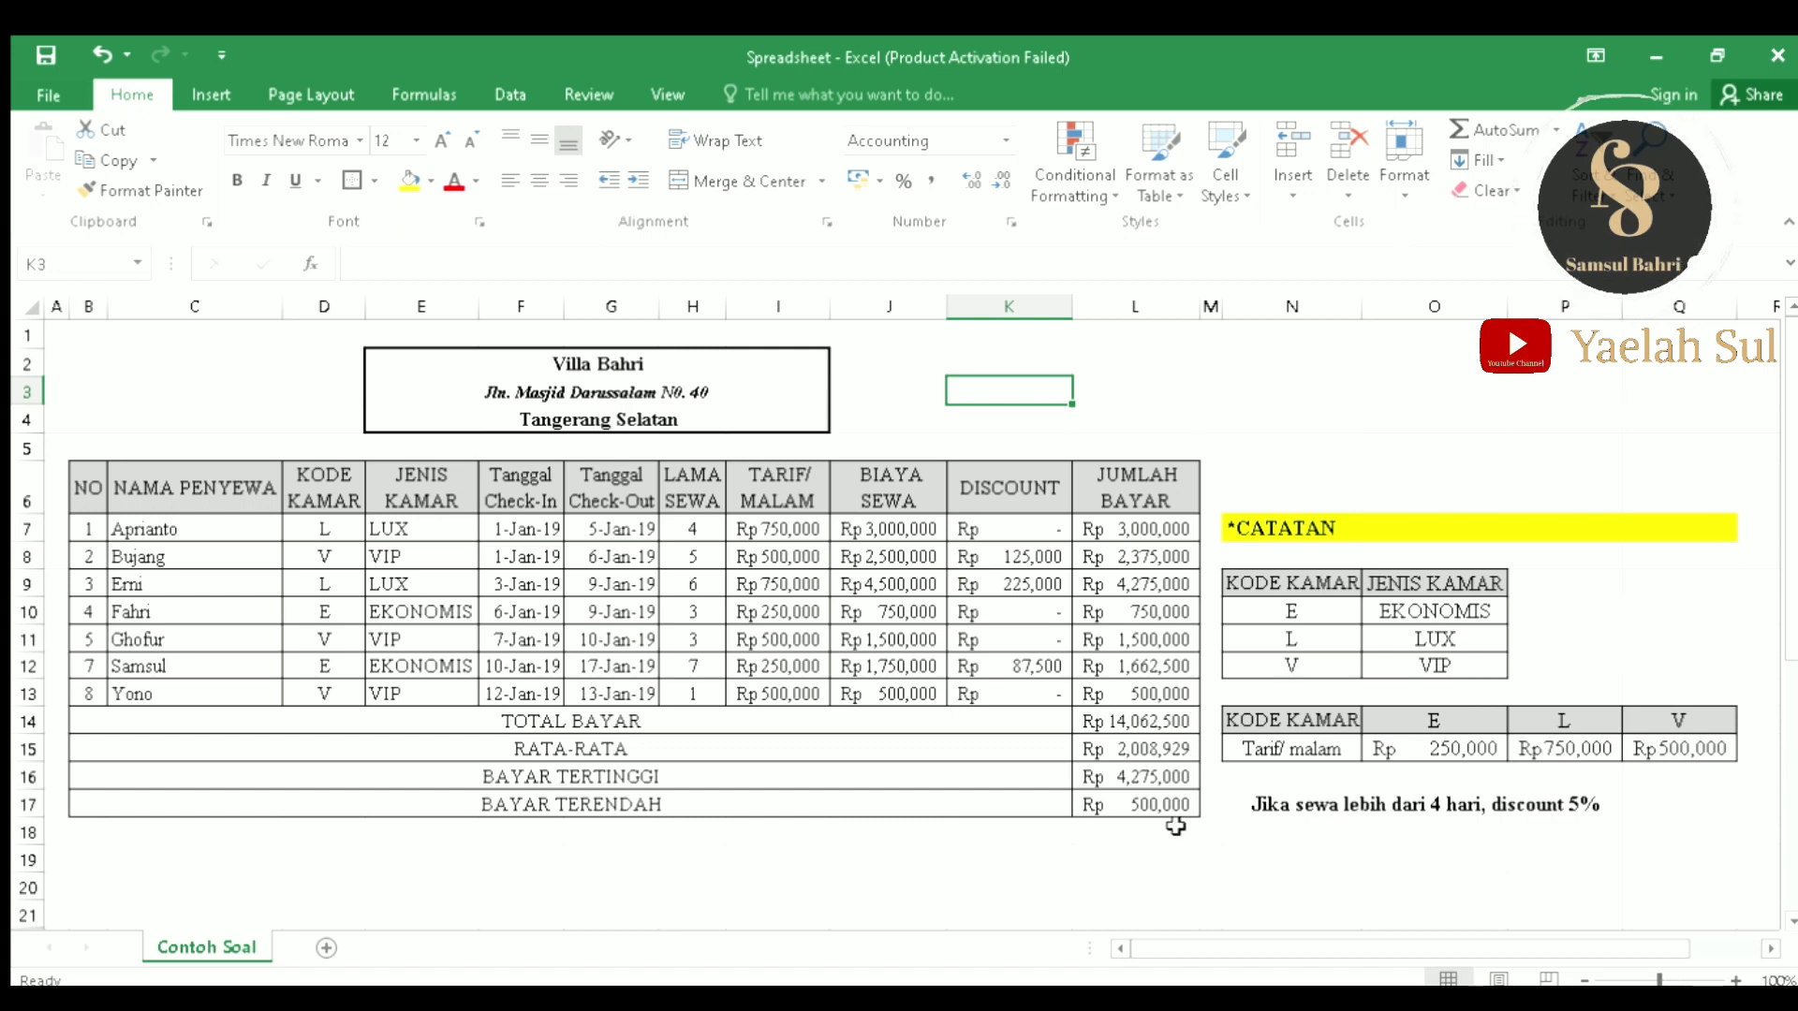
left_click(1437, 749)
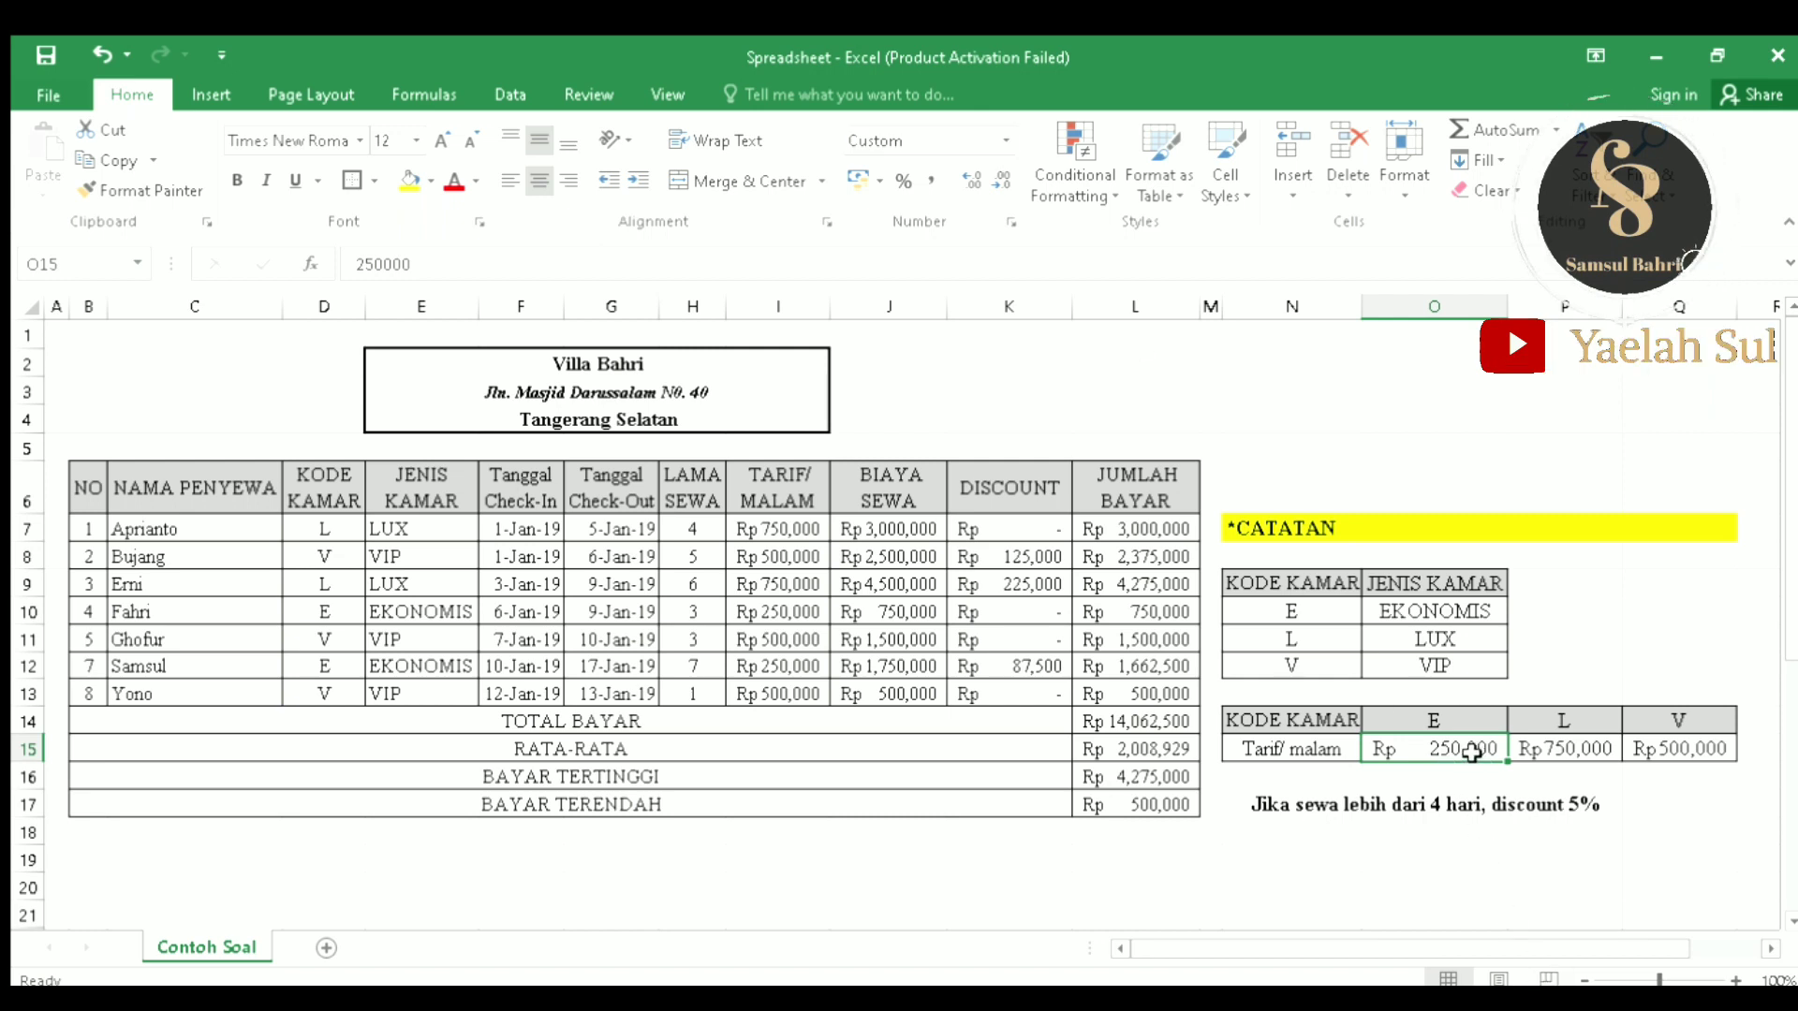
left_click(1542, 746)
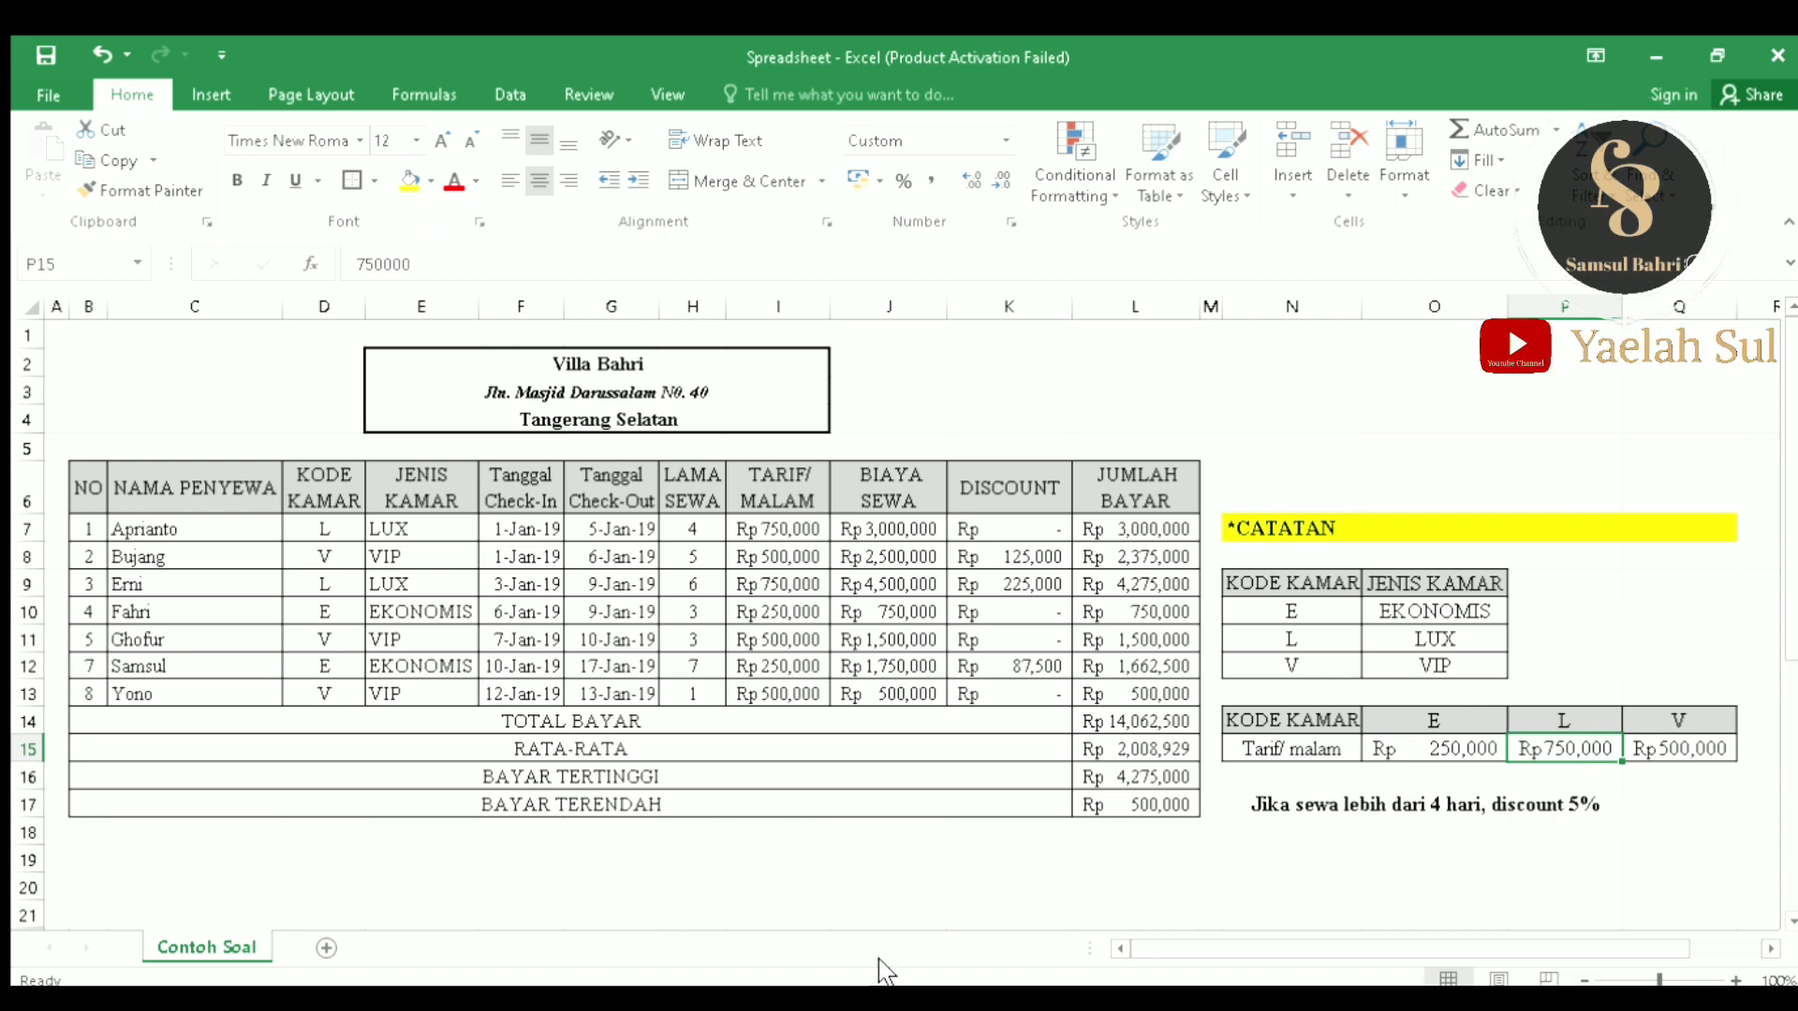
Step: Undo the Rupiah accounting format on columns I through L and save the workbook
key("ctrl+z")
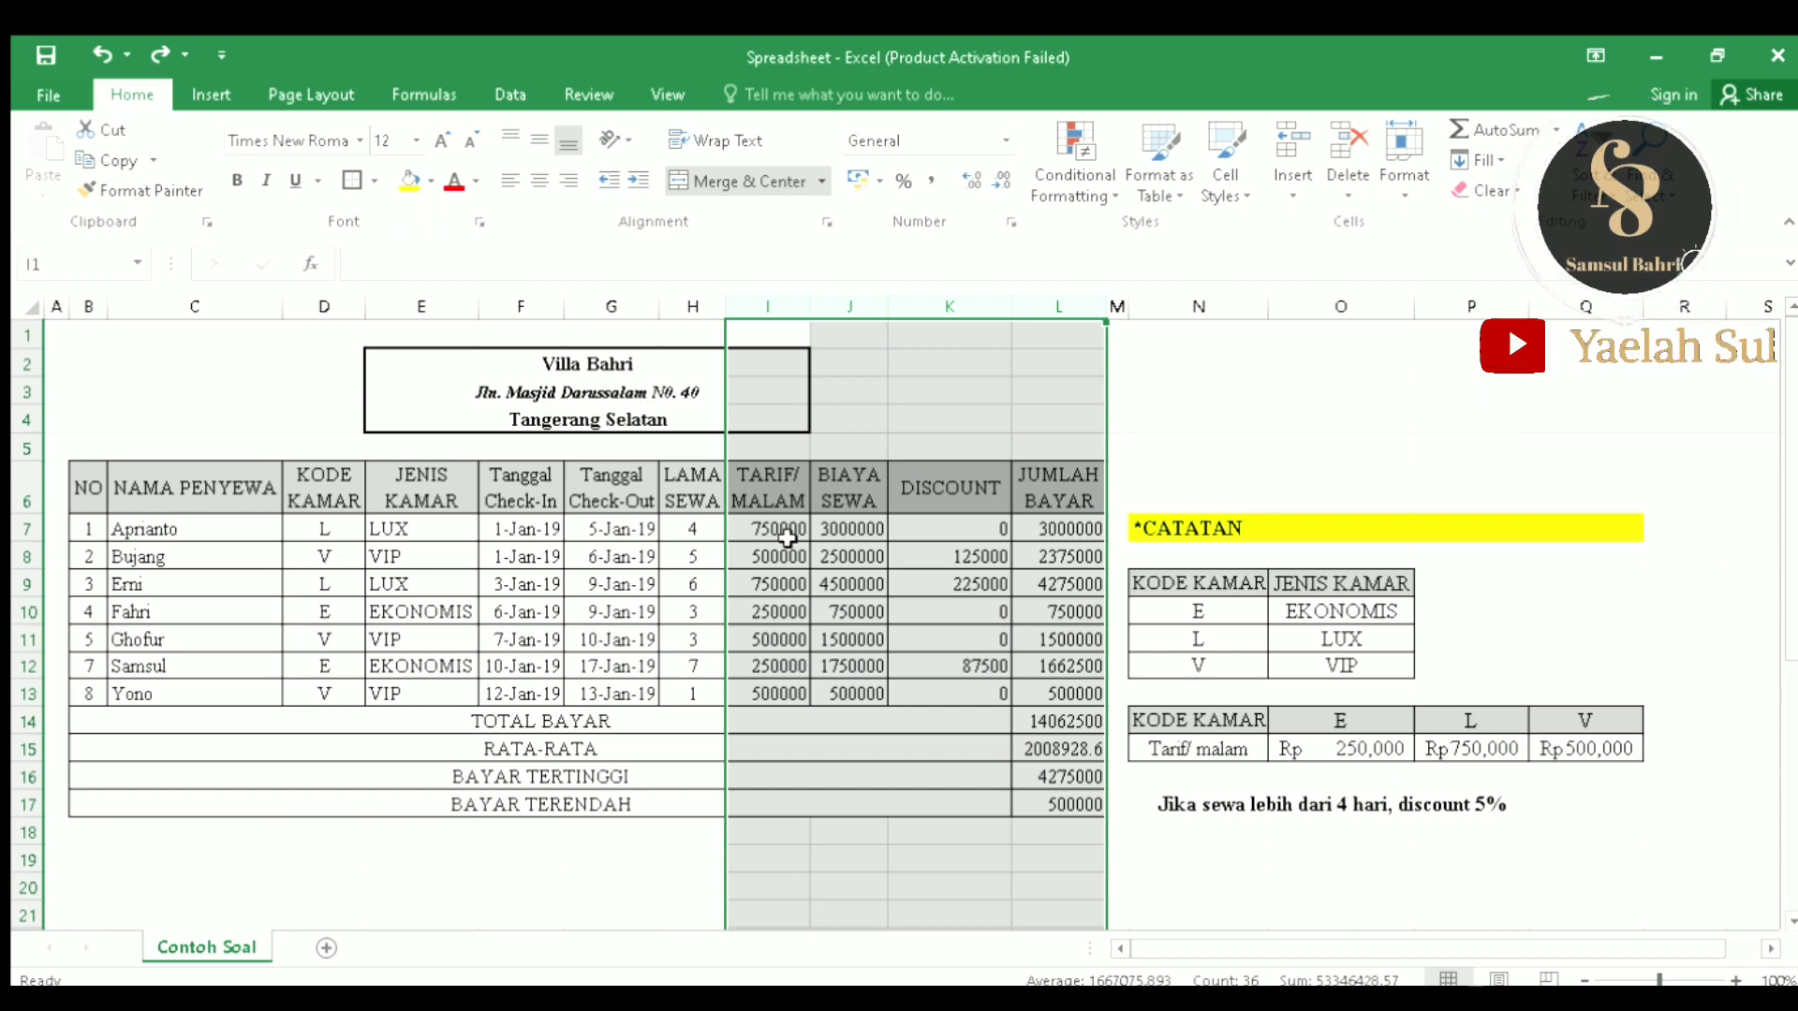
left_click(61, 343)
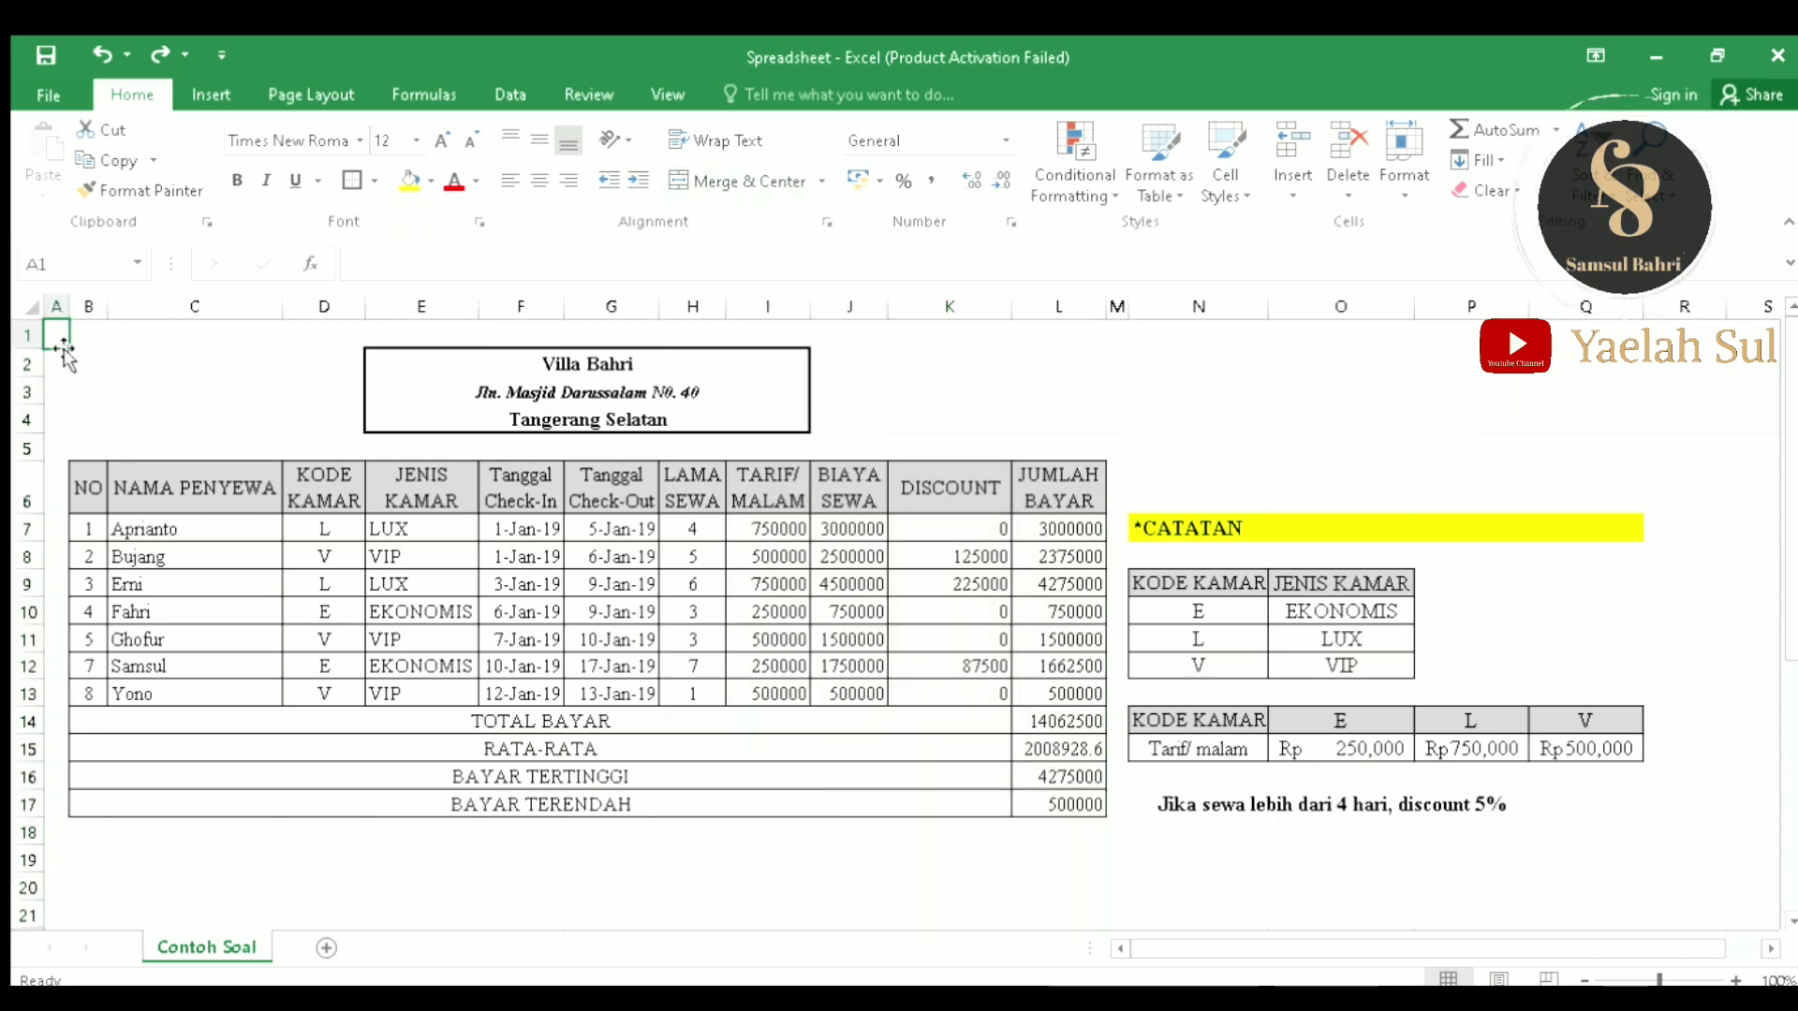
key("ctrl+a")
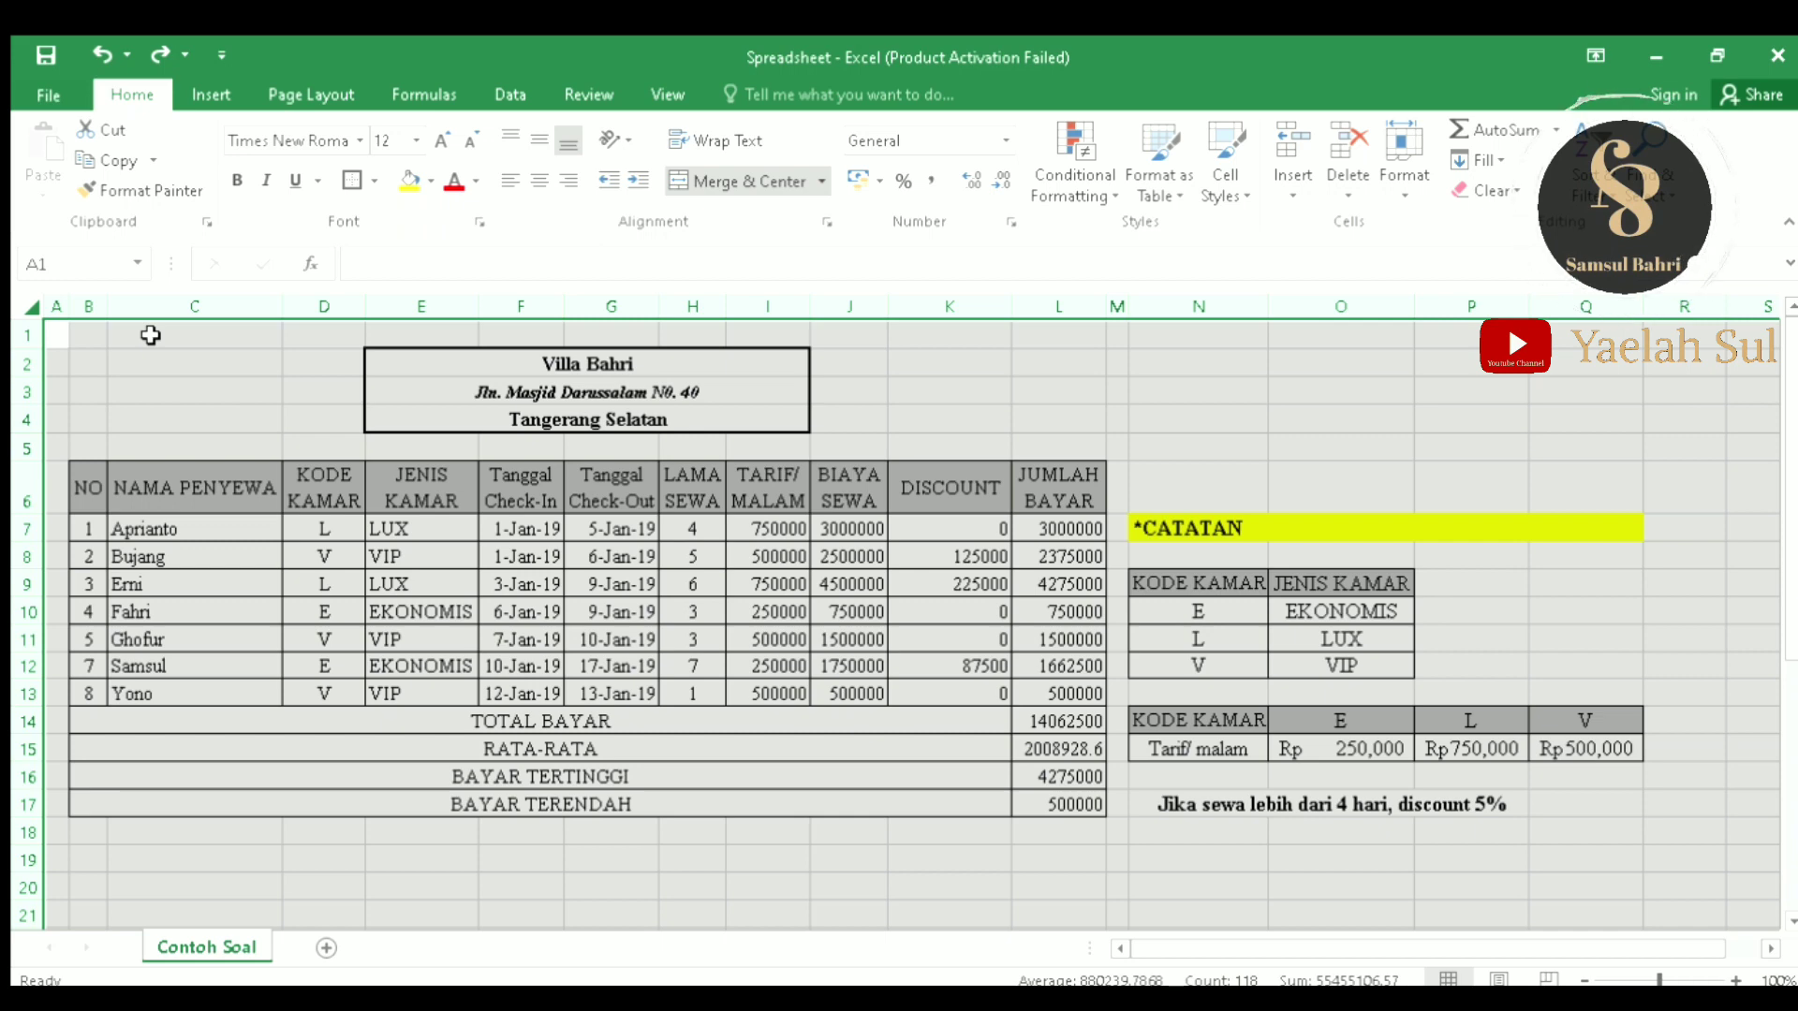
left_click(85, 333)
key("ctrl+s")
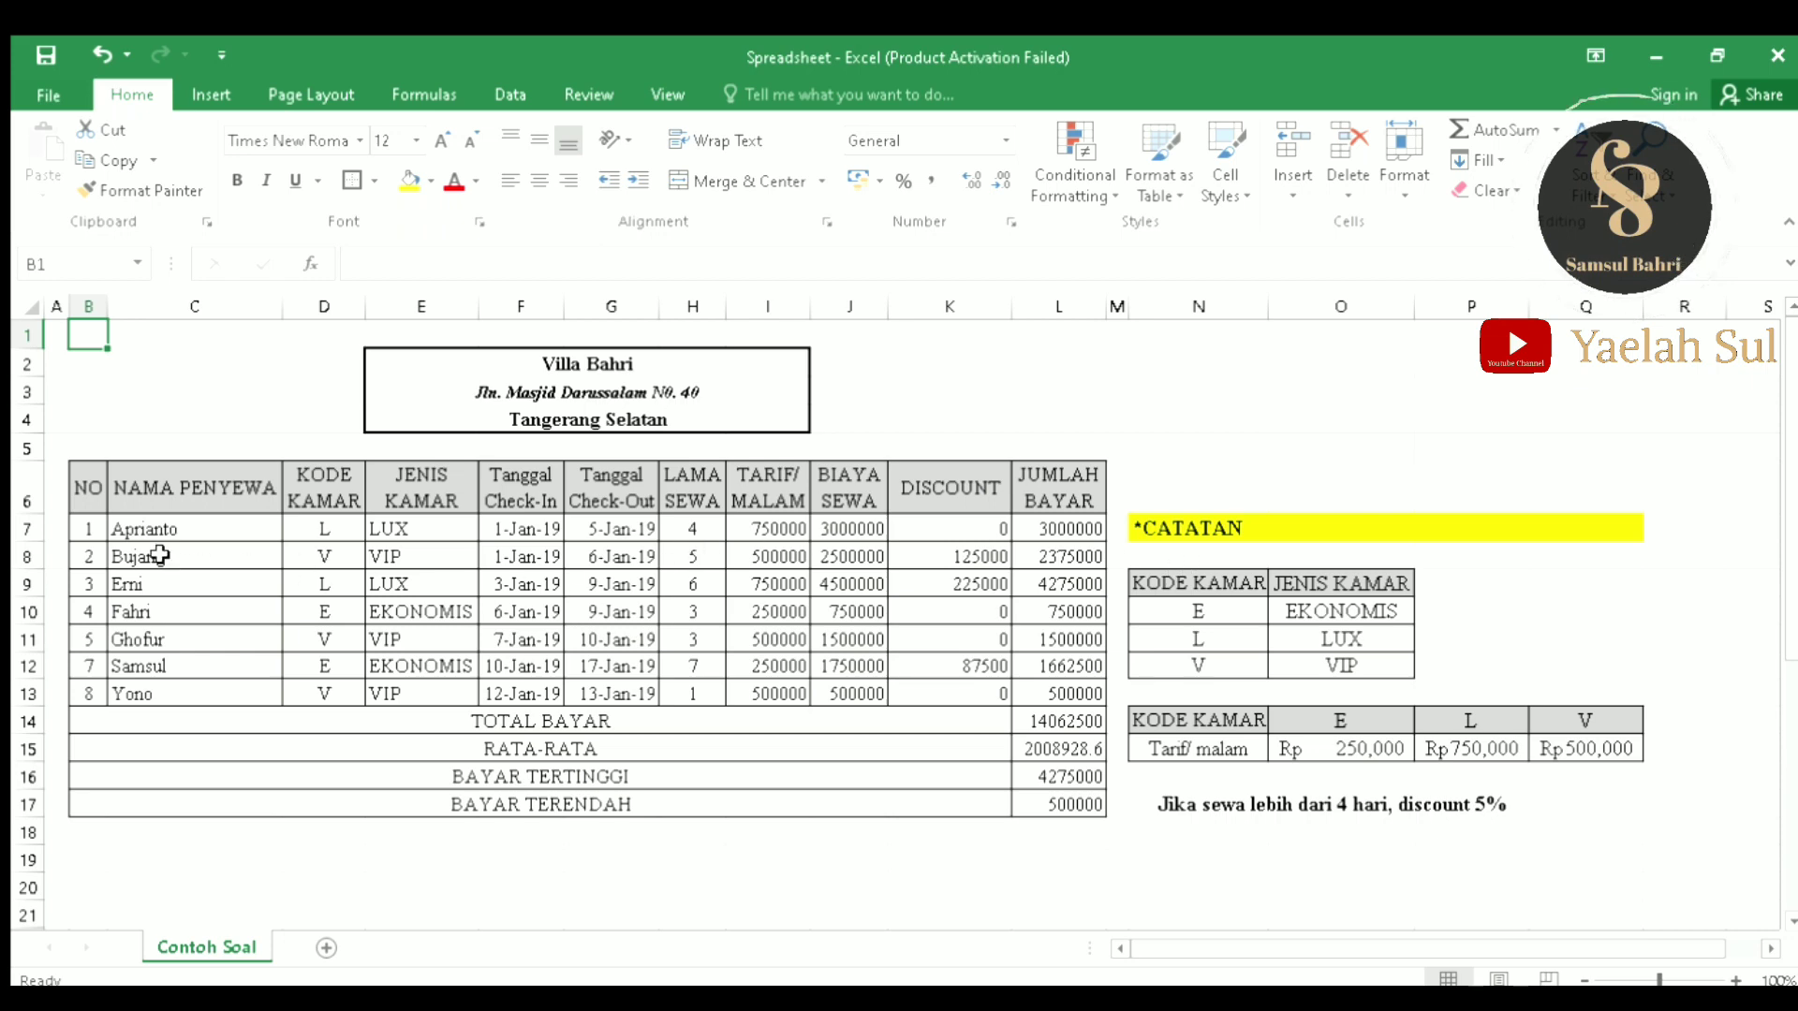
Step: Copy the merged BAYAR TERENDAH label from row 17 and paste it at cell E19 below the table
left_click(167, 523)
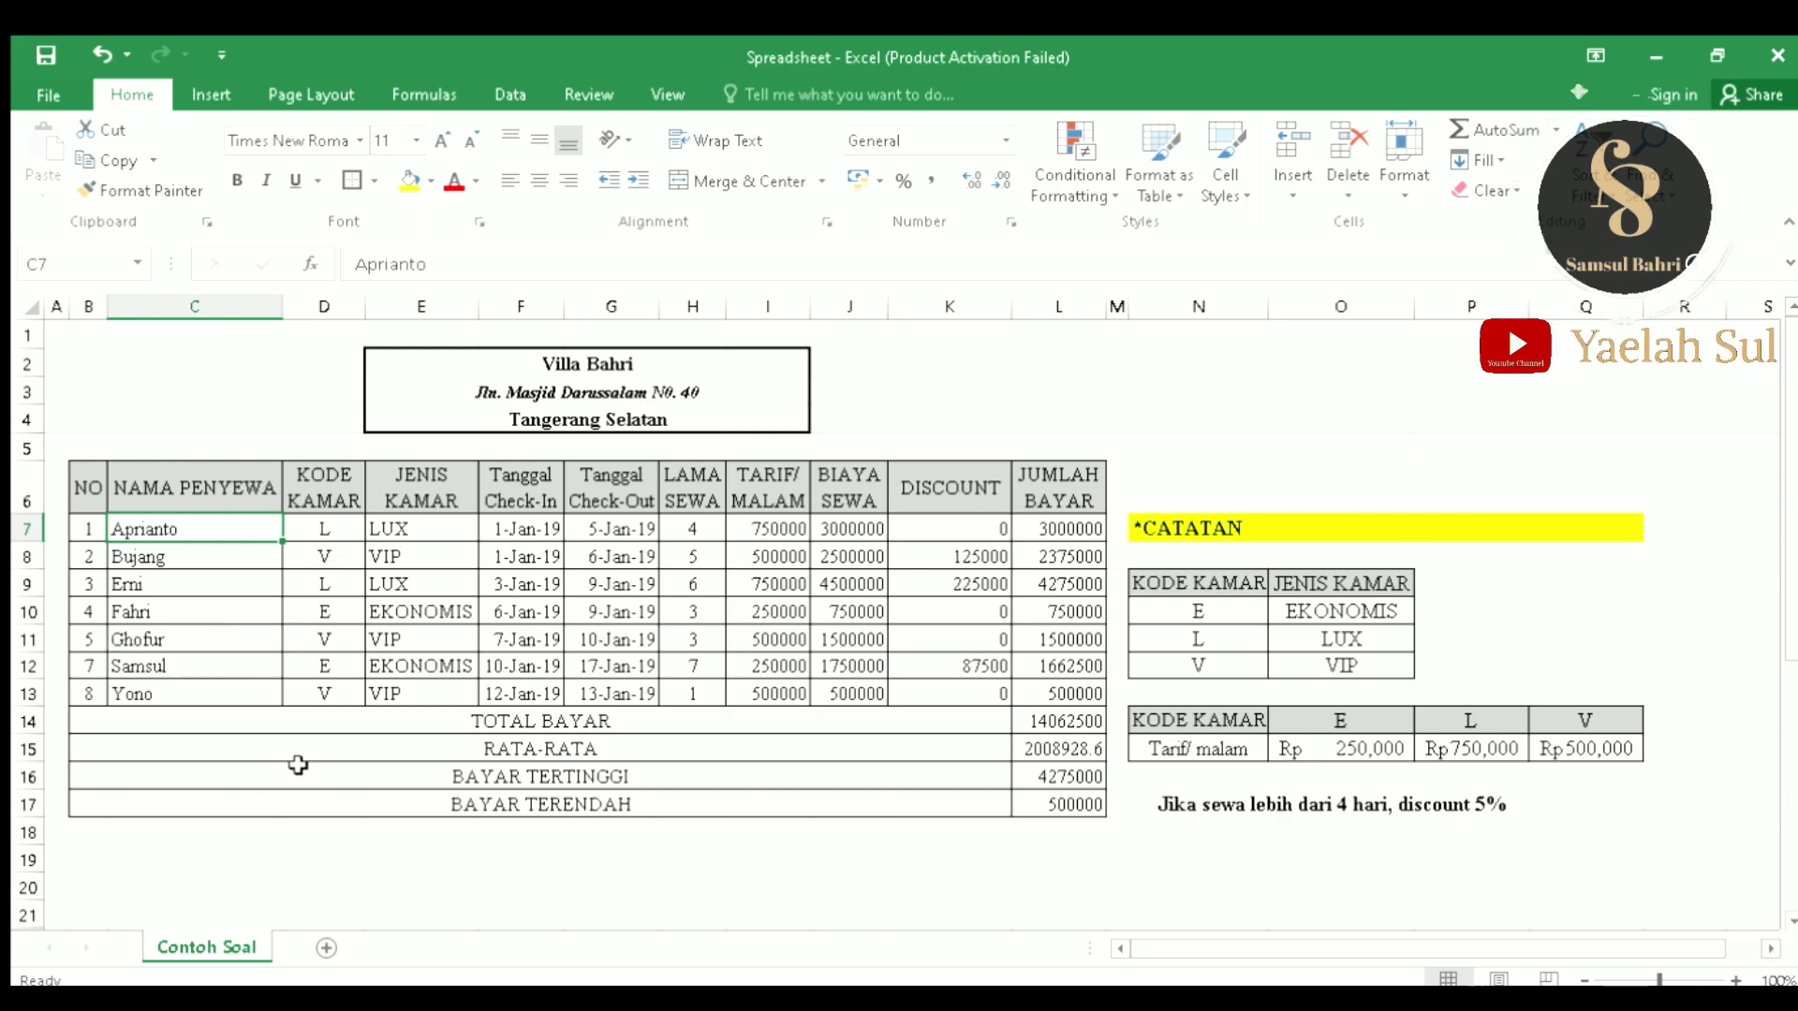
scroll(424, 722, "down", 1)
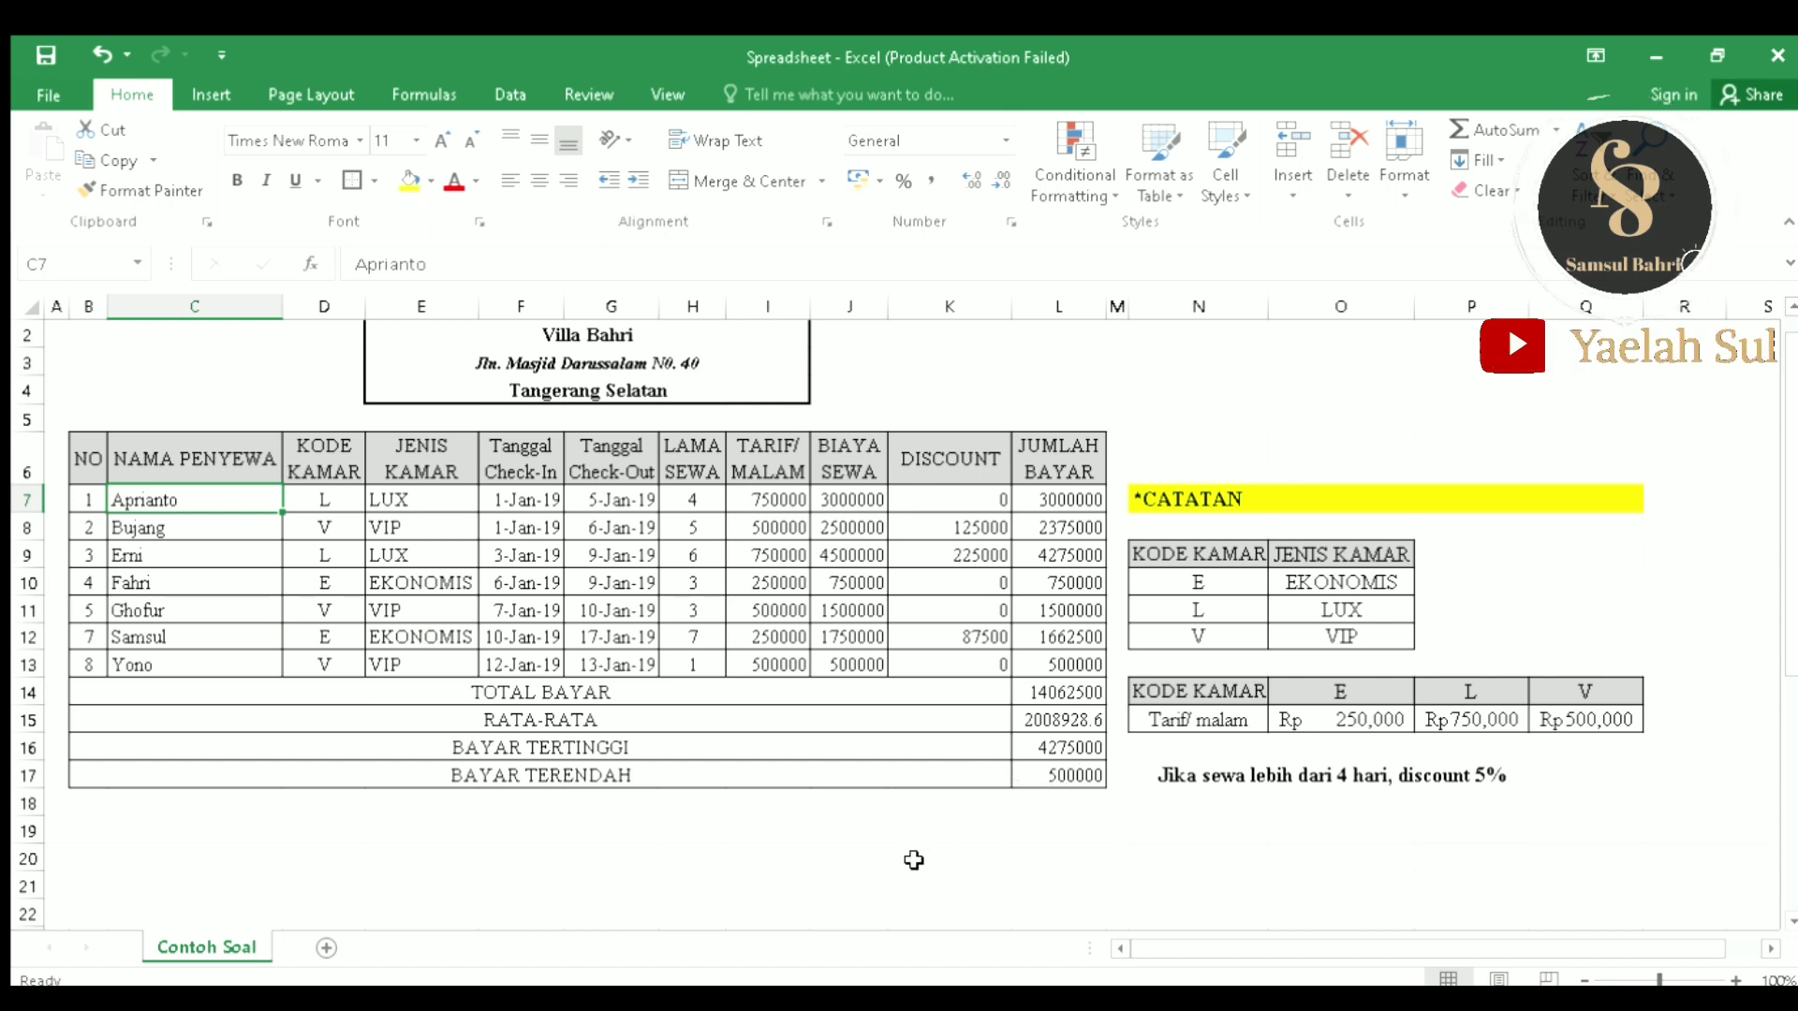
scroll(913, 859, "down", 1)
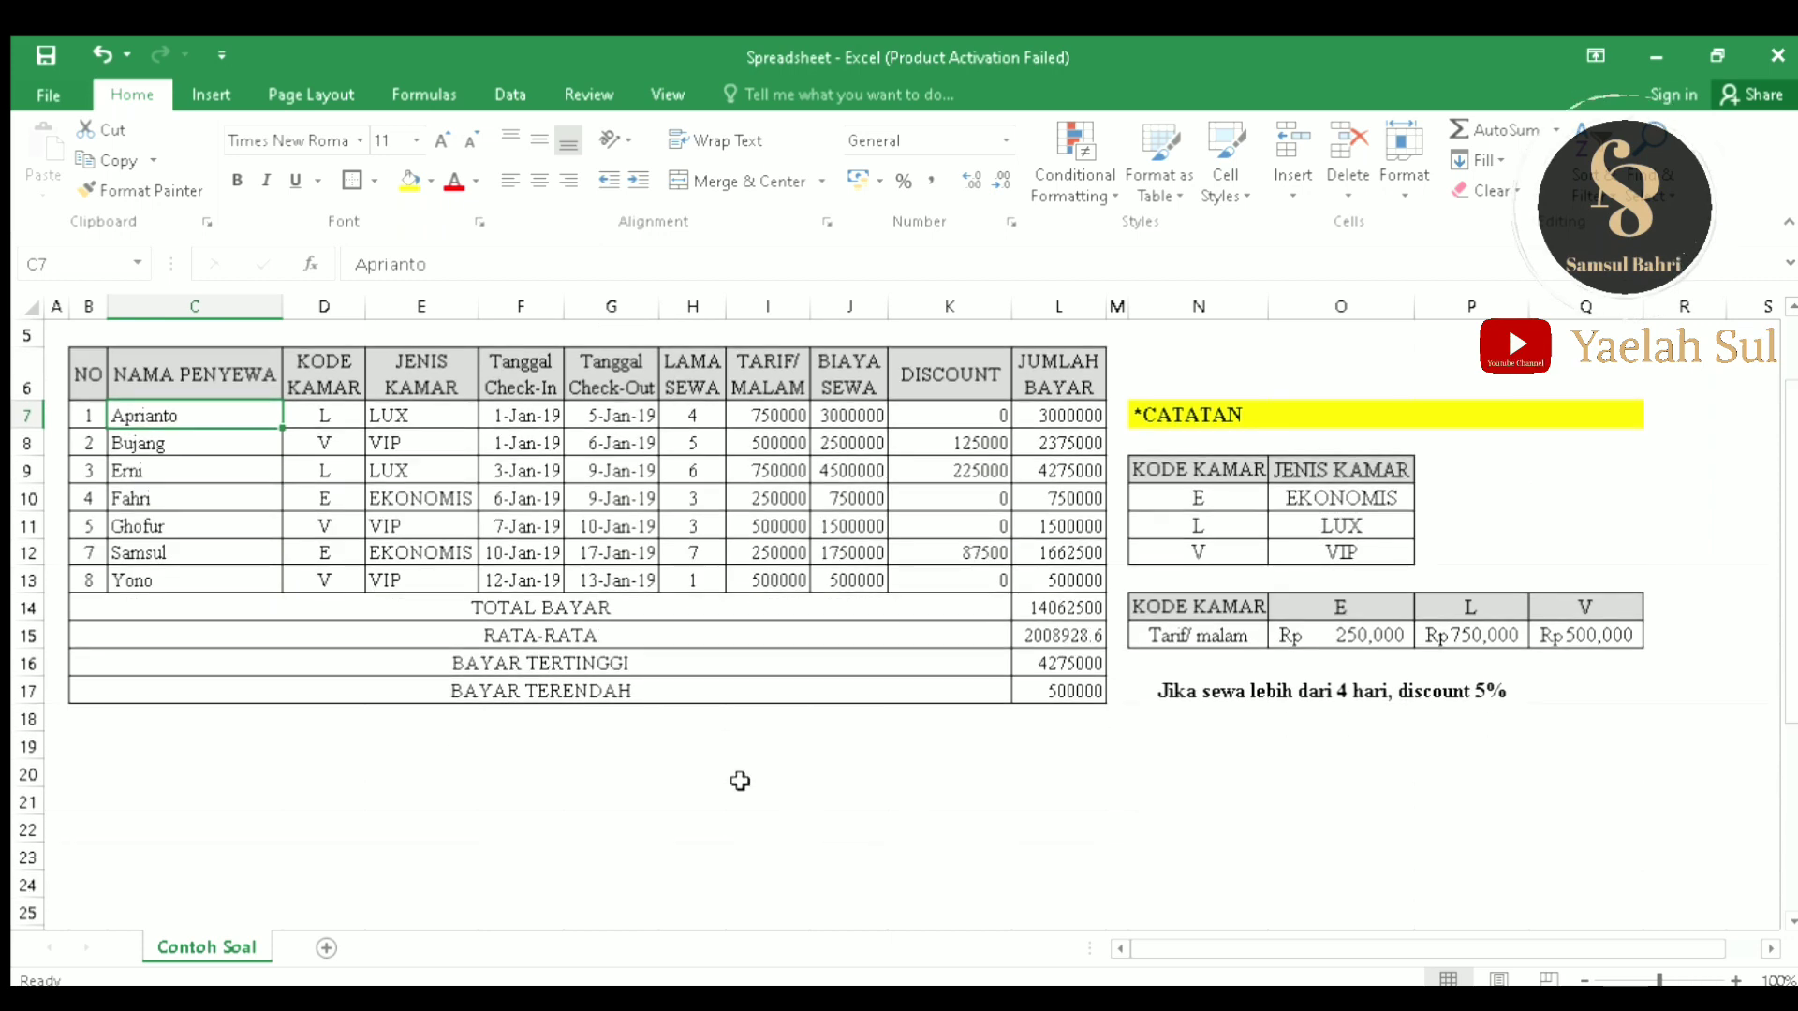
left_click(498, 692)
key("ctrl+c")
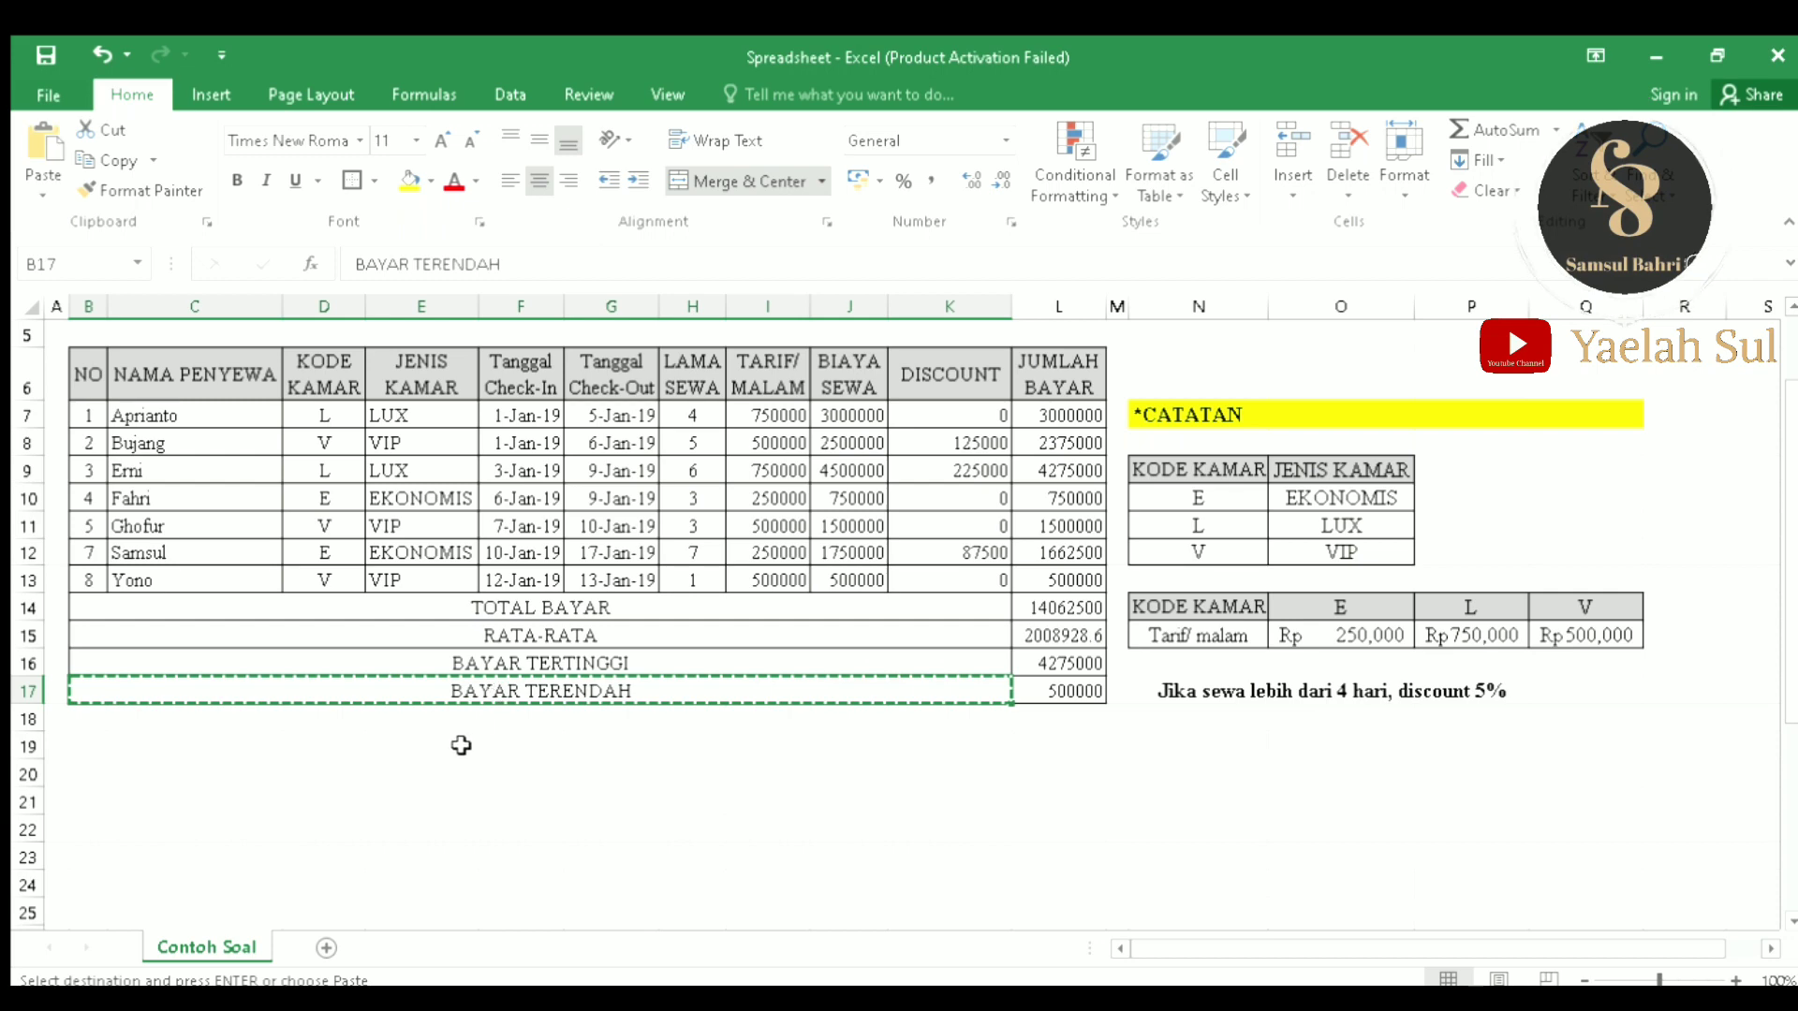
left_click(461, 744)
key("ctrl+v")
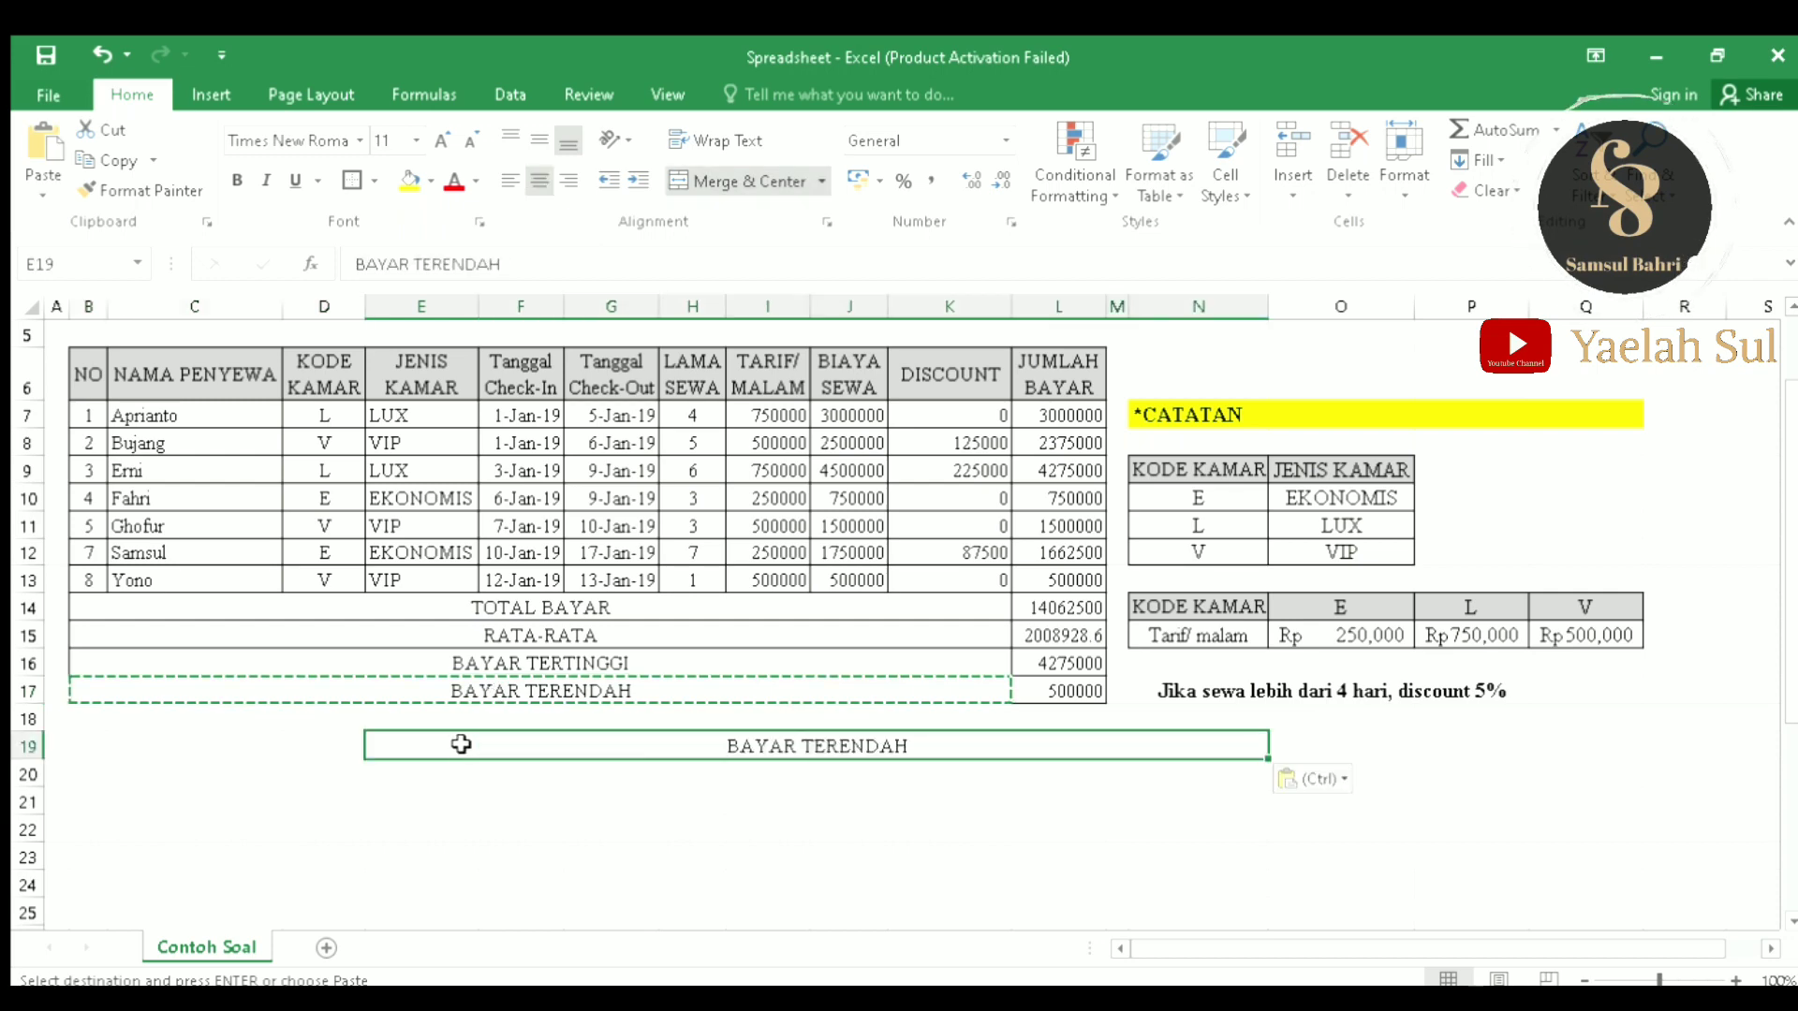
Step: Undo the BAYAR TERENDAH label pasted at E19
left_click(761, 819)
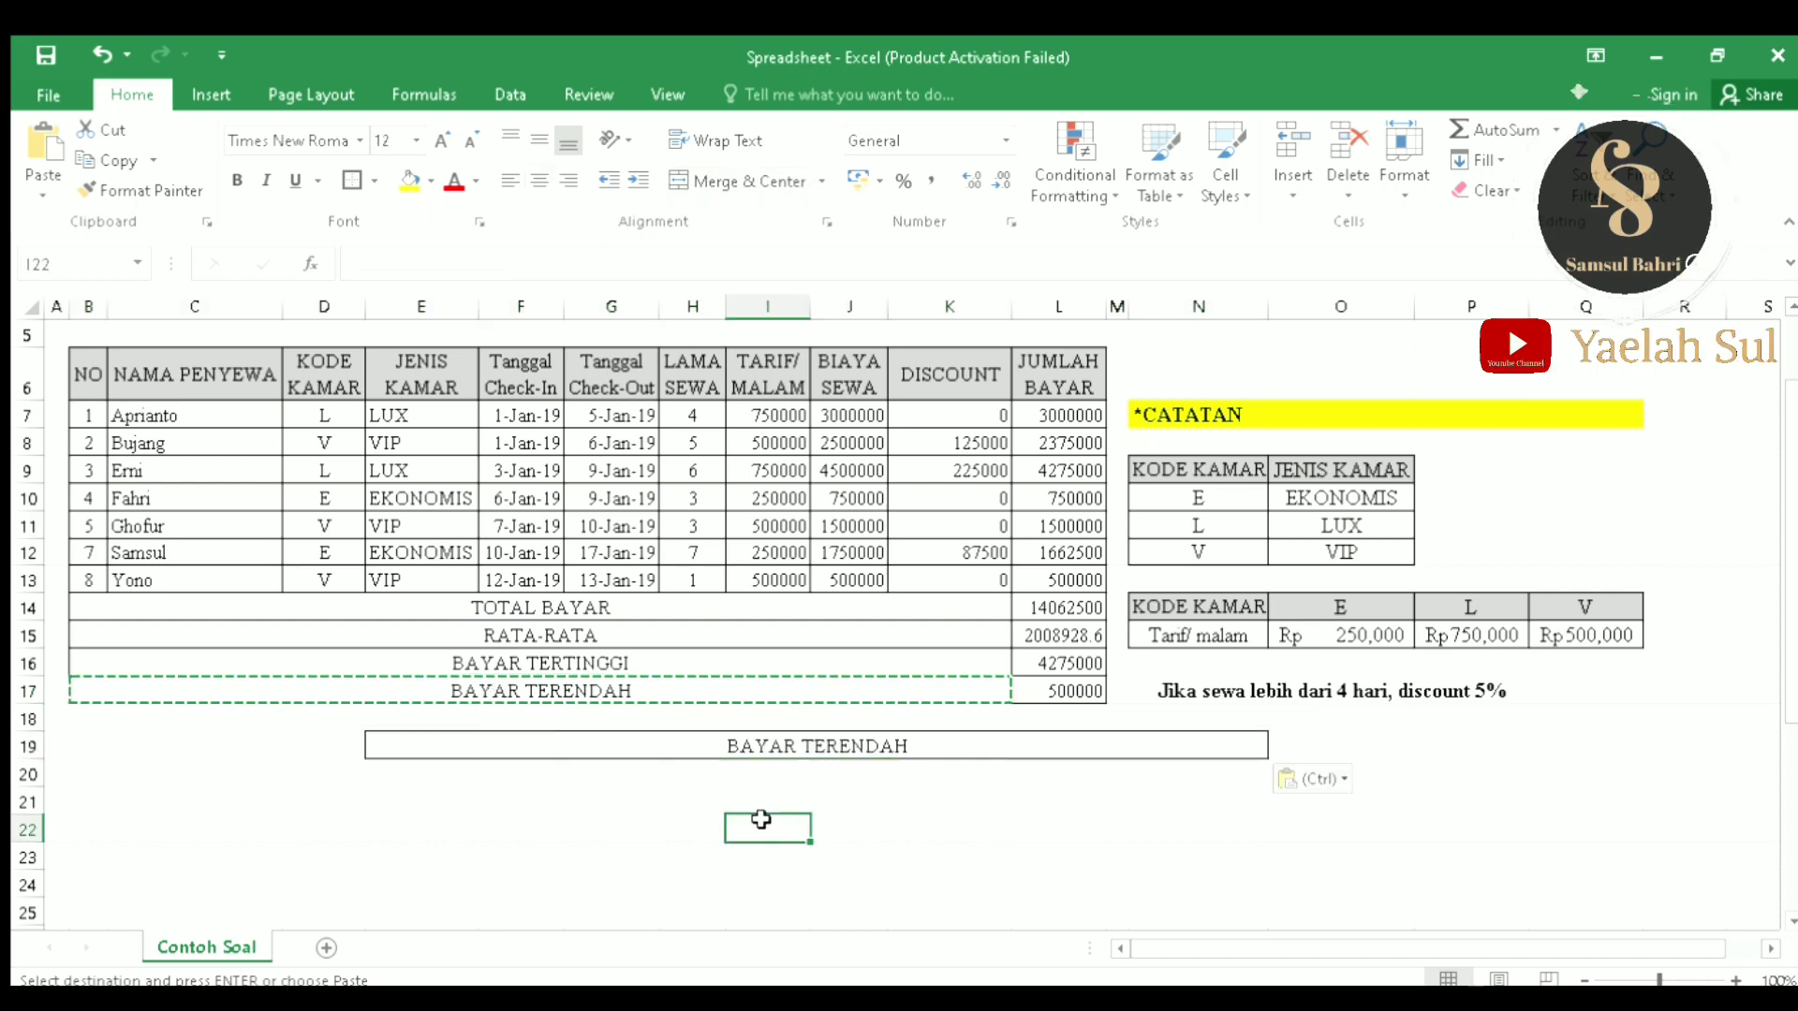
key("ctrl+z")
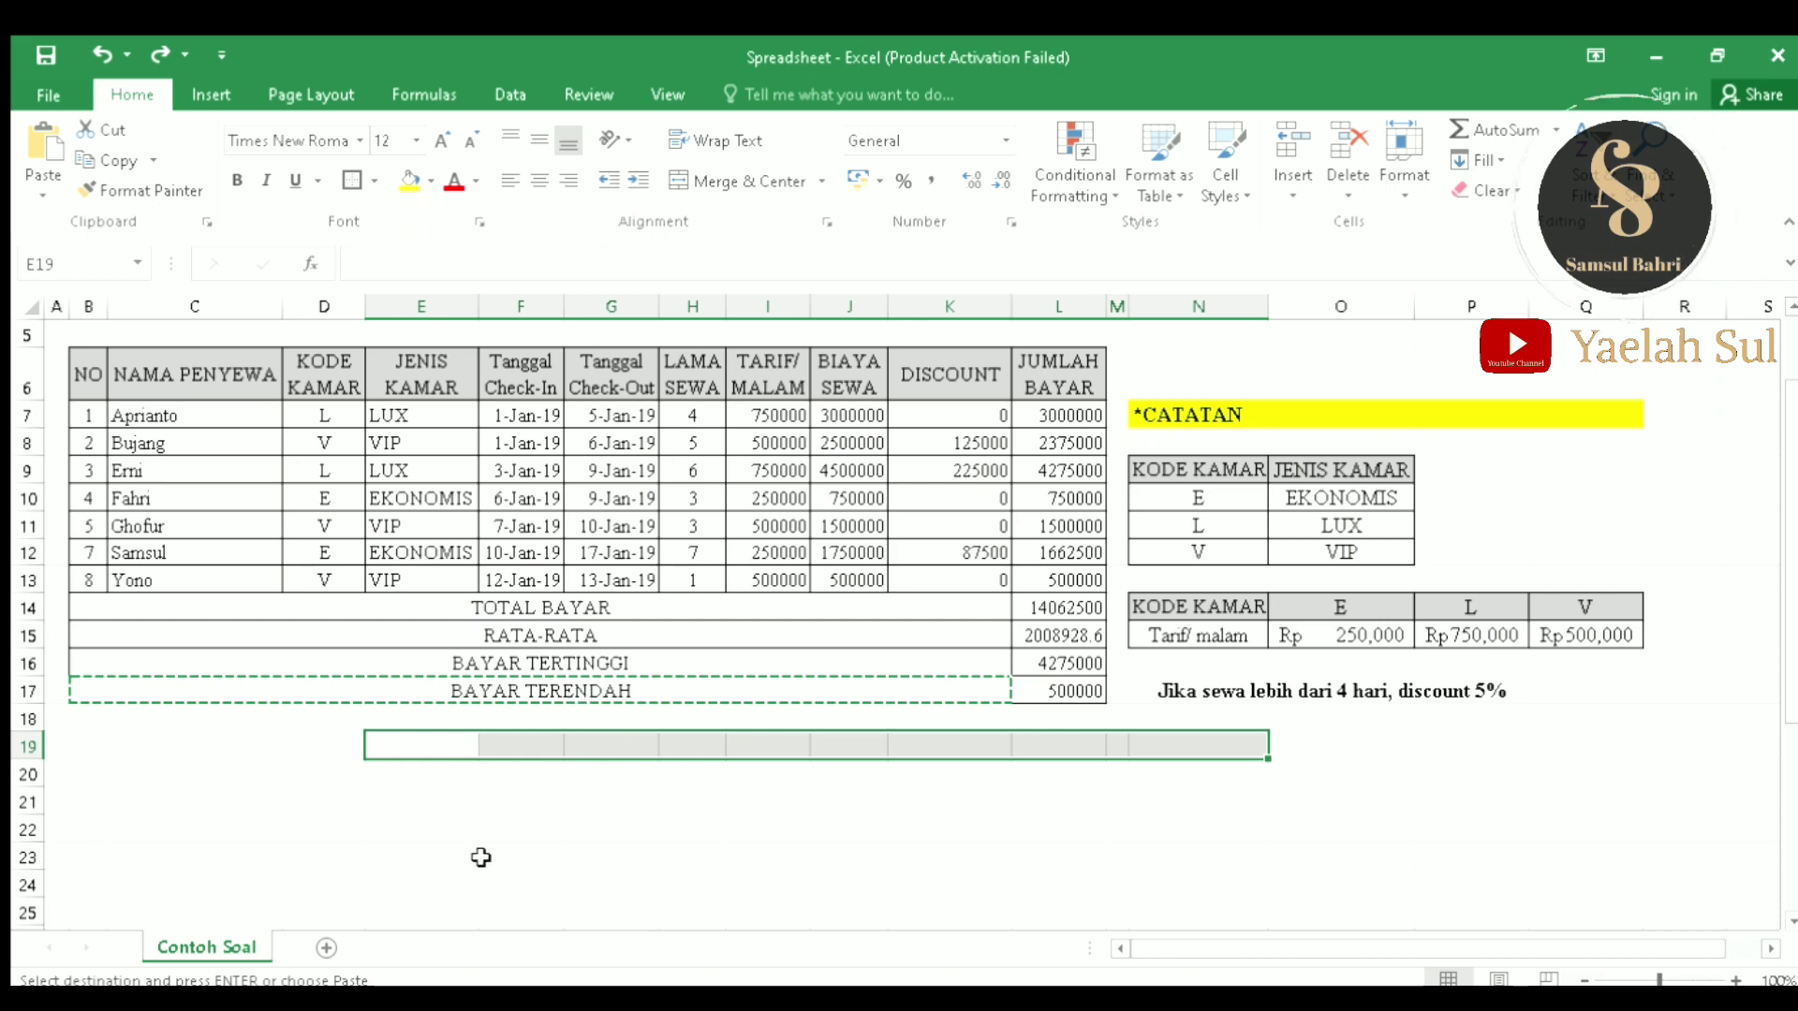
Step: Cut the merged BAYAR TERENDAH label from row 17, paste it at E20, and undo the move
left_click(556, 689)
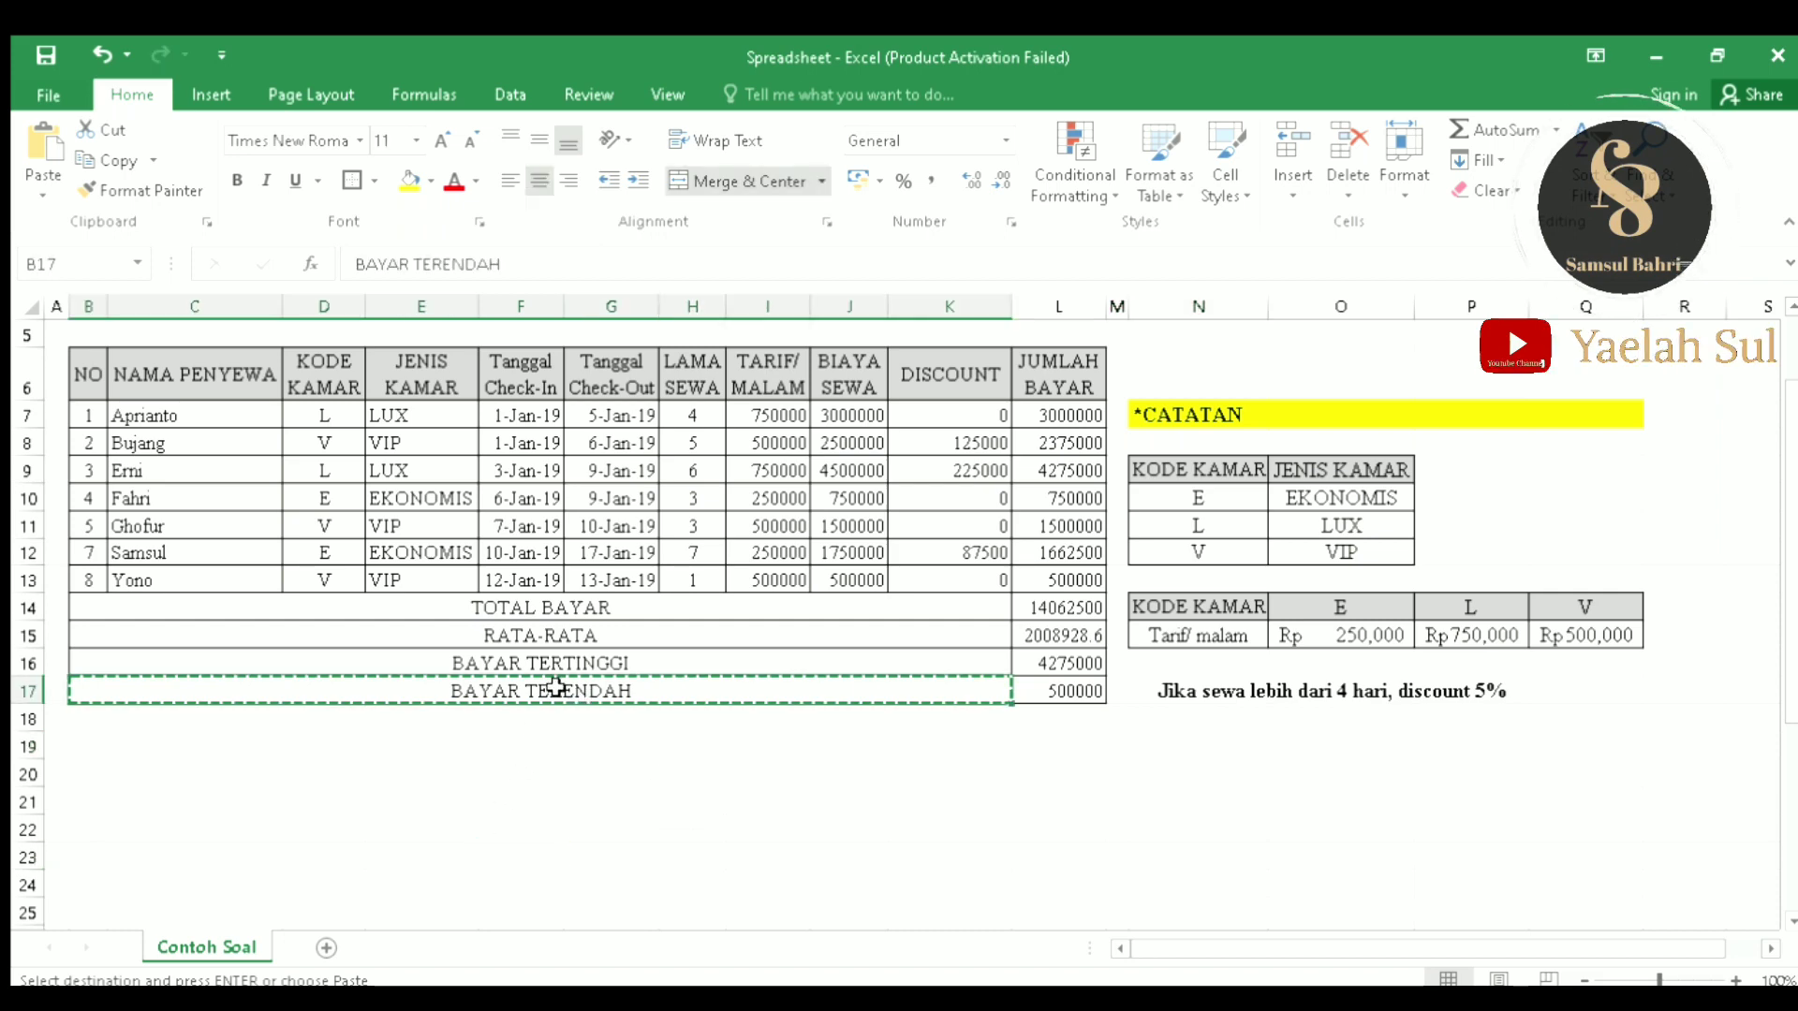
left_click(466, 770)
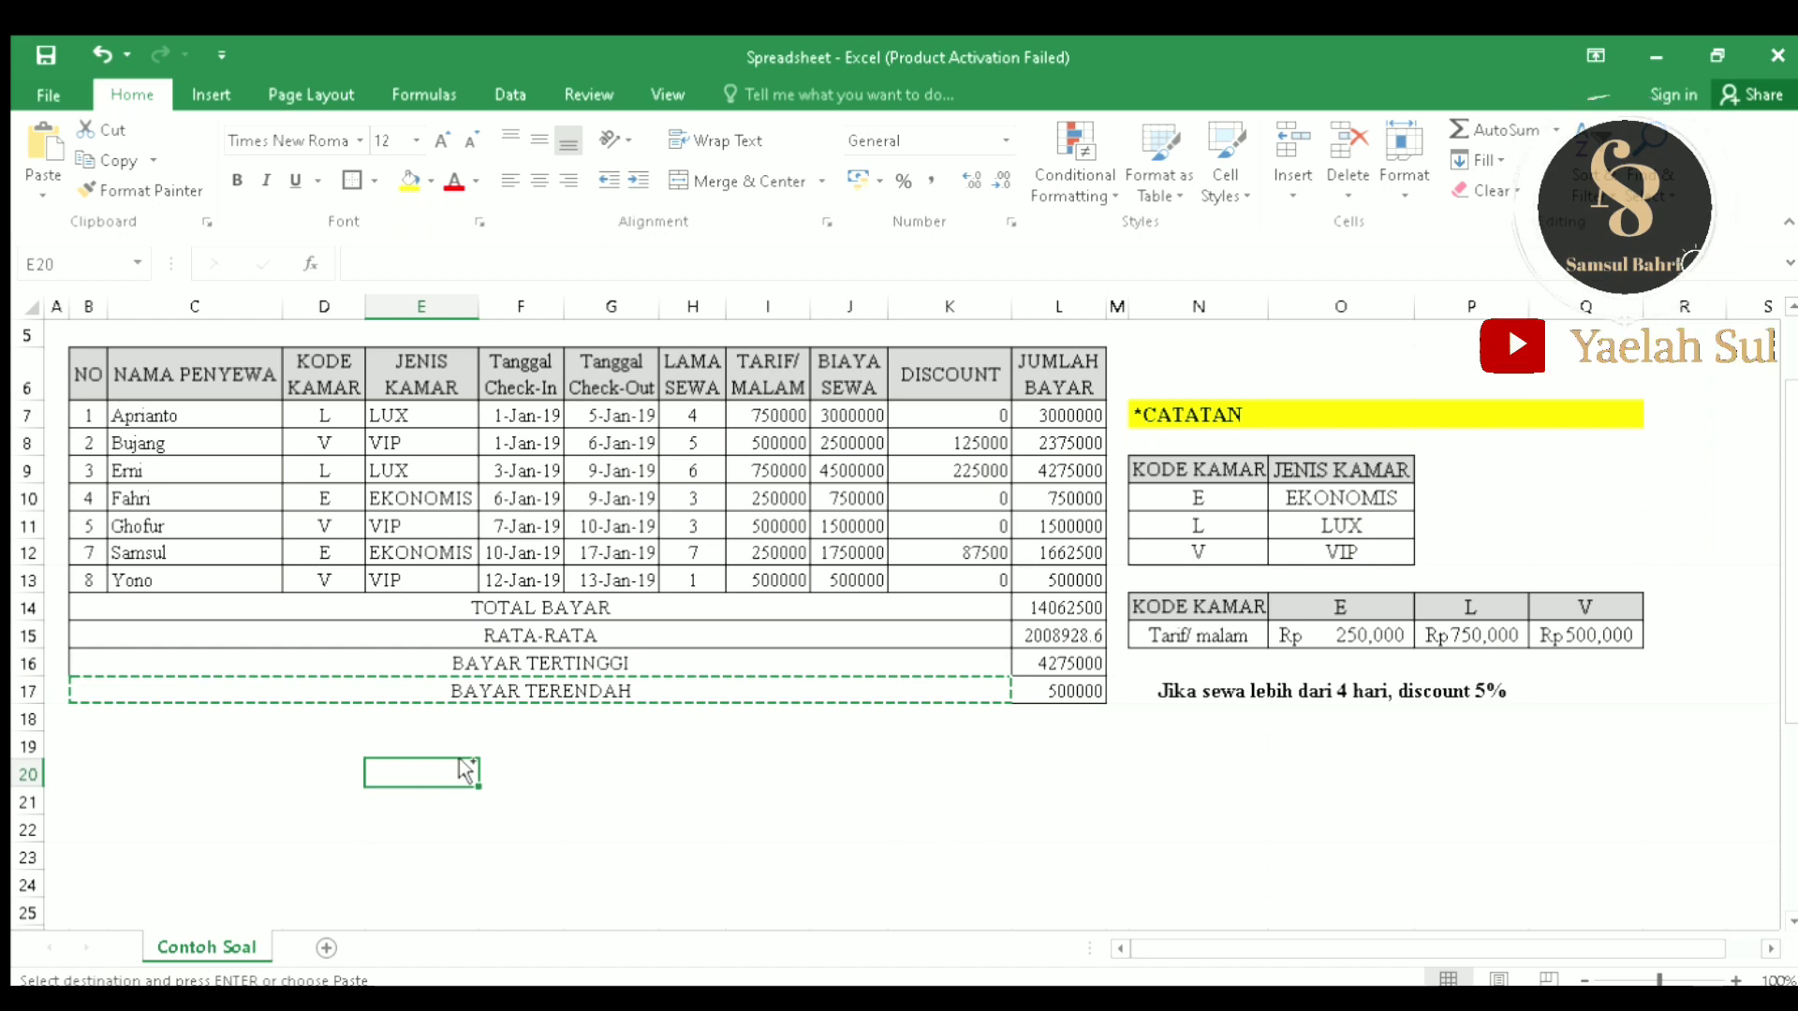
key("ctrl+v")
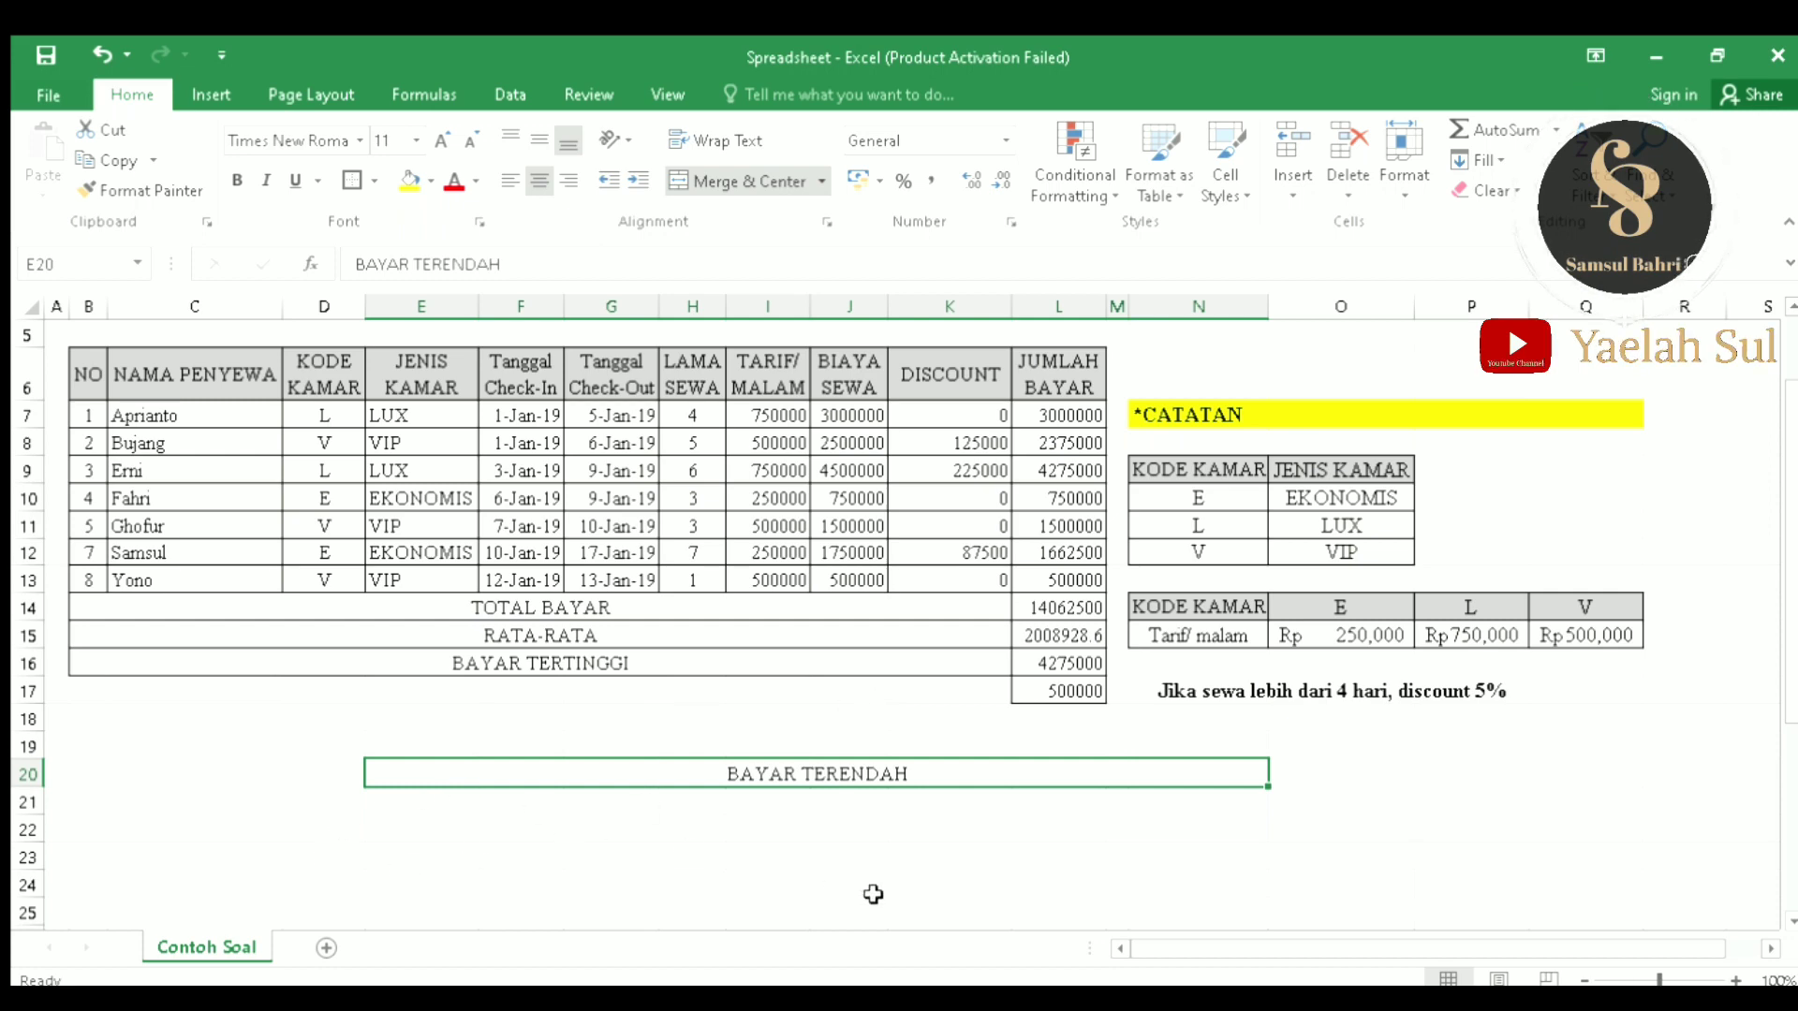
key("ctrl+z")
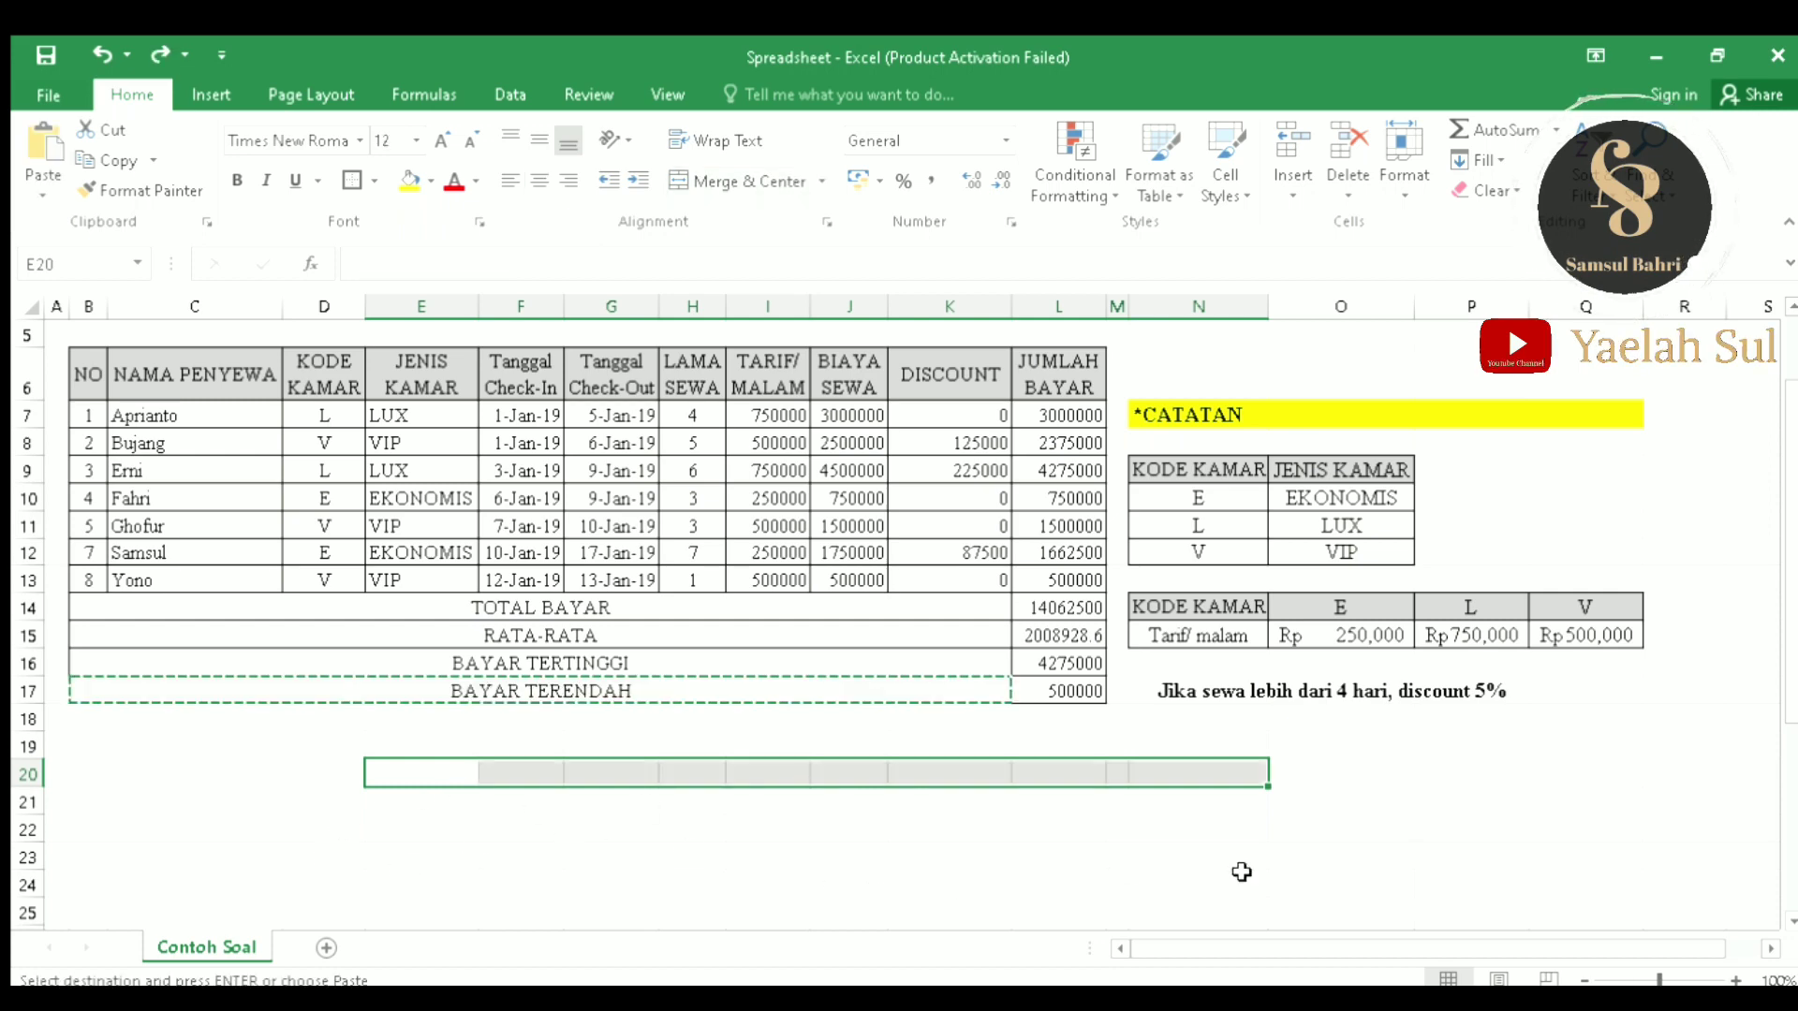
Step: Open the print preview, view the second page, and return to the worksheet
left_click(1405, 882)
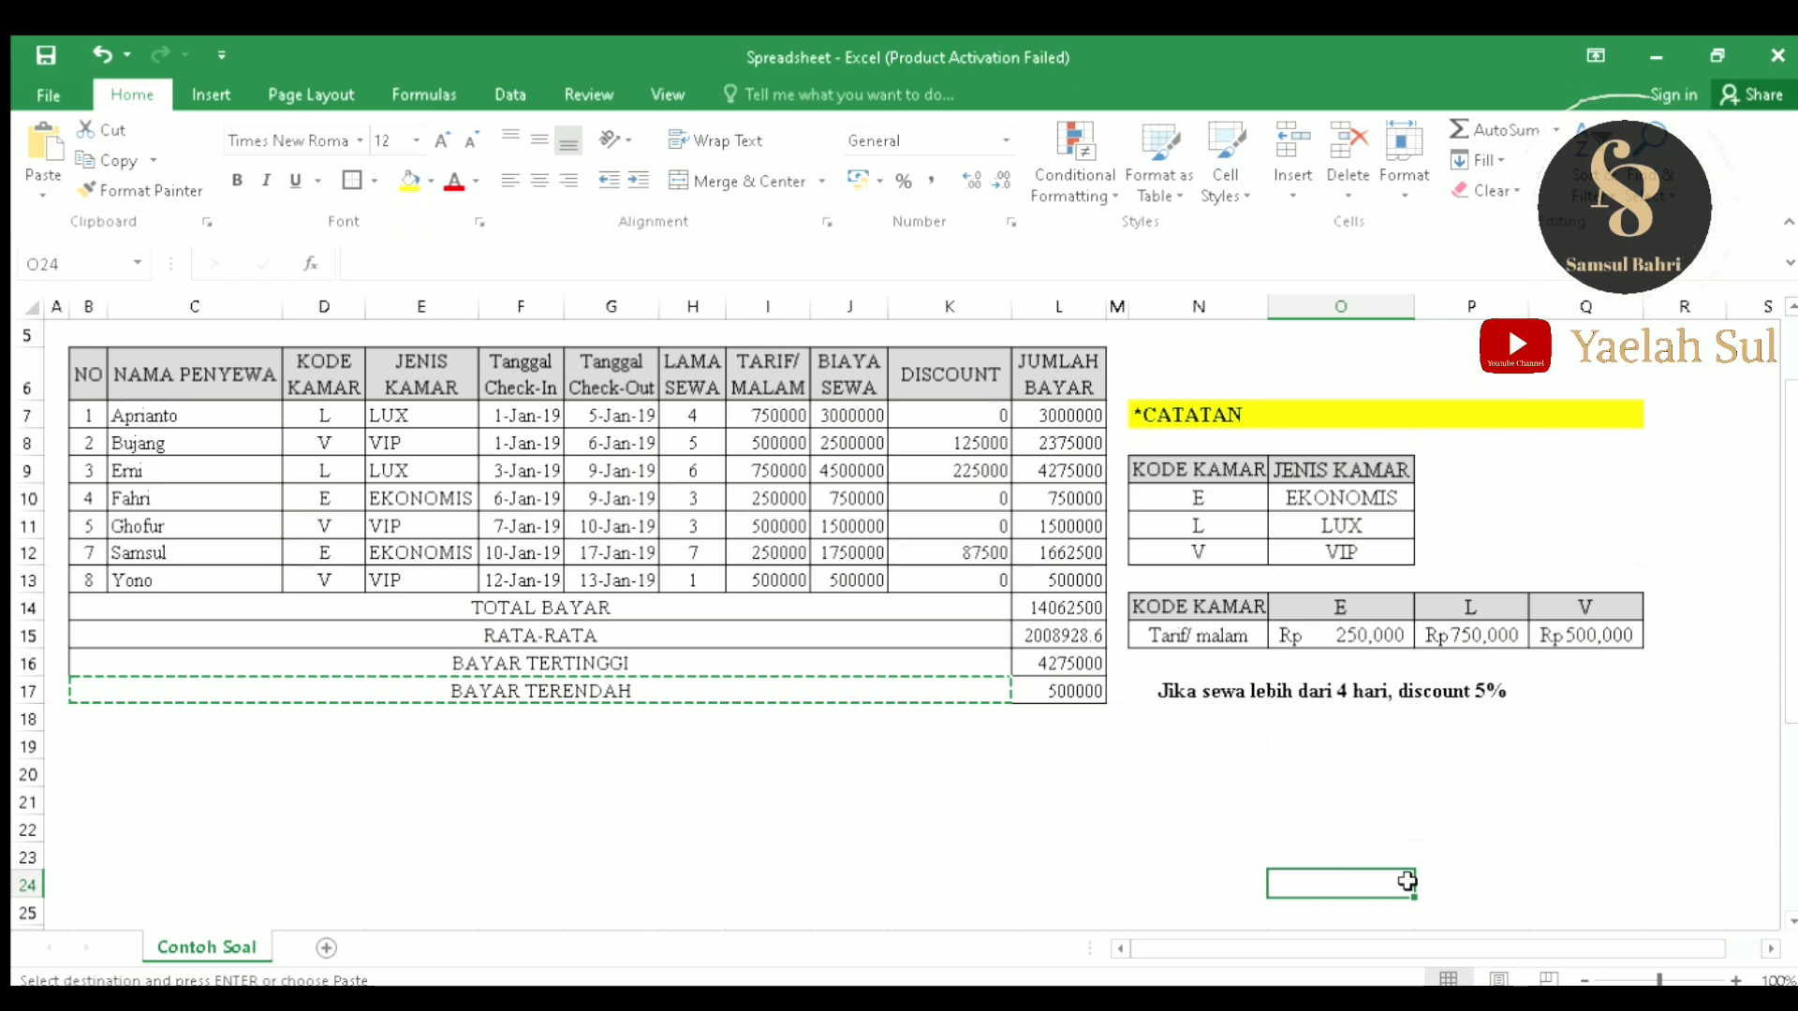
key("ctrl+p")
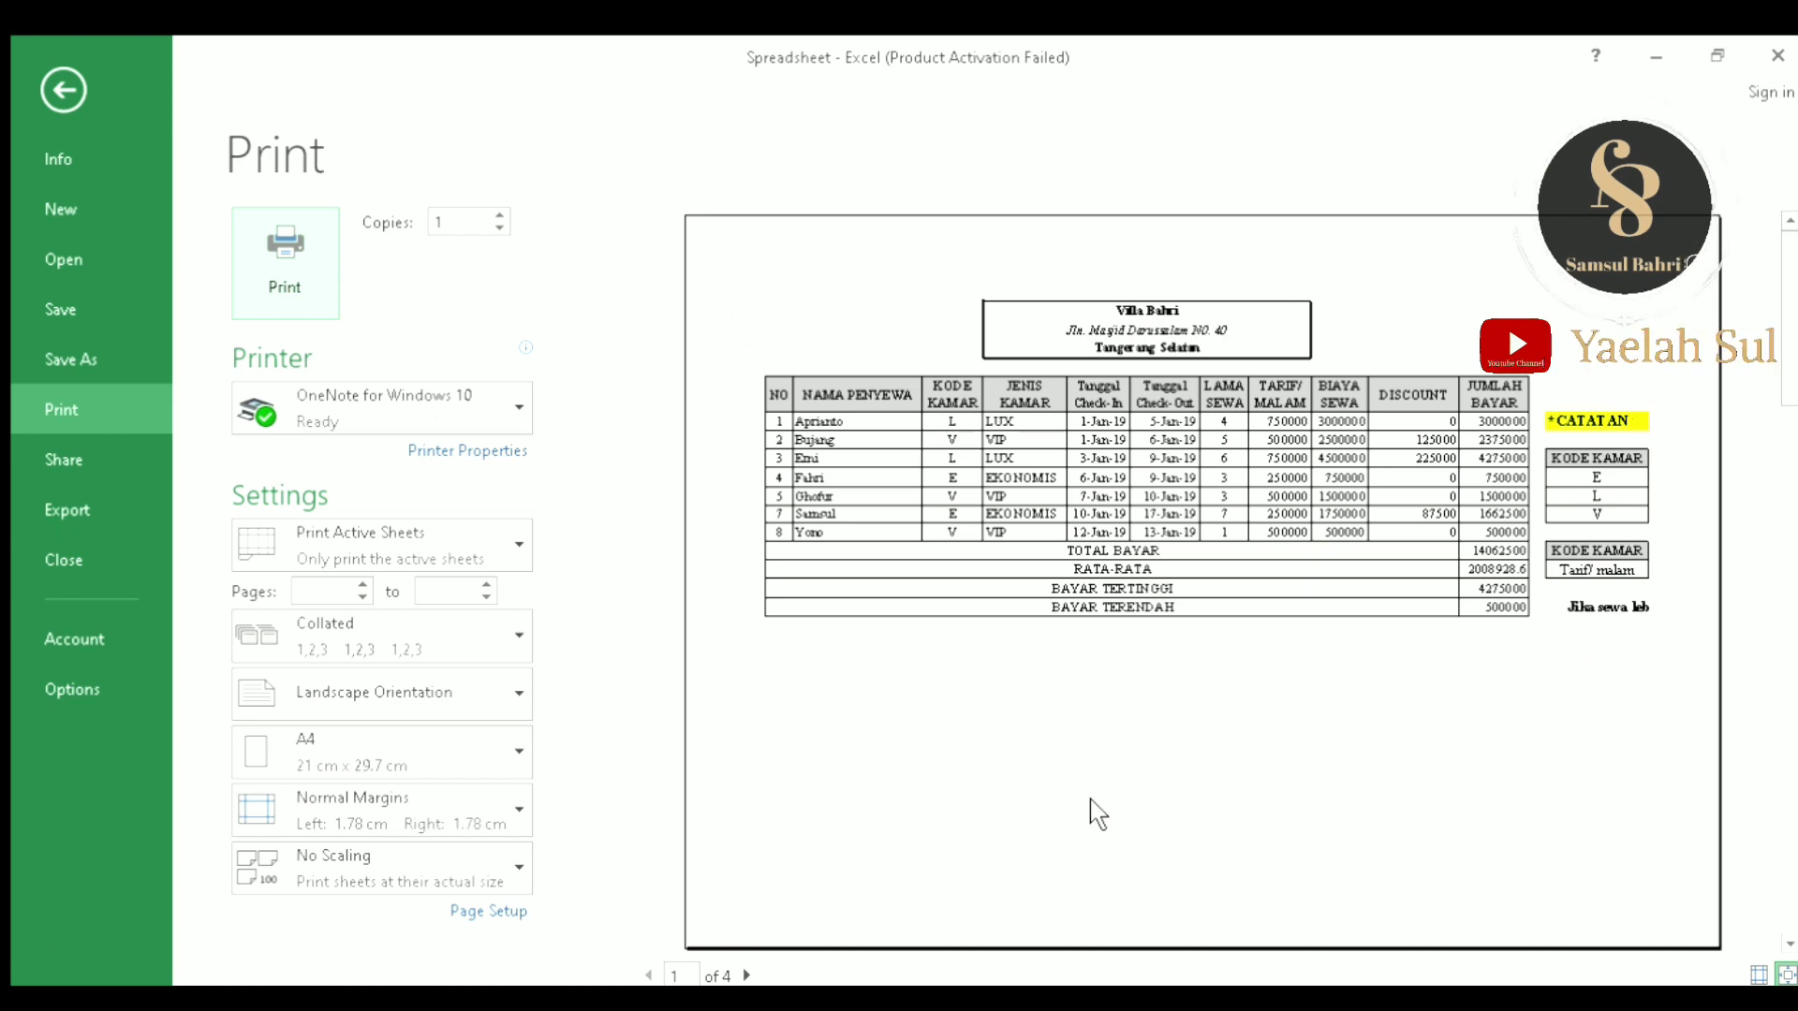
left_click(746, 975)
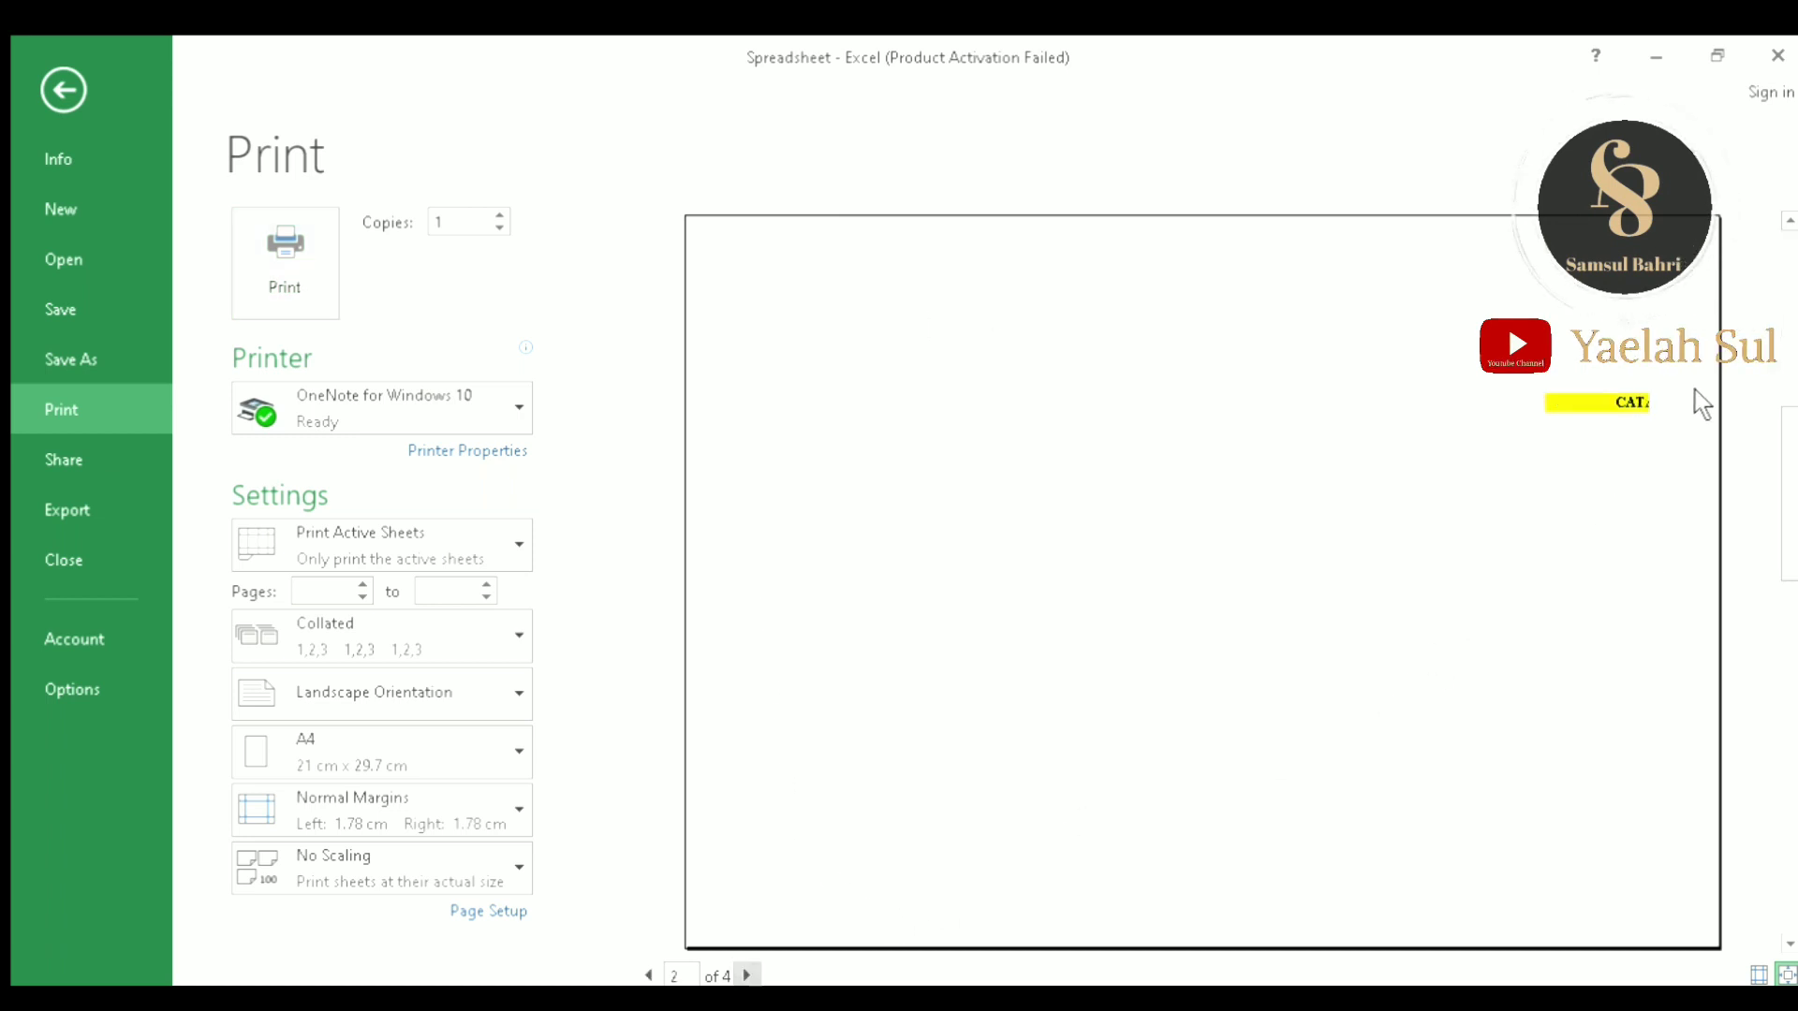
left_click(62, 84)
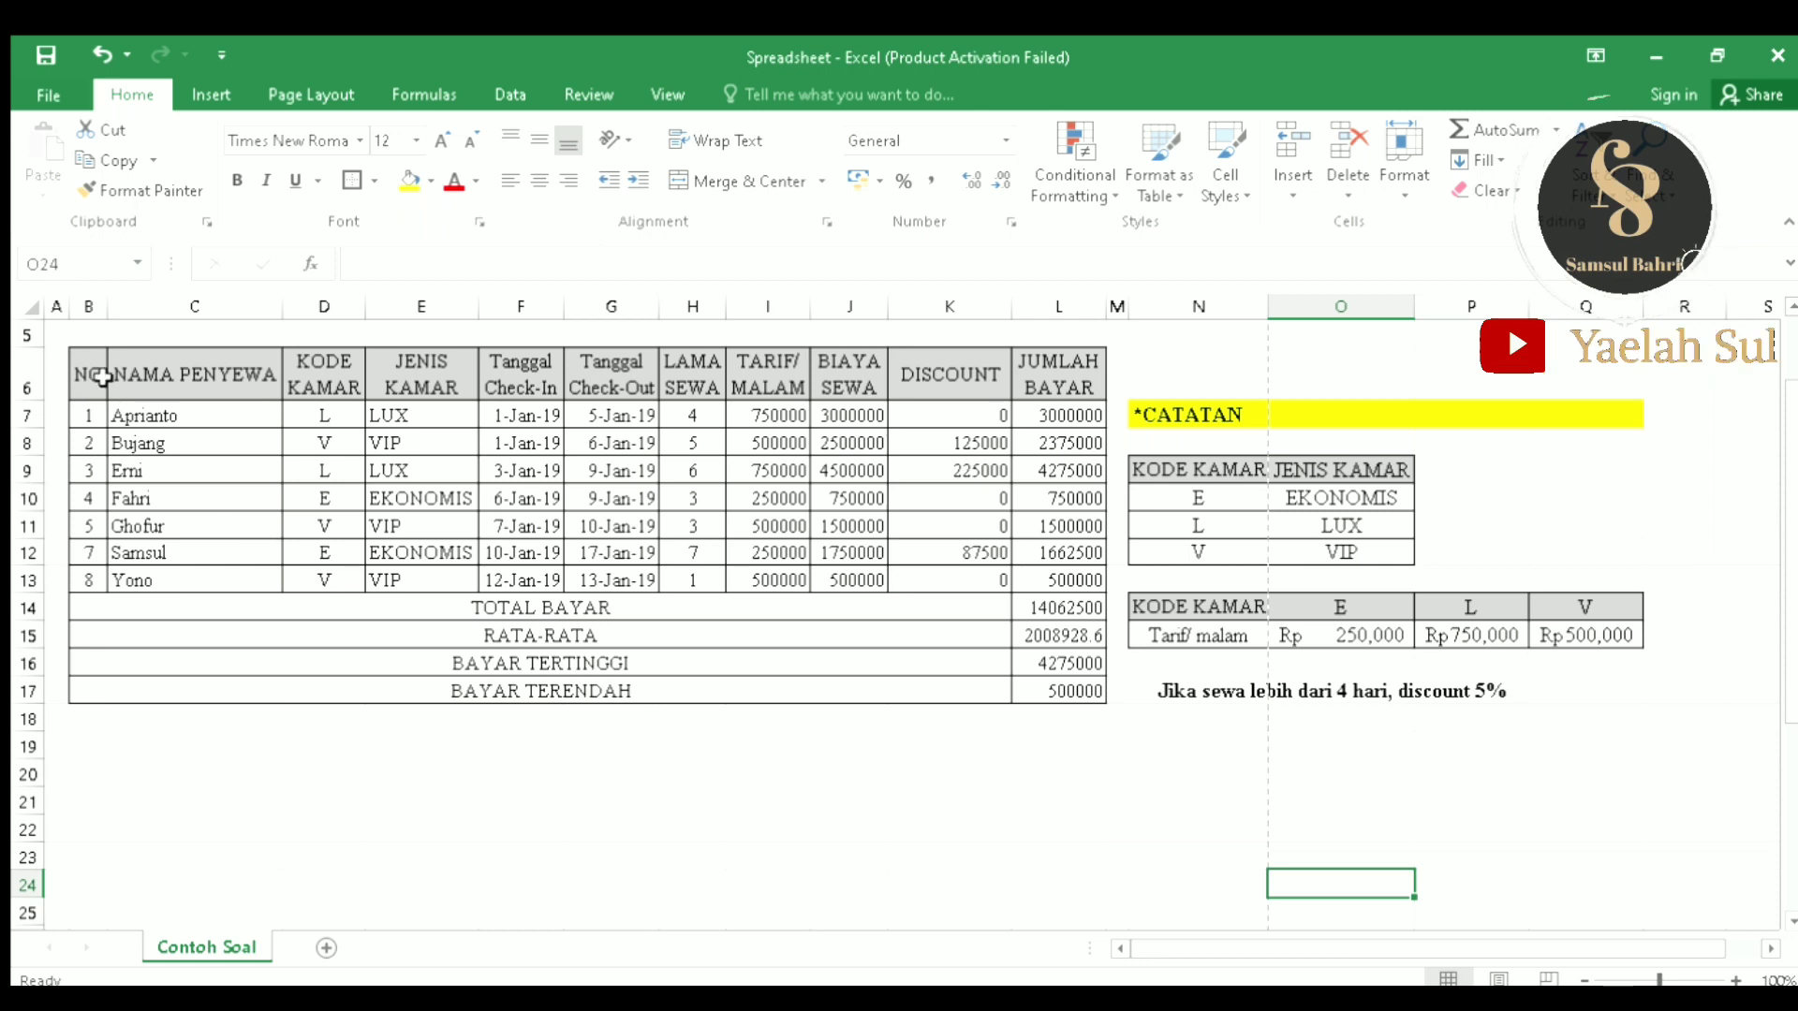
Step: Examine where the dashed print page boundary falls, from the title block down past the rental table, with the page layout options shown
left_click(59, 335)
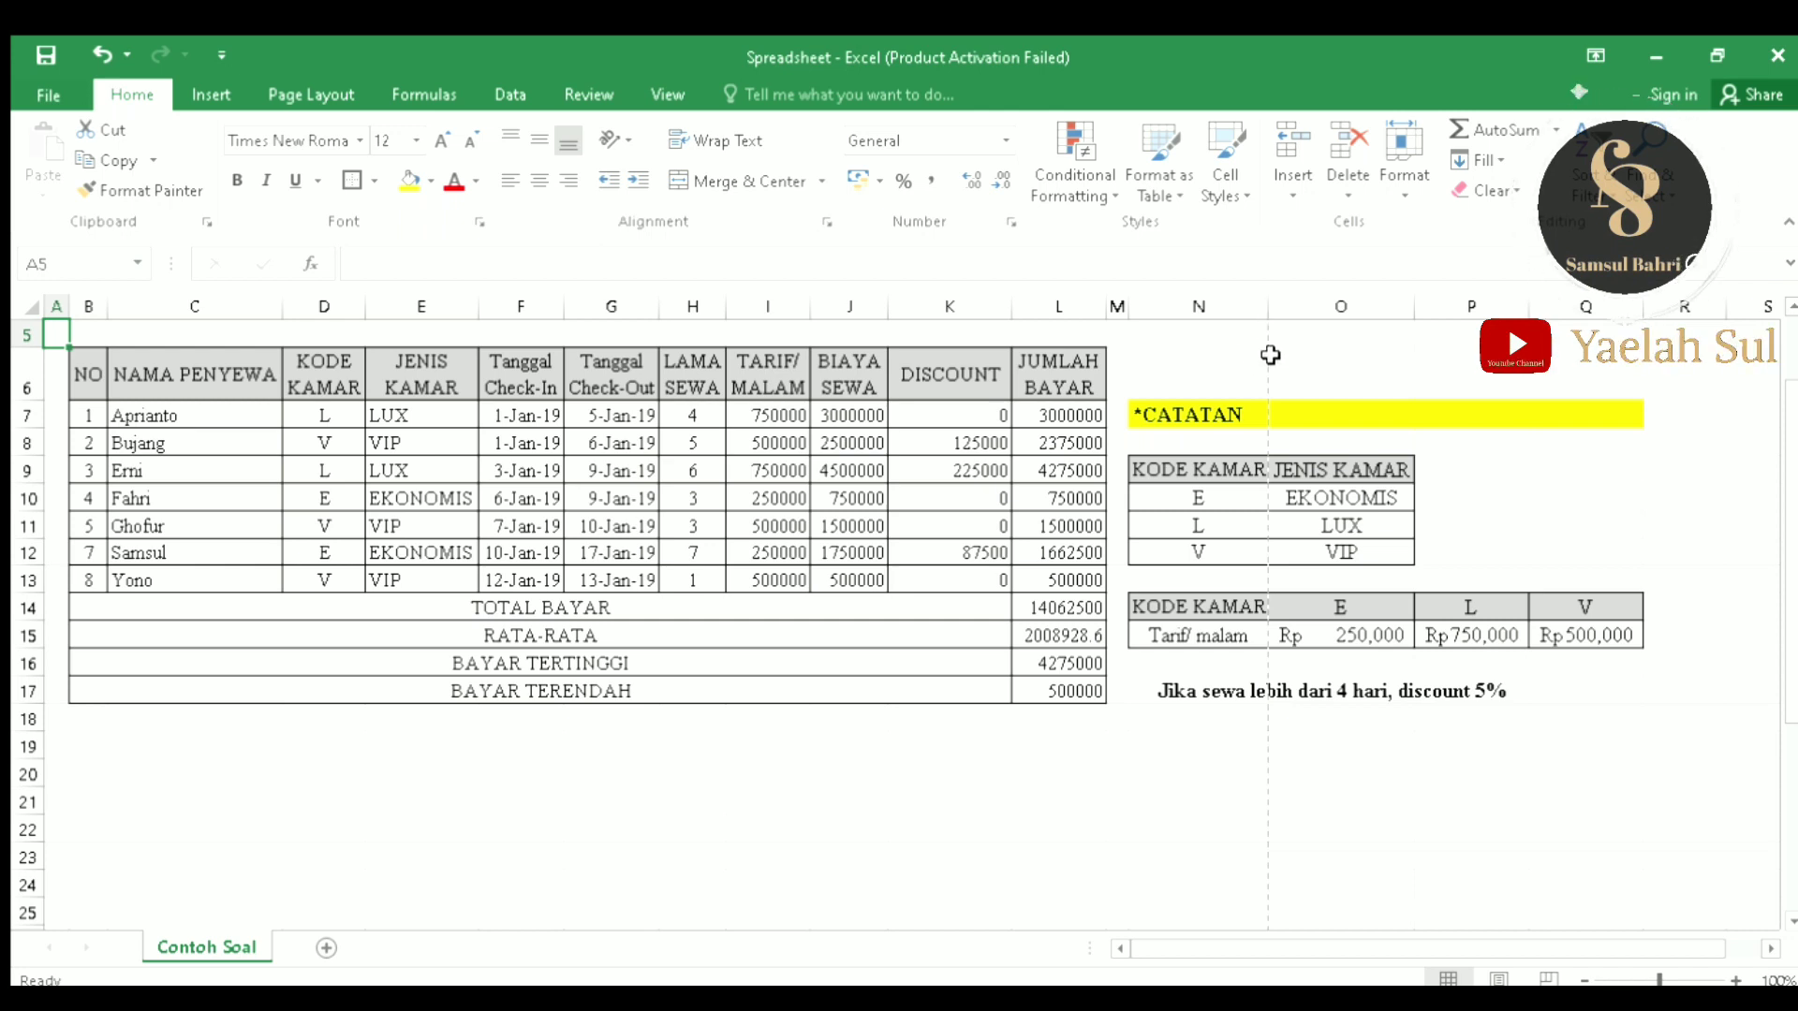
left_click(463, 784)
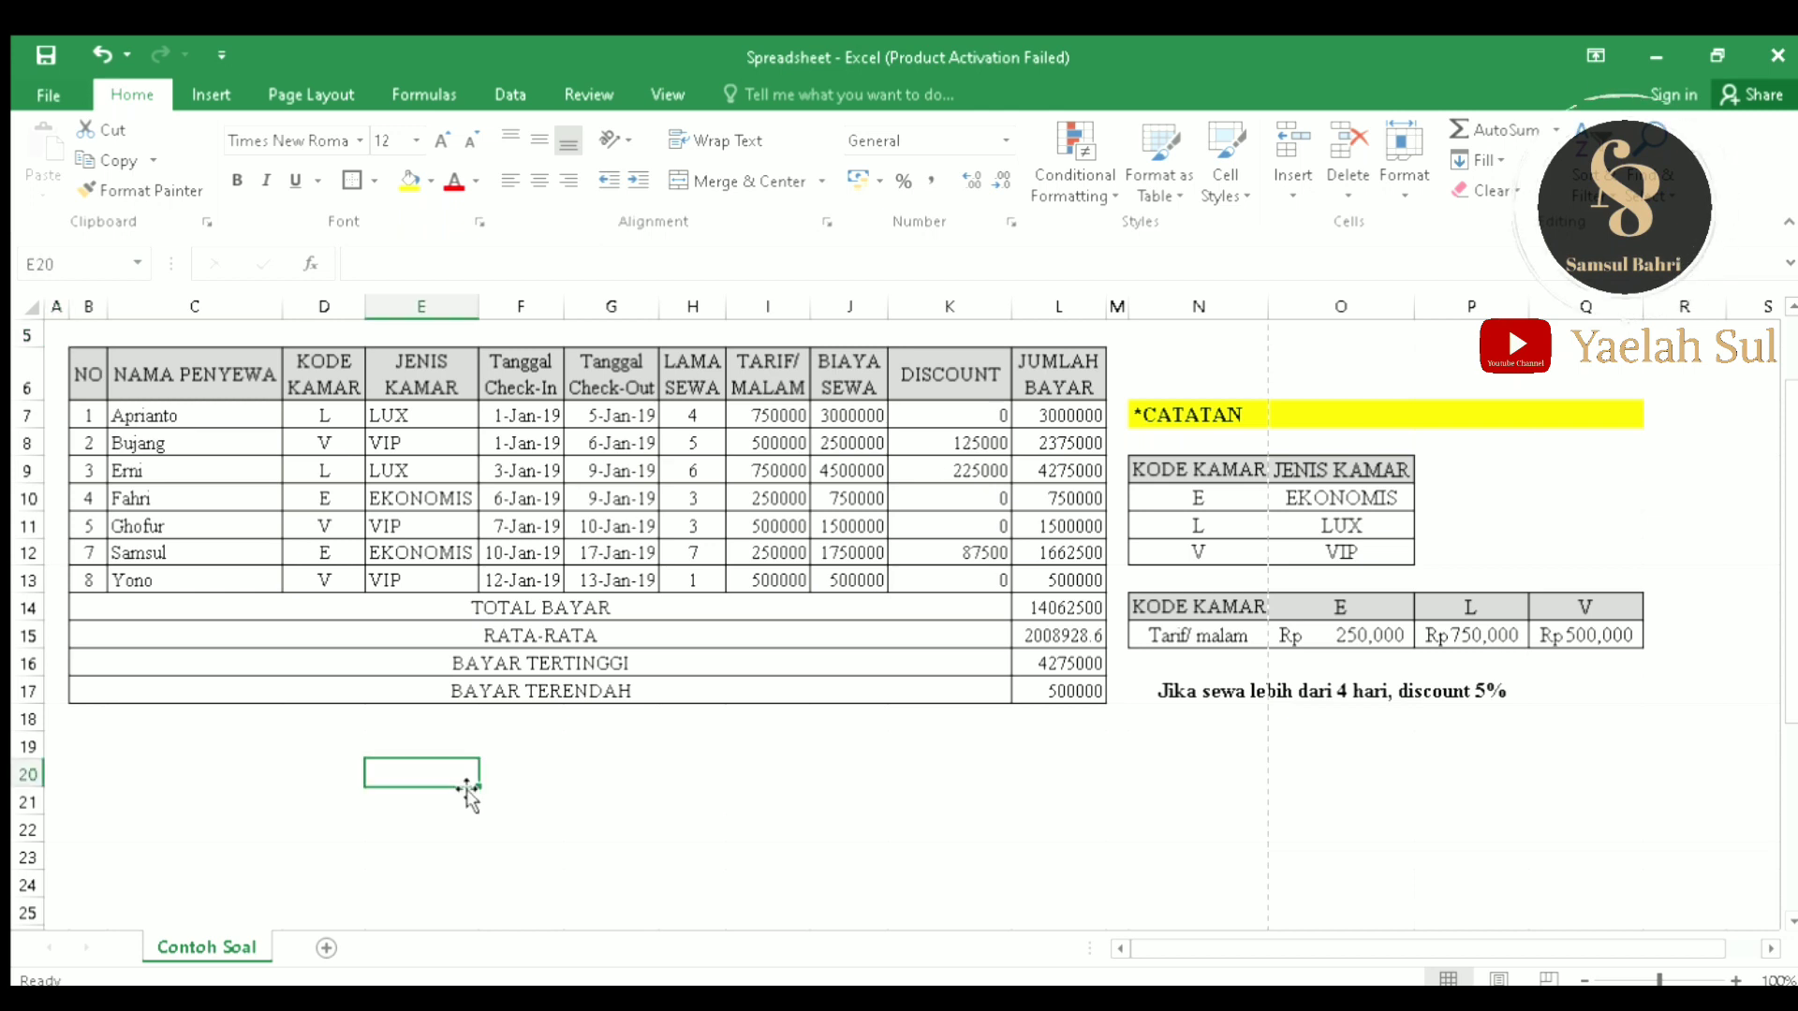
left_click(318, 83)
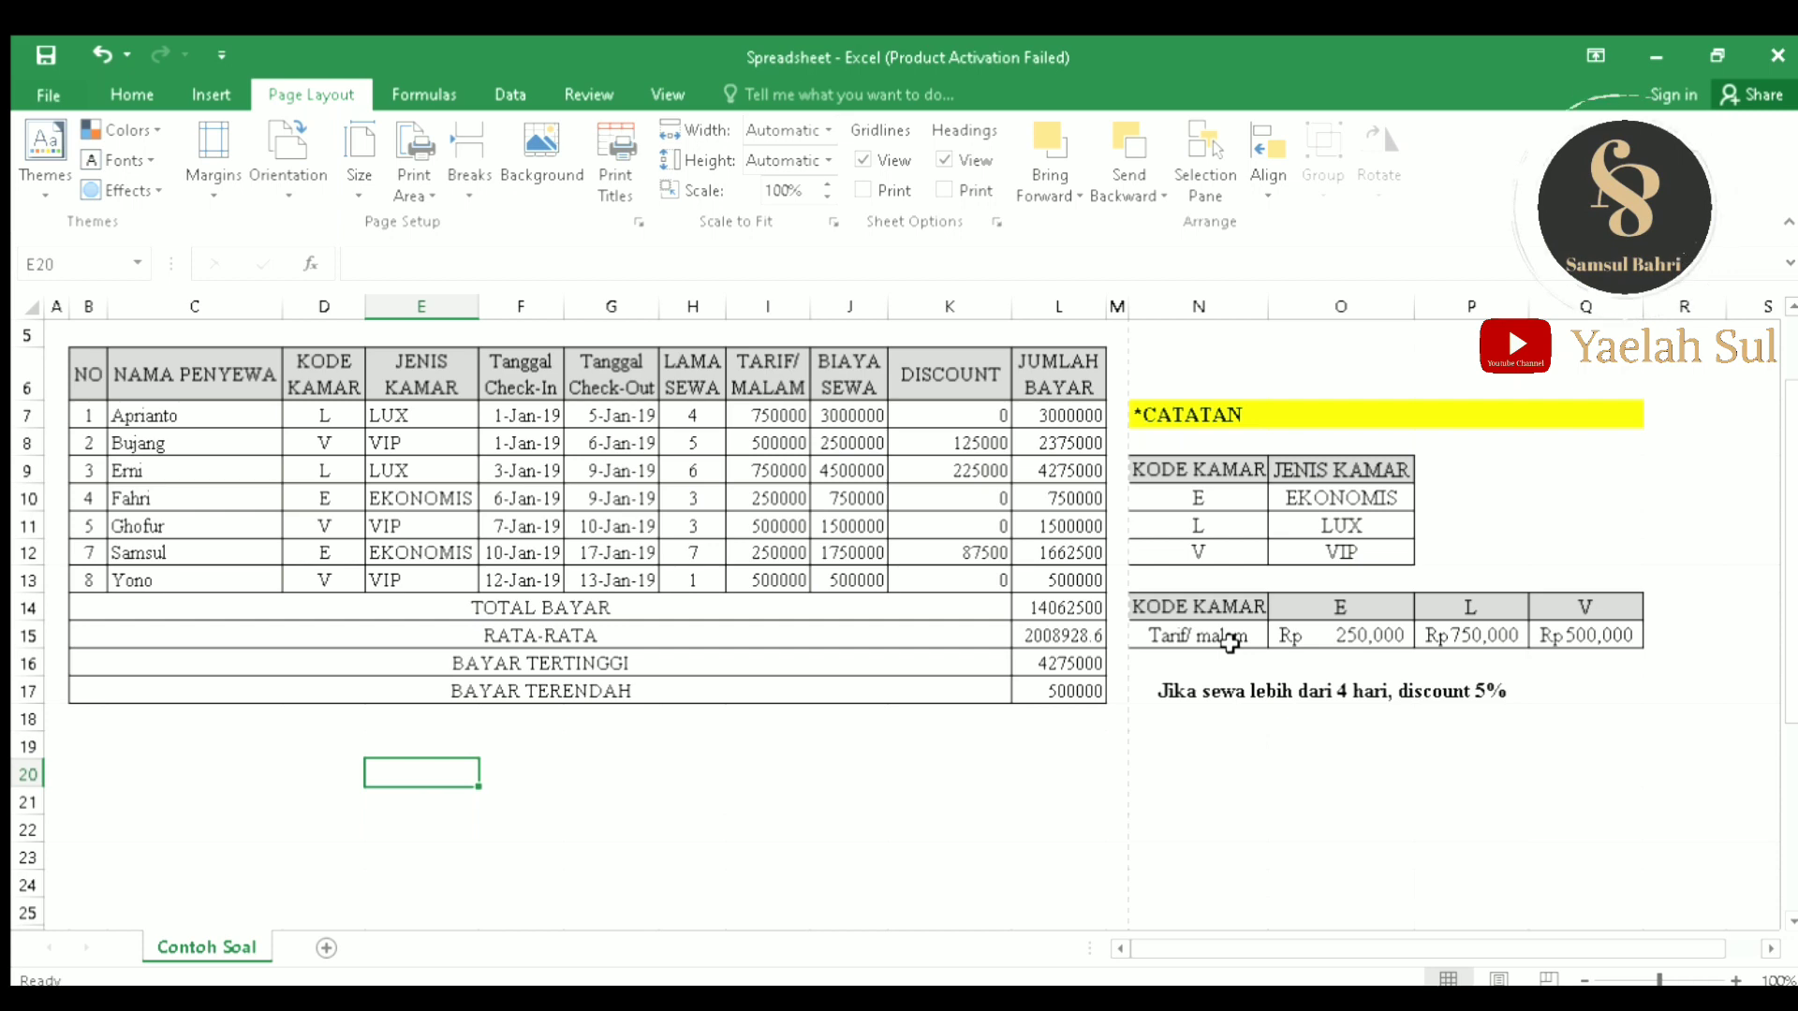
scroll(363, 663, "up", 2)
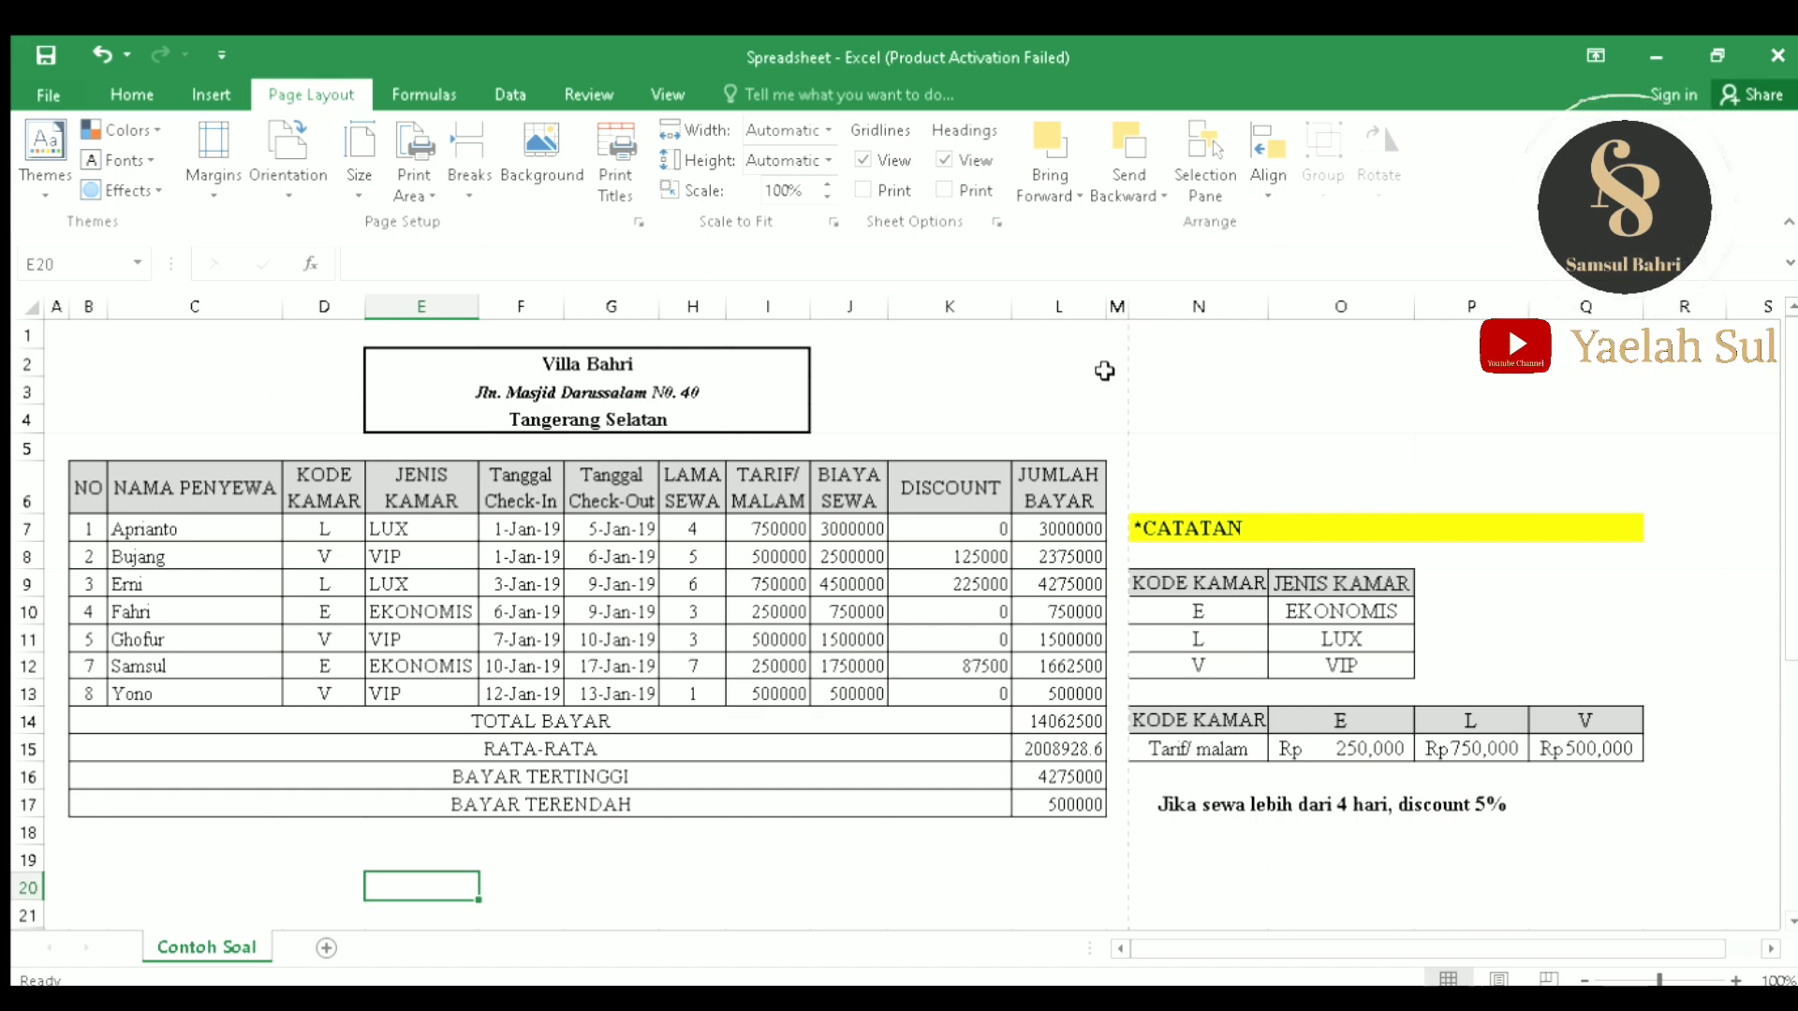
scroll(258, 720, "down", 3)
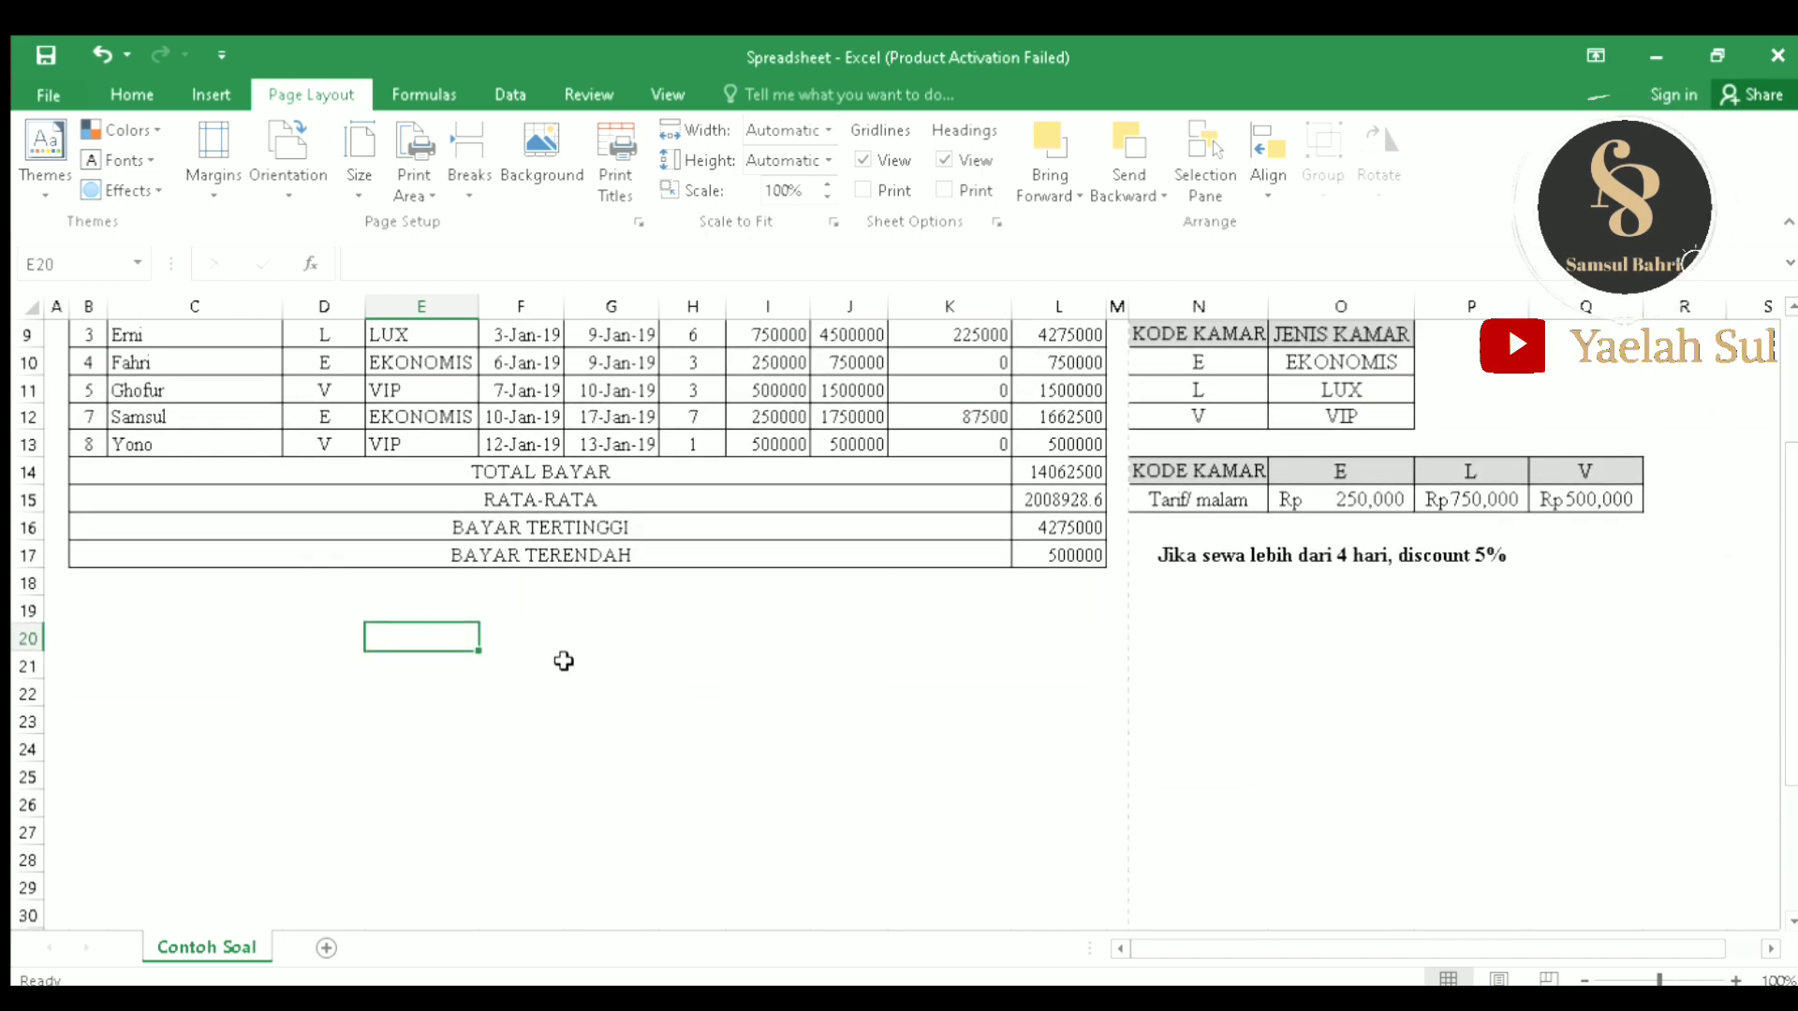
scroll(618, 689, "down", 2)
scroll(618, 689, "up", 5)
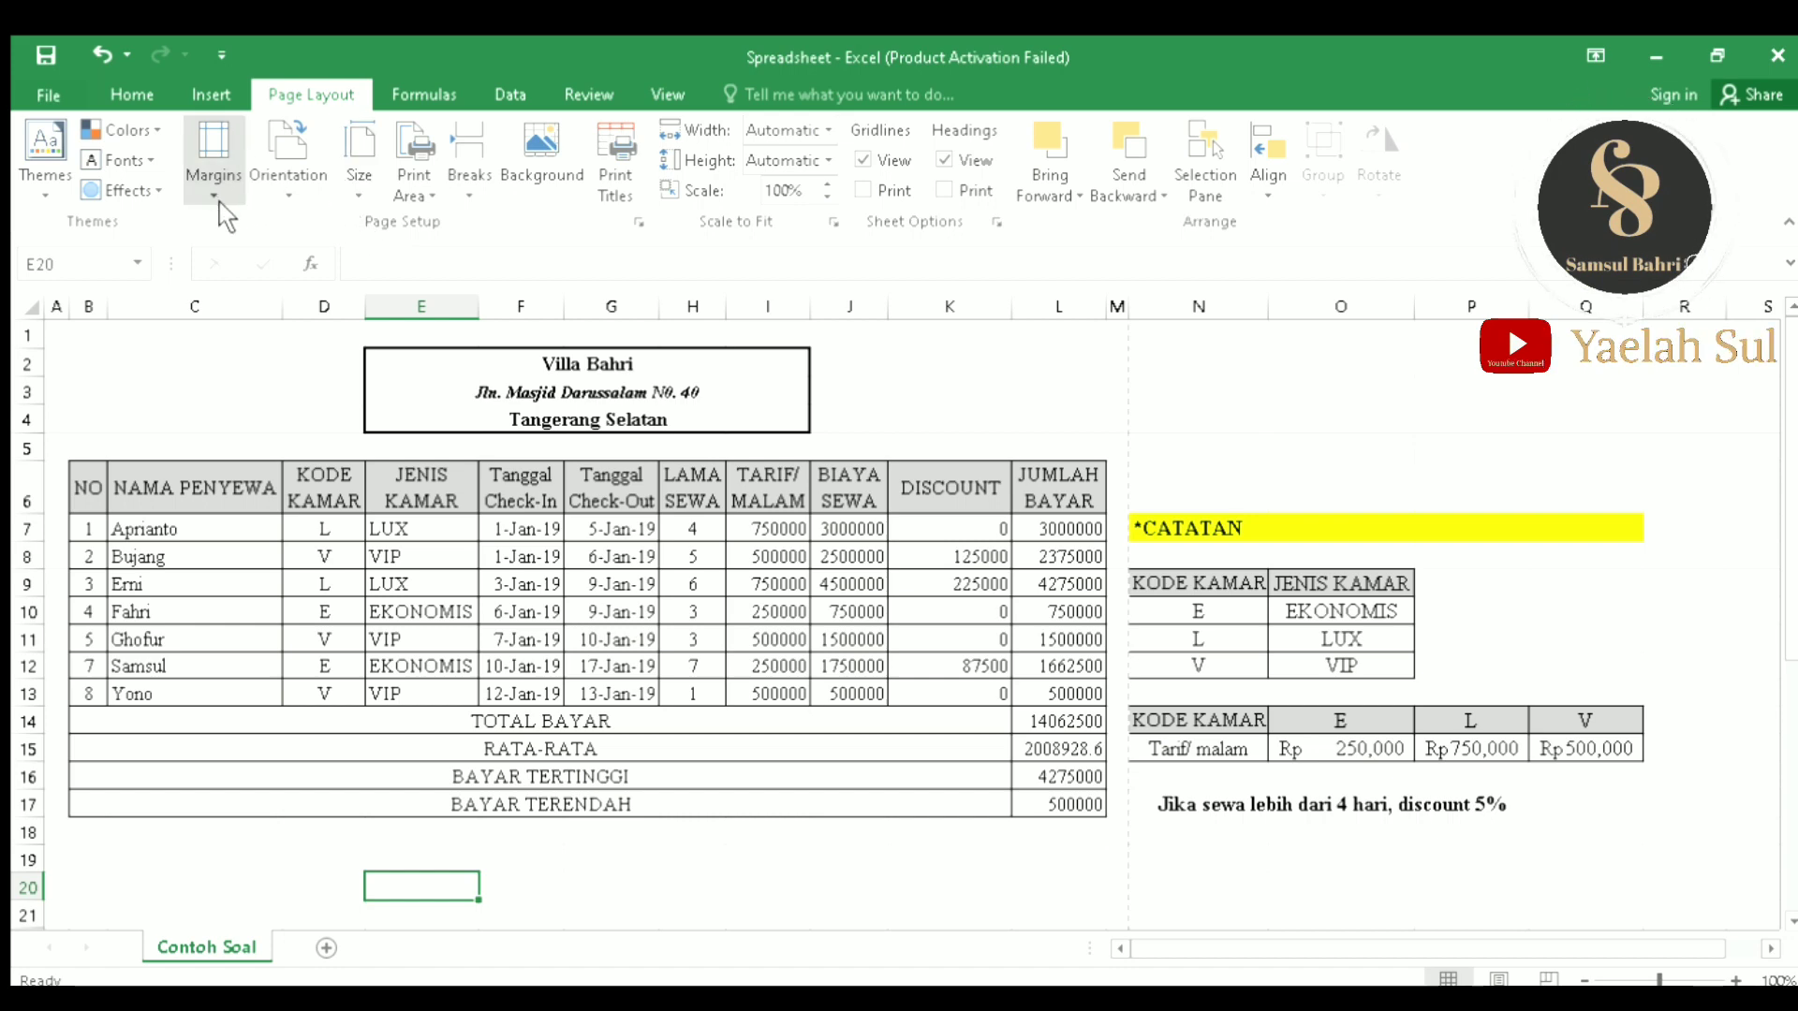
Step: Copy the Rupiah format from P15 to I7 with Format Painter and autofit the width of column I
left_click(138, 99)
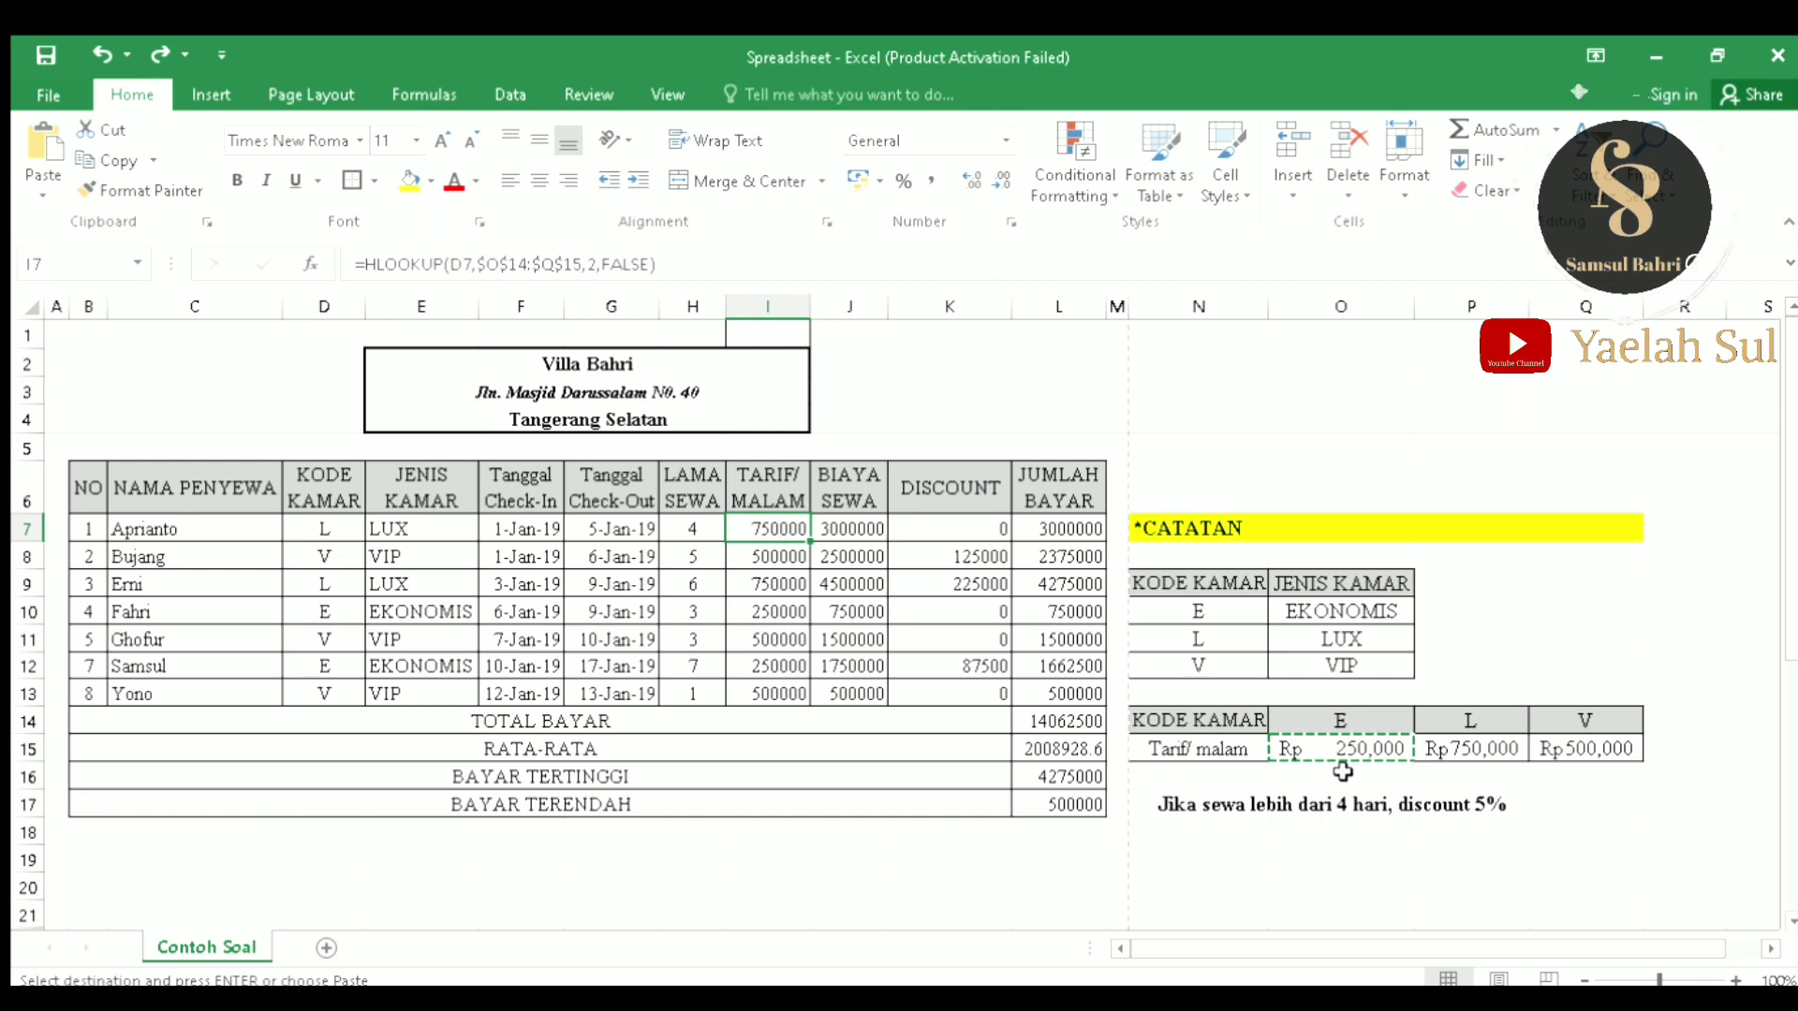
left_click(1437, 747)
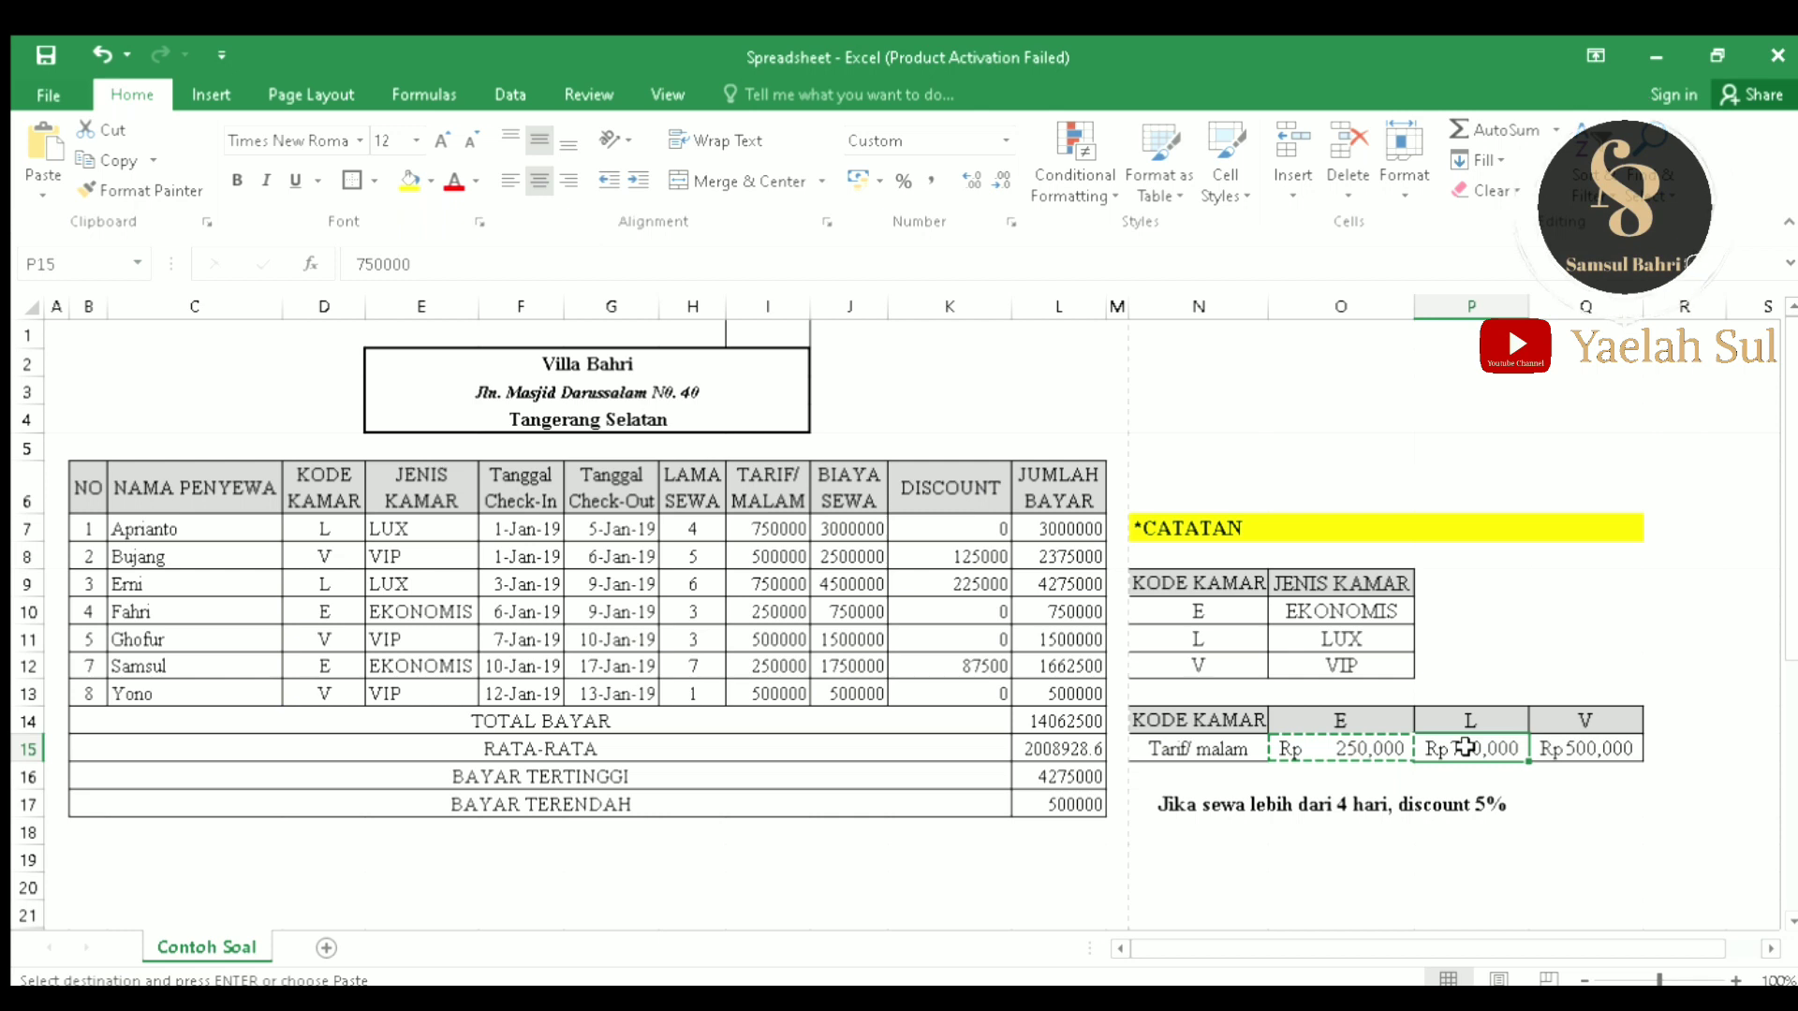
left_click(137, 187)
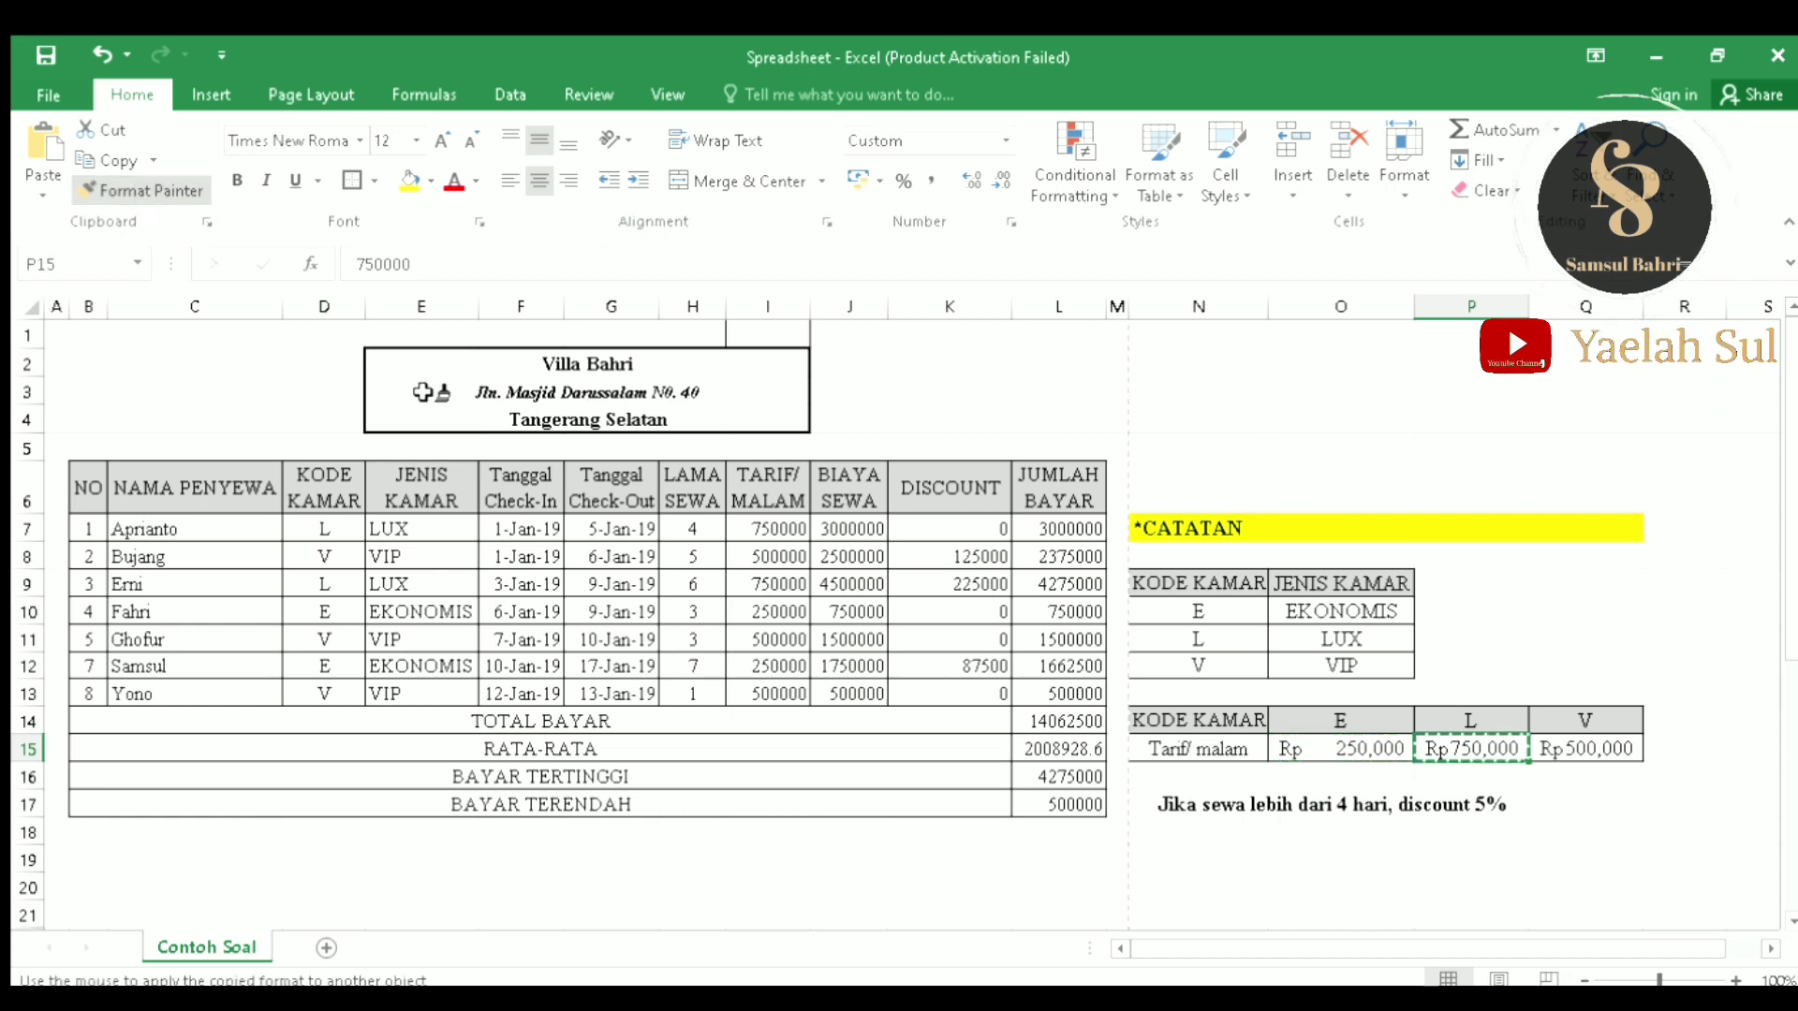
left_click(769, 530)
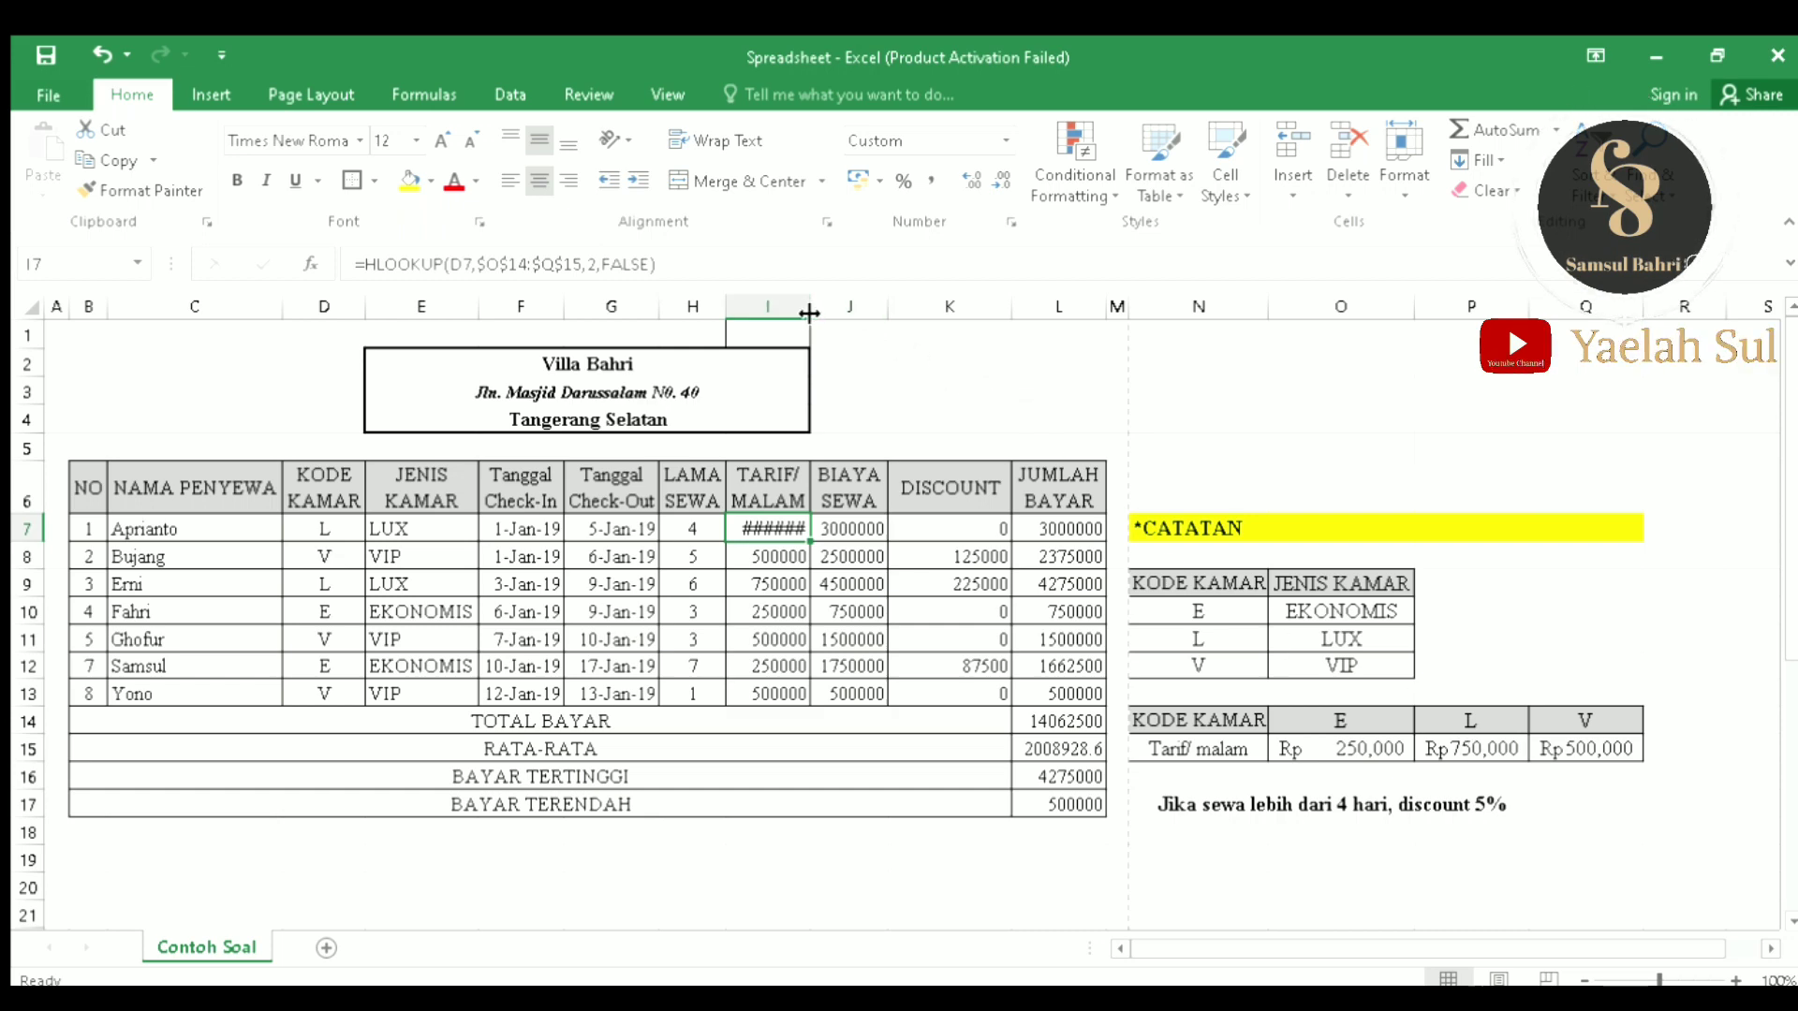
double_click(809, 312)
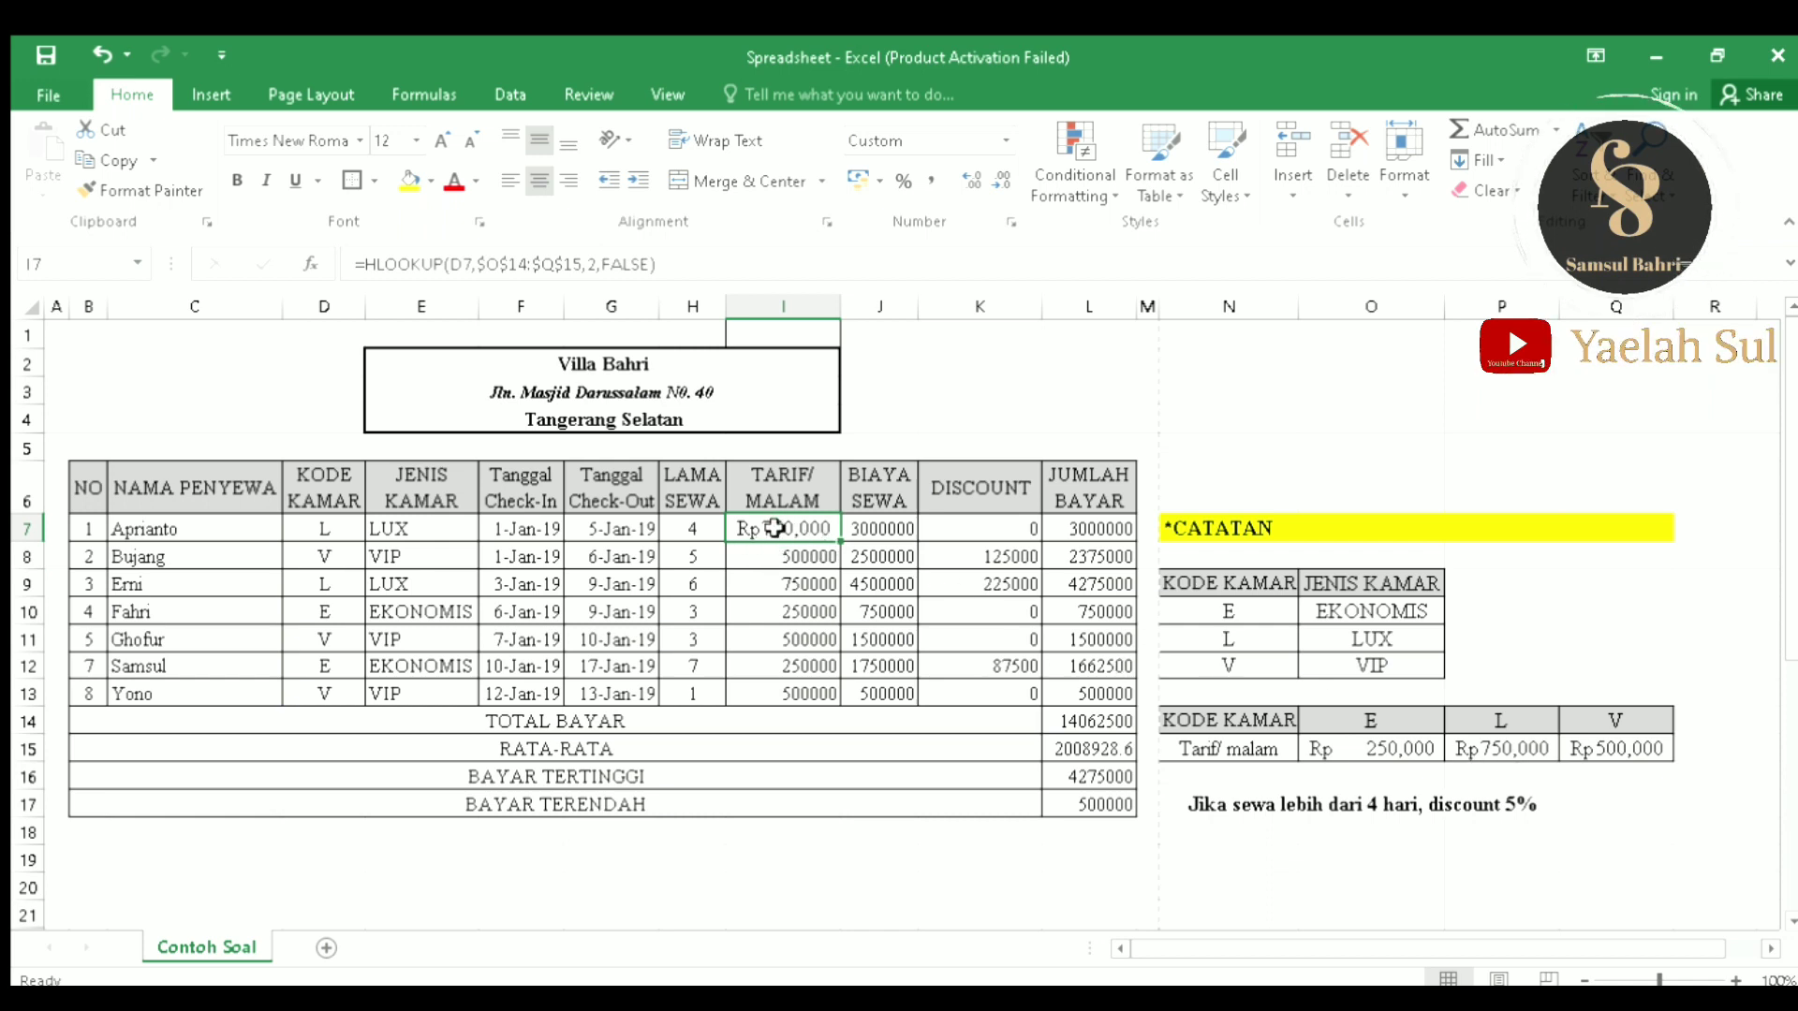
left_click(140, 190)
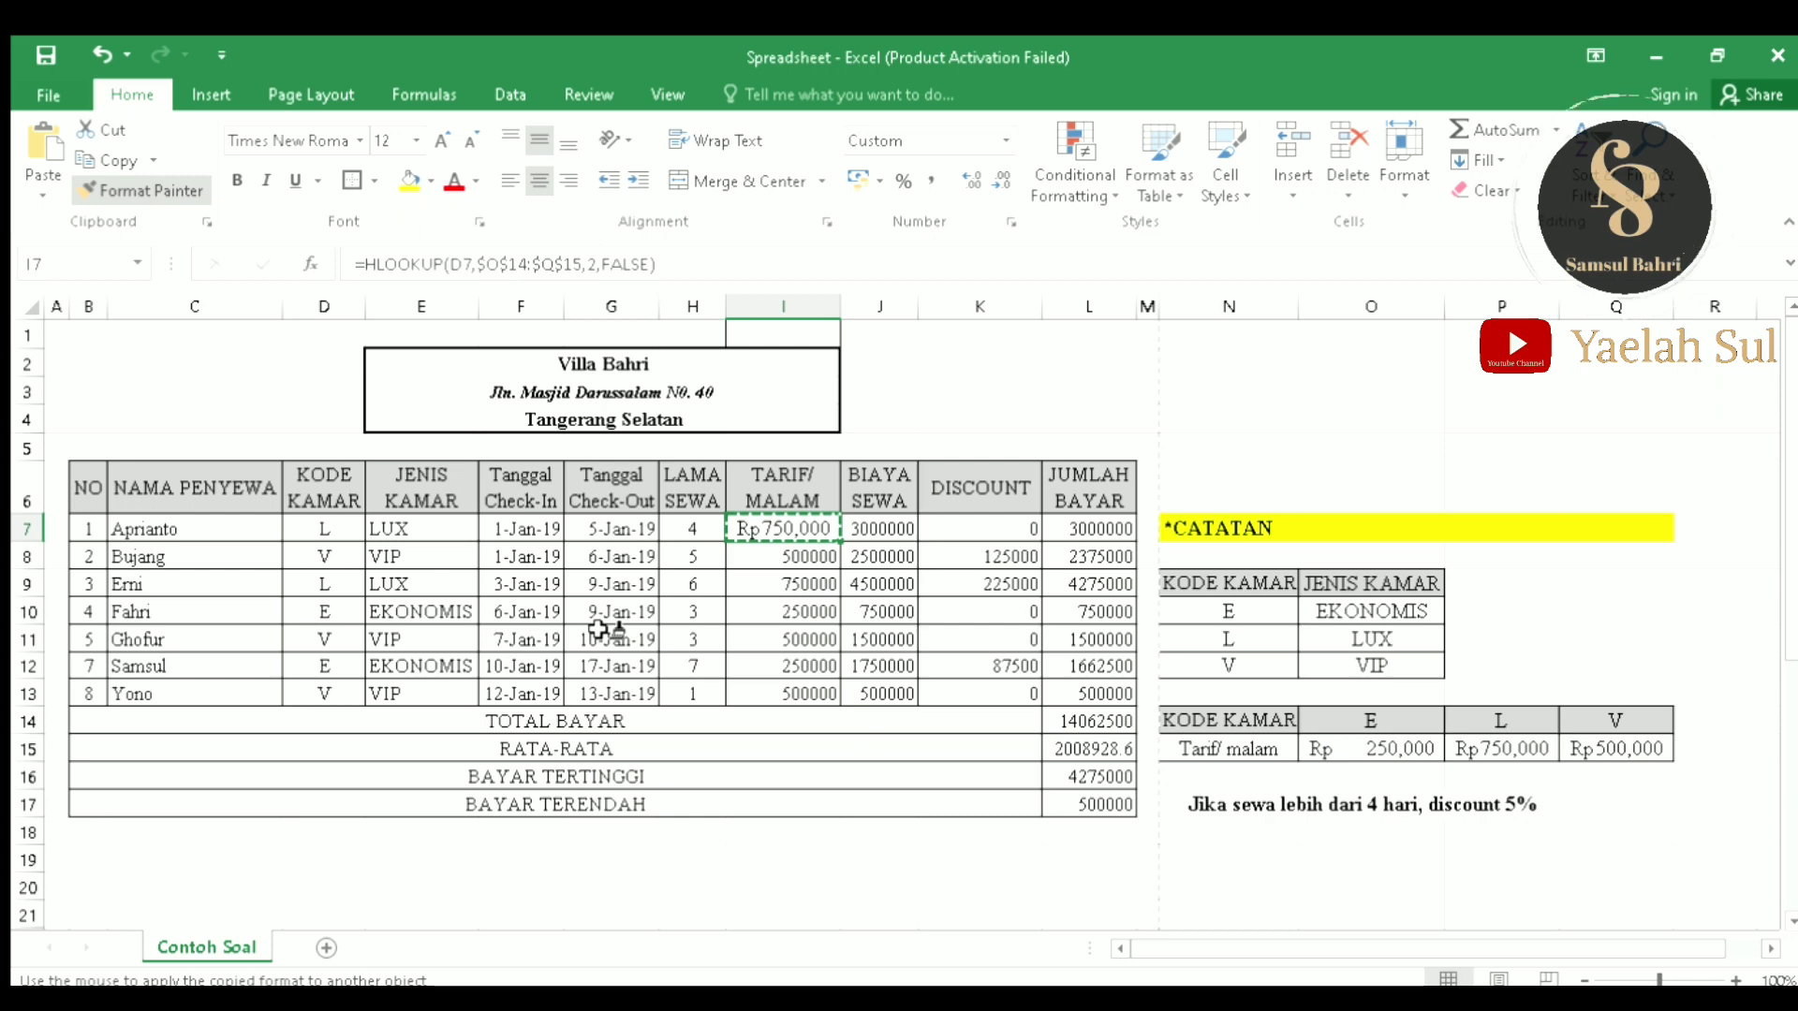
left_click(155, 195)
left_click(173, 201)
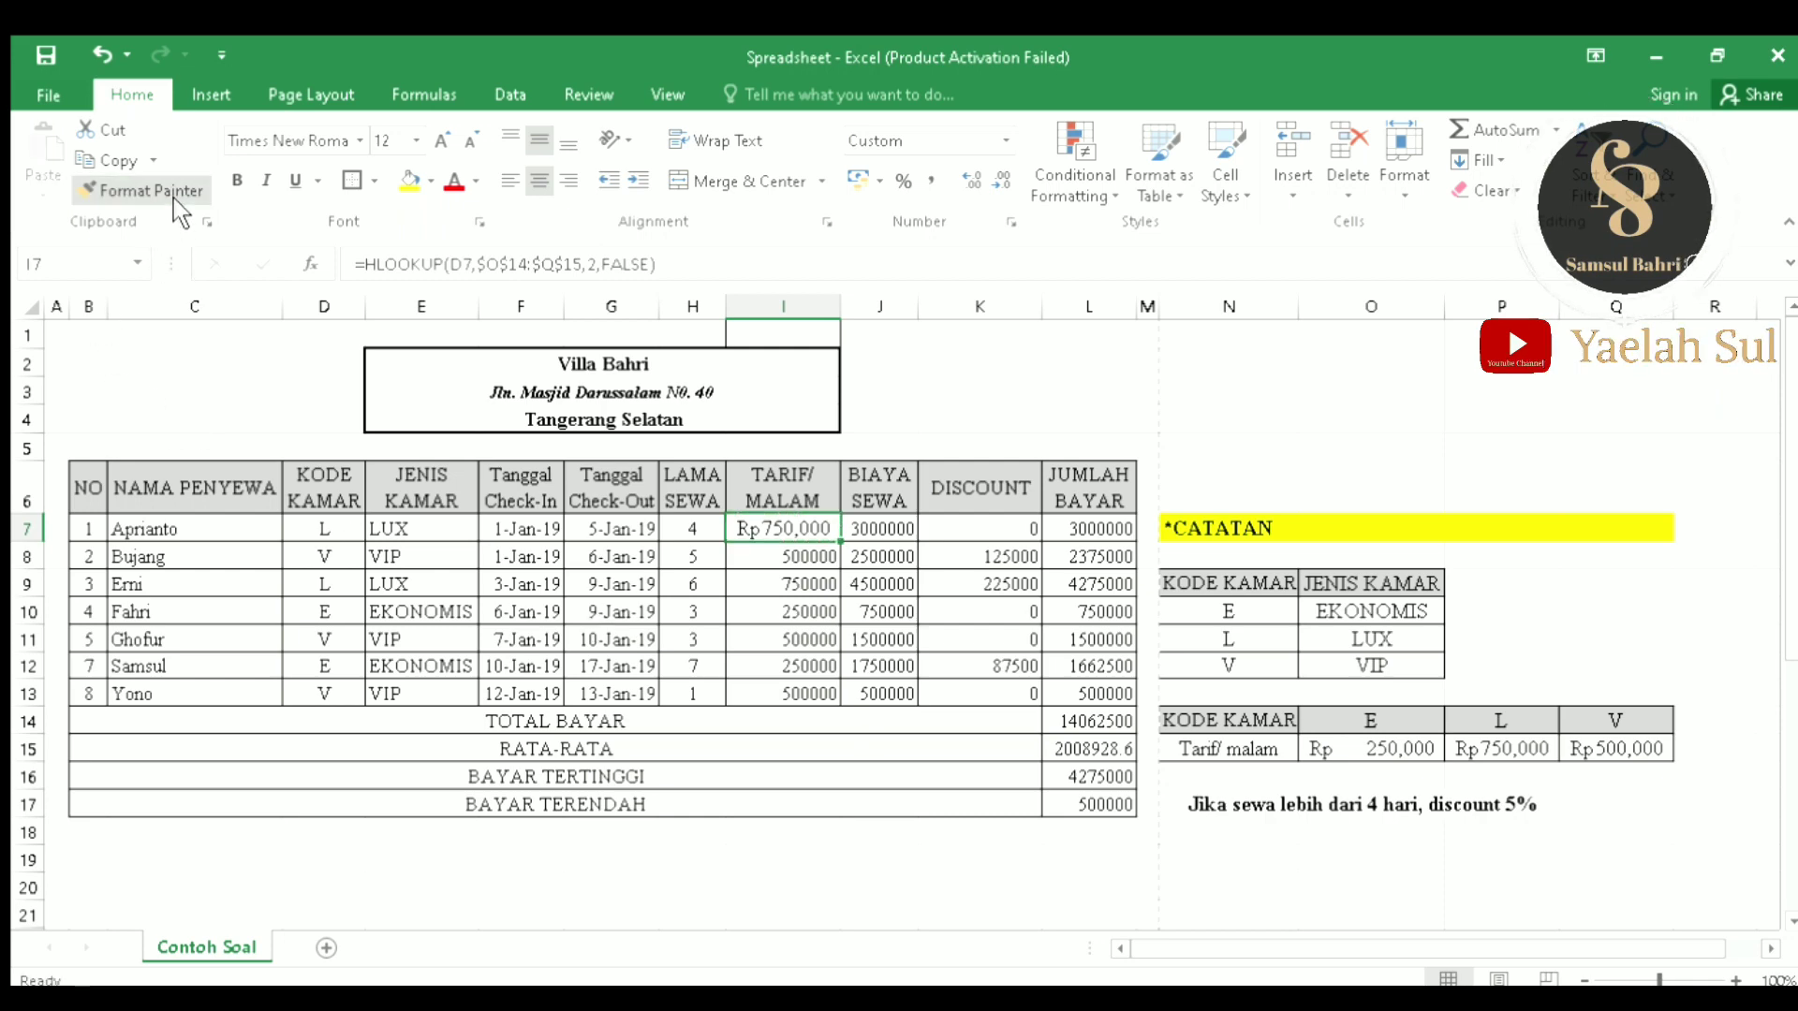
left_click(172, 198)
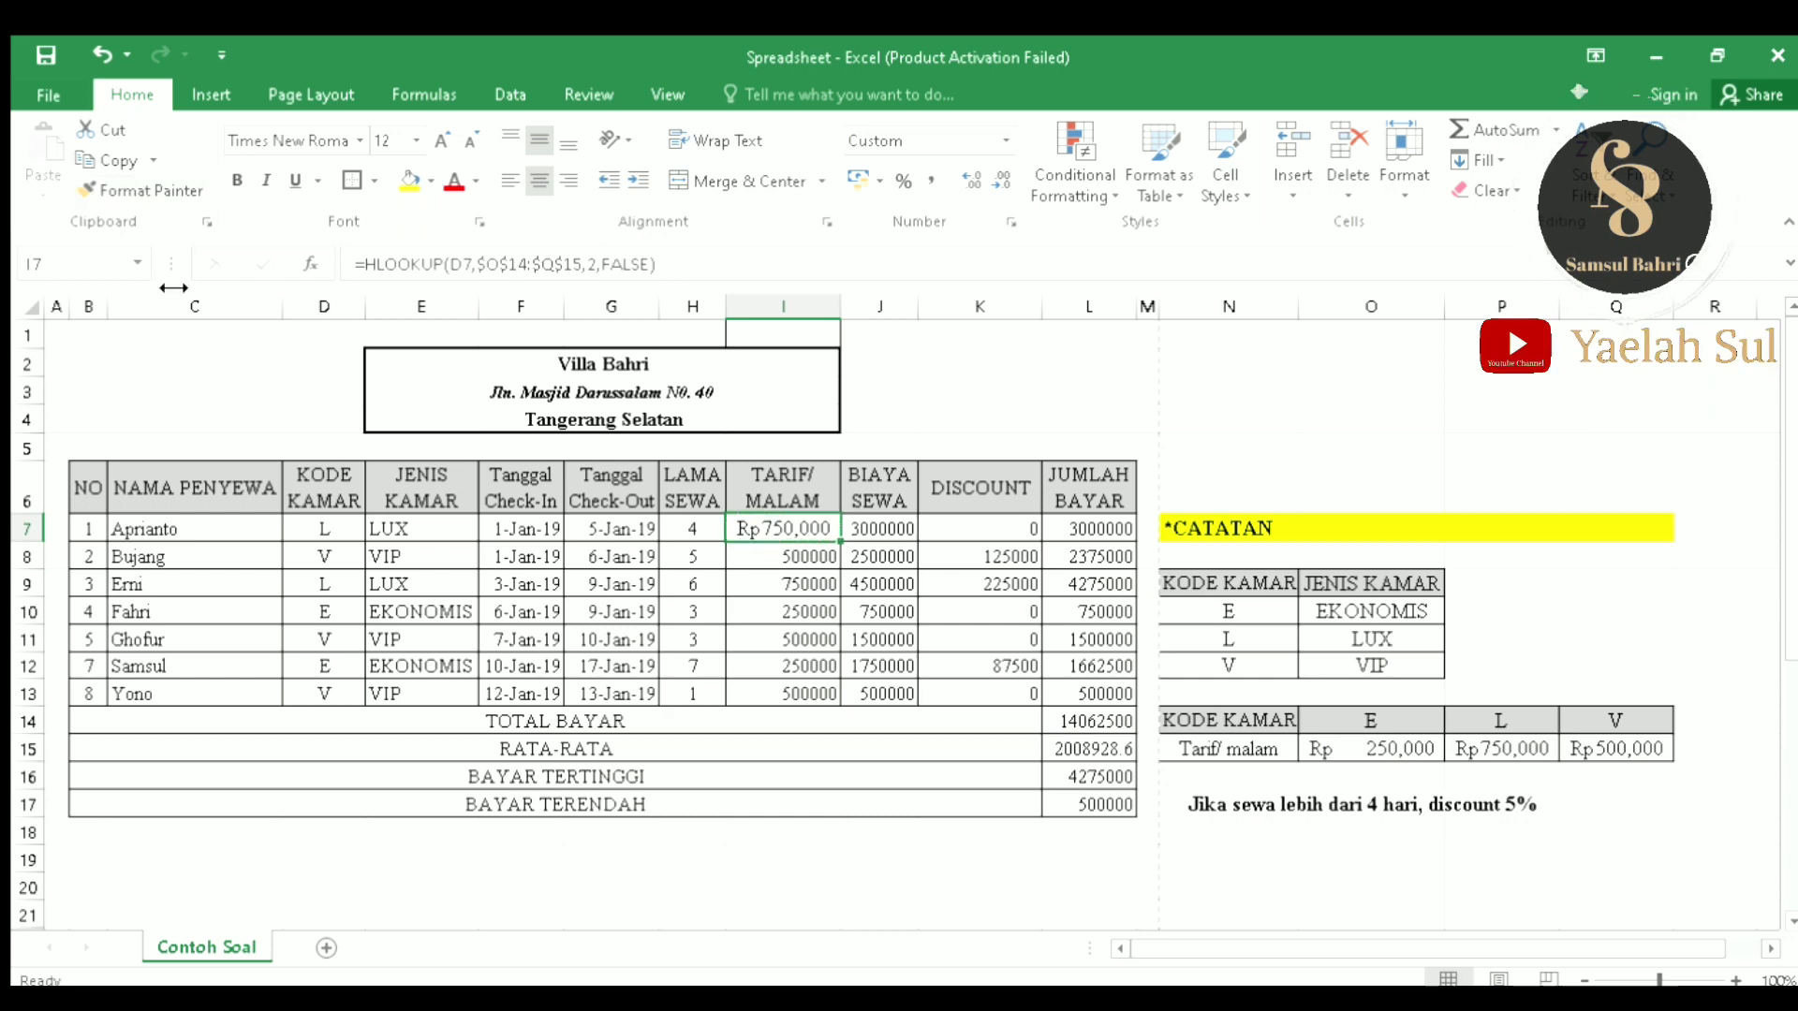
Step: Copy the format of I7 with a locked Format Painter to I8, I9, the range I7:L13 and the totals L14:L17
left_click(160, 197)
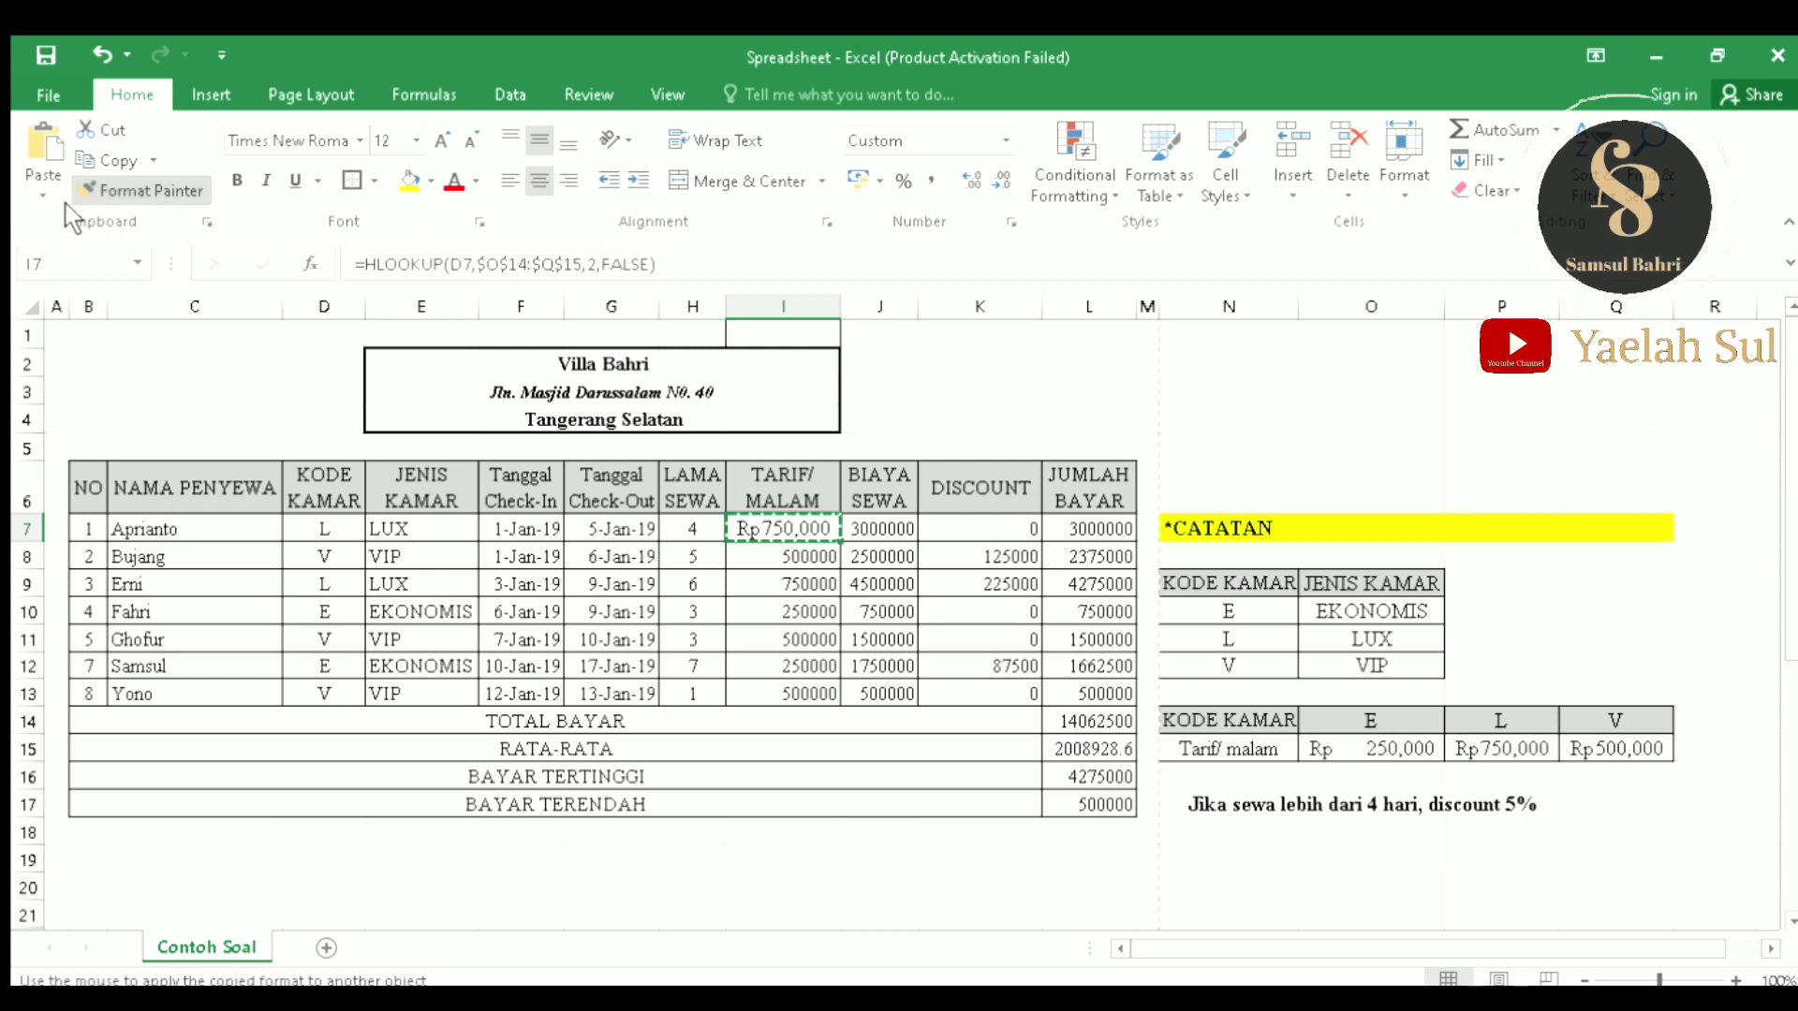
left_click(779, 559)
left_click(783, 585)
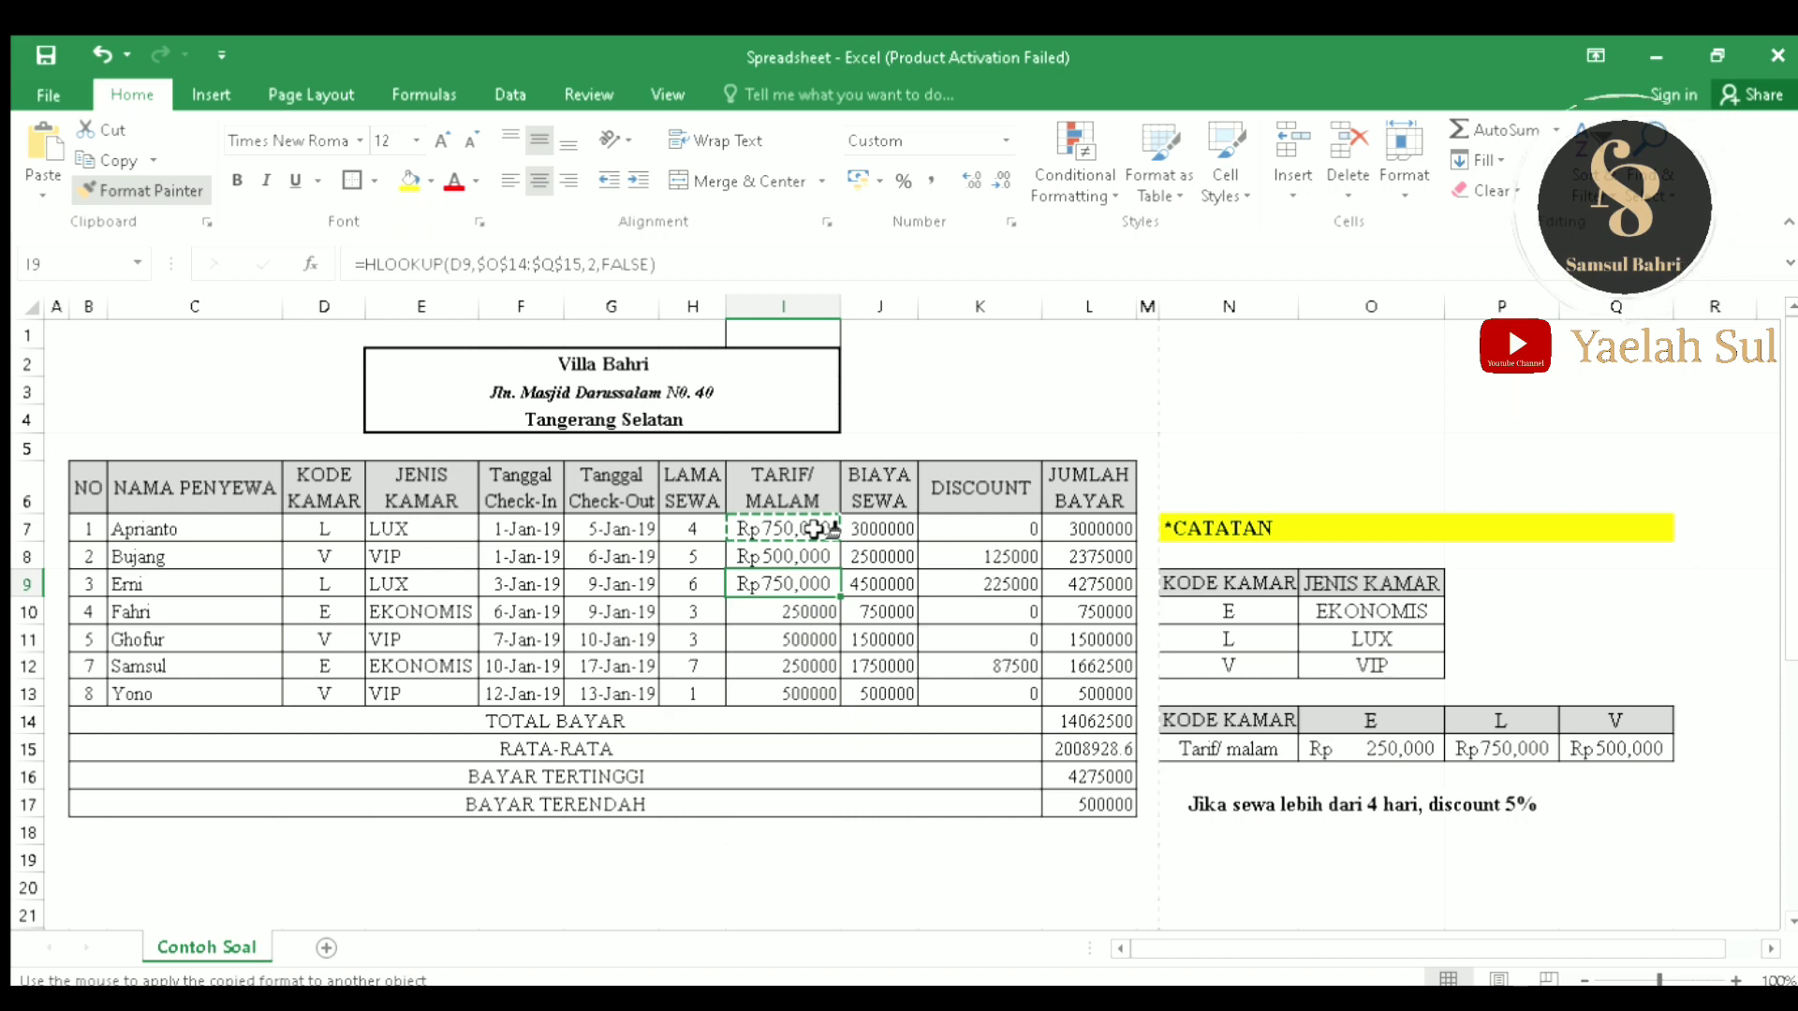
mouse_move(812, 530)
left_mouse_down()
mouse_move(824, 557)
mouse_move(962, 595)
mouse_move(1092, 666)
mouse_move(1097, 723)
mouse_move(1092, 676)
mouse_move(1105, 695)
left_mouse_up()
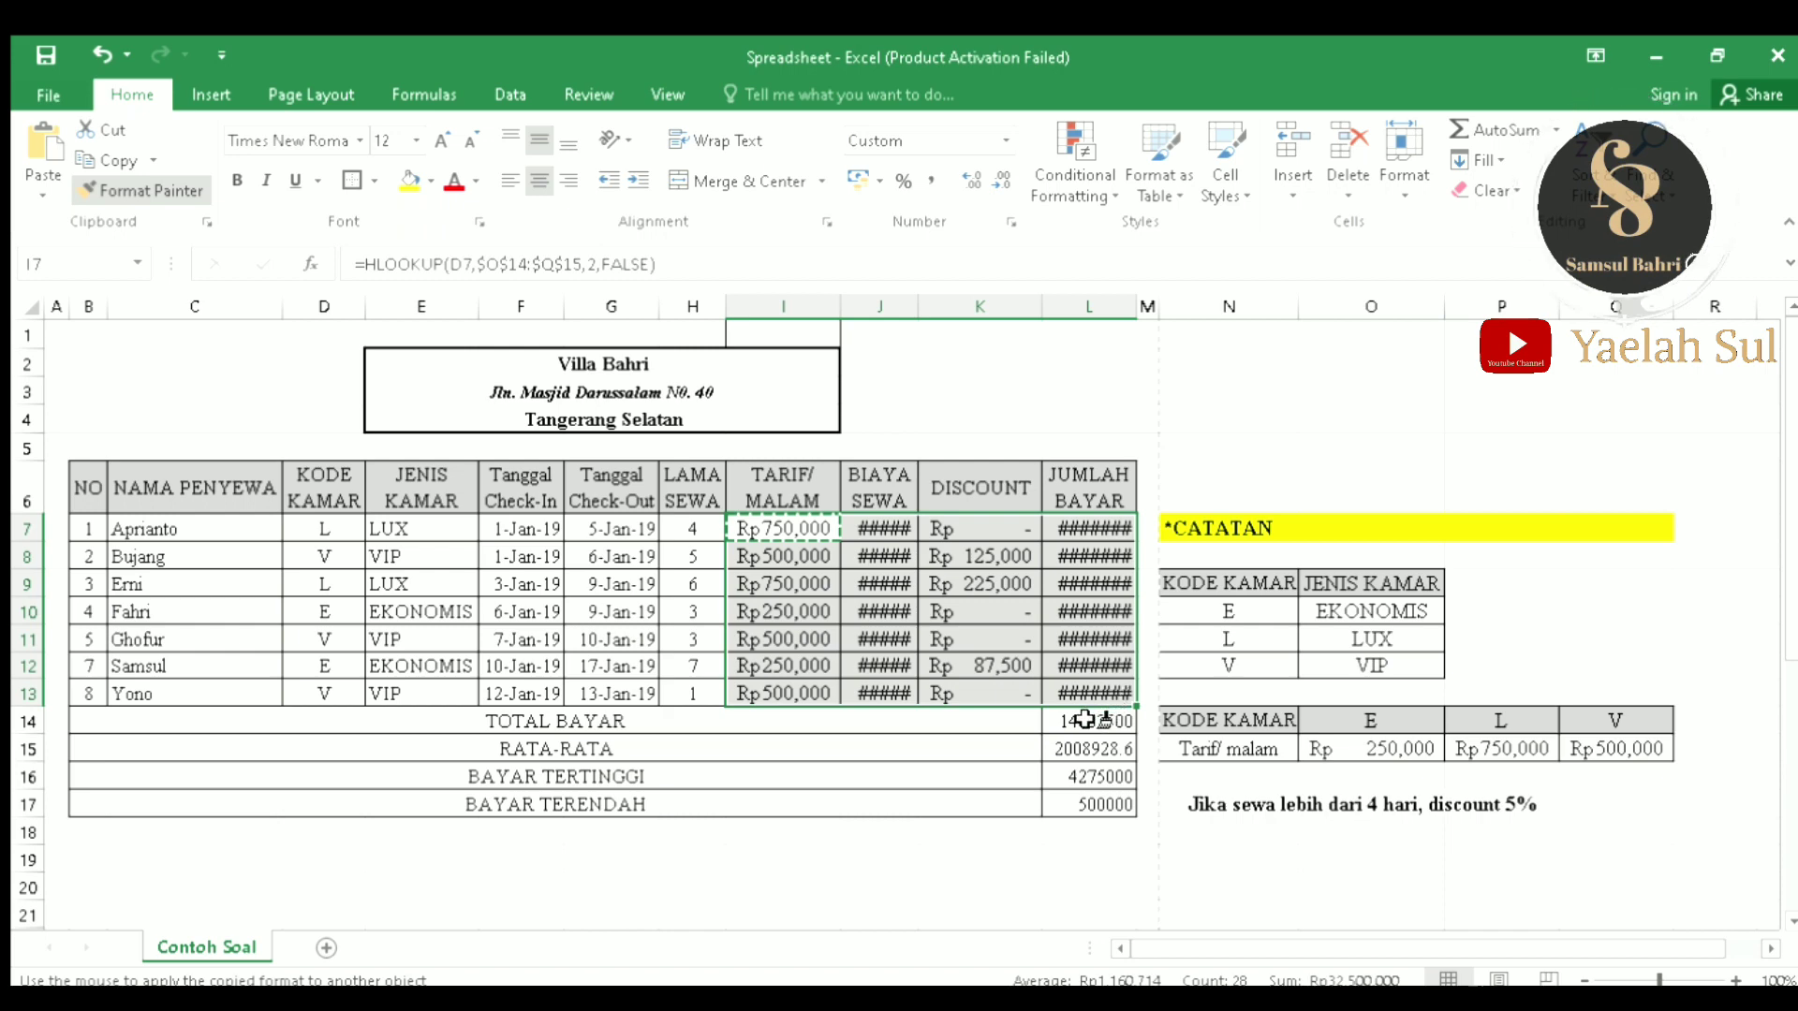
left_click_drag(1091, 720, 1086, 801)
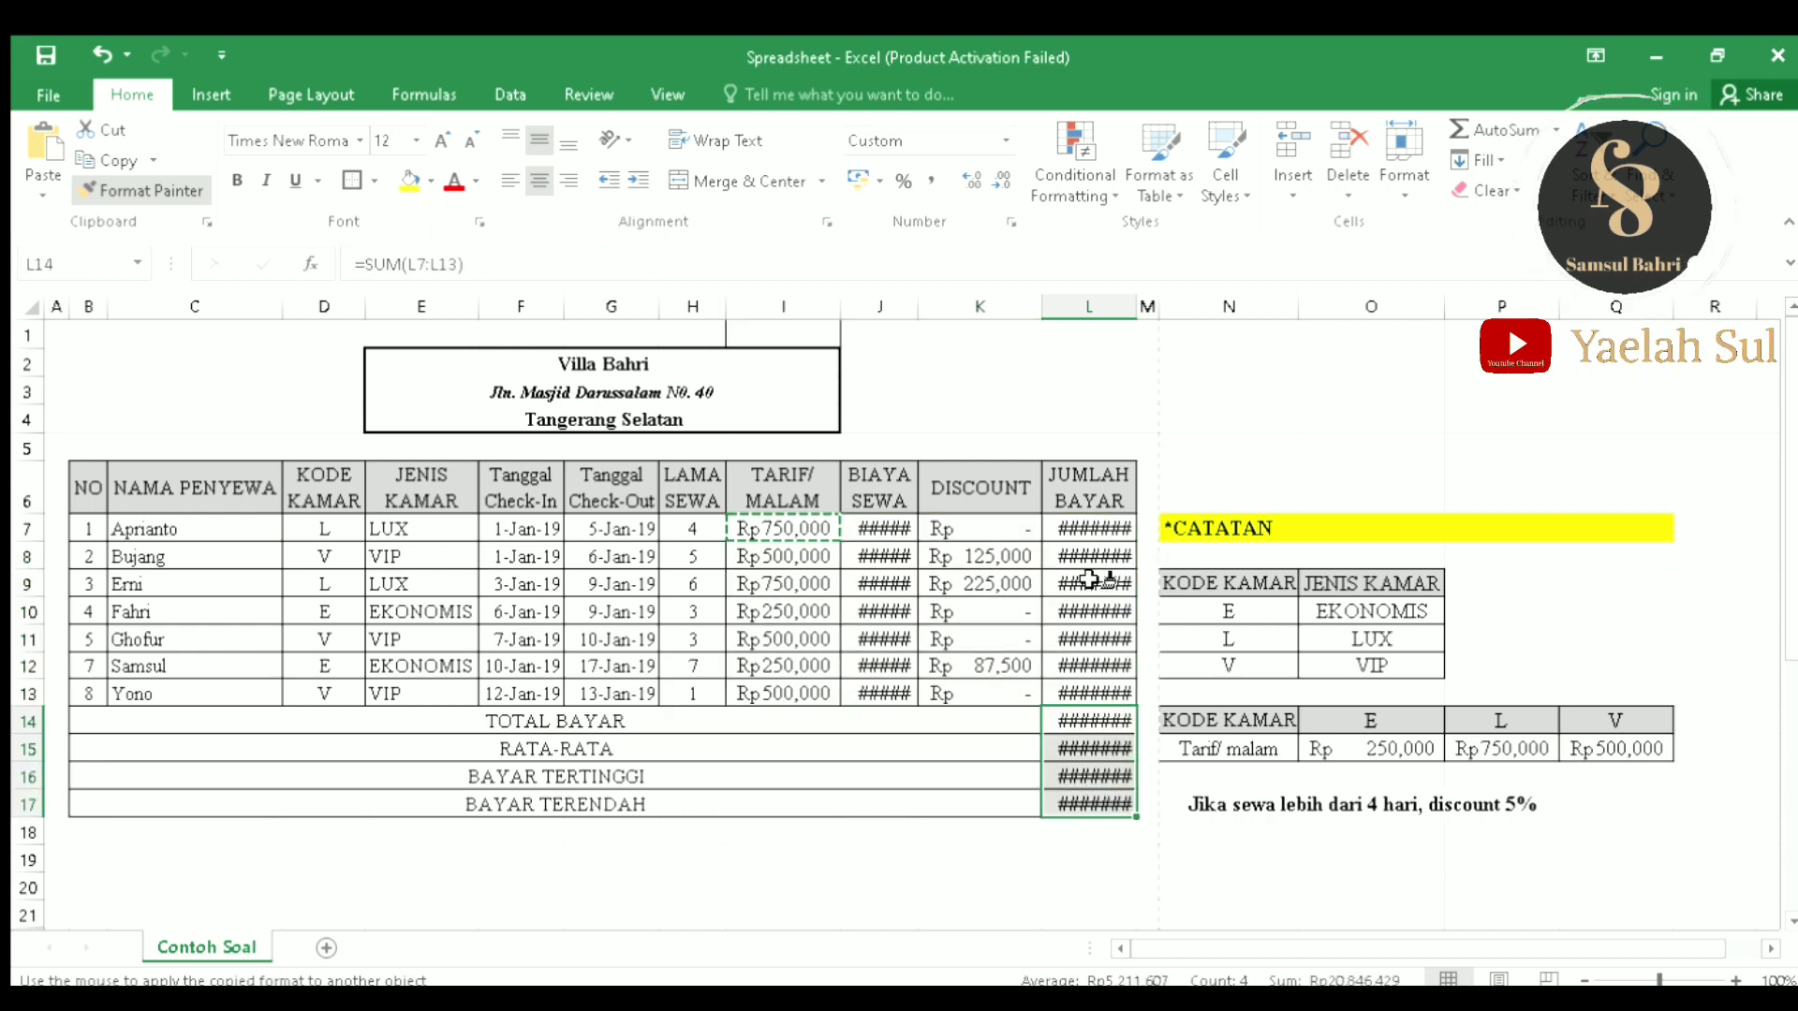
left_click(181, 192)
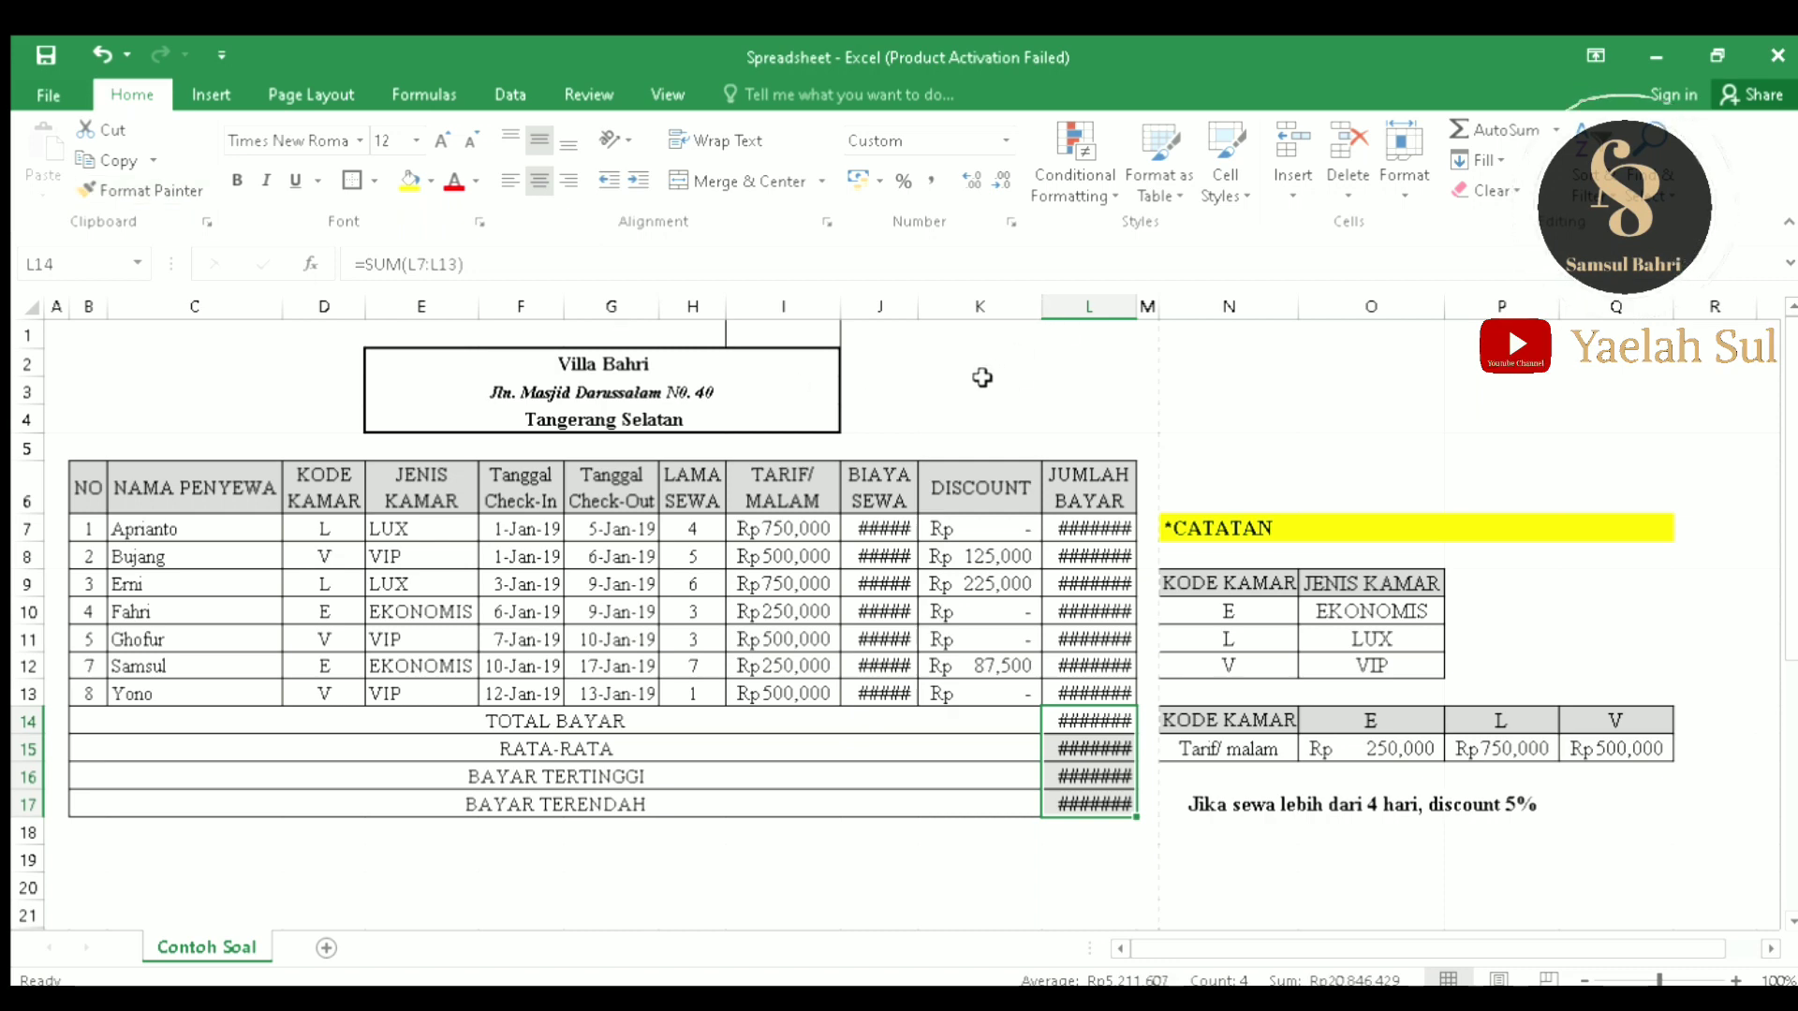
Step: Autofit the widths of columns J and L to show the full Rupiah amounts
double_click(919, 307)
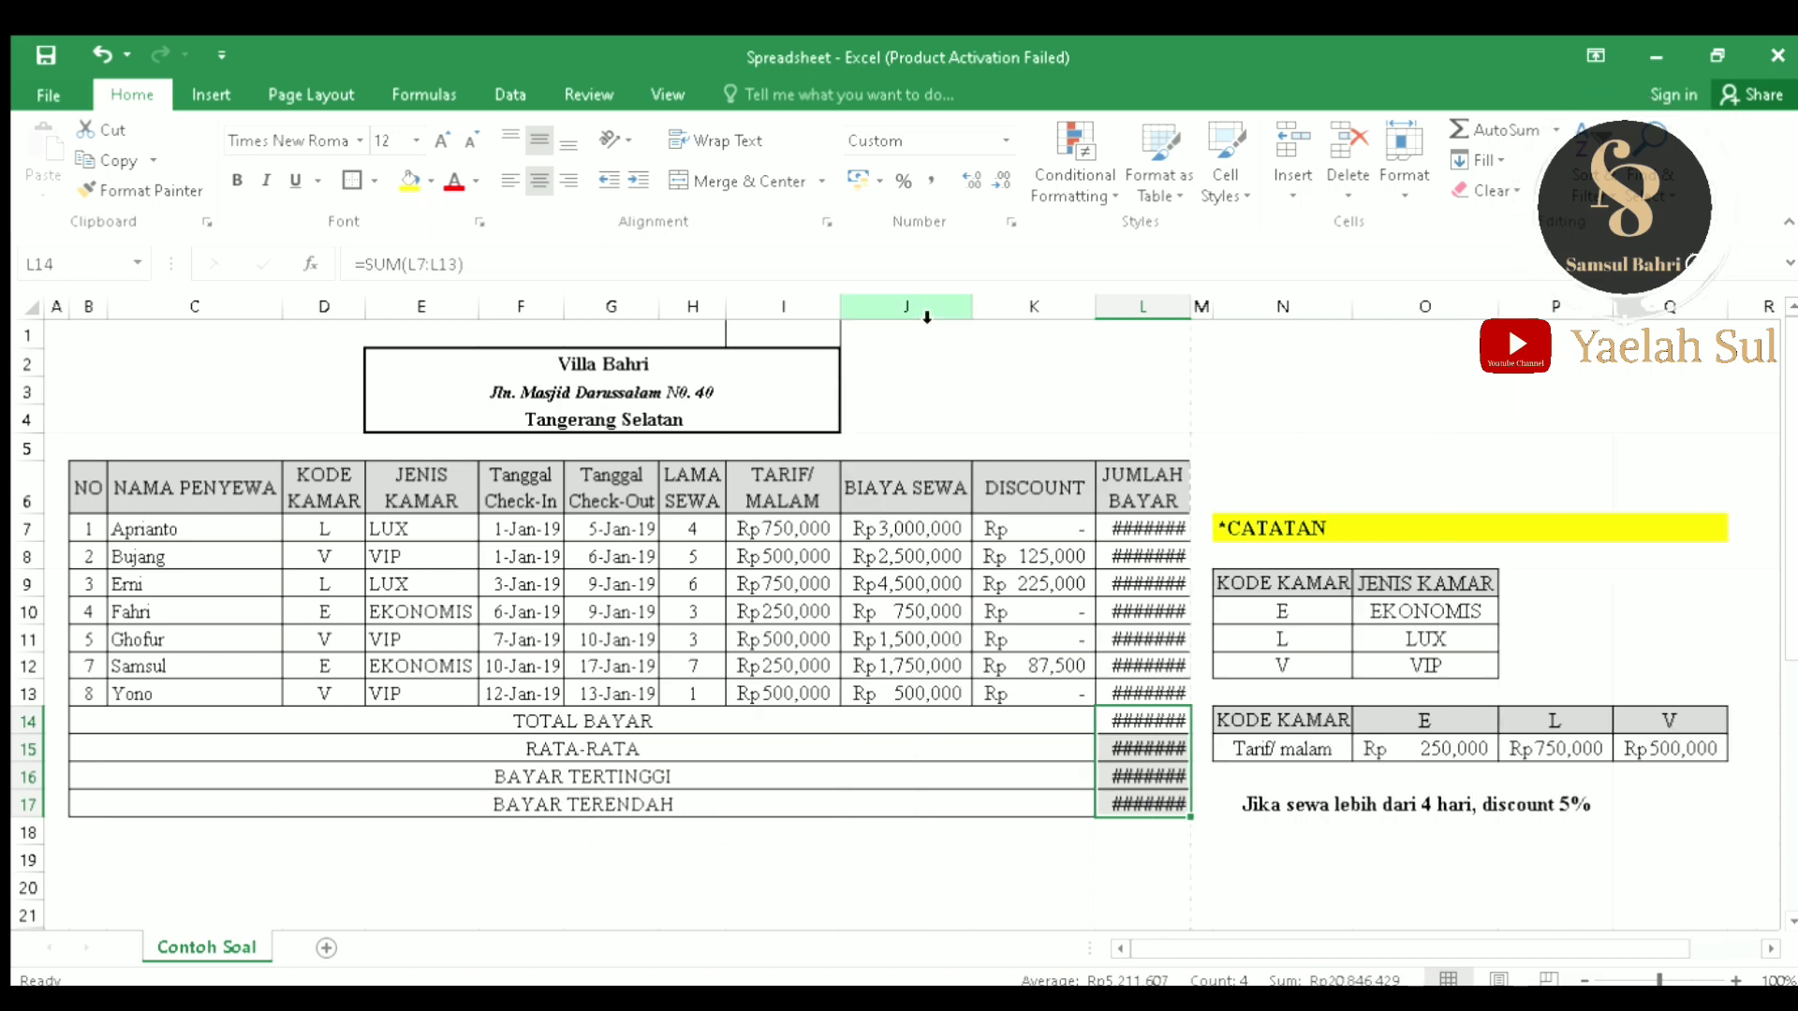
double_click(1201, 308)
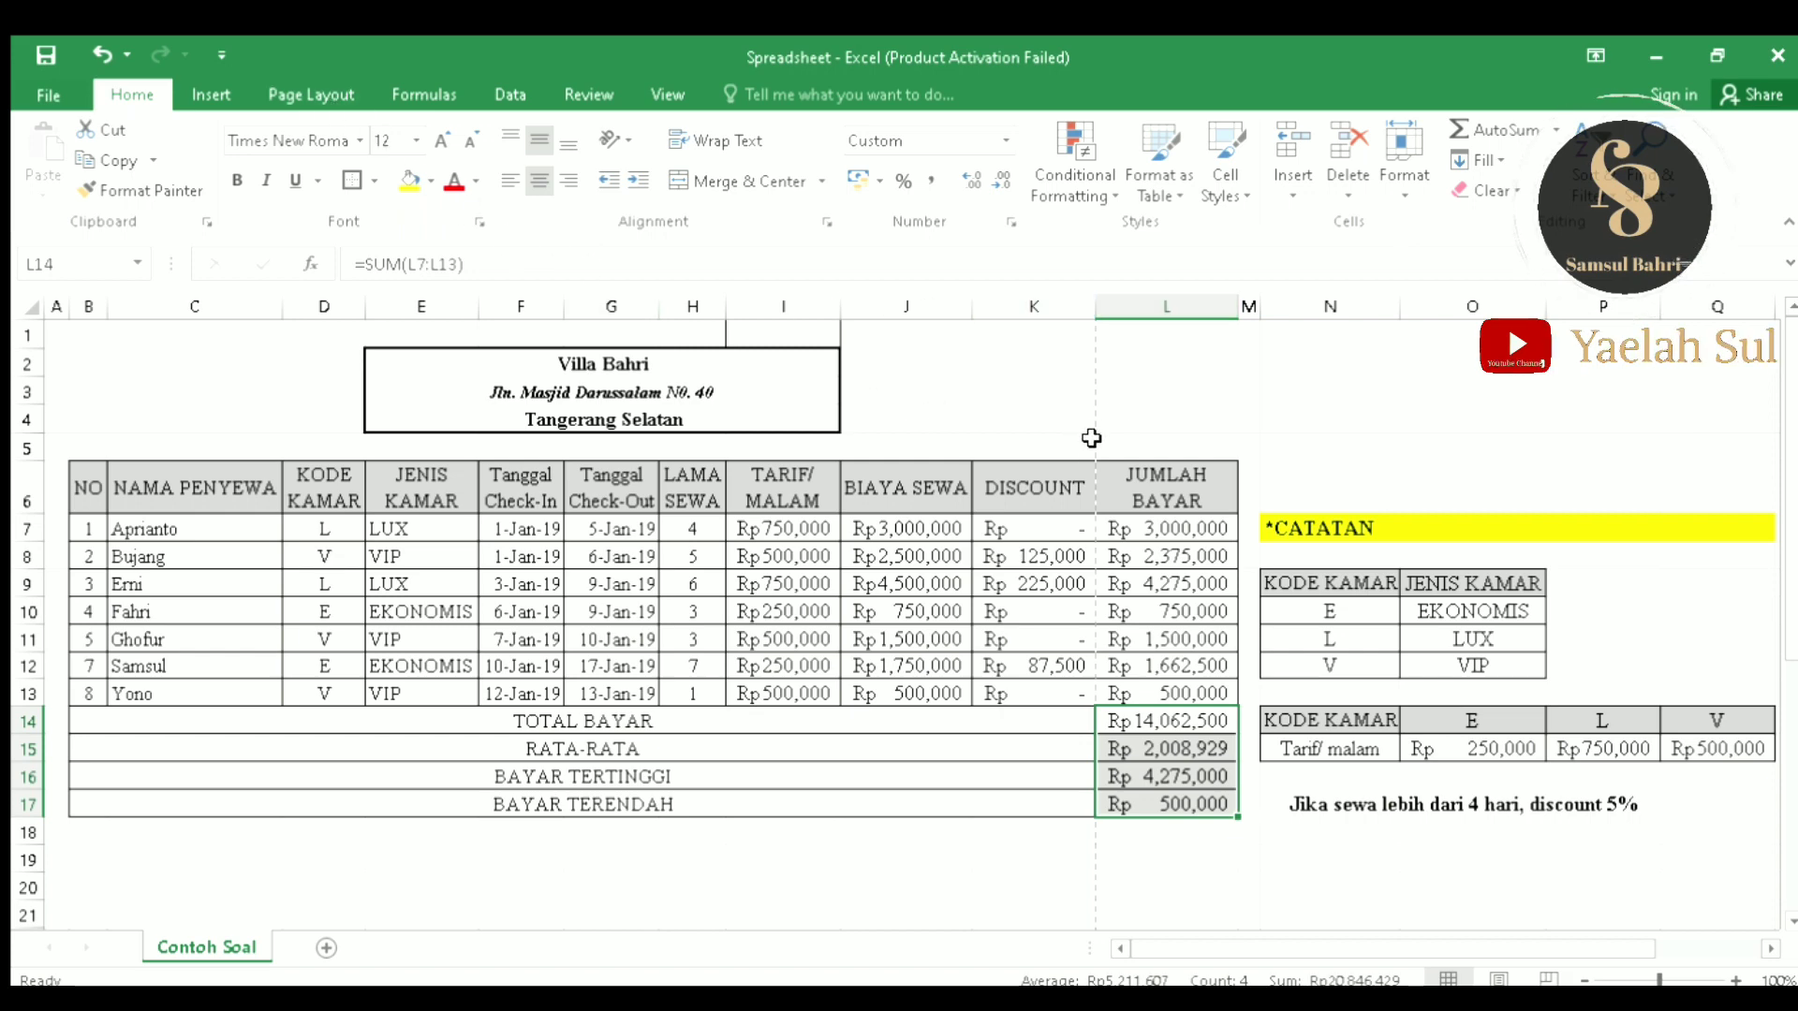
left_click(1189, 889)
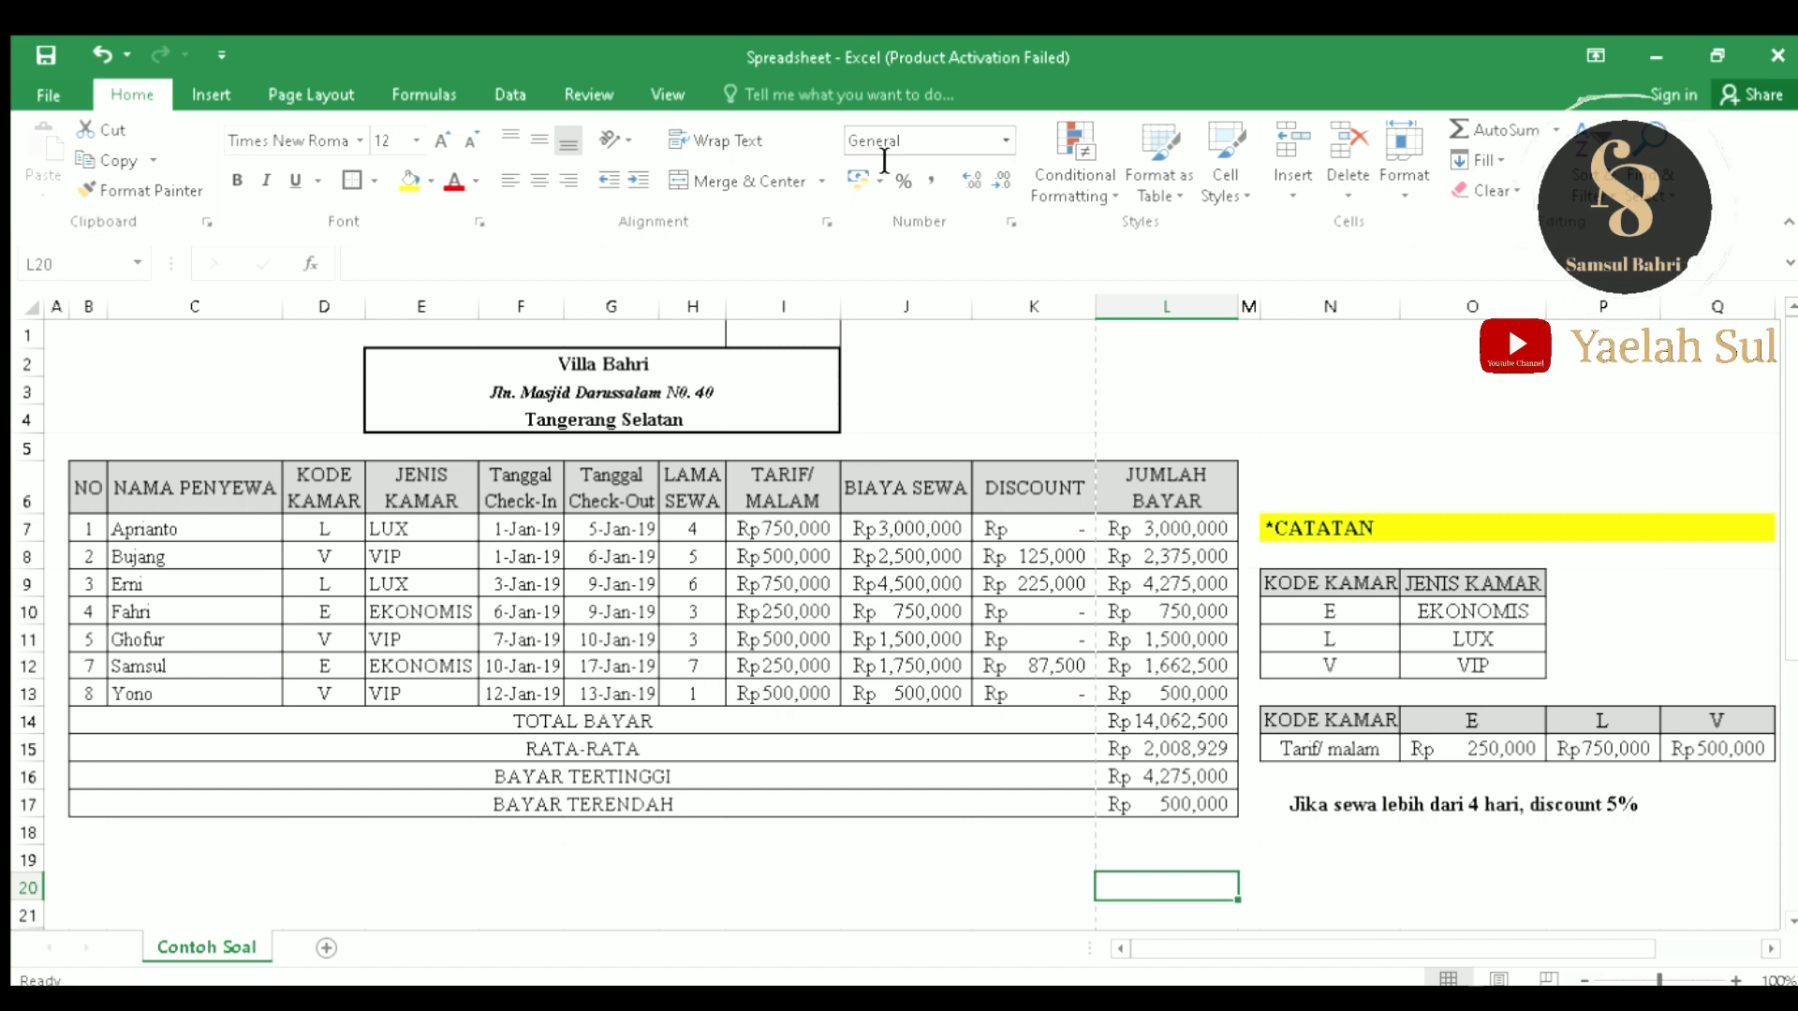
Step: Review the Rupiah-formatted rental table, checking the nightly rate in I8, the discount in K7 and the NAMA PENYEWA header
left_click(807, 552)
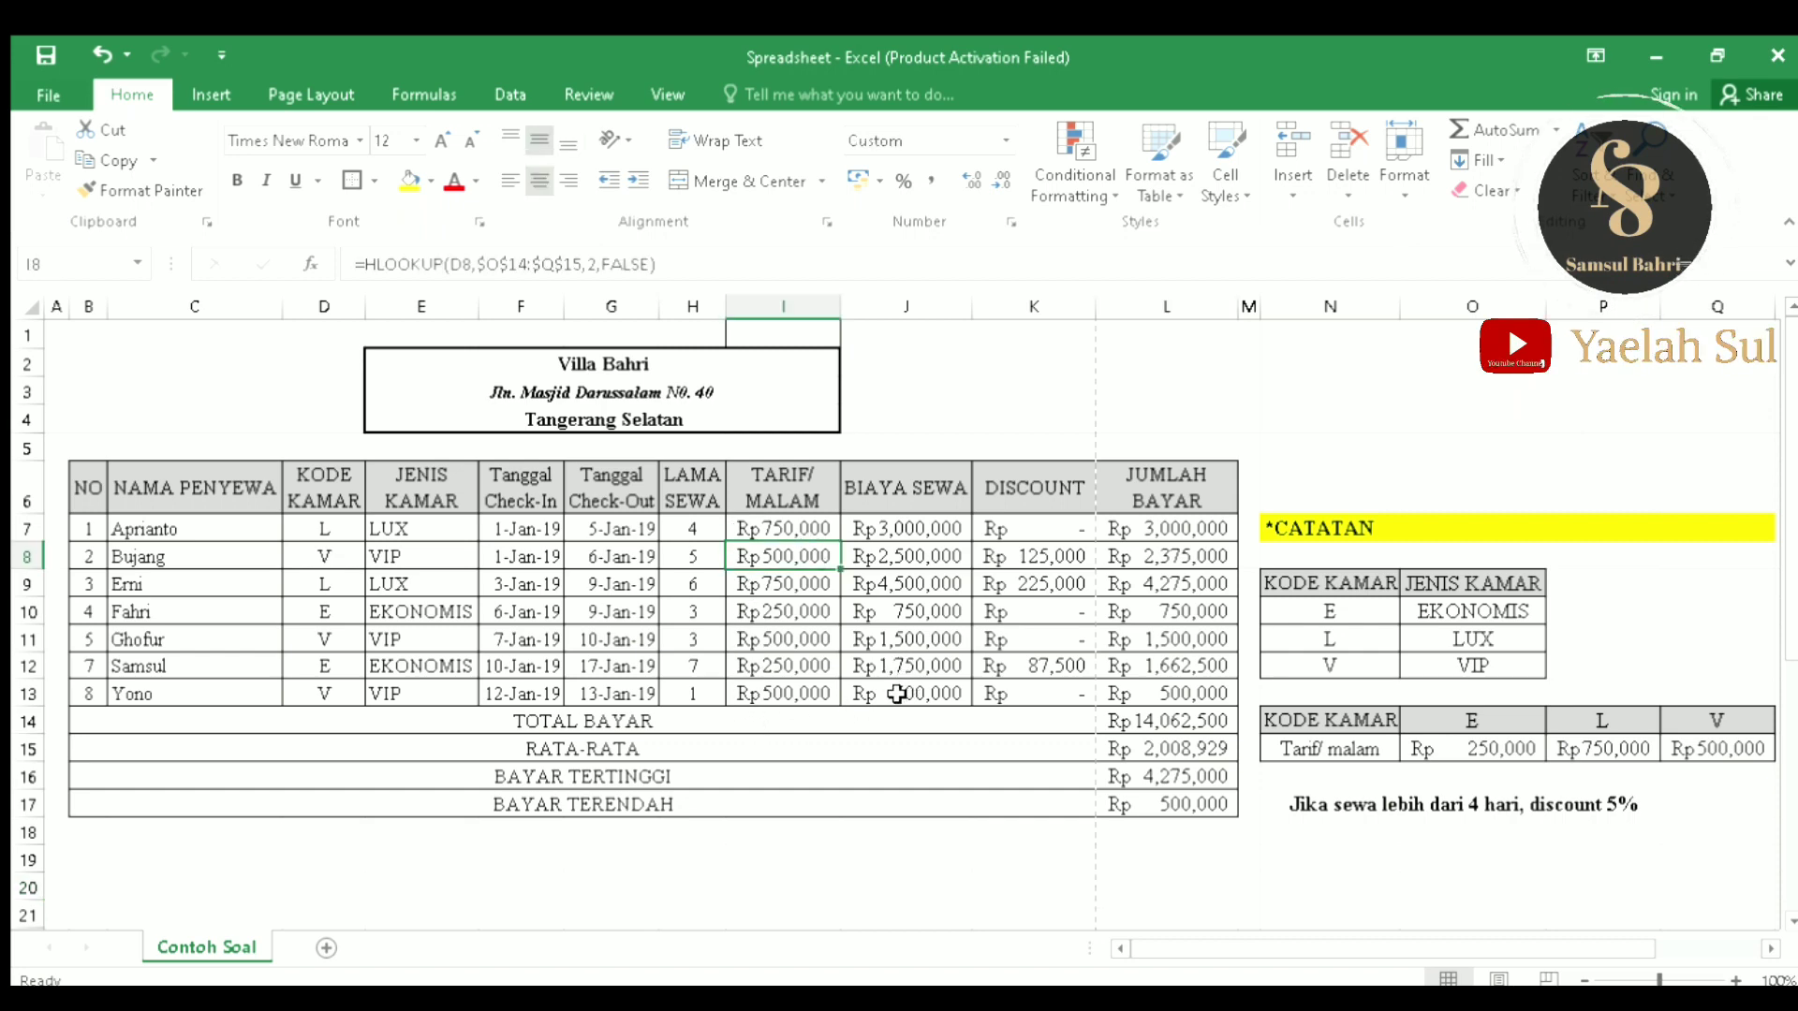
left_click(1067, 535)
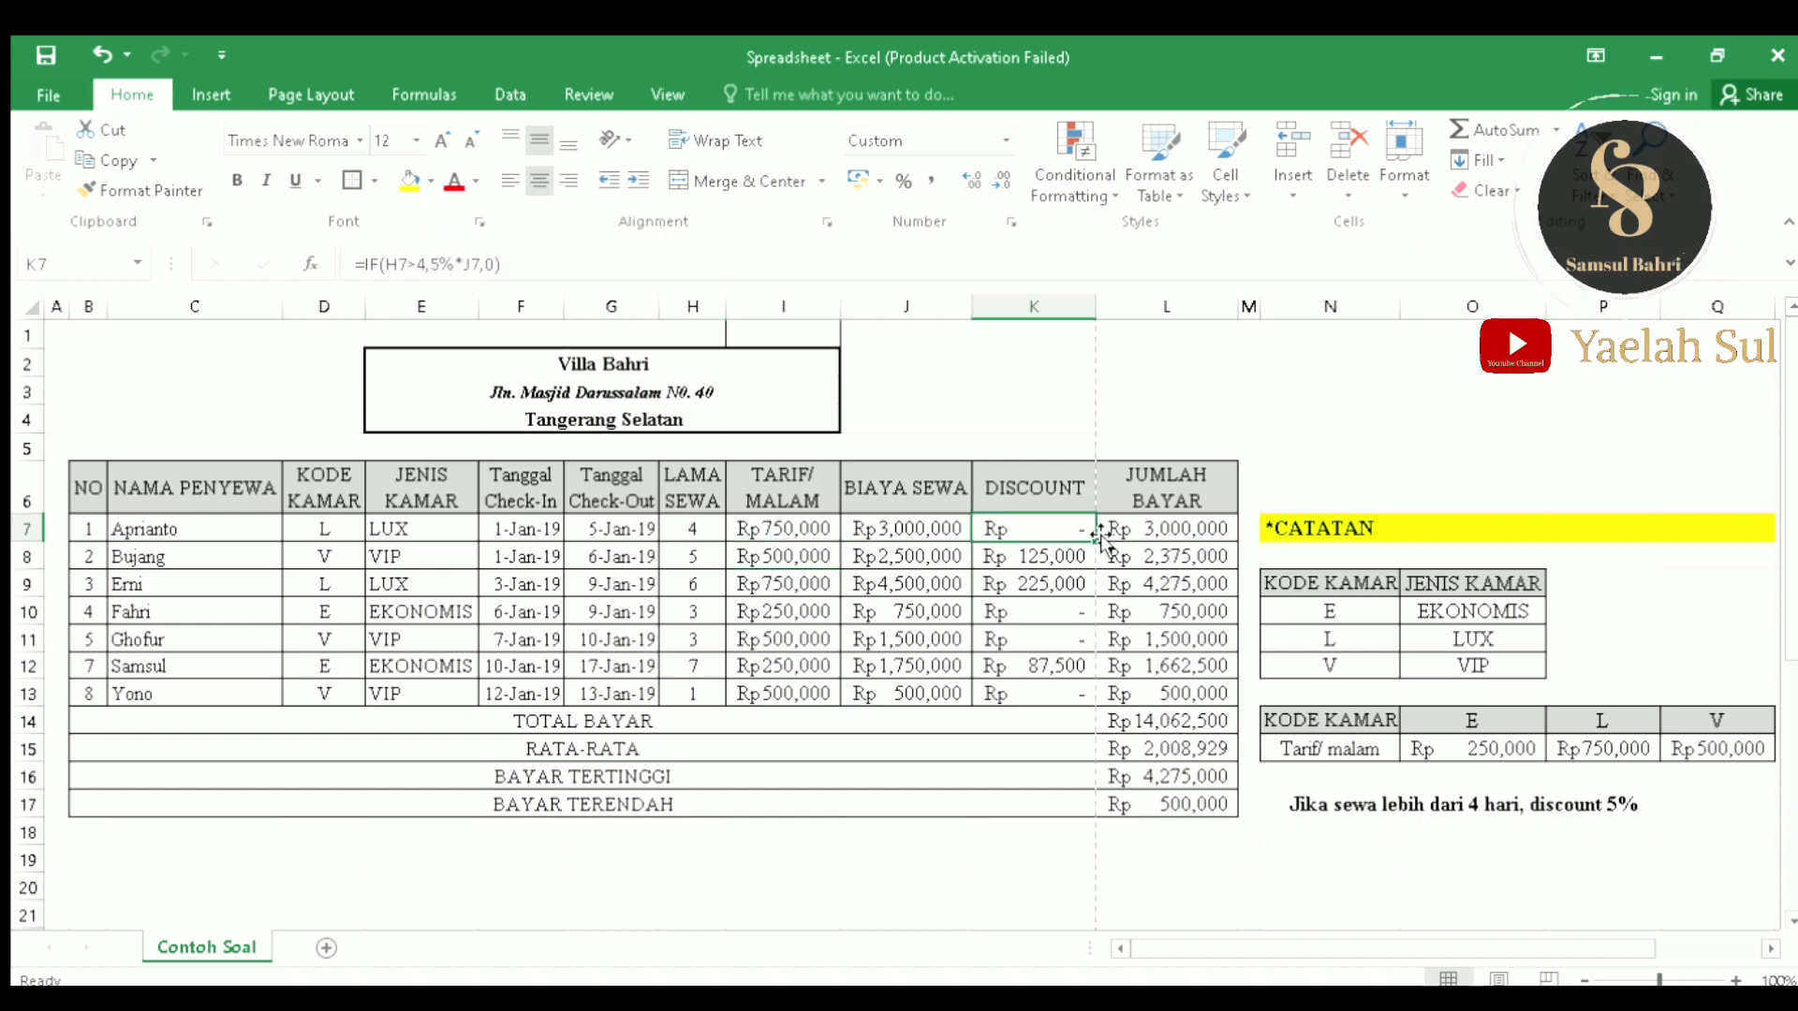
left_click(171, 488)
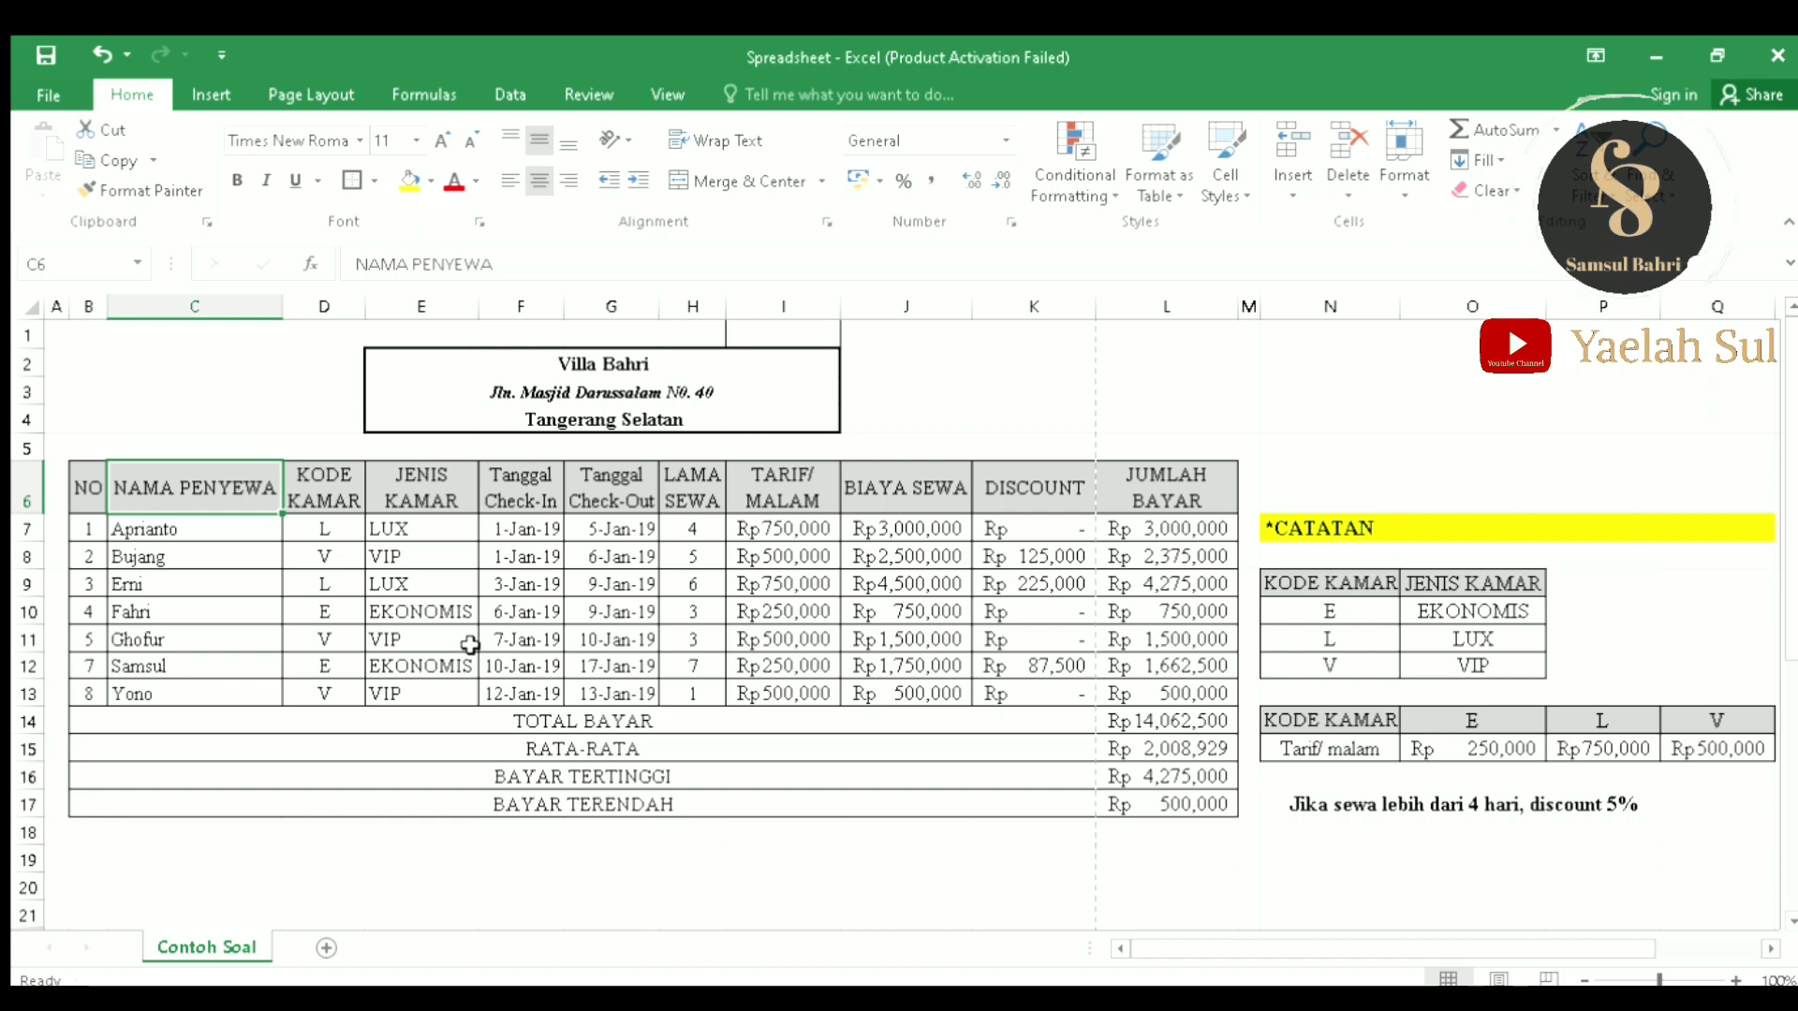
Step: Increase the font size of the rental table B6:L17 to 12
left_click(611, 587)
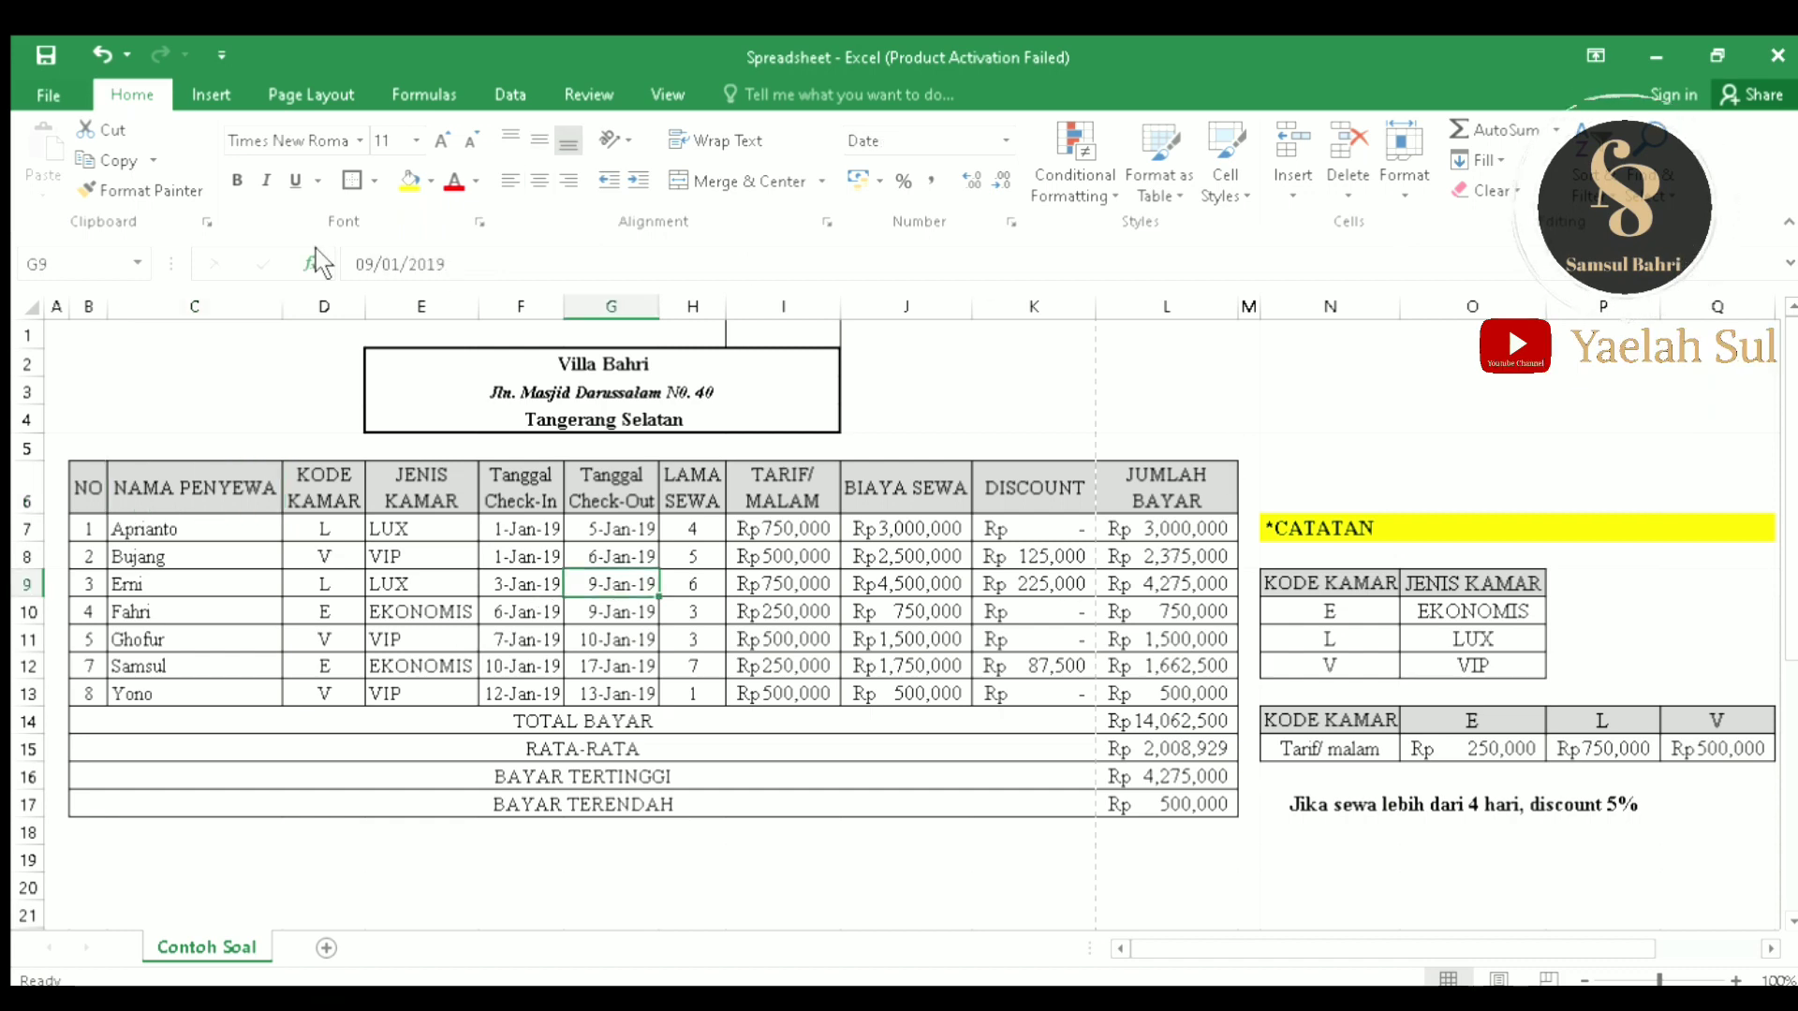
left_click(335, 99)
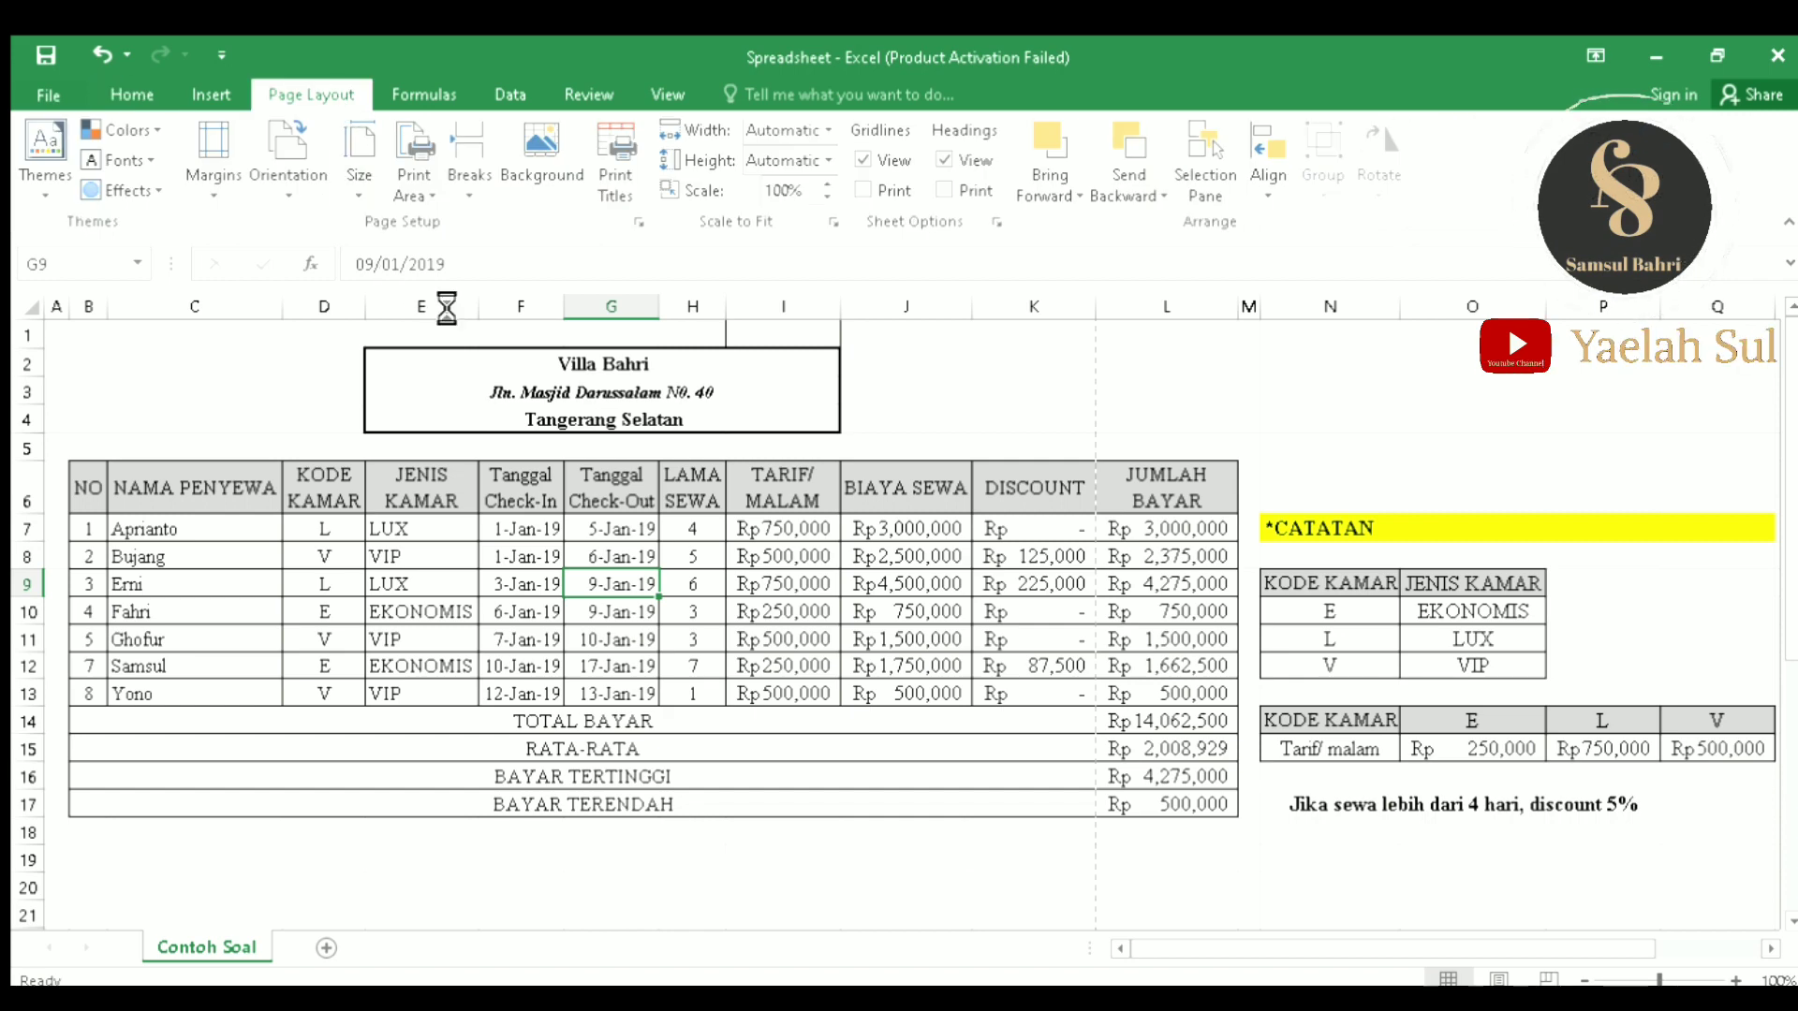
left_click(133, 97)
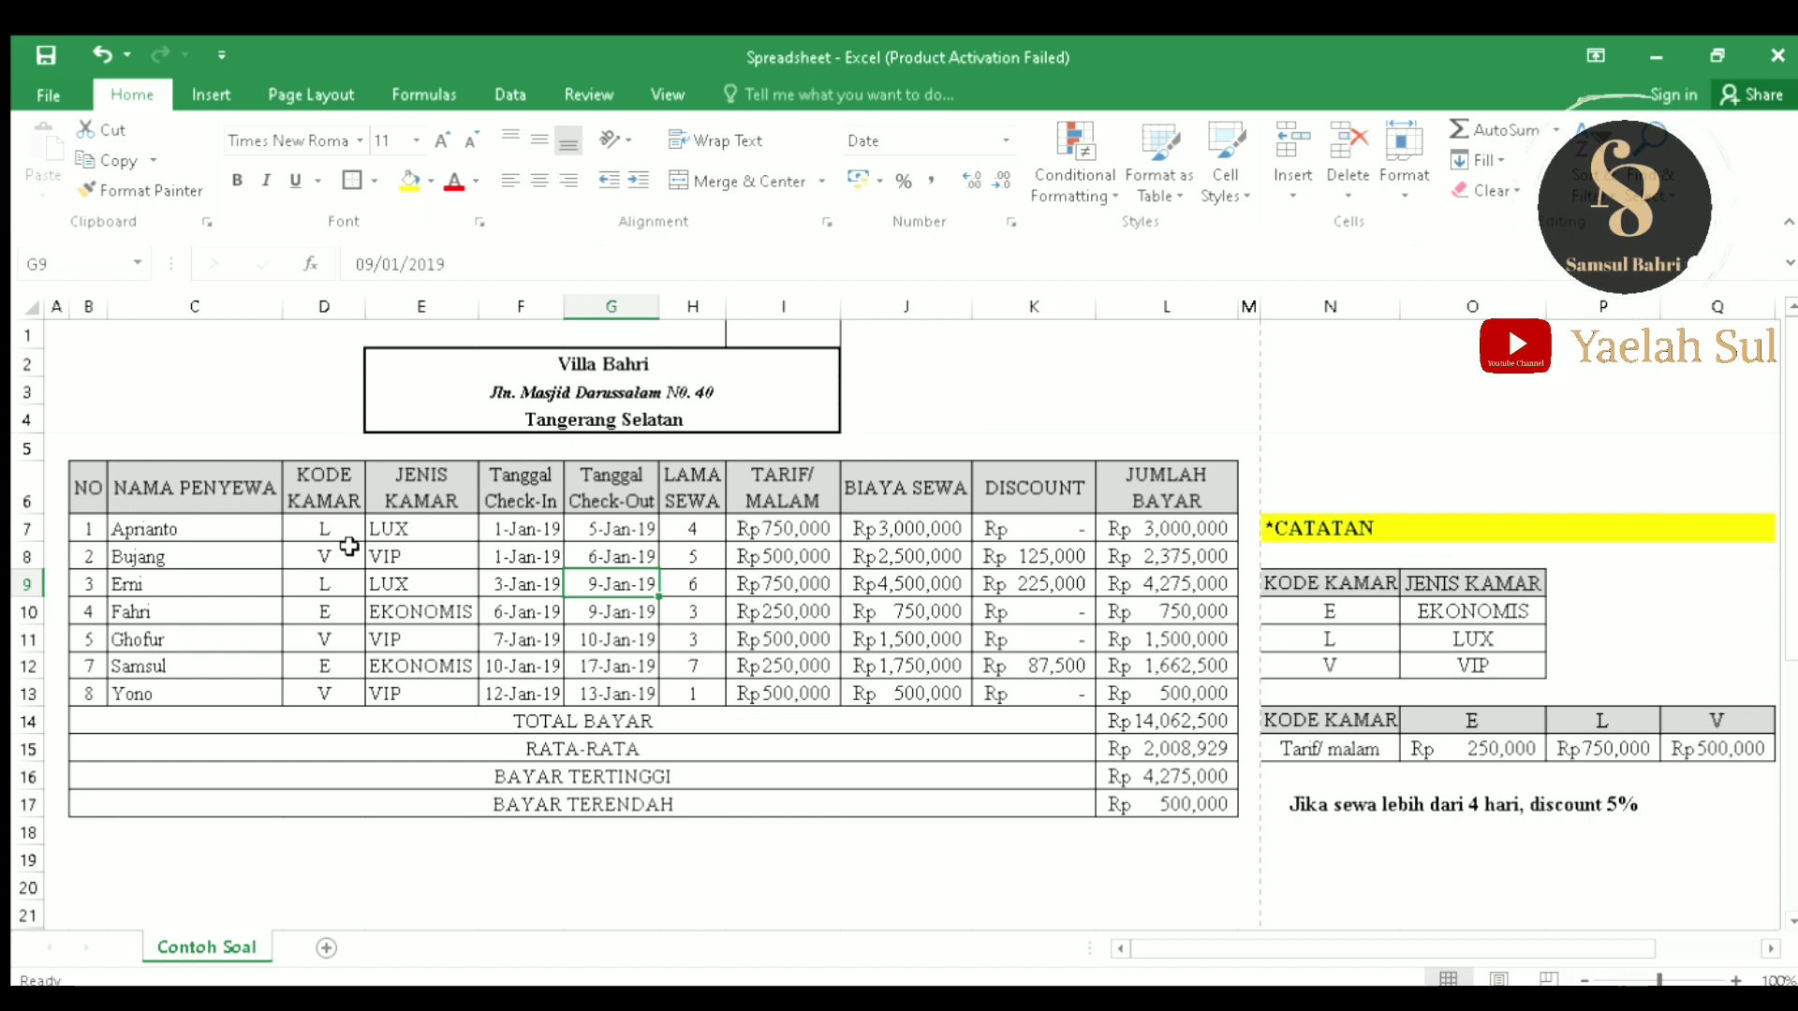
key("ctrl+a")
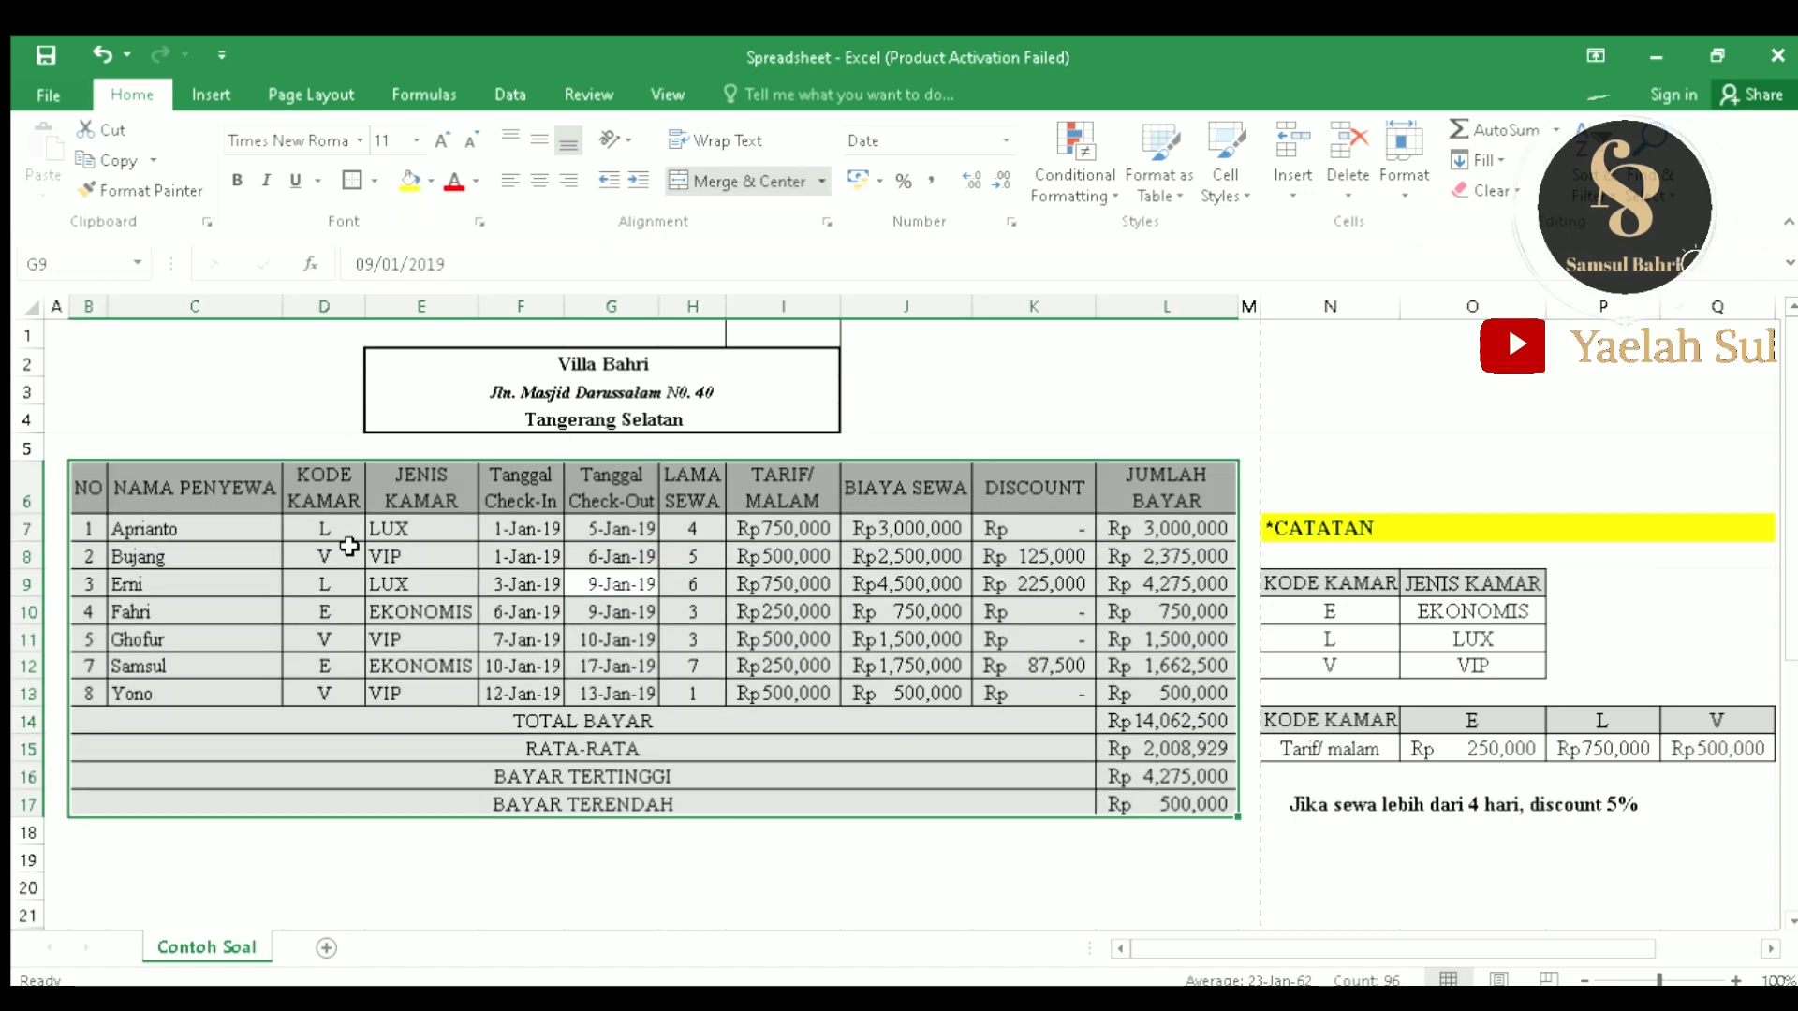
left_click(440, 142)
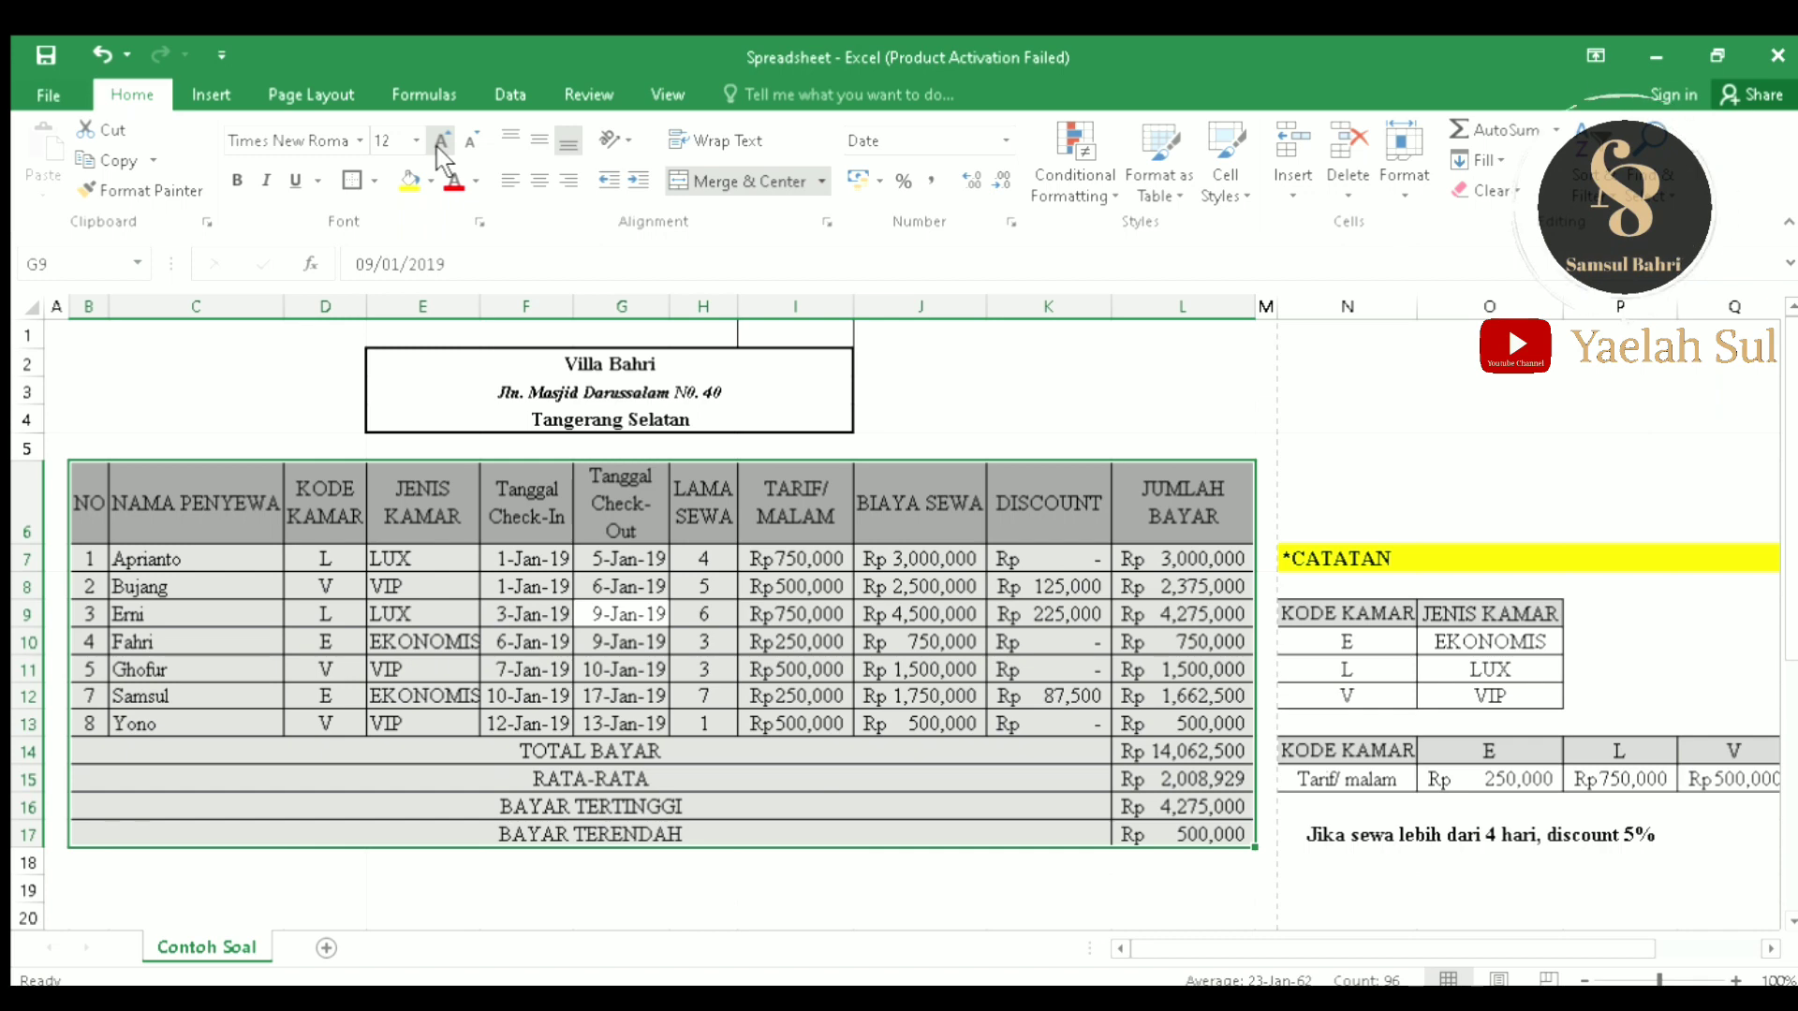
Step: Set the font size of the entire sheet, including the CATATAN lookup tables, to 12
left_click(1384, 748)
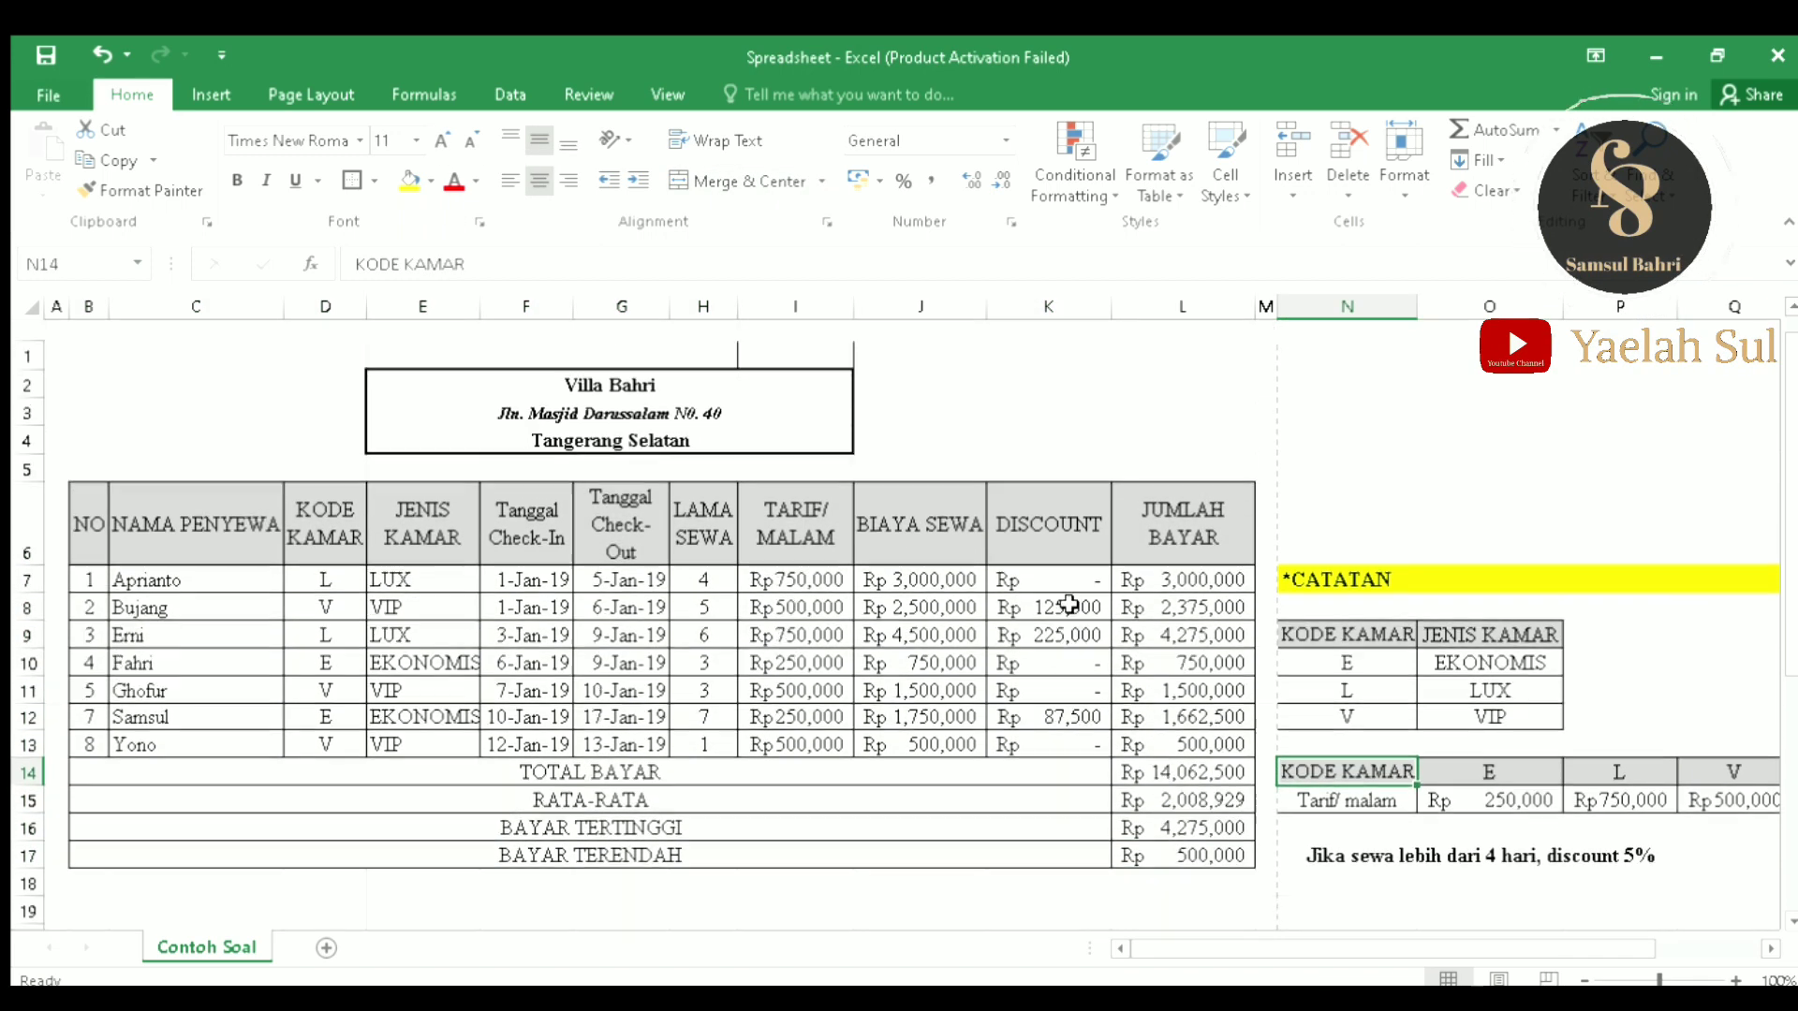
key("ctrl+shift+Right")
key("ctrl+shift+Down")
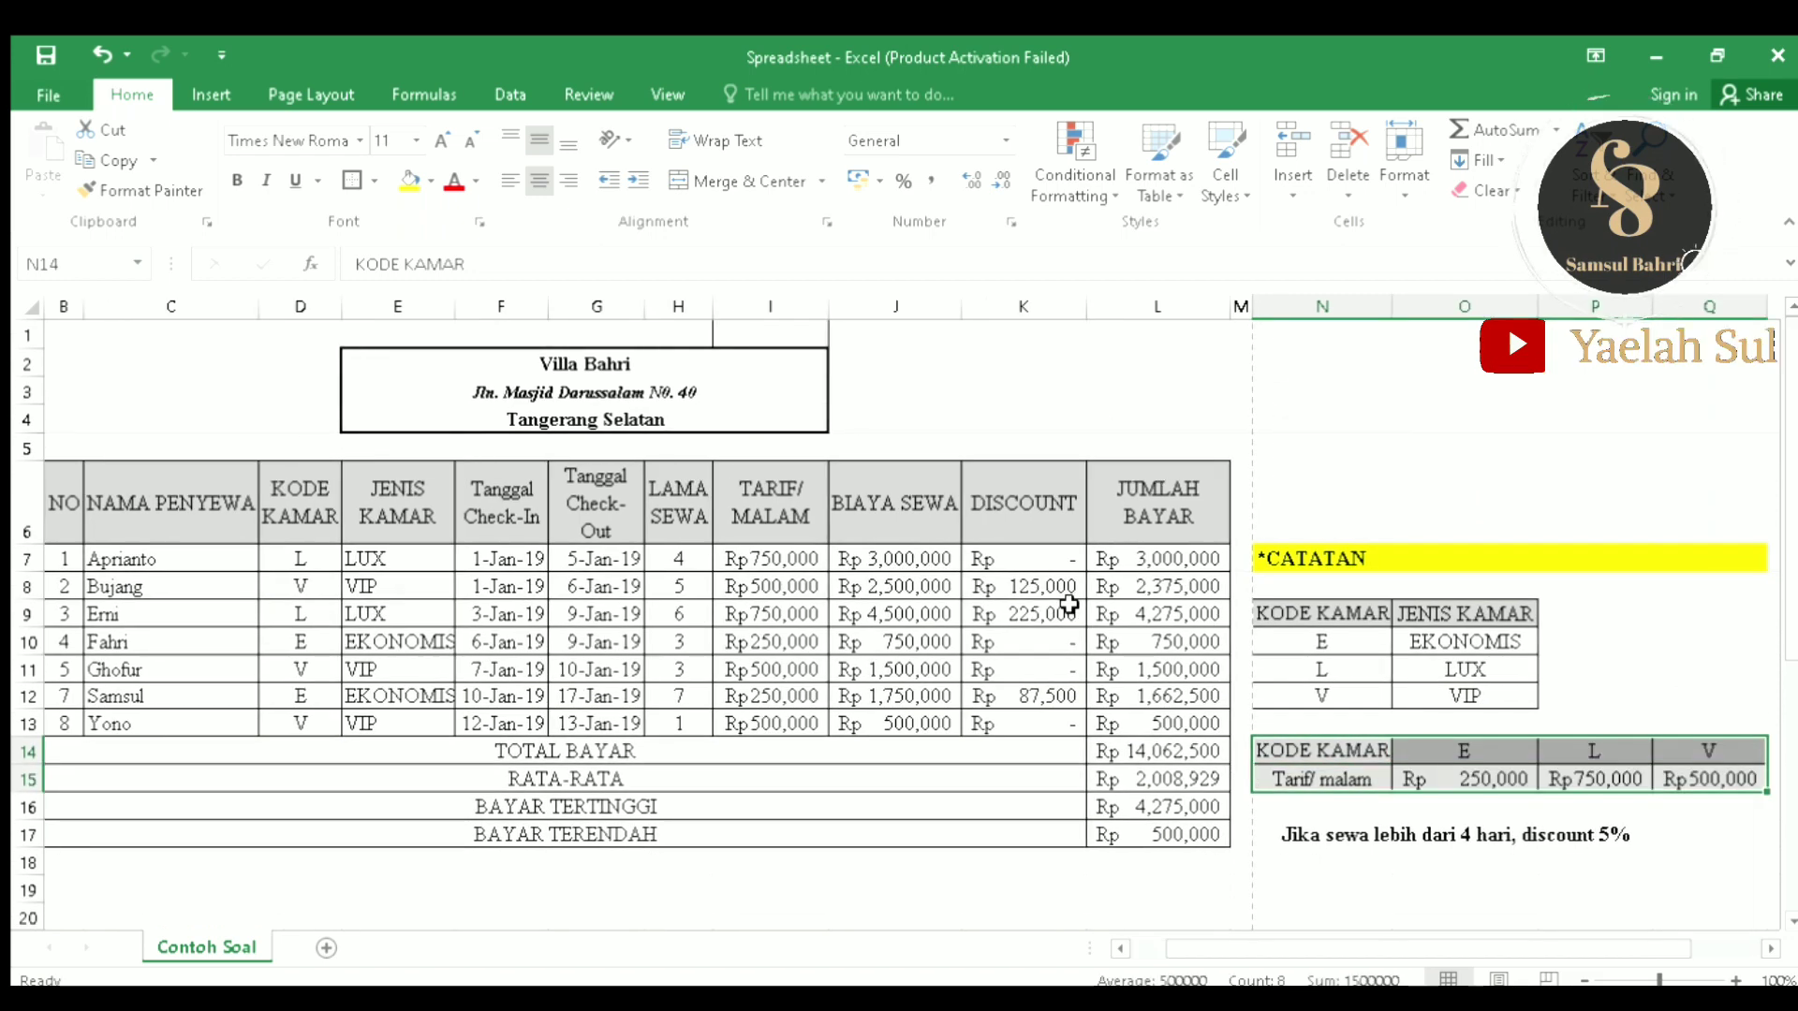
key("ctrl+a")
left_click(439, 145)
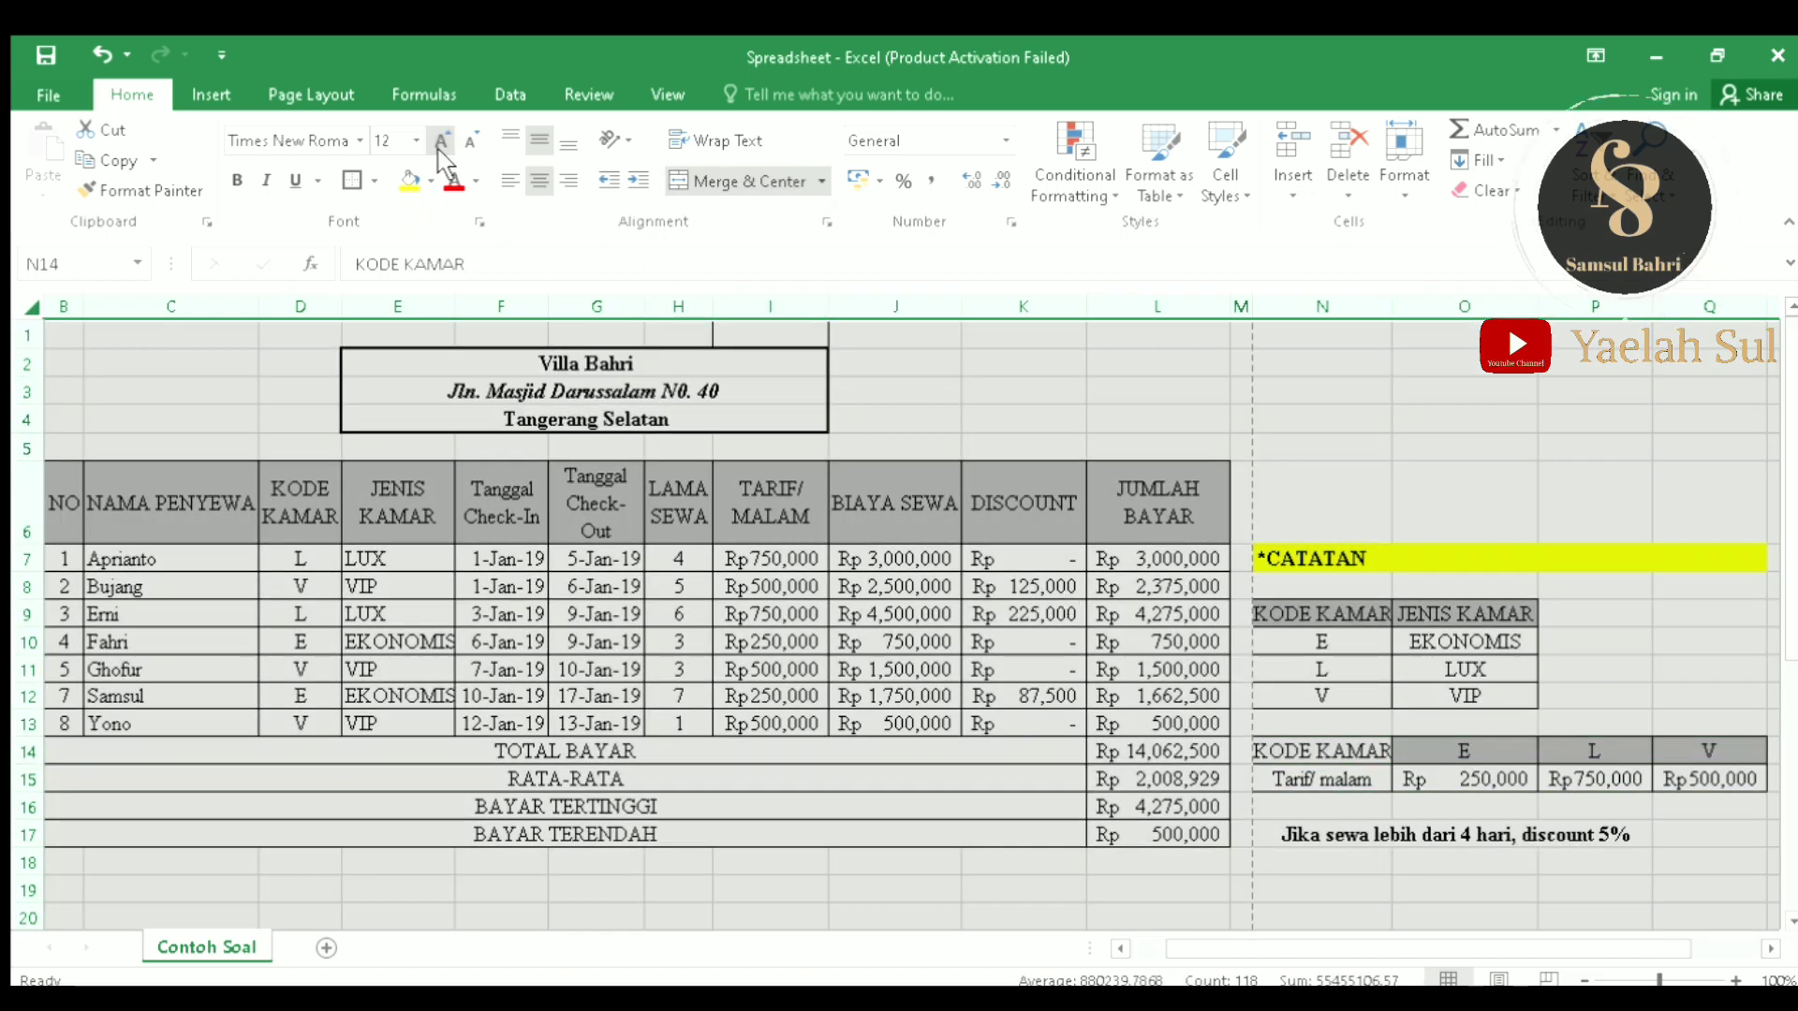
left_click(439, 147)
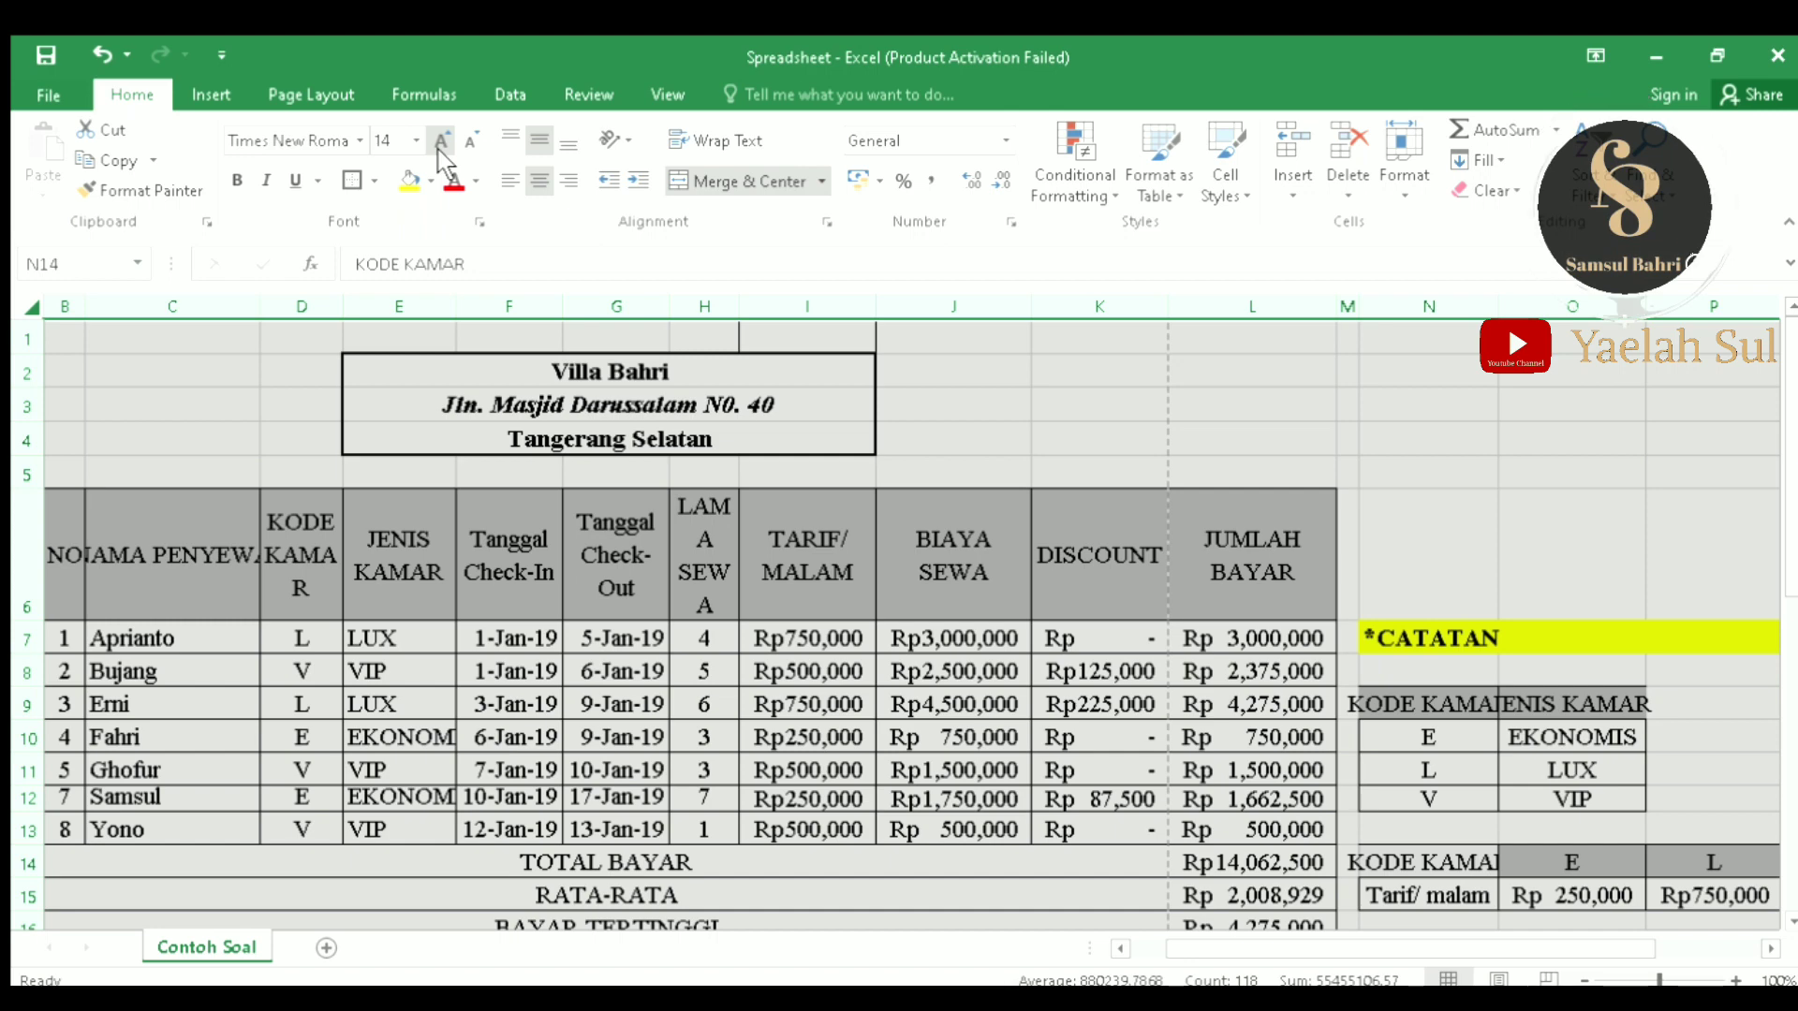
left_click(468, 148)
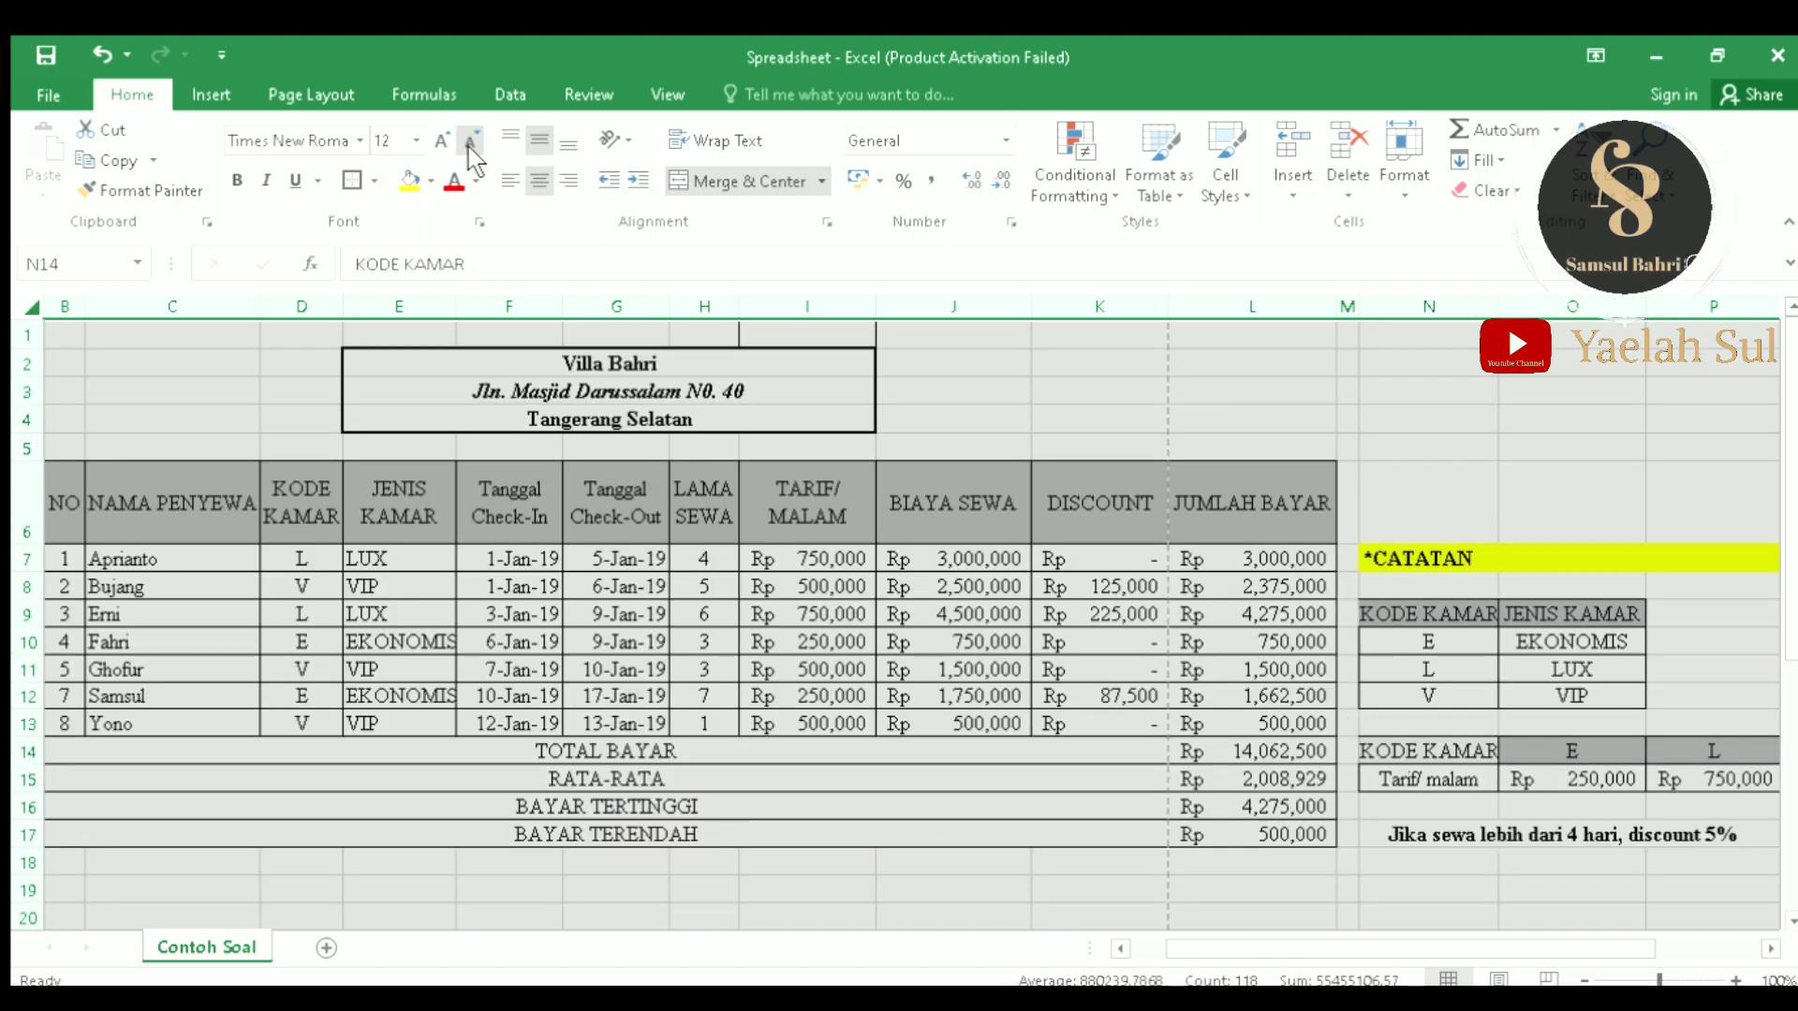
left_click(1195, 646)
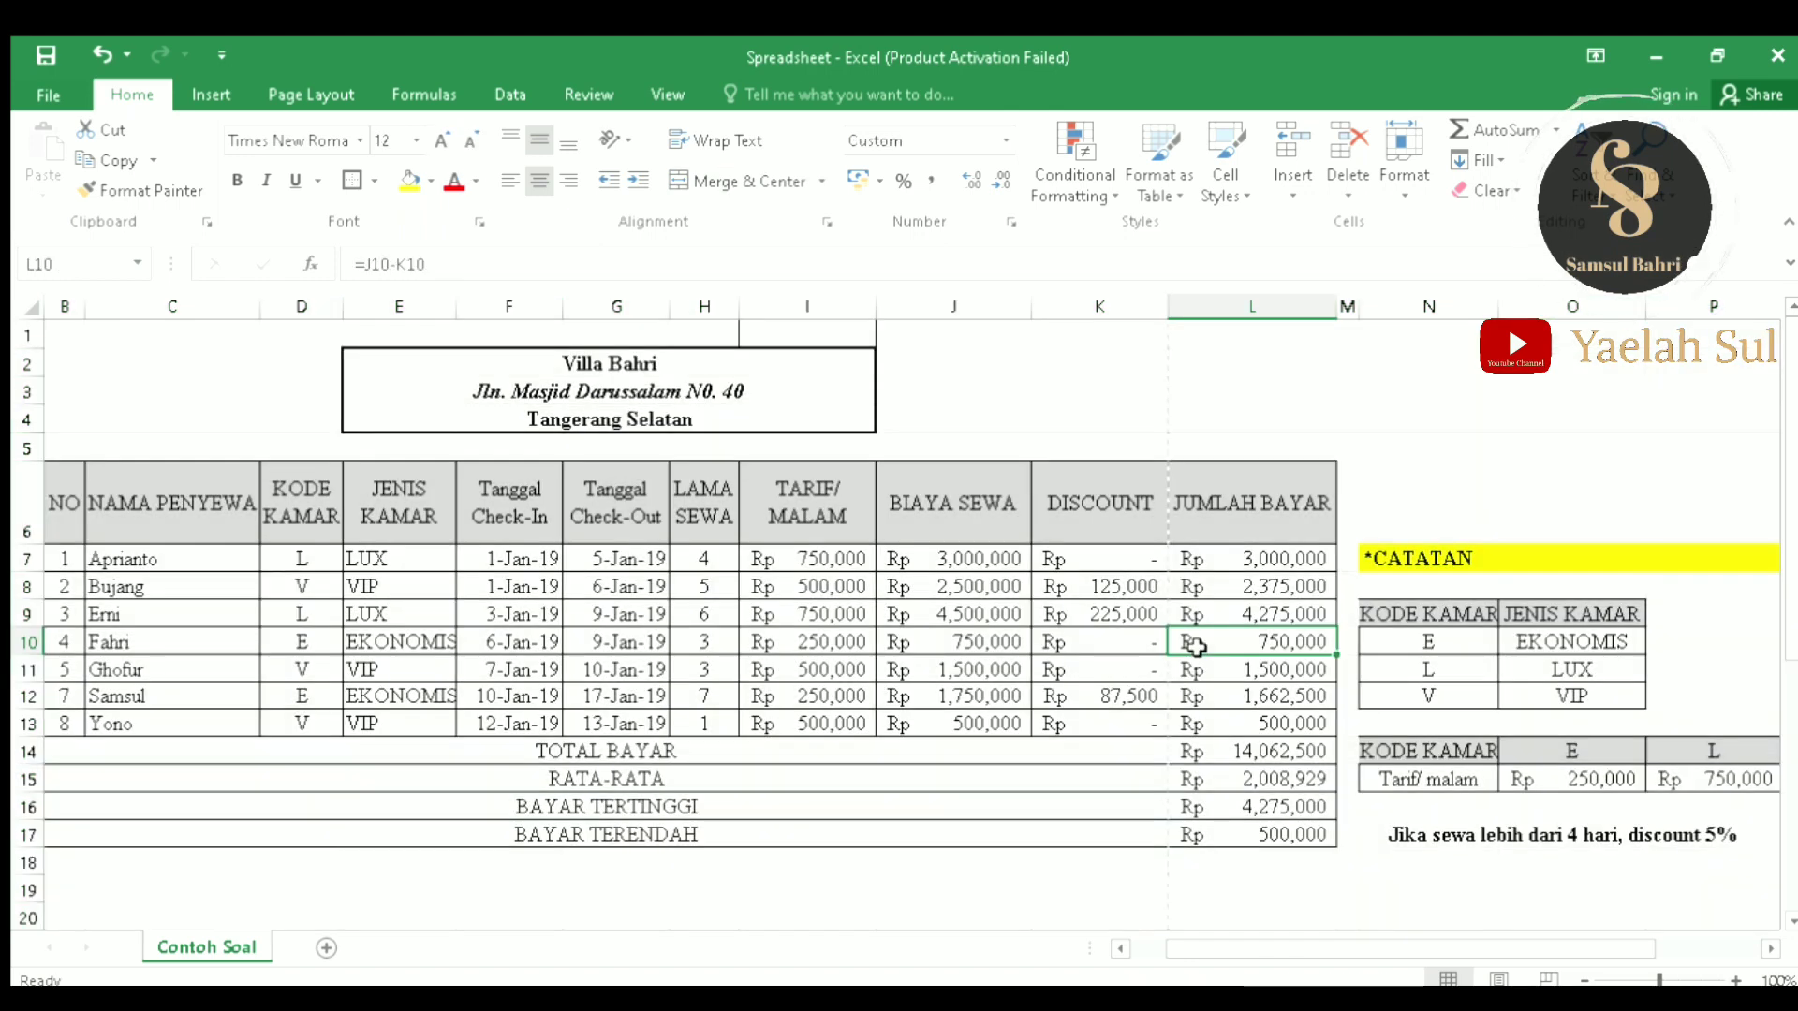
scroll(1196, 646, "left", 1)
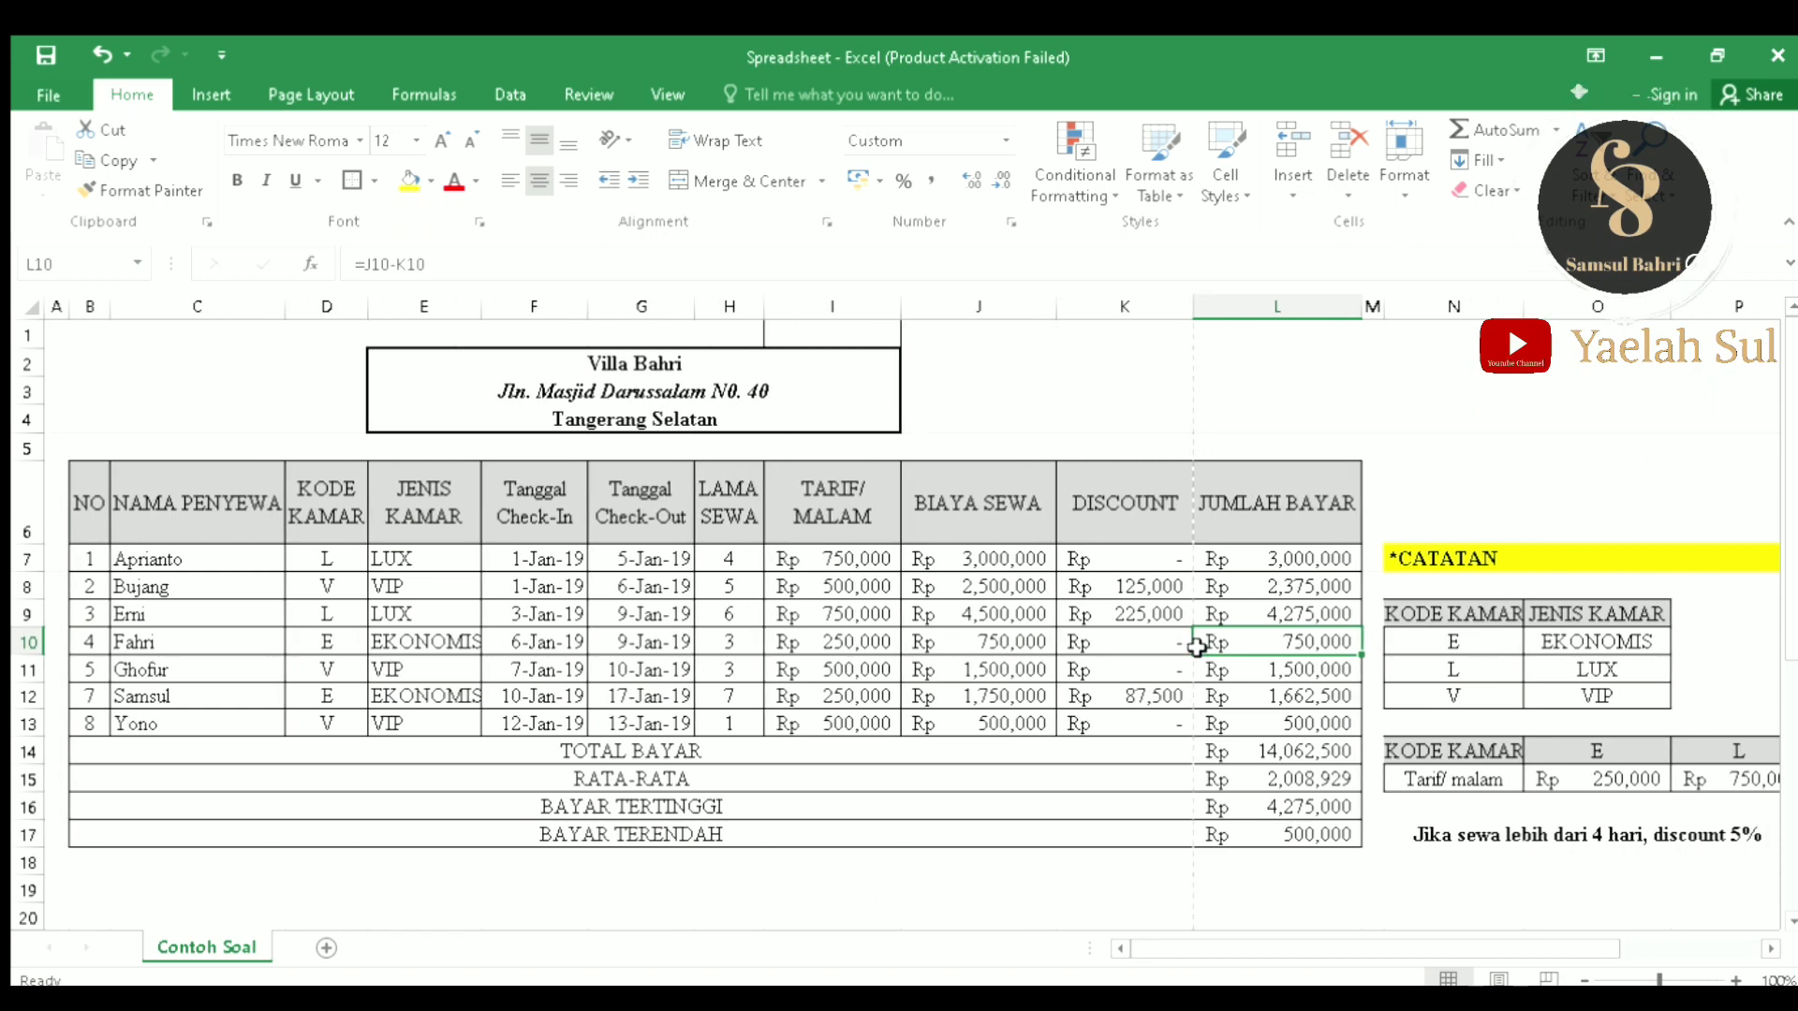
Step: Preview the printout through page 3 to check the page splits, and return to the sheet
left_click(1303, 501)
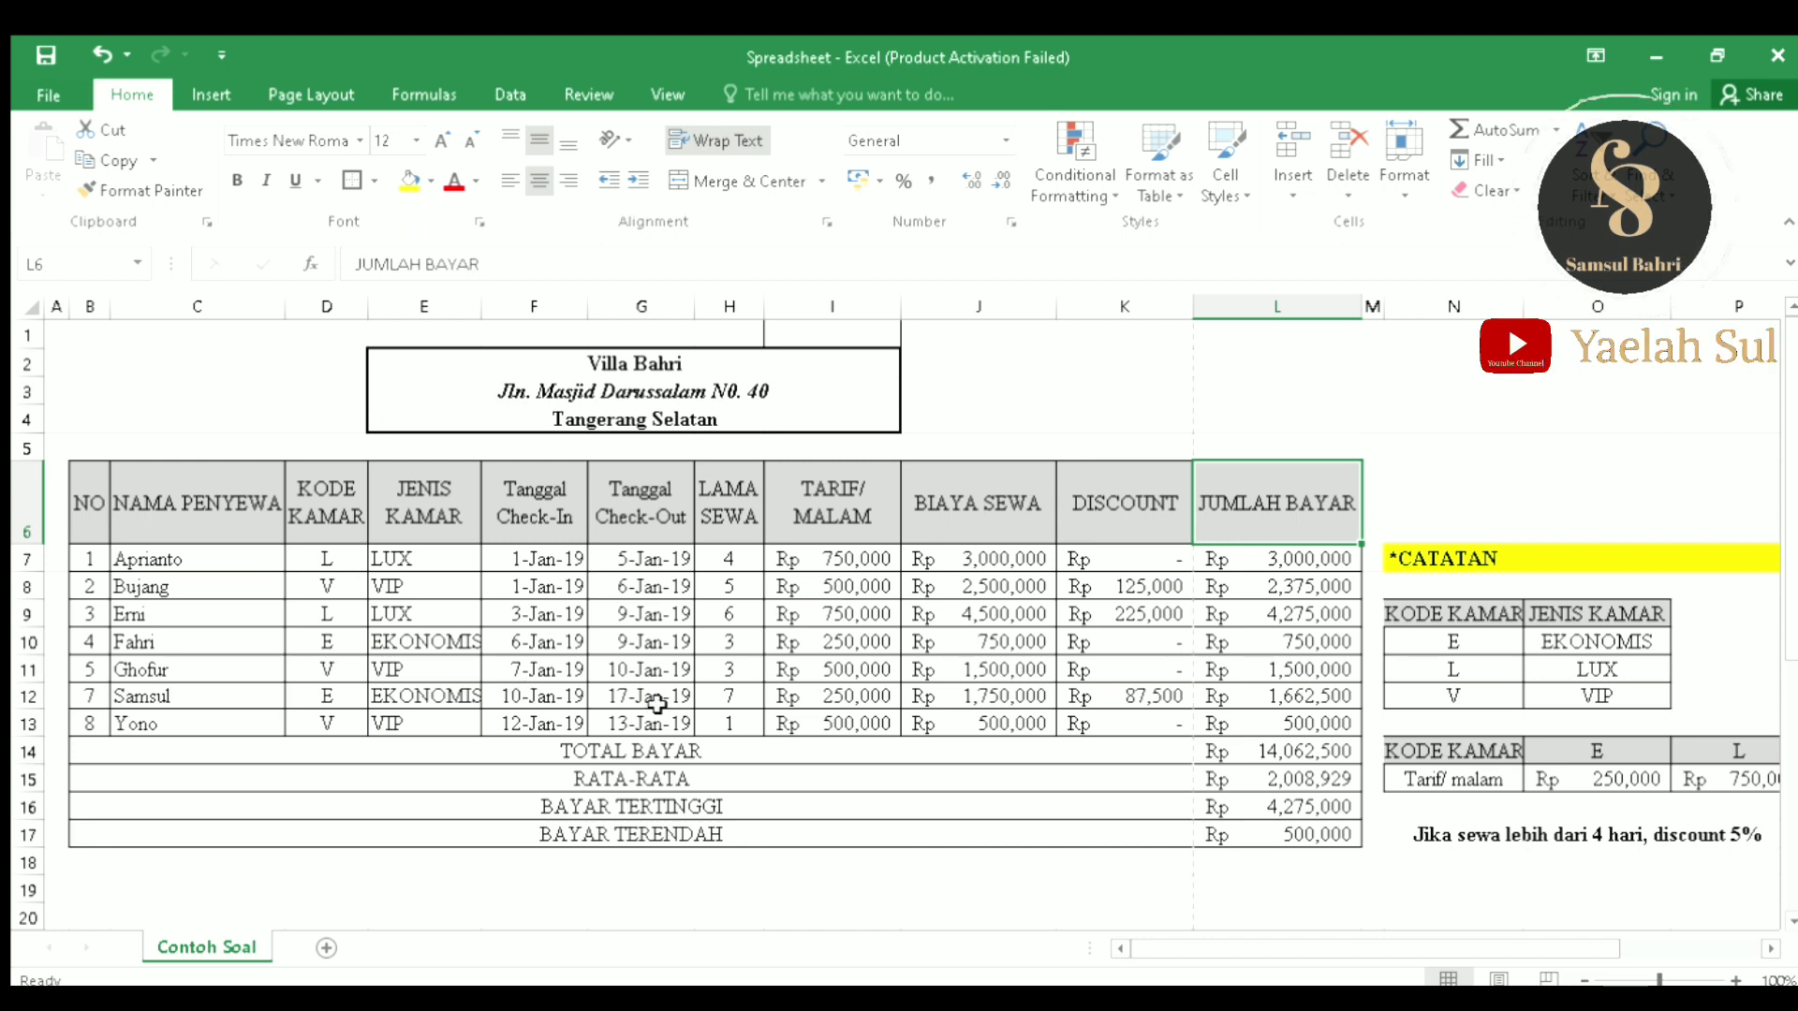
key("ctrl+p")
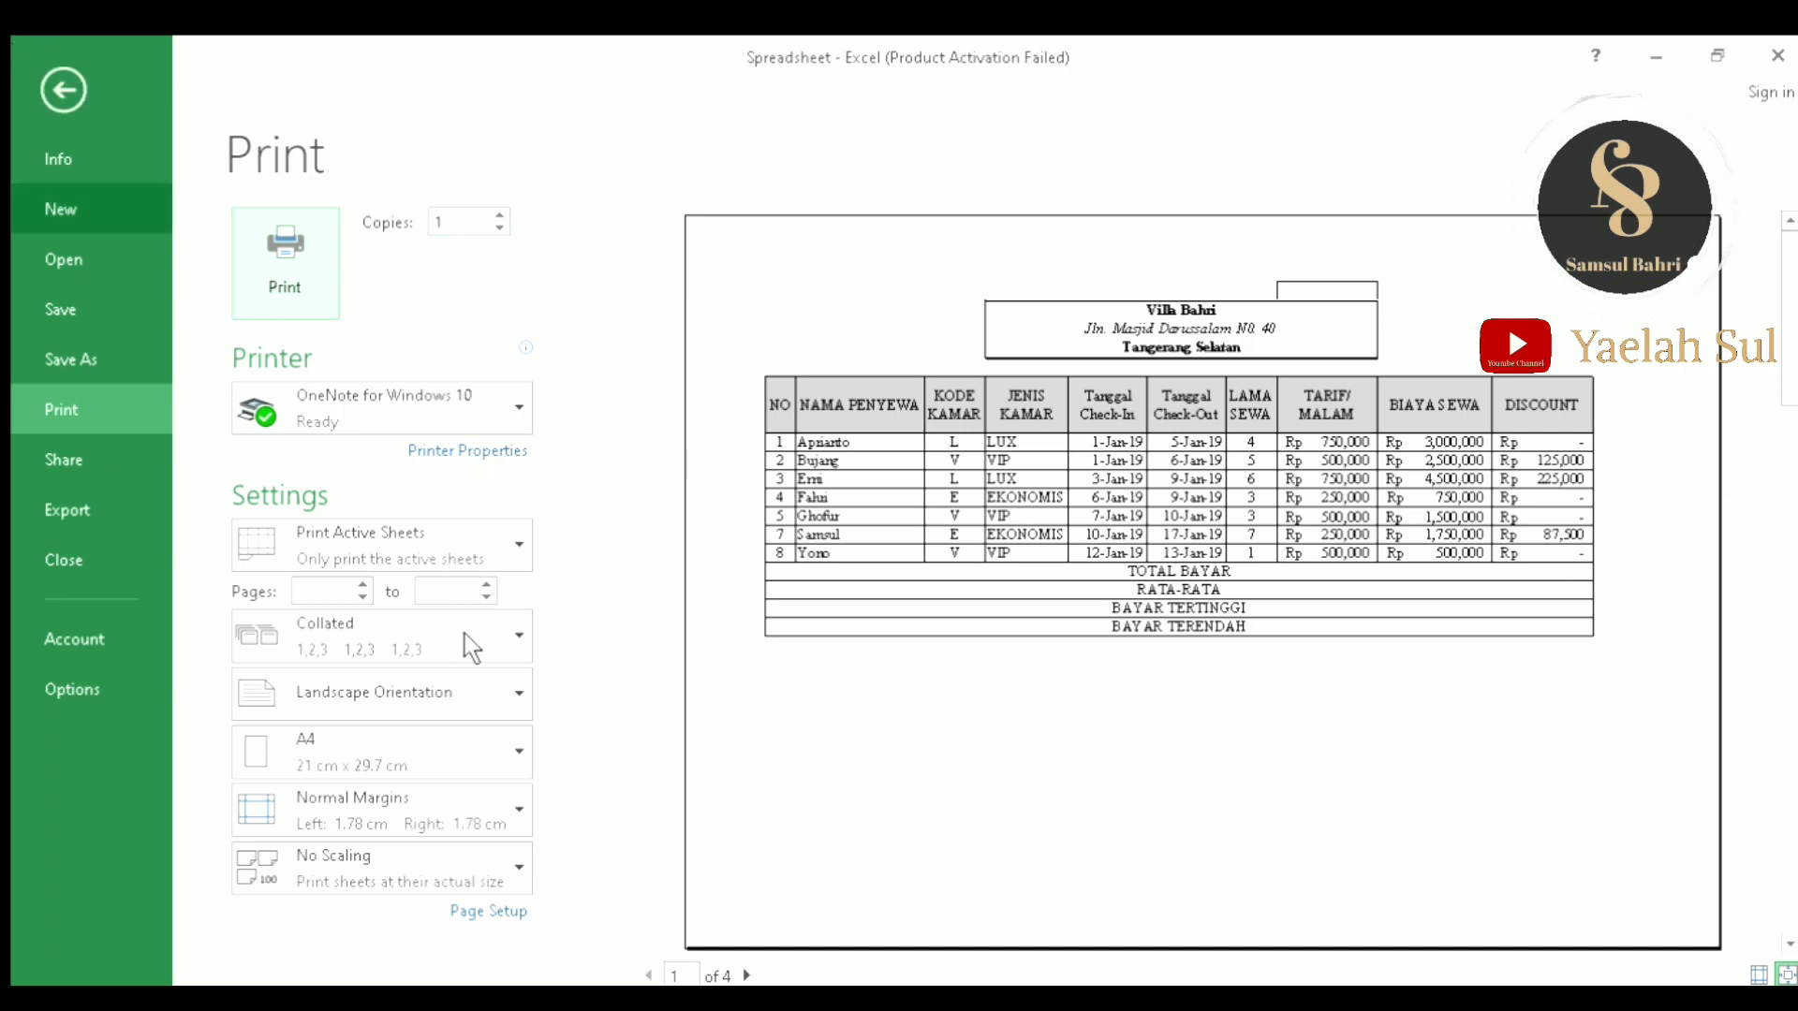
left_click(739, 976)
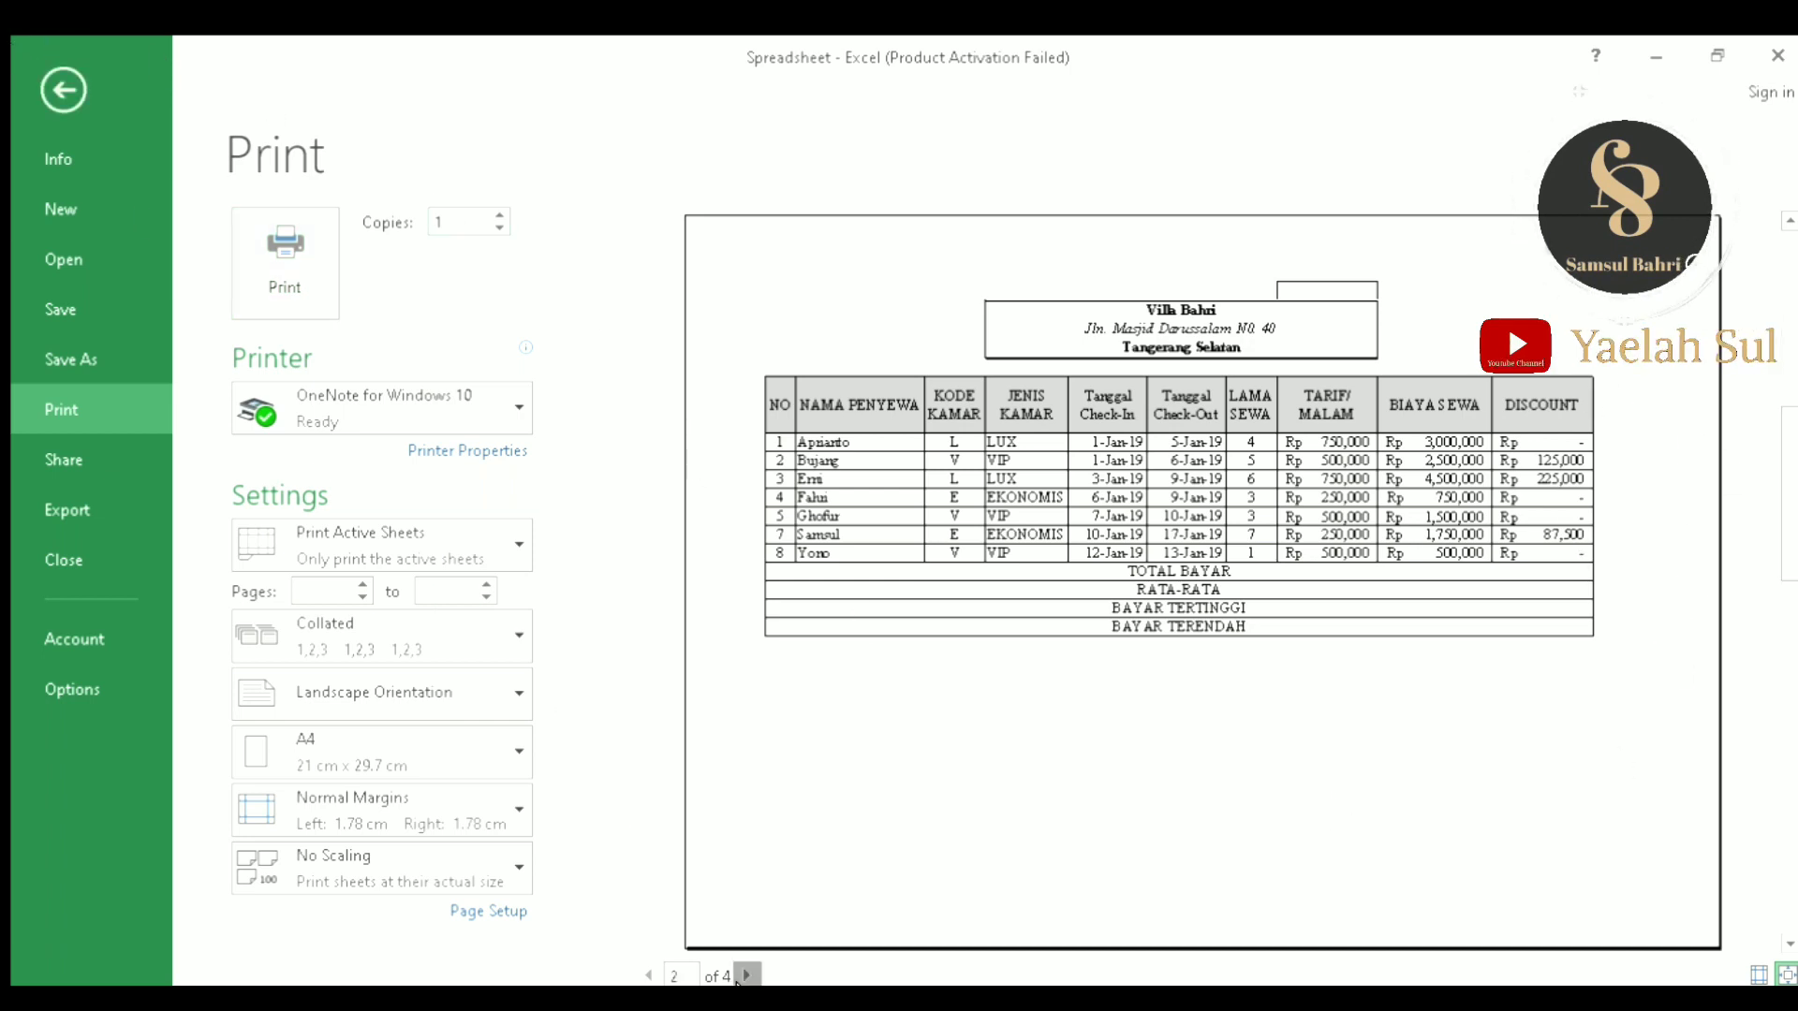
left_click(739, 976)
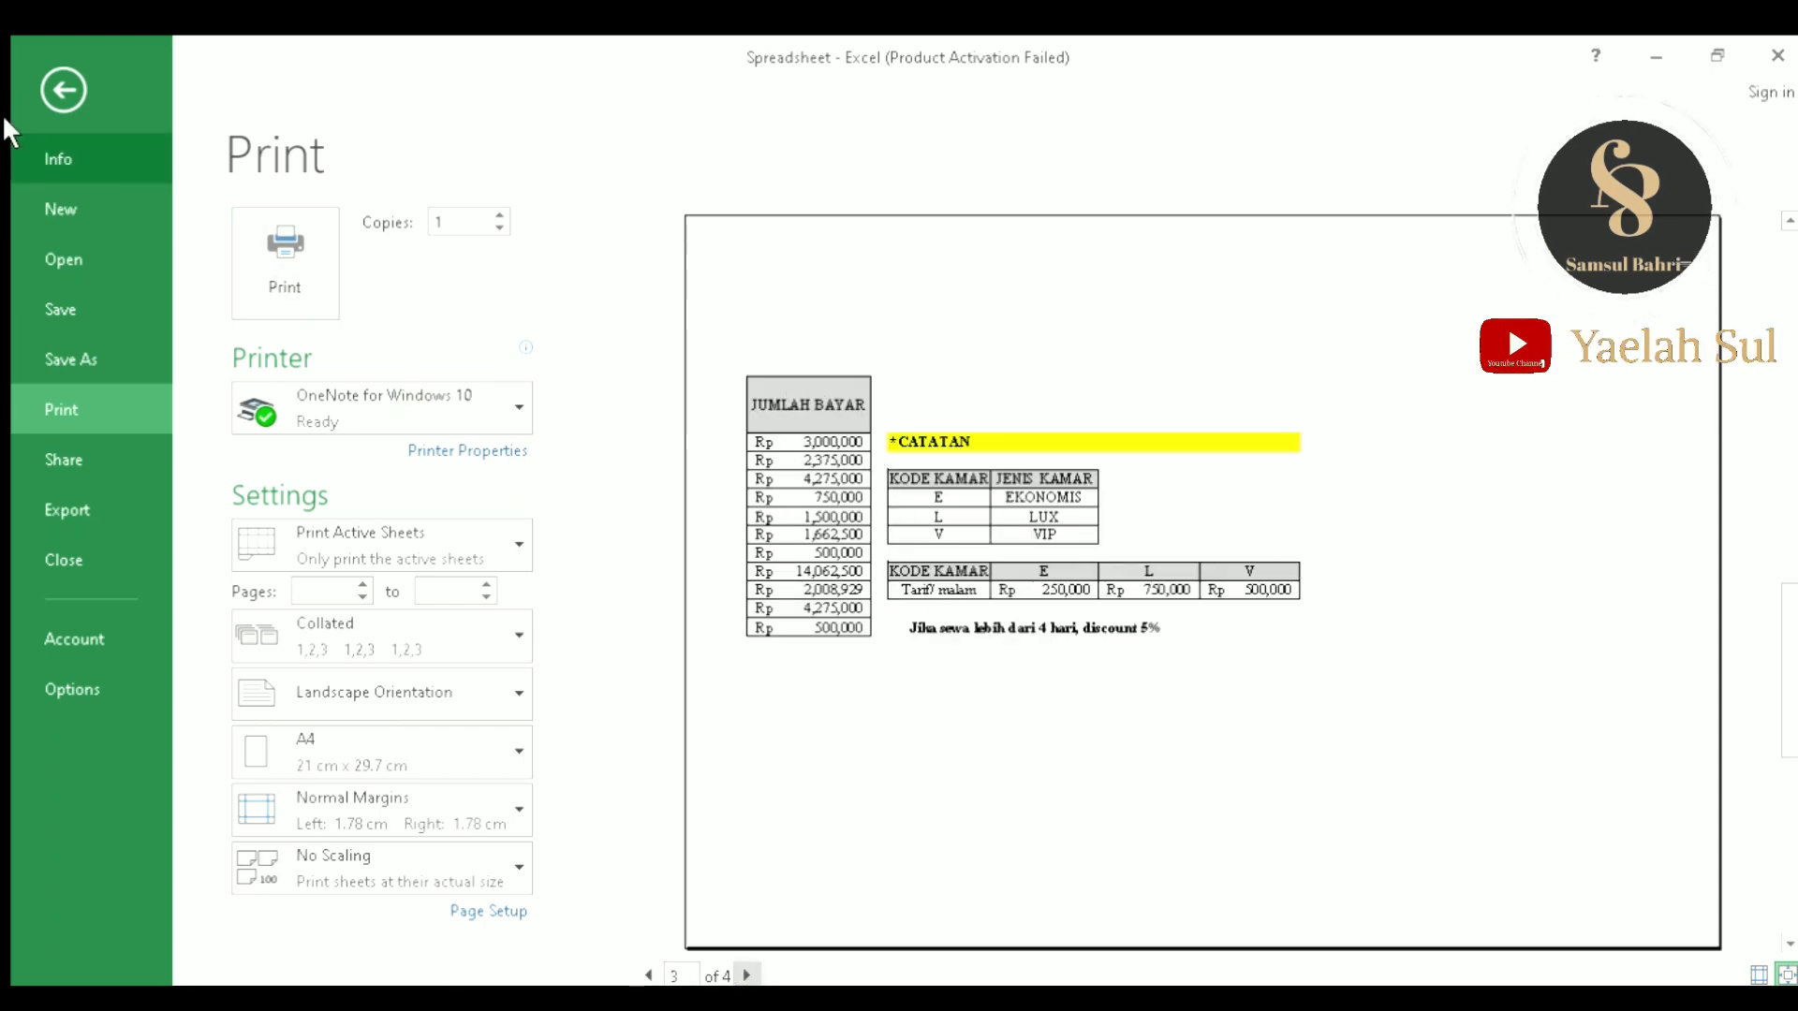
left_click(38, 90)
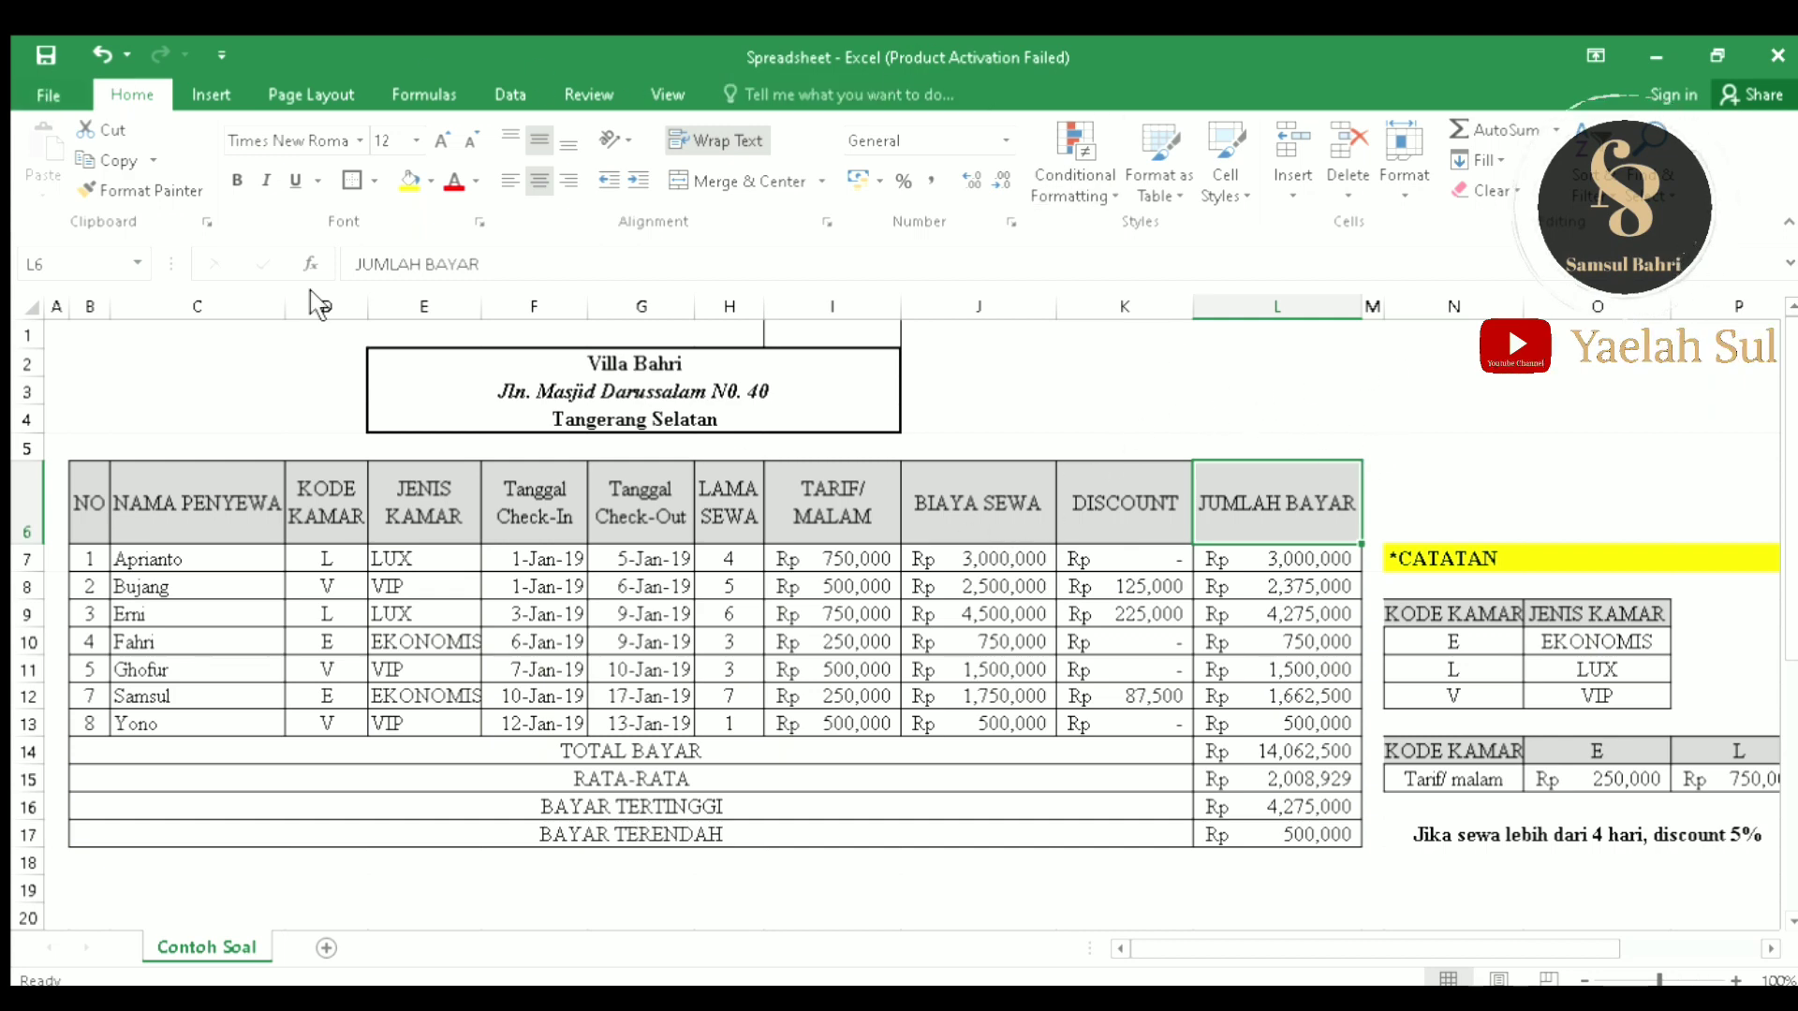
Step: Widen the NAMA PENYEWA column, and autofit column C to its contents
left_click(328, 94)
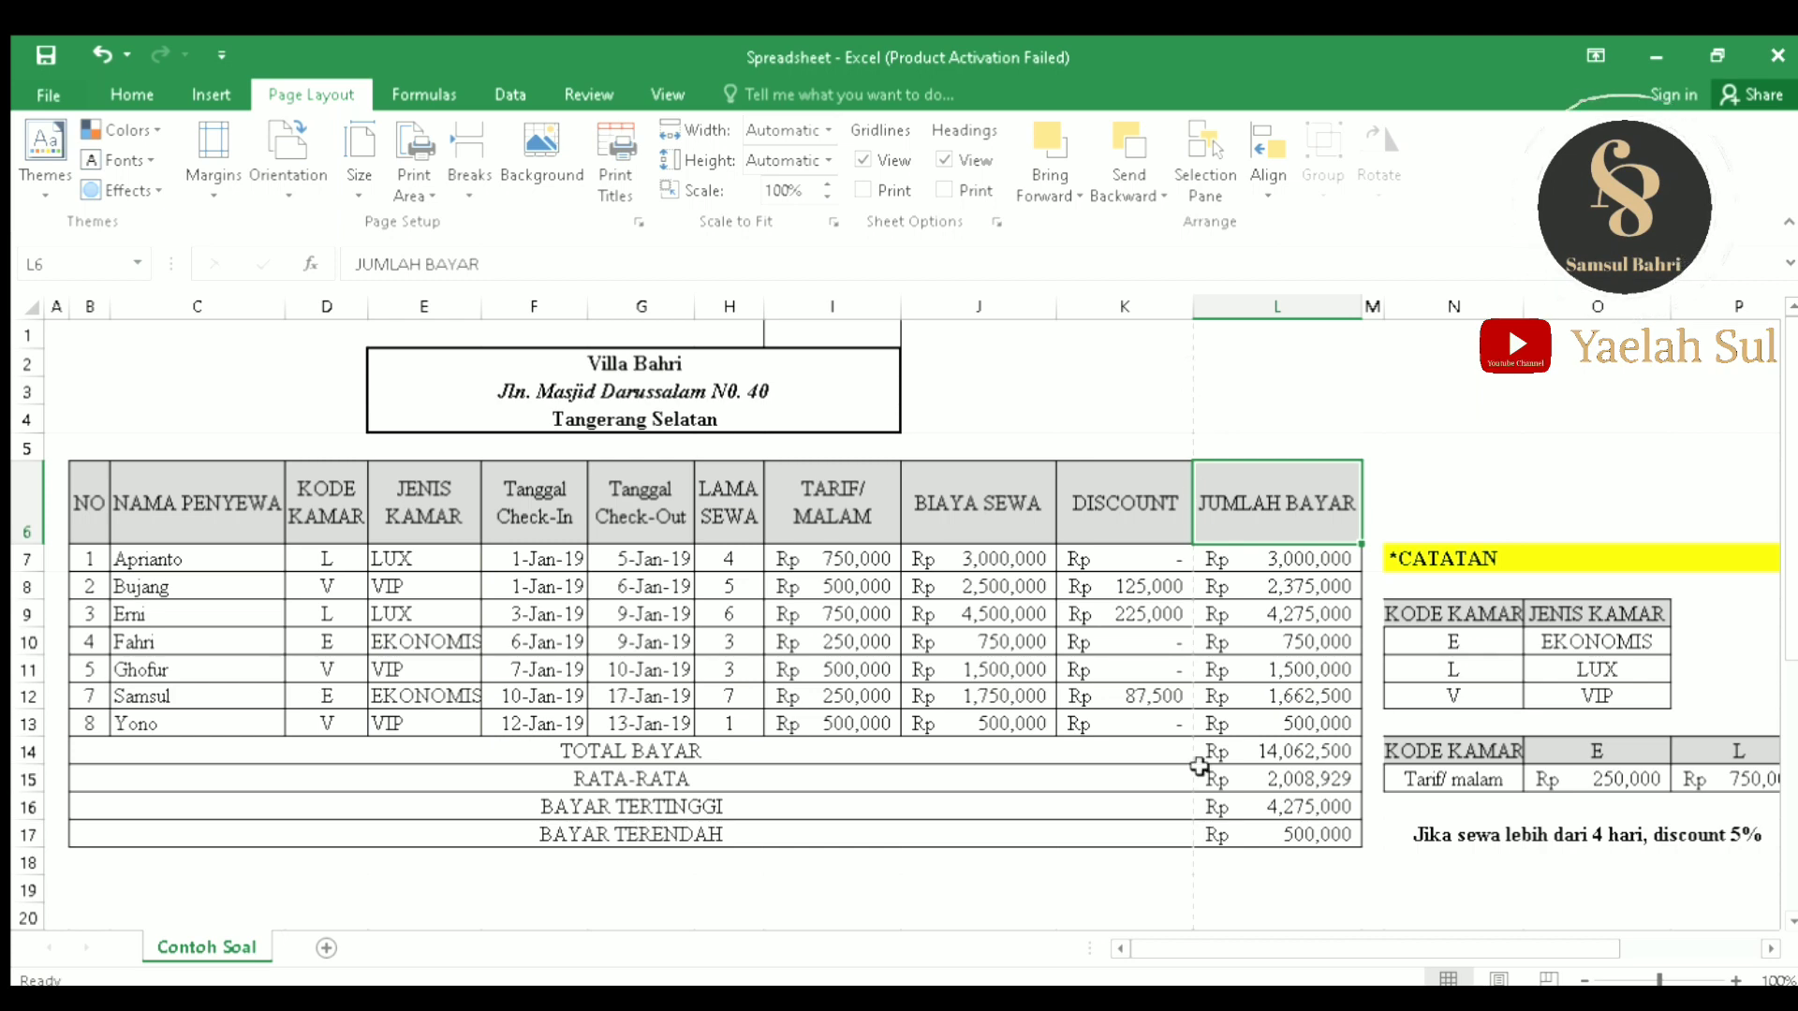
scroll(1199, 766, "down", 3)
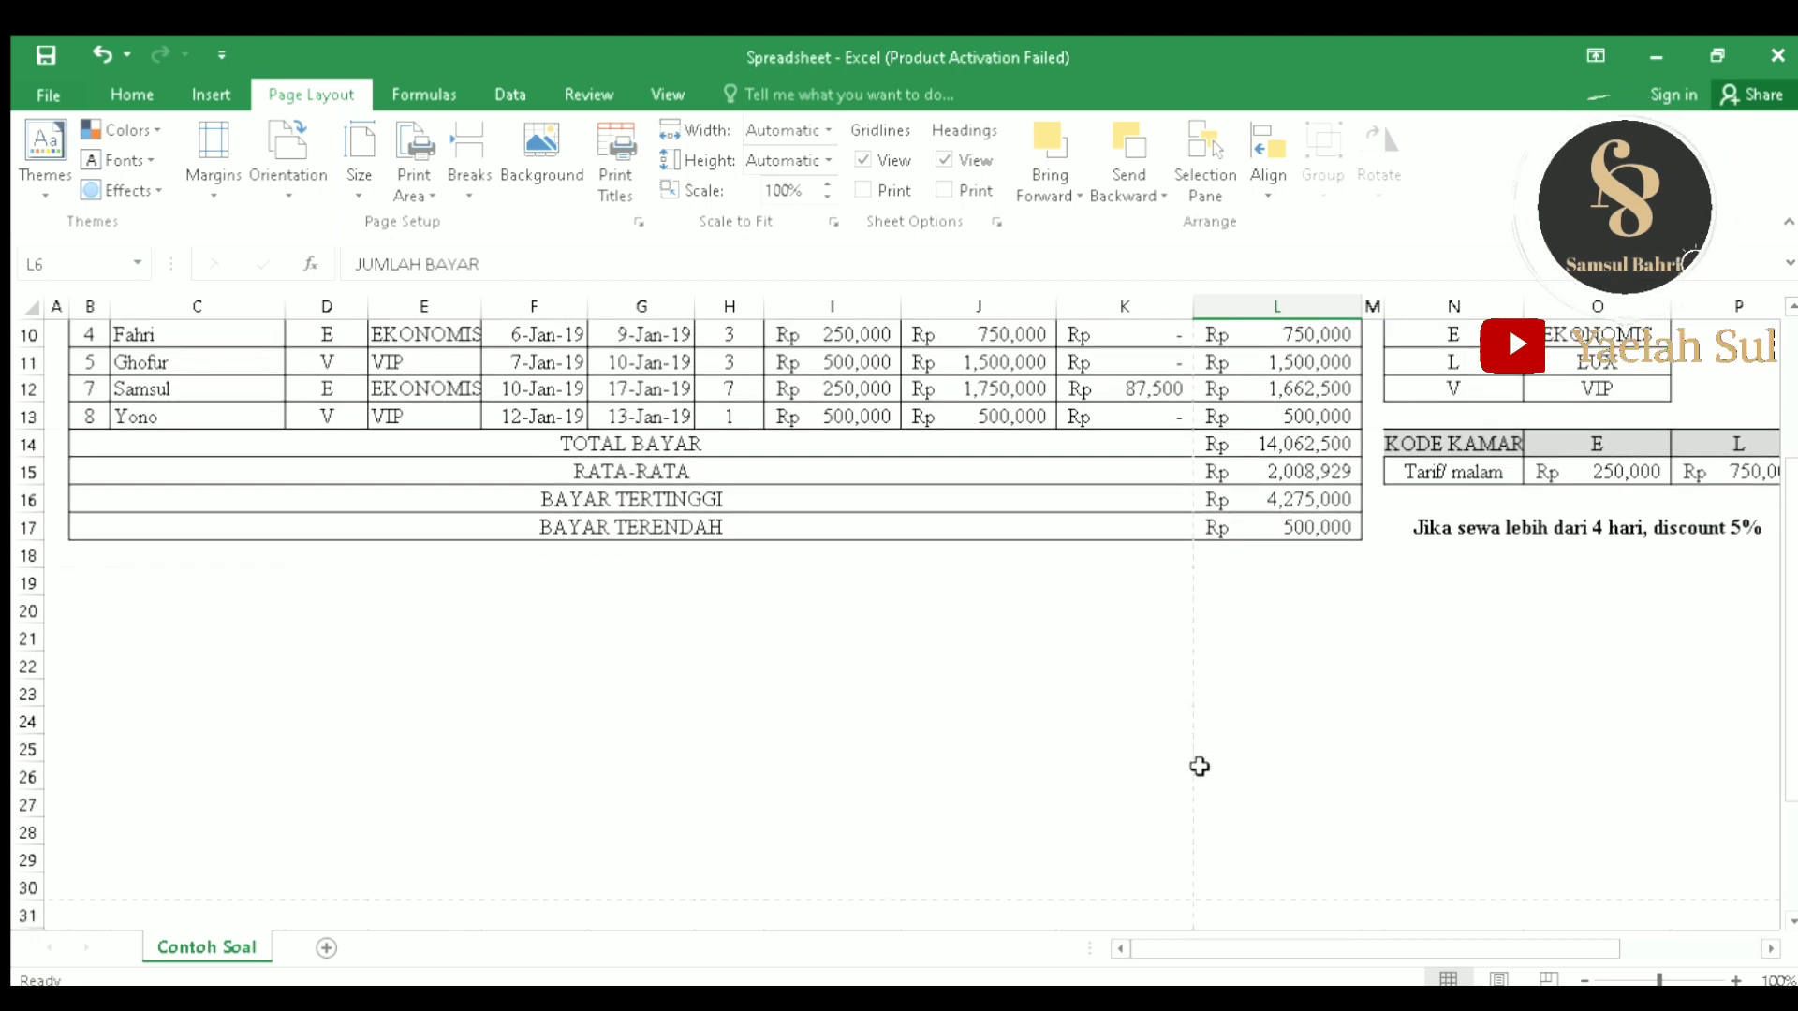
scroll(1199, 767, "up", 3)
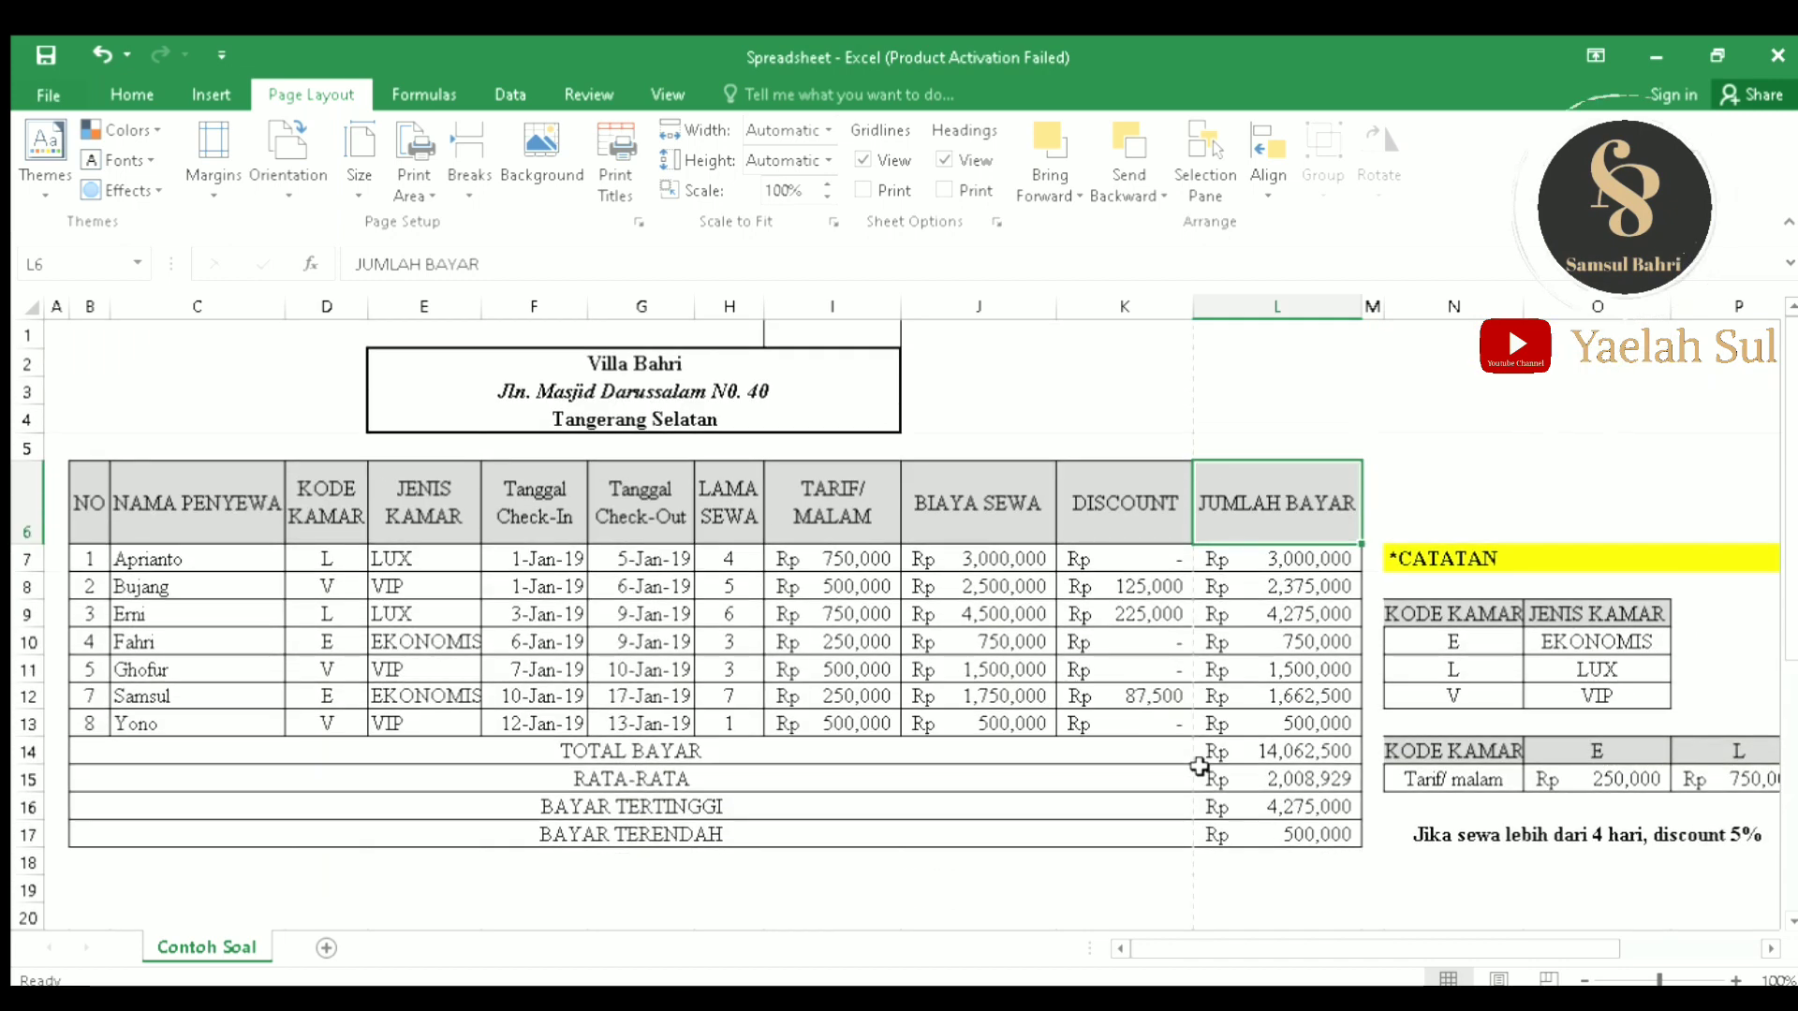
scroll(1194, 763, "down", 1)
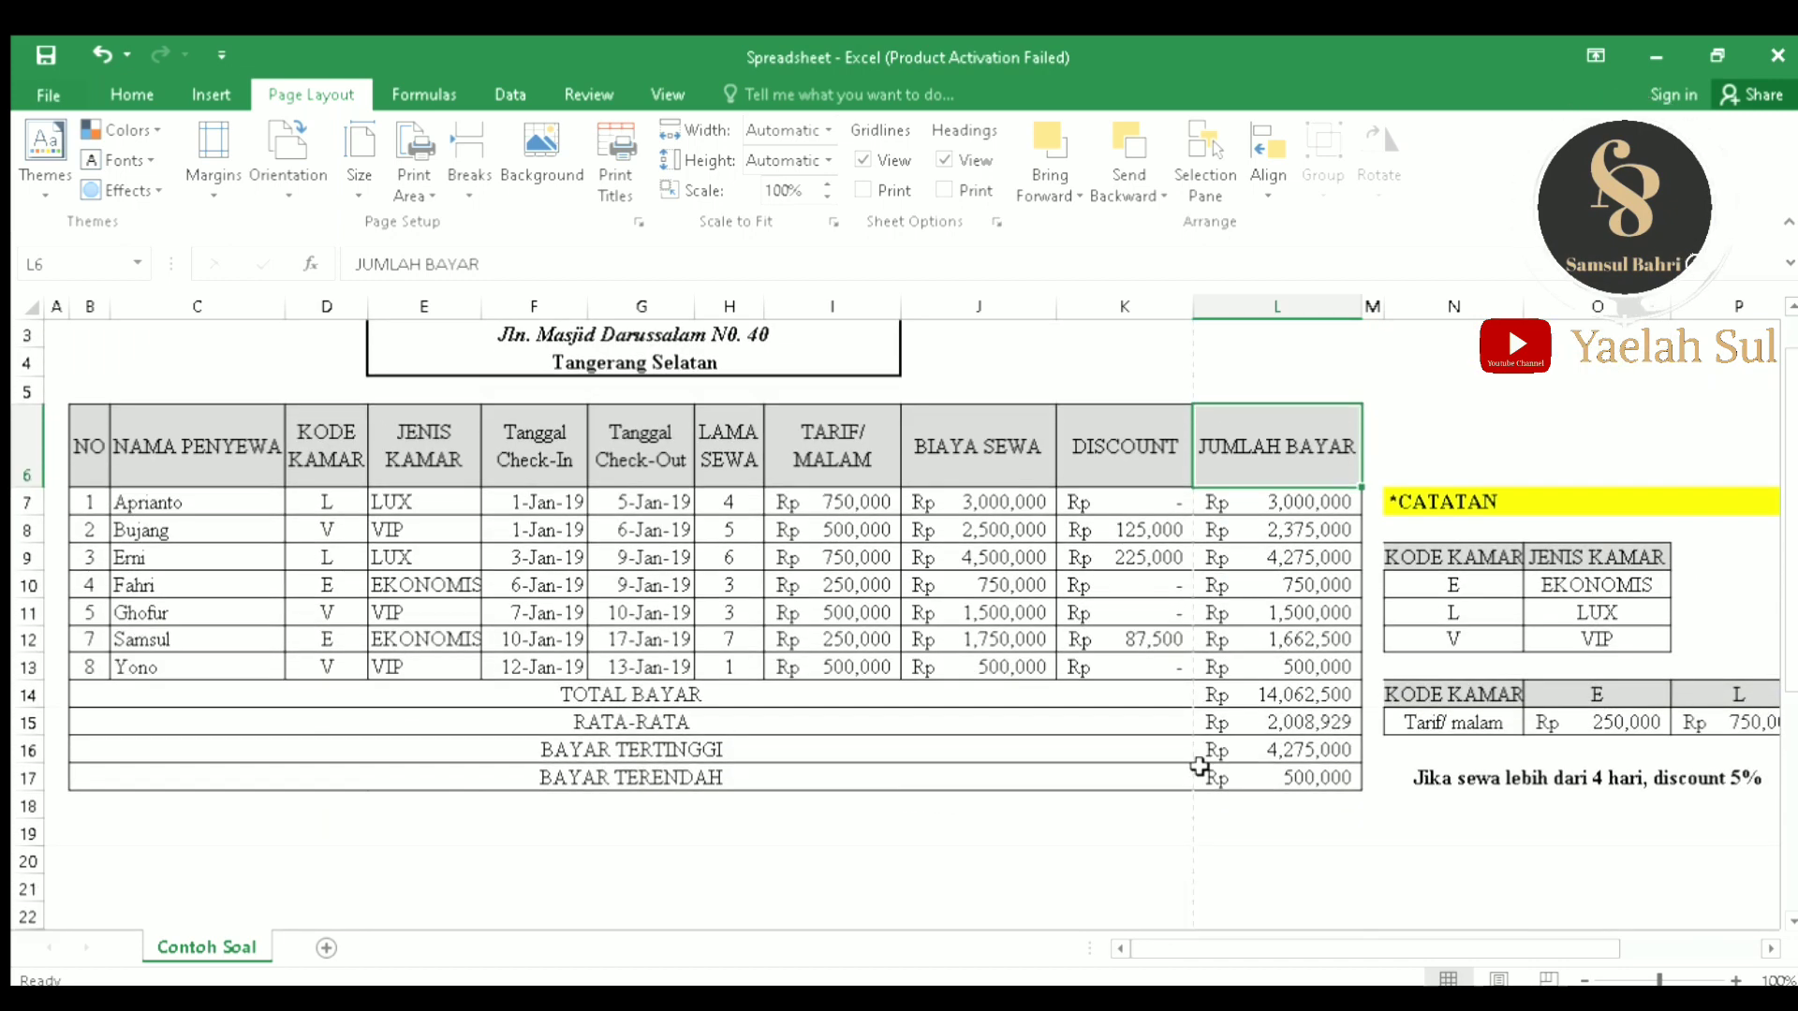
scroll(1196, 763, "up", 1)
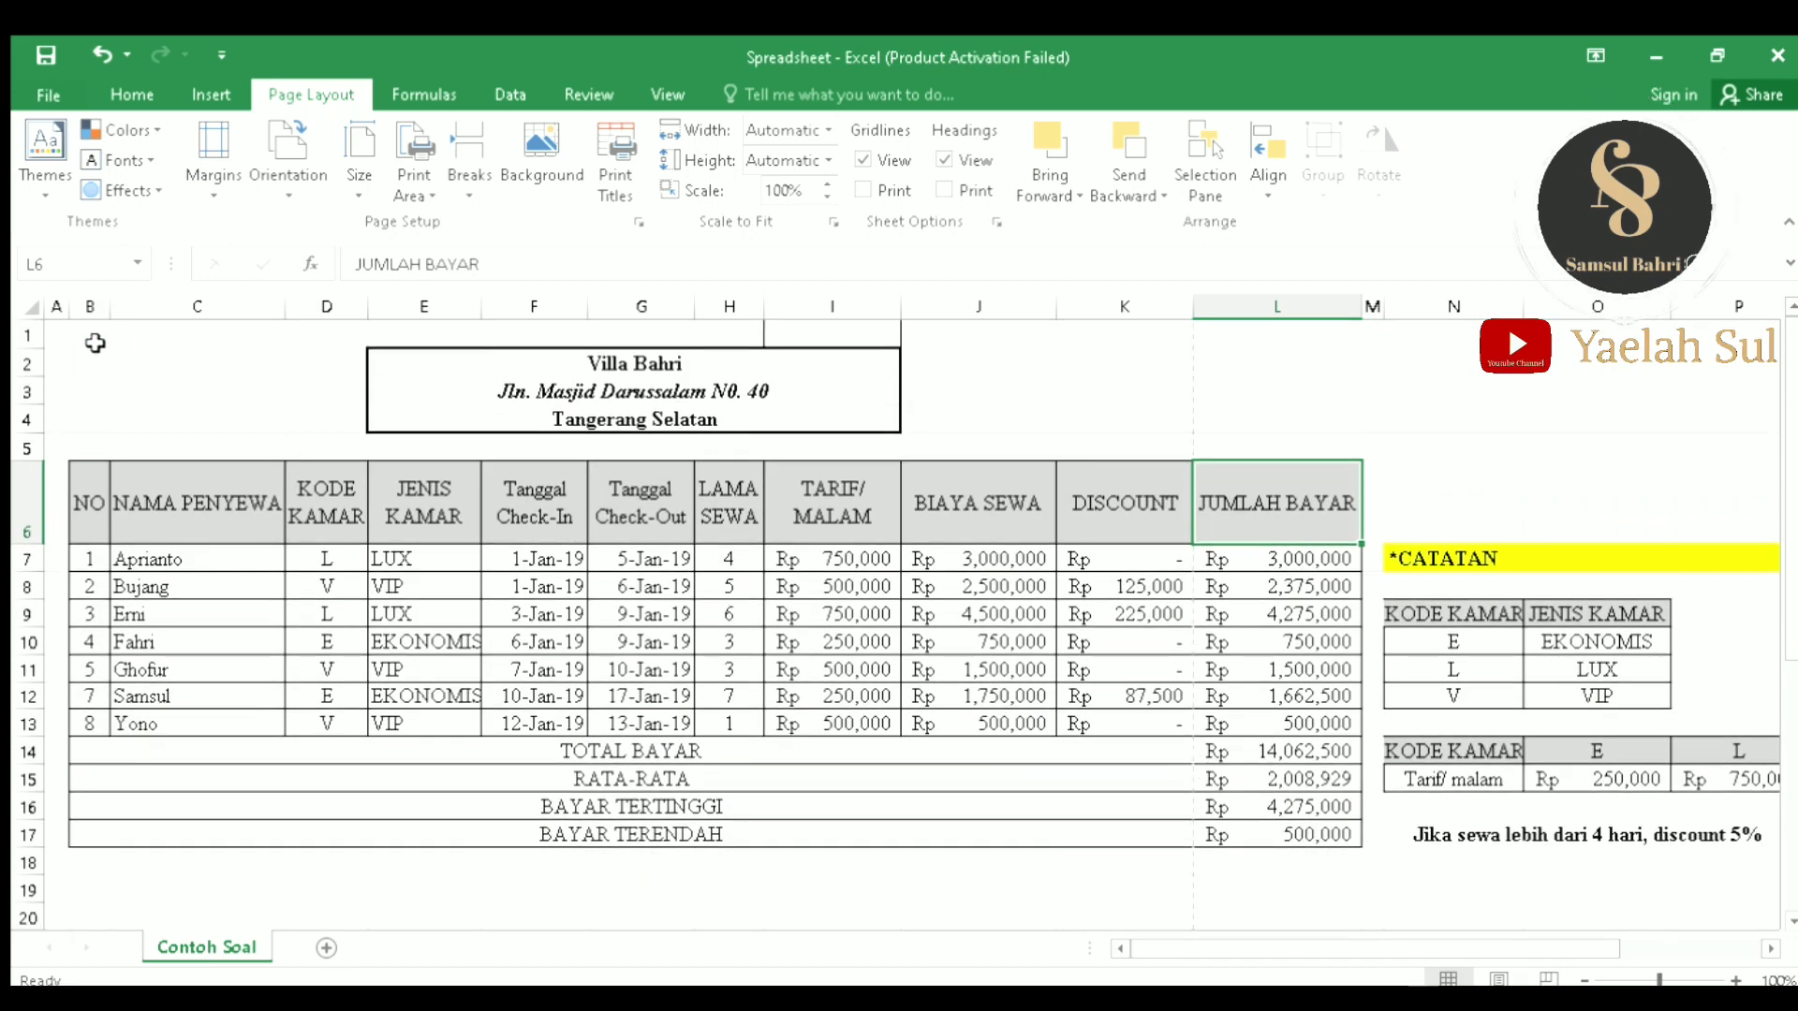
left_click(94, 342)
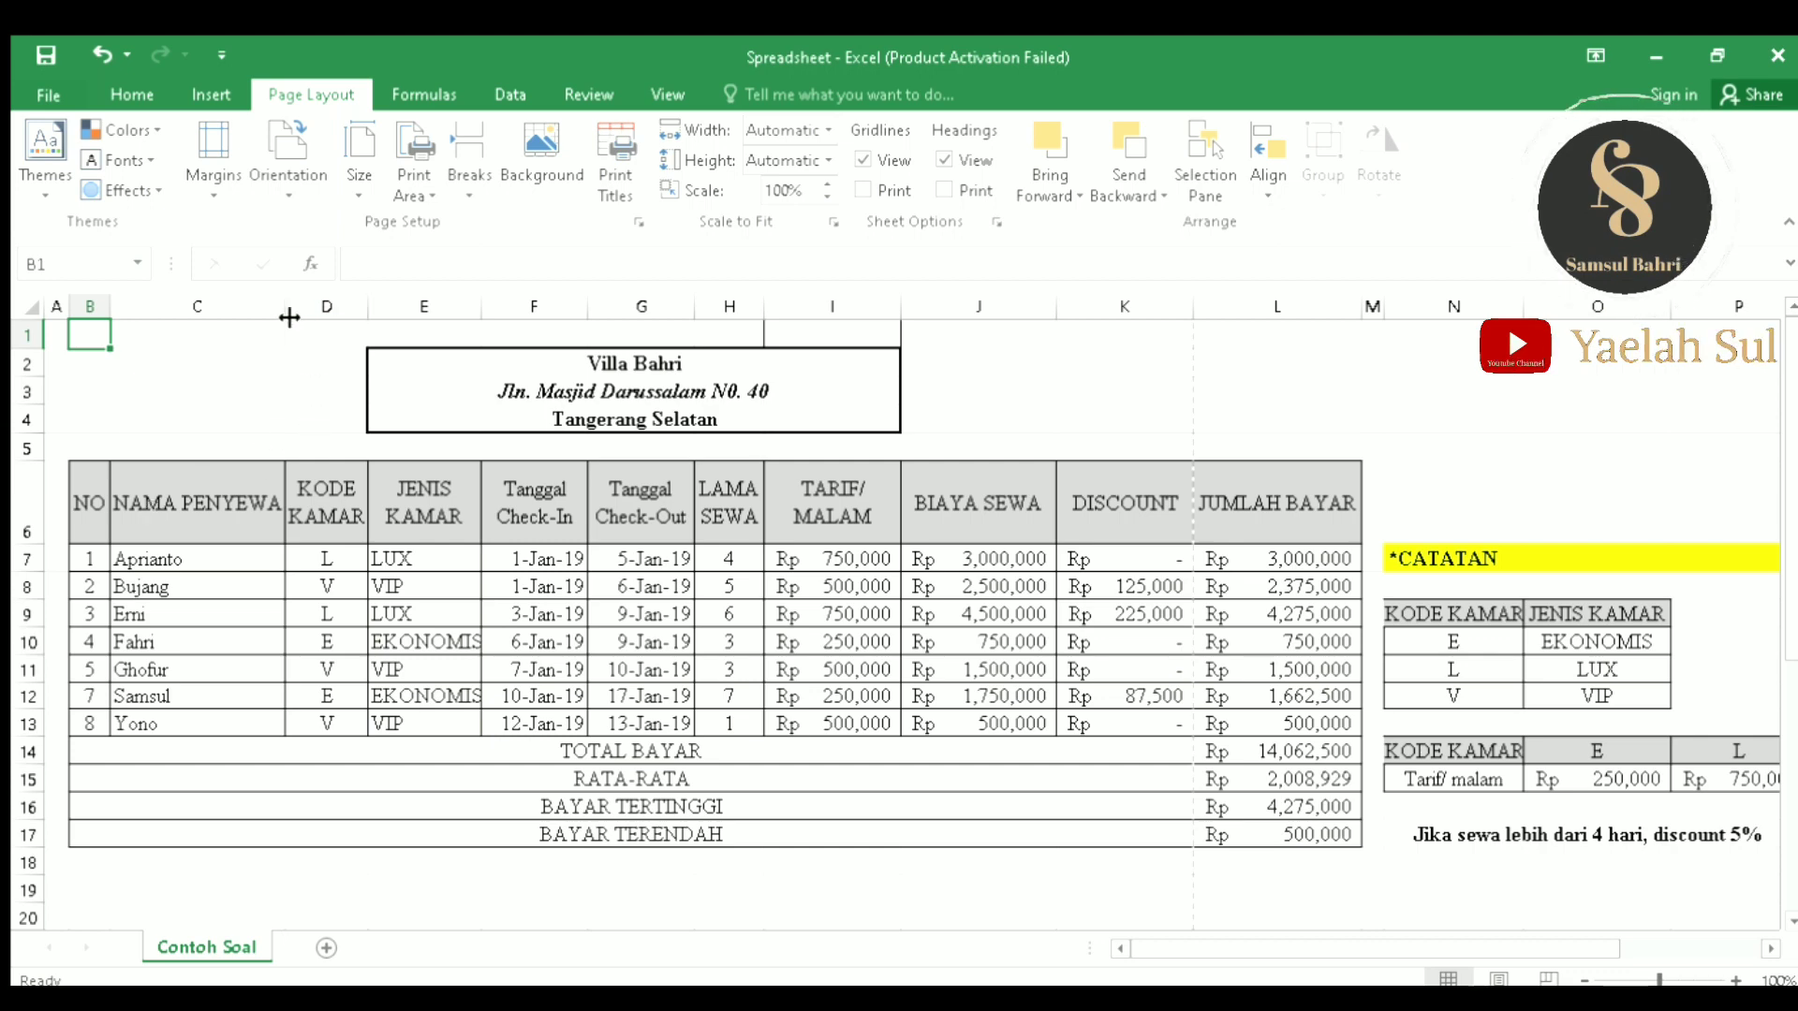
left_click_drag(288, 318, 350, 318)
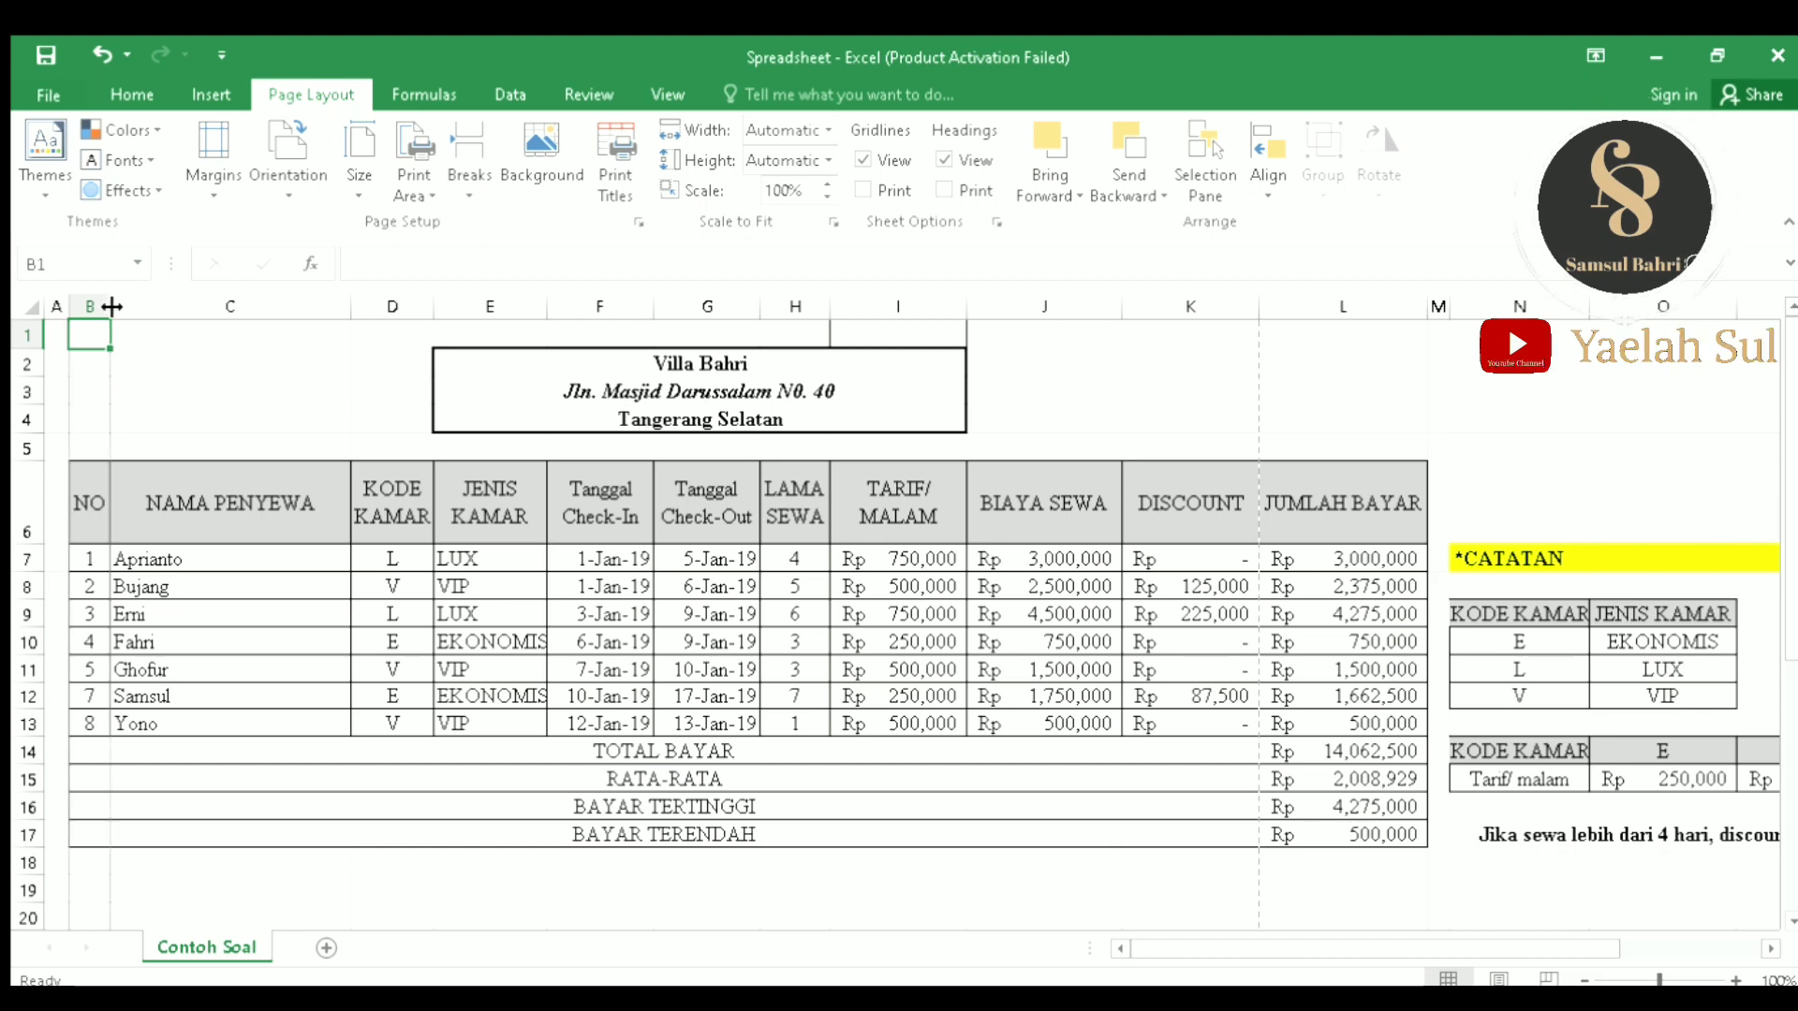
double_click(353, 312)
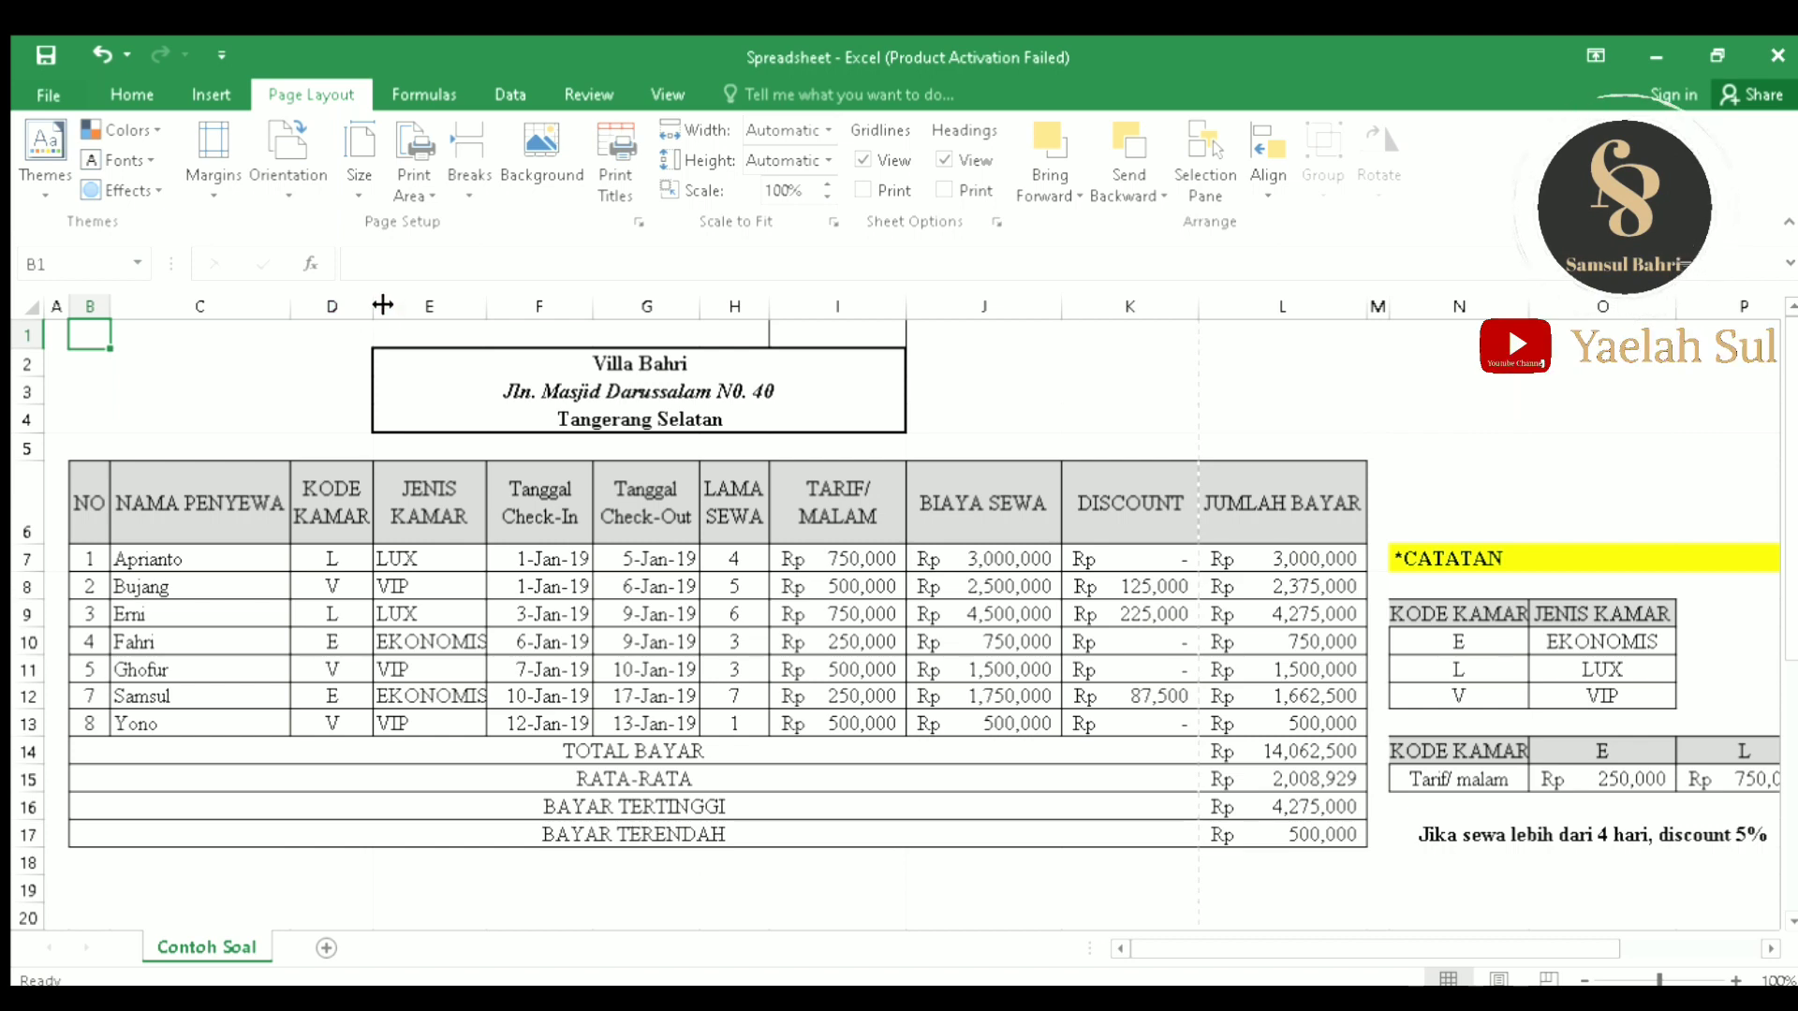
Step: Autofit the widths of columns E through K to narrow the rental table
double_click(1061, 306)
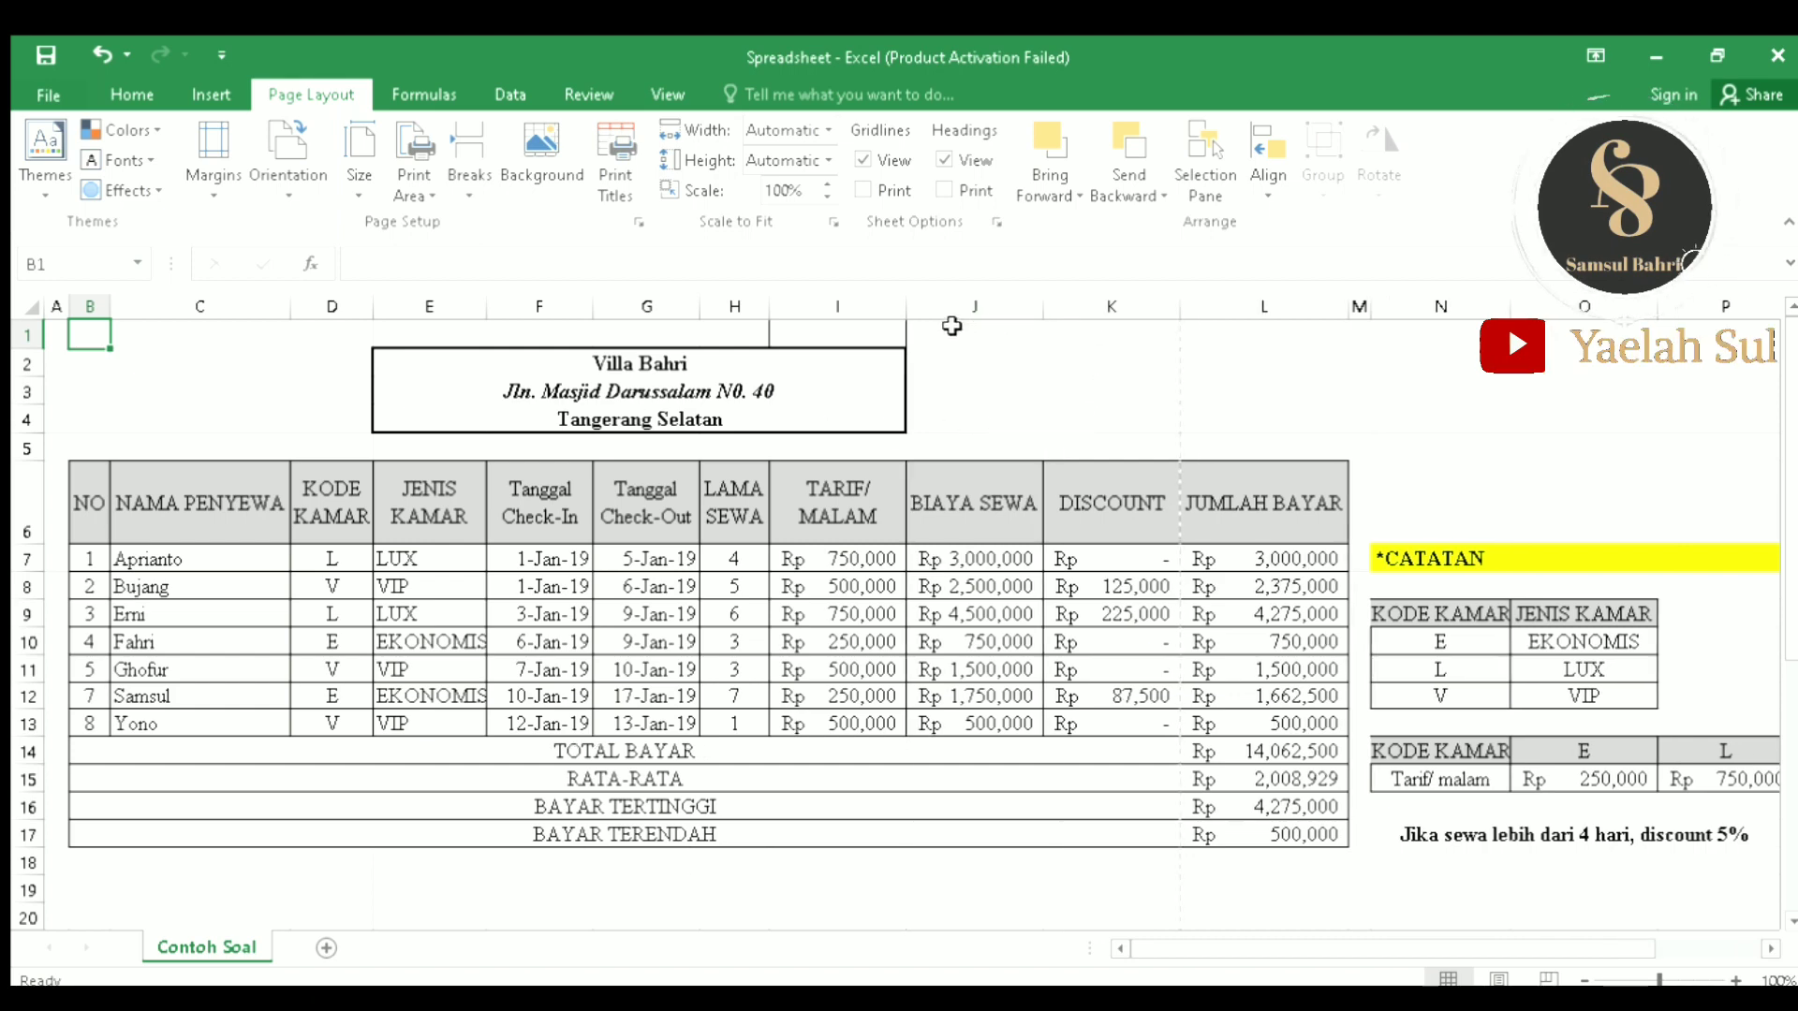
double_click(904, 306)
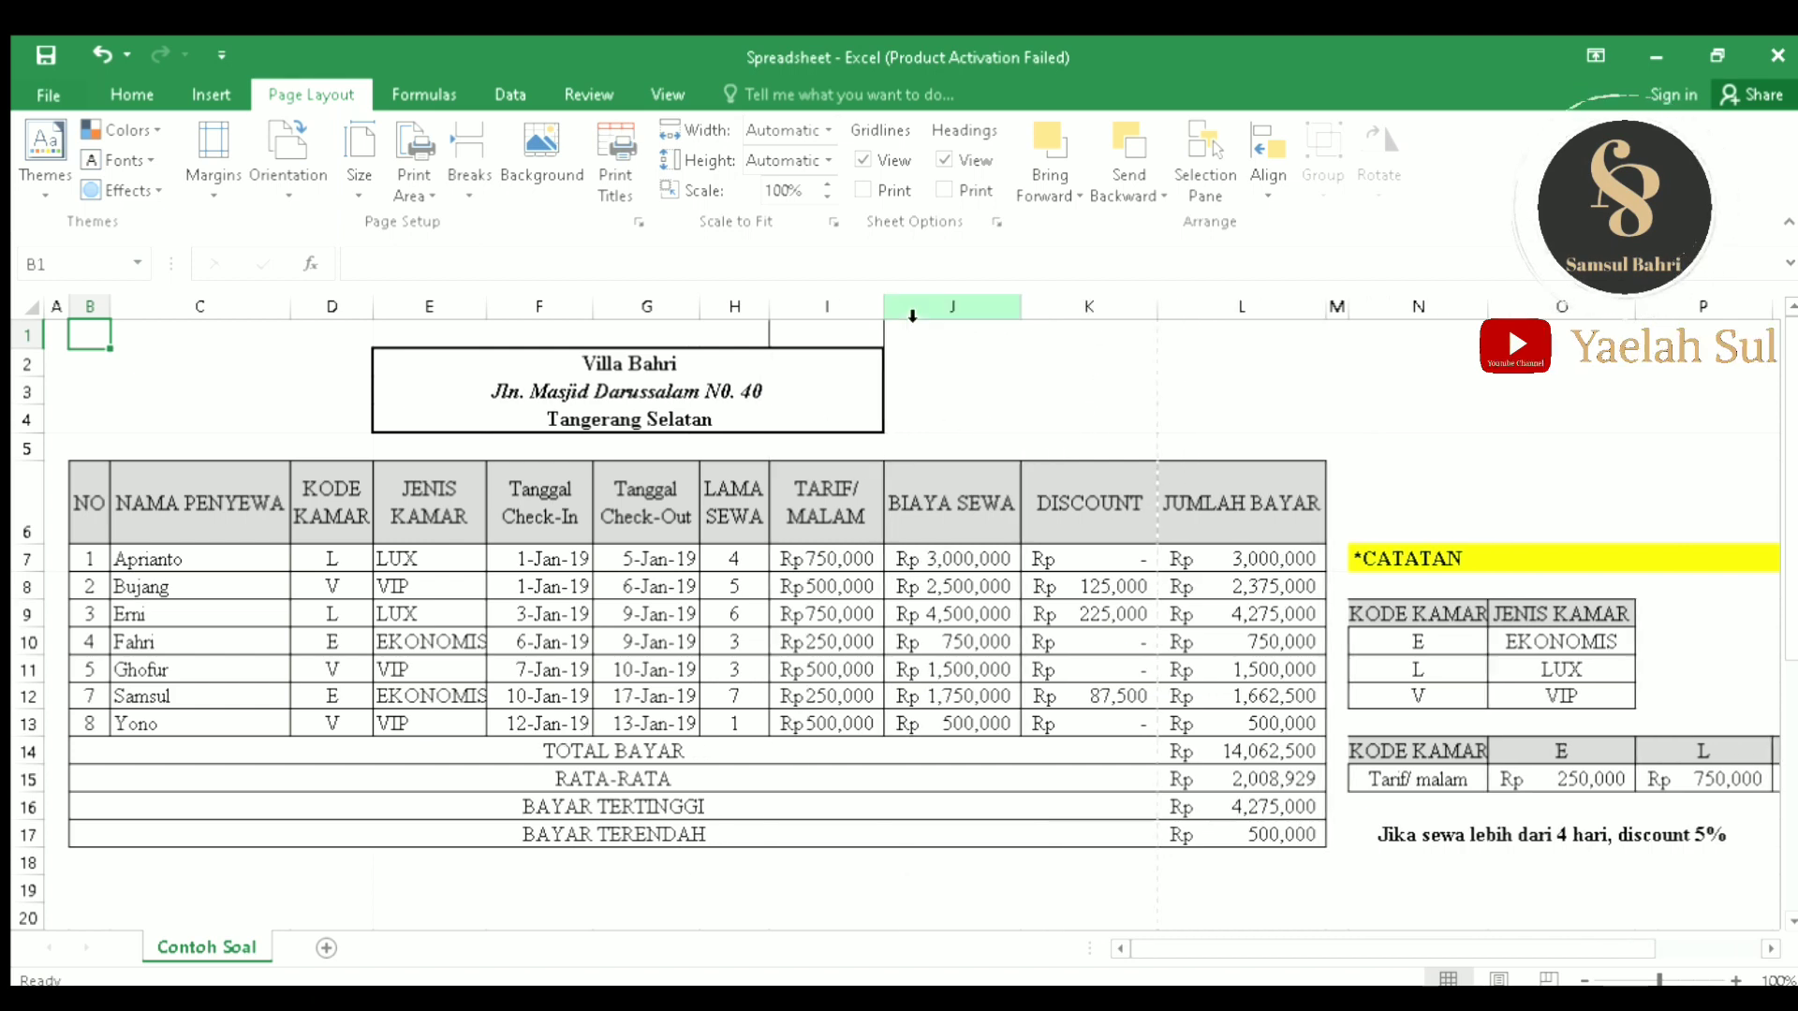
double_click(769, 307)
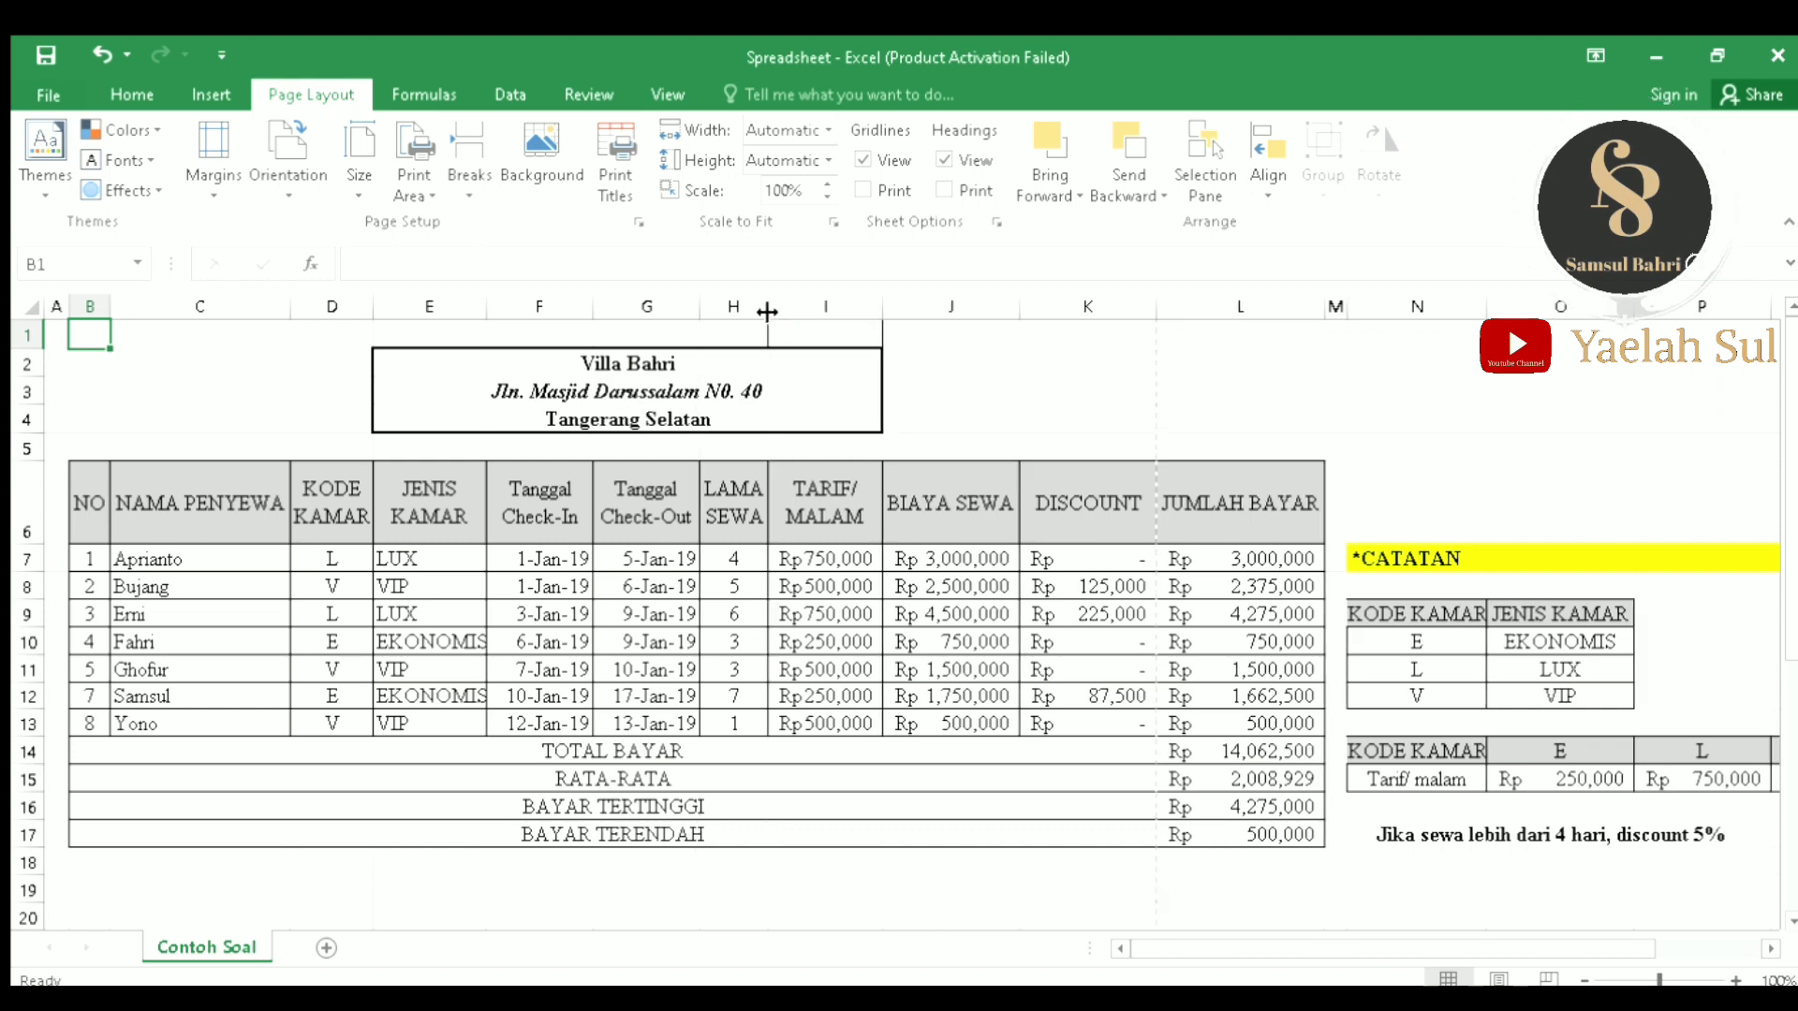
double_click(700, 307)
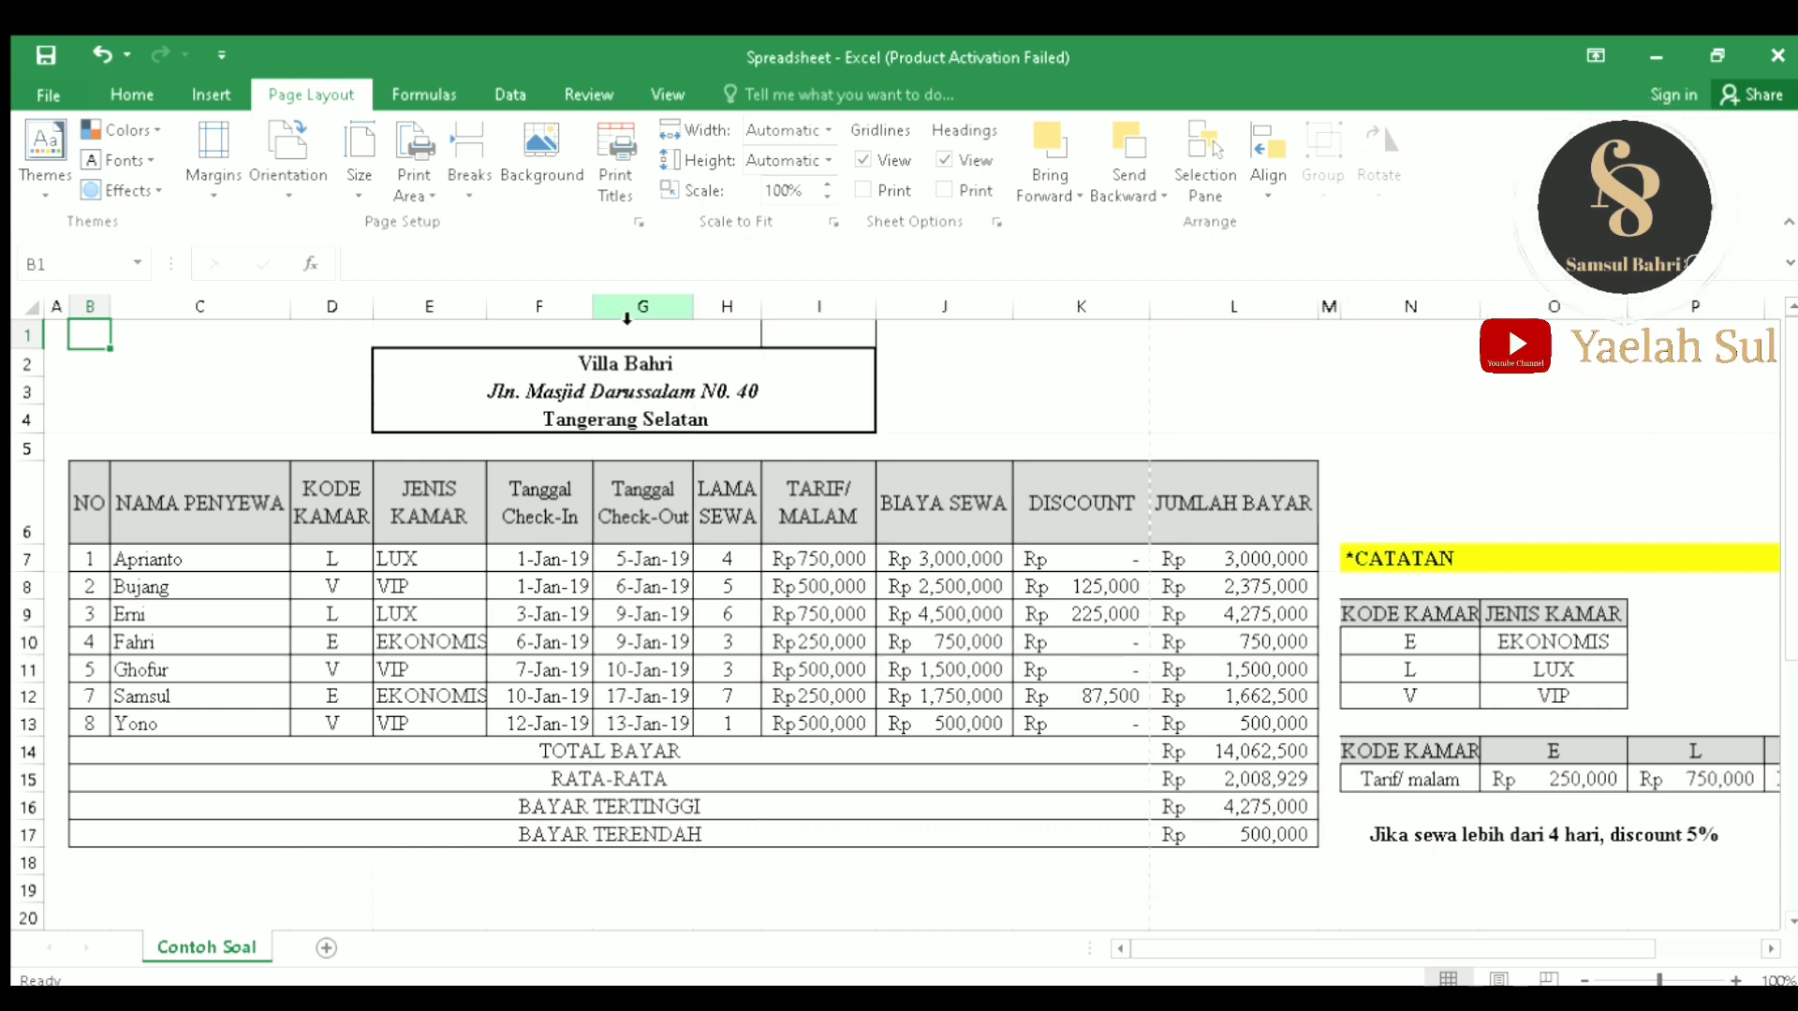
double_click(592, 307)
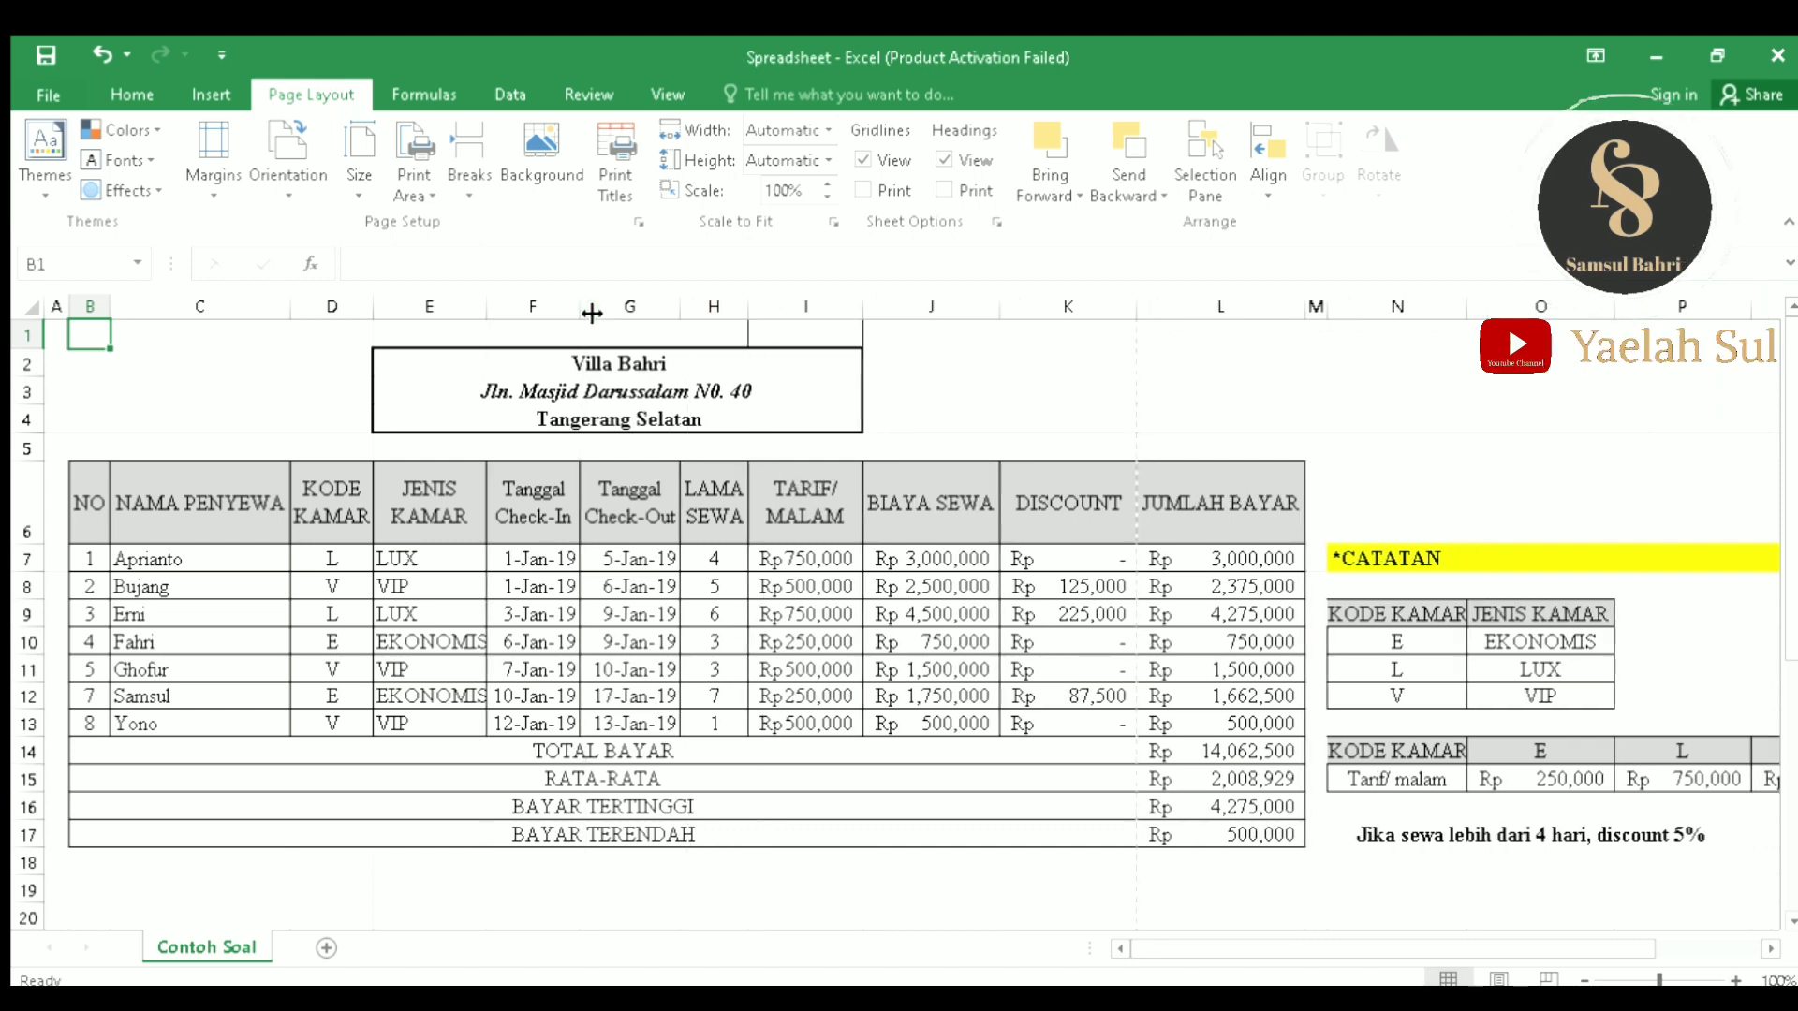
double_click(484, 308)
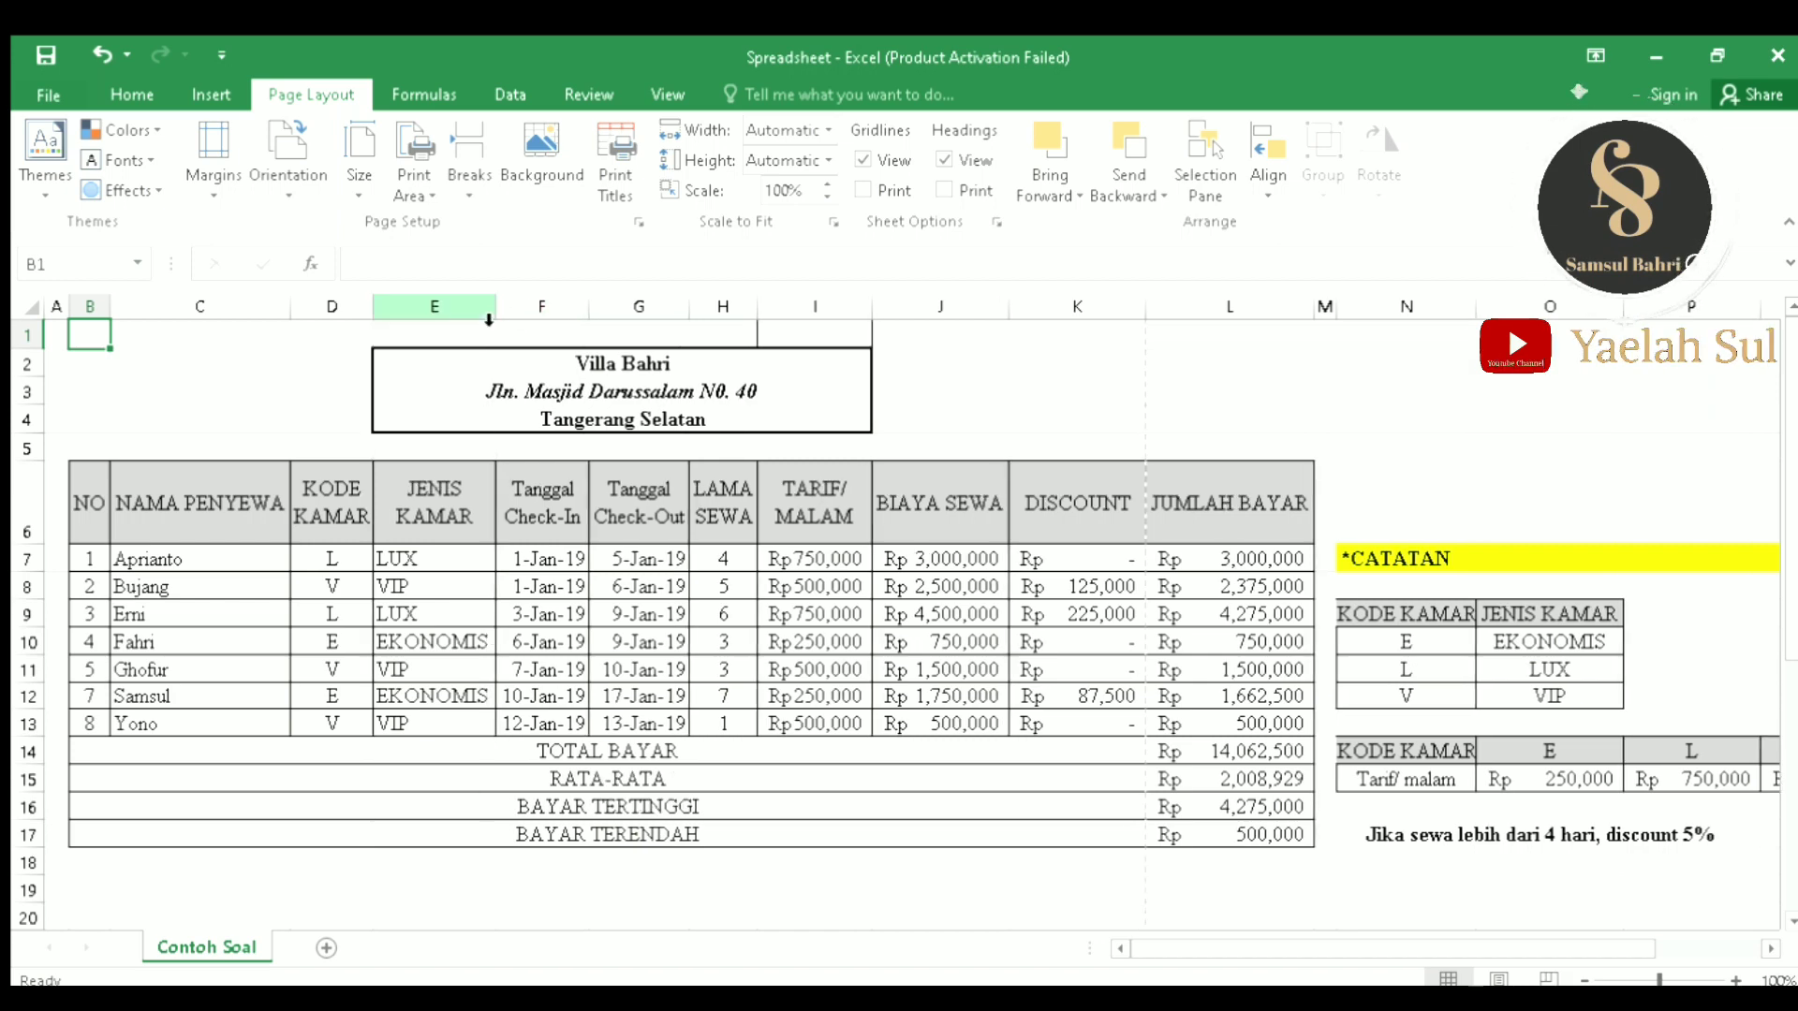
double_click(1145, 312)
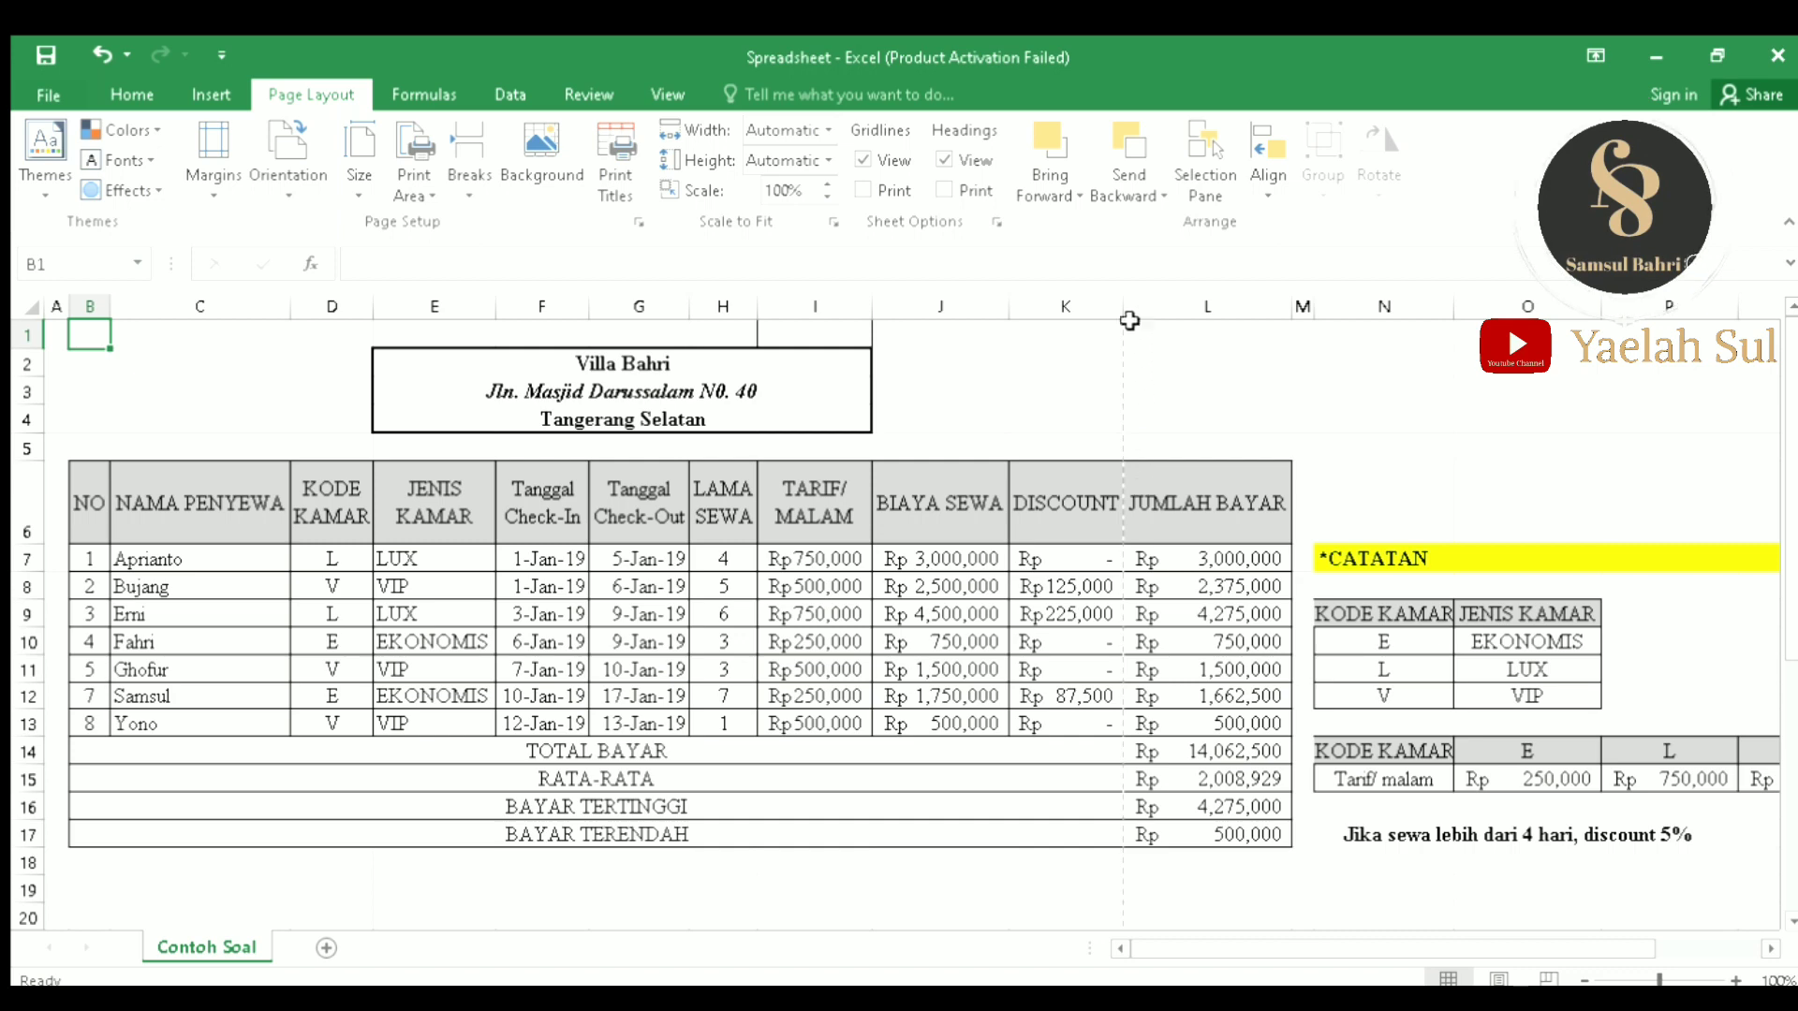
Step: Reduce the font size of the title block and rental table in B1:L18 to 11
left_click(82, 488)
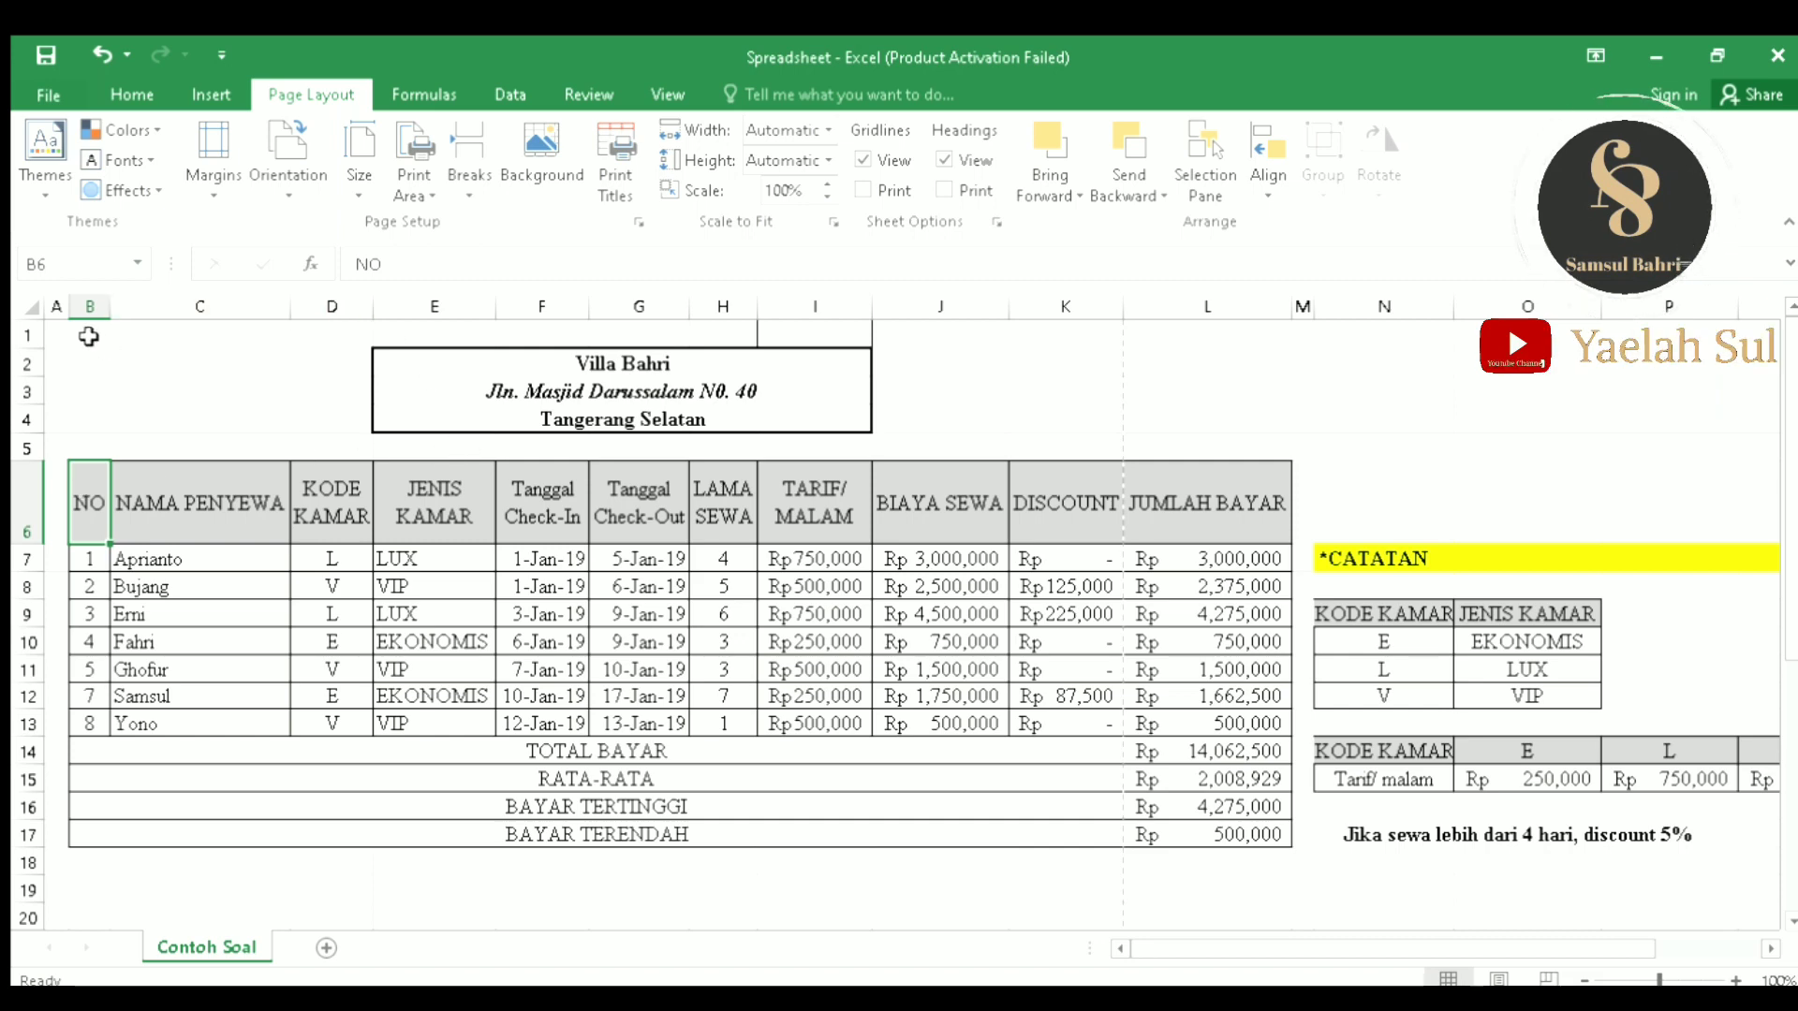
left_click_drag(90, 337, 1268, 856)
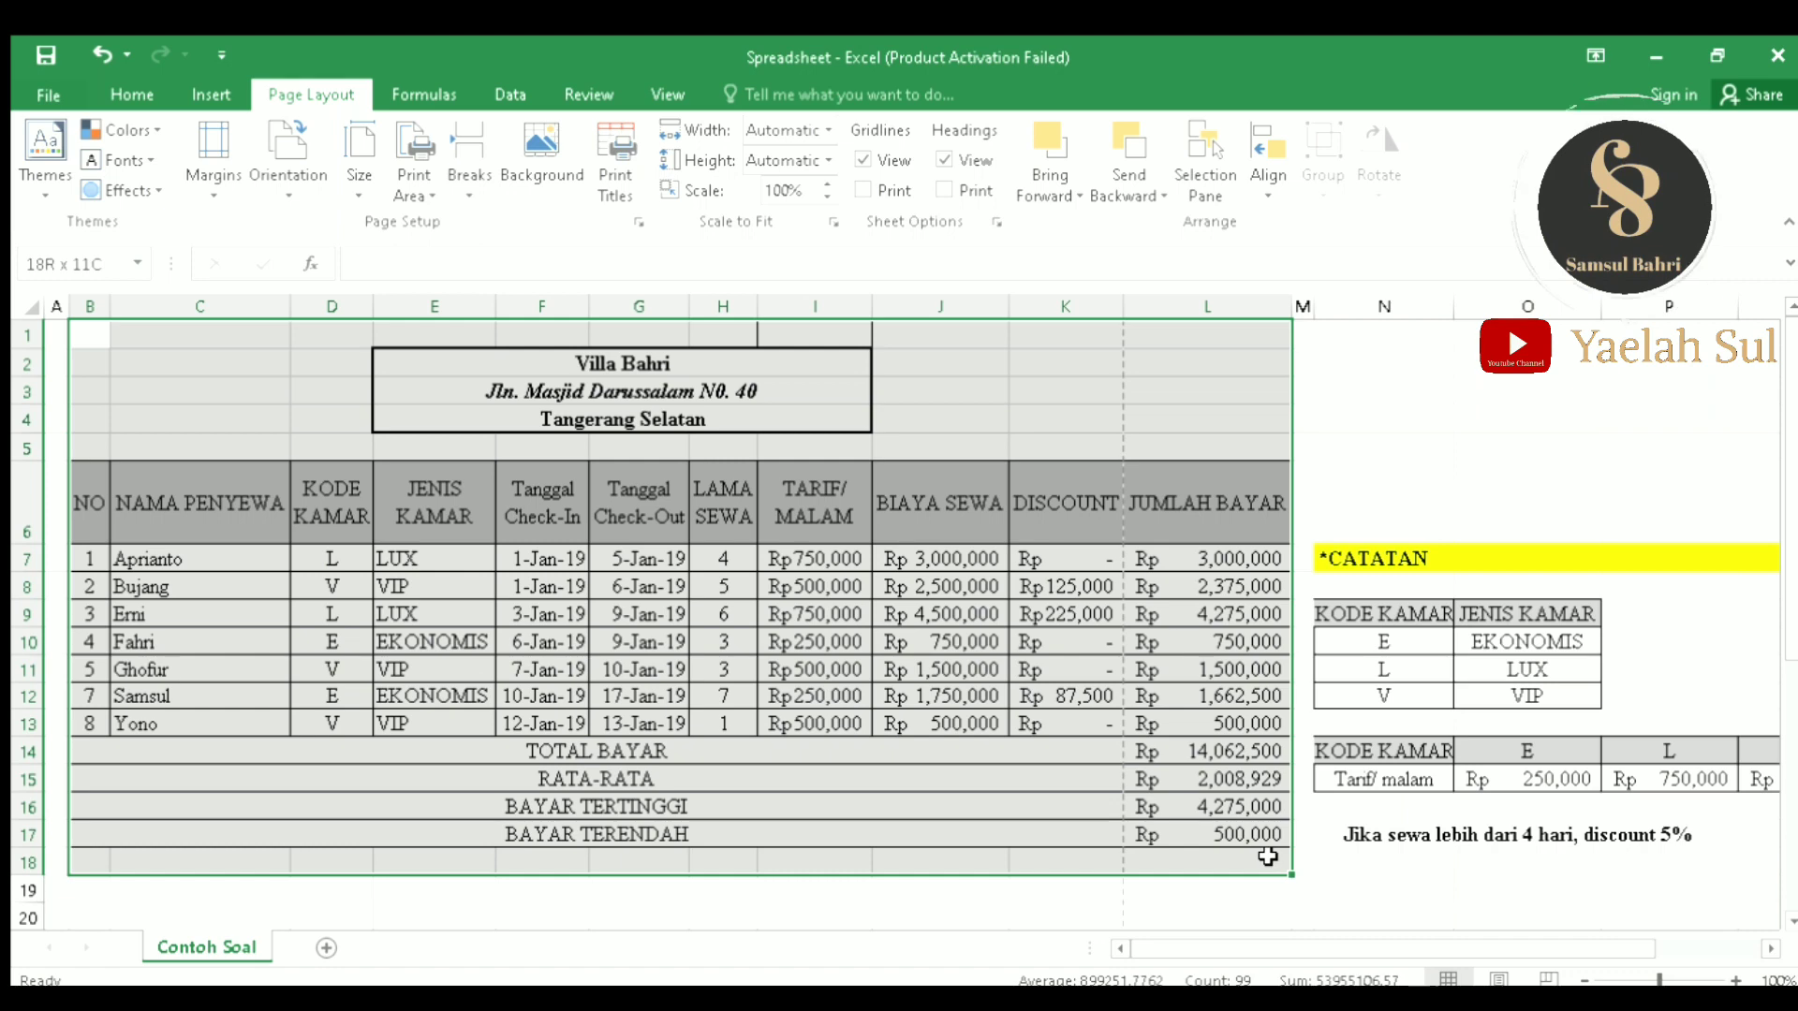
left_click(122, 96)
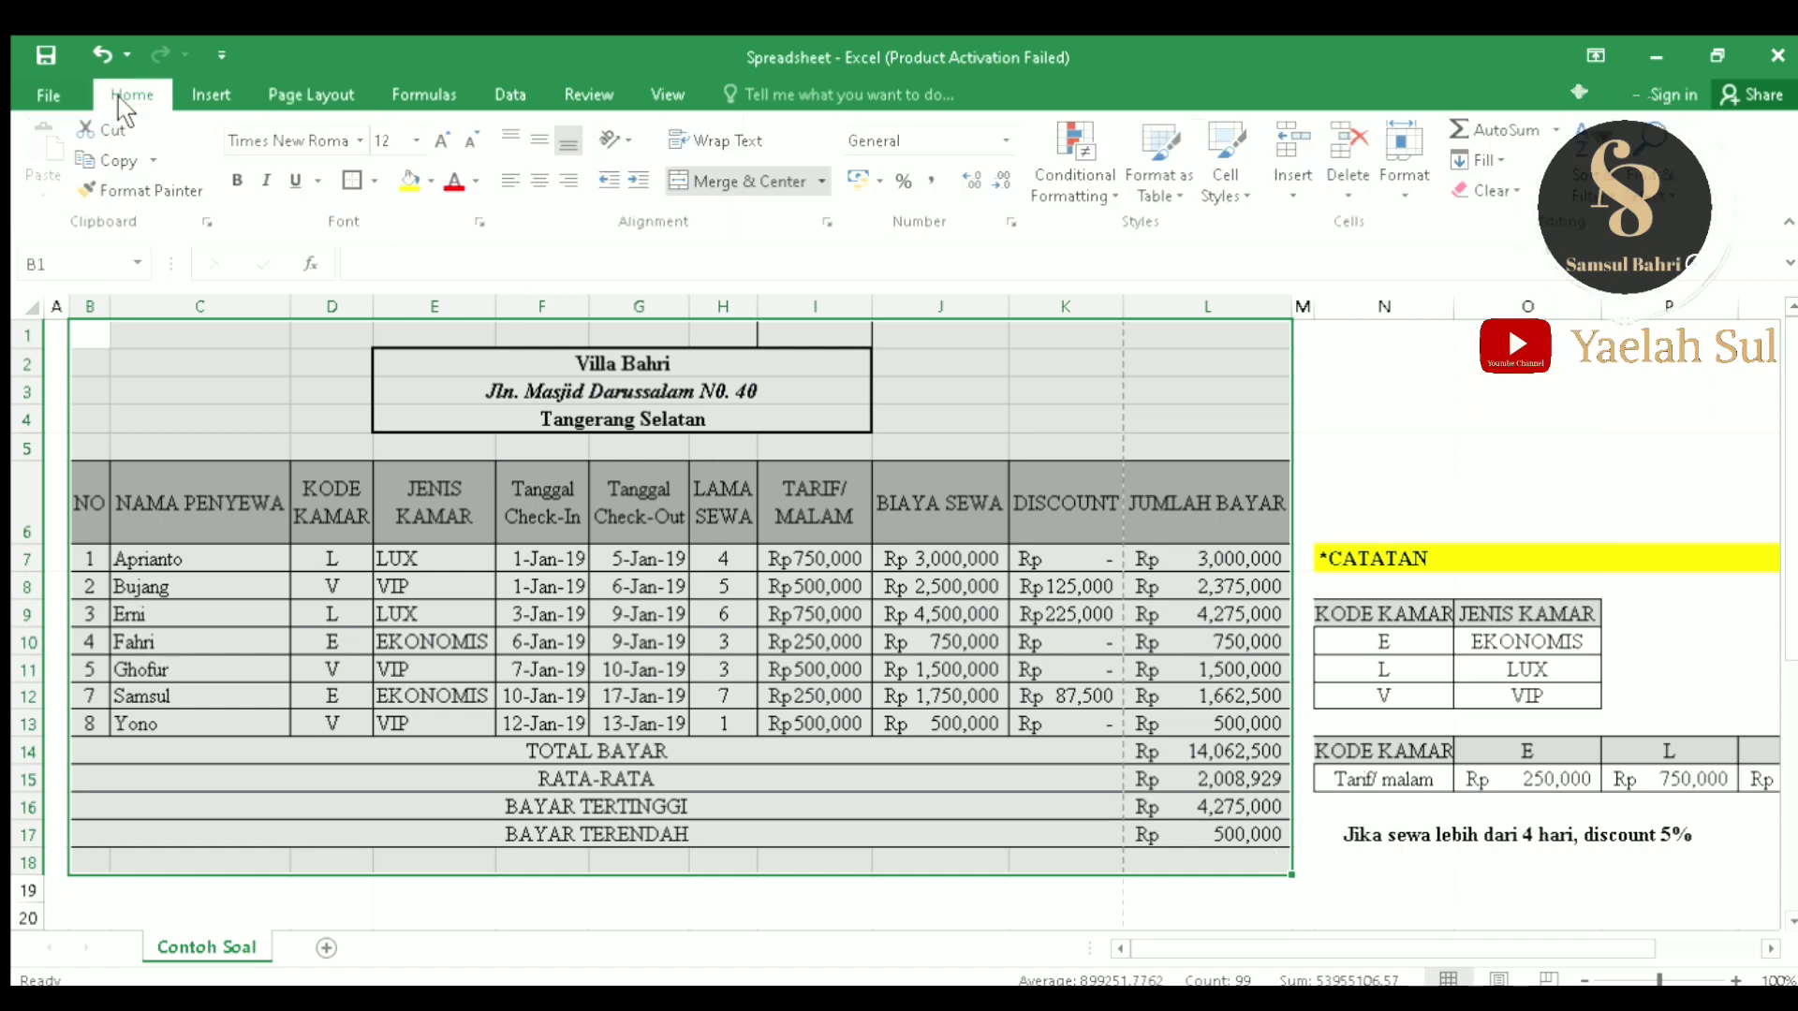
left_click(471, 143)
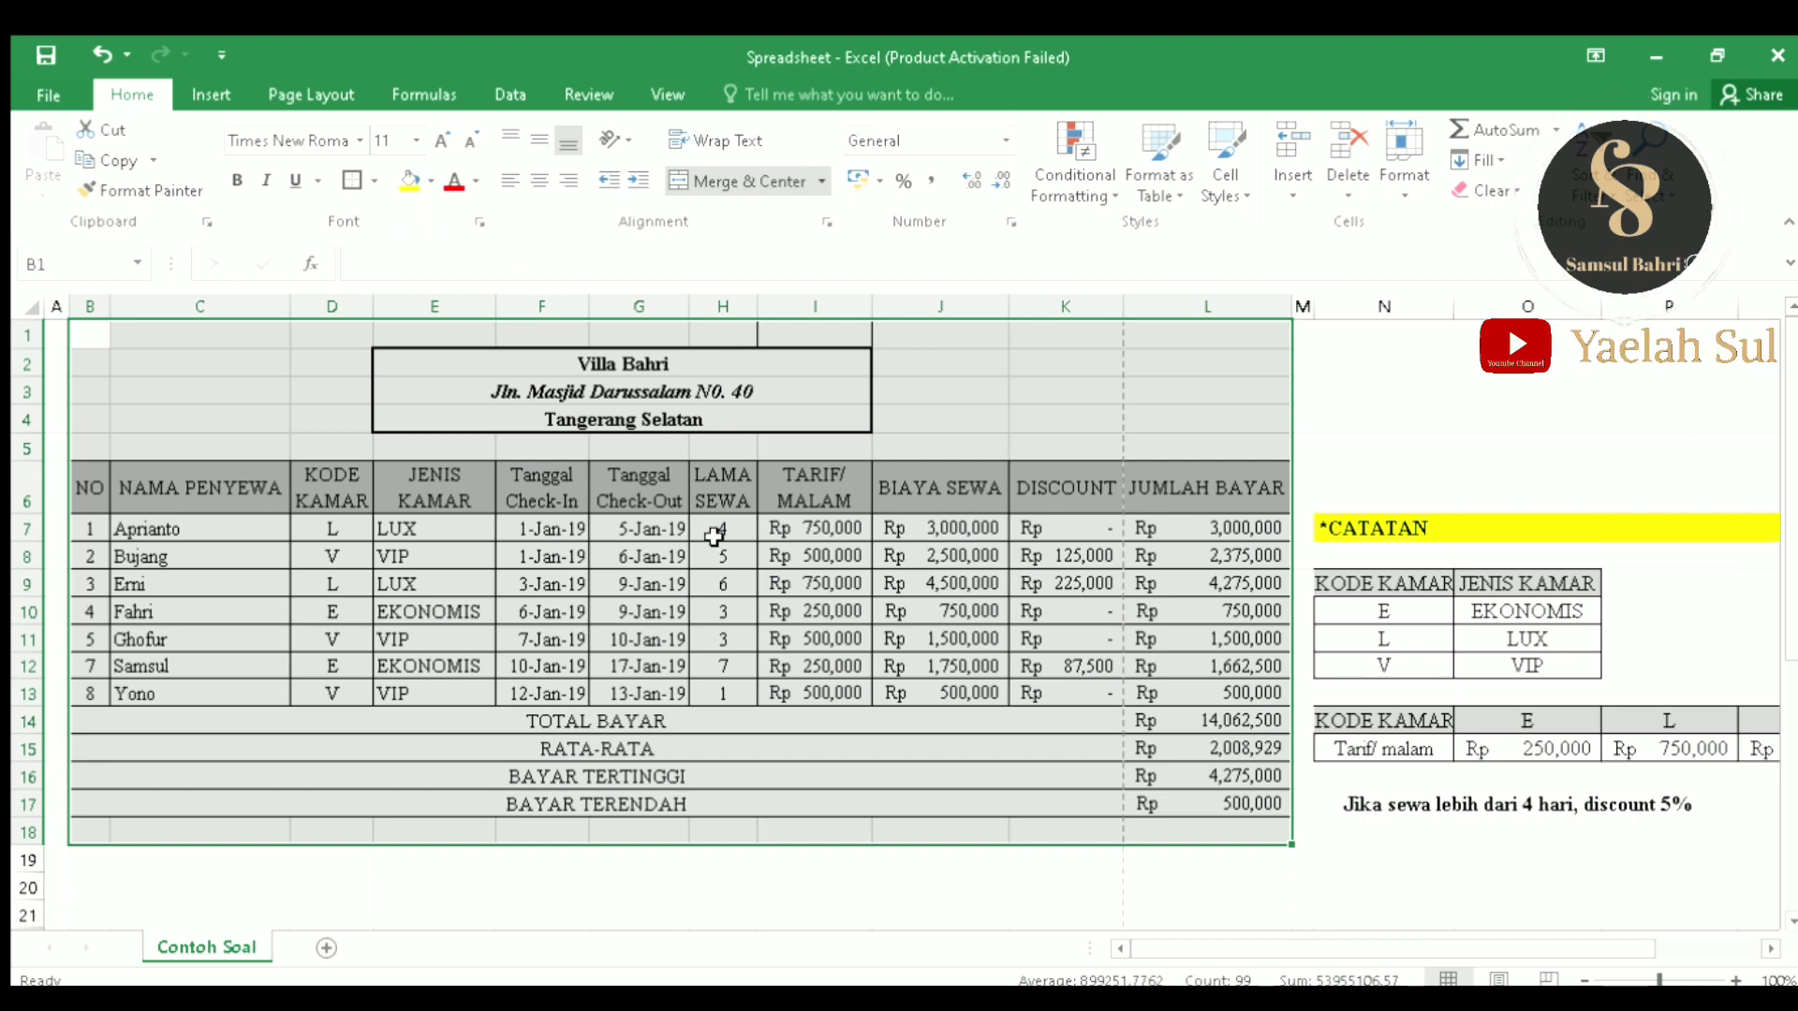
left_click(1484, 477)
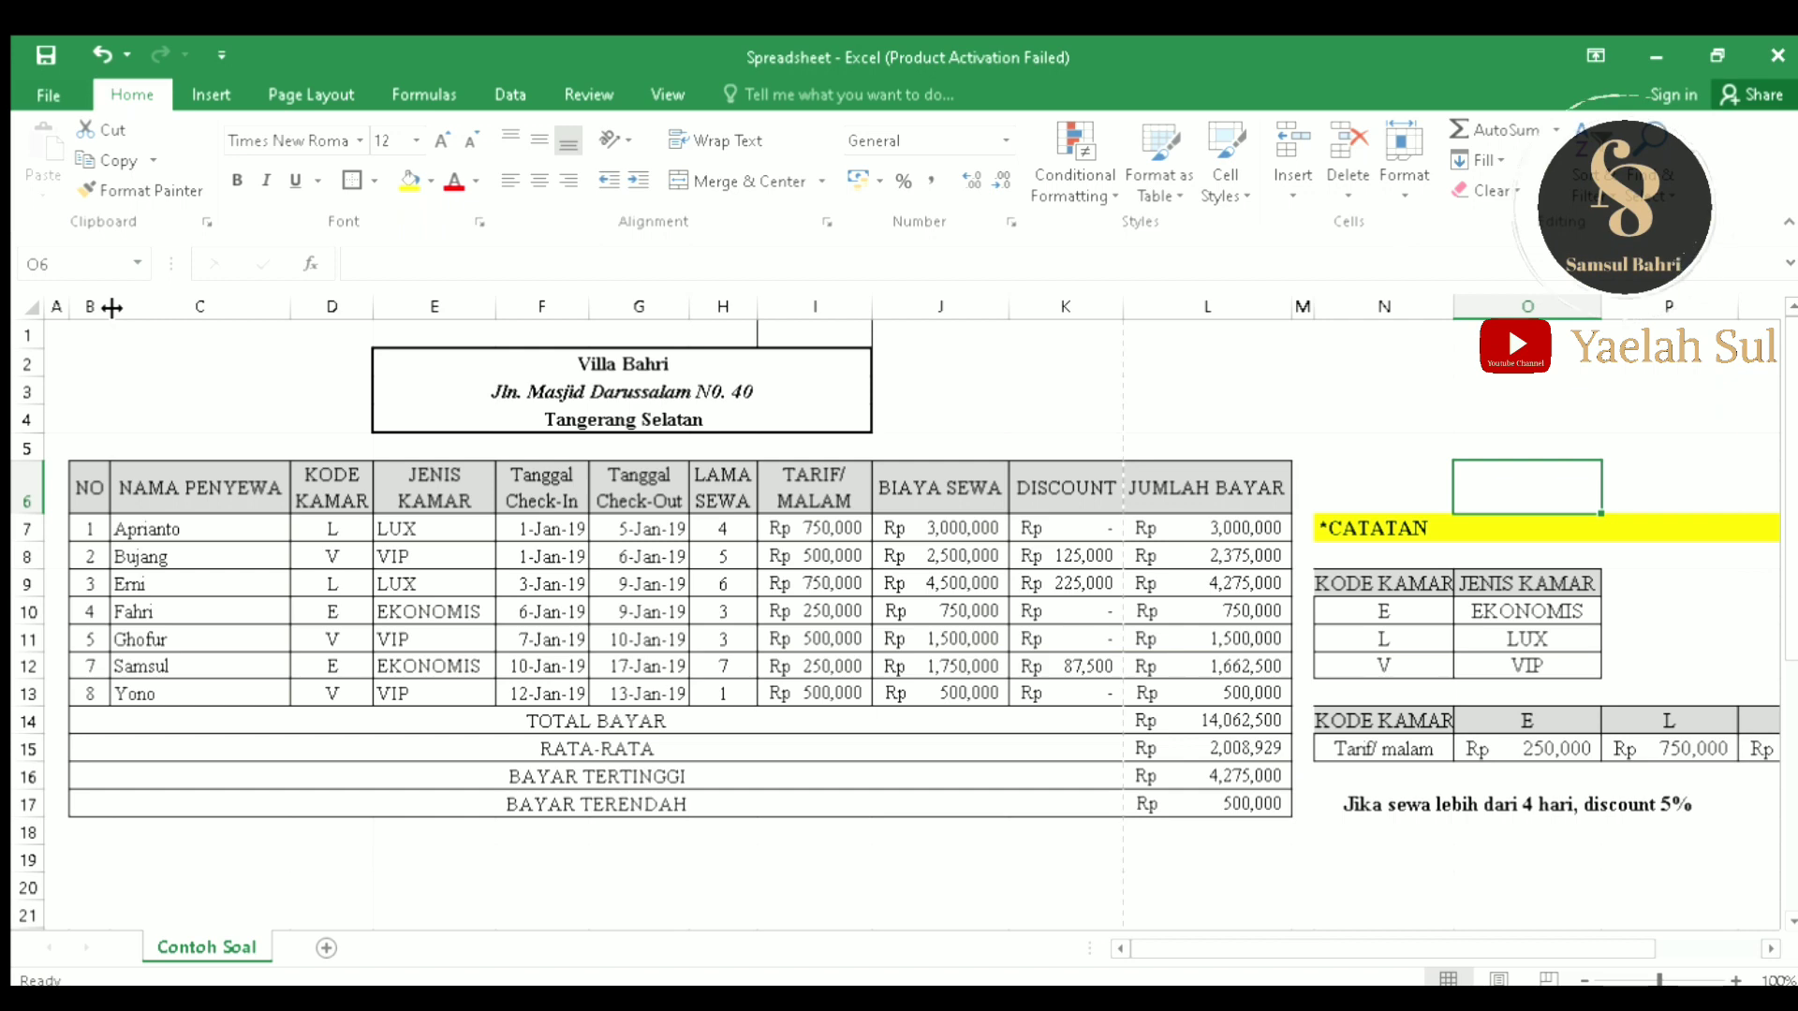
Step: Narrow the rental table's columns B, C and E through L so the table fits before the page break
left_click_drag(112, 307, 109, 307)
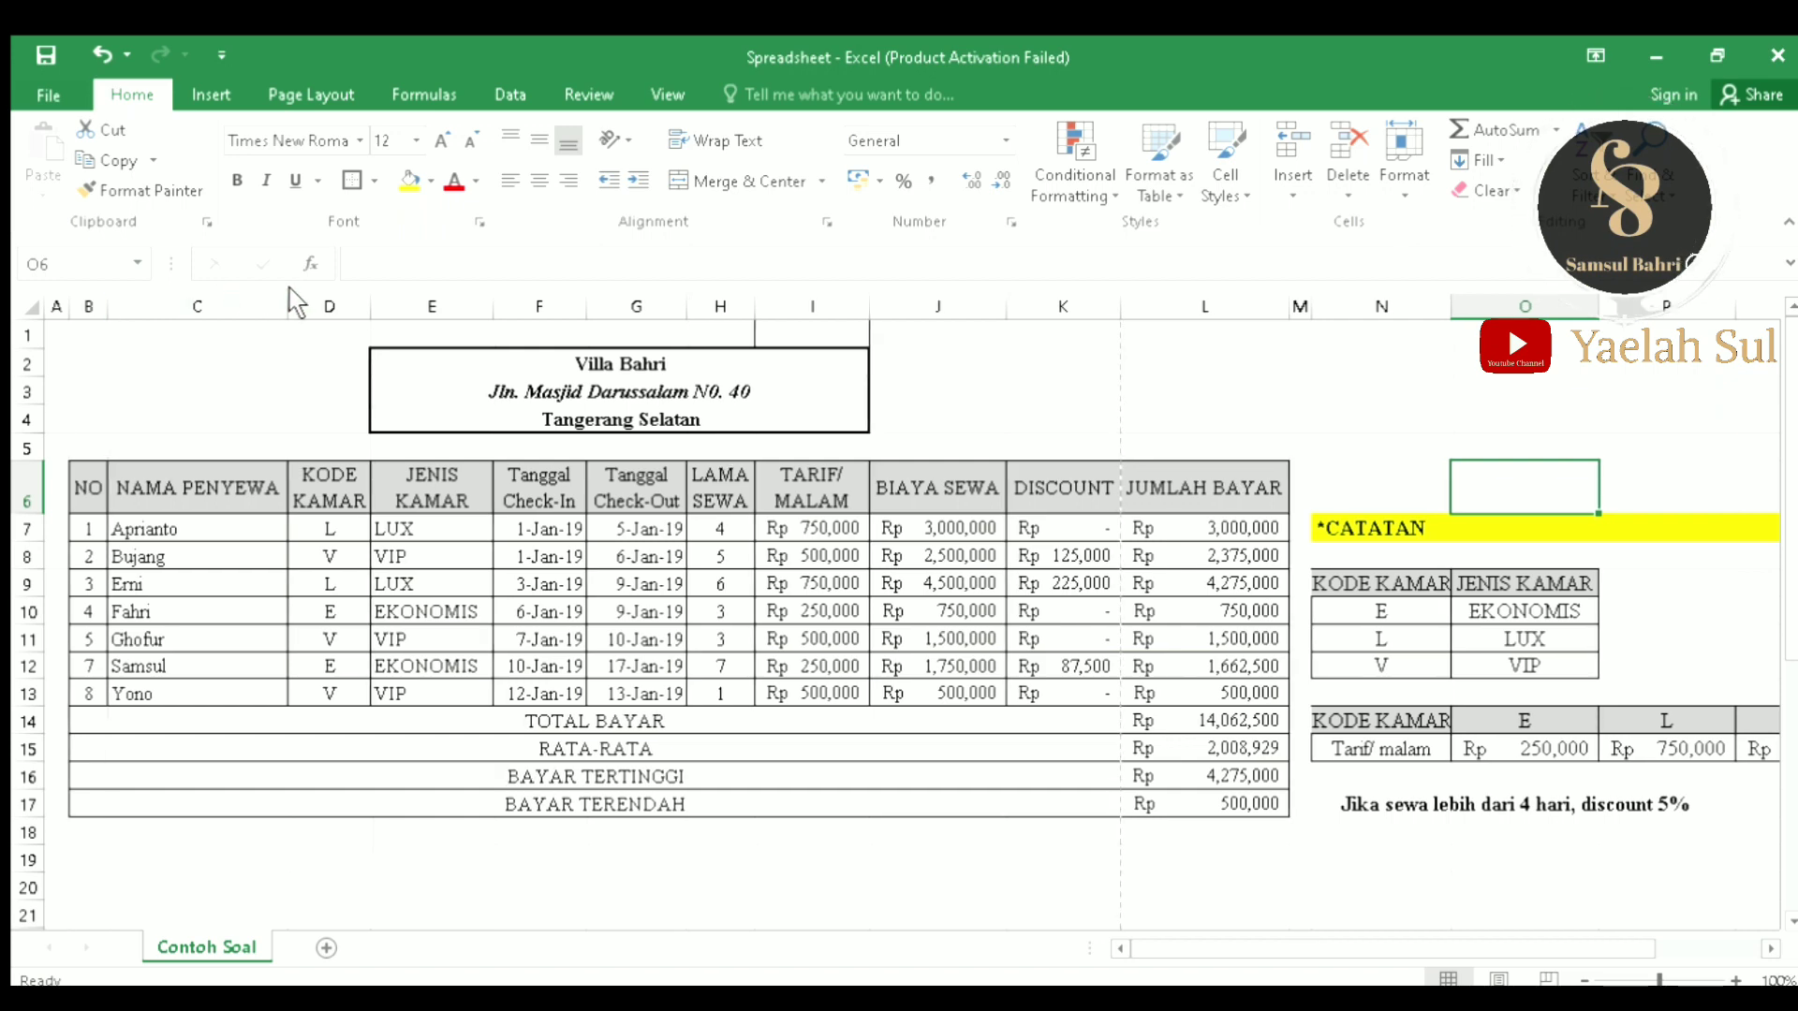
left_click_drag(289, 313, 284, 314)
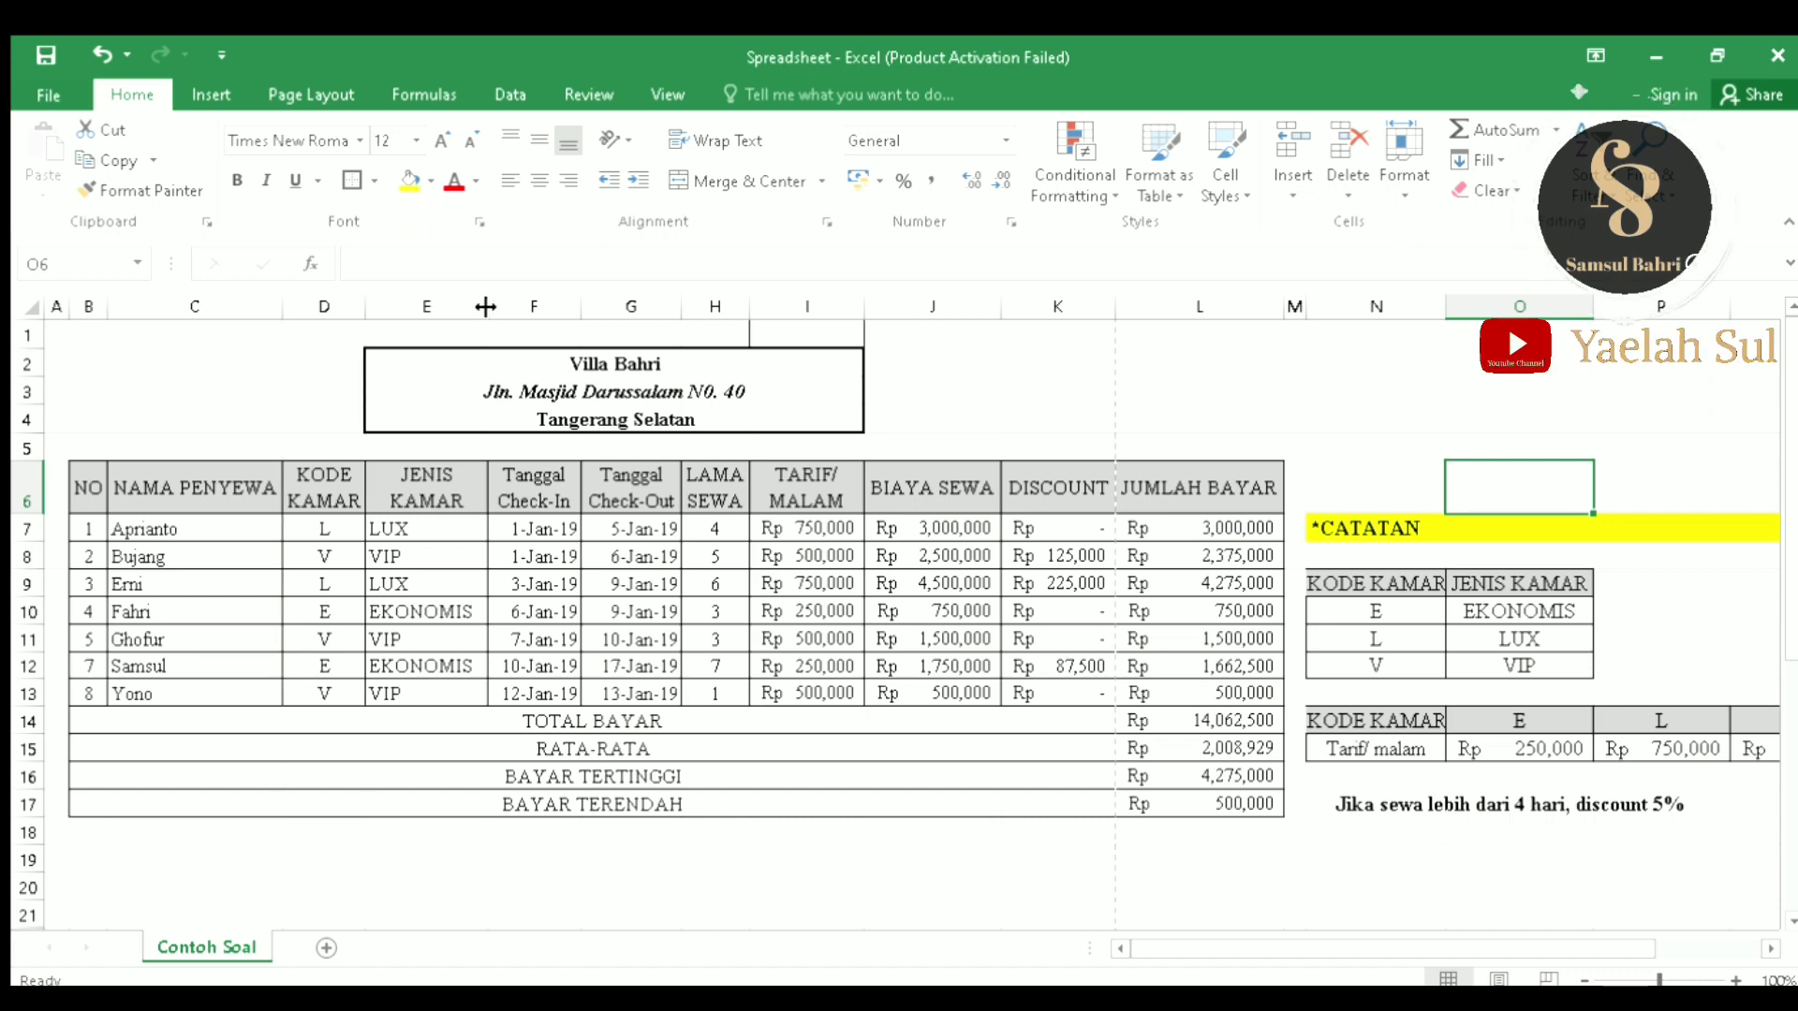
left_click_drag(486, 307, 477, 306)
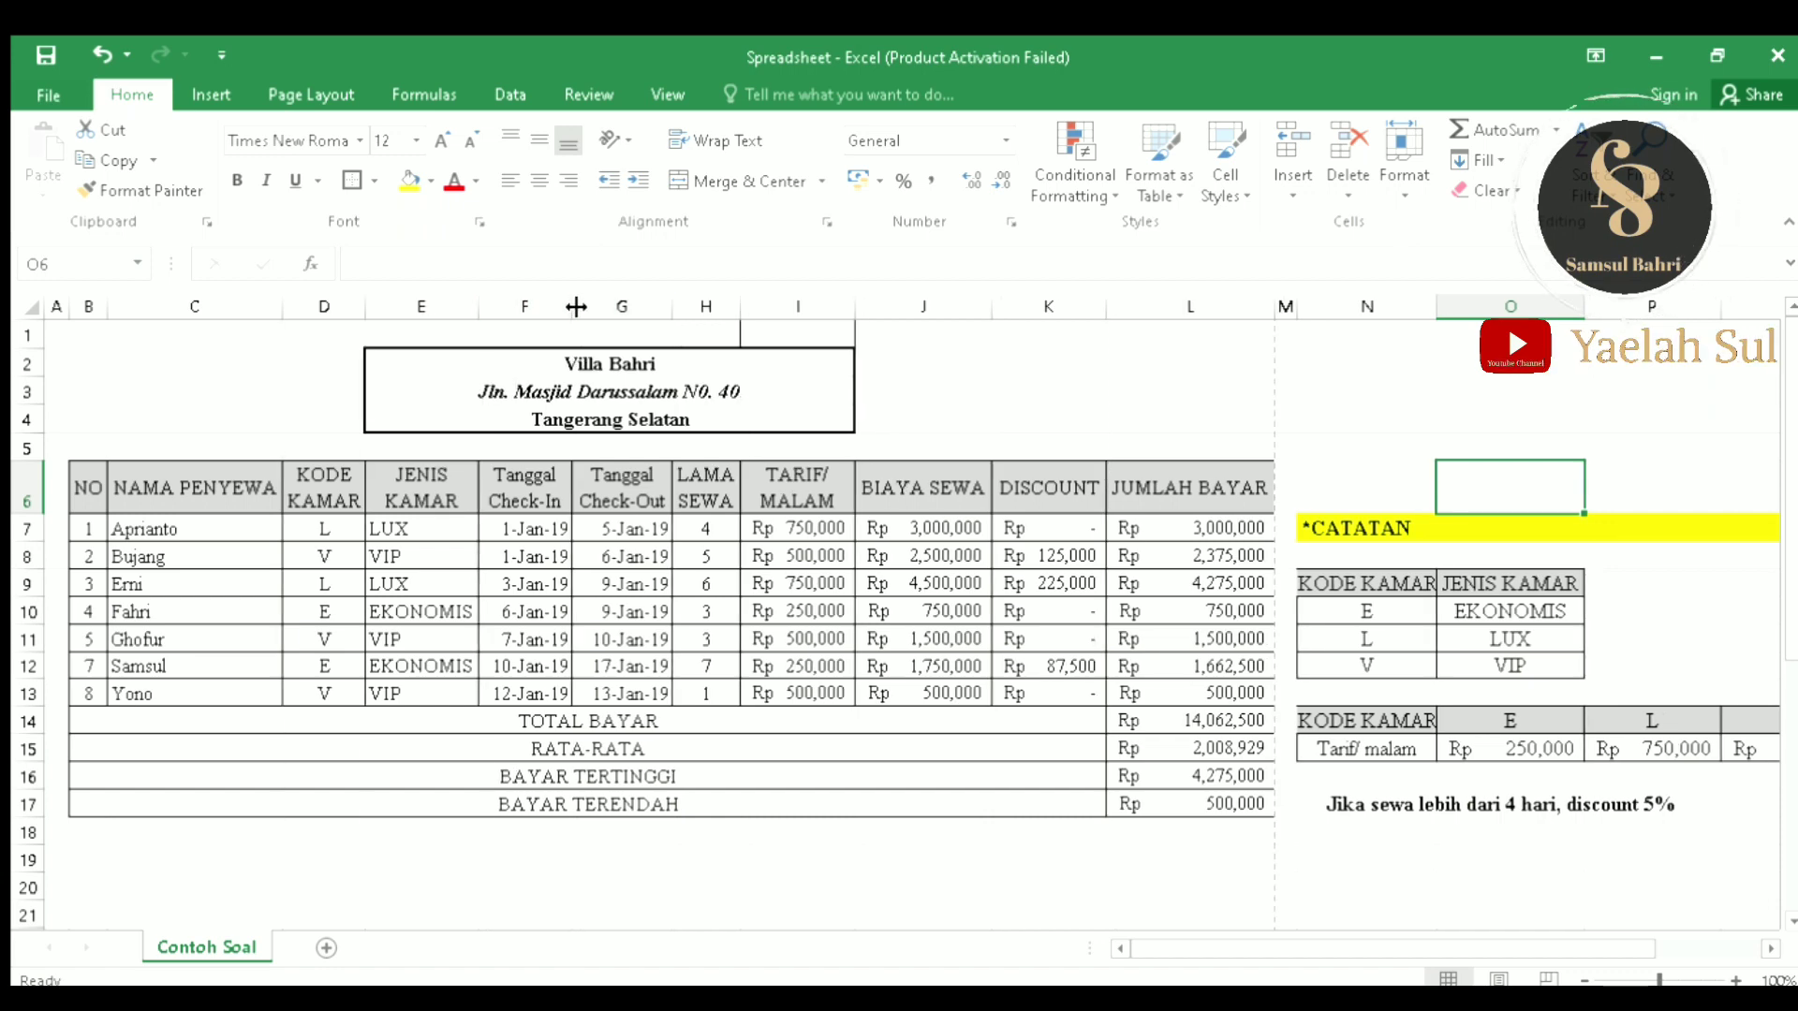
left_click_drag(575, 310, 727, 314)
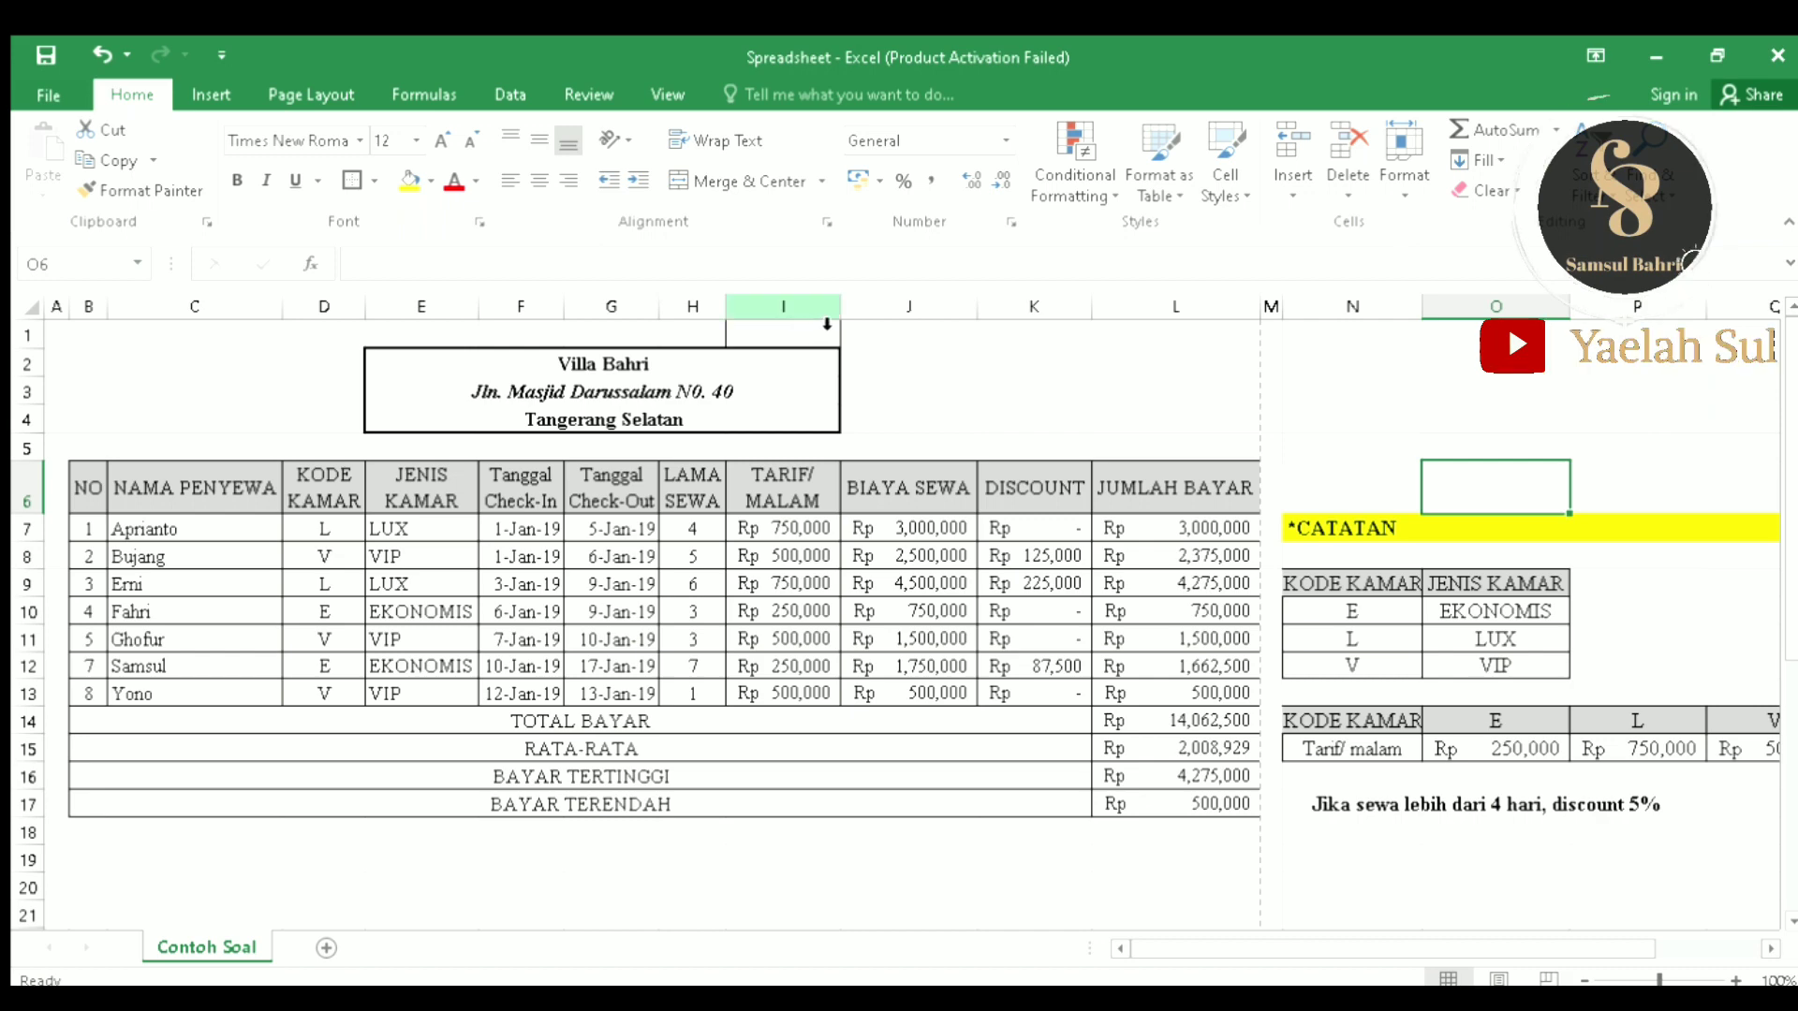
left_click_drag(844, 312, 835, 317)
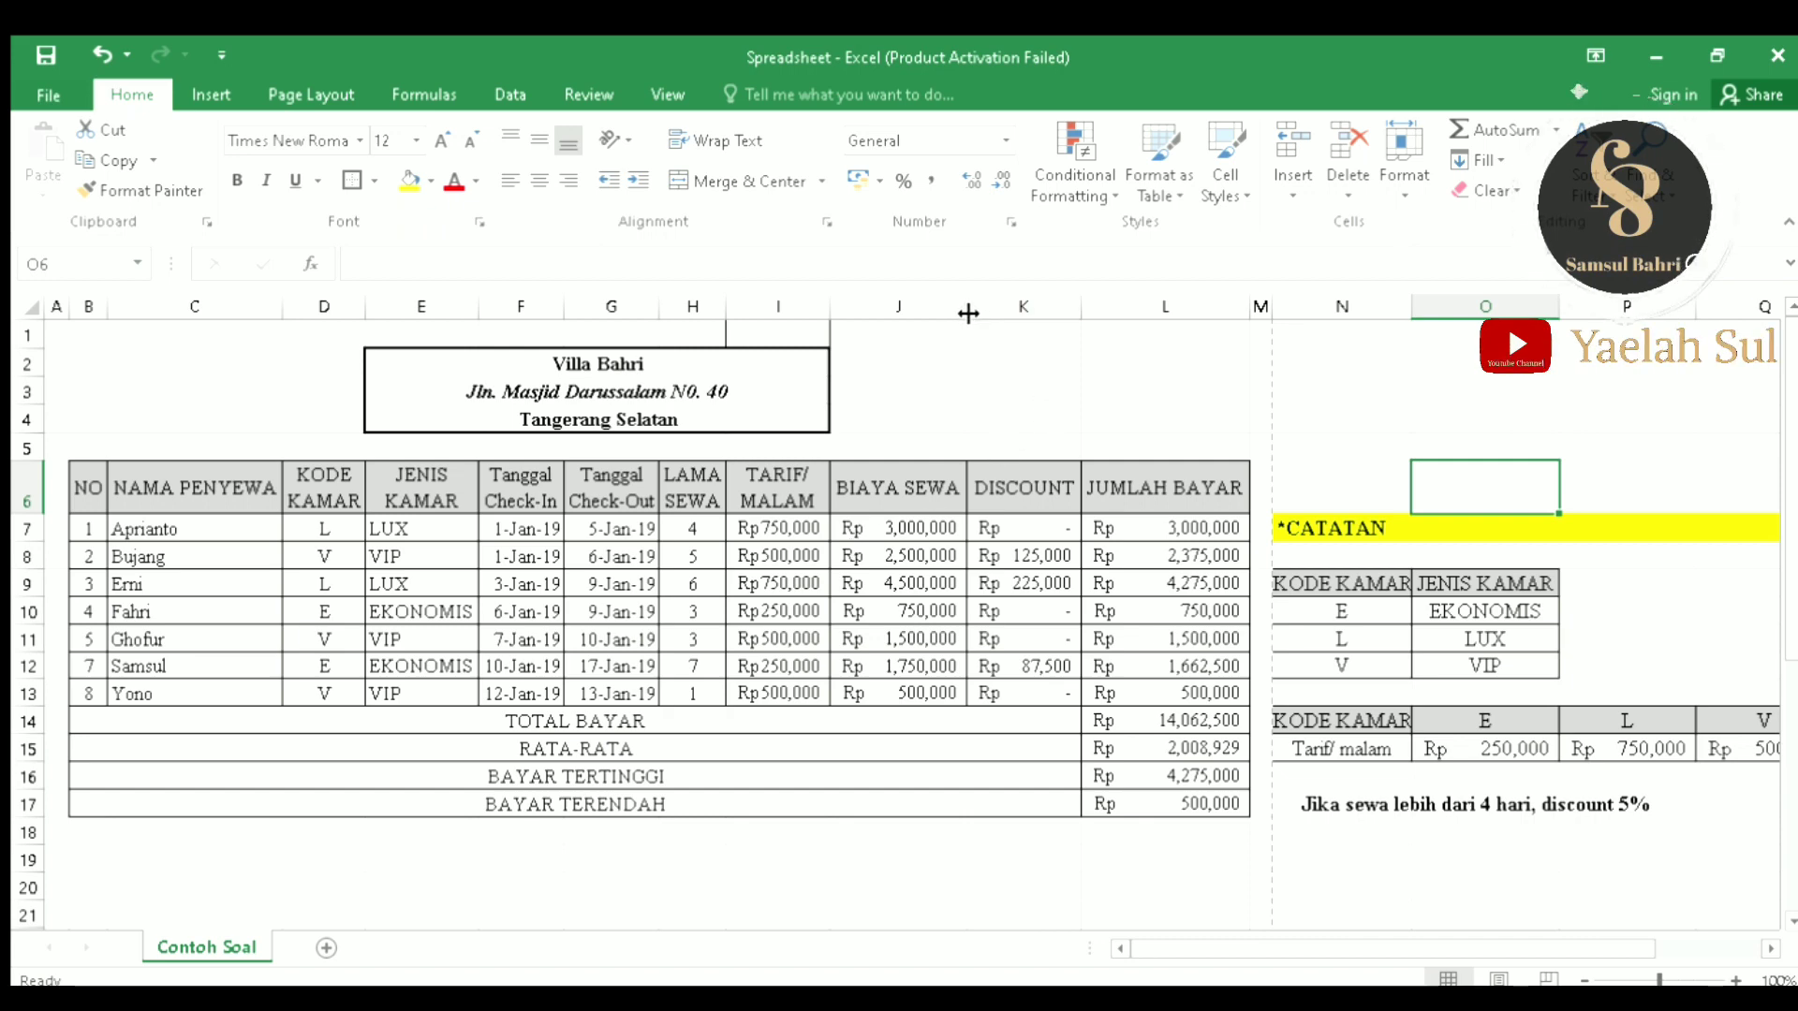
left_click_drag(968, 313, 965, 313)
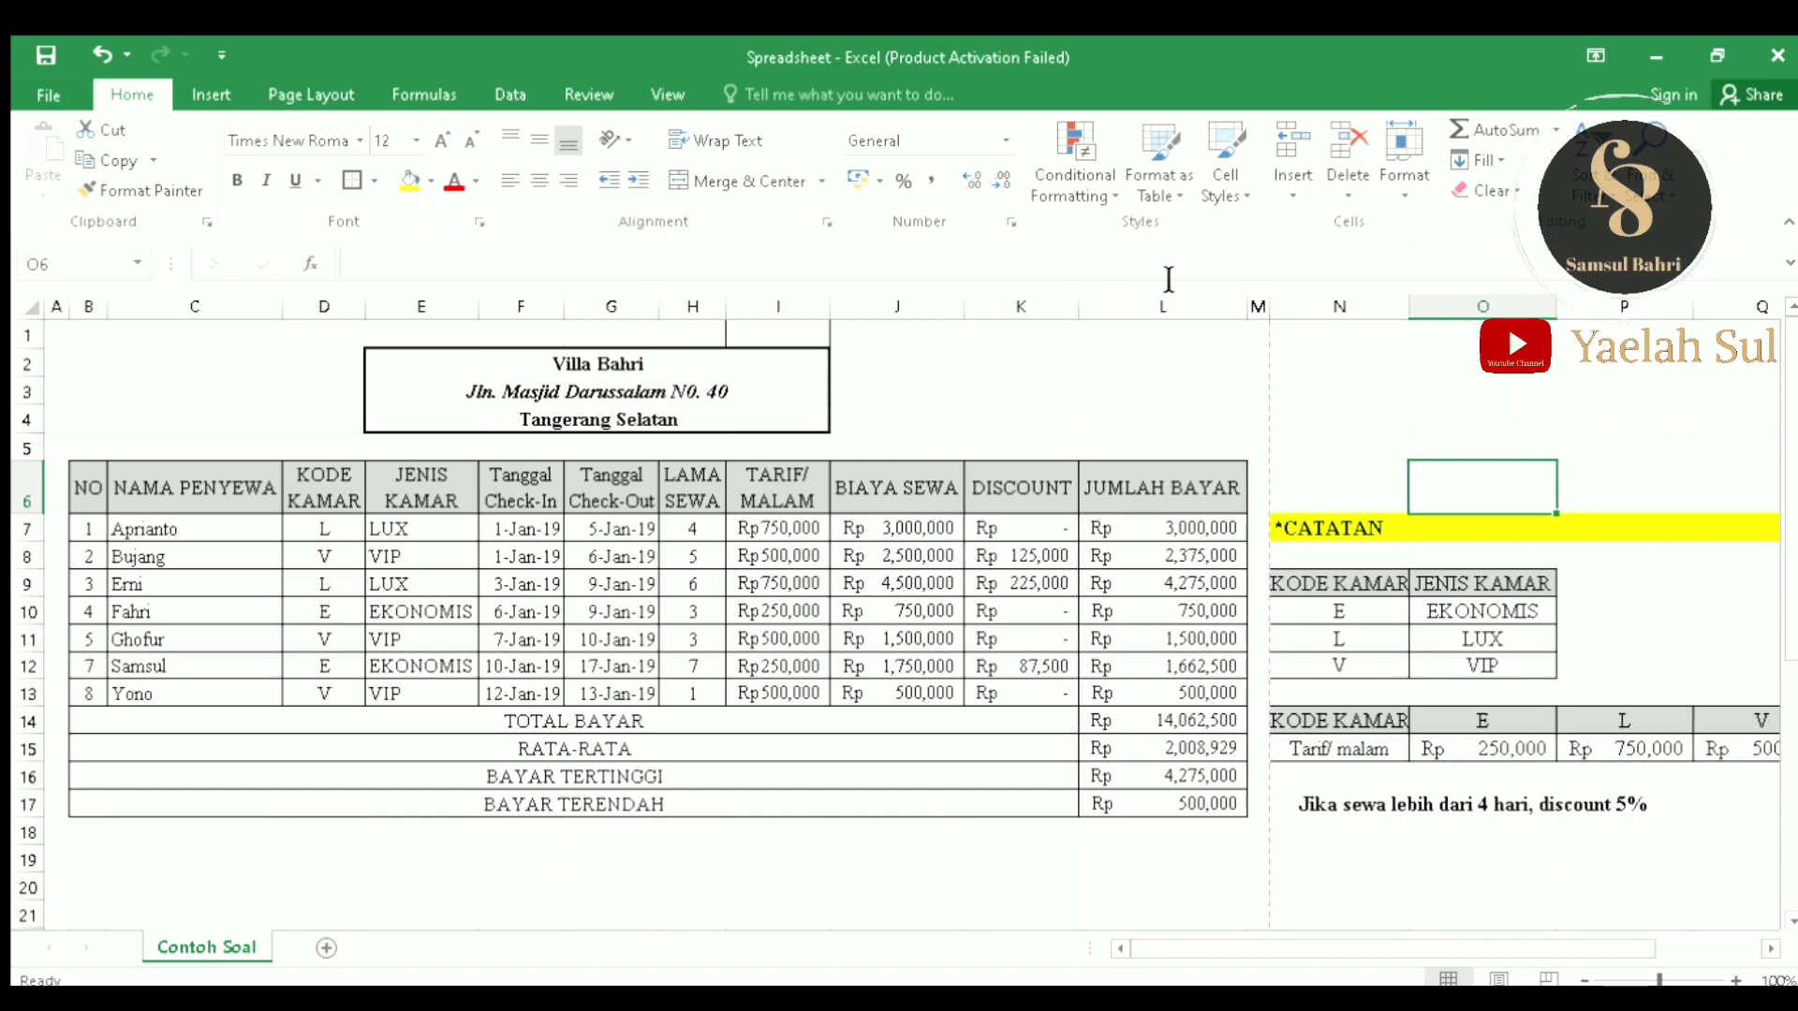
left_click_drag(1079, 308, 1074, 308)
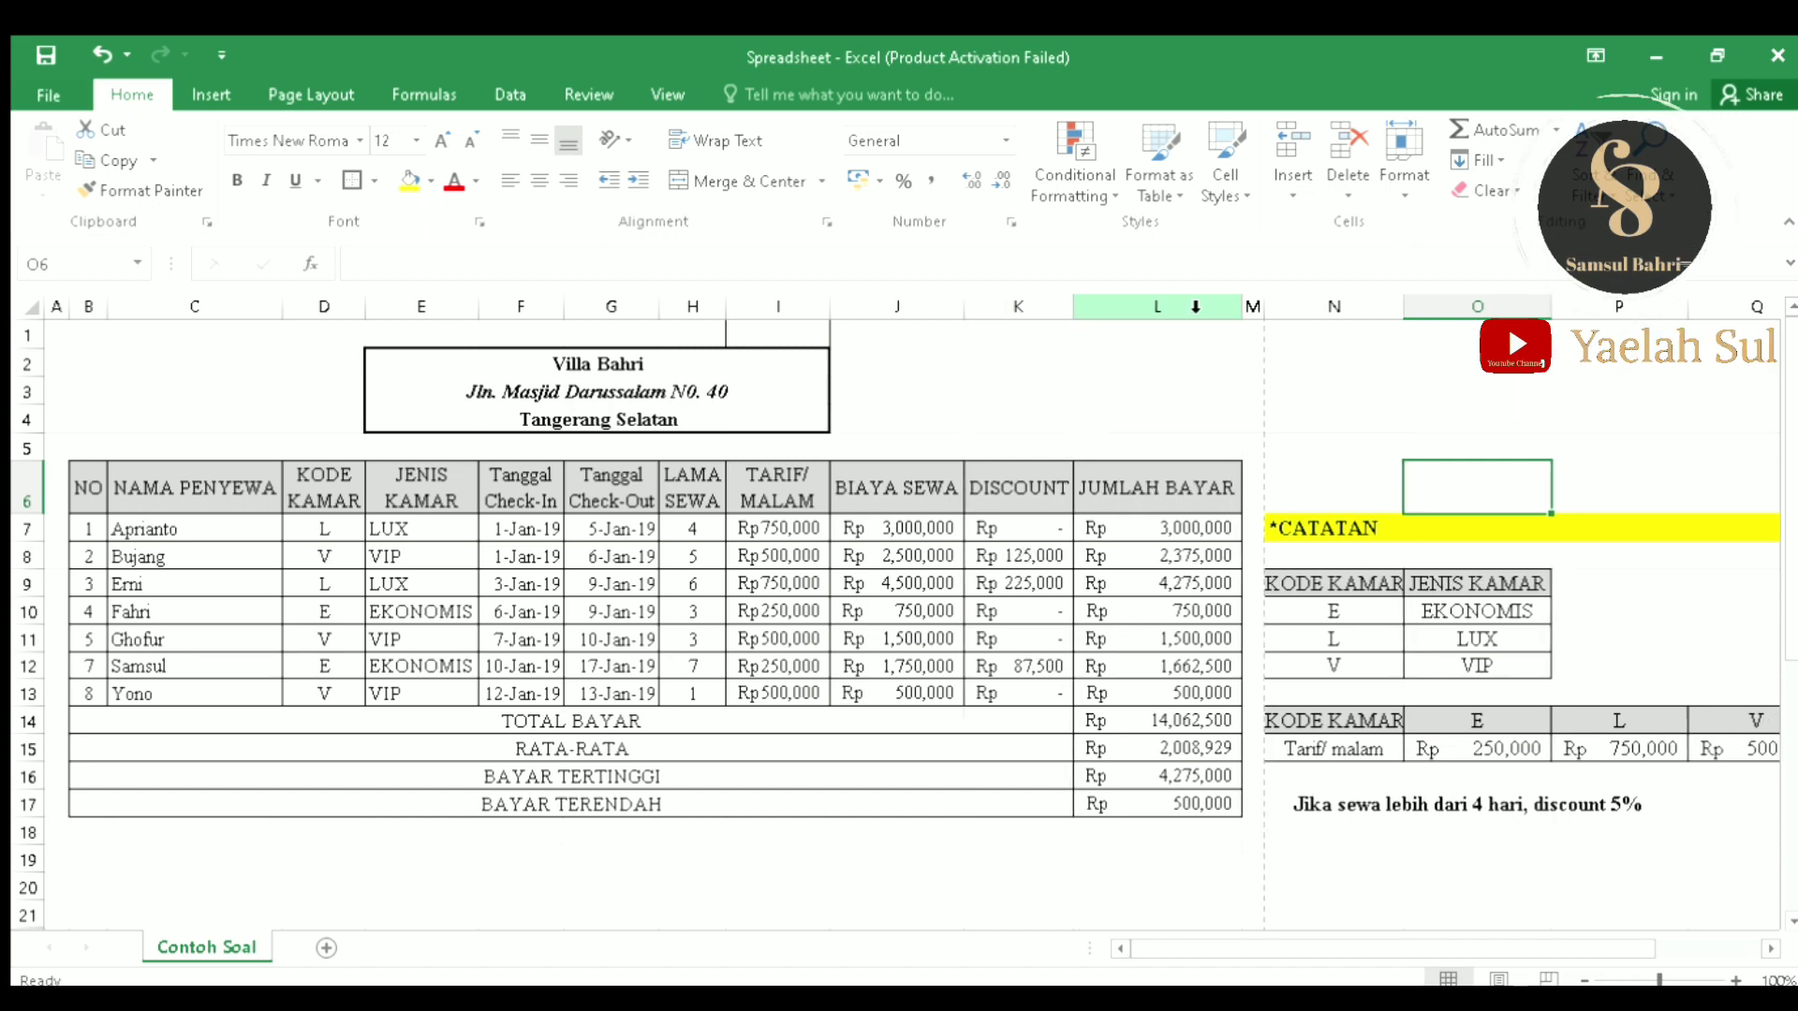
double_click(1246, 311)
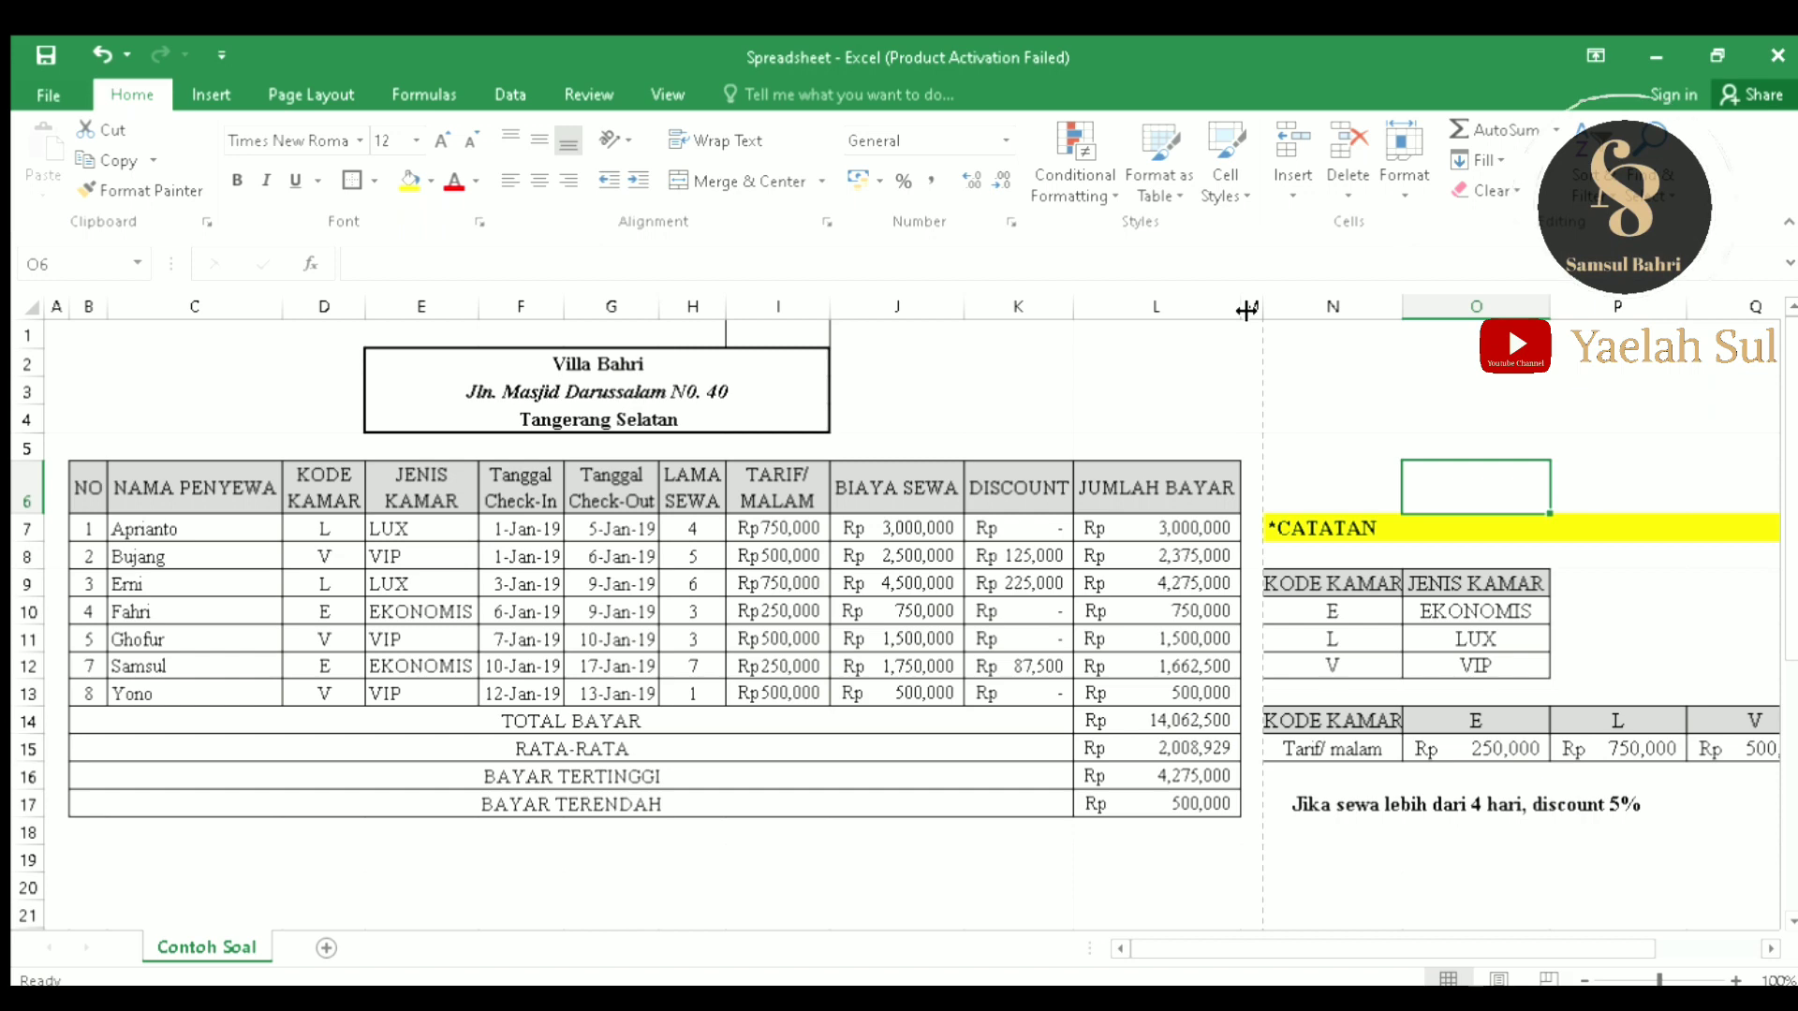
Step: Preview the printout to check whether the whole rental table fits on page 1, and return to the sheet
scroll(652, 894, "down", 1)
scroll(652, 894, "up", 1)
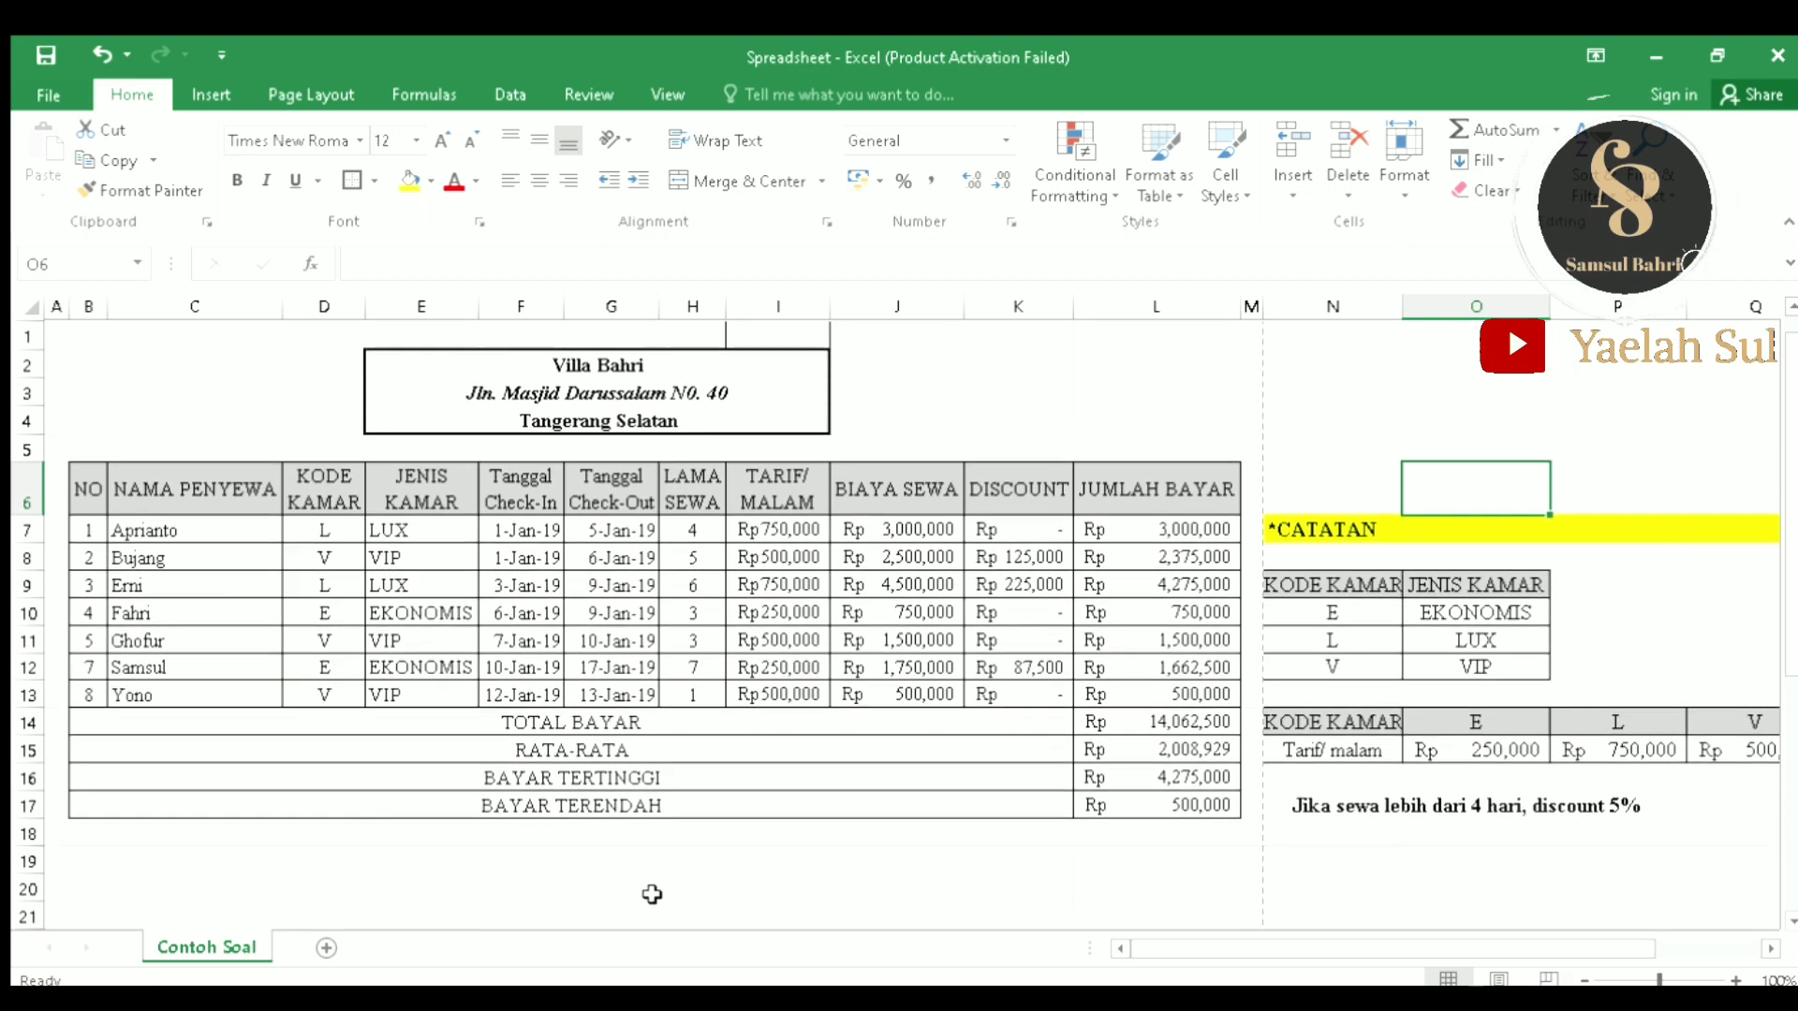
scroll(652, 894, "down", 1)
scroll(653, 891, "up", 1)
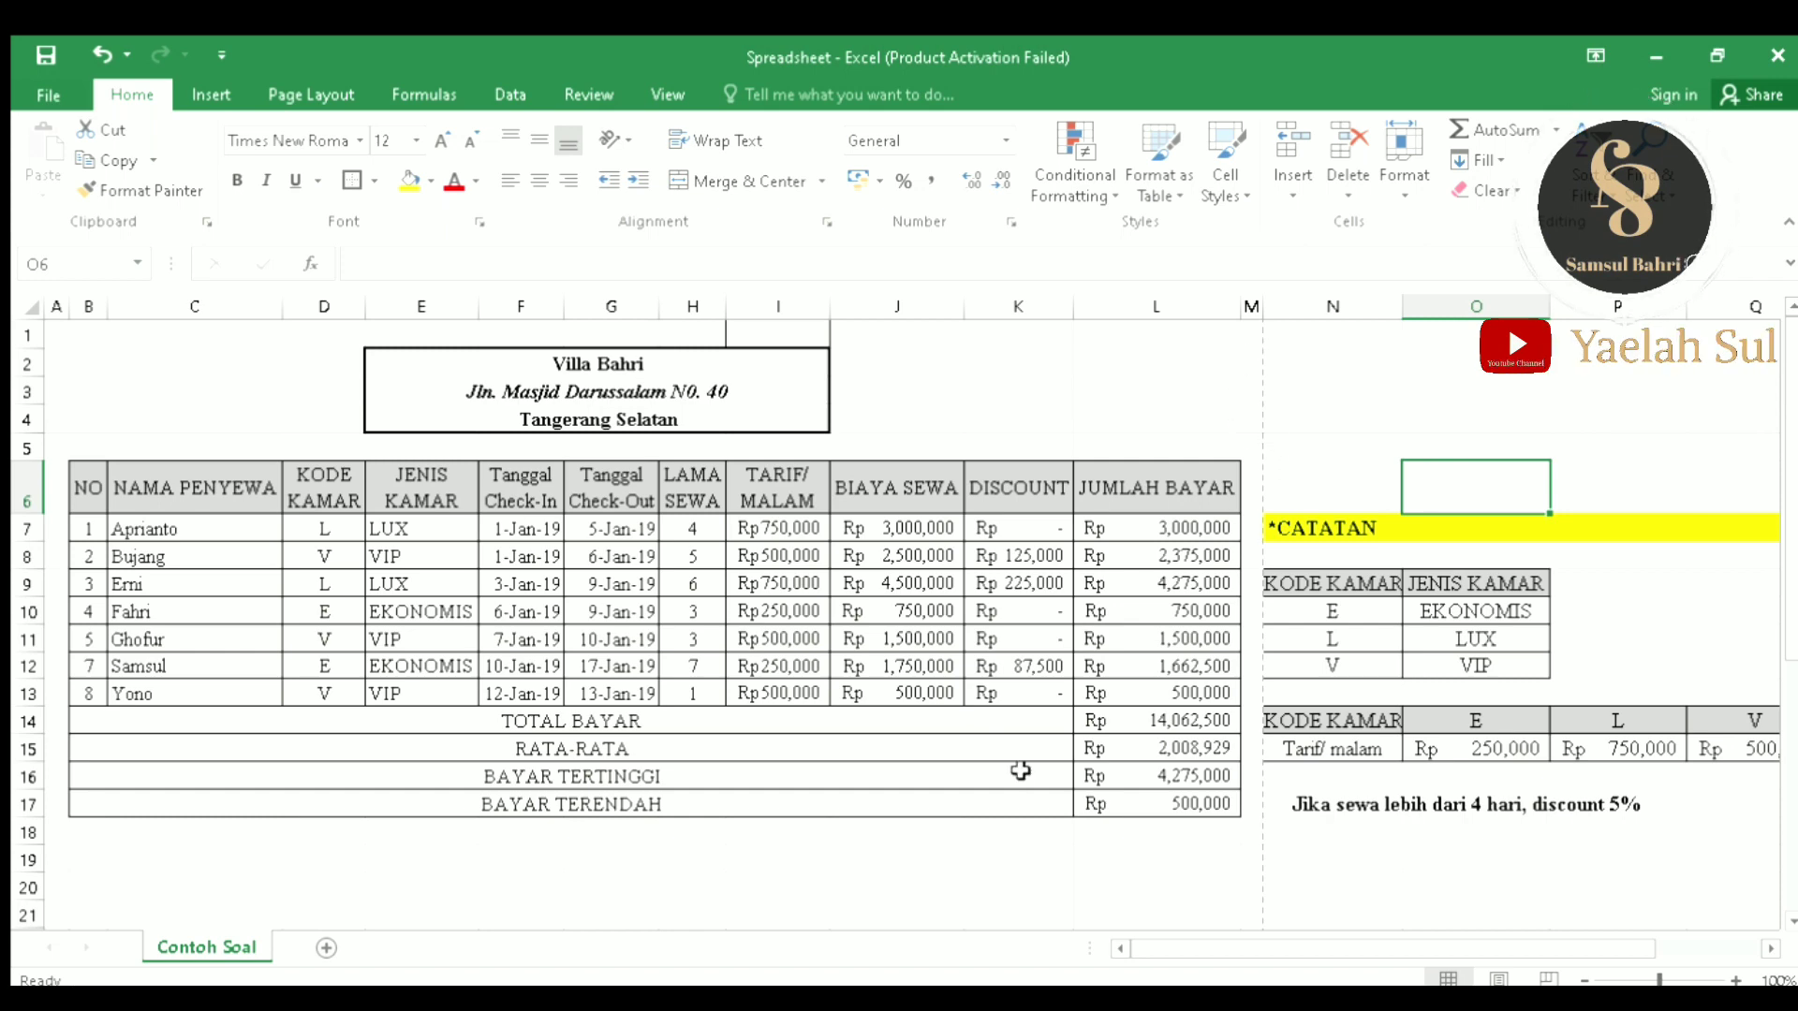
key("ctrl+p")
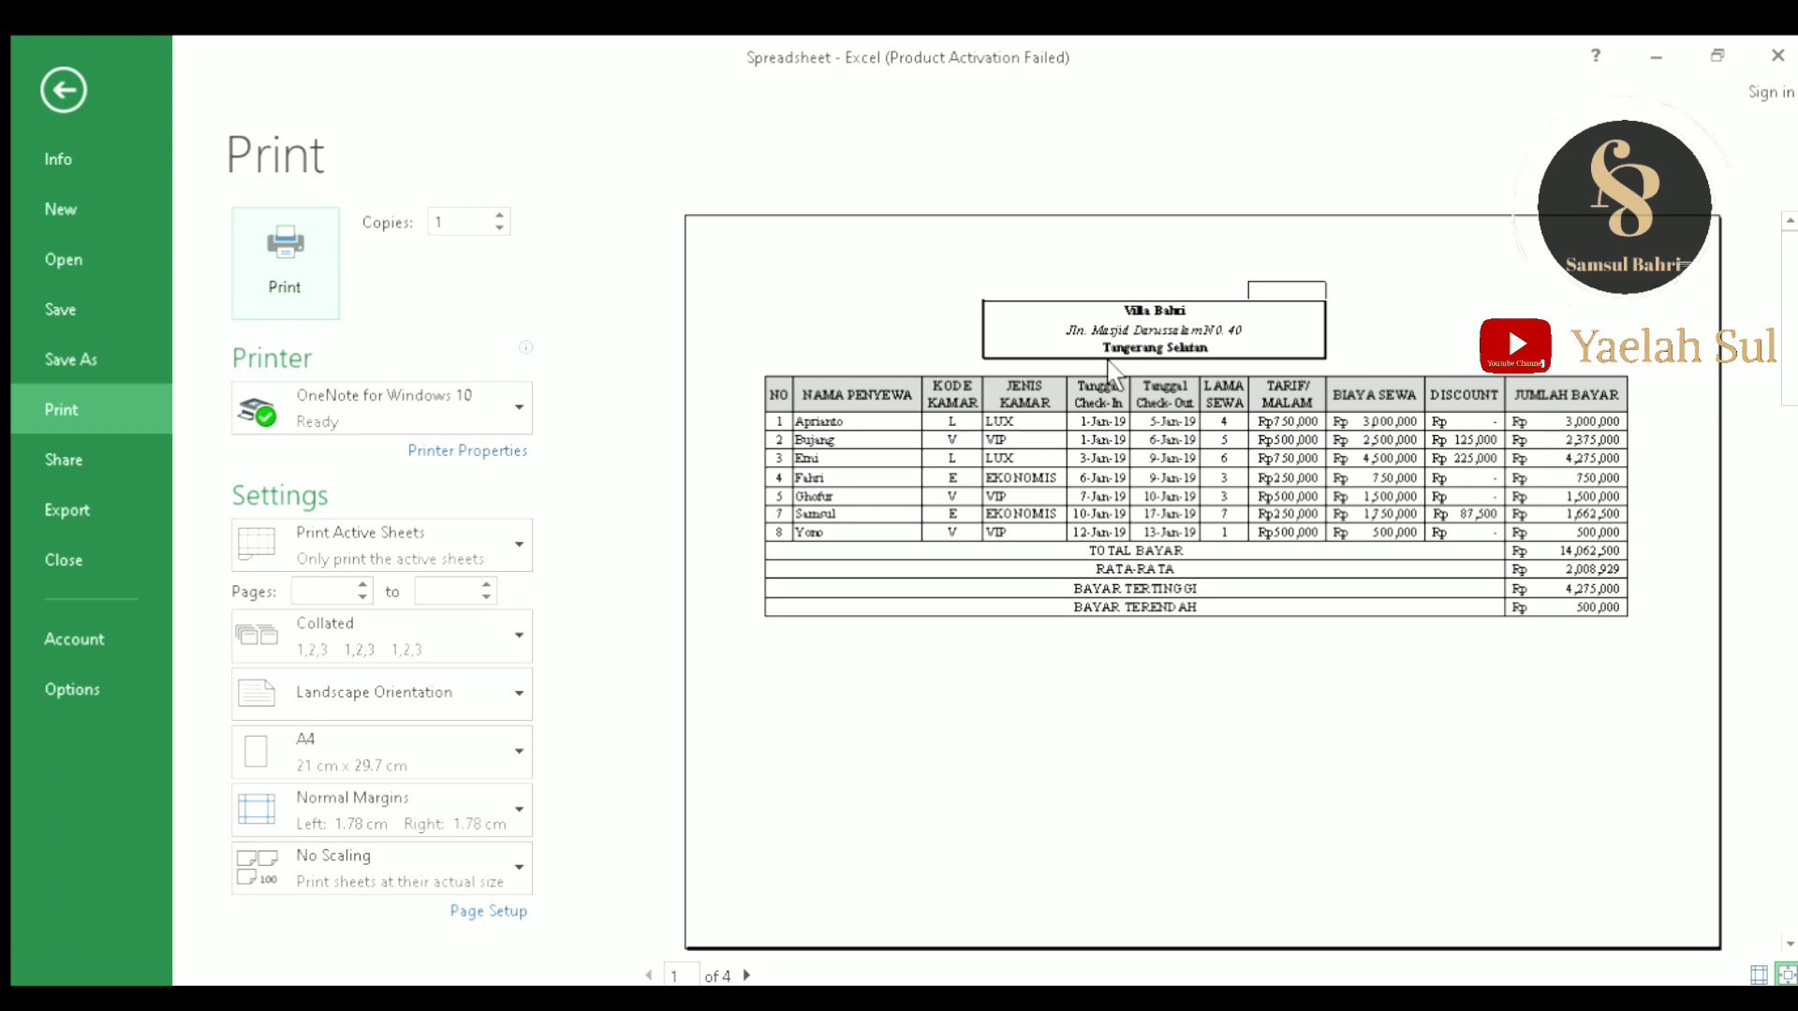
left_click(69, 84)
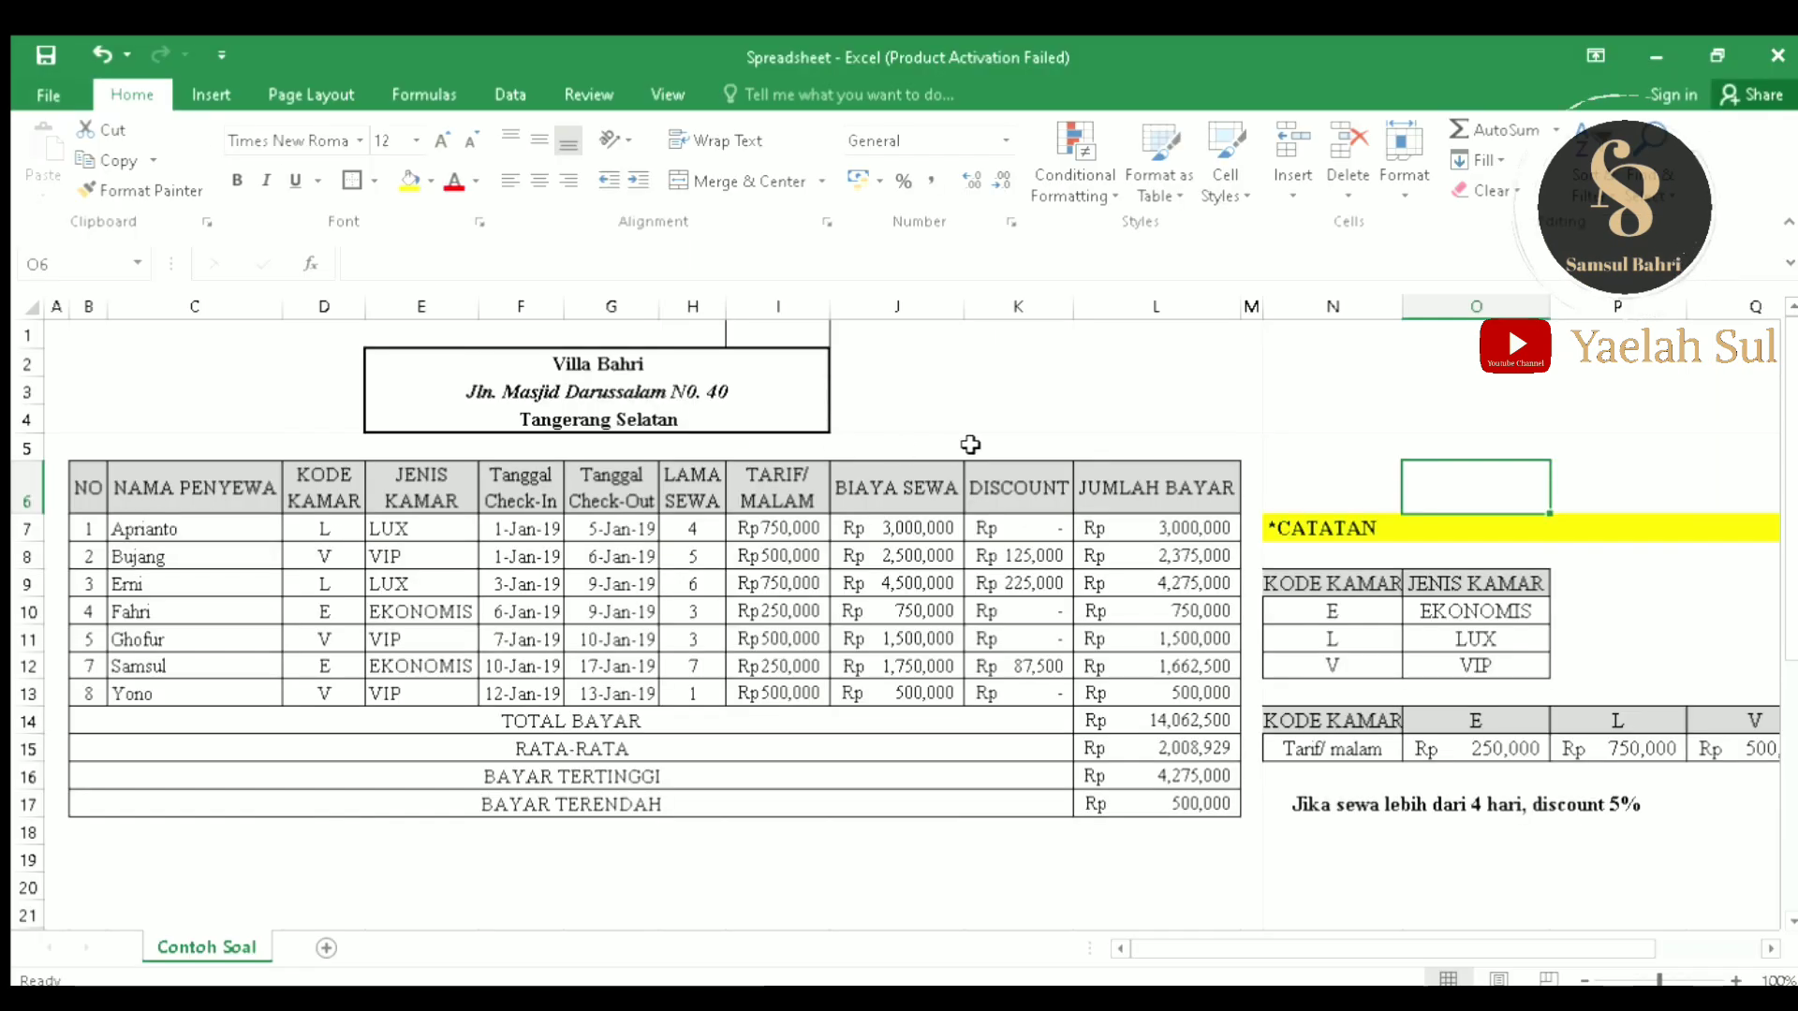
Step: Remove the stray borders from cell I1 above the Villa Bahri title block
left_click(780, 340)
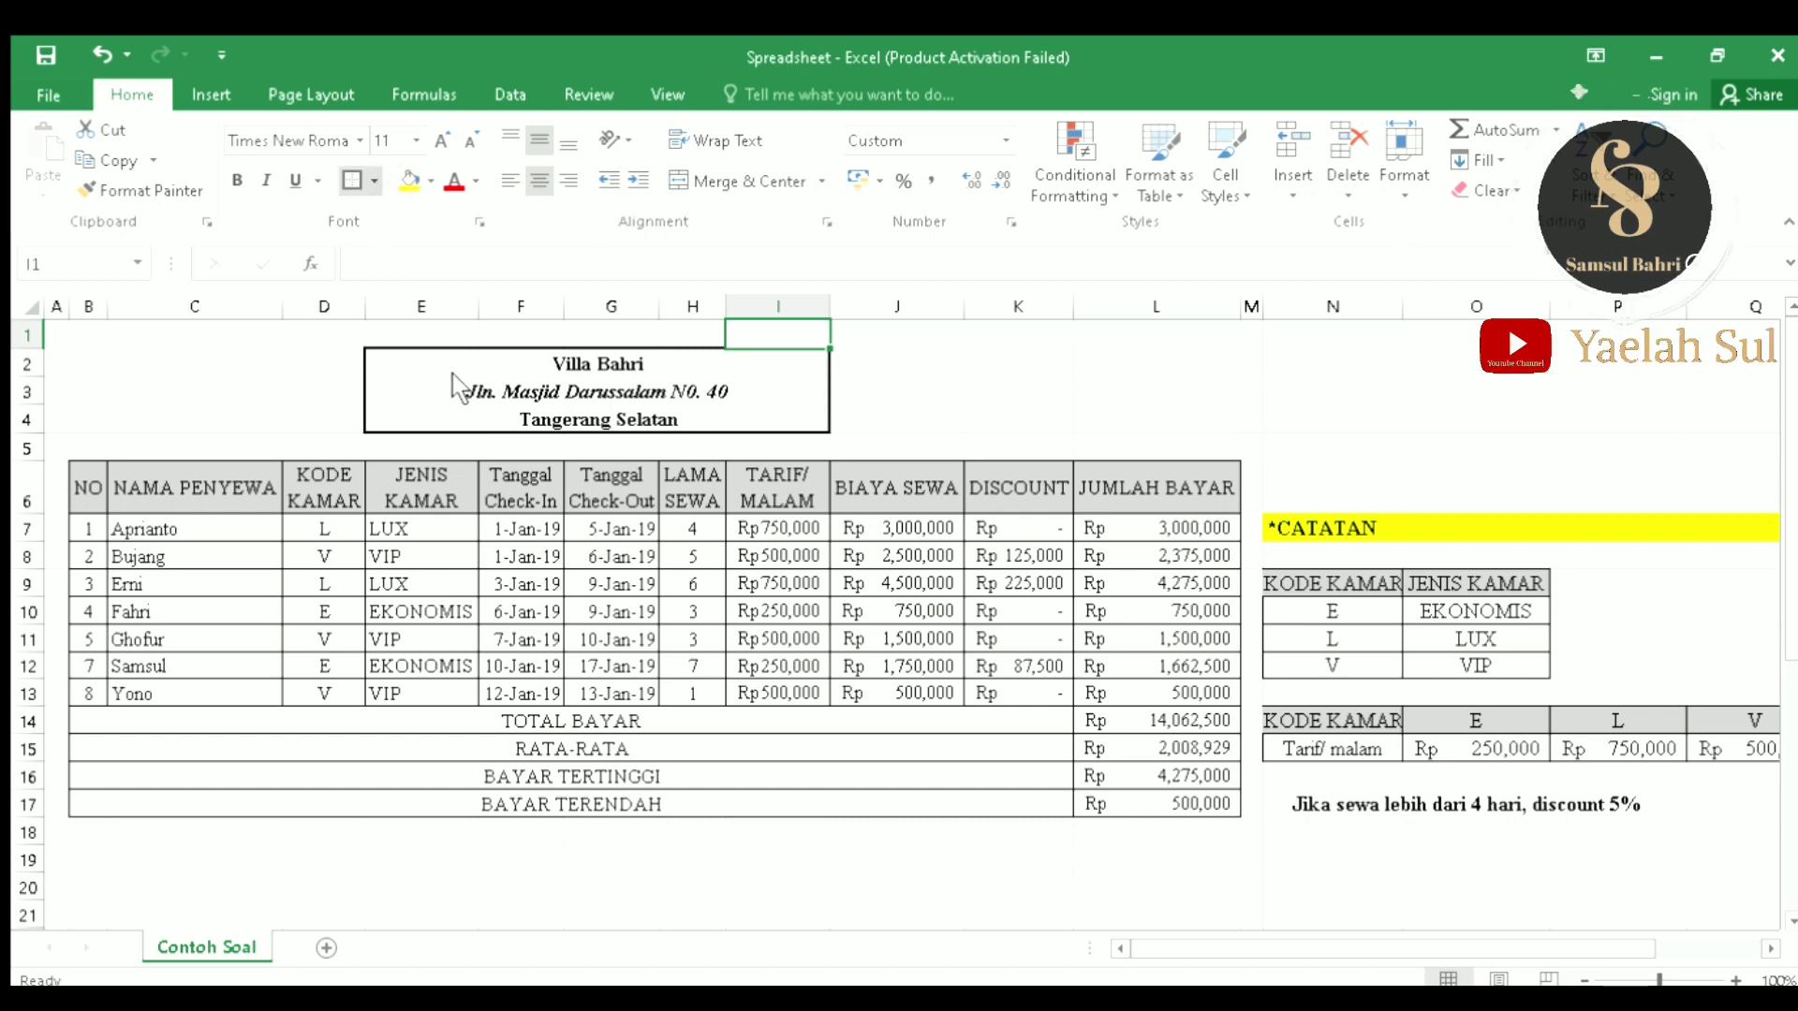
left_click(763, 393)
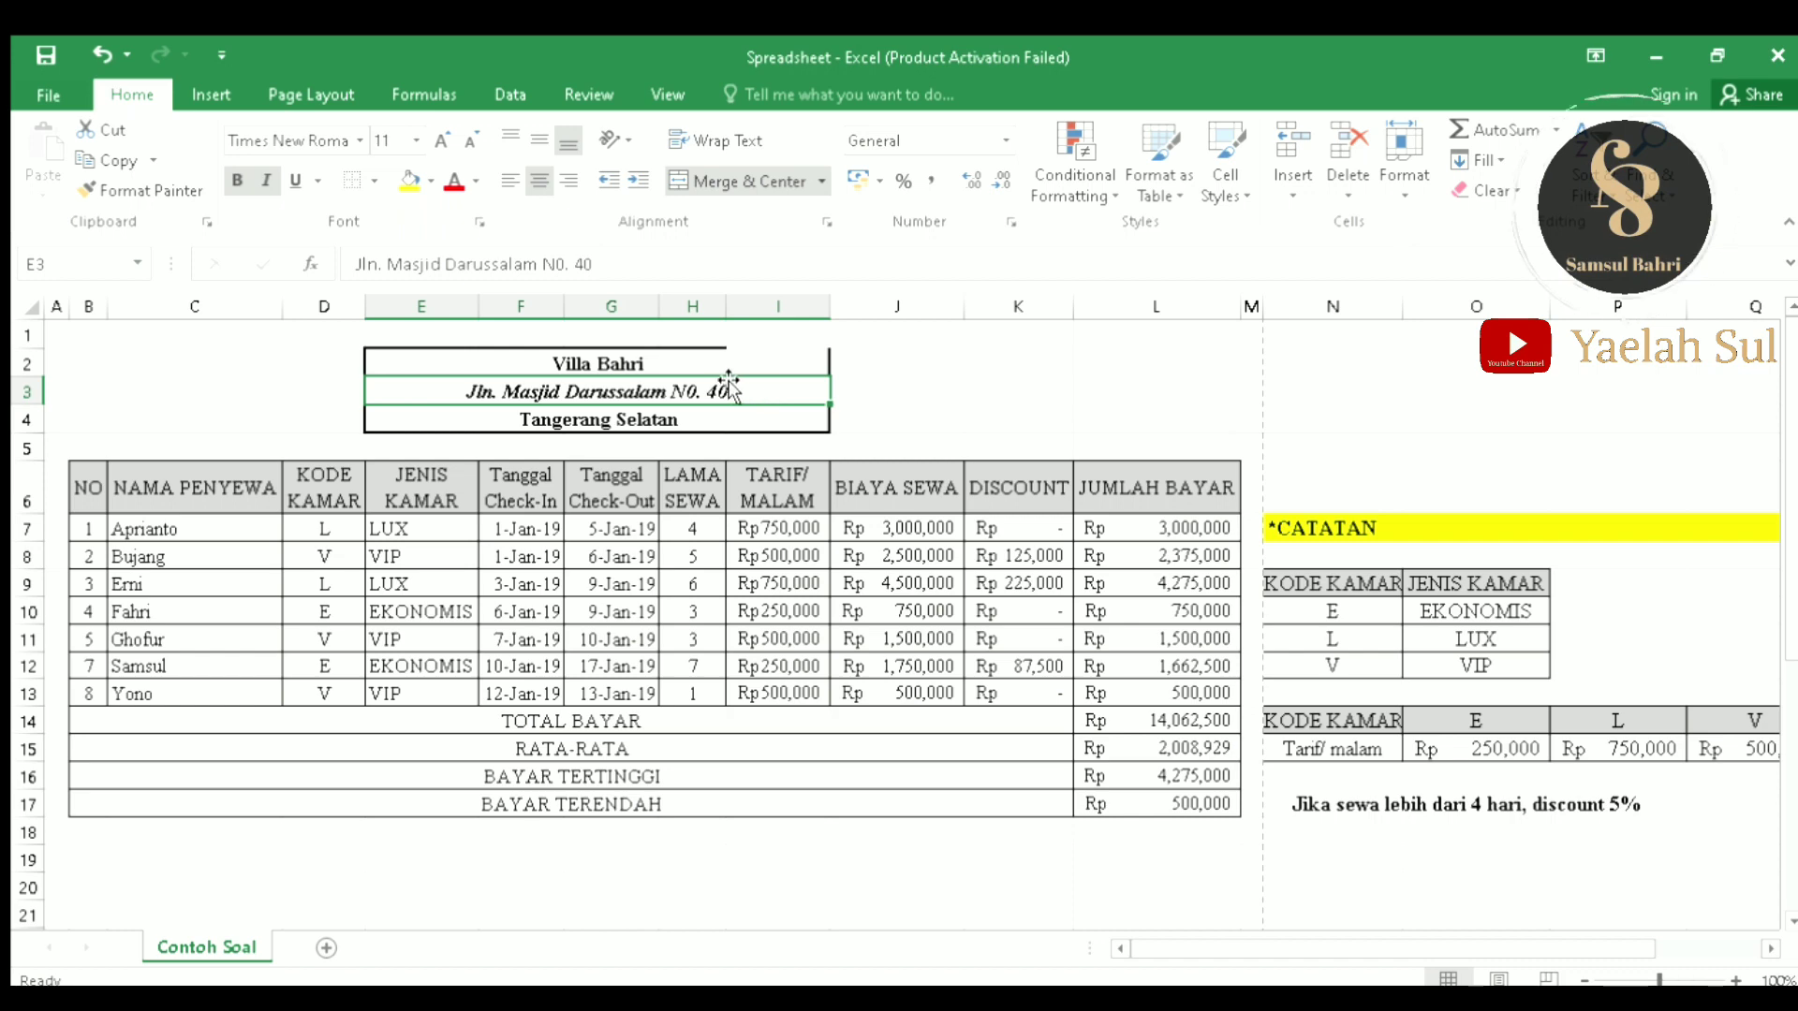
Step: Try to restore the missing edge by applying a border to the Villa Bahri title cell alone, and undo it
left_click(759, 359)
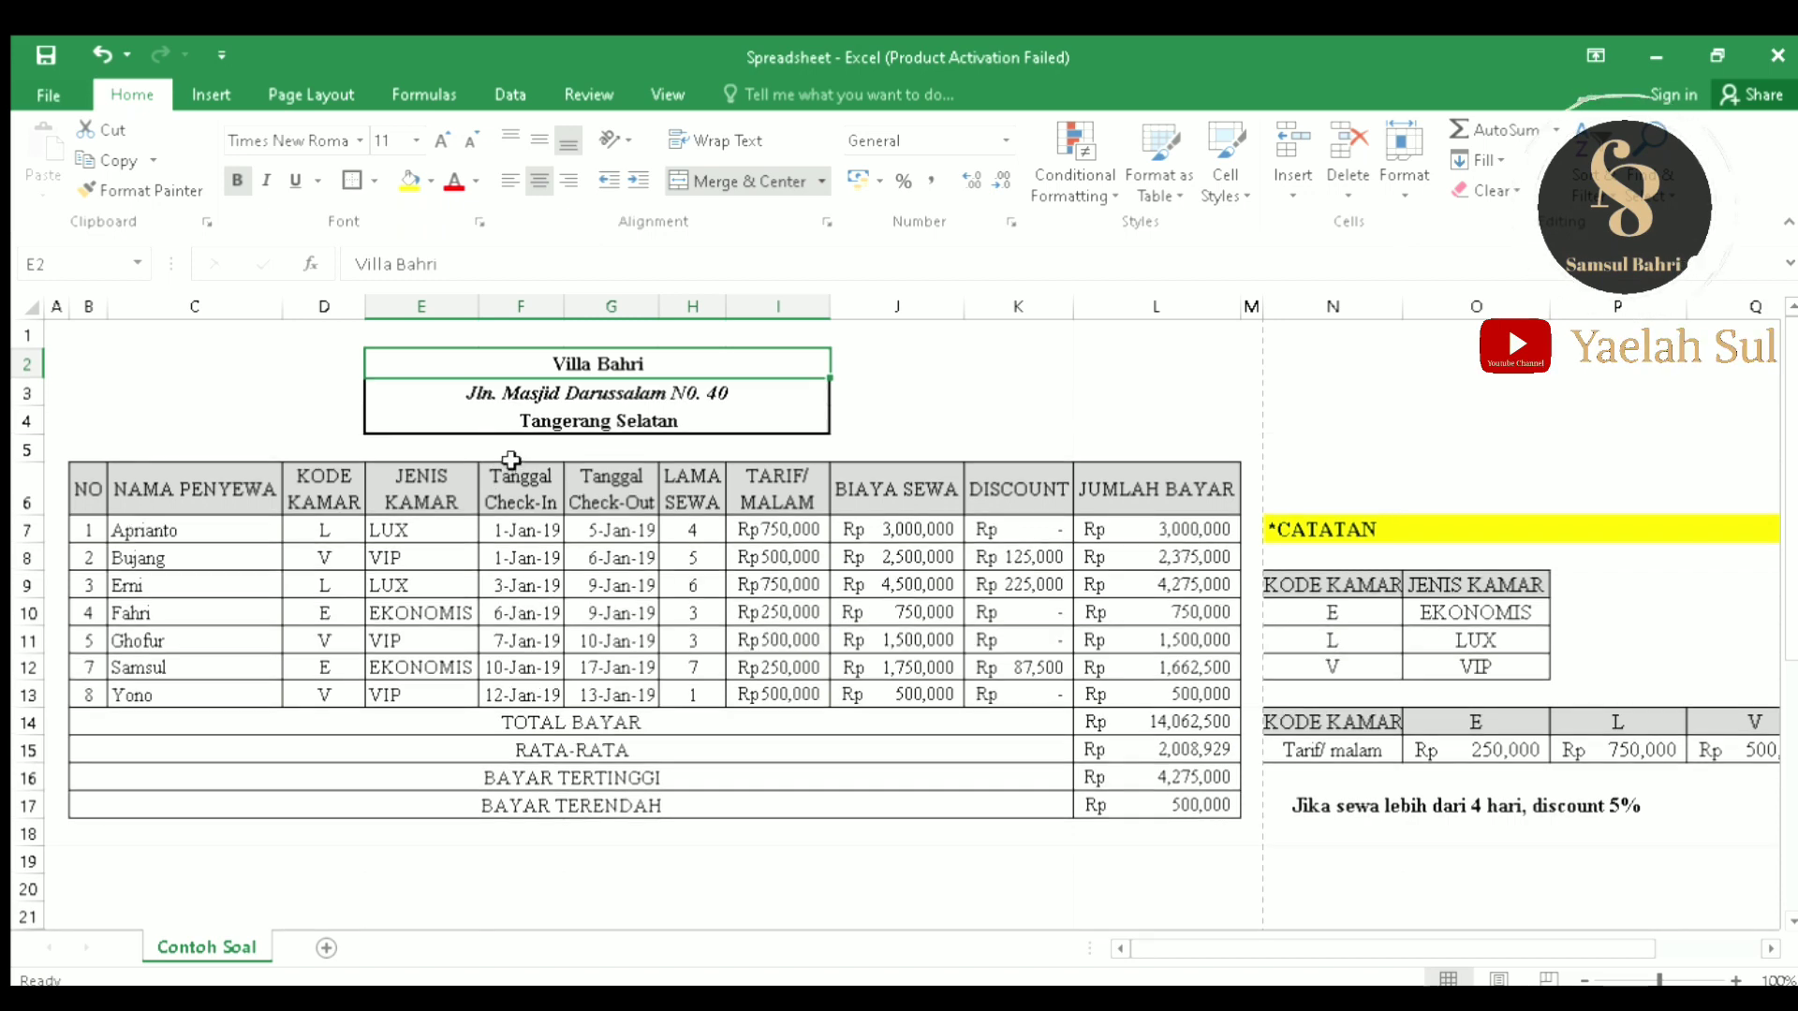
left_click(1056, 402)
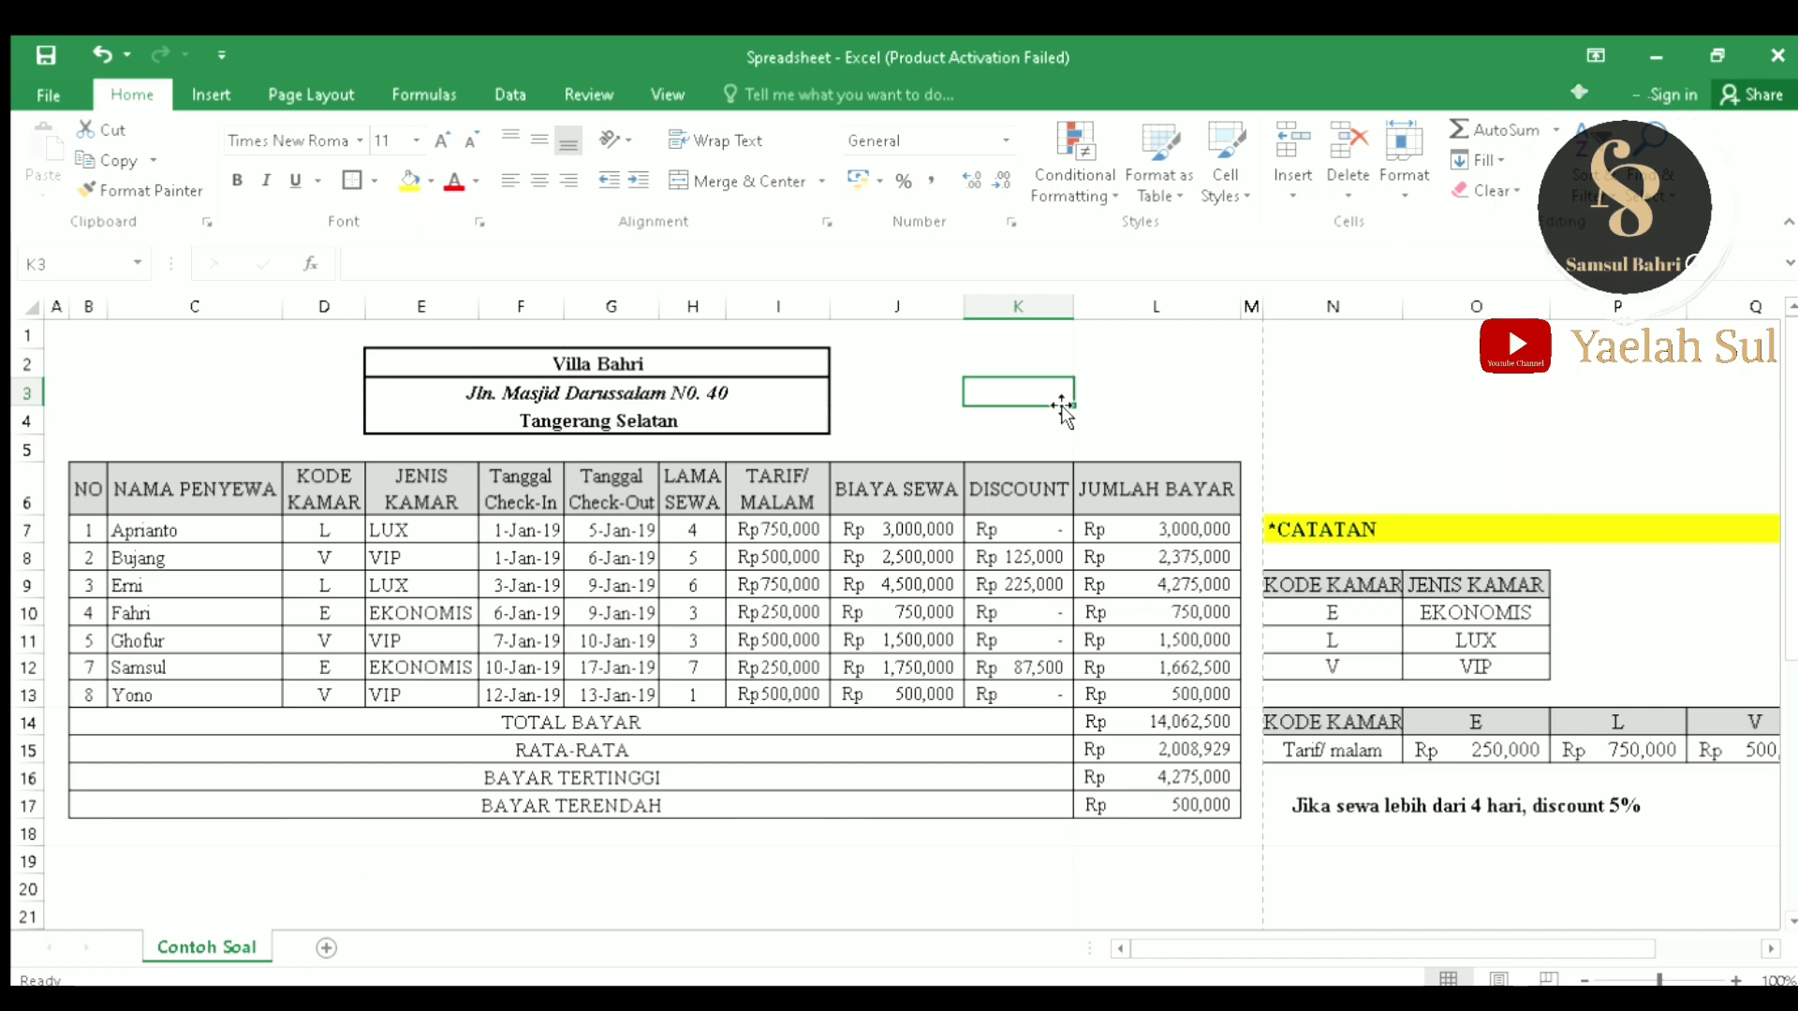
key("ctrl+z")
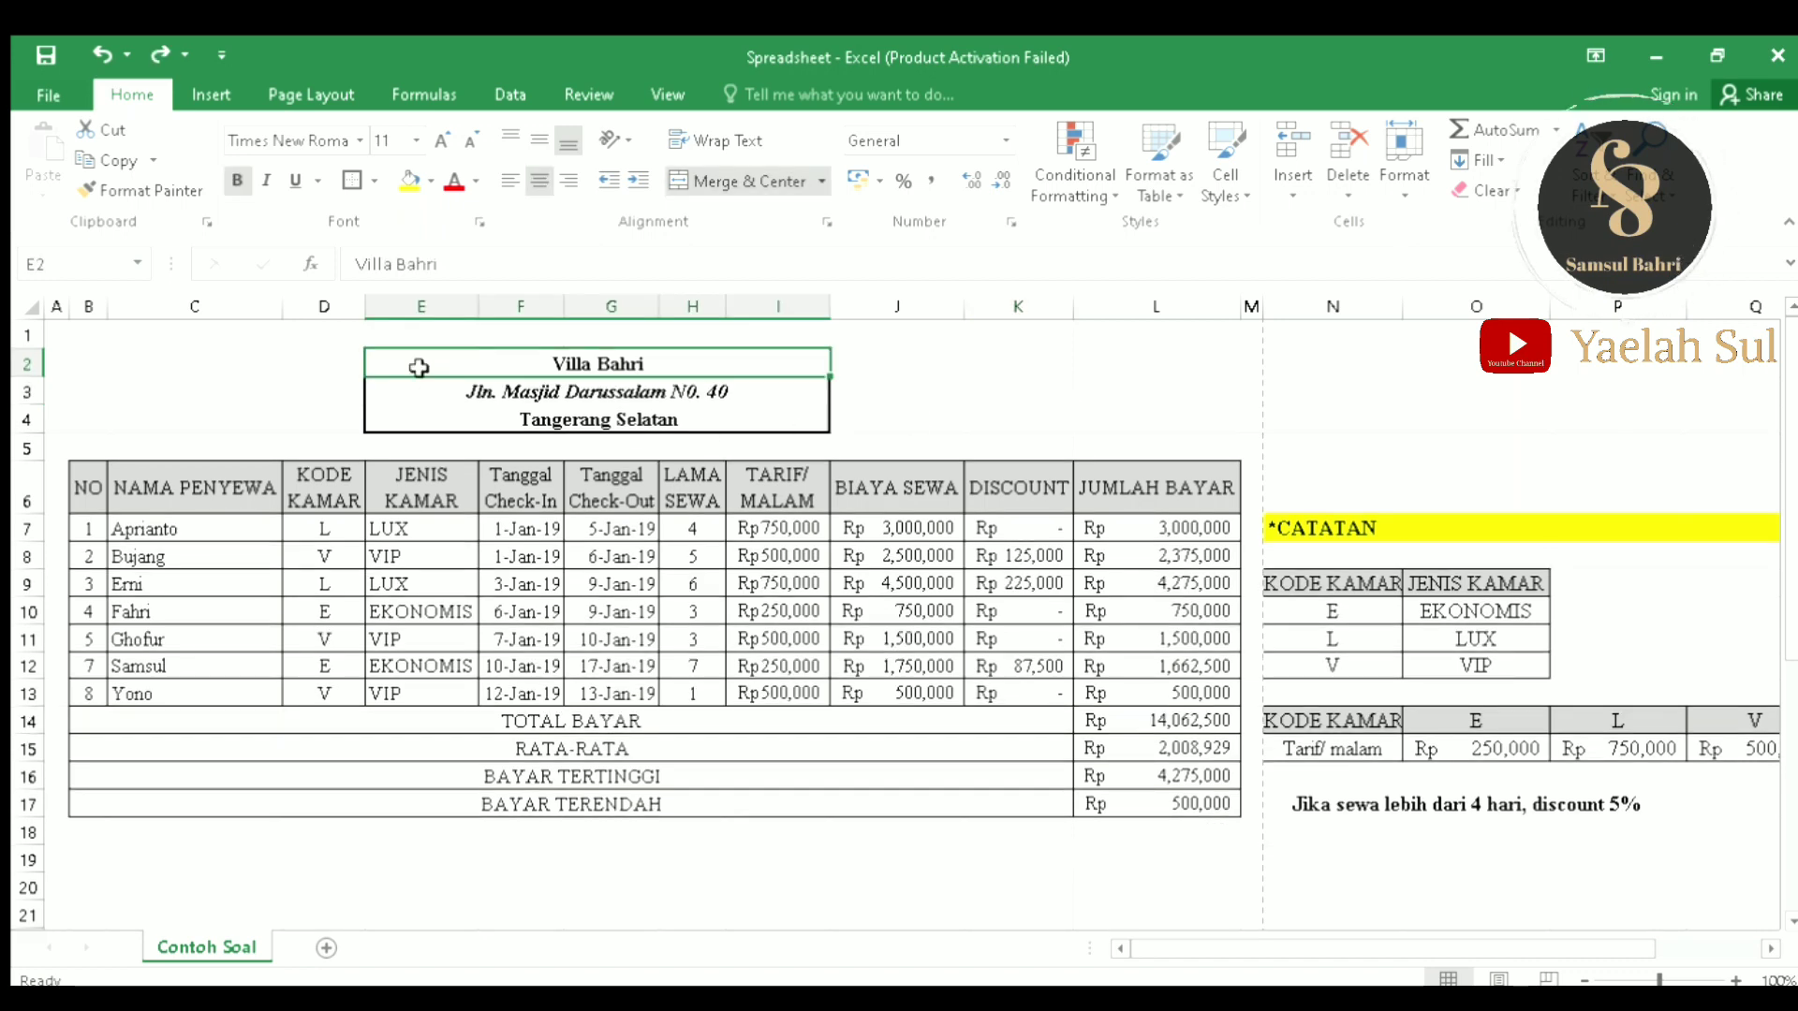
Step: Apply a thick outside border around the three-line Villa Bahri title block in rows 2 to 4
left_click_drag(419, 367, 726, 418)
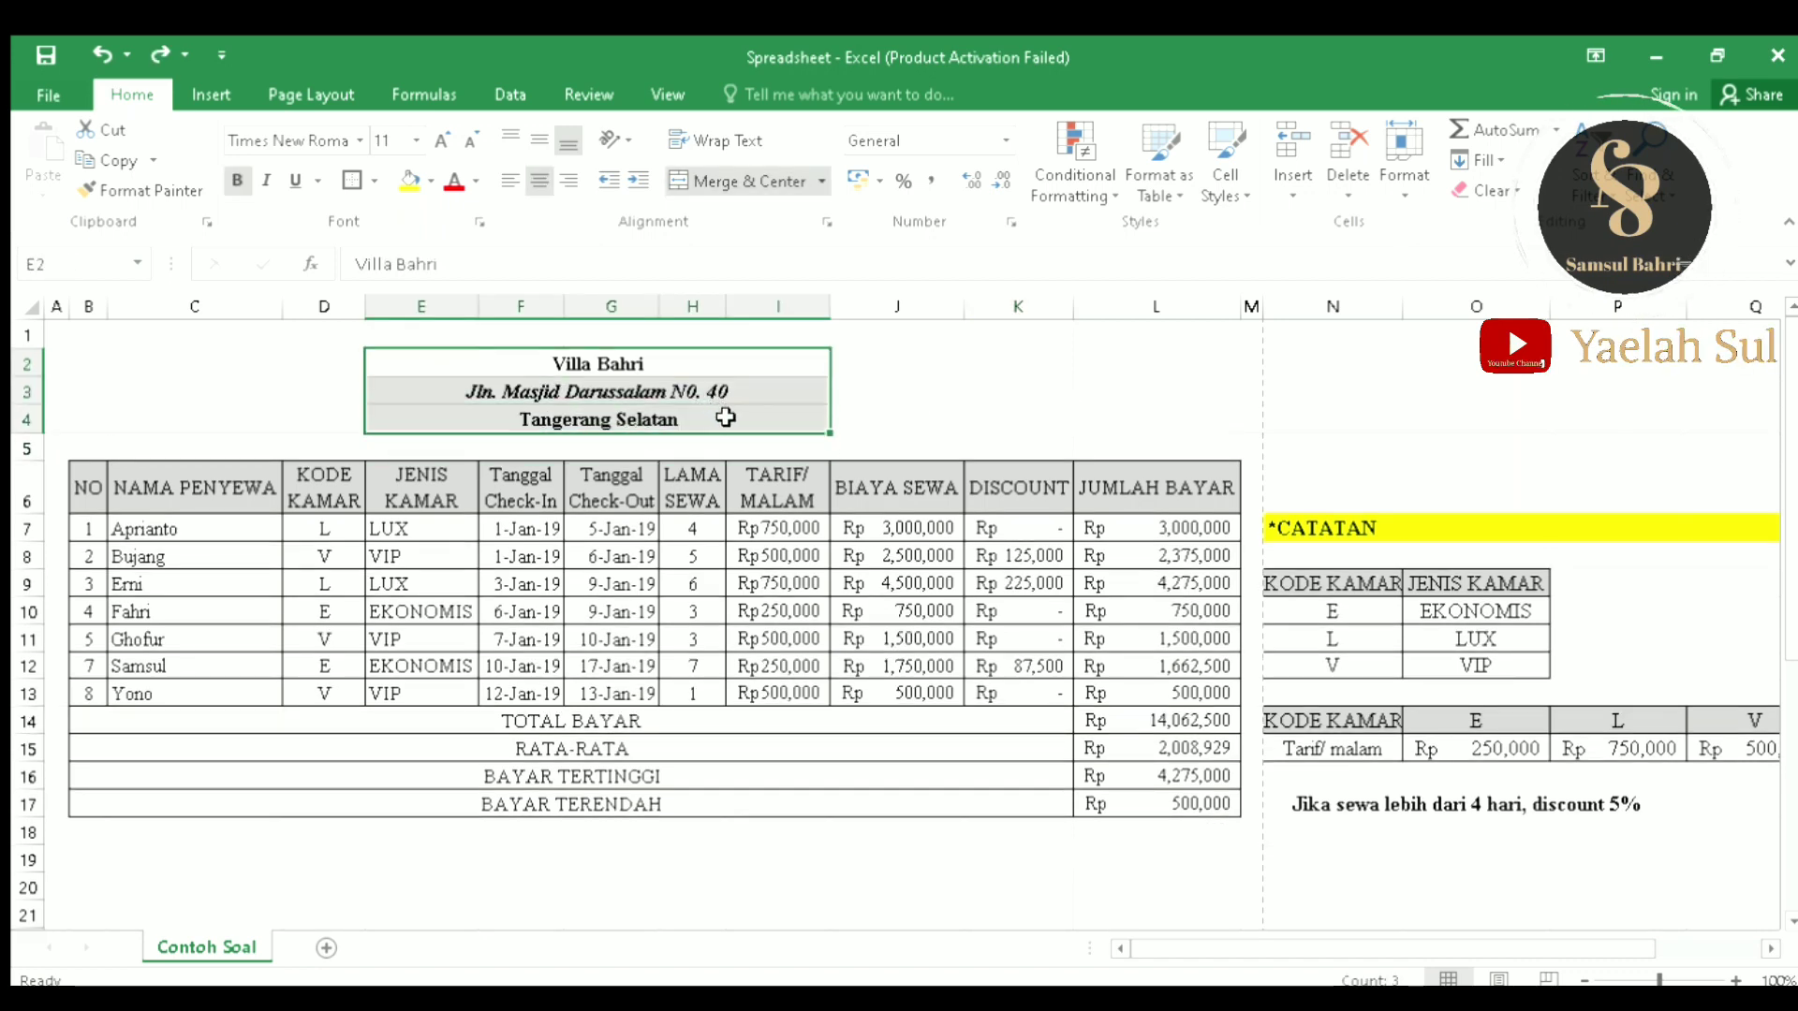
left_click(352, 179)
left_click(1127, 365)
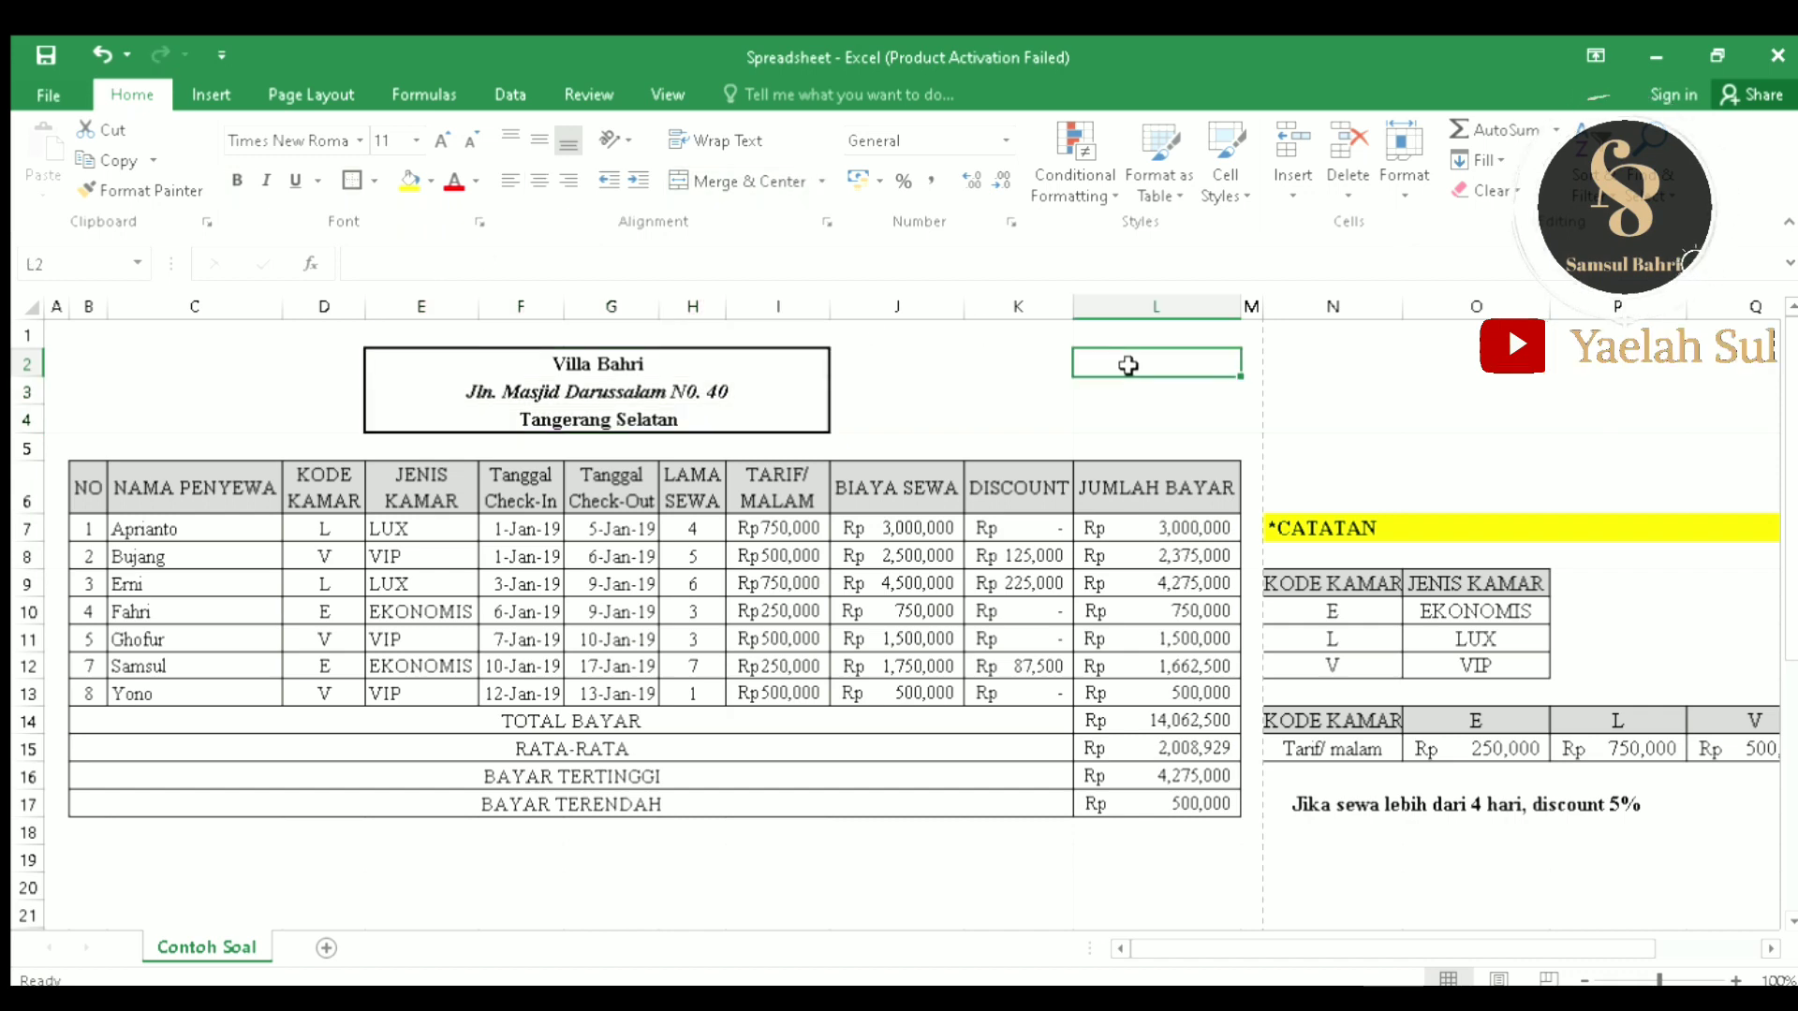
Step: Open the print settings and set the page range to print from page 1 to page 10
left_click(1075, 917)
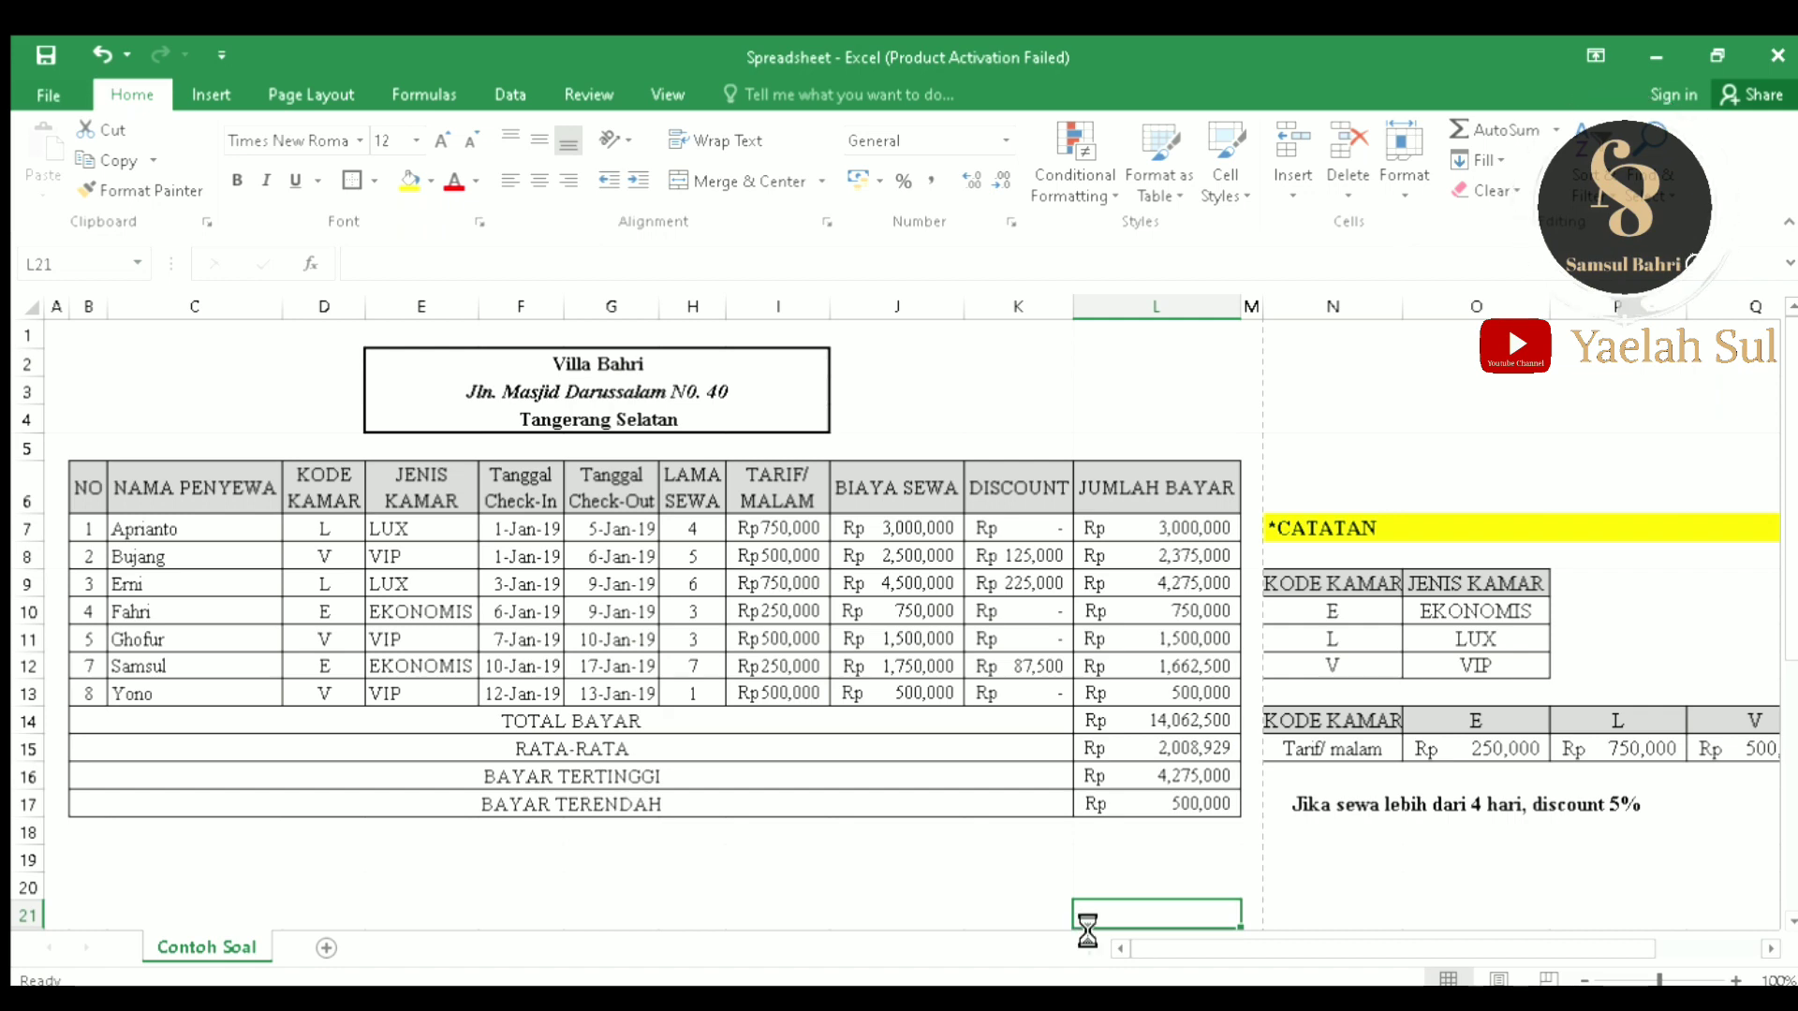
key("ctrl+p")
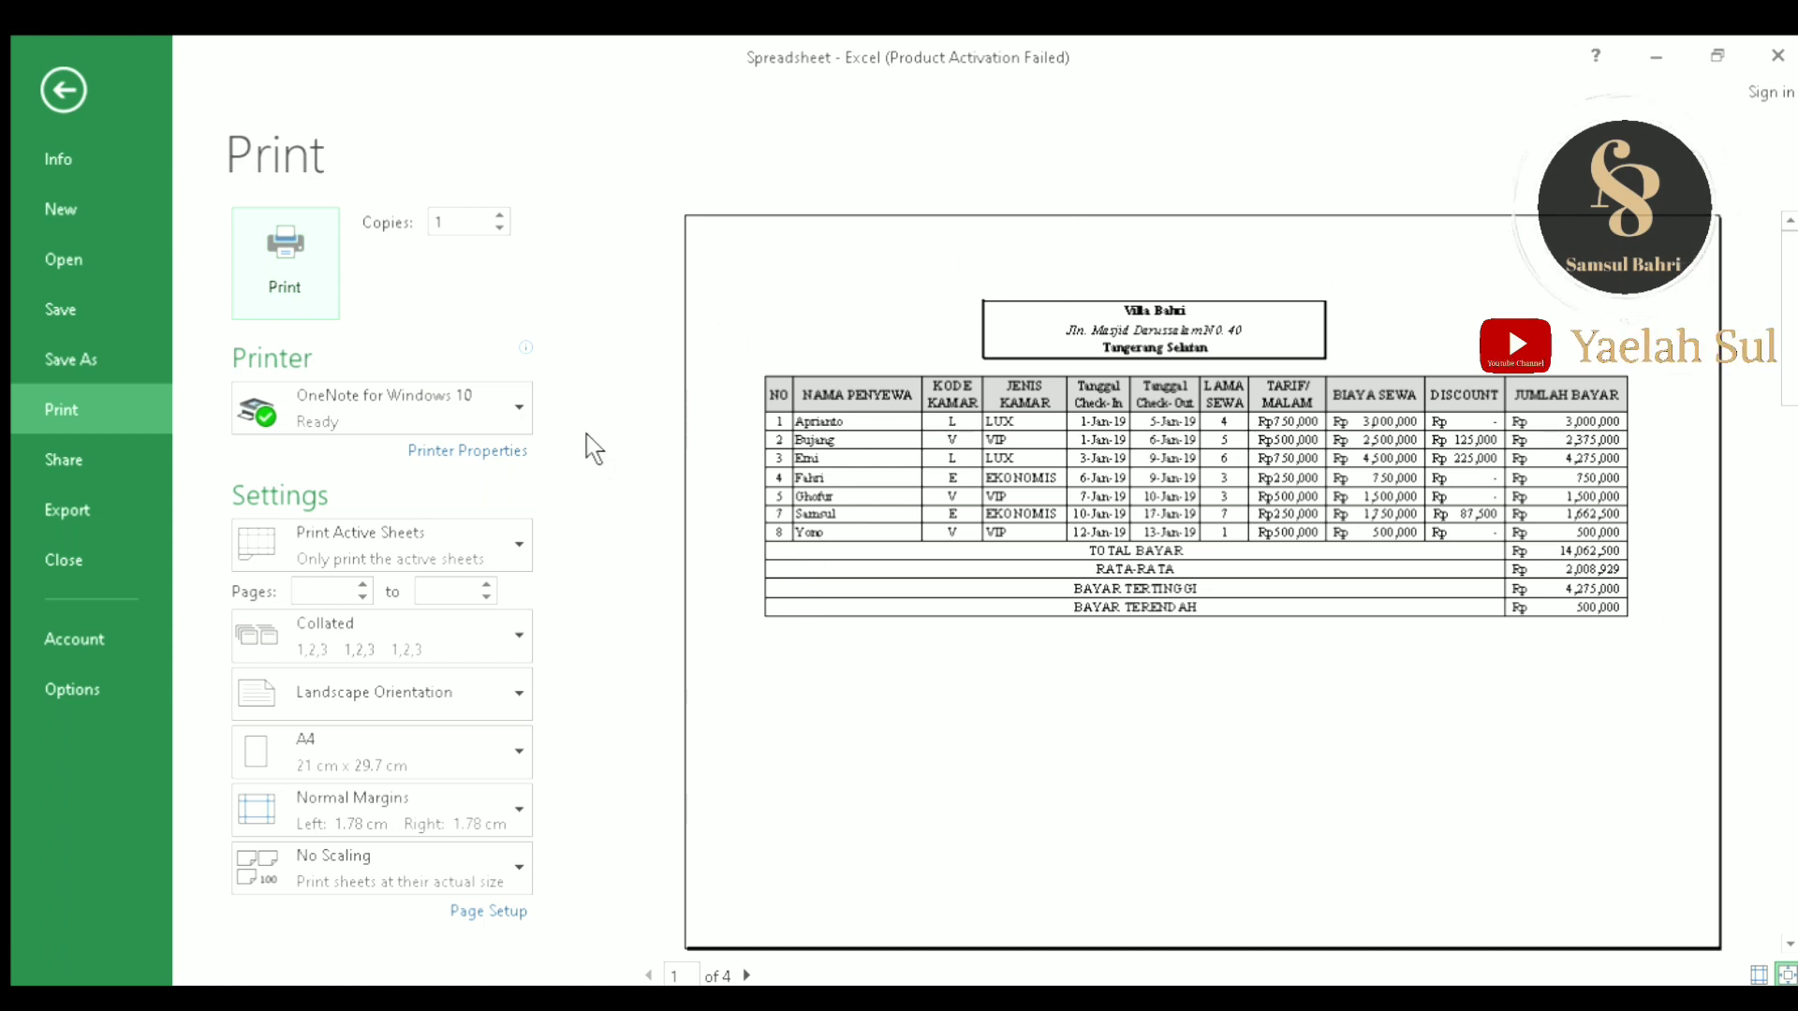
left_click(498, 228)
left_click(517, 412)
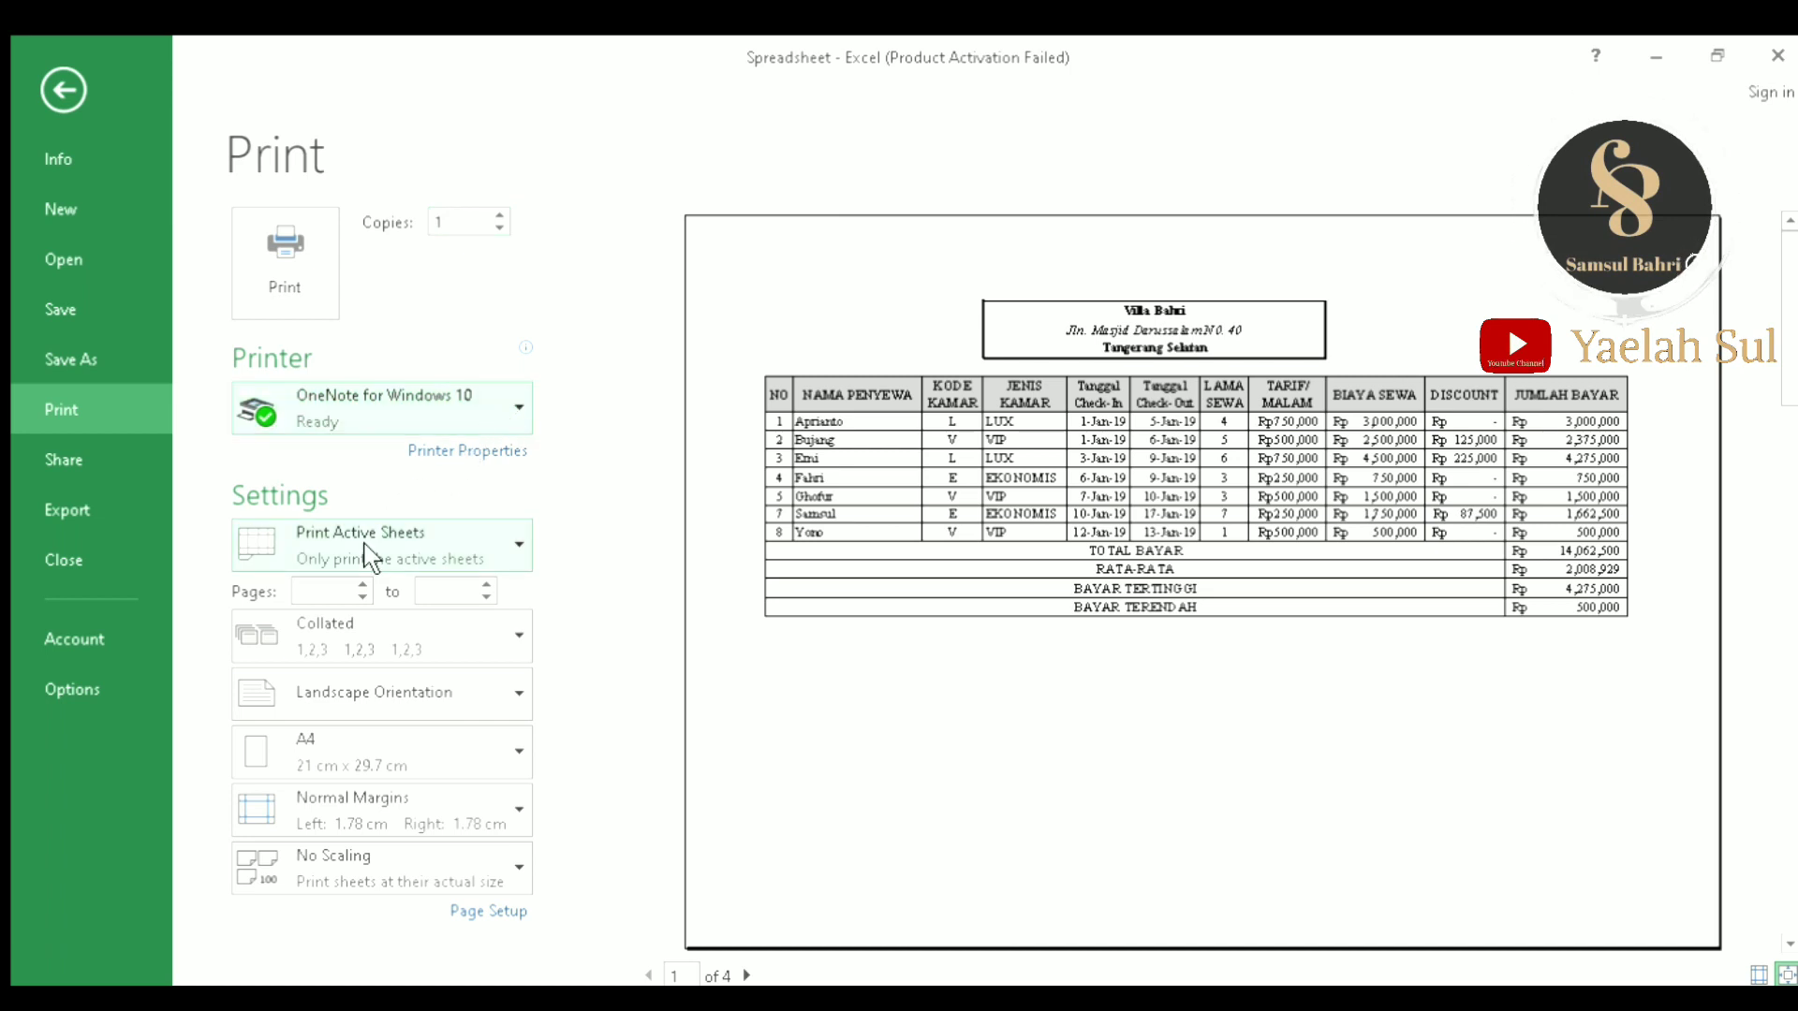
left_click(322, 601)
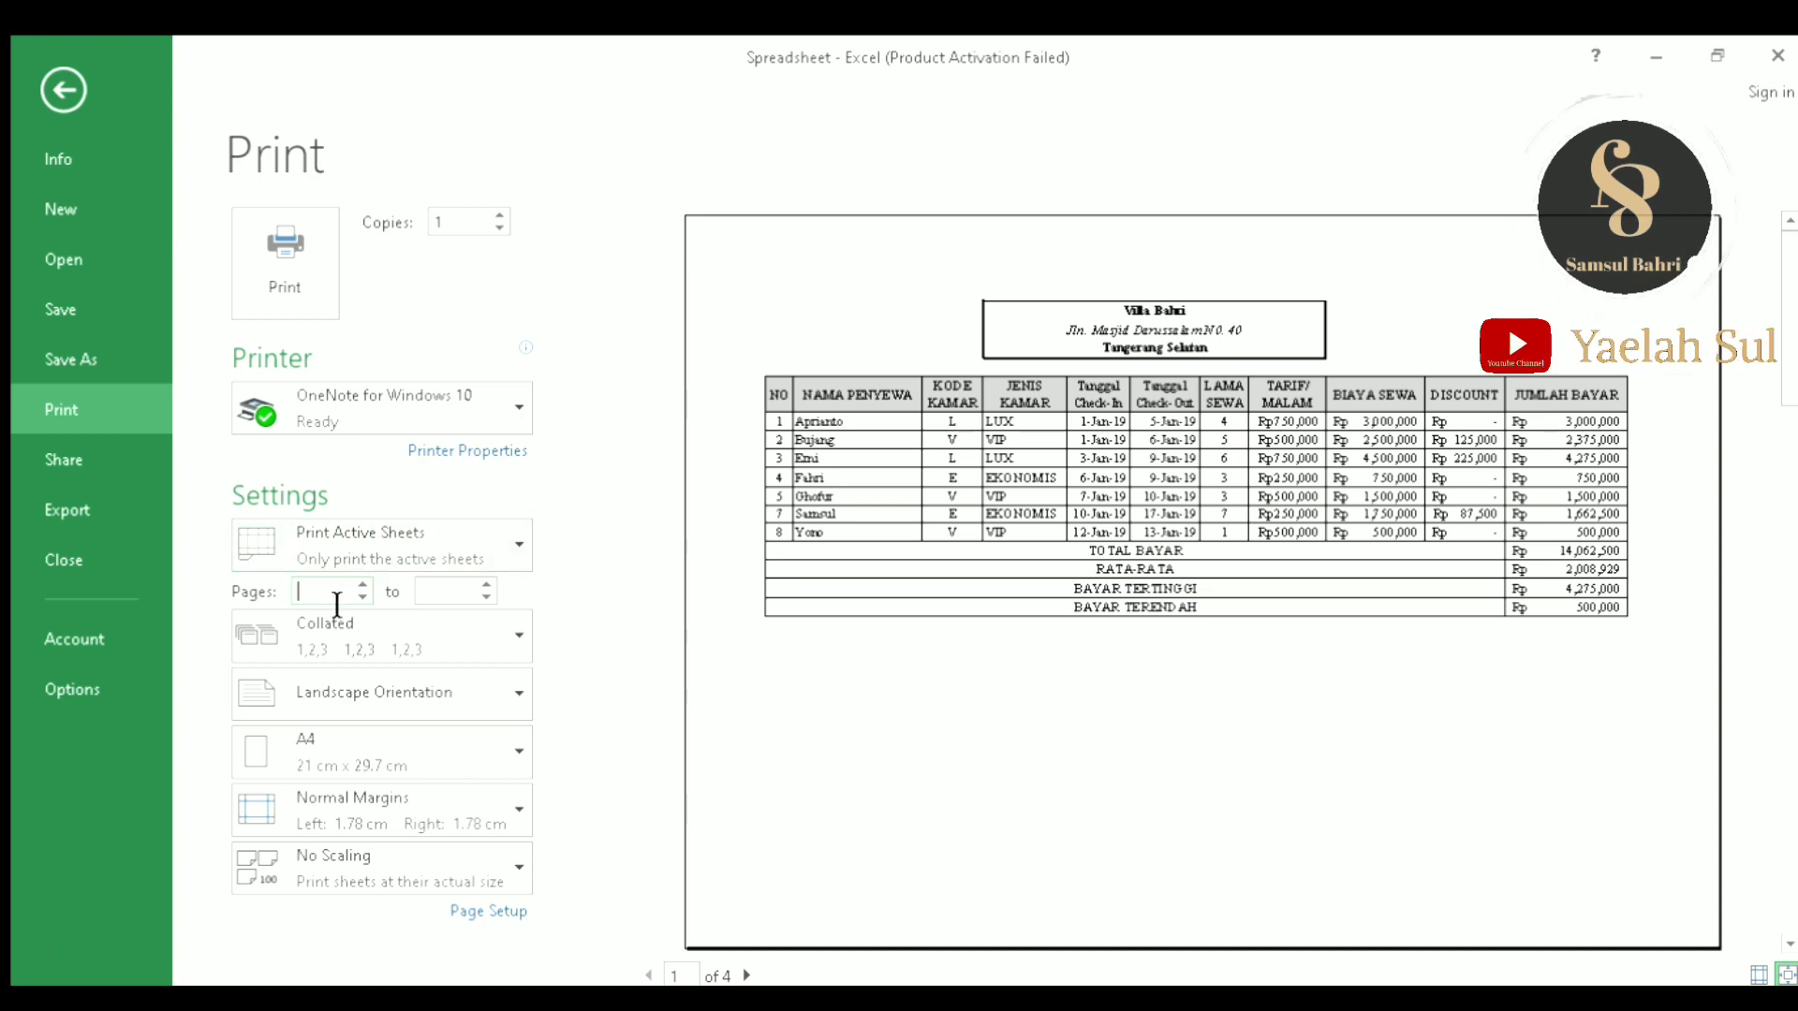
type("1,3,5")
type("1")
left_click(438, 591)
type("10")
left_click_drag(470, 602, 409, 608)
Step: Look at the collation choices, then try portrait orientation for the printout and switch back to landscape
left_click(519, 631)
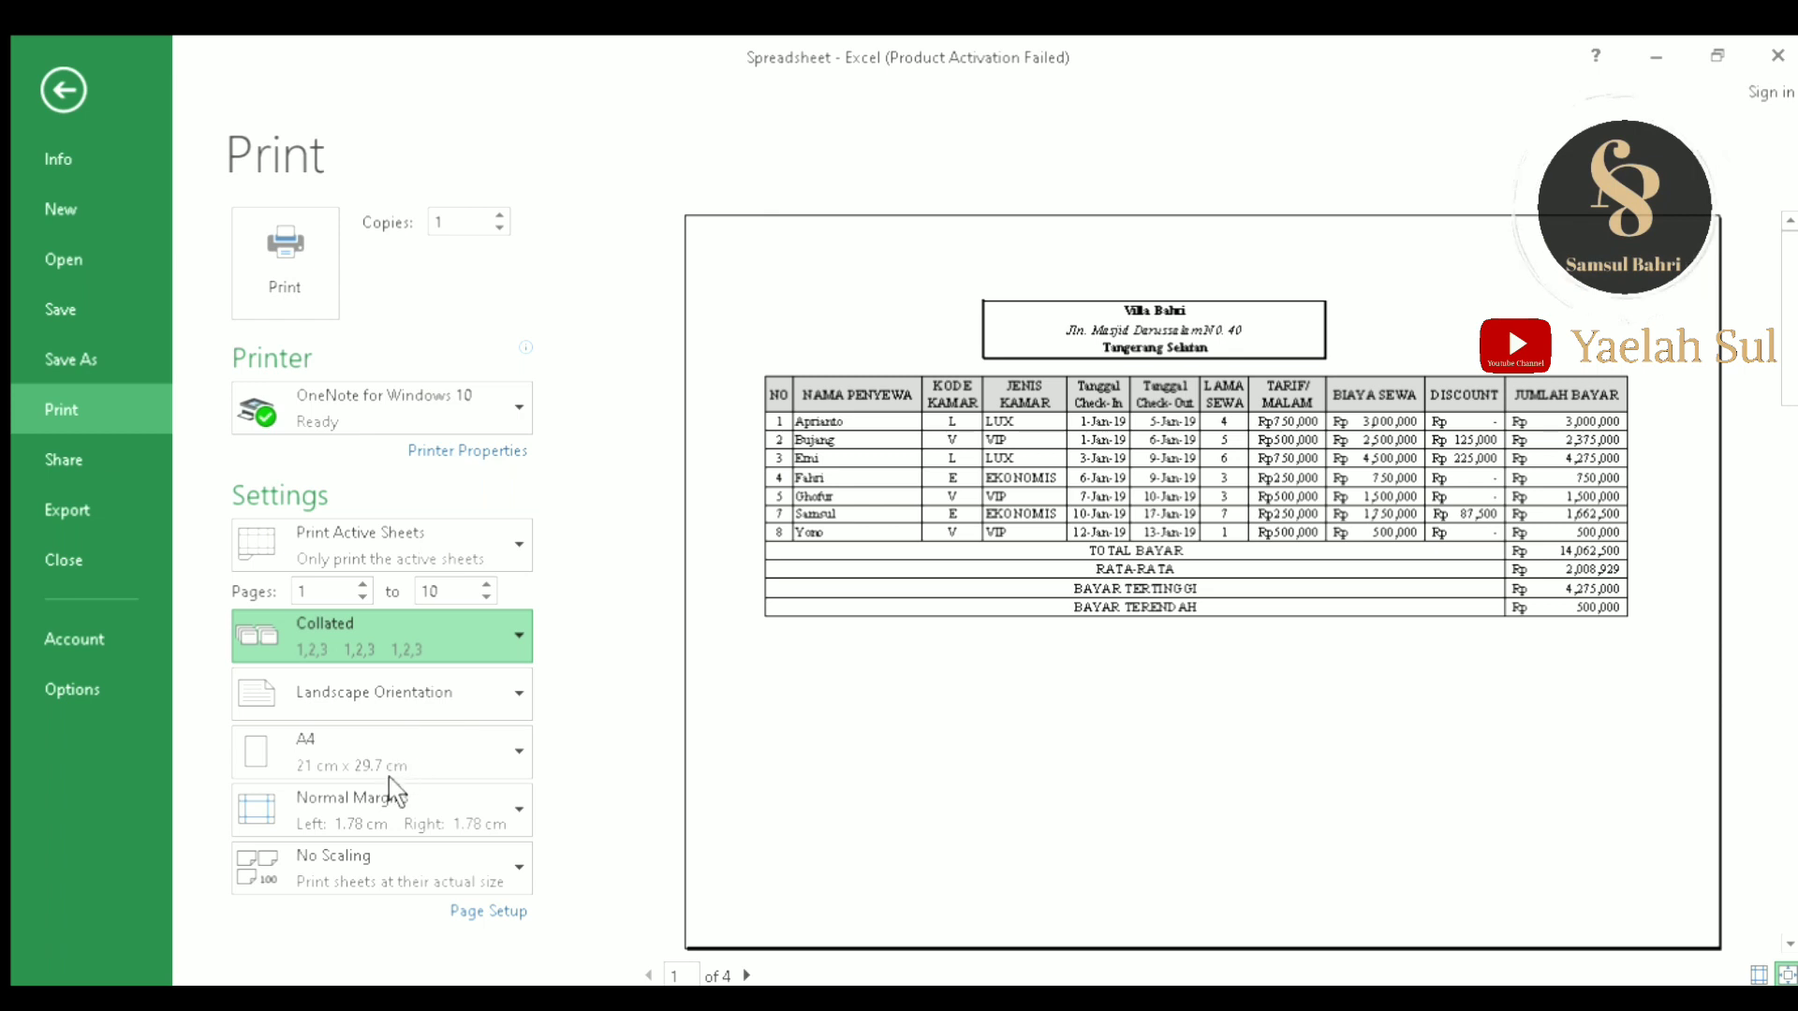
left_click(587, 499)
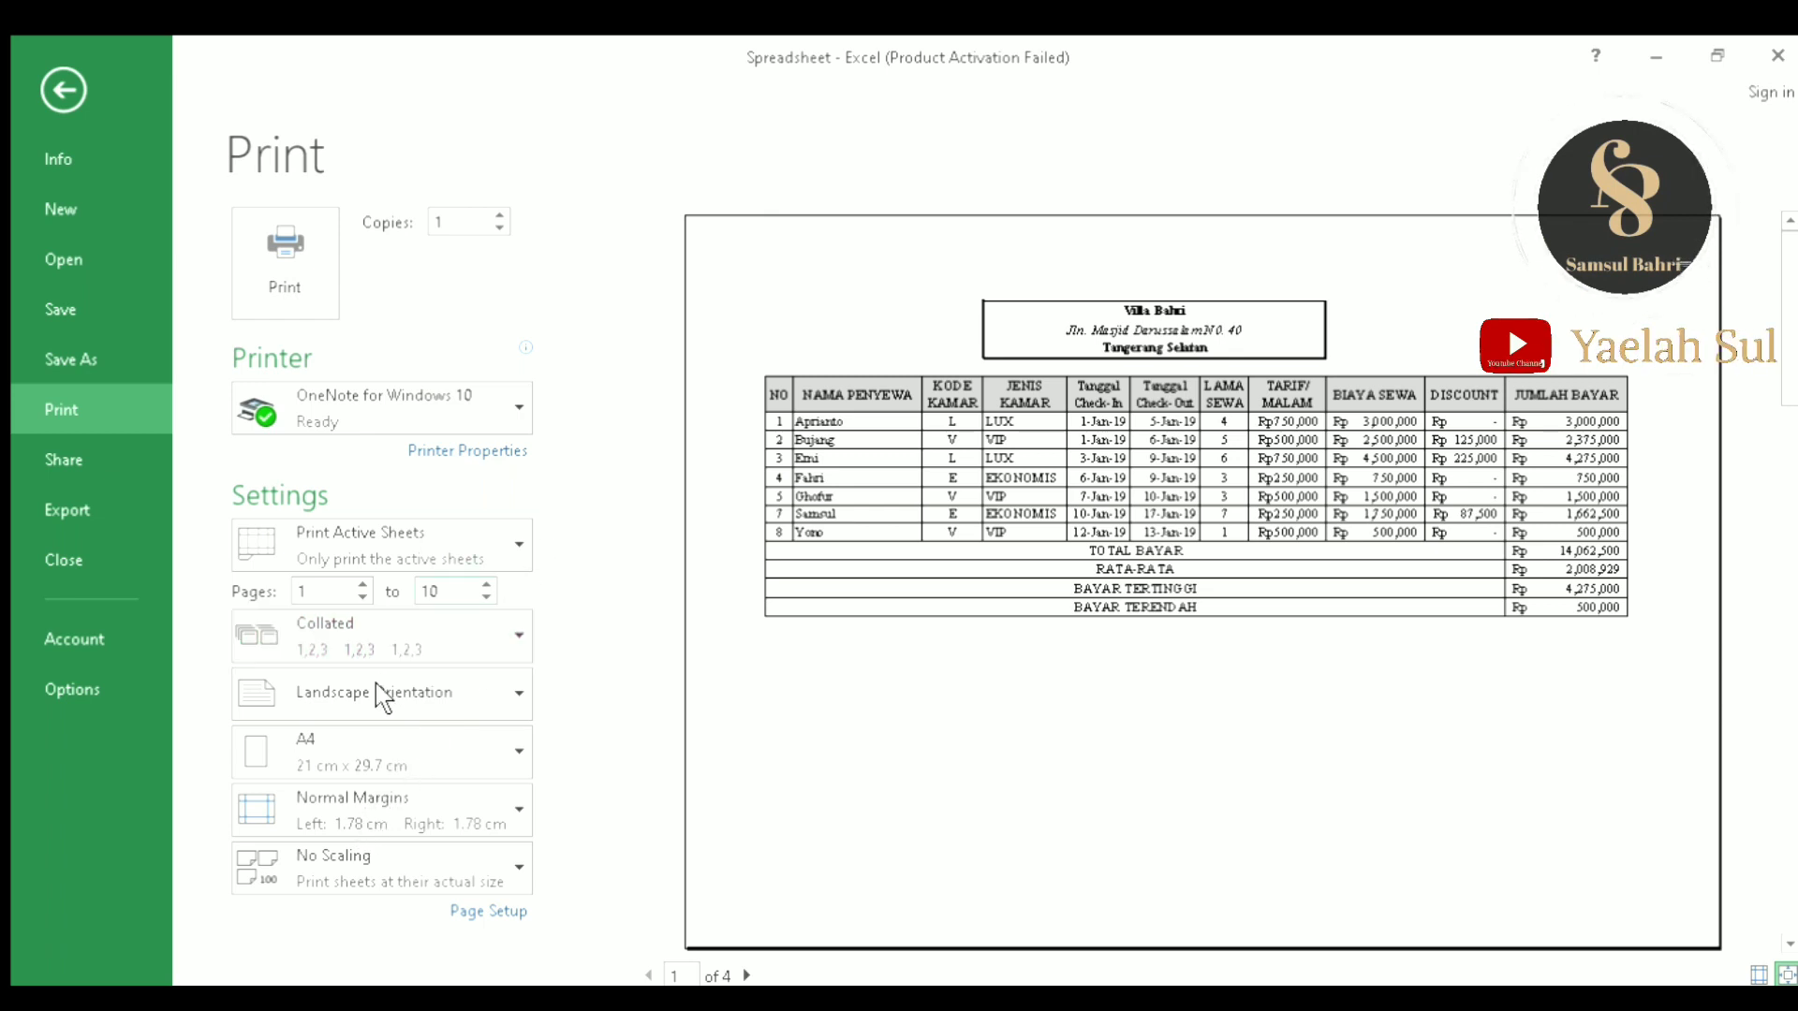
left_click(487, 709)
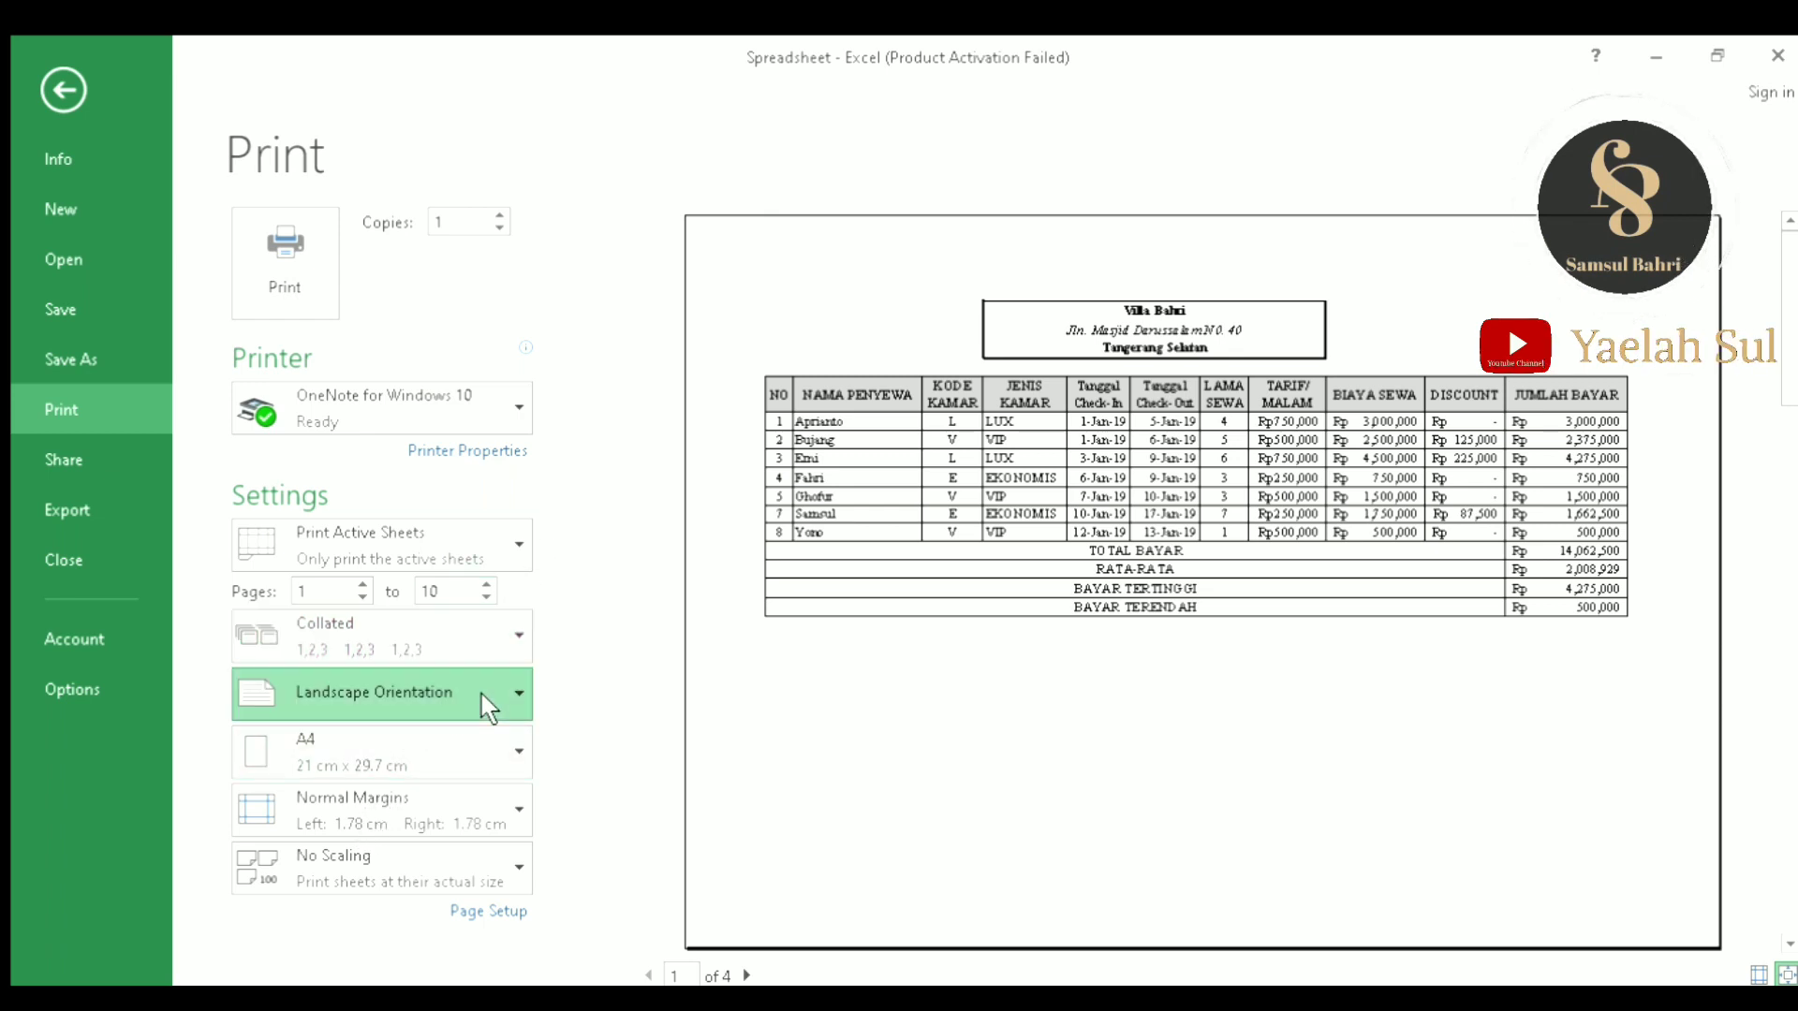
left_click(487, 709)
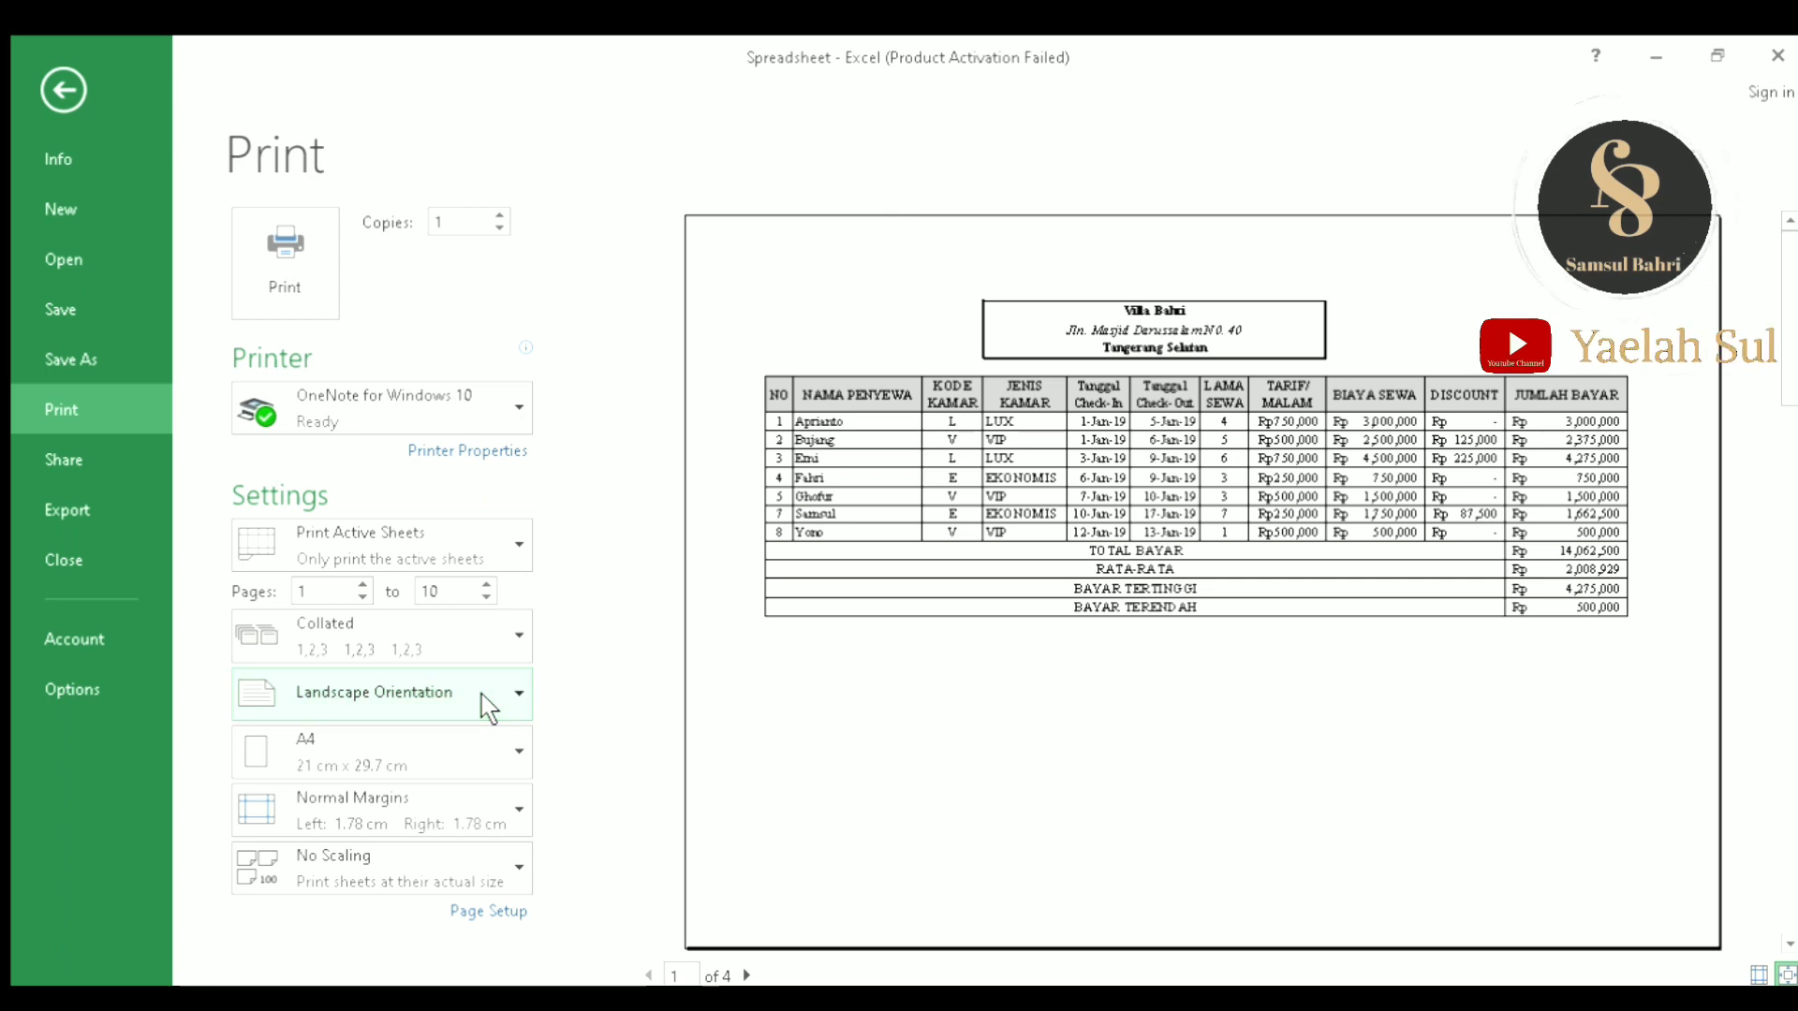
left_click(486, 709)
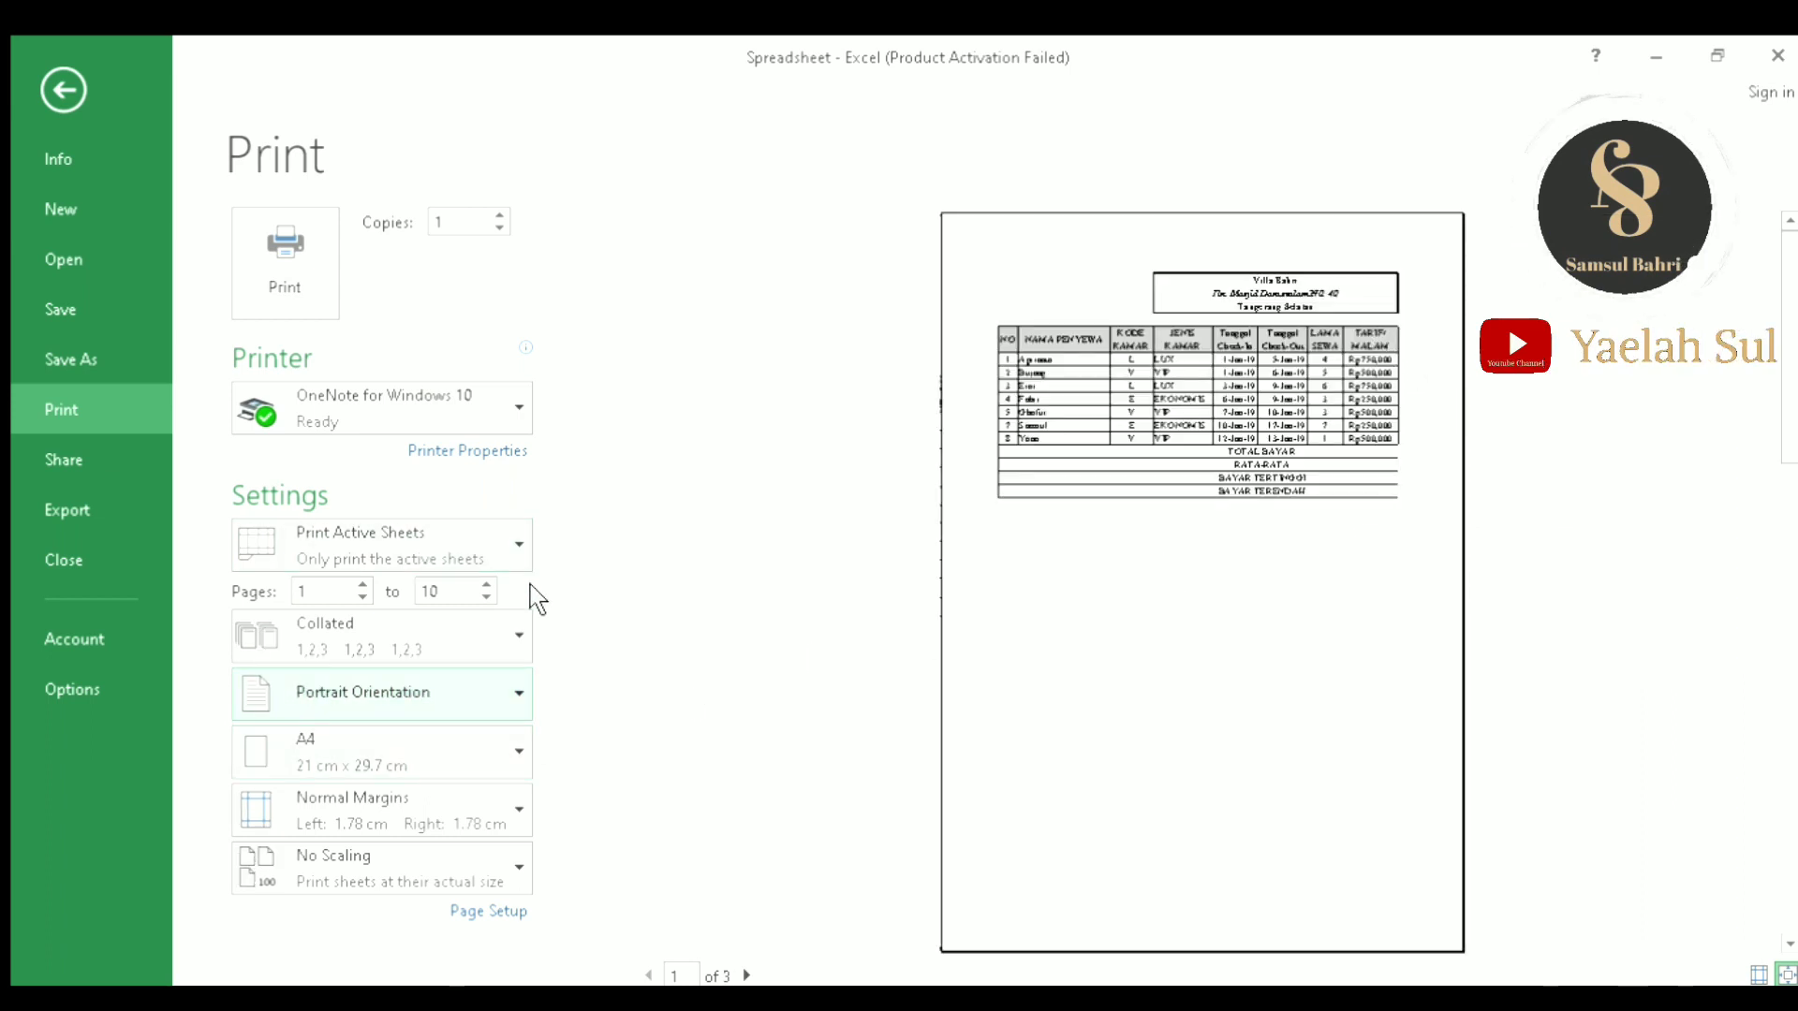
left_click(513, 692)
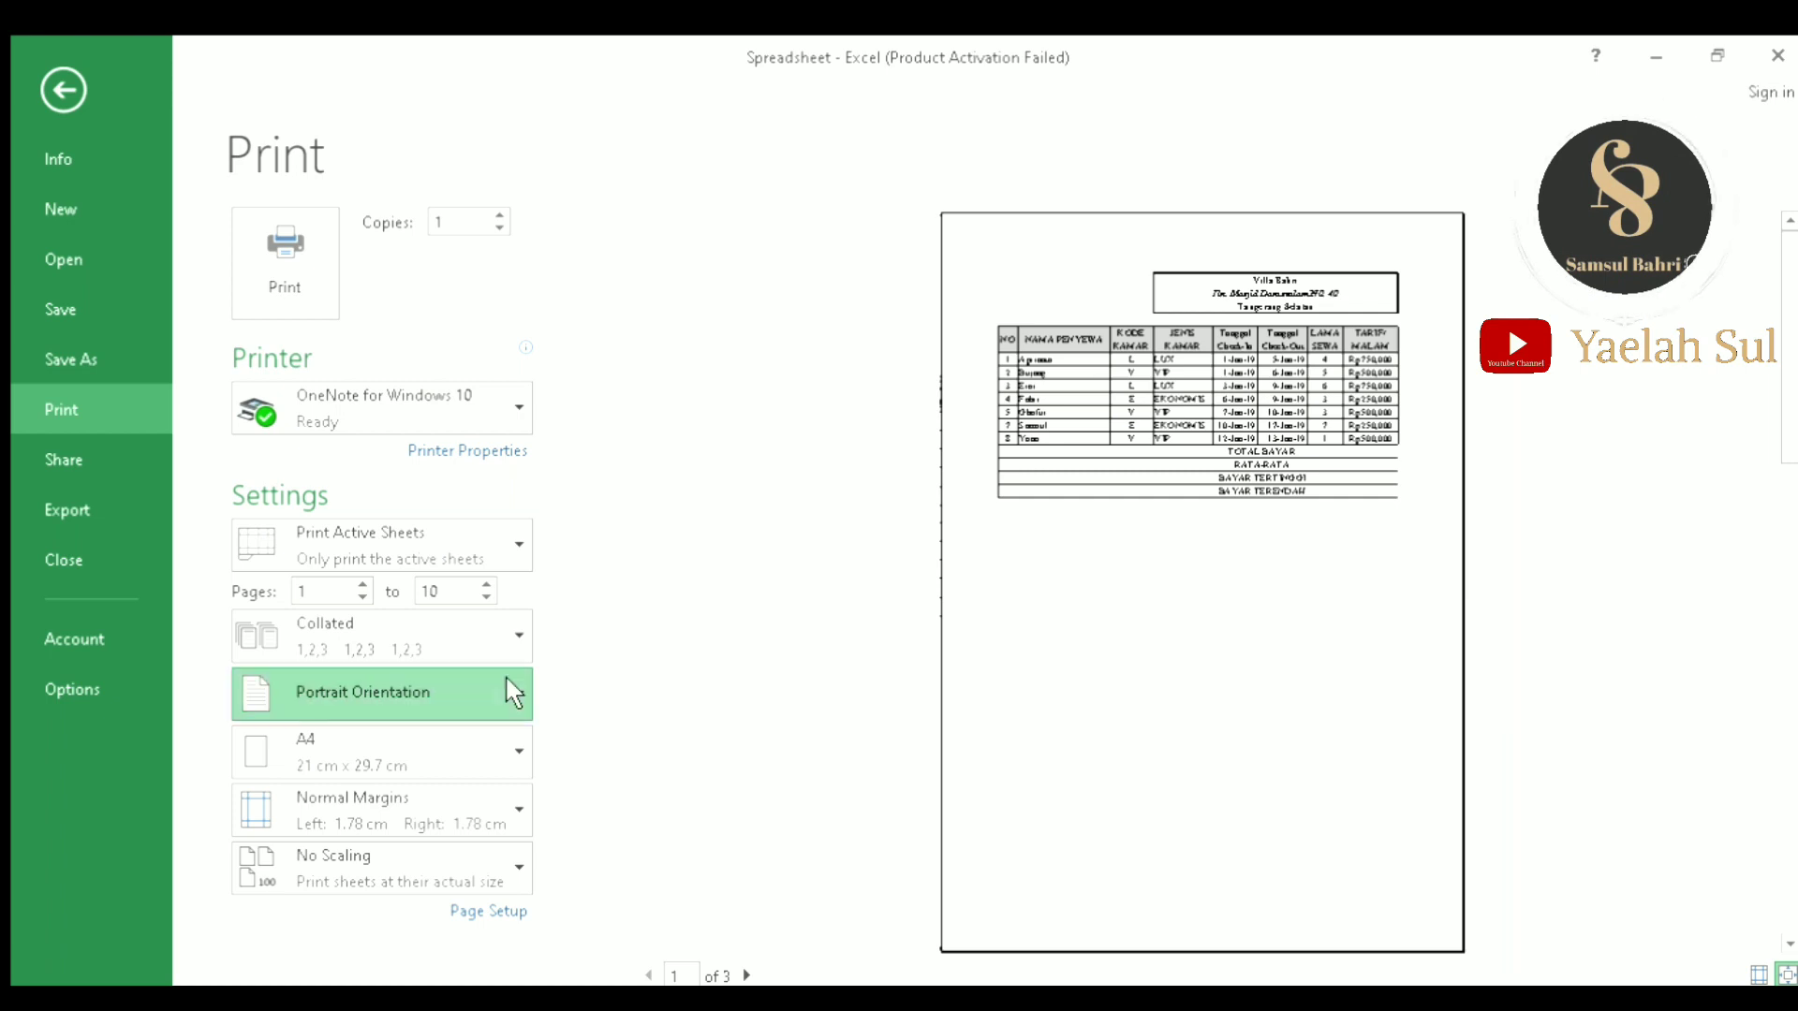
left_click(374, 822)
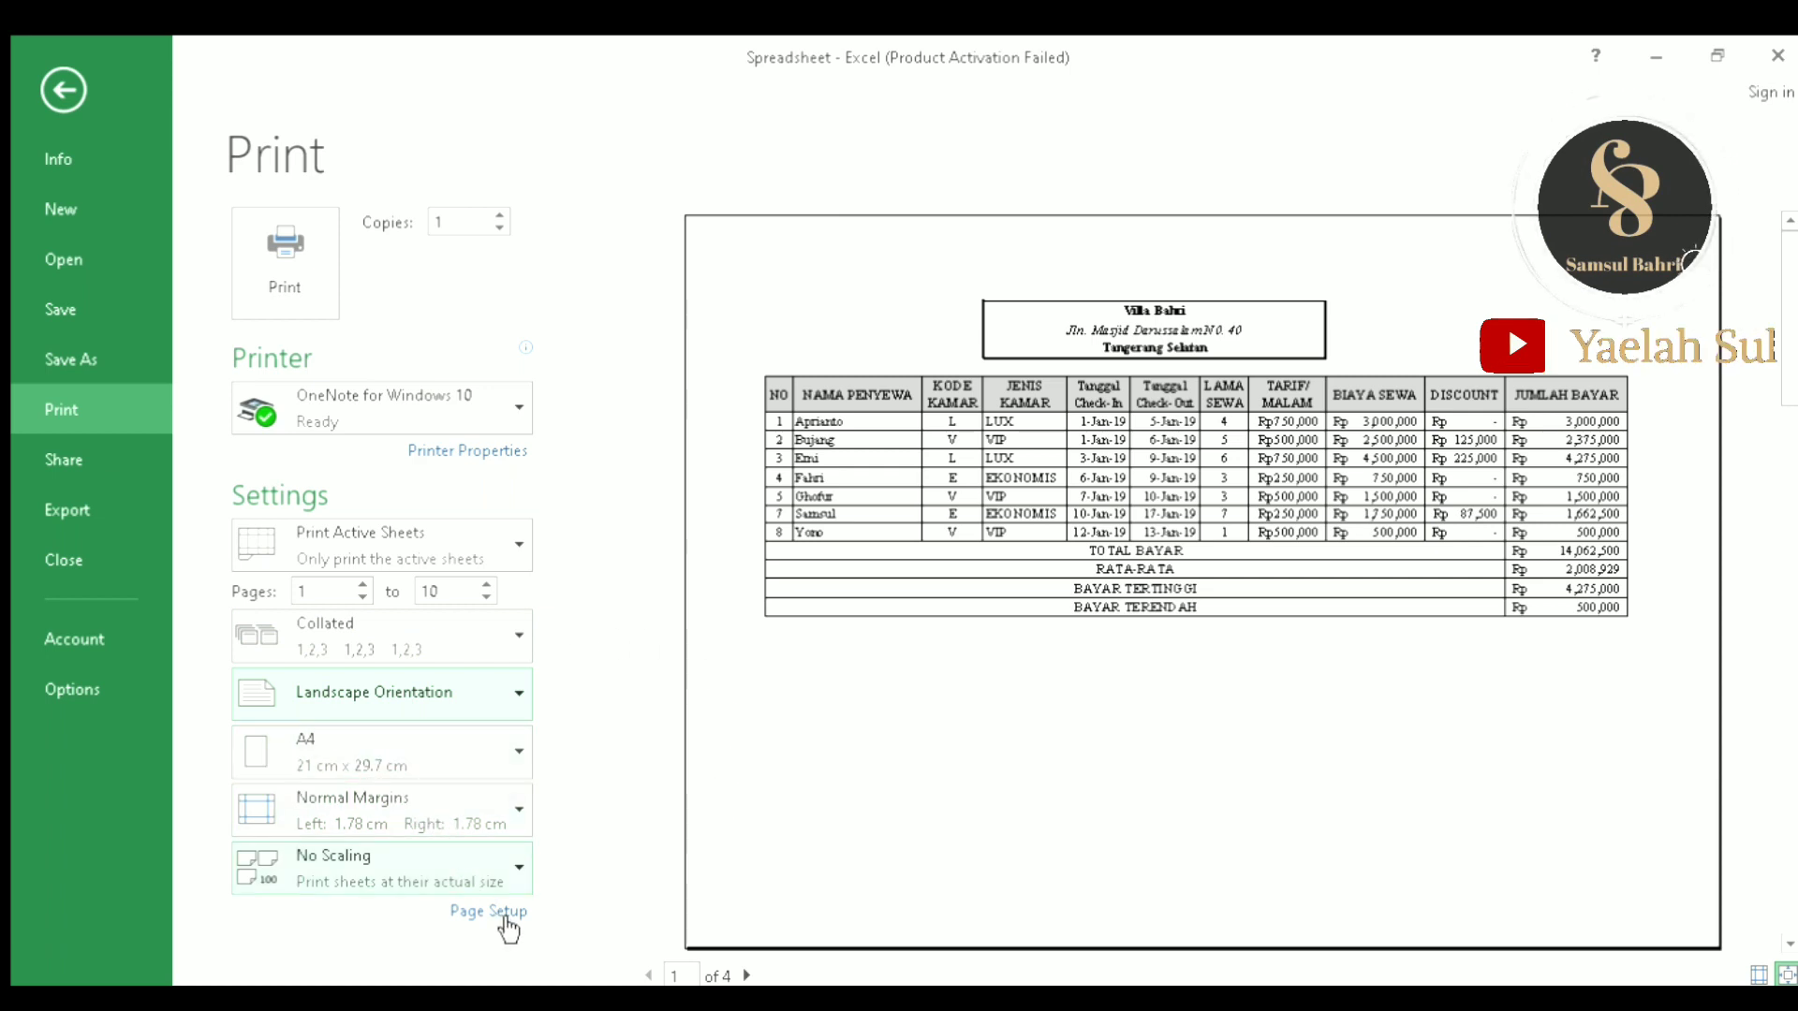
Step: Open the printer properties and close them unchanged, then return to the sheet and look over the finished table
left_click(457, 454)
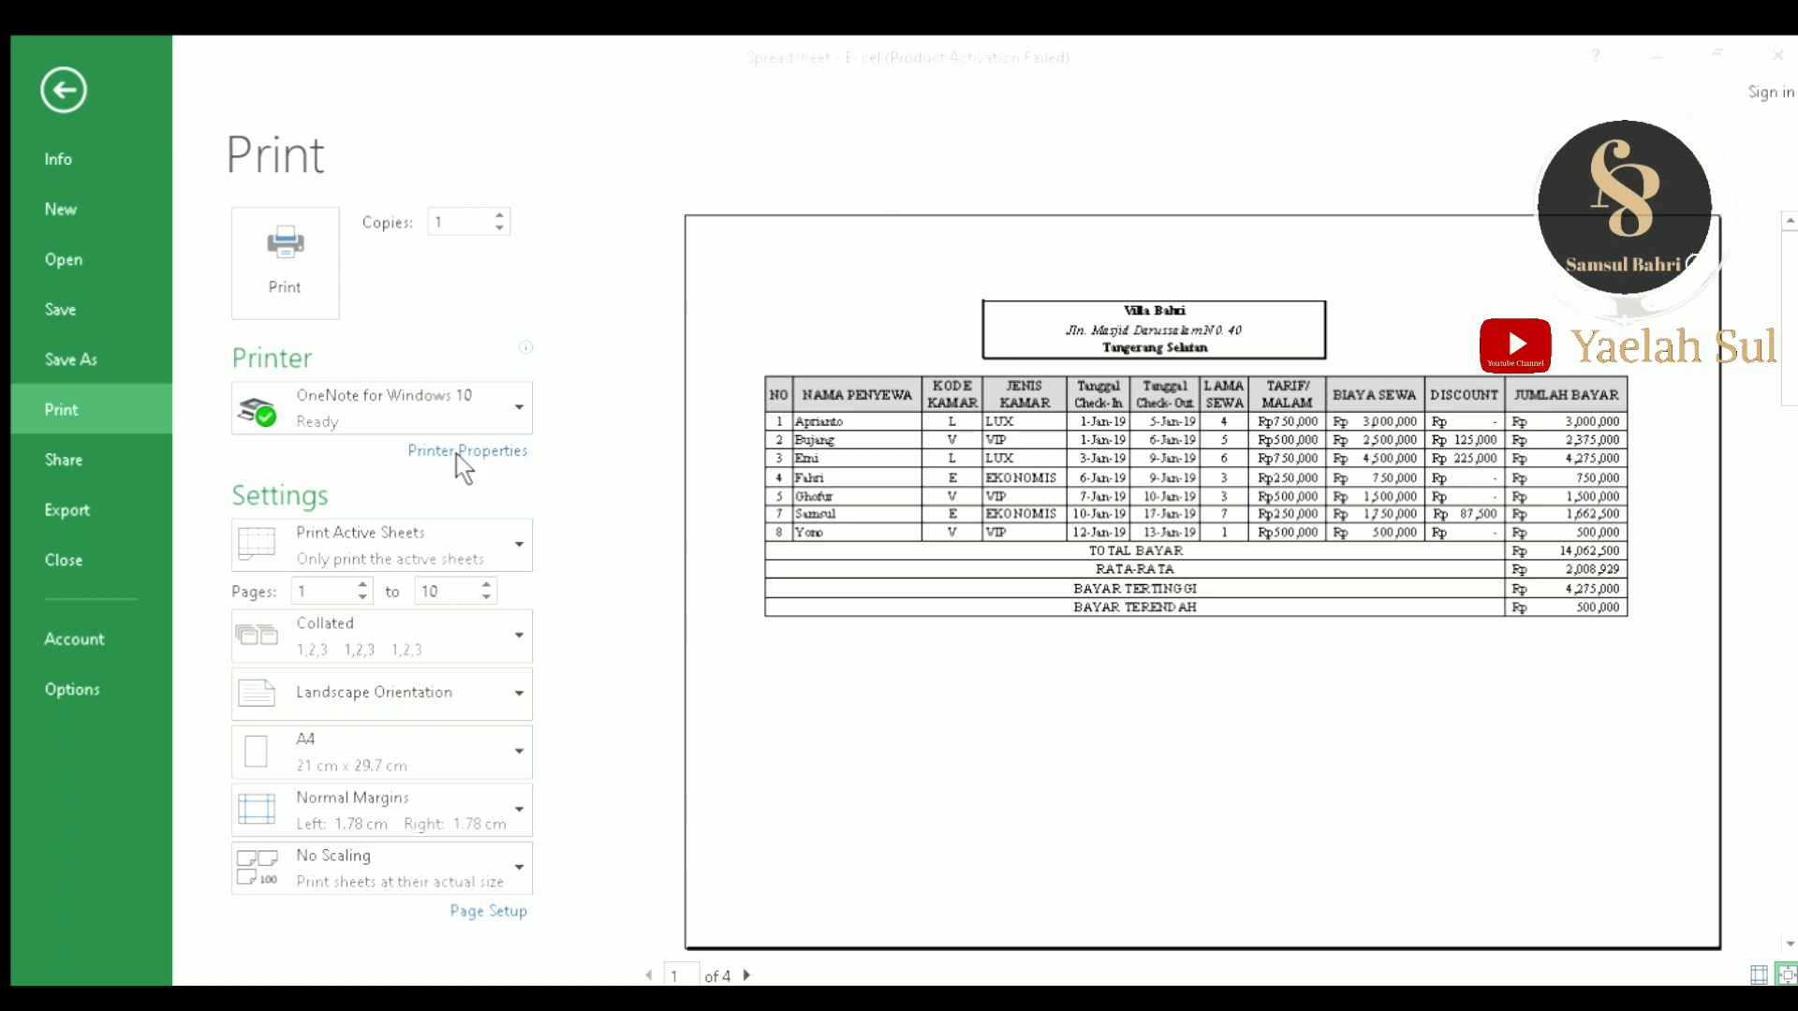
left_click(675, 632)
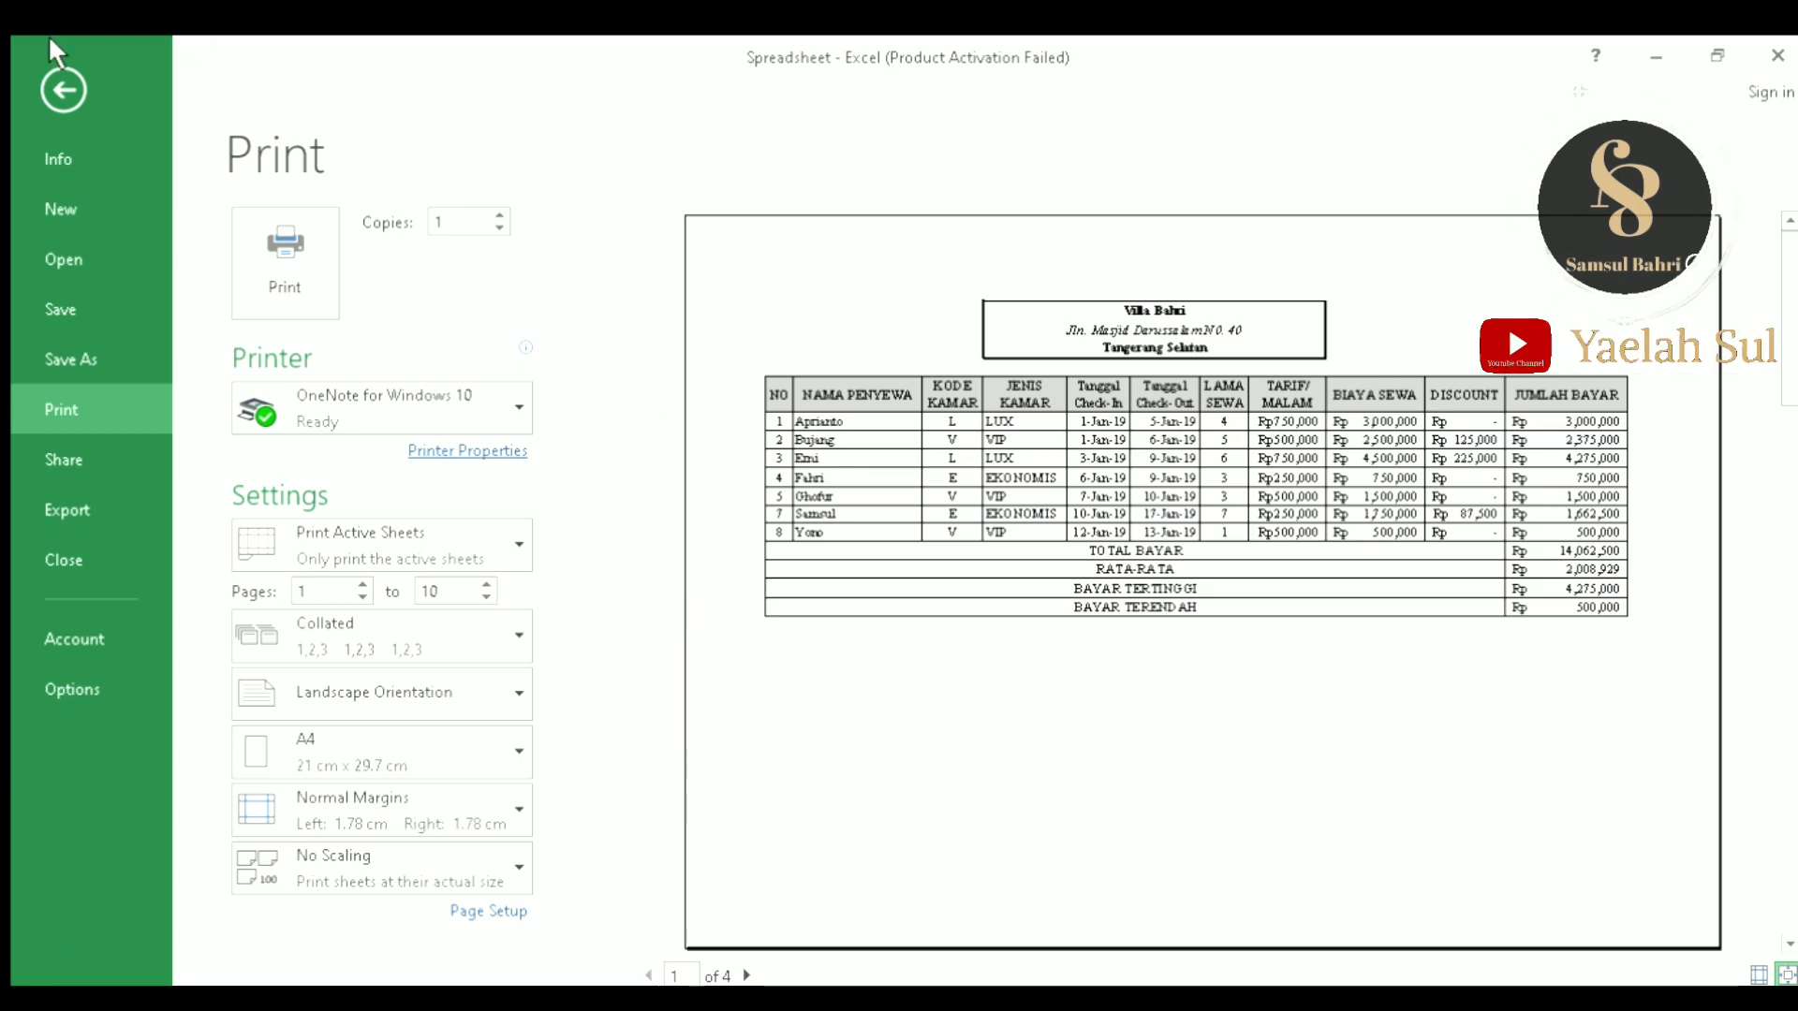
left_click(61, 85)
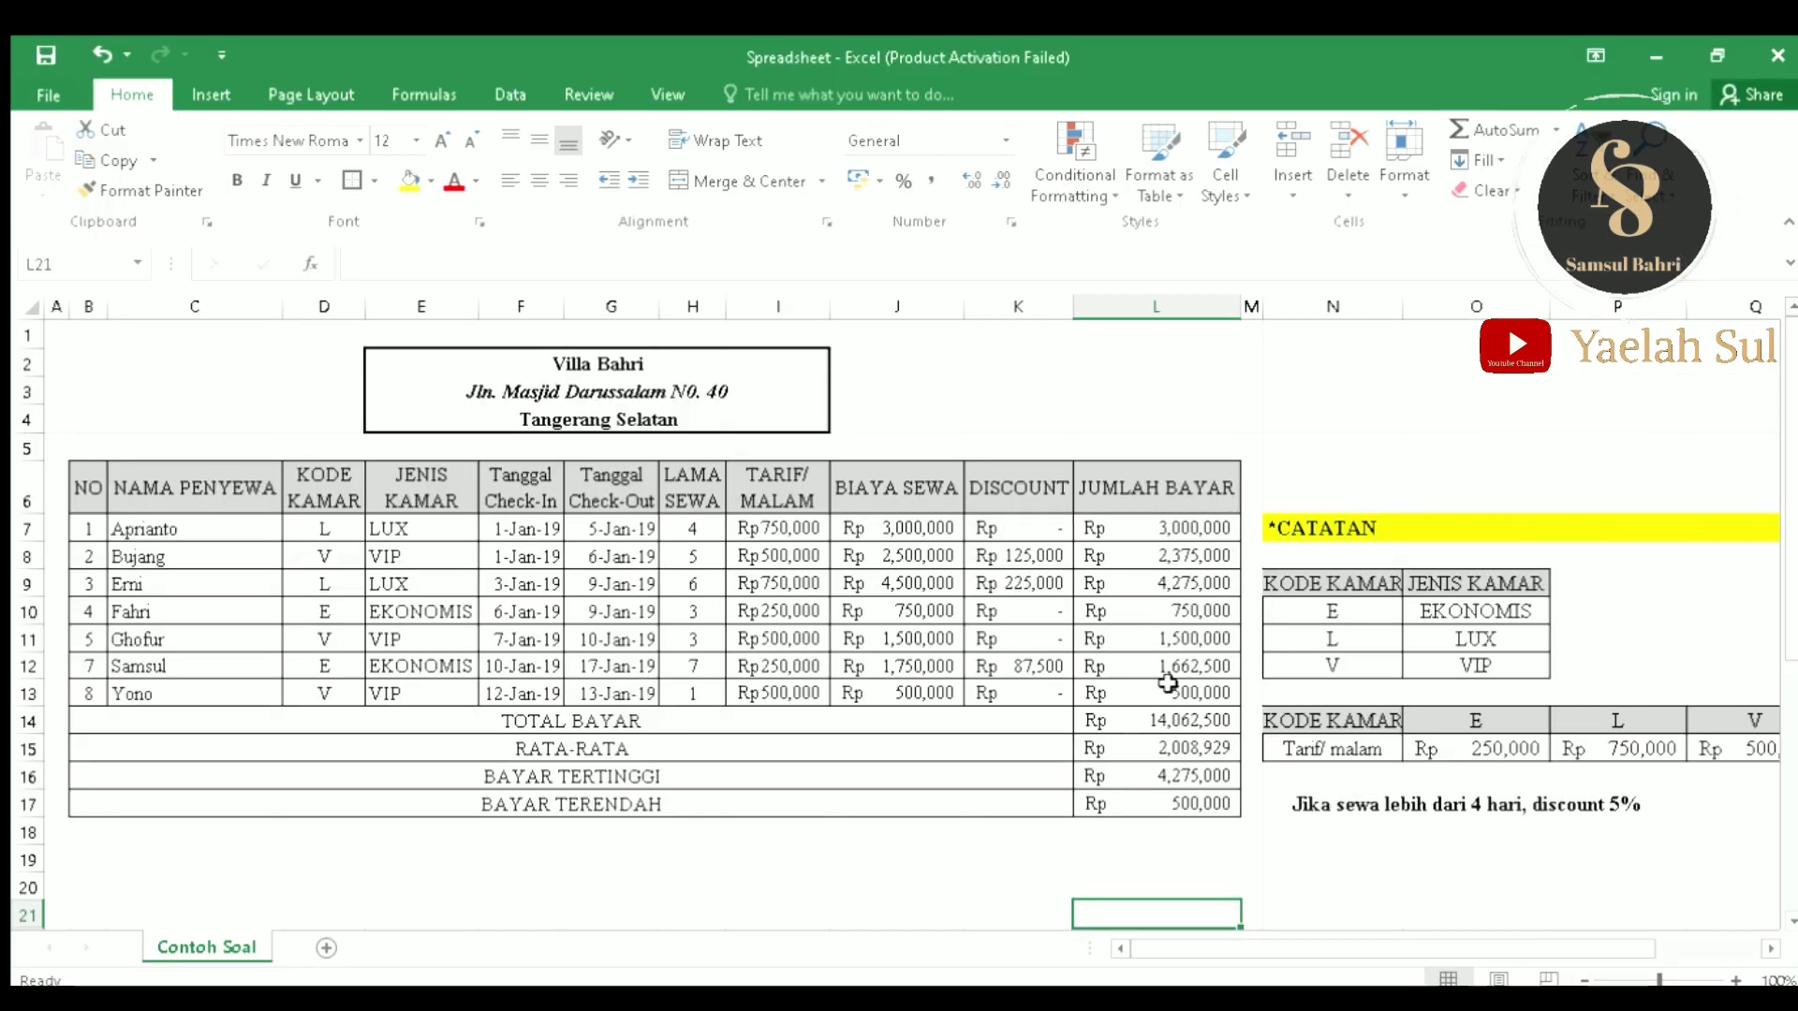
scroll(1408, 686, "down", 3)
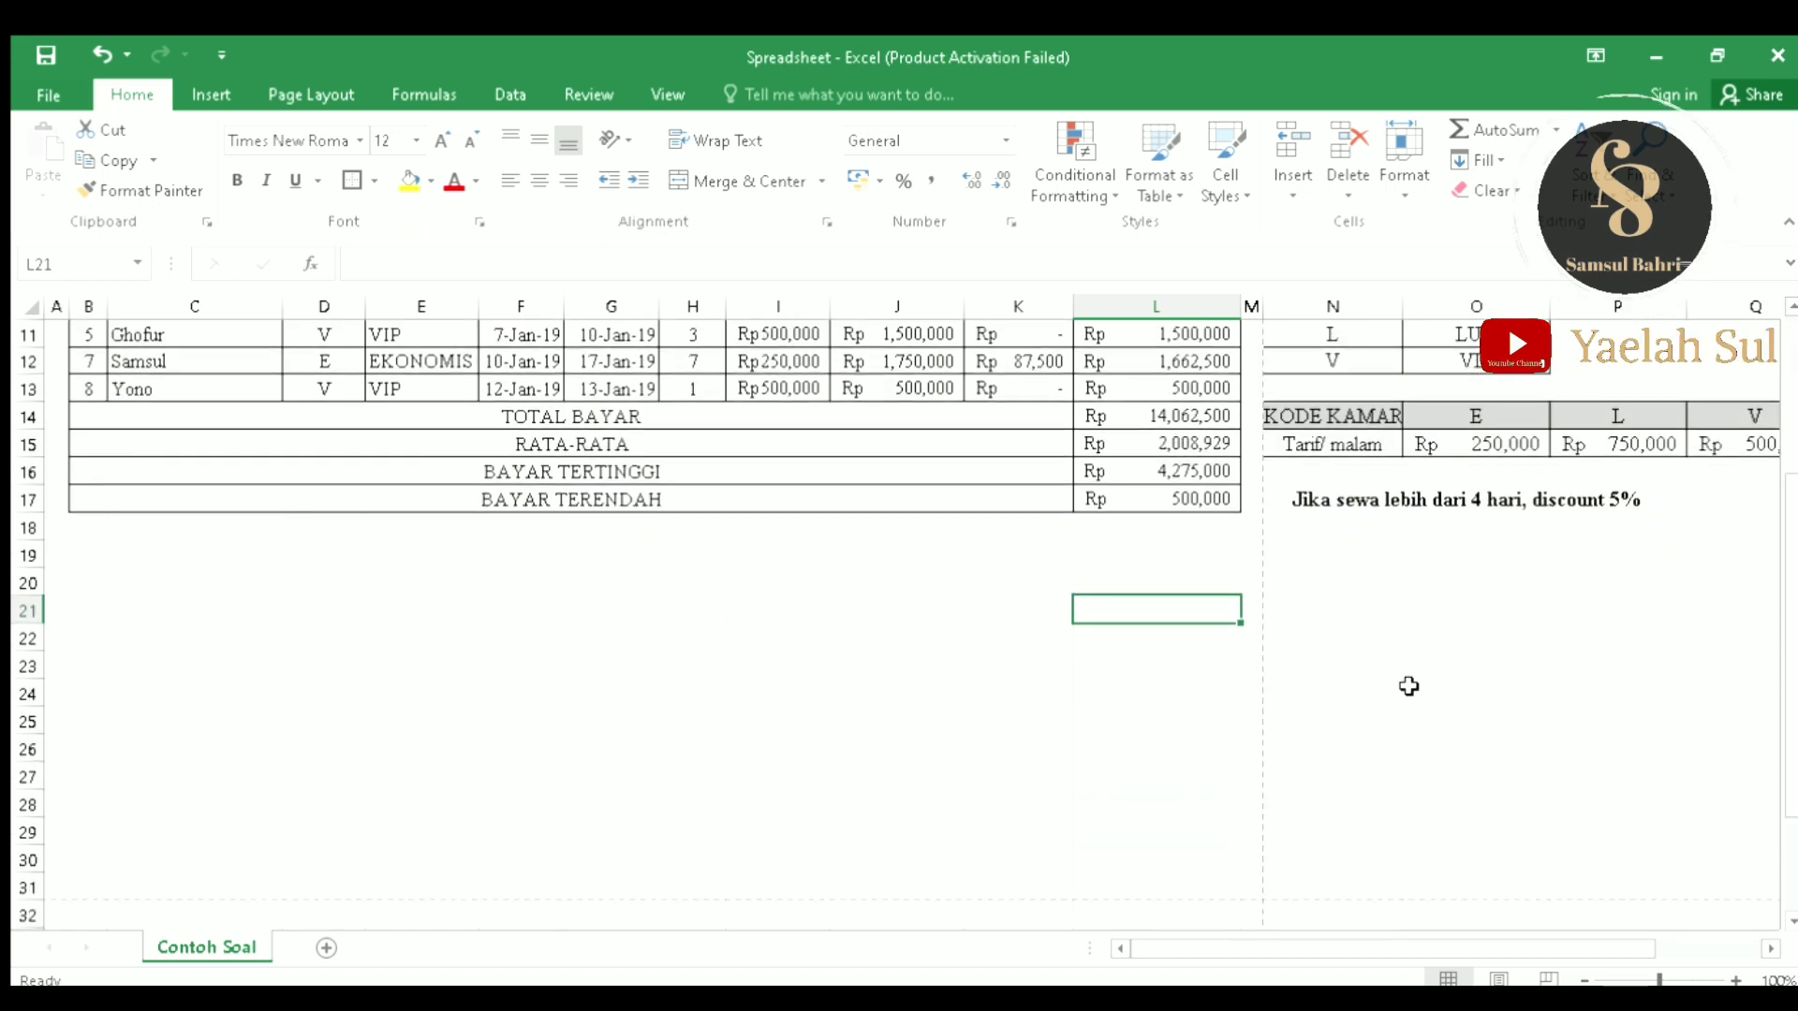
scroll(1408, 686, "up", 3)
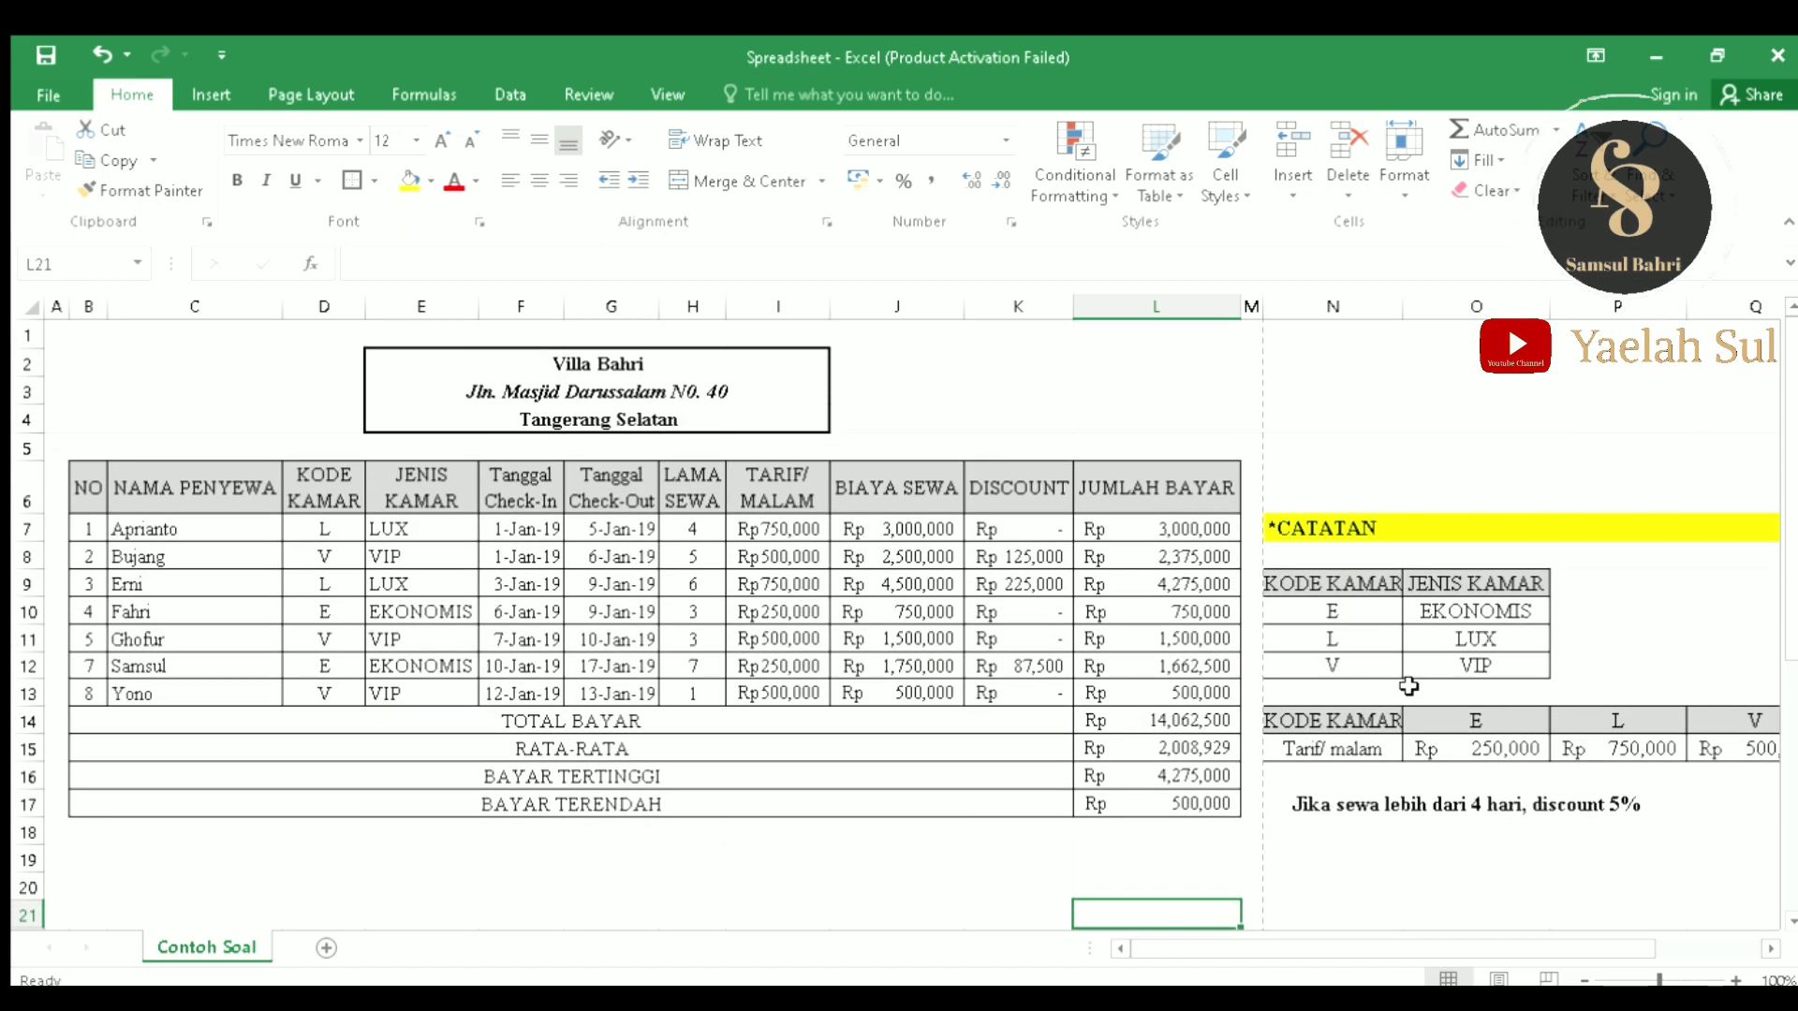